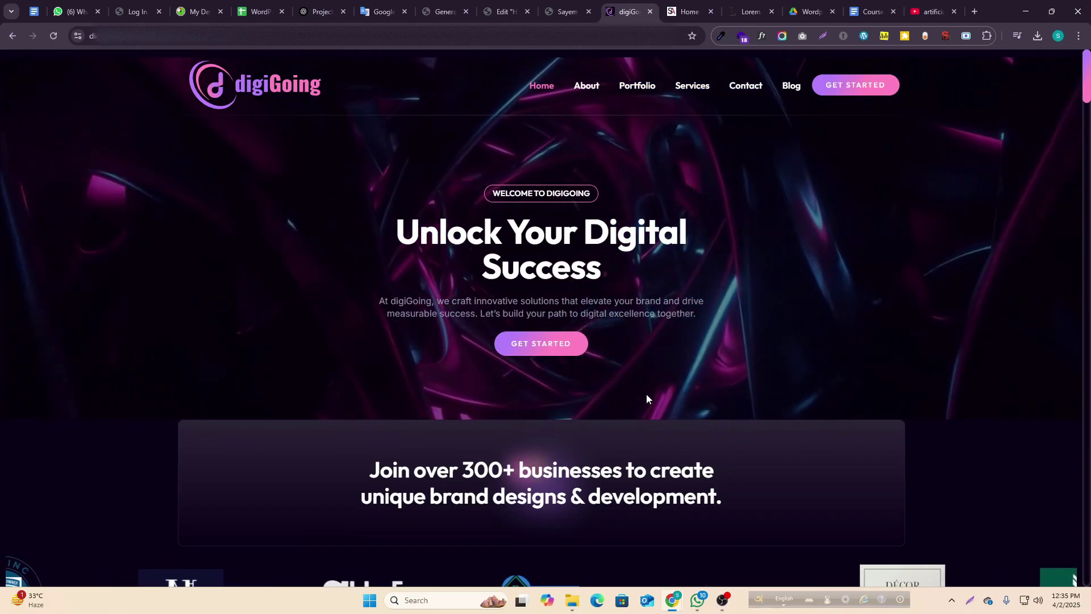
- Look over the digiGoing homepage's hero section, and review the existing image, text and headings of the Home page in the Elementor editor
scroll(646, 395, "down", 5)
scroll(646, 387, "up", 5)
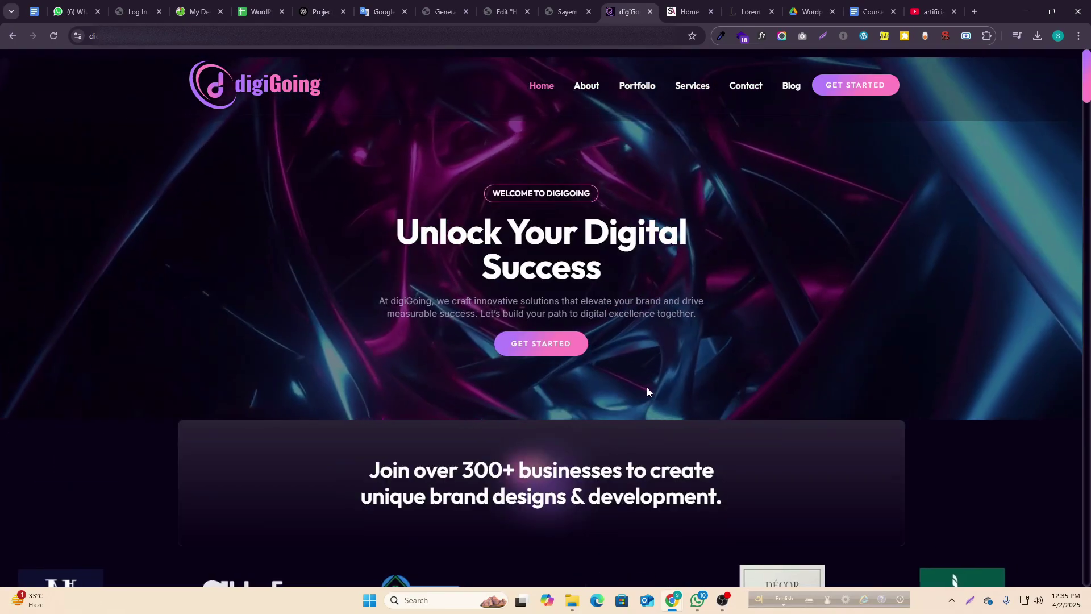
left_click(511, 11)
scroll(707, 336, "up", 5)
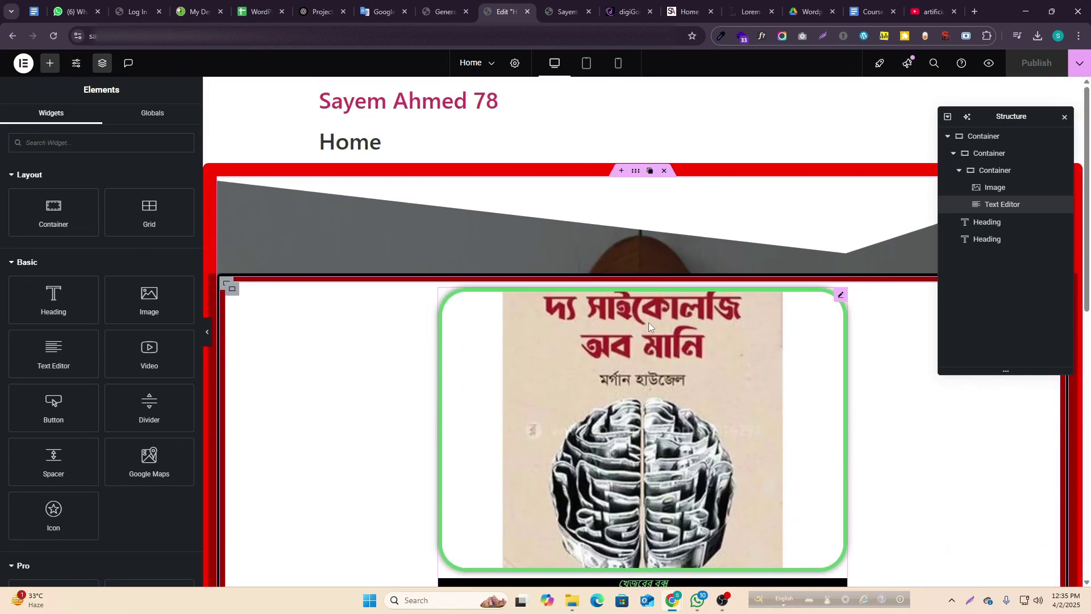
scroll(616, 325, "down", 8)
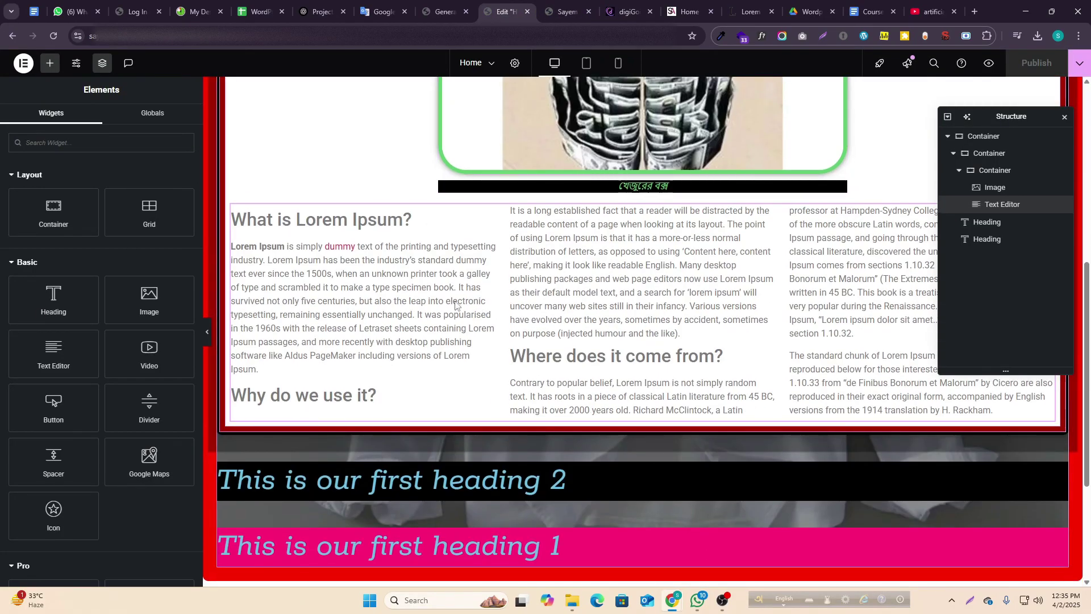
left_click(526, 294)
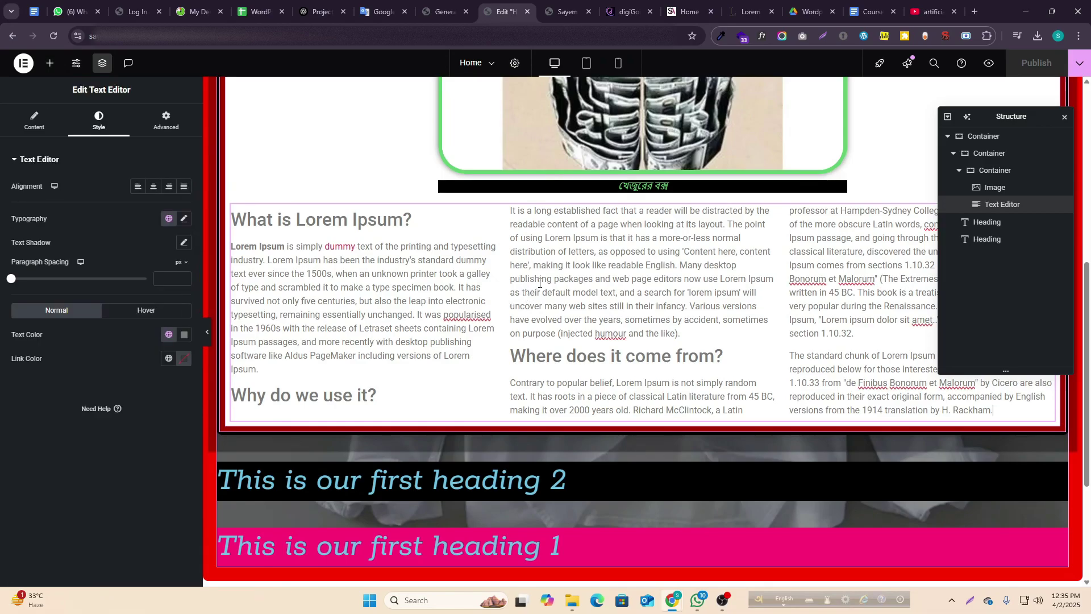
scroll(545, 280, "up", 2)
scroll(554, 306, "down", 3)
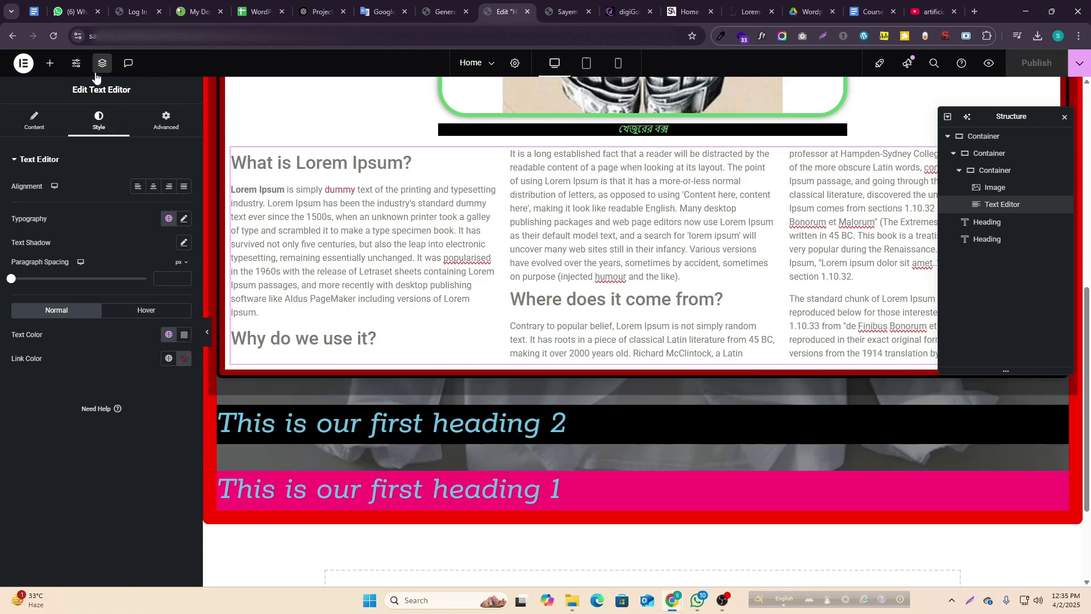
- Add a Video widget to the empty drop area below the "This is our first heading 1" container
left_click(51, 64)
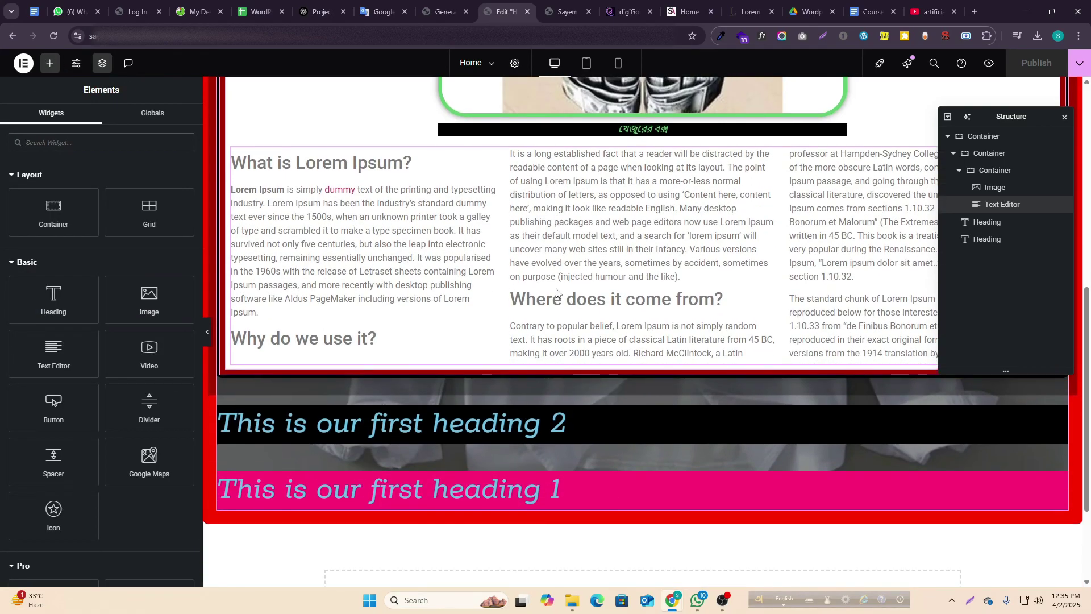
scroll(548, 283, "up", 5)
scroll(544, 274, "down", 7)
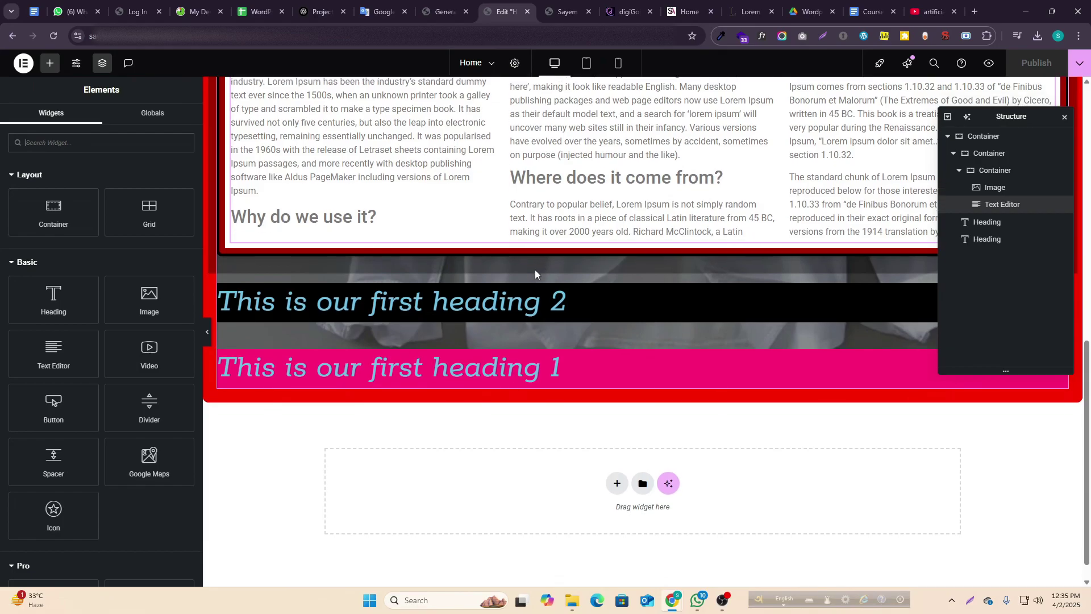
scroll(537, 272, "down", 1)
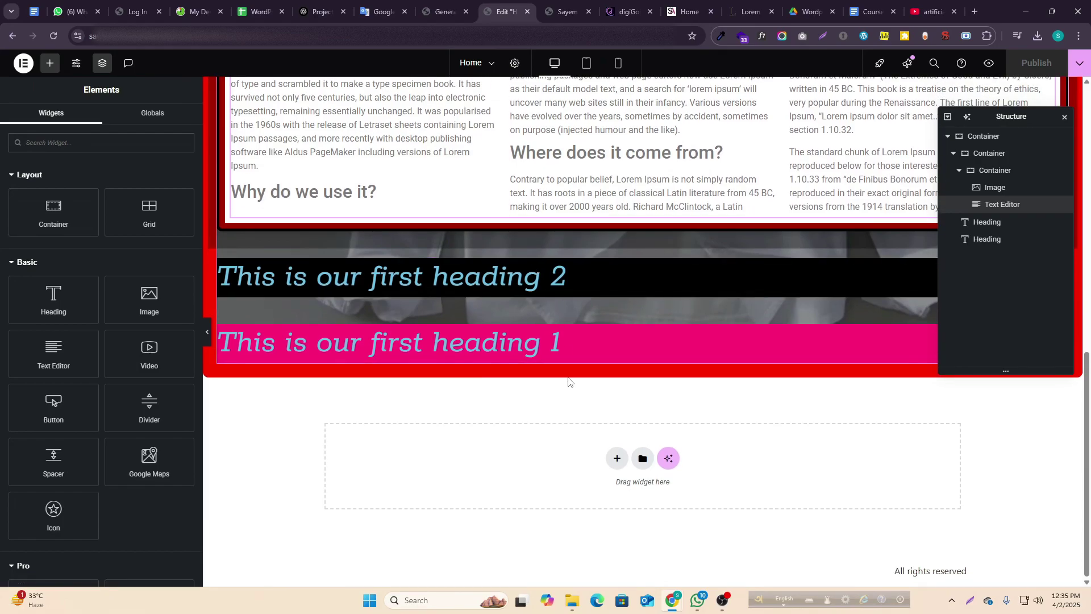
scroll(568, 381, "up", 8)
scroll(570, 369, "down", 8)
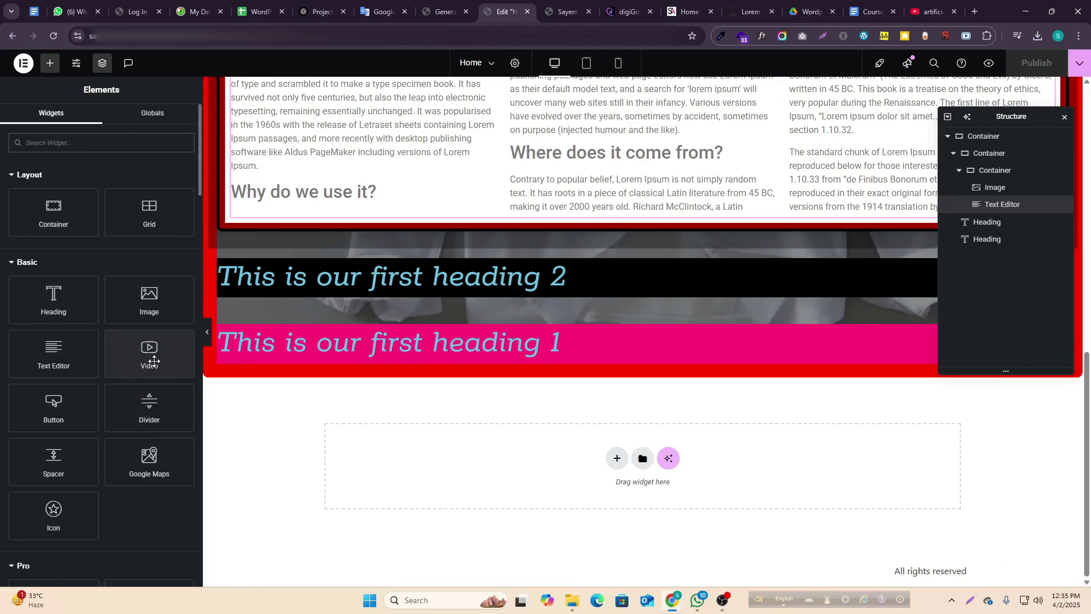
left_click_drag(527, 448, 530, 461)
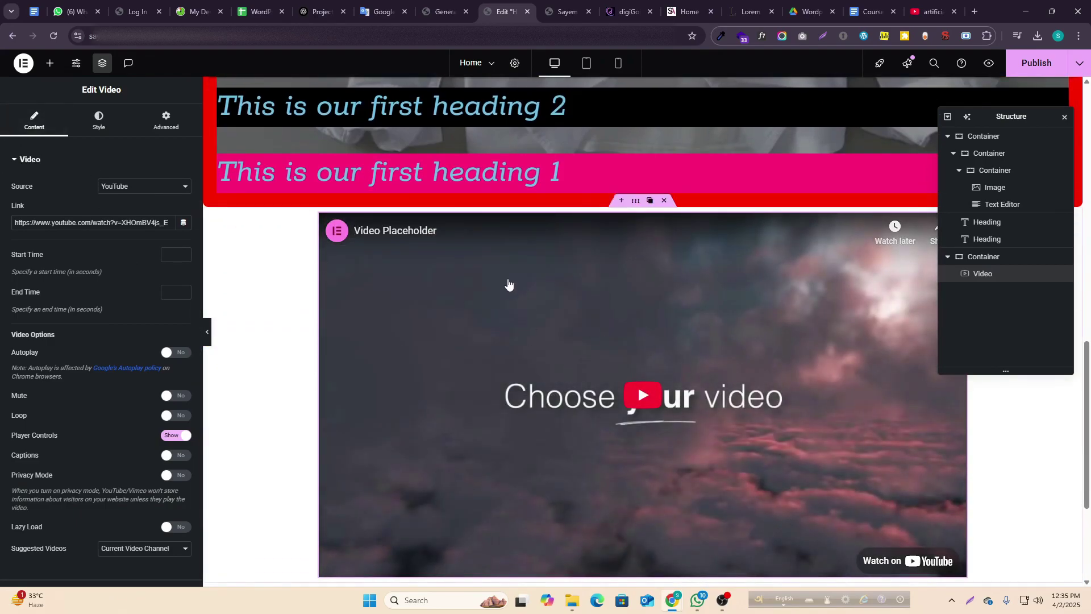
- Examine the new container below the headings and the Video widget inside it, including the settings of each
scroll(699, 370, "down", 3)
scroll(653, 284, "up", 3)
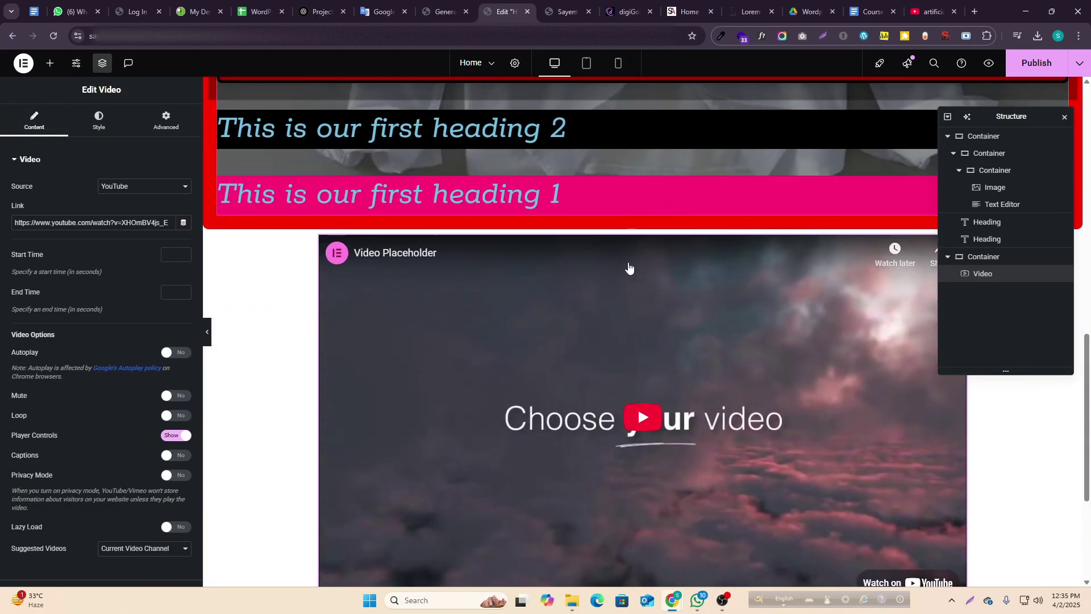
left_click(636, 223)
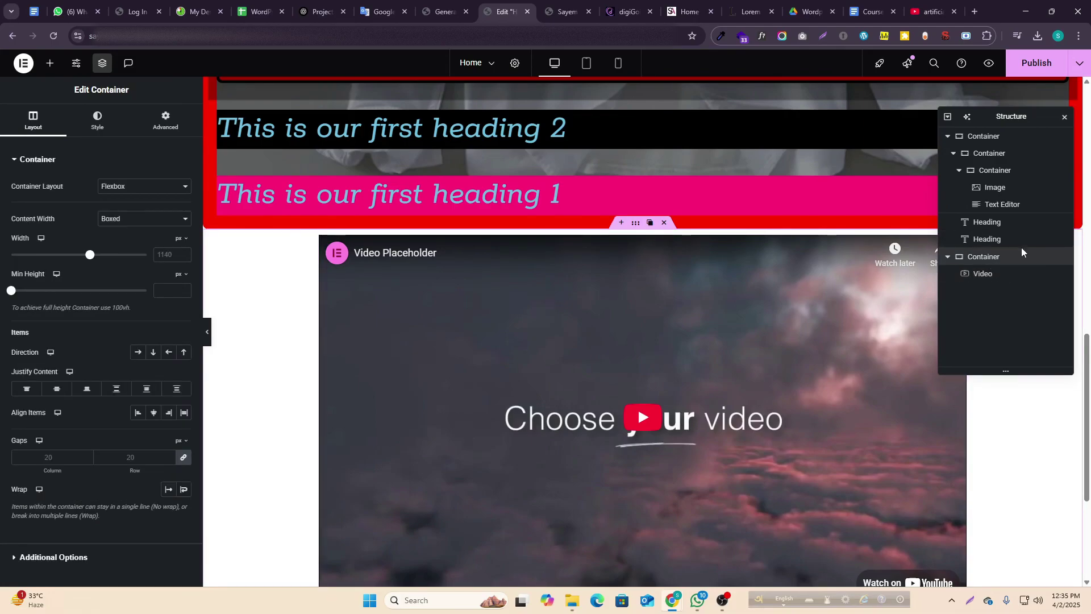
left_click(993, 276)
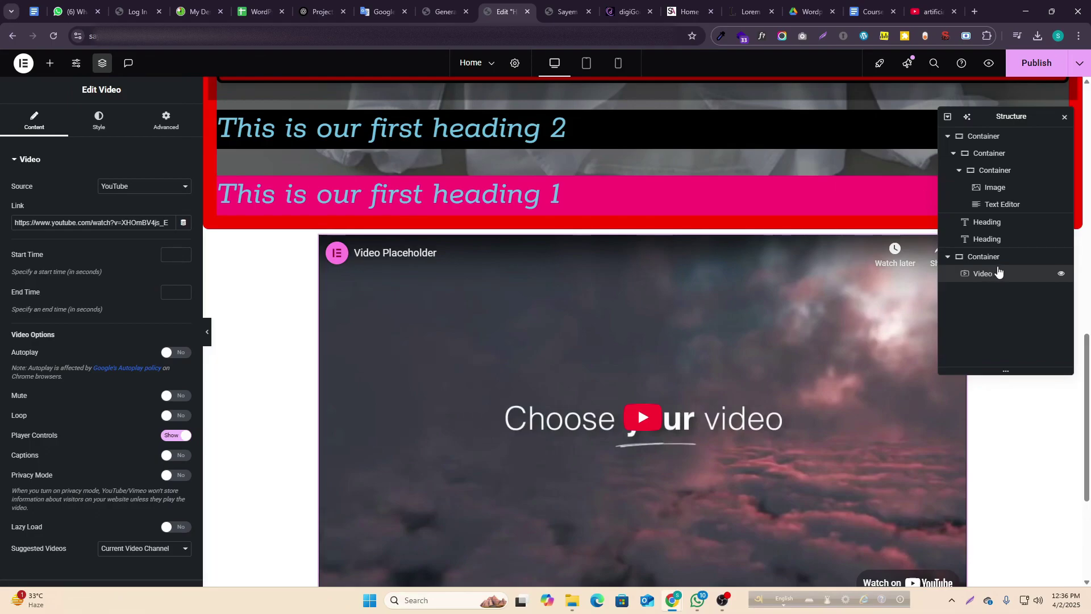
scroll(488, 424, "down", 4)
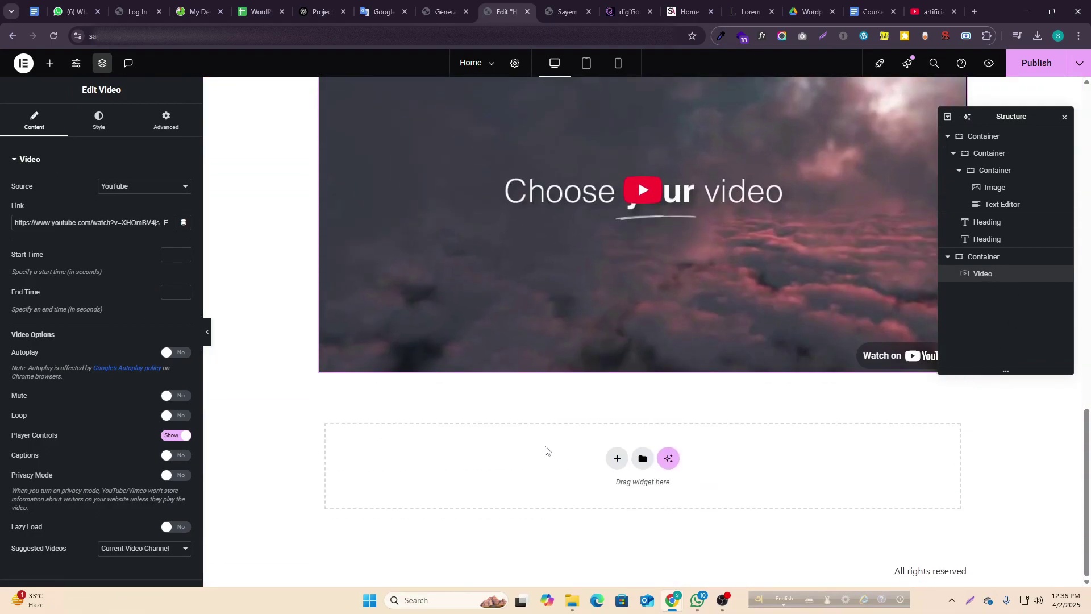
scroll(622, 469, "up", 5)
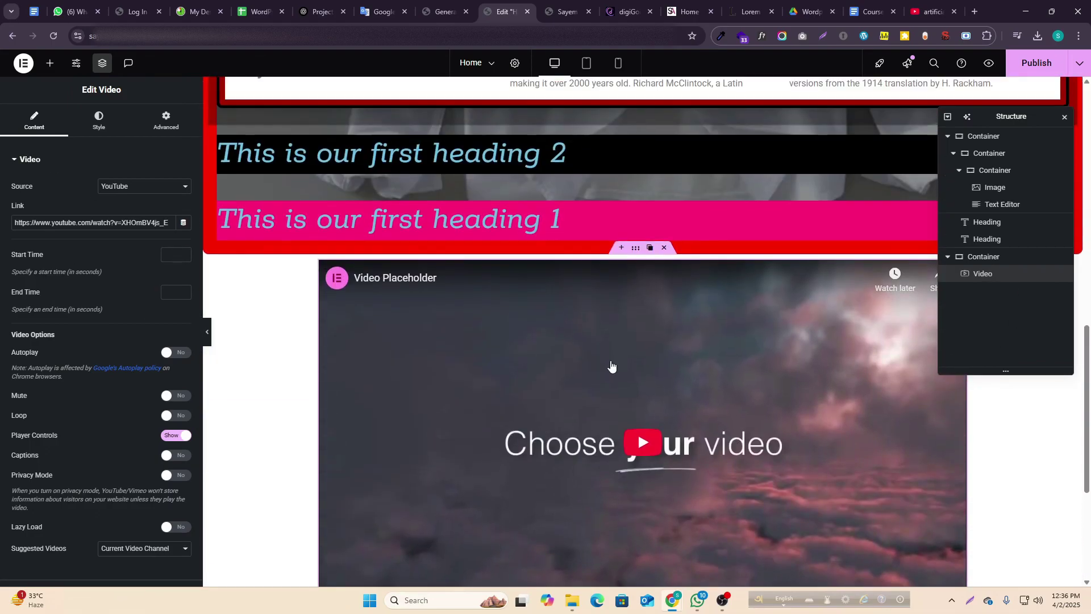
left_click(1000, 262)
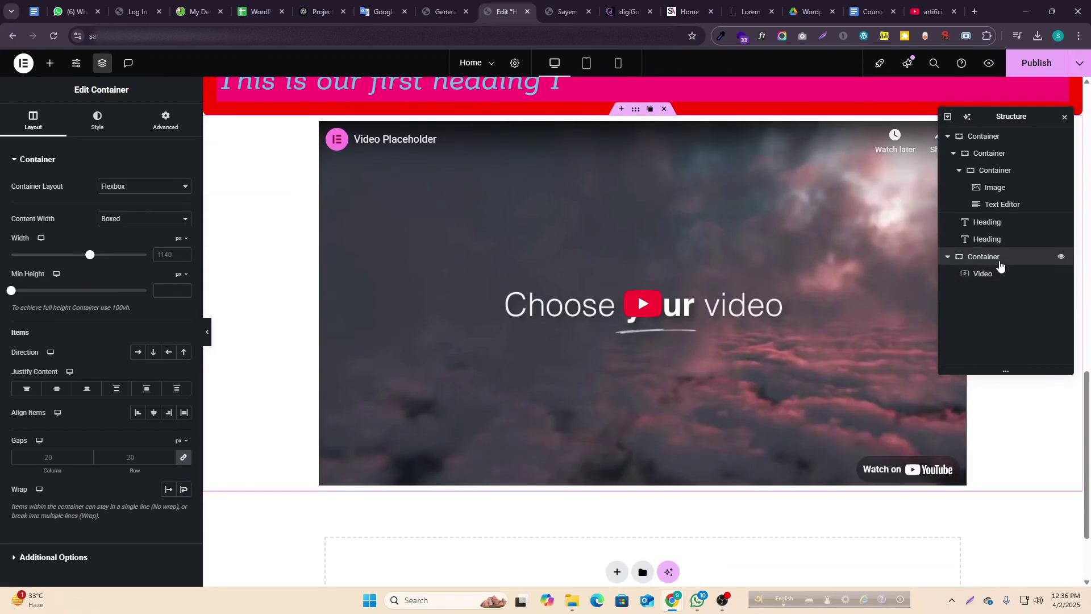
scroll(512, 280, "up", 3)
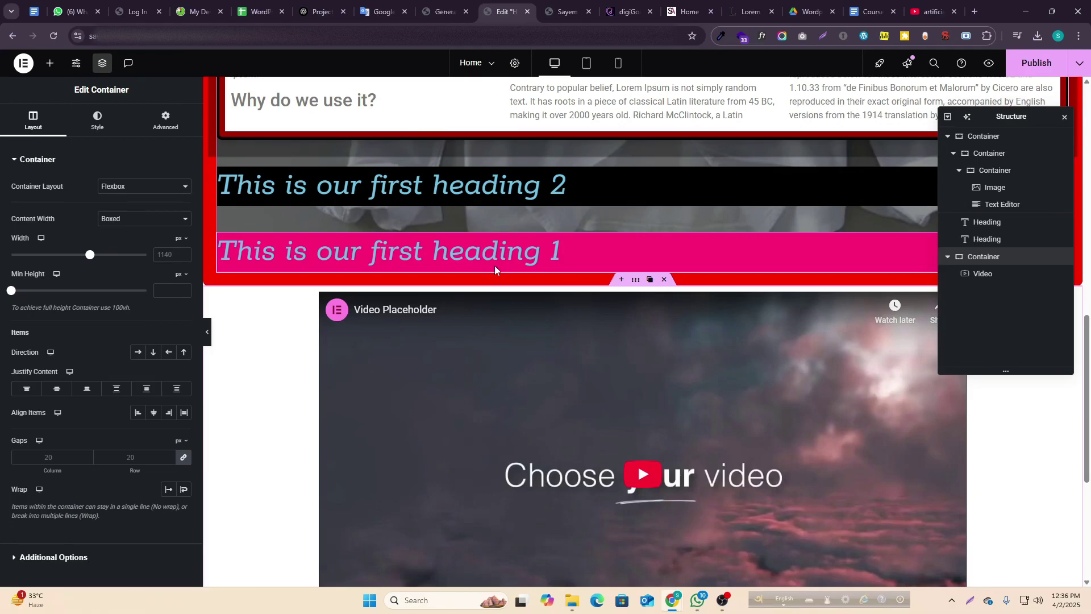
scroll(494, 267, "down", 2)
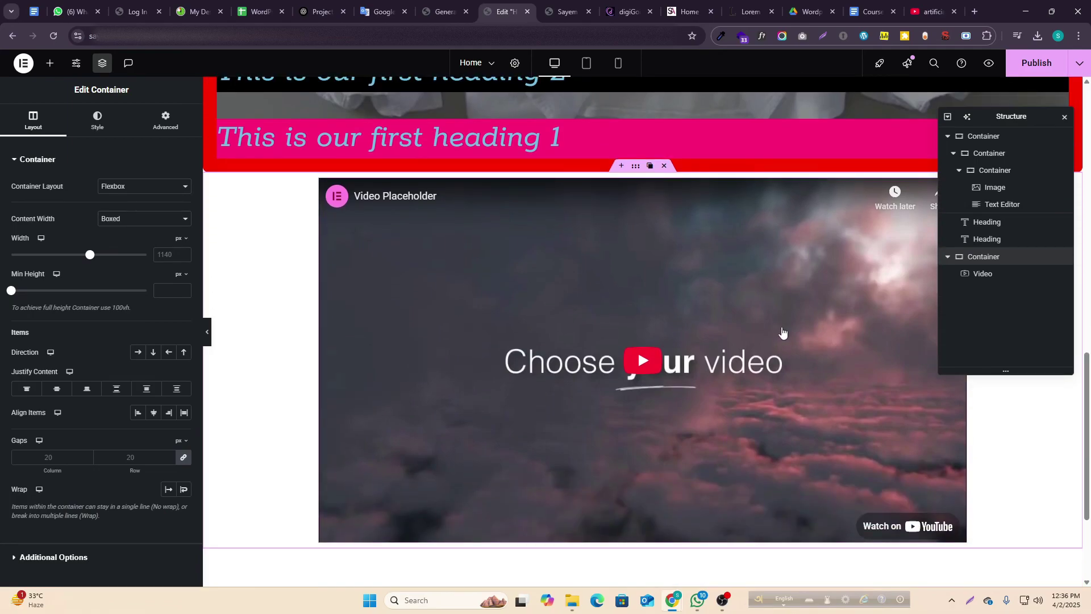
- Replace the Video widget's placeholder link with the URL of the YouTube video "artificial intelligence stock video footage | AI Technology background video loop"
left_click(988, 275)
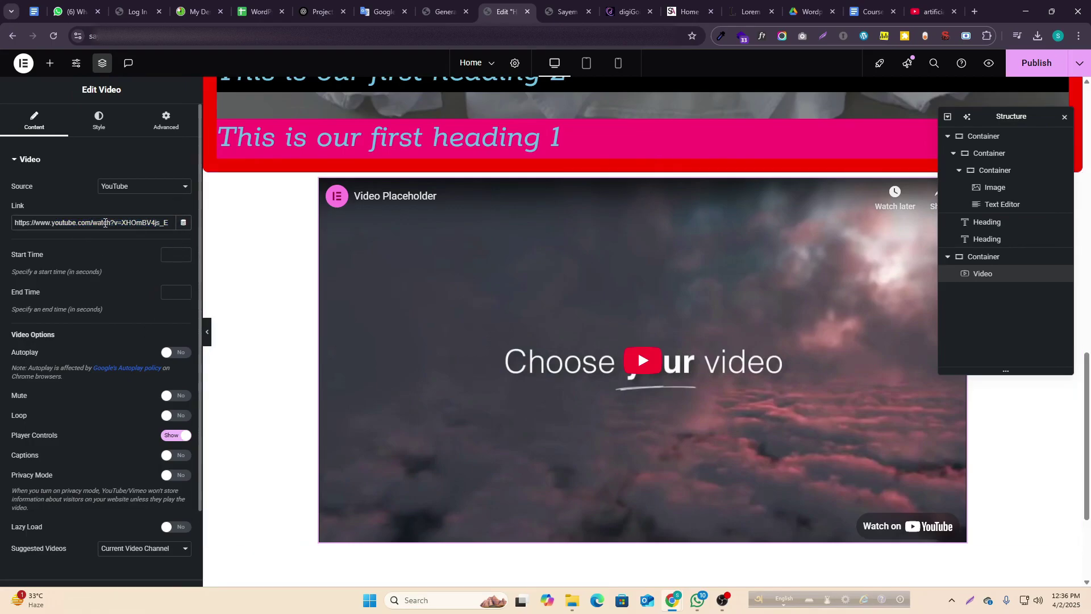
left_click(927, 8)
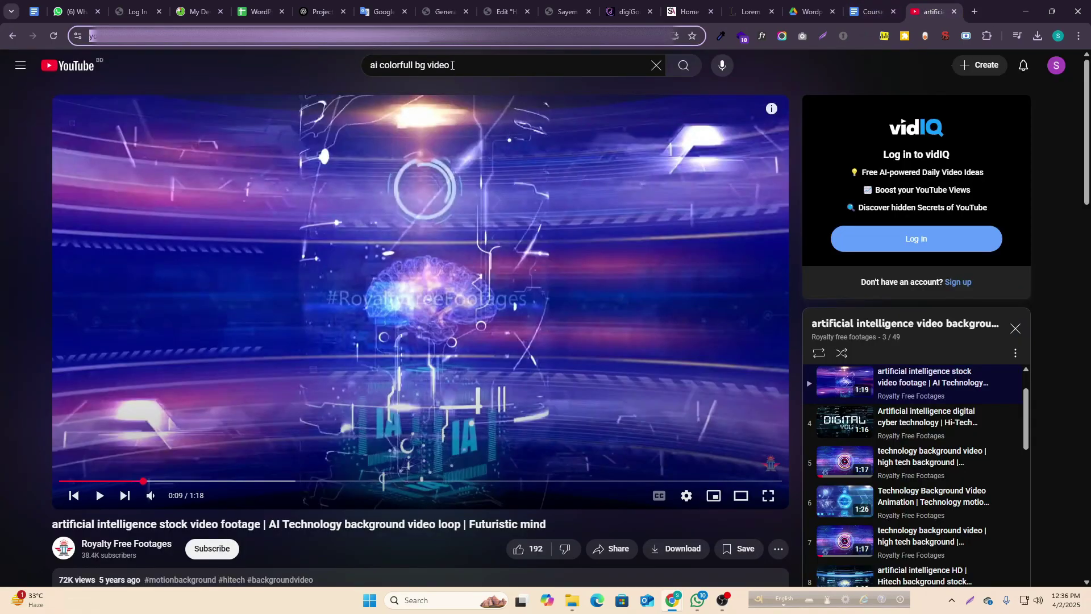
left_click(105, 502)
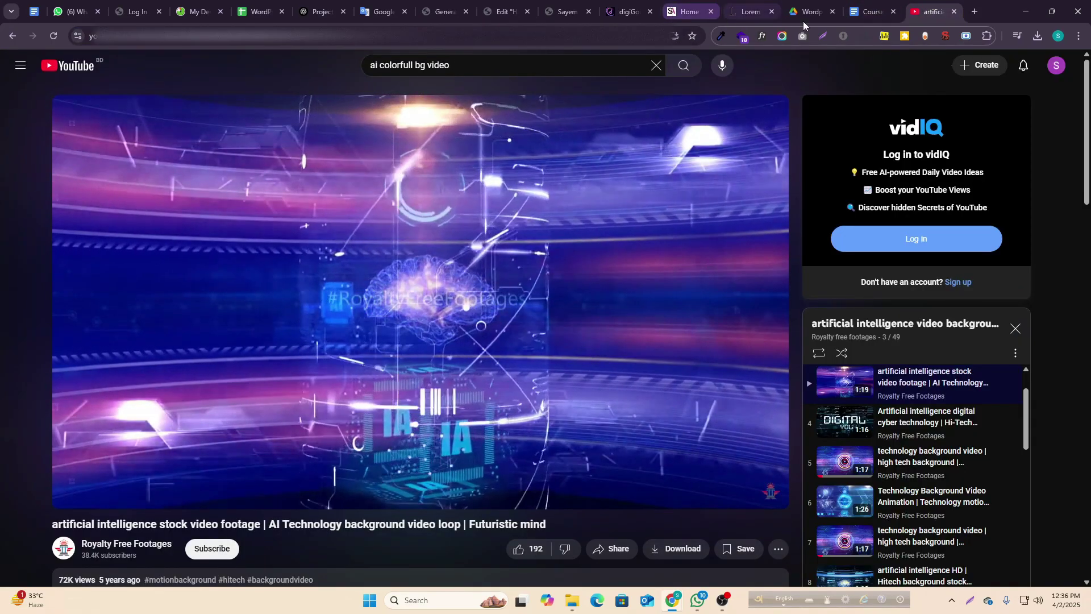
left_click(449, 12)
left_click(503, 11)
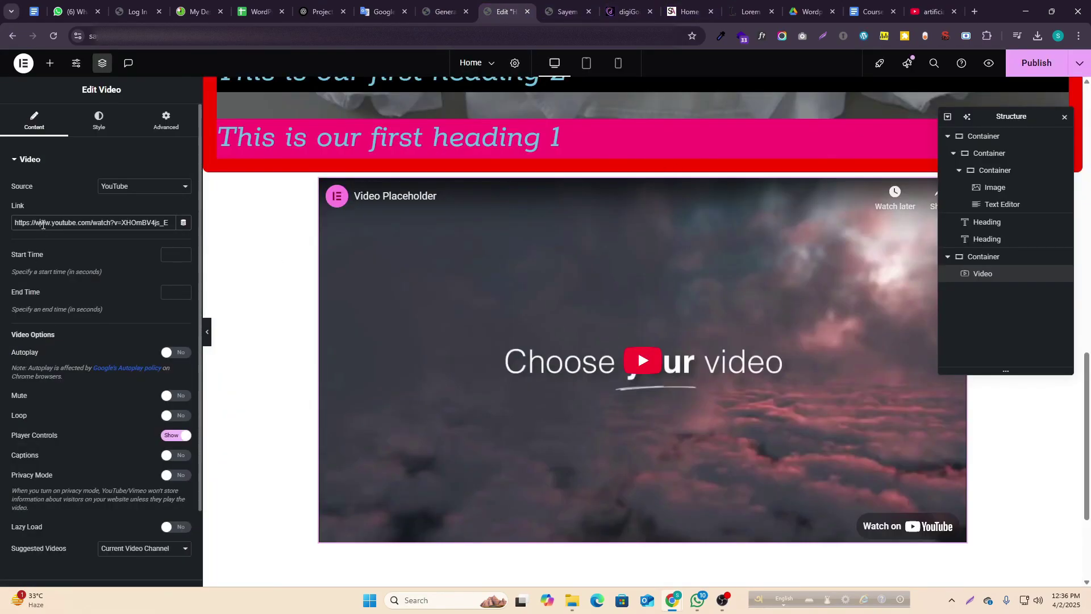
key("ctrl+v")
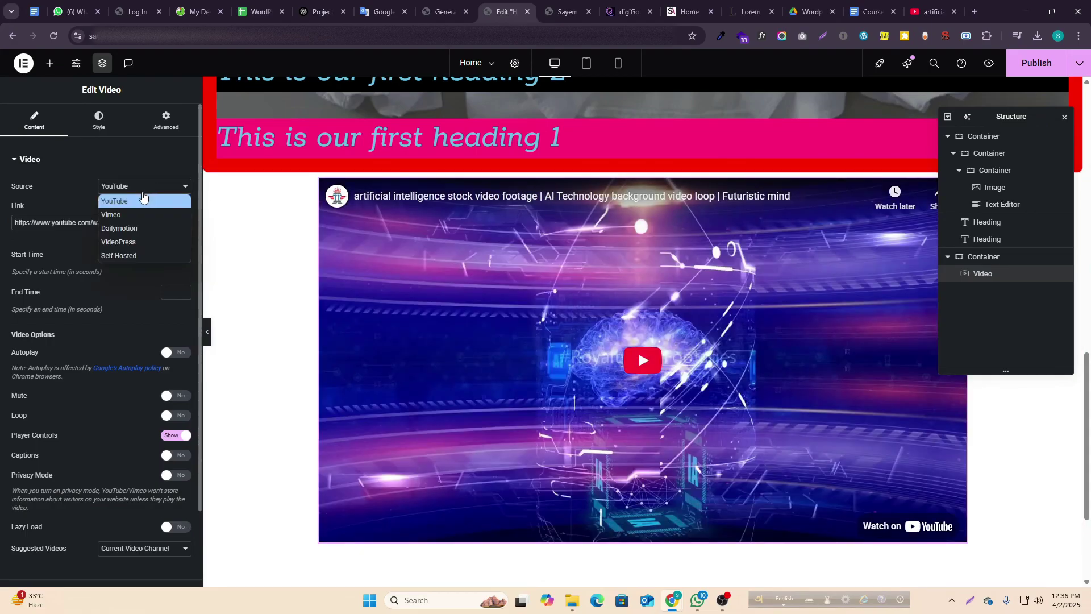
- Enable Autoplay for the YouTube video and watch how it plays within the page
left_click(173, 354)
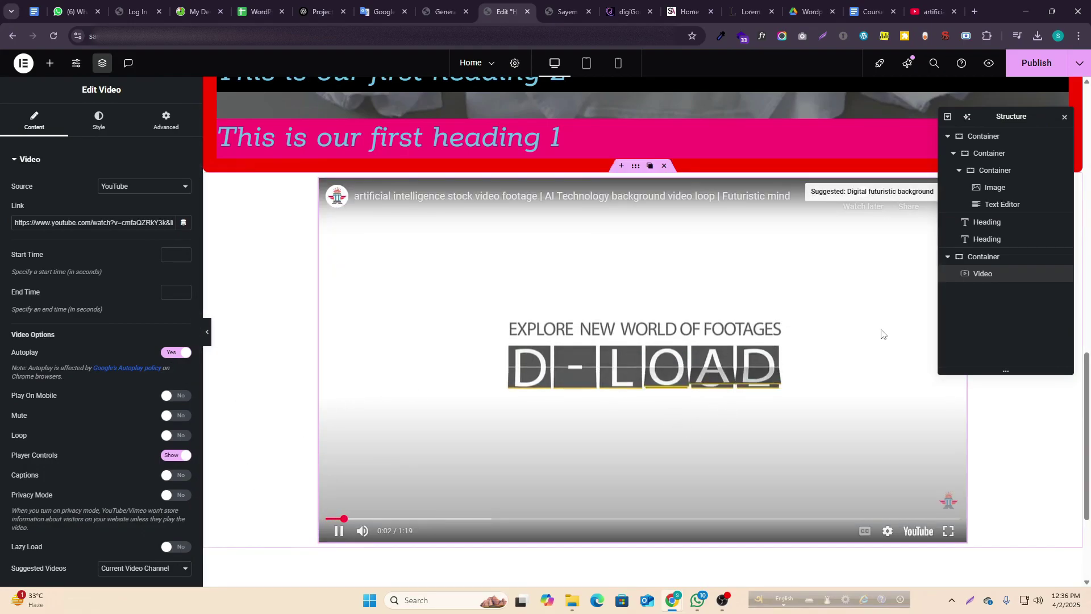
scroll(860, 389, "down", 3)
scroll(858, 389, "up", 3)
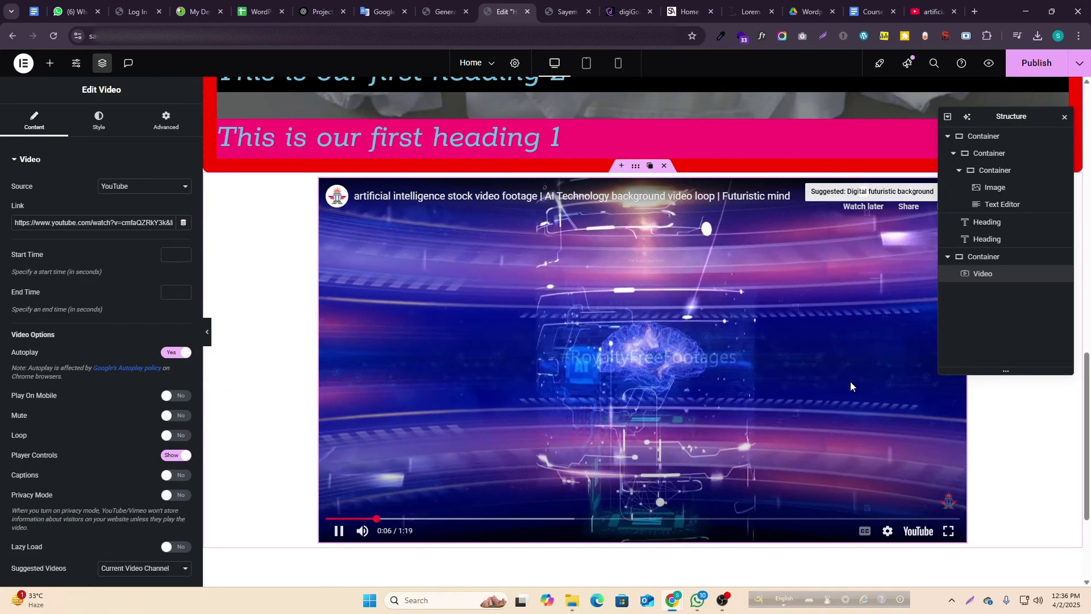
scroll(771, 462, "up", 3)
scroll(739, 452, "down", 7)
scroll(718, 424, "up", 2)
scroll(719, 415, "up", 2)
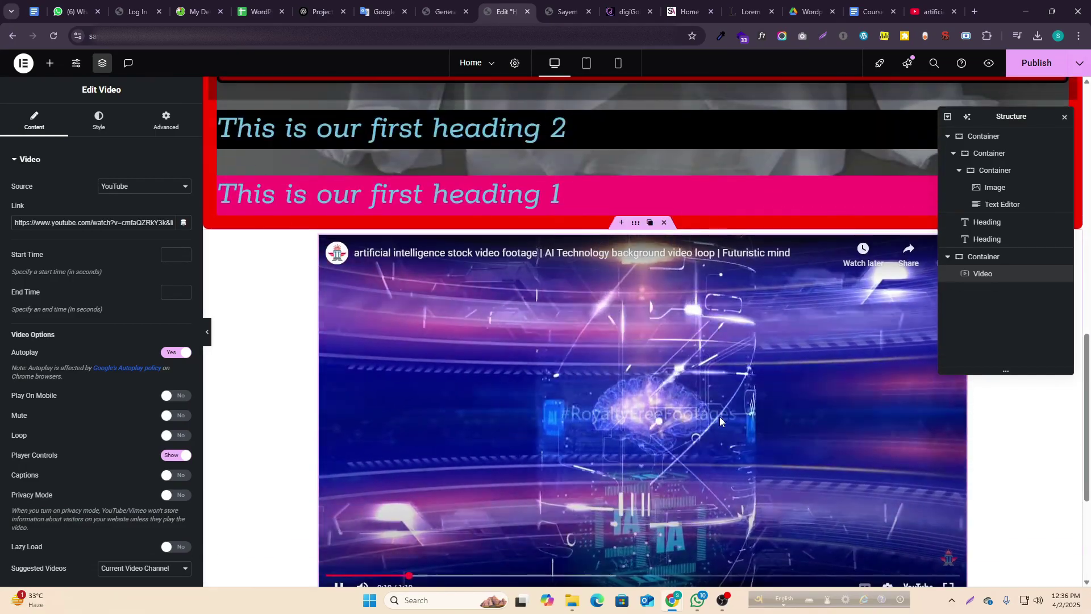
scroll(696, 471, "down", 1)
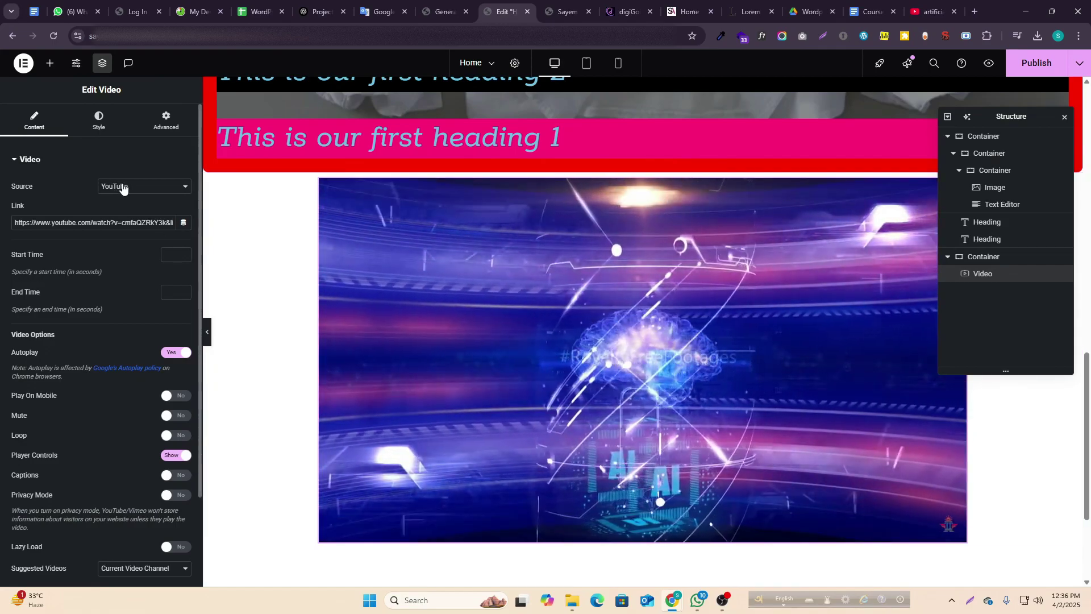
- Try Vimeo, Dailymotion, VideoPress and Self Hosted as the video's source, and set it back to YouTube
left_click(122, 186)
left_click(134, 214)
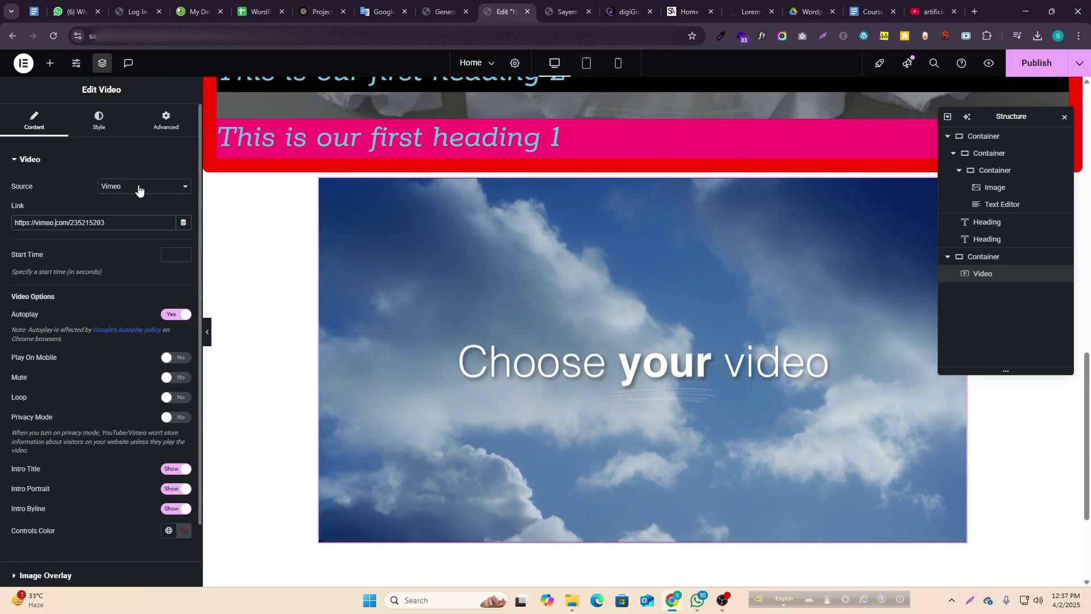
left_click(138, 187)
left_click(141, 230)
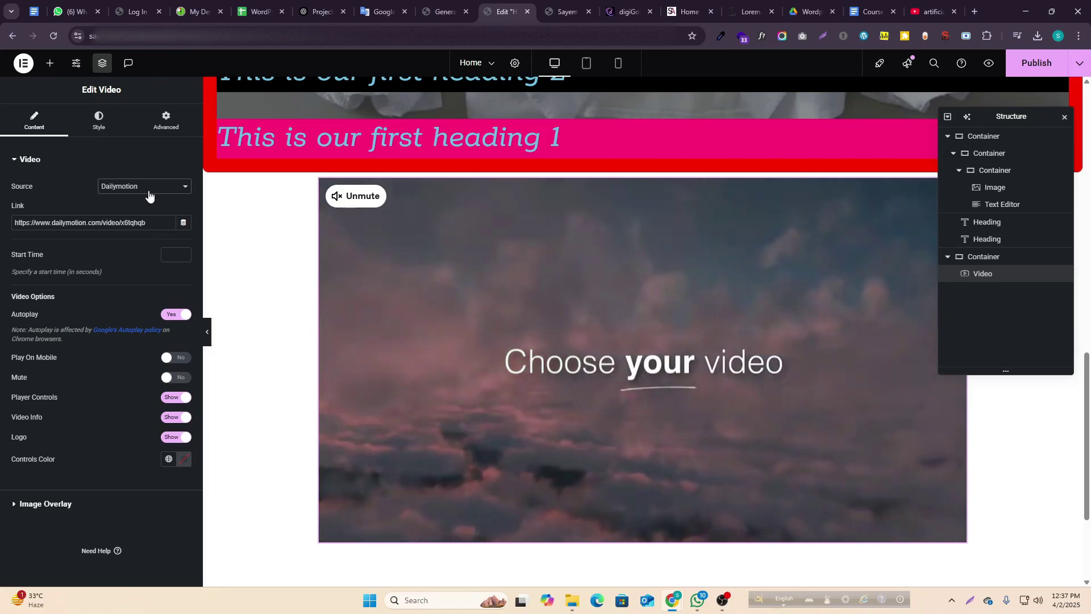
left_click(146, 189)
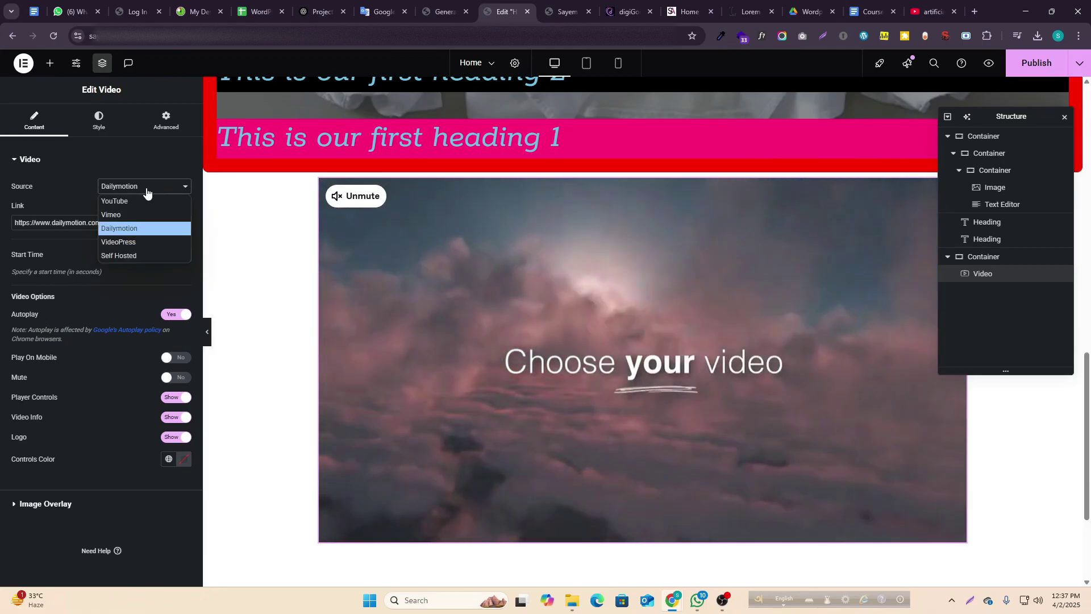
left_click(165, 242)
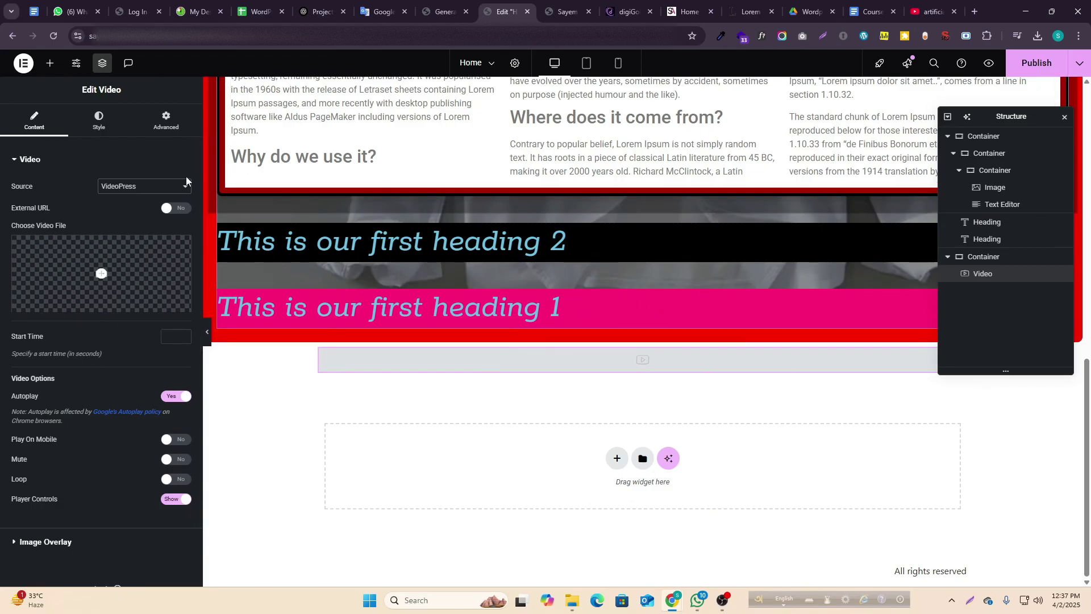
left_click(134, 256)
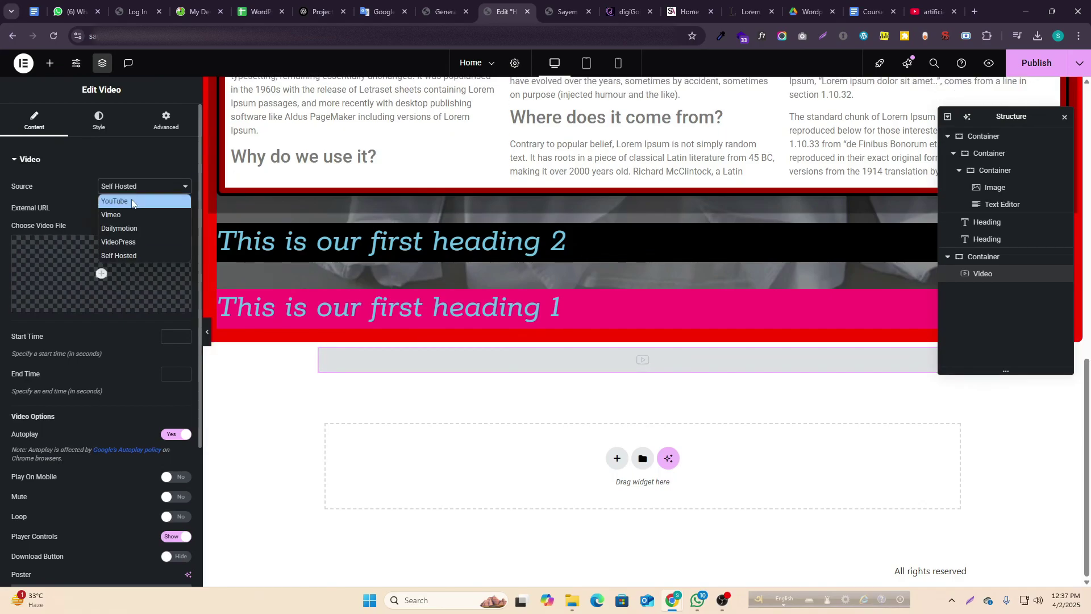
left_click(132, 201)
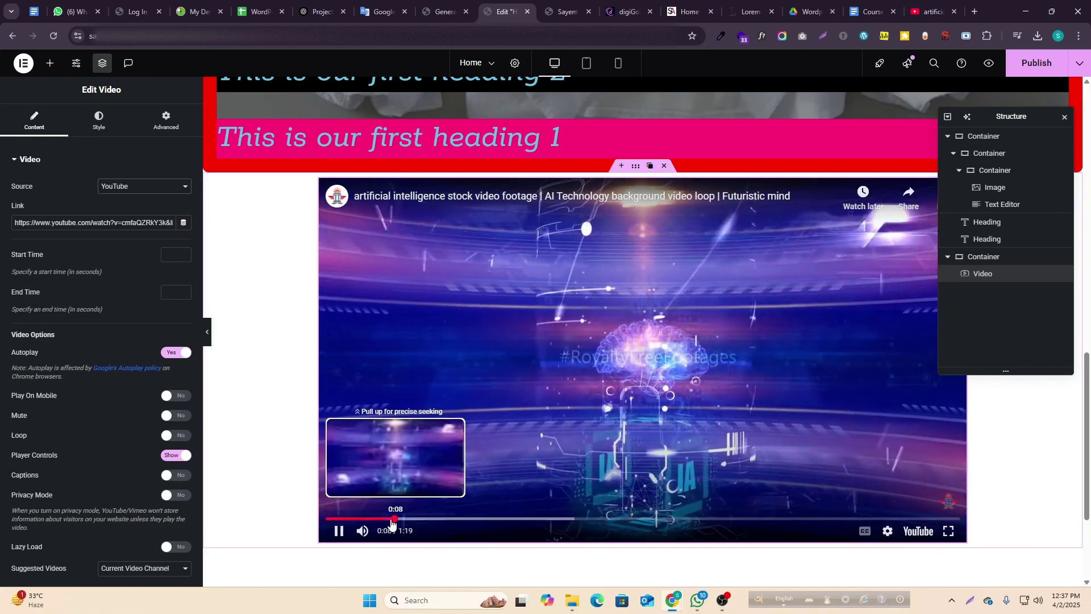
- Rewind the embedded video to its beginning, and pause playback at about 7 seconds
left_click_drag(397, 519, 328, 519)
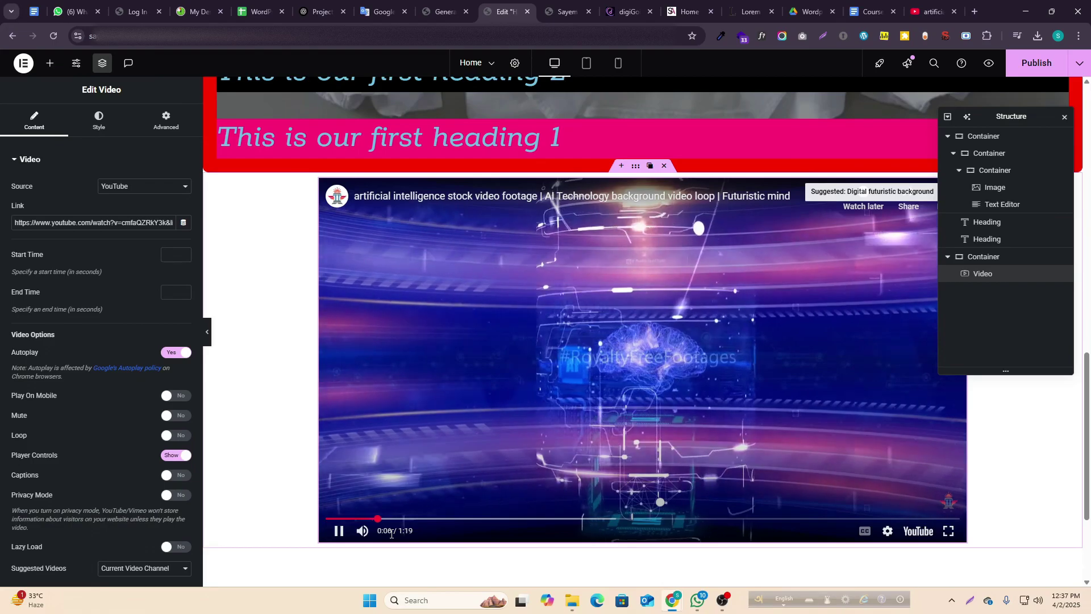
left_click(339, 530)
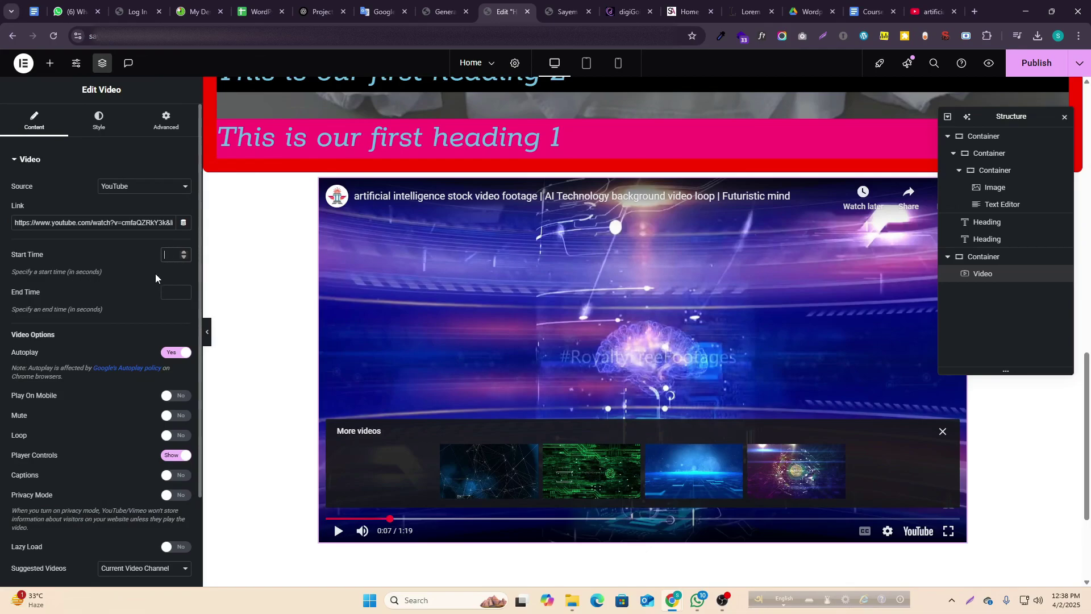
- Set the video's start time to 5 seconds, rewind the embedded video to its beginning and watch it play
type("5")
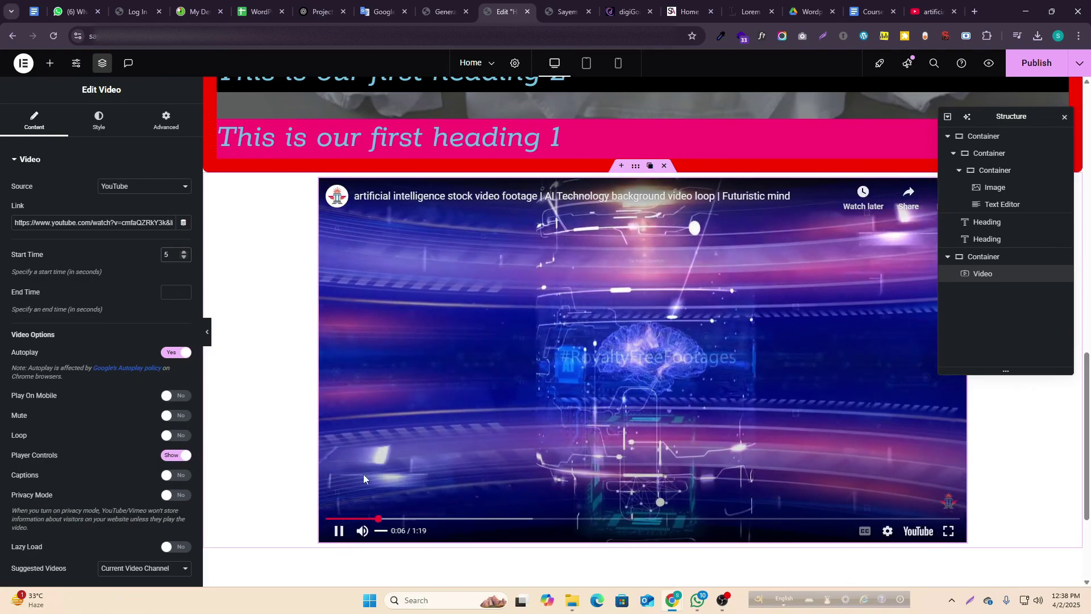
left_click_drag(382, 519, 289, 521)
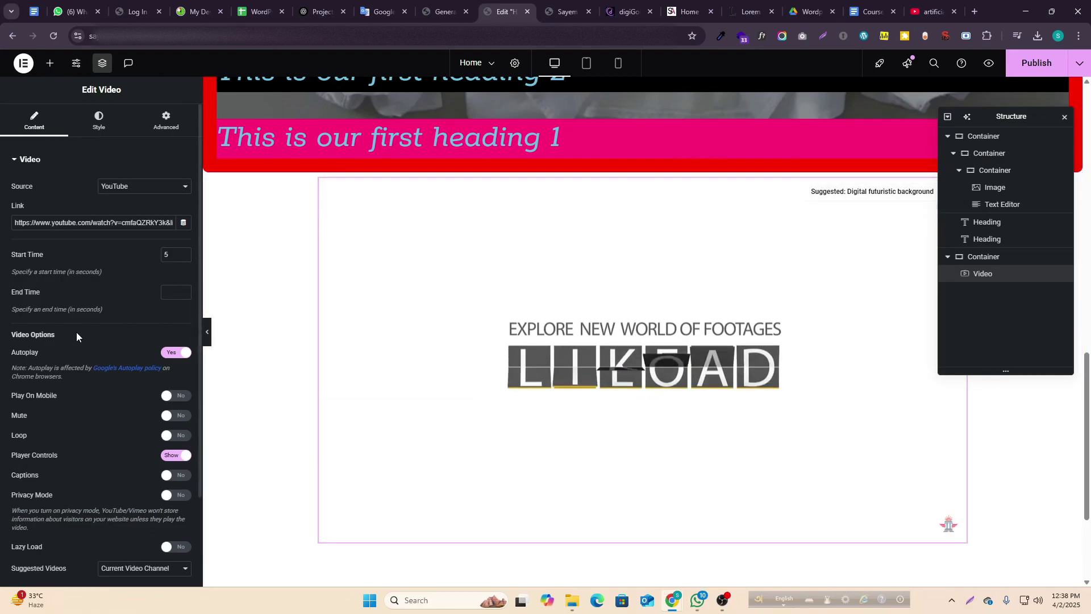
mouse_move(495, 381)
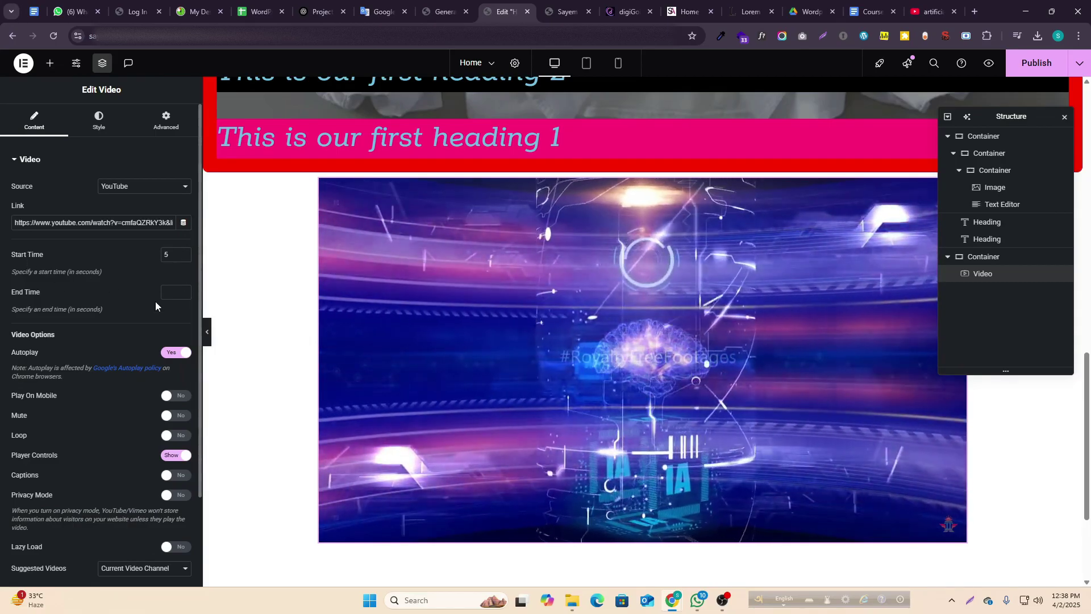
mouse_move(475, 486)
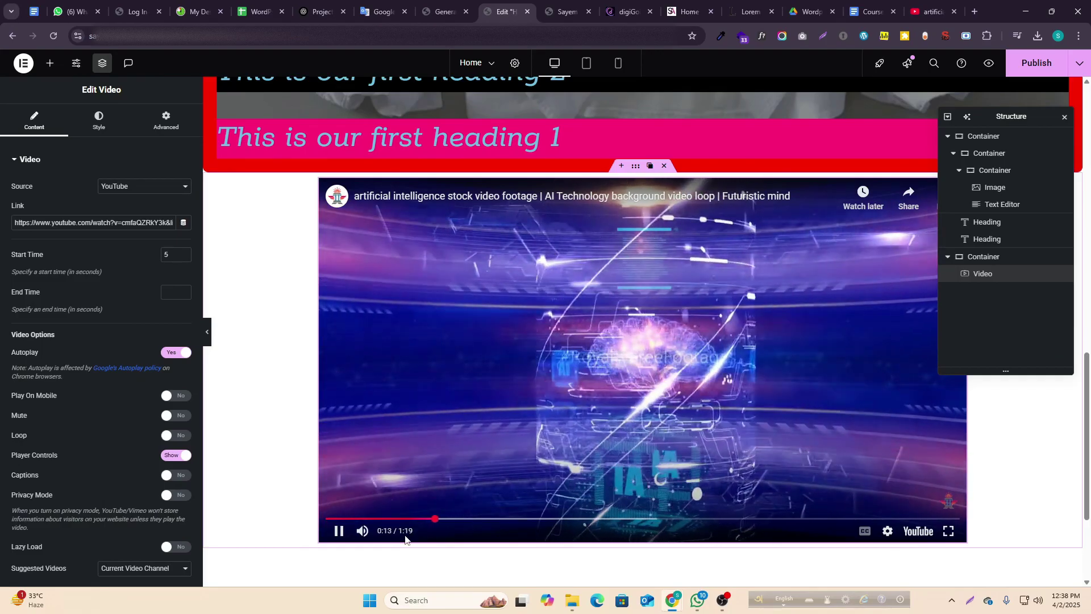
- Set the video's end time to 10 seconds and publish the page
left_click(173, 289)
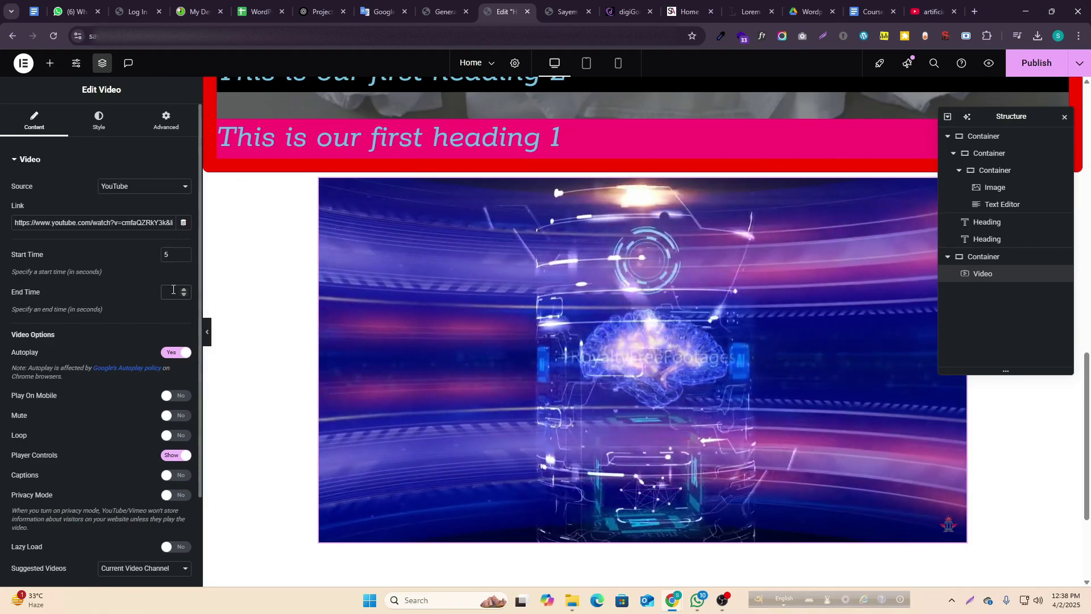
type("10")
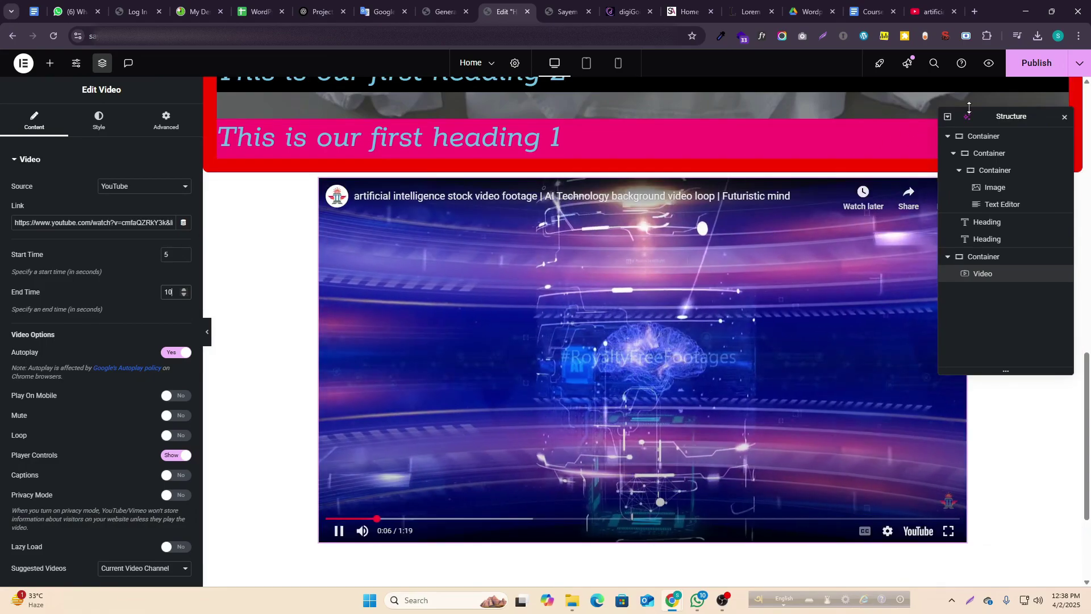
left_click(1026, 67)
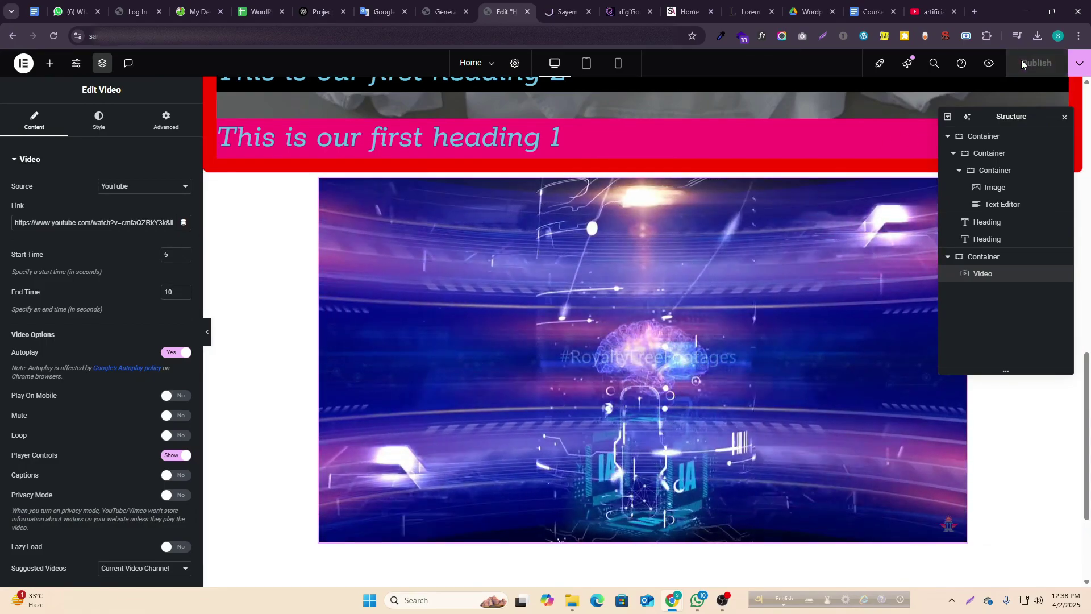
- View the embedded video on the live Home page and reload the page to check where playback starts
left_click(565, 11)
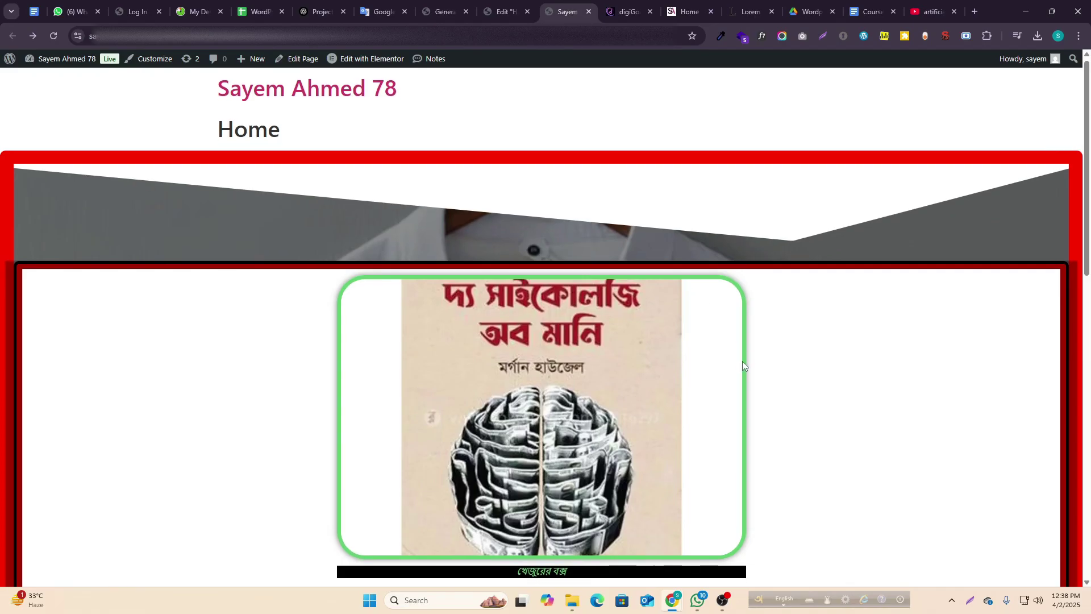
scroll(743, 363, "down", 1)
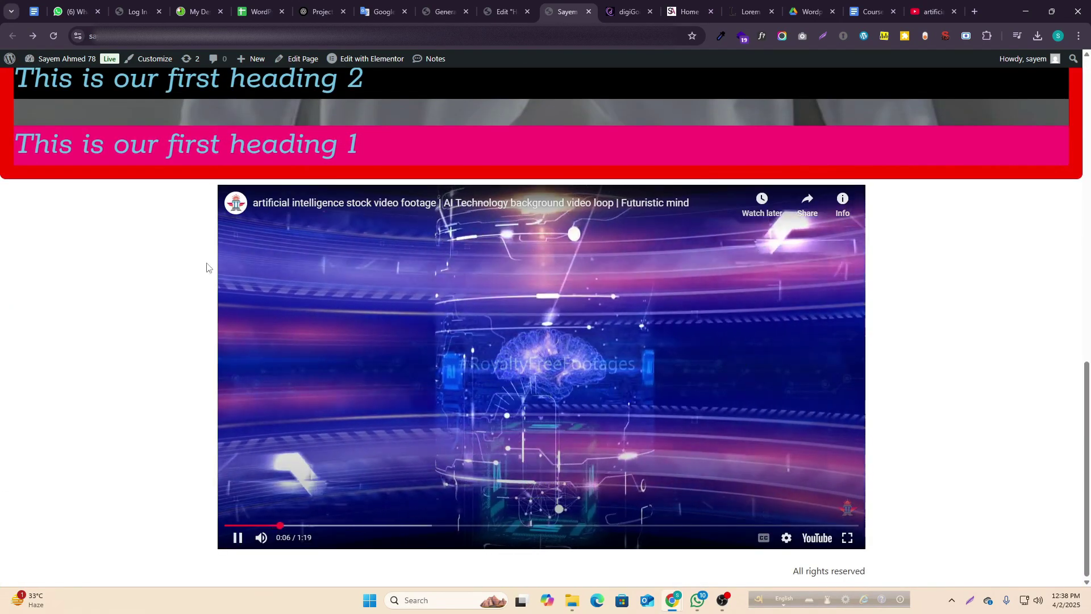
left_click(53, 36)
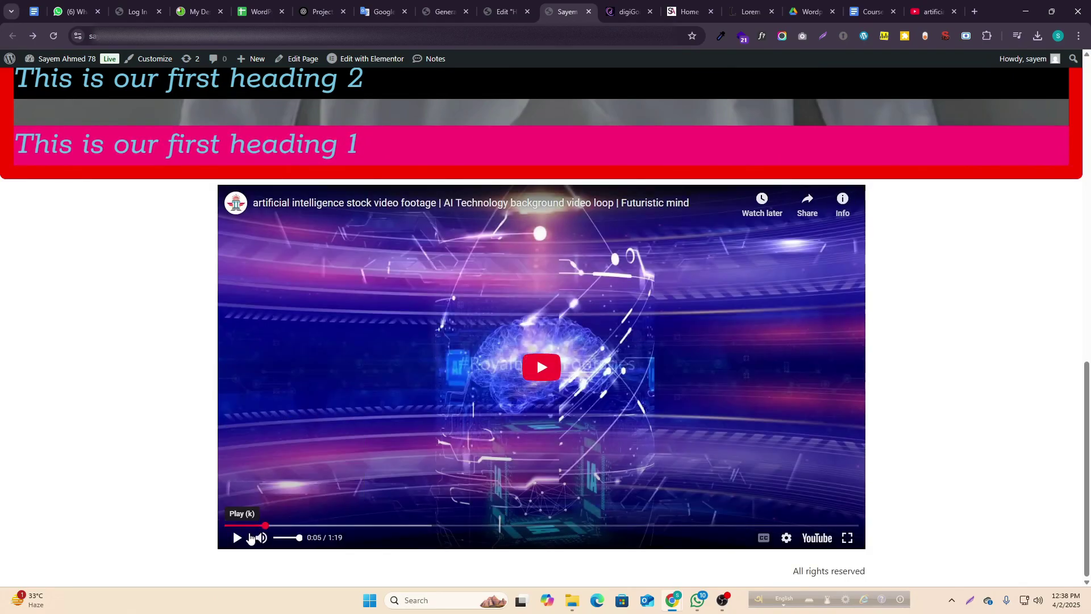
left_click(57, 35)
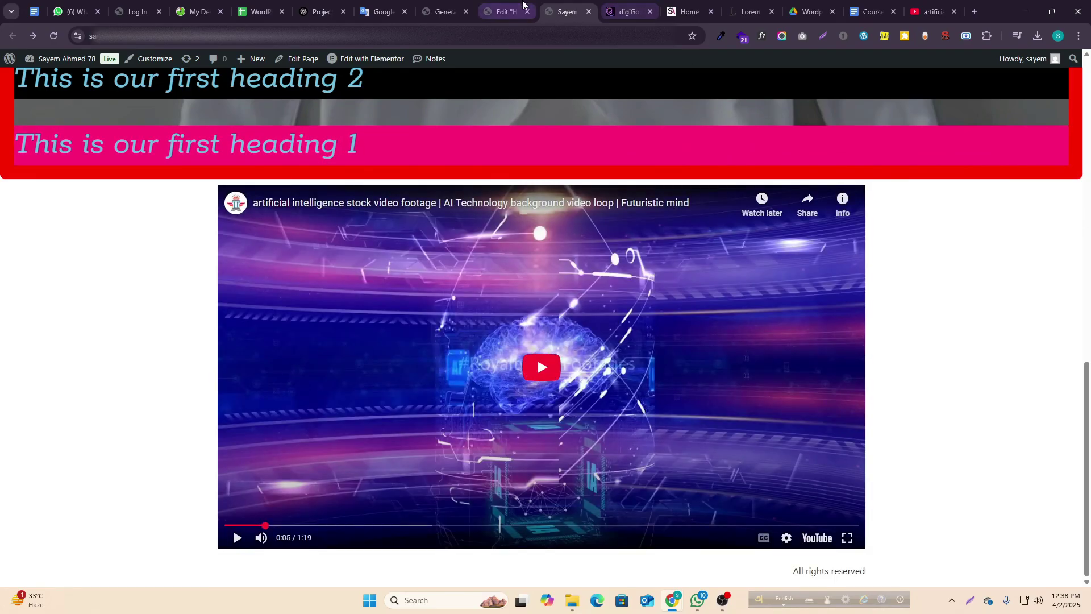
- Return to the Elementor editor and turn the video's Autoplay off and on again to restart its preview
left_click(523, 5)
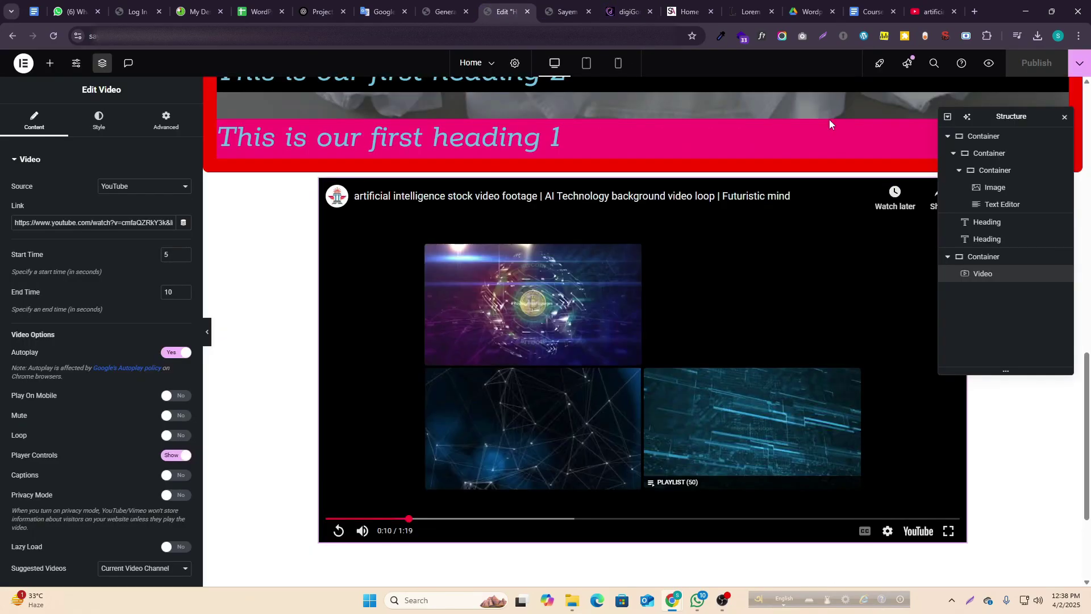
left_click(177, 355)
left_click(177, 355)
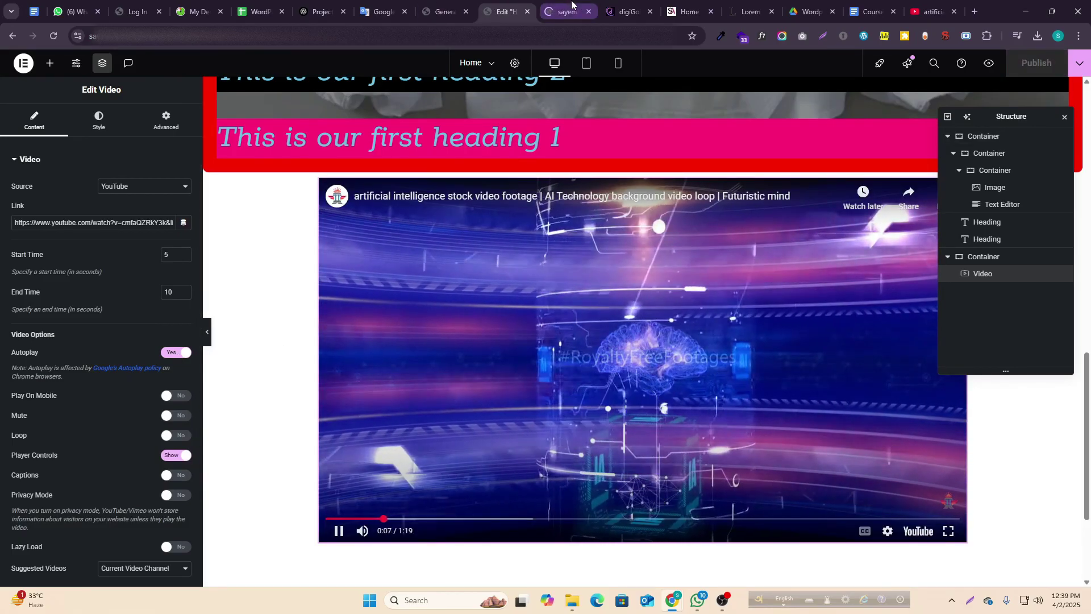
- Play the video on the live Home page and check that its start and end times are respected
left_click(571, 6)
scroll(1070, 211, "down", 15)
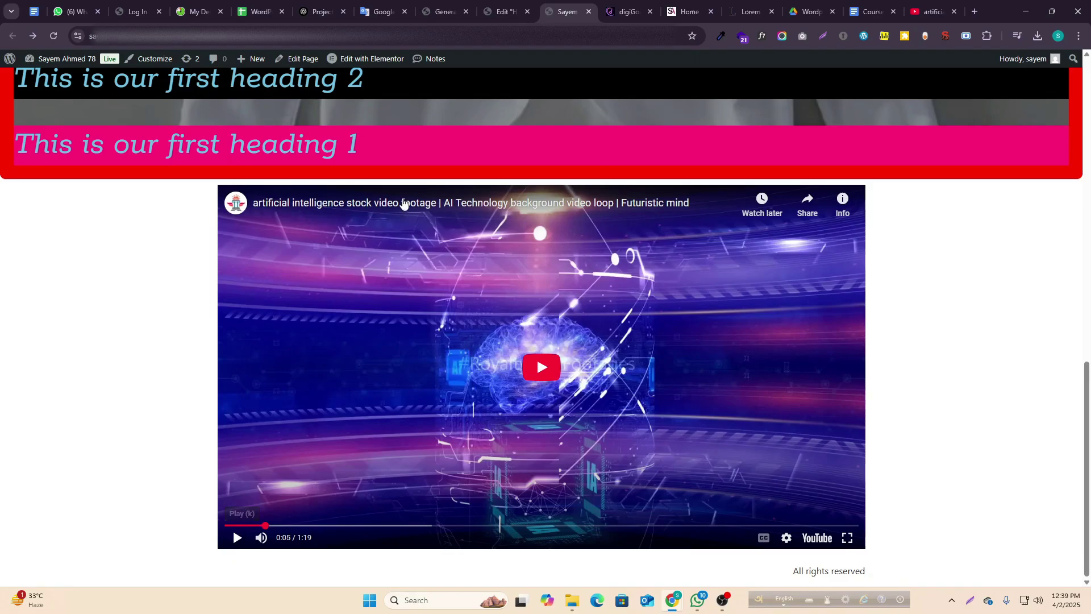
left_click(502, 8)
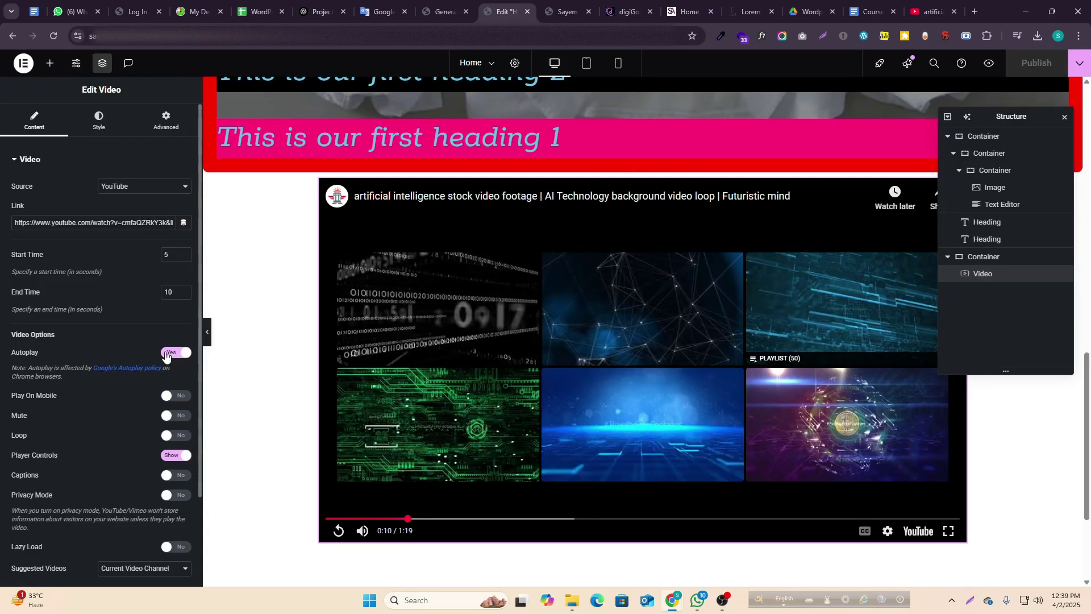
left_click(570, 8)
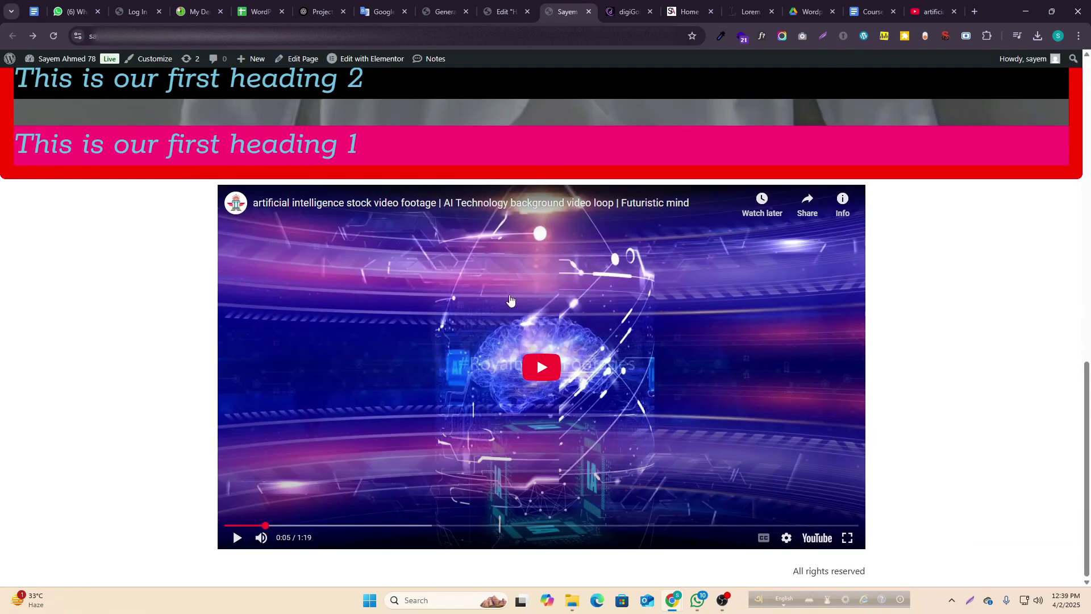
left_click(237, 536)
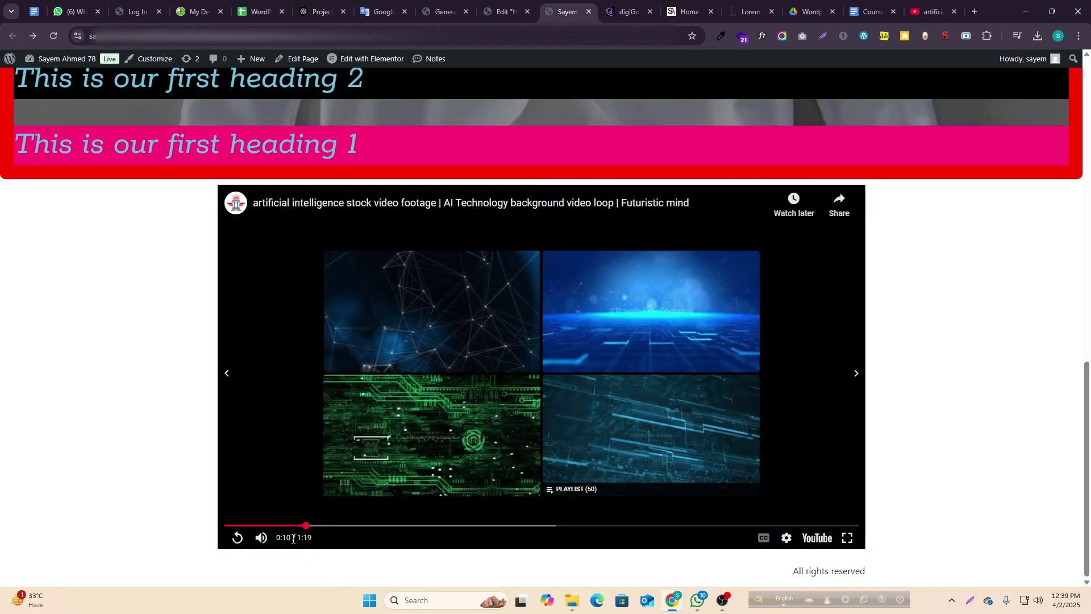
left_click(274, 525)
- Set the video's end time to 60 seconds in the Elementor editor and publish the page
left_click(505, 11)
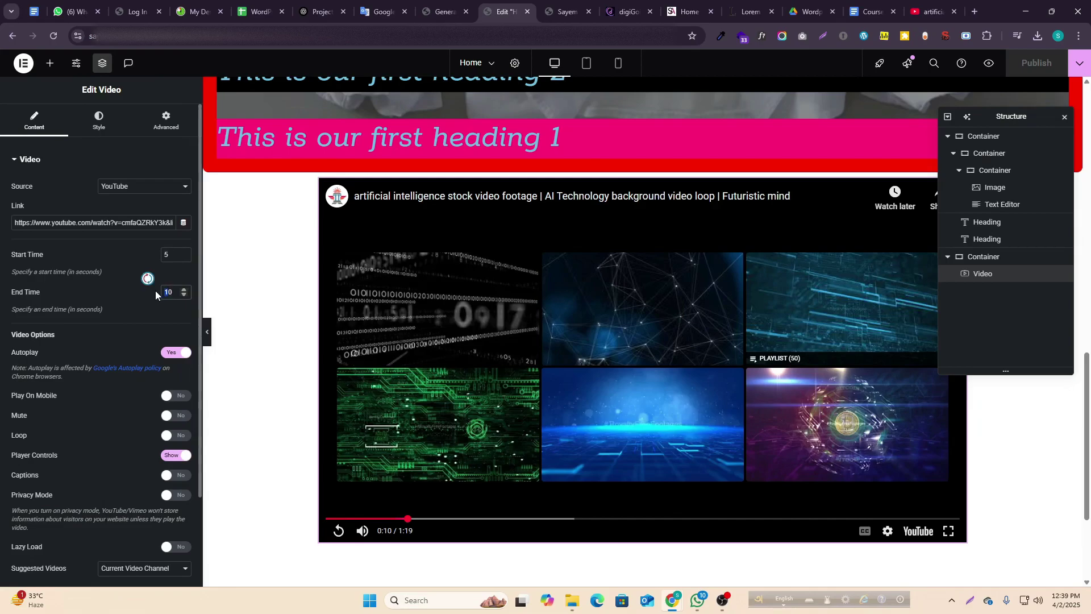
type("60")
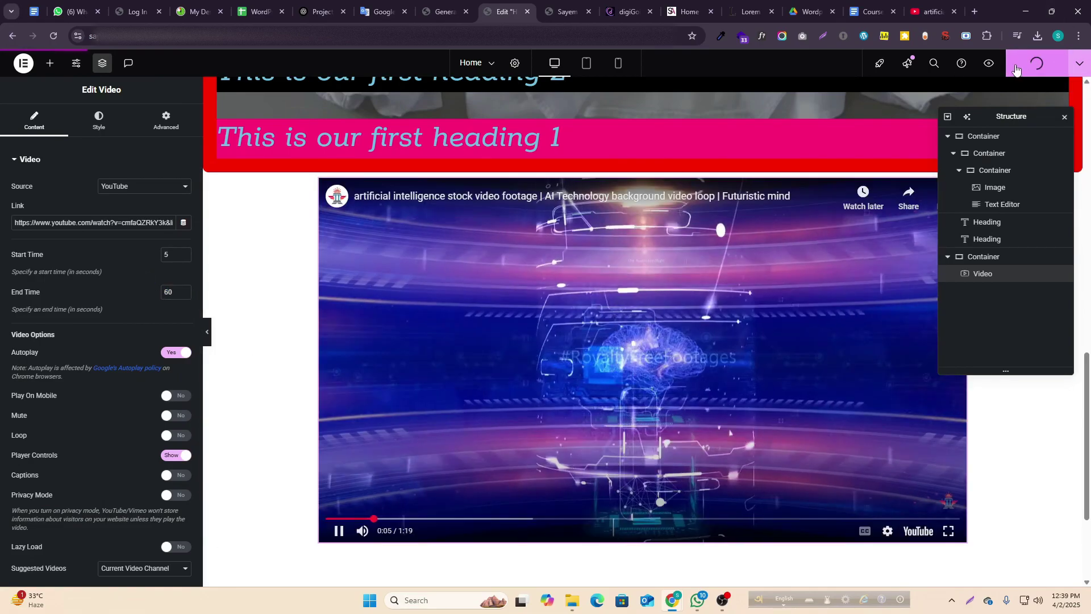
left_click(1037, 63)
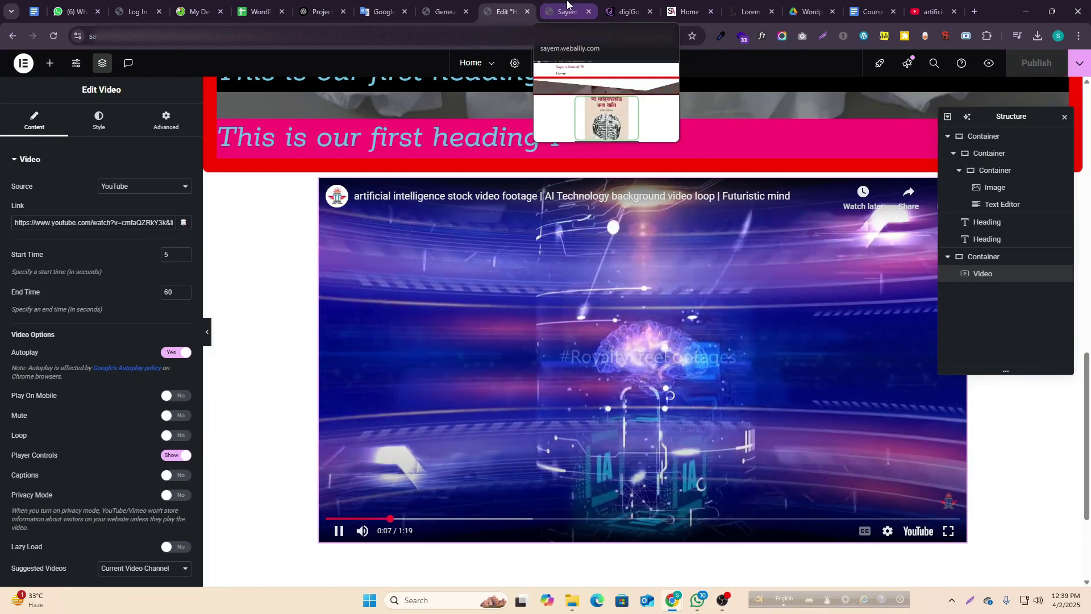
- Skip the video ahead to just before one minute on the live Home page to check where playback ends
left_click(567, 10)
scroll(616, 328, "down", 15)
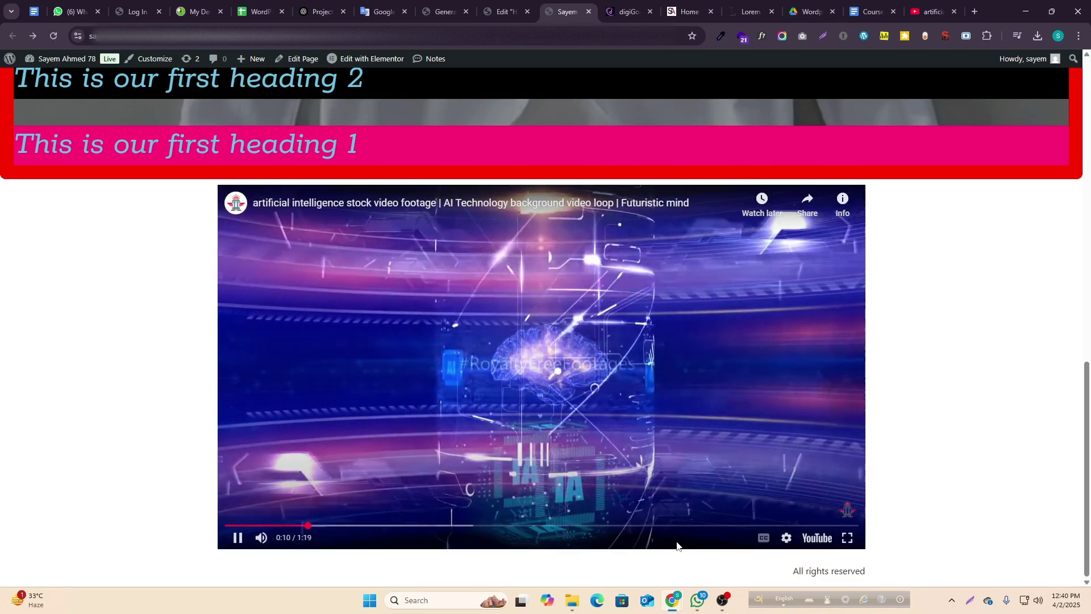
left_click_drag(672, 526, 675, 531)
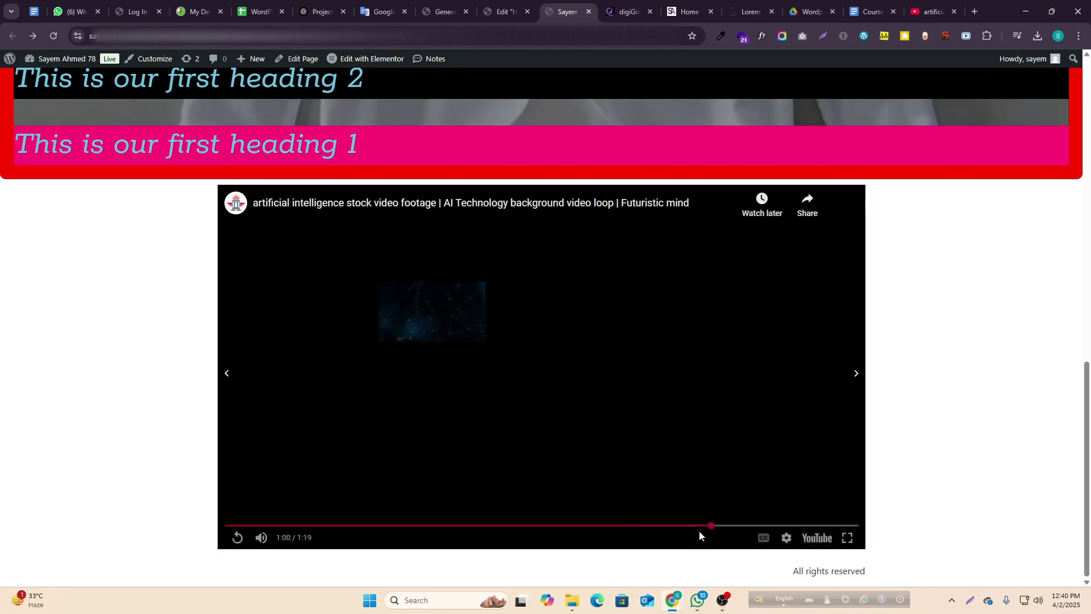
- Preview the video in the editor's mobile layout and return to the desktop layout
left_click(503, 4)
scroll(113, 446, "down", 2)
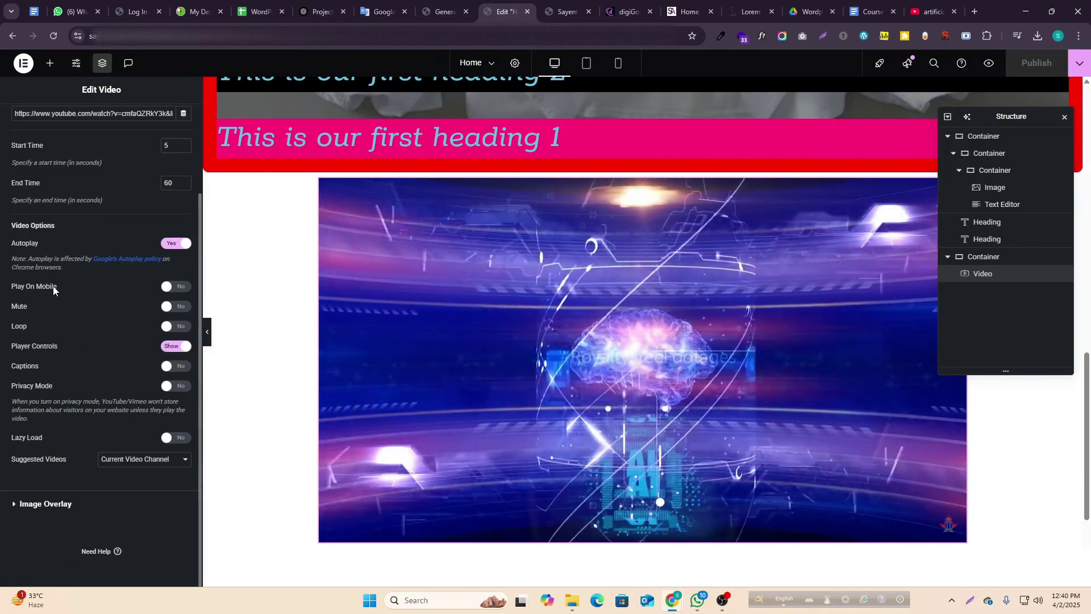
left_click(621, 63)
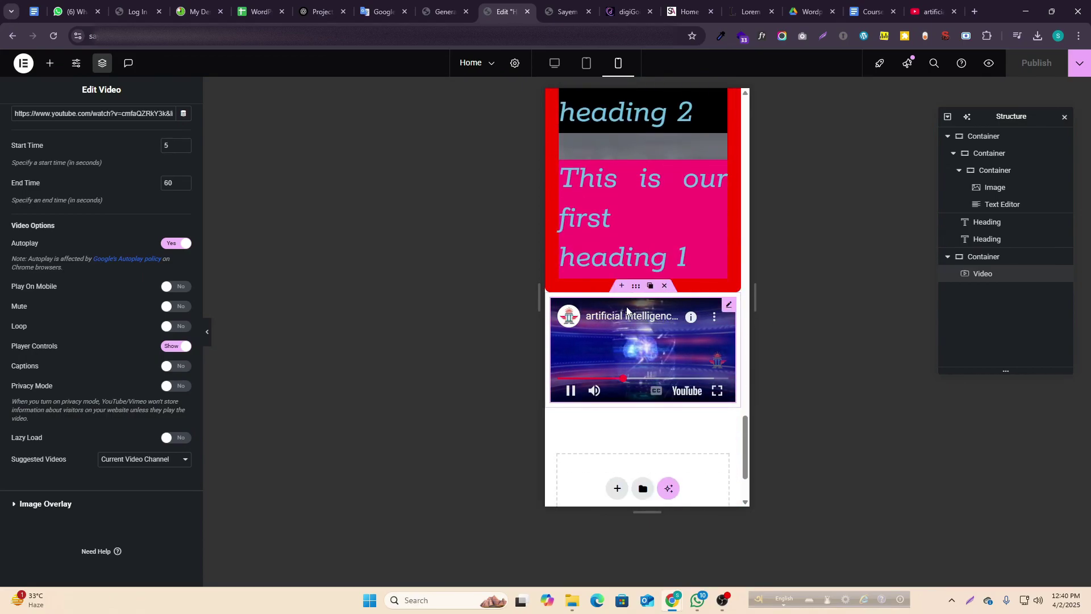
left_click(556, 64)
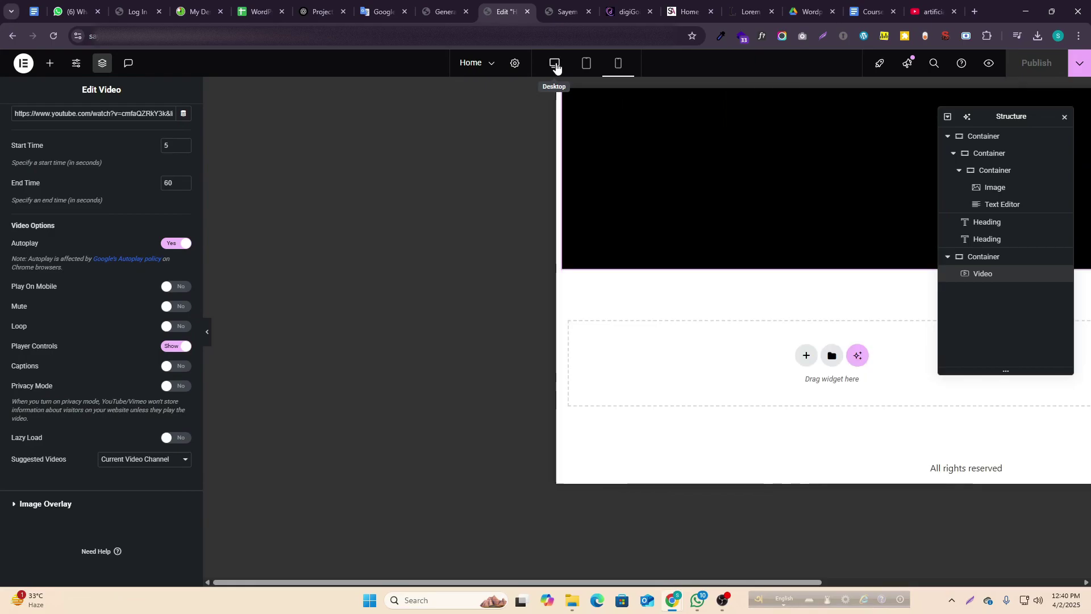
scroll(797, 362, "down", 1)
scroll(795, 357, "down", 3)
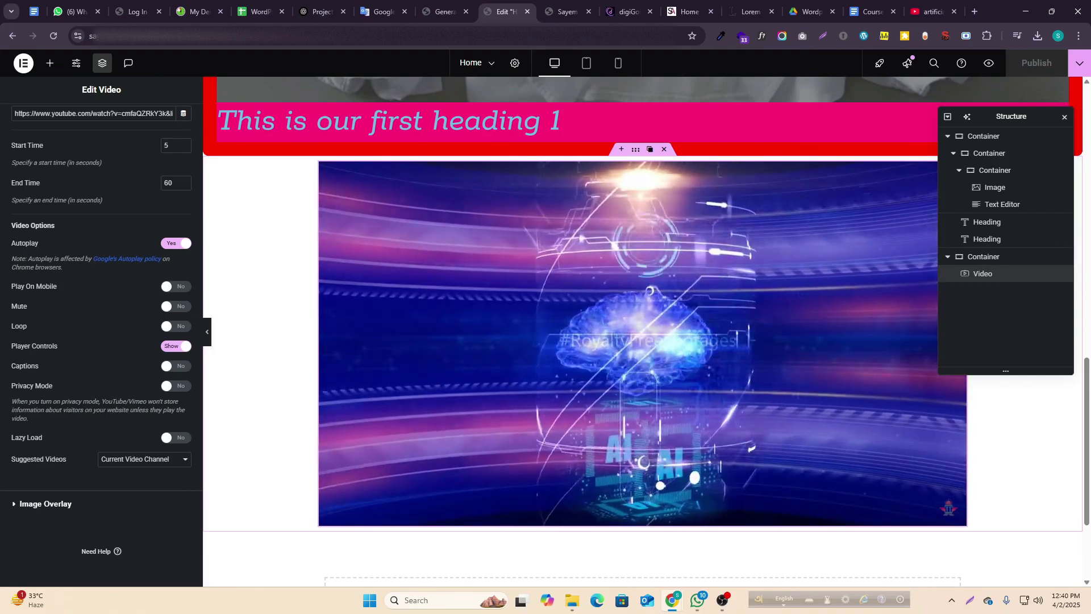
mouse_move(716, 468)
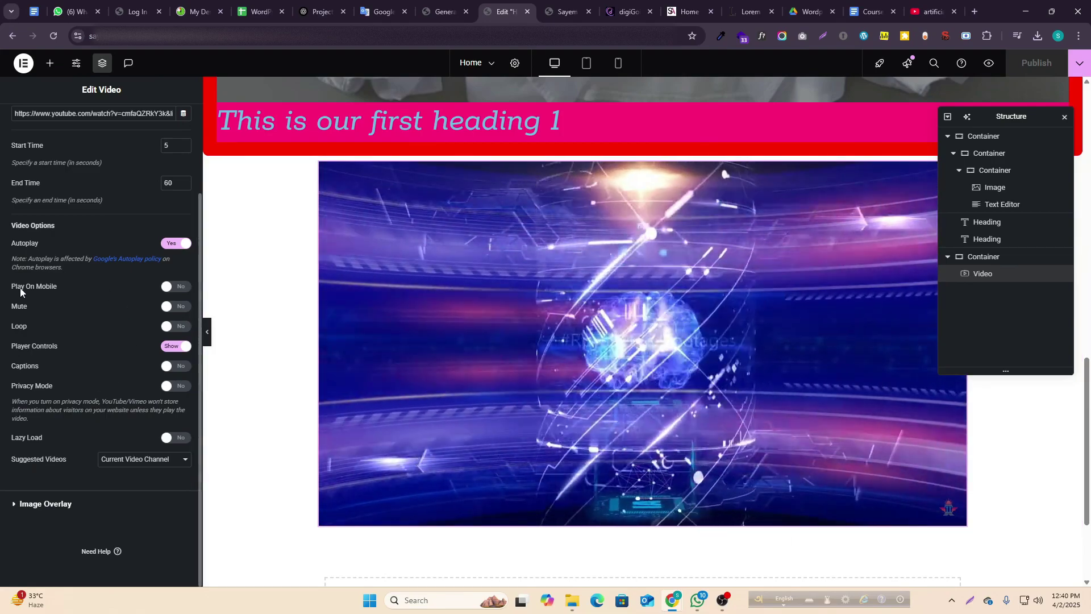
- Enable Play On Mobile, Loop and Captions for the video
left_click(175, 287)
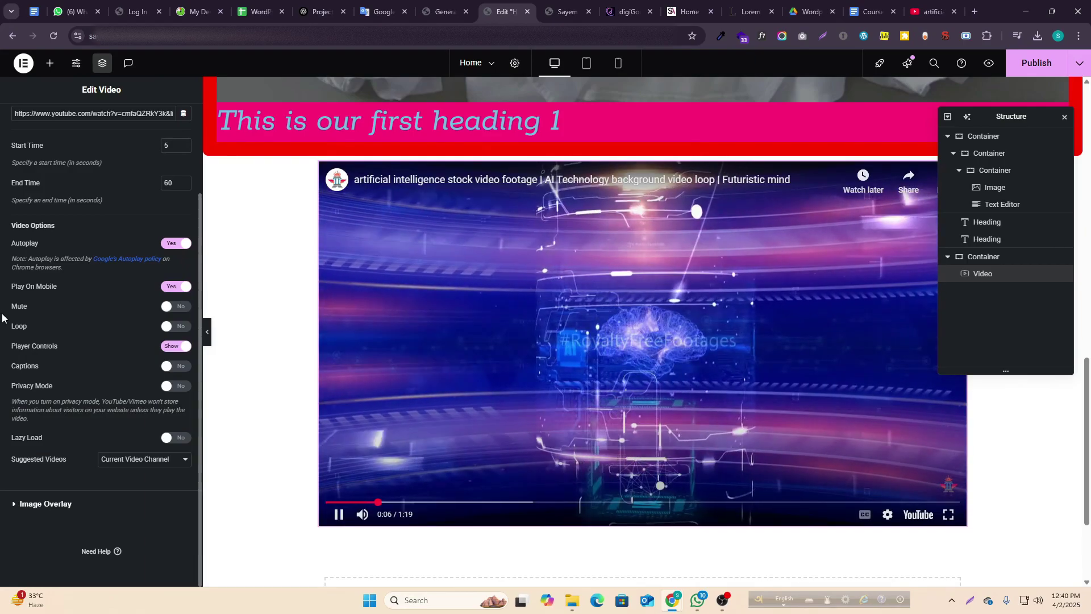
left_click(169, 327)
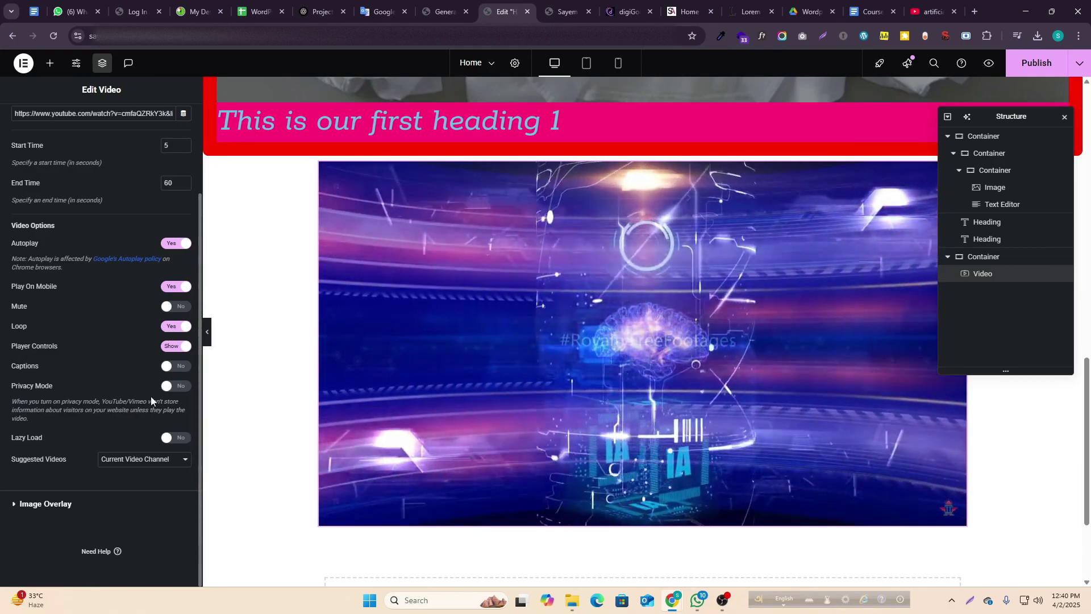
left_click(174, 367)
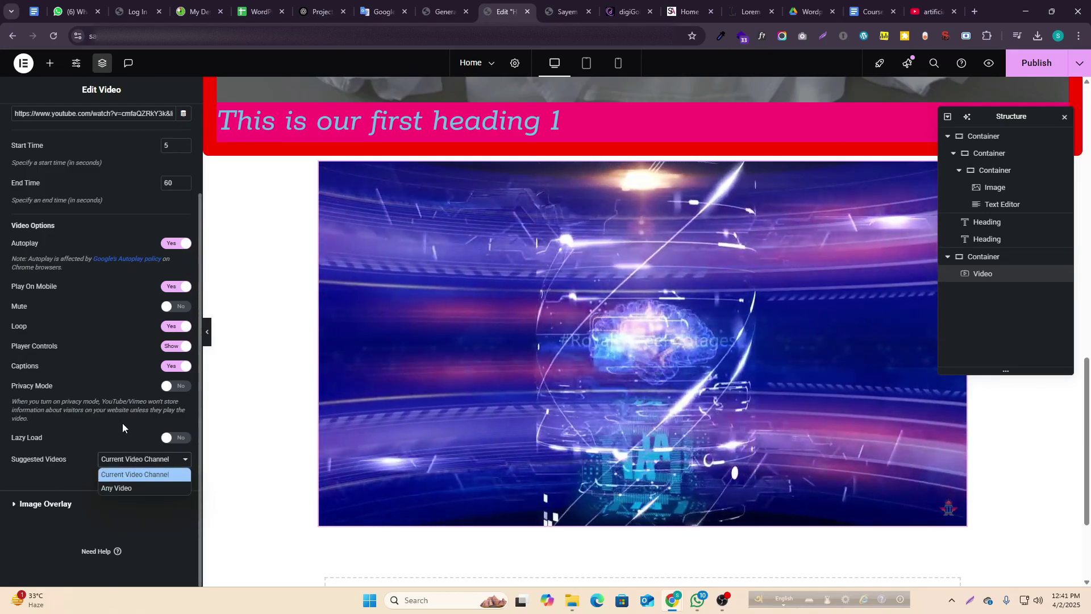
- Try Any Video as the source of suggested videos, and set it back to Current Video Channel
left_click(136, 474)
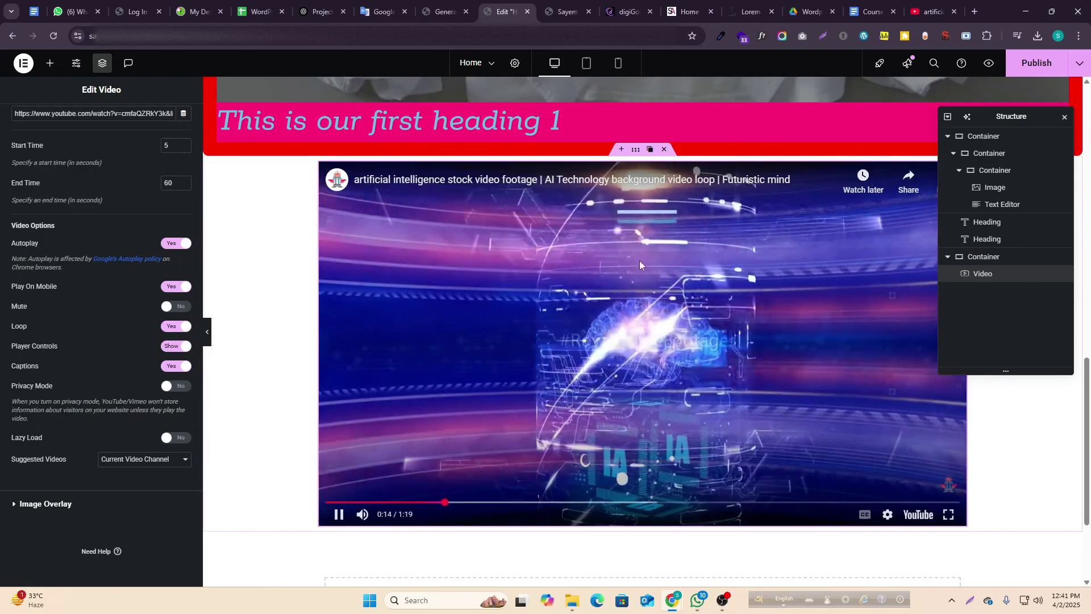
scroll(116, 142, "up", 2)
scroll(132, 284, "down", 2)
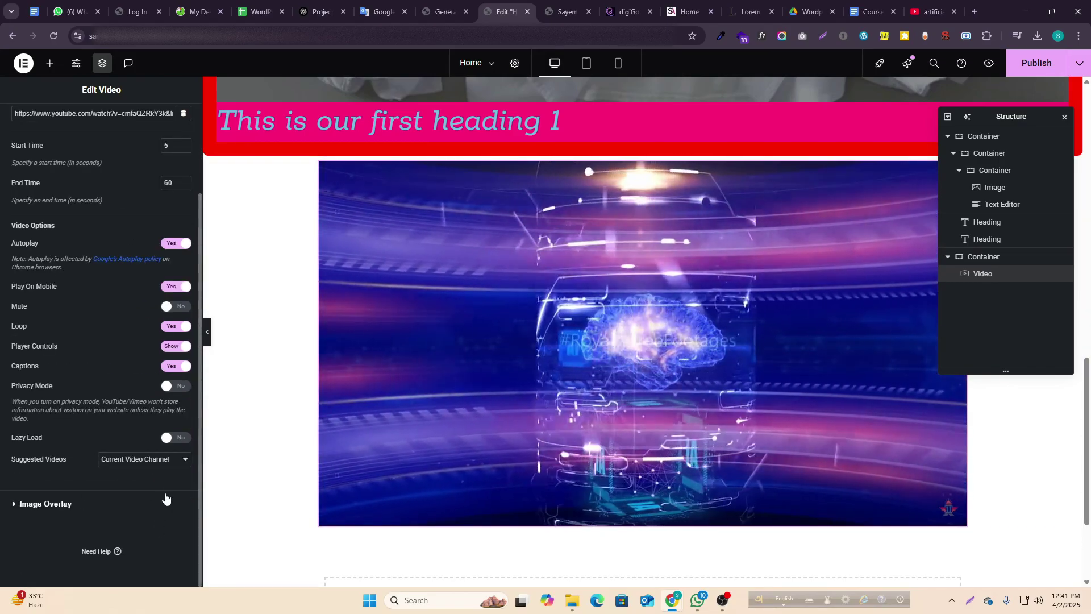
left_click(131, 460)
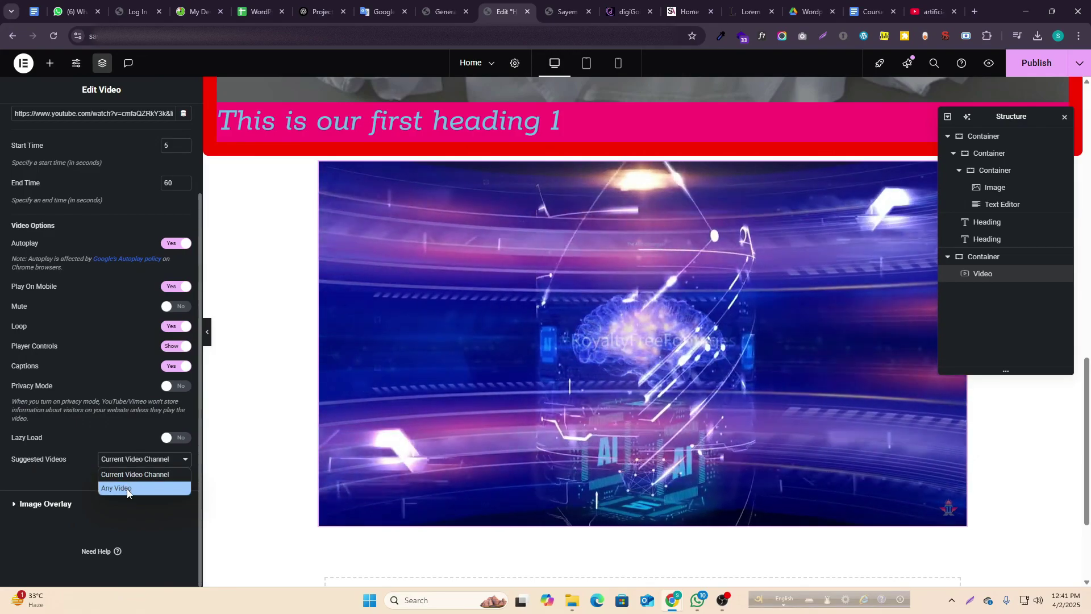
left_click(128, 488)
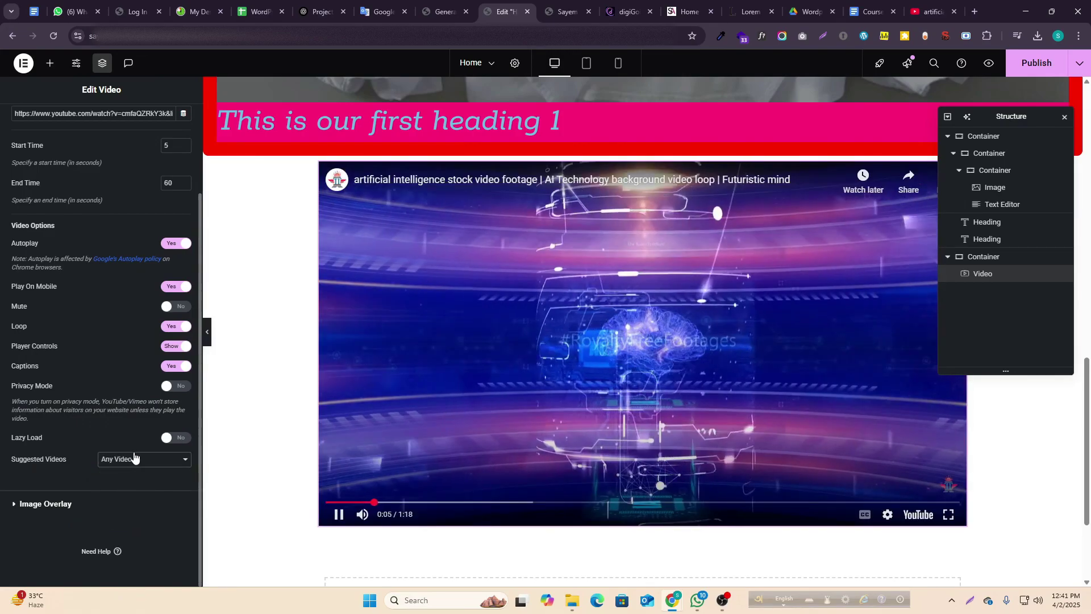
left_click(134, 459)
left_click(135, 469)
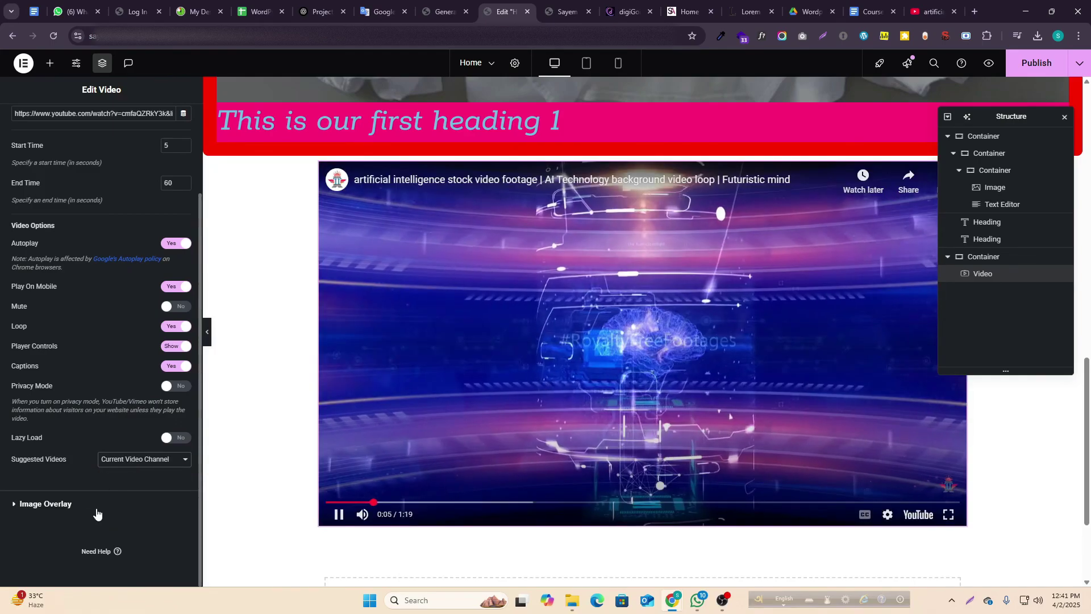
- Turn off Autoplay for the video and show an image overlay using the white shirt picture from the media library
left_click(174, 242)
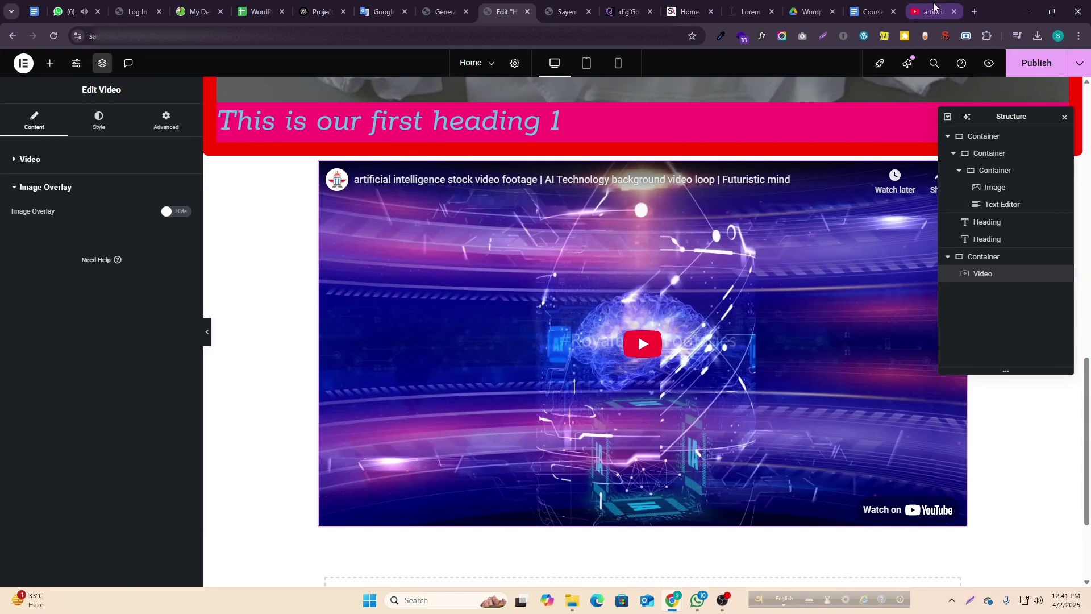
left_click(176, 213)
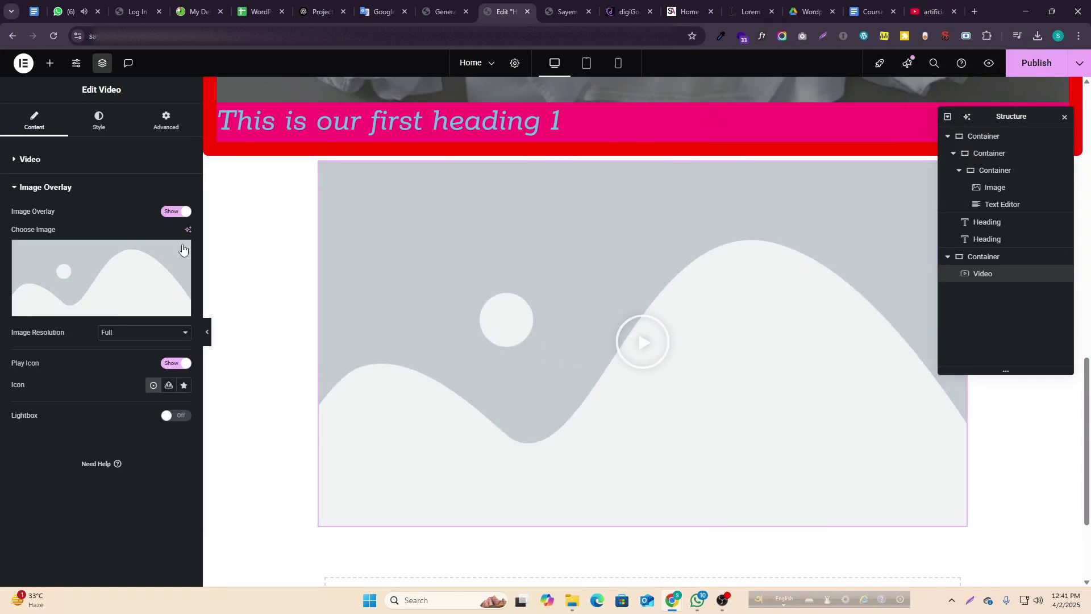
left_click(90, 277)
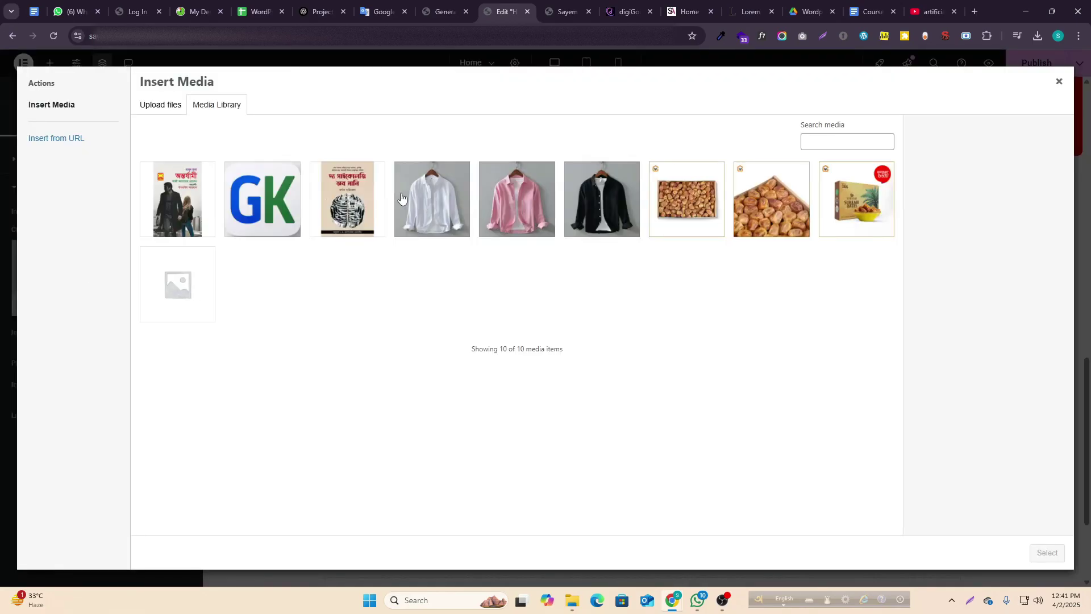
left_click(424, 213)
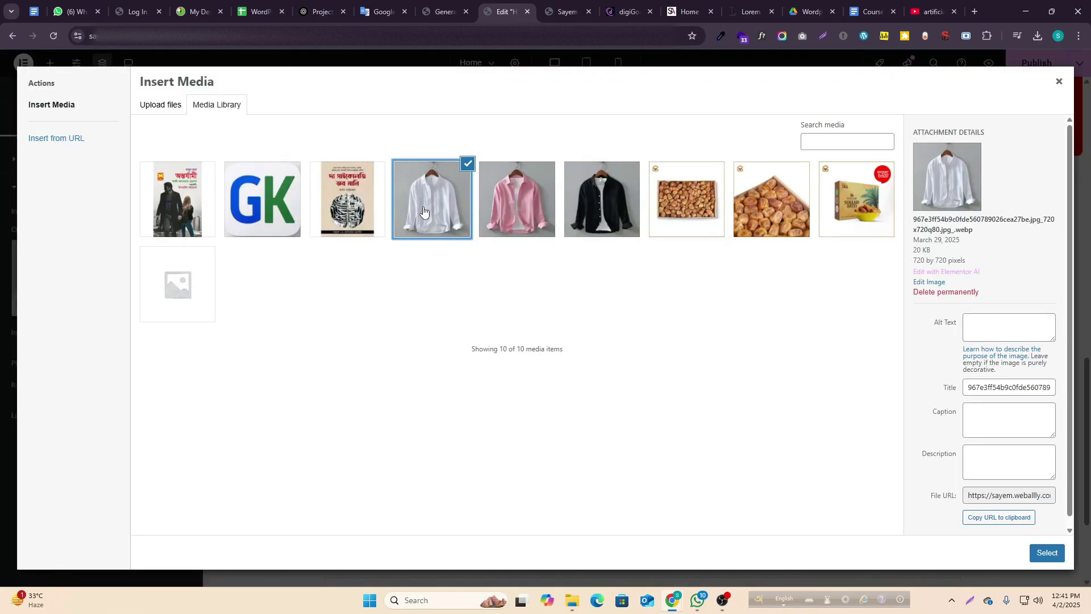
left_click(1048, 555)
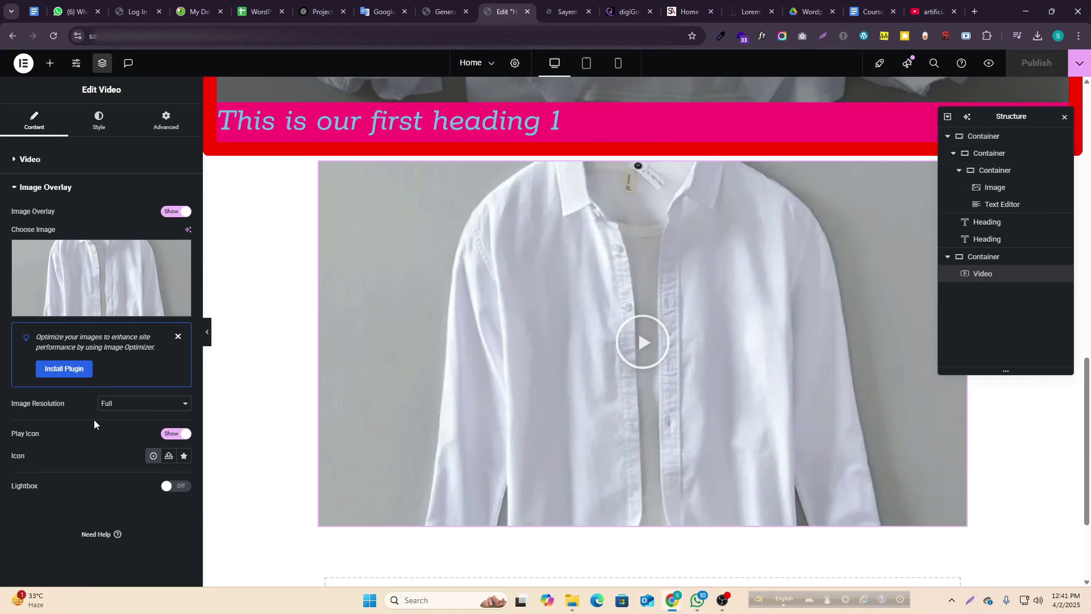
- Try Custom and Thumbnail - 150 x 150 as the overlay image's resolution, and set it back to Full
left_click(119, 408)
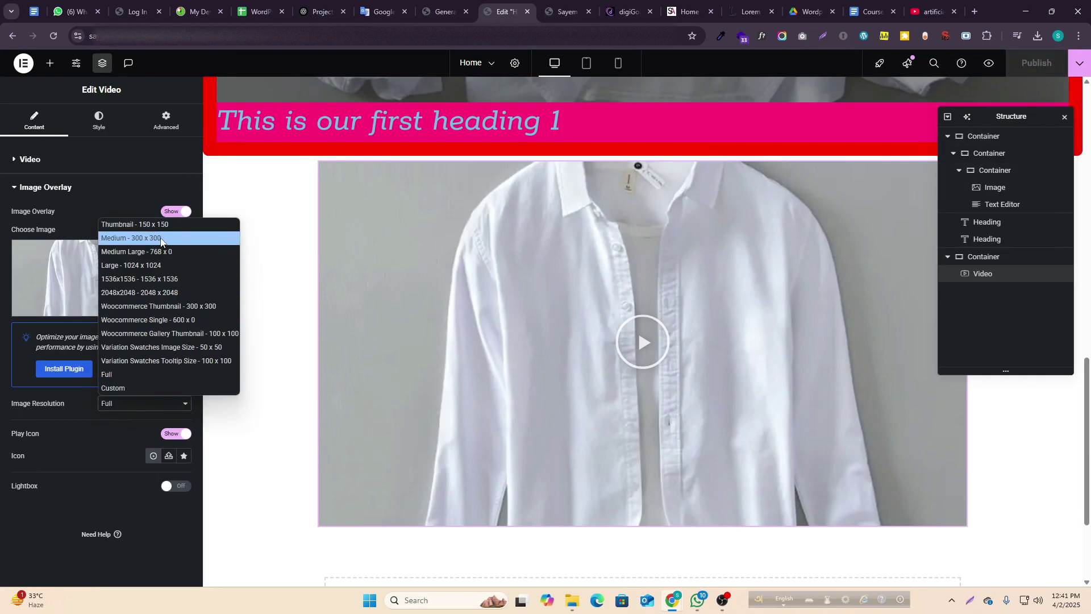
left_click(128, 387)
left_click(133, 404)
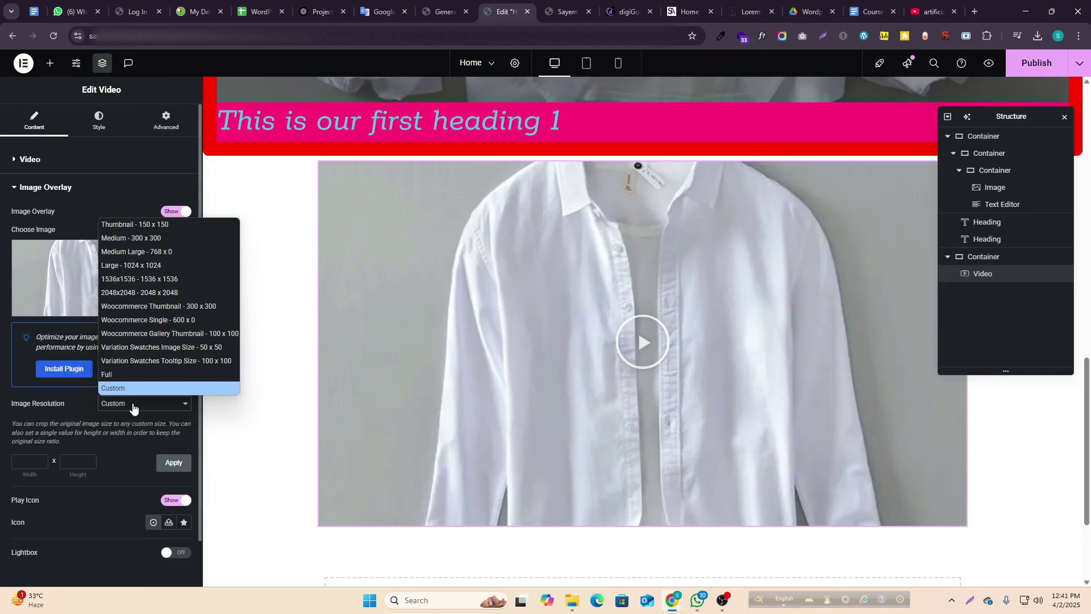
left_click(142, 223)
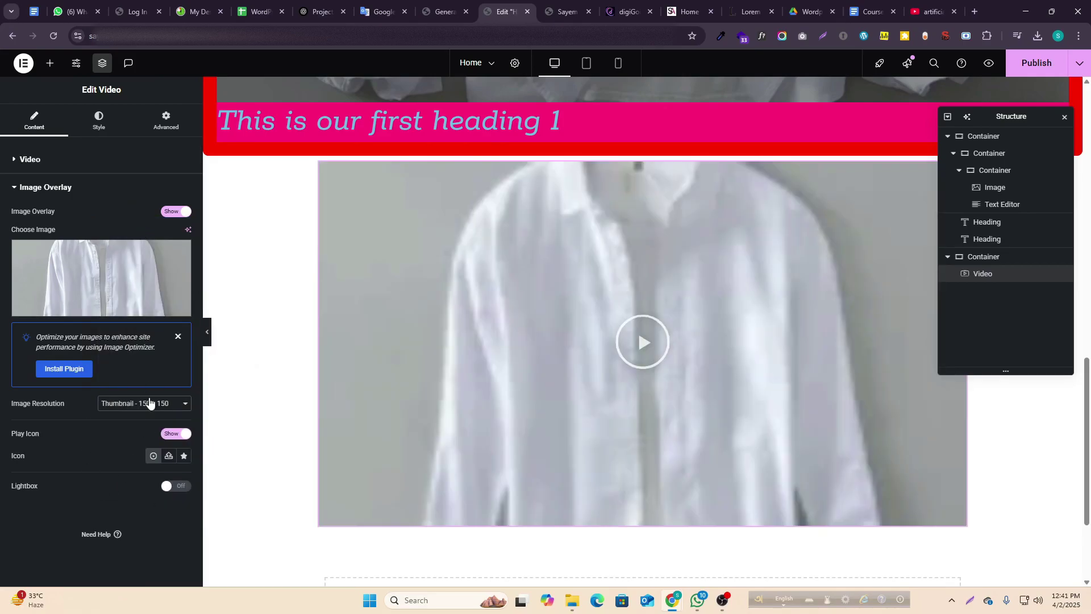
left_click(151, 403)
left_click(150, 375)
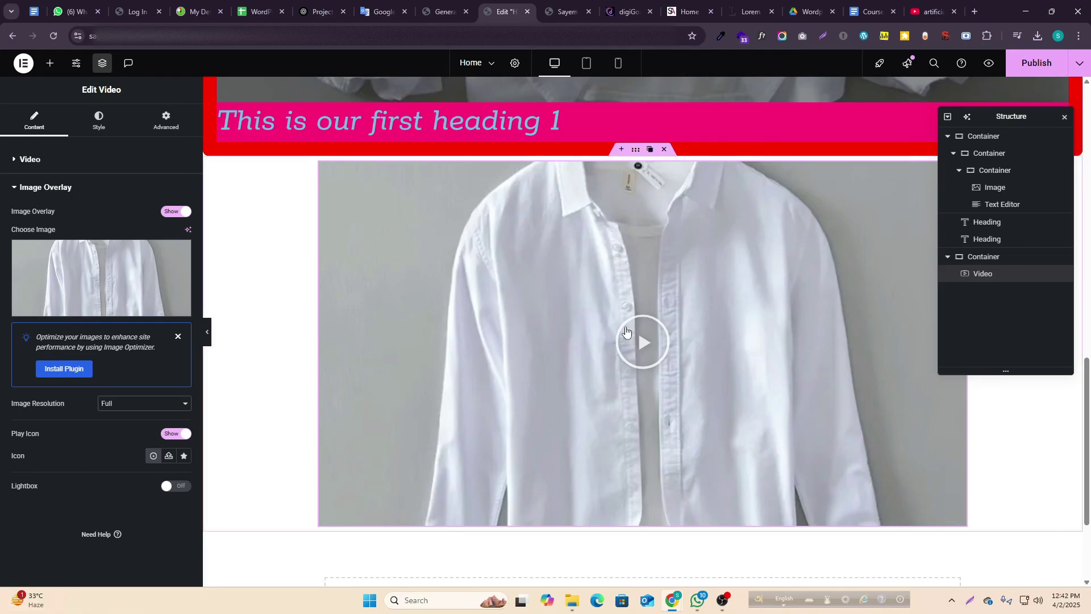
- Enable unfiltered file uploads for an SVG play icon, and look through the media picker without inserting a file
left_click(167, 456)
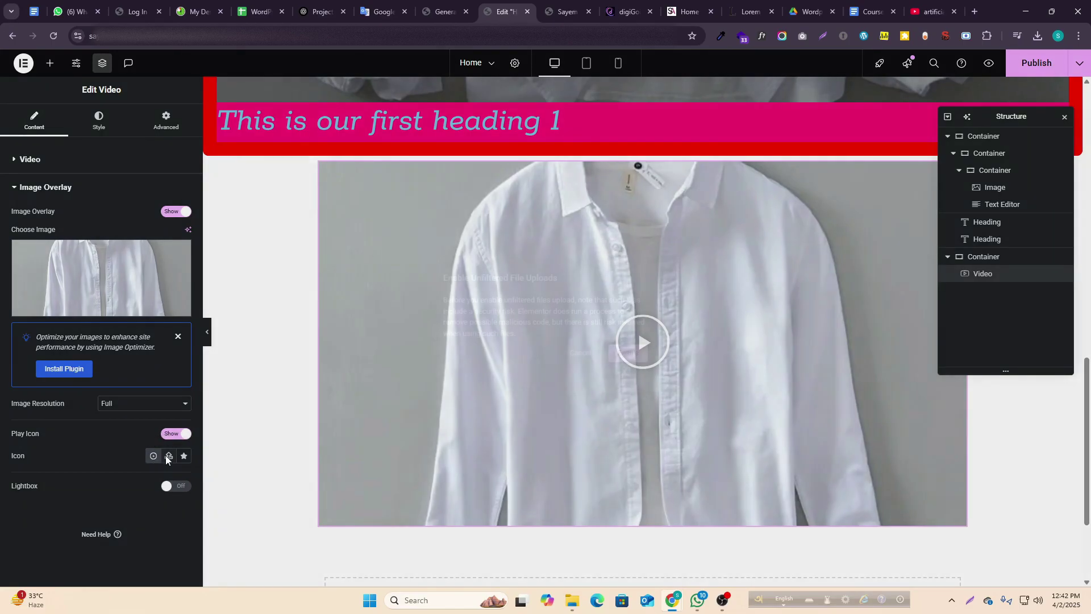
left_click(625, 355)
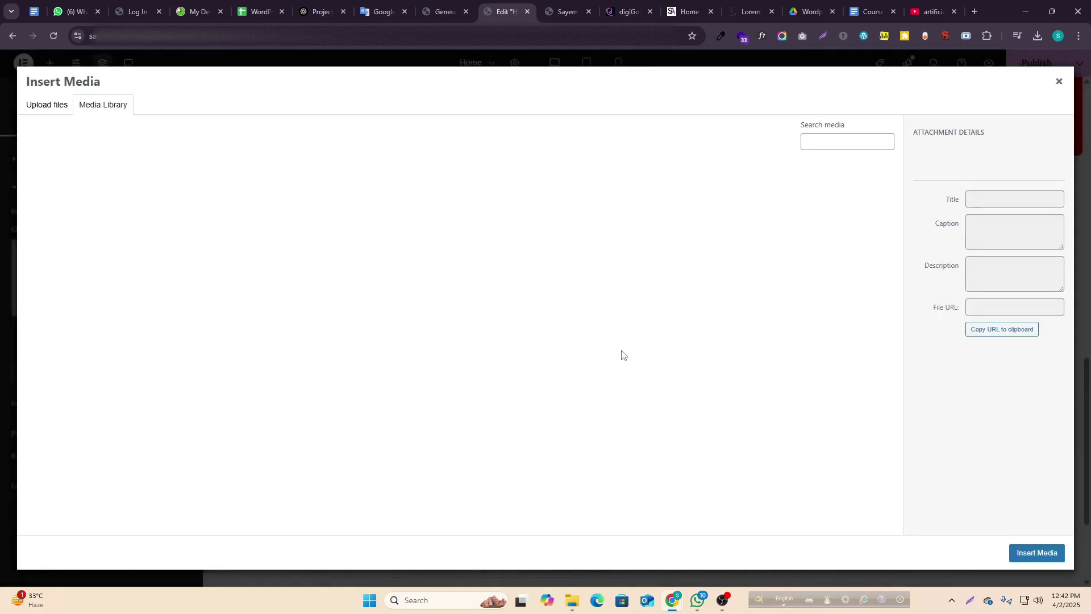
left_click(54, 104)
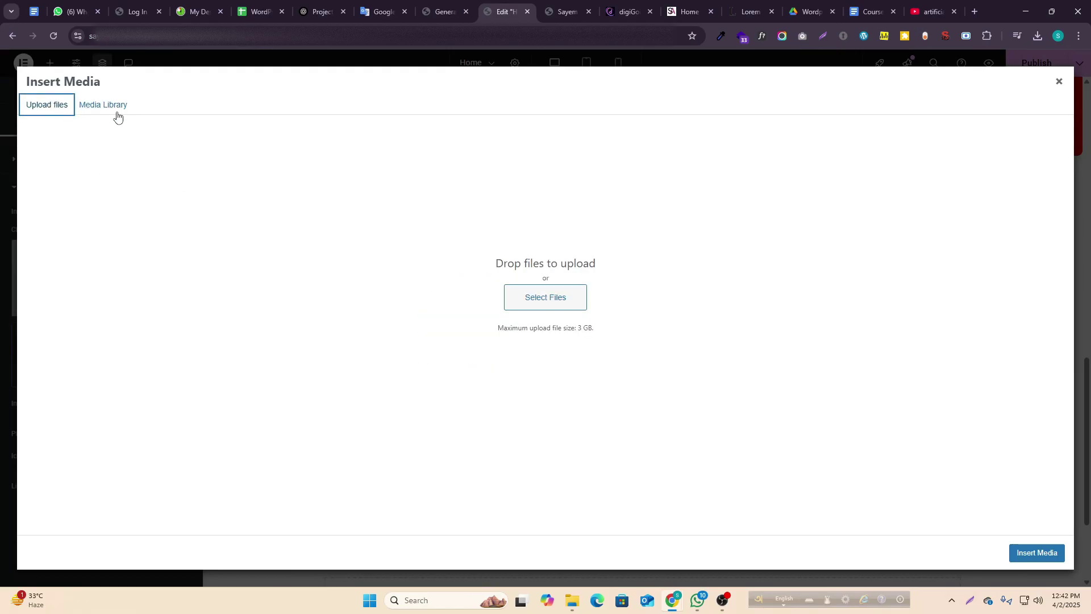
left_click(112, 106)
left_click(1059, 82)
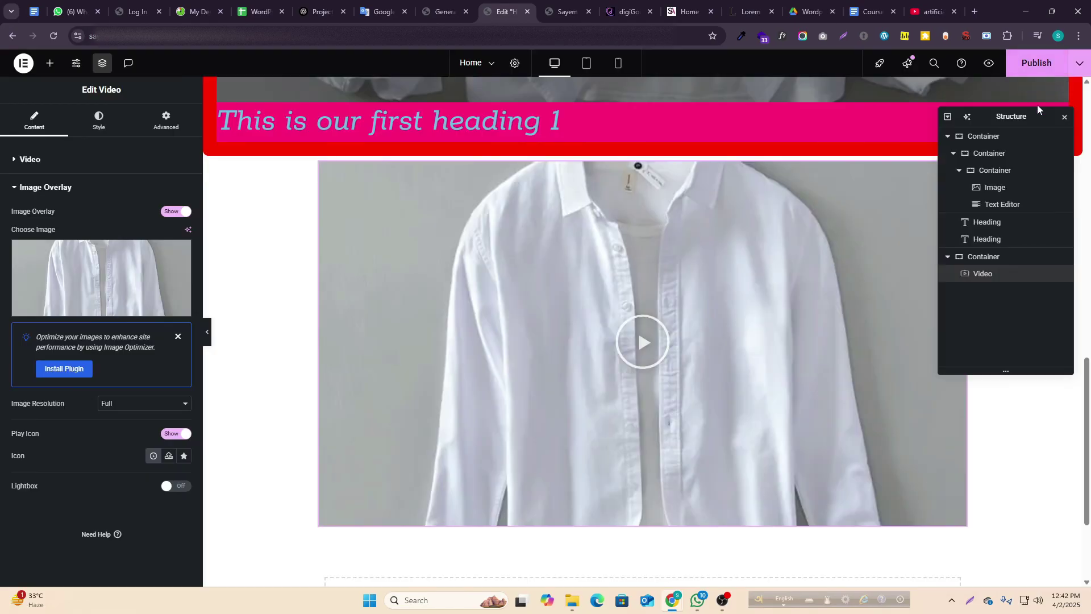
- Replace the overlay's play icon with the plain Play triangle from the recommended icons in the icon library
left_click(183, 456)
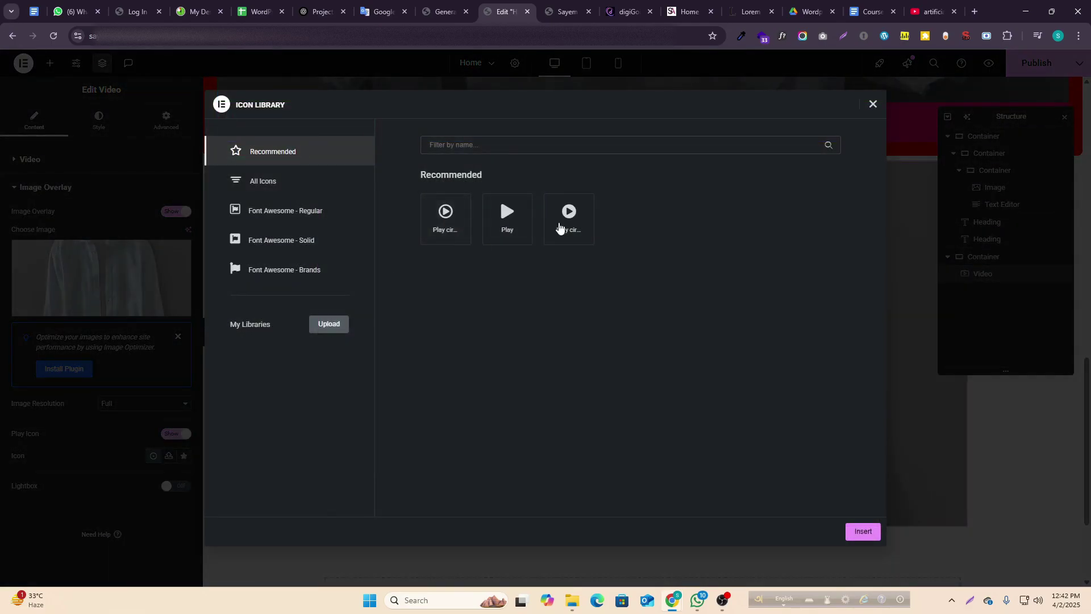
left_click(506, 225)
left_click(862, 531)
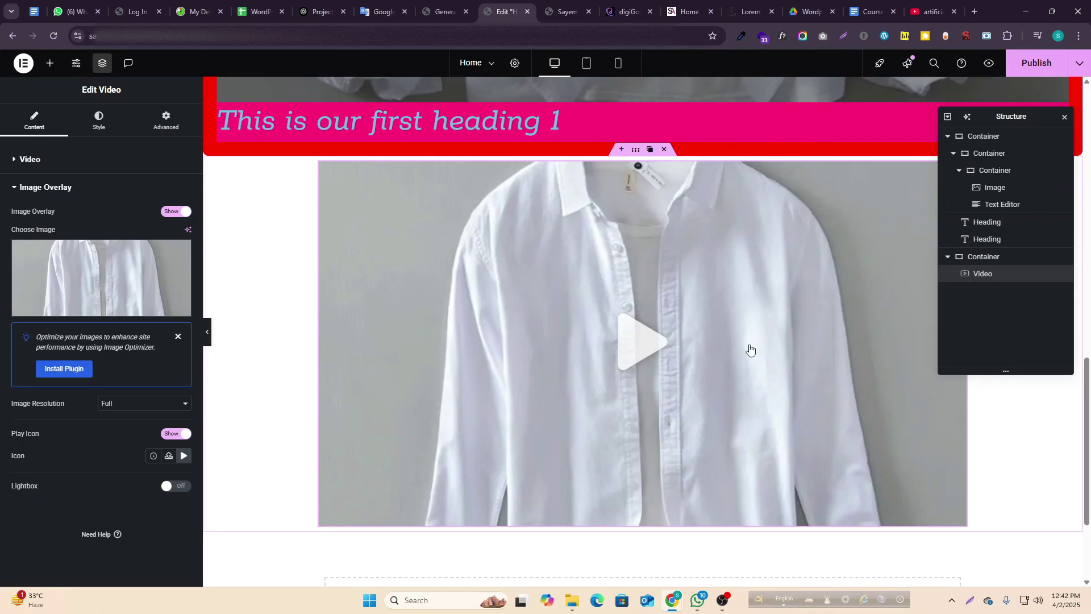
- Publish the Home page, and play and pause the video from its image overlay in the editor
left_click(1036, 63)
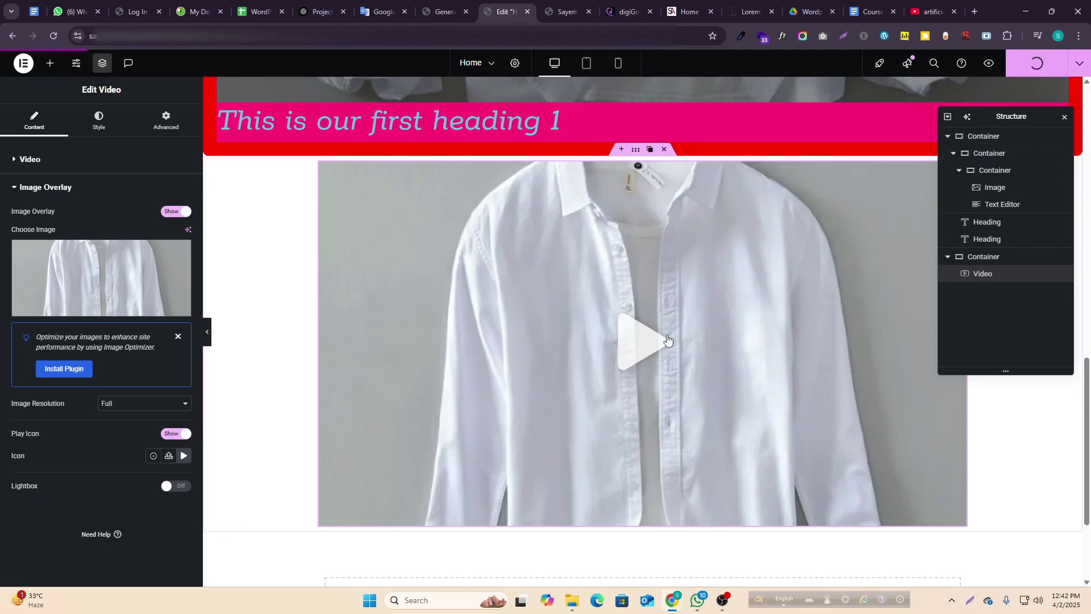
left_click(641, 338)
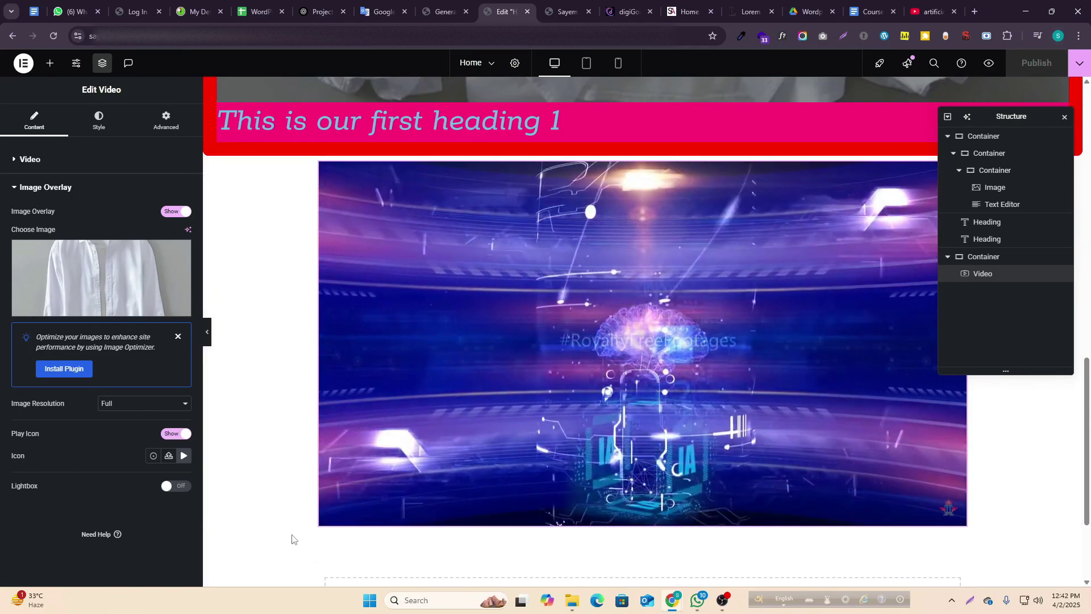
left_click(324, 518)
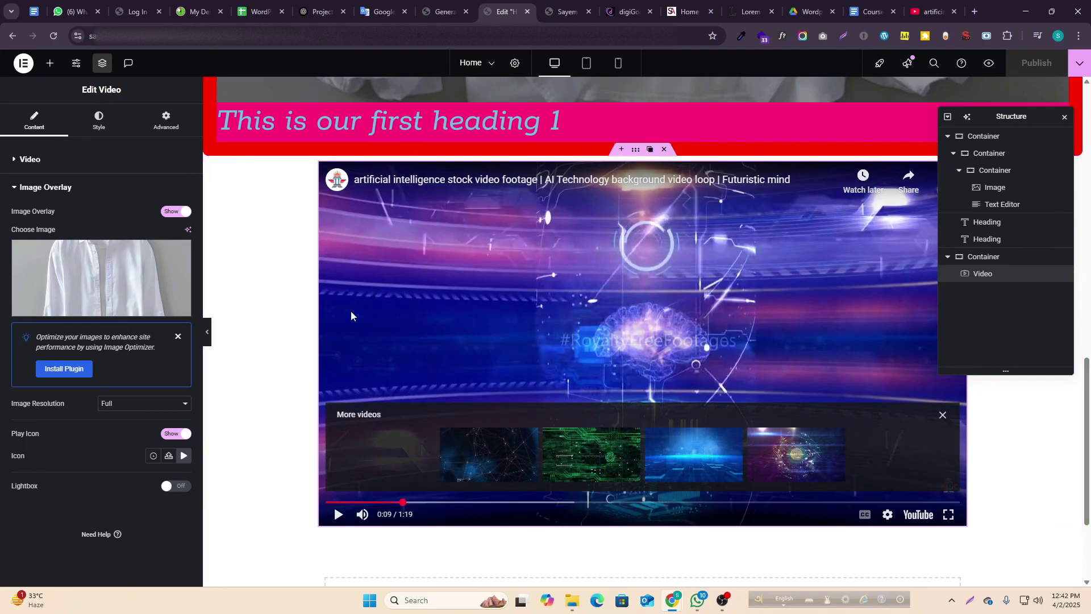
- Enable Lightbox for the video overlay and test opening the video in it, both in the editor and on the live page
left_click(181, 488)
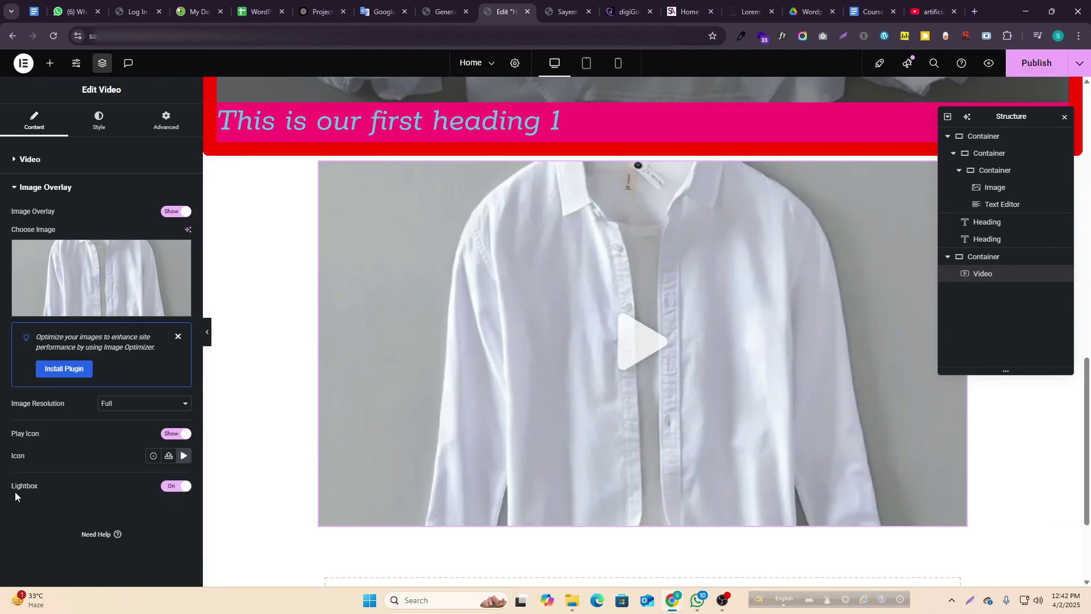
left_click(623, 354)
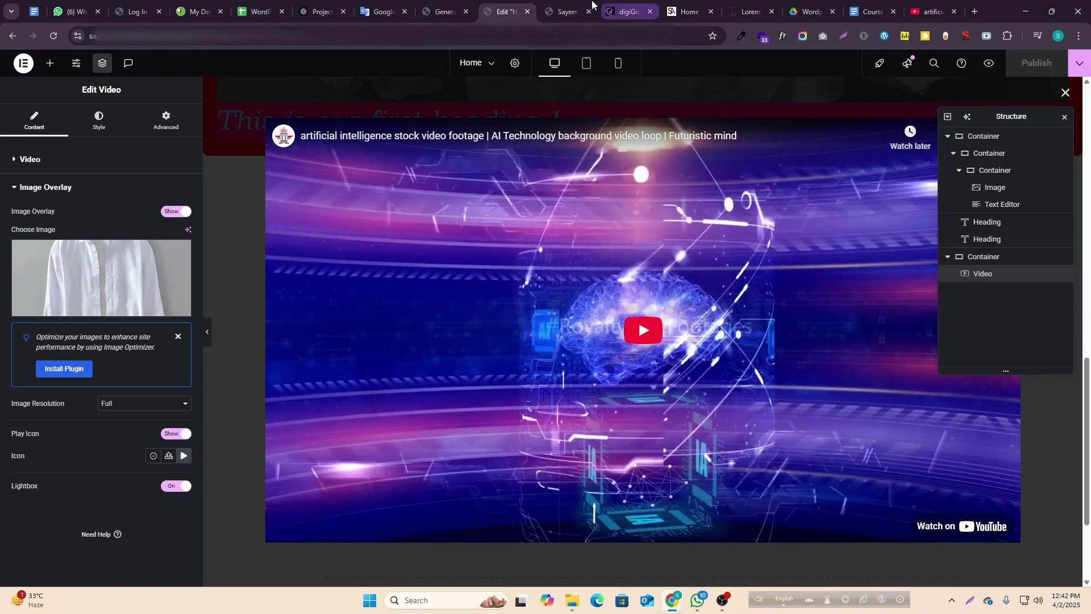
left_click(565, 11)
scroll(720, 392, "down", 10)
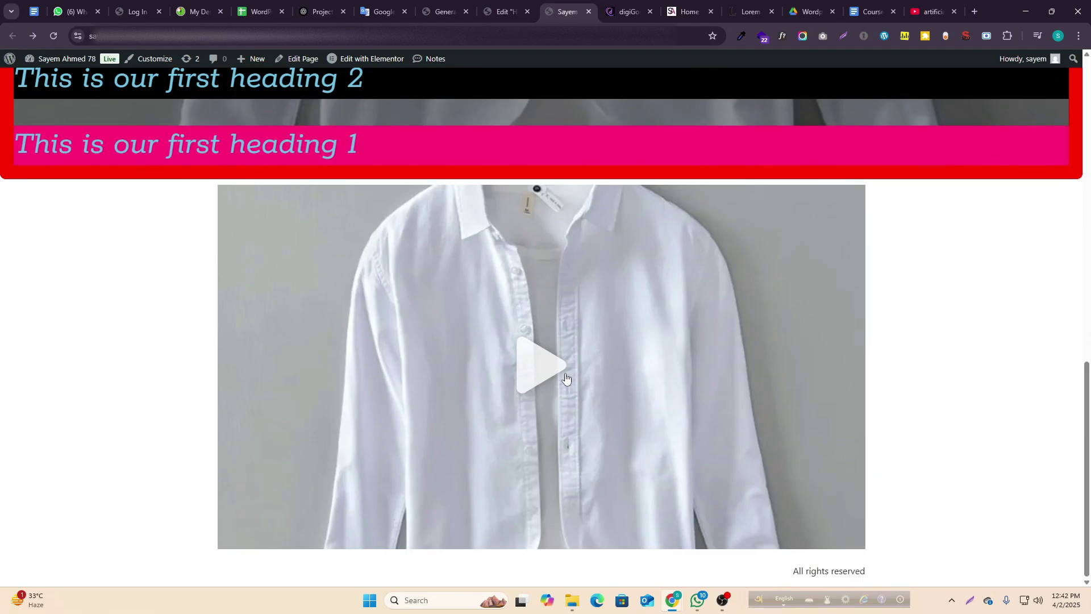
left_click(543, 353)
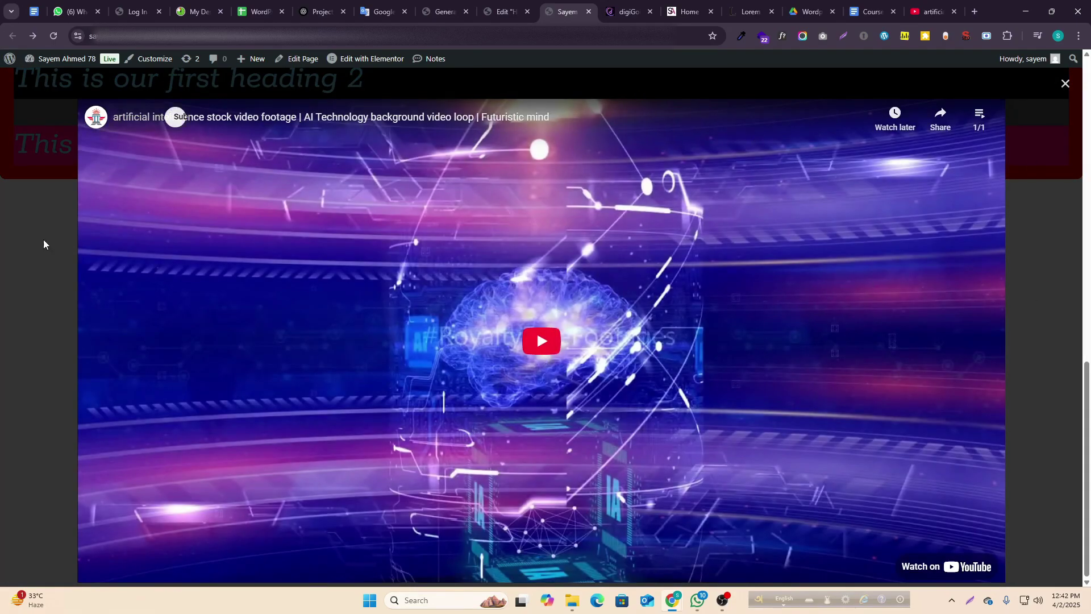
left_click(1066, 85)
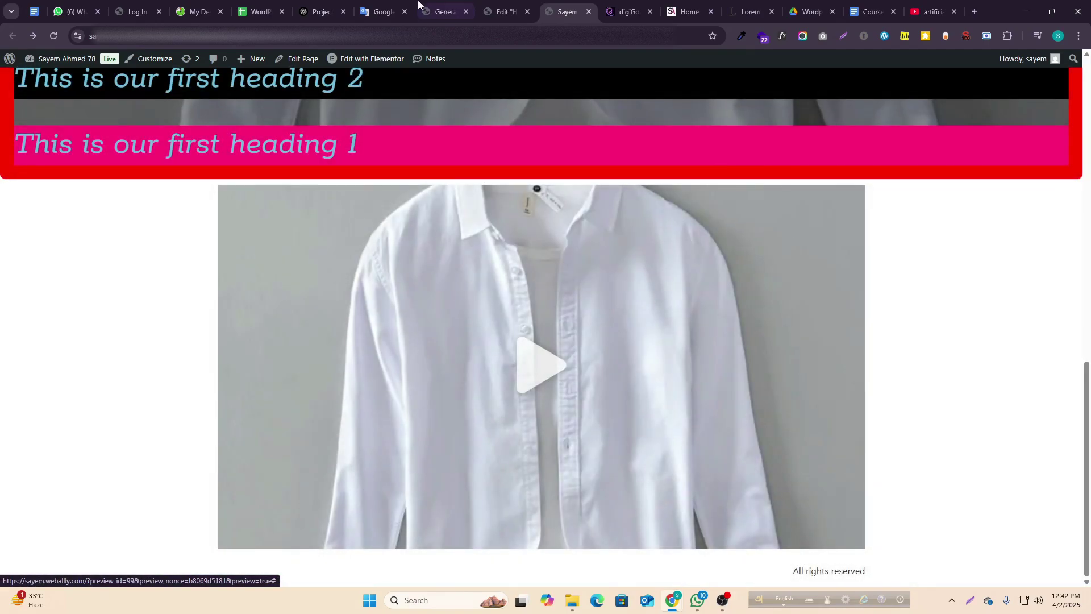
- Return to the page editor and review the video's source, timing and playback options
left_click(497, 9)
scroll(389, 528, "up", 10)
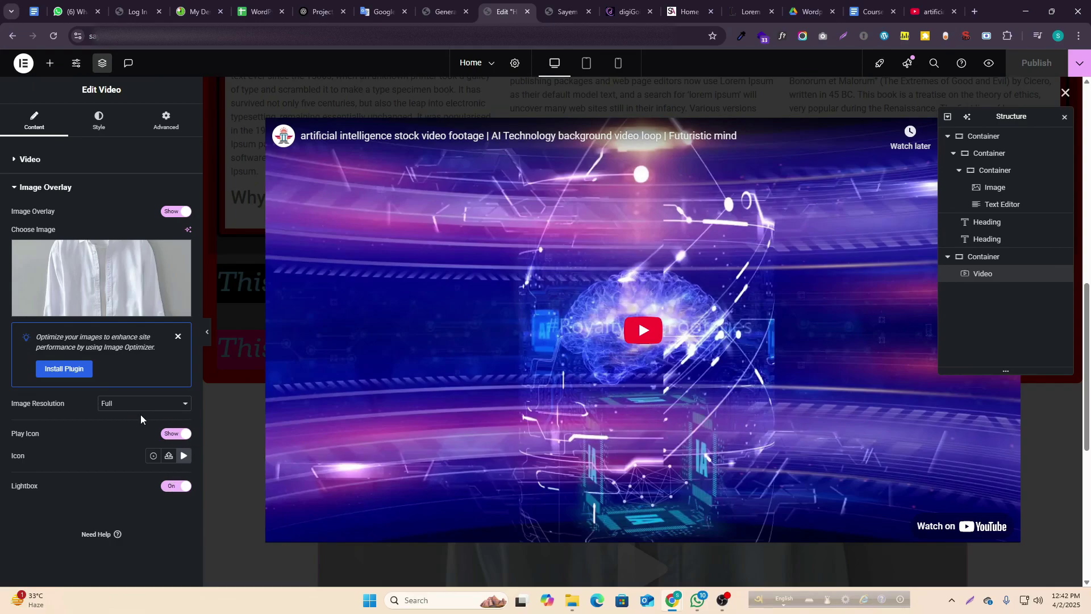
left_click(74, 160)
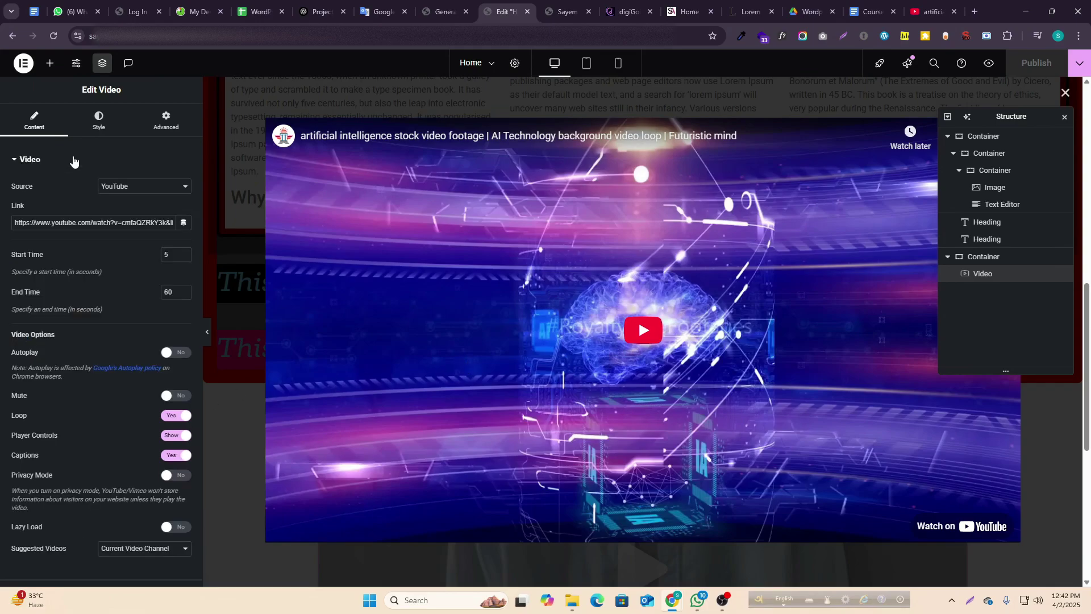
scroll(129, 548, "down", 2)
scroll(137, 502, "up", 2)
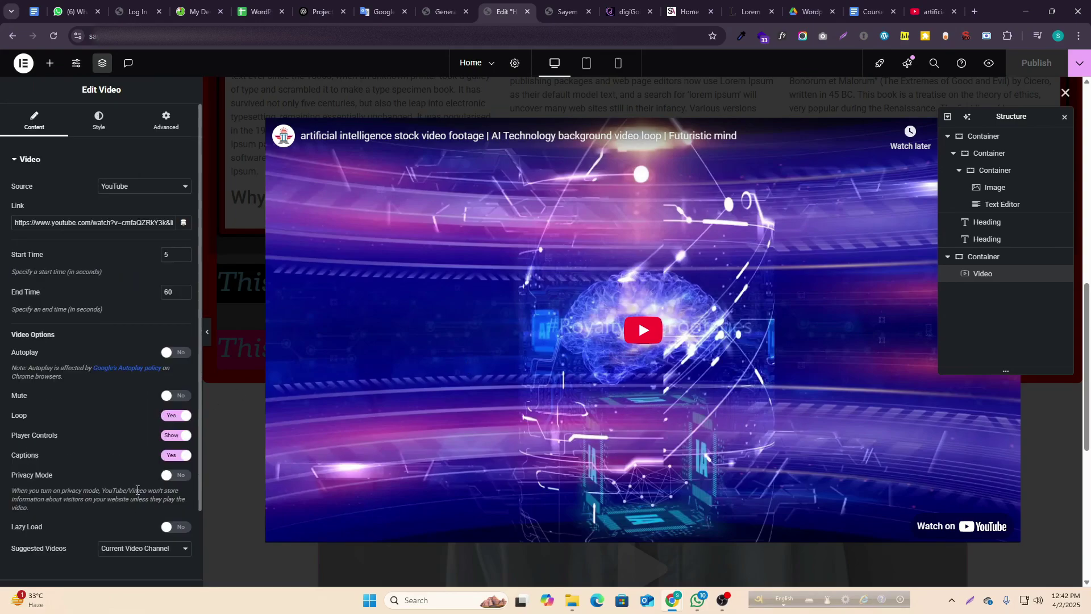
- Close the lightbox preview in the editor and reselect the Video widget with its style settings open
left_click(98, 128)
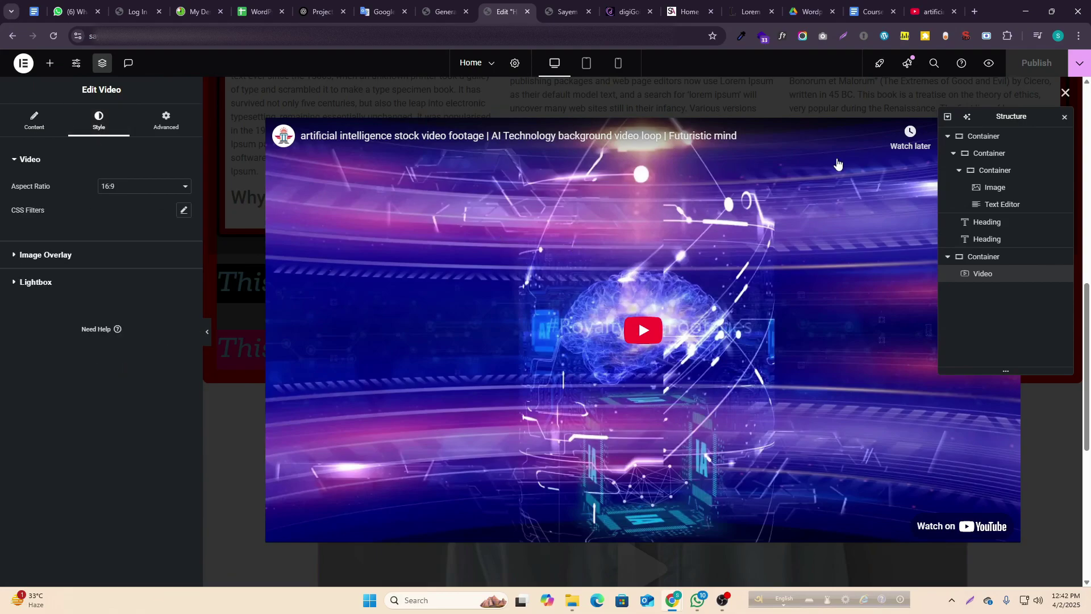
left_click(1066, 93)
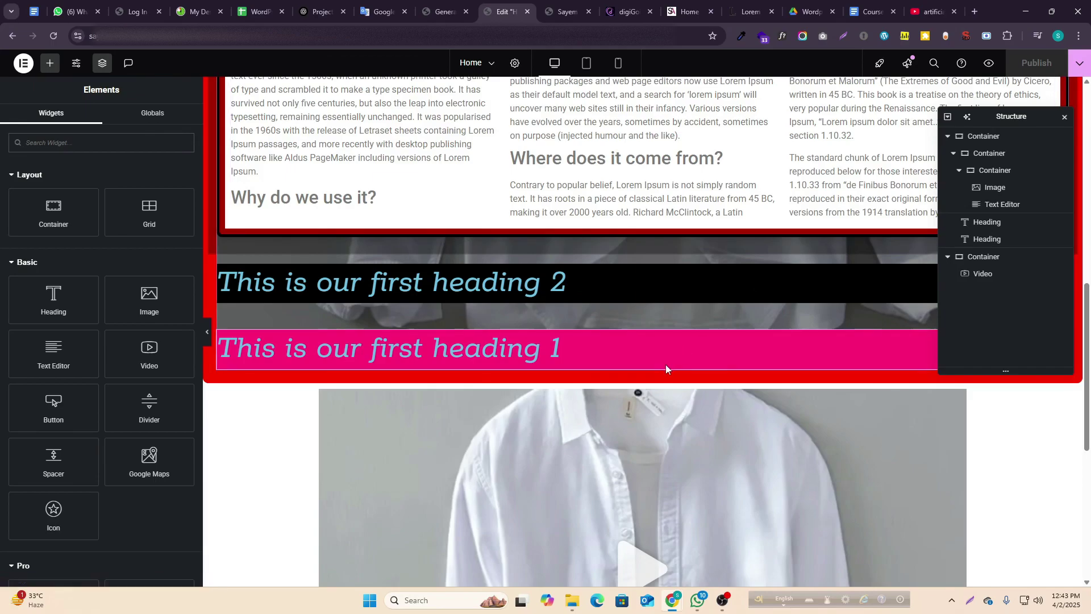
scroll(669, 370, "down", 5)
scroll(462, 165, "up", 2)
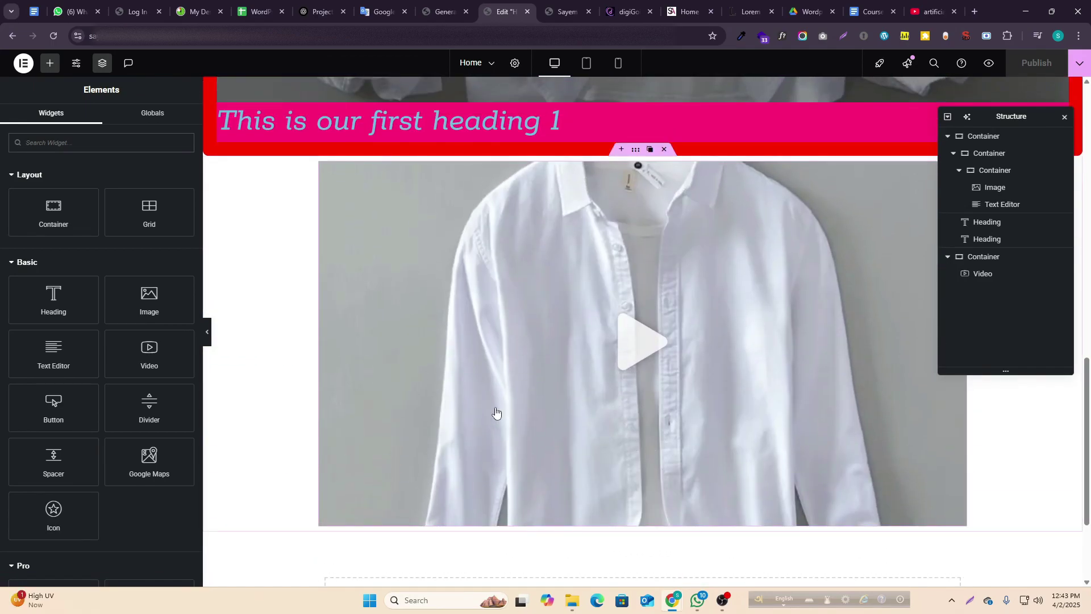
left_click(633, 250)
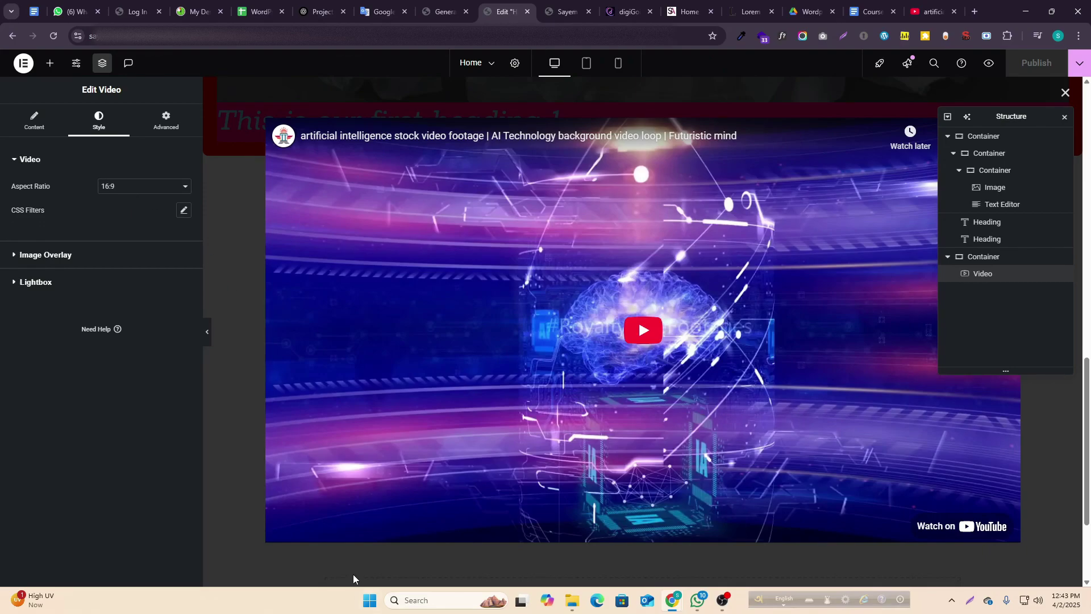
left_click(350, 556)
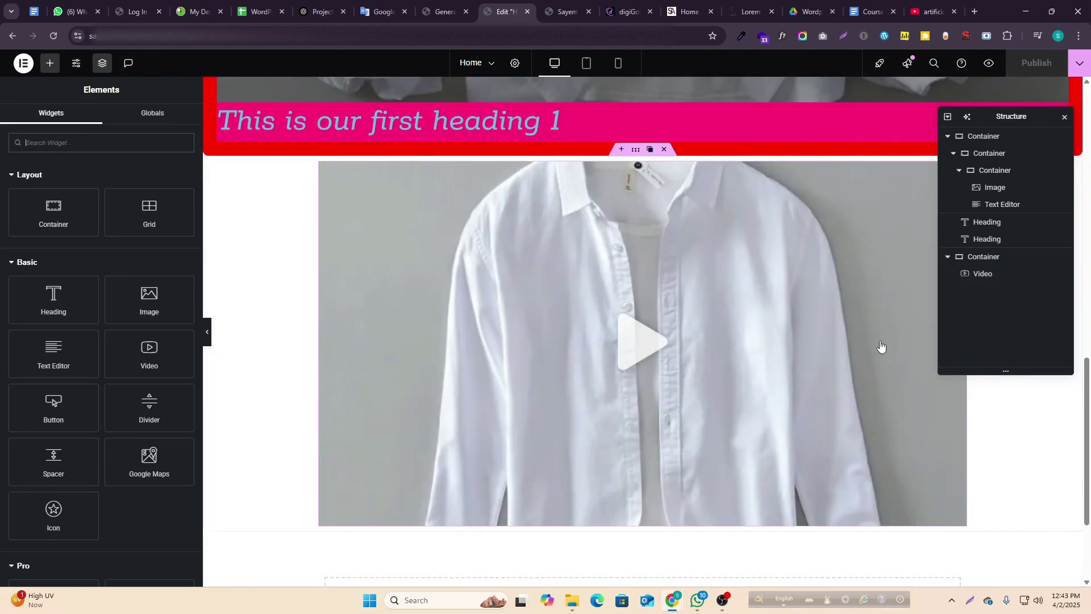
left_click(1003, 275)
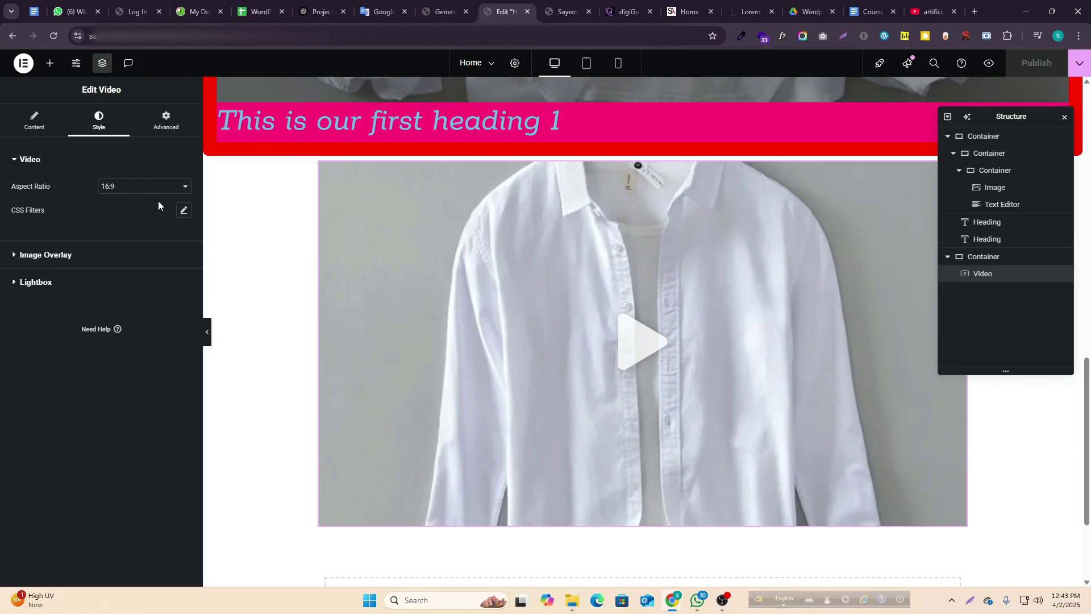
- Try a 1:1 aspect ratio for the video, look over its size on the page, and change the ratio to 3:2
left_click(129, 186)
left_click(131, 202)
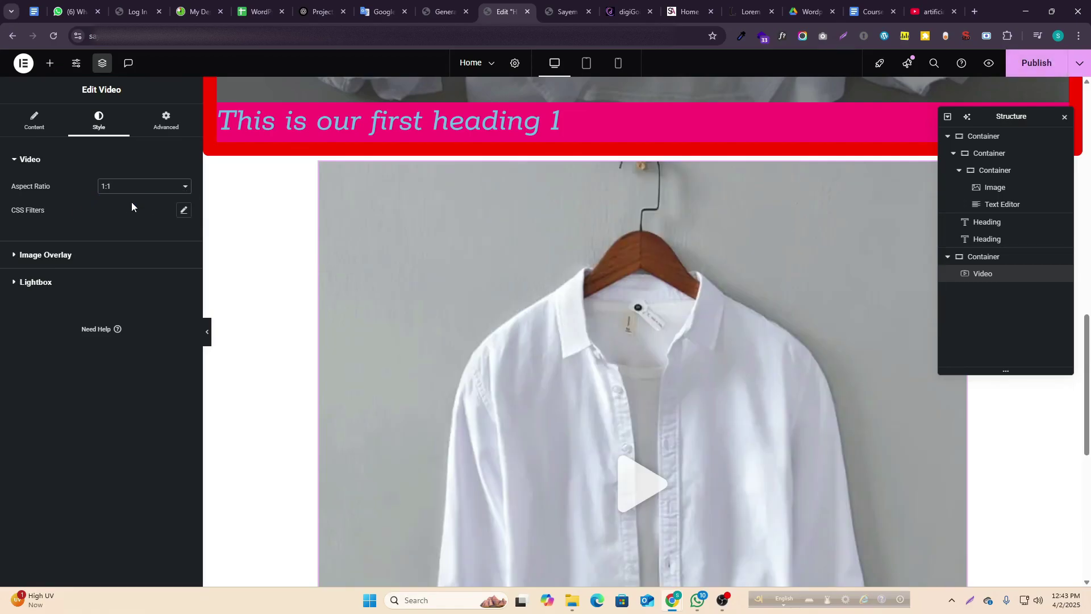
scroll(560, 254, "down", 6)
scroll(386, 130, "up", 3)
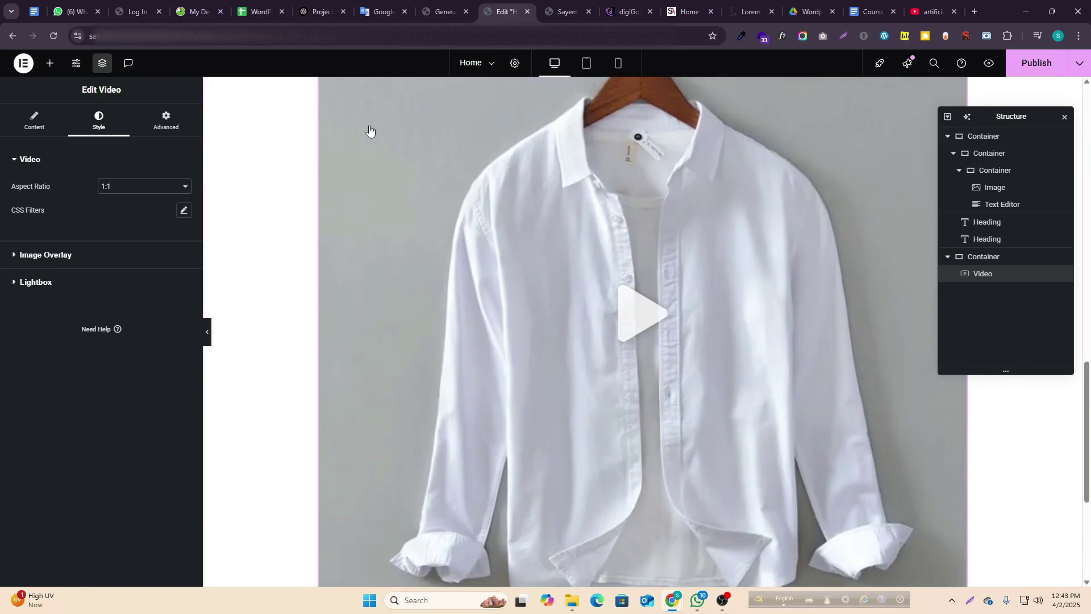
scroll(511, 241, "up", 3)
scroll(511, 241, "down", 5)
scroll(341, 227, "up", 5)
left_click(144, 187)
left_click(142, 215)
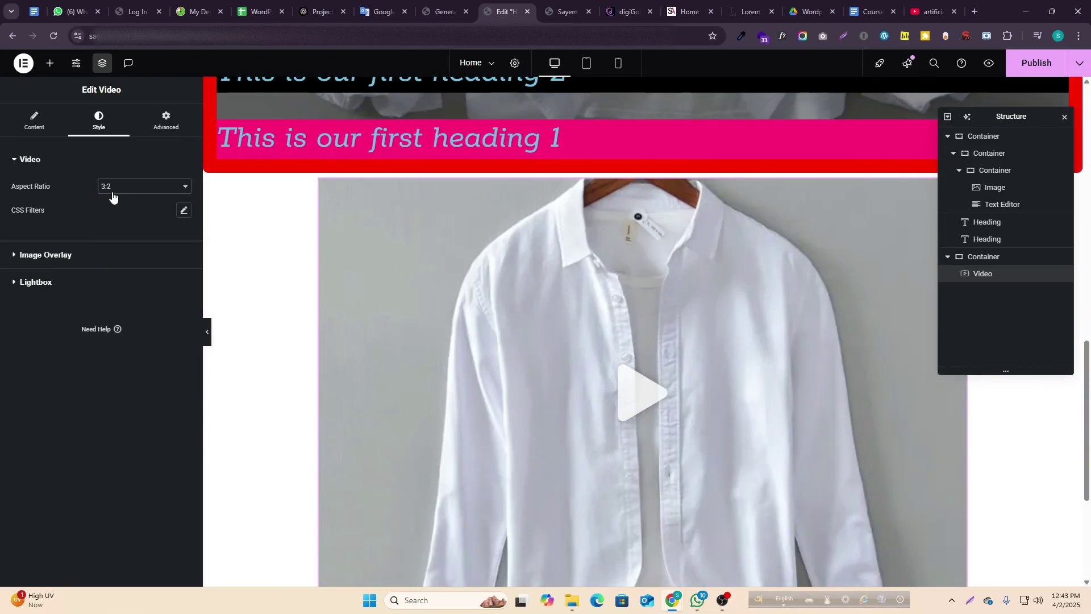
- Try the 4:3 and 9:16 aspect ratios for the video and look over each size on the page
scroll(617, 269, "down", 3)
scroll(617, 270, "up", 3)
left_click(142, 186)
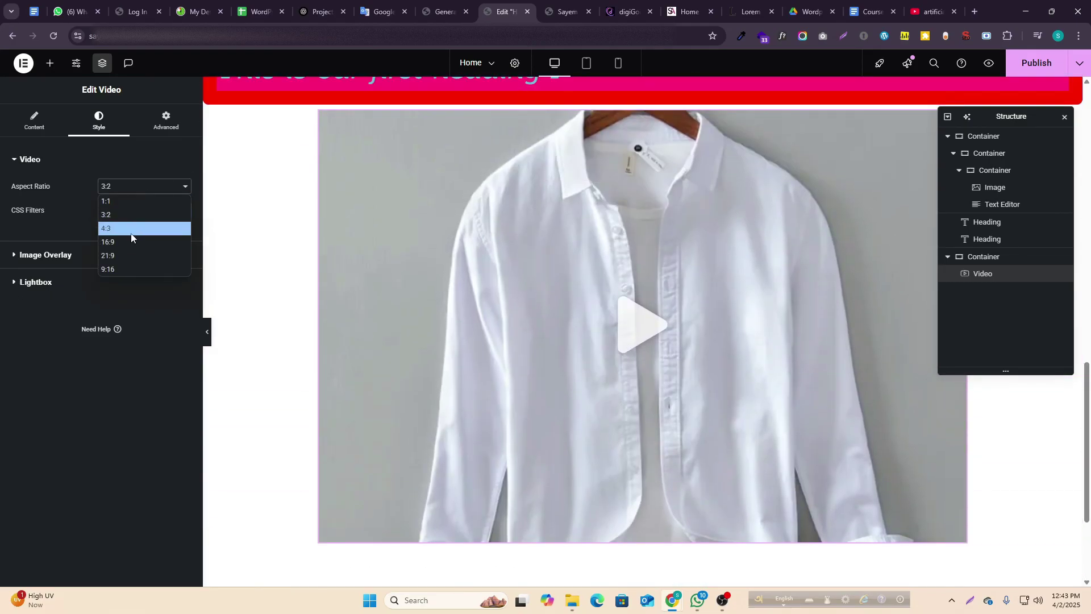
left_click(134, 230)
scroll(591, 329, "down", 1)
scroll(591, 328, "up", 2)
left_click(139, 187)
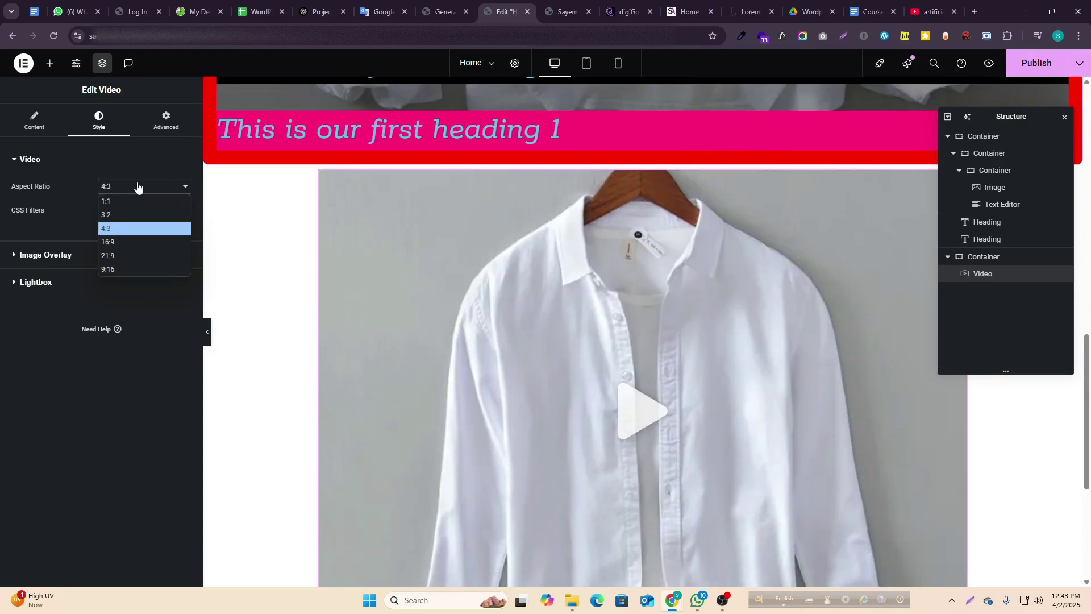
left_click(121, 267)
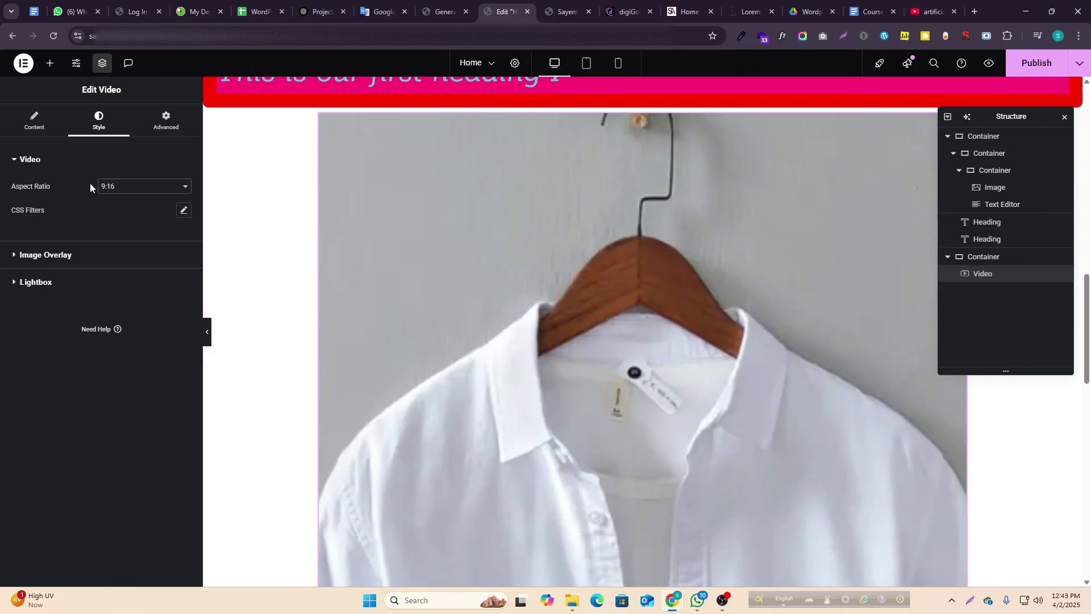
left_click(122, 188)
scroll(446, 135, "up", 6)
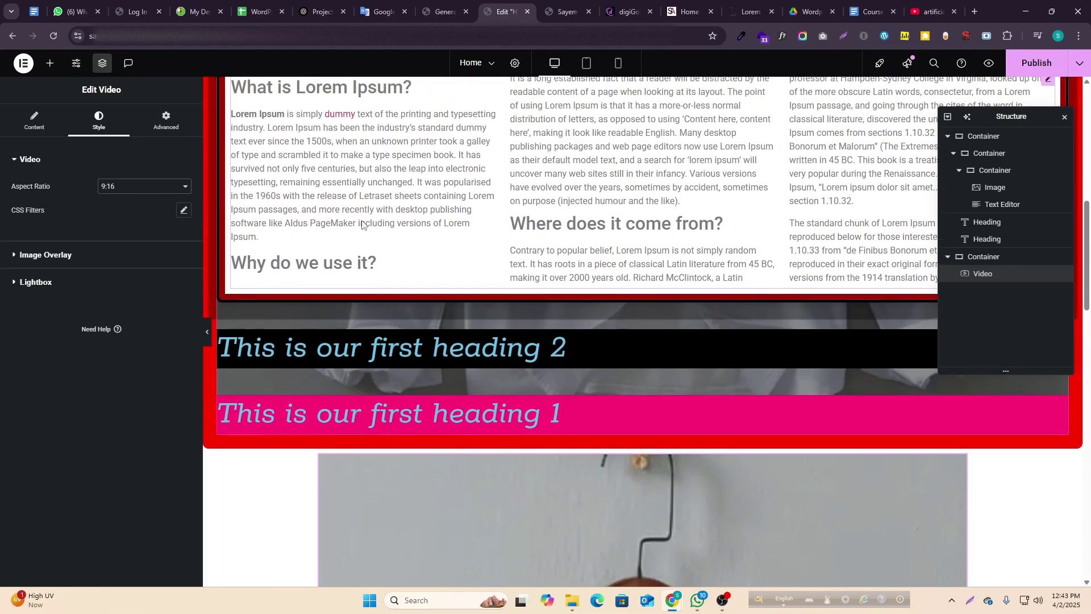
scroll(382, 207, "down", 2)
- Try a 21:9 aspect ratio for the video and check how it fits on the page
left_click(108, 185)
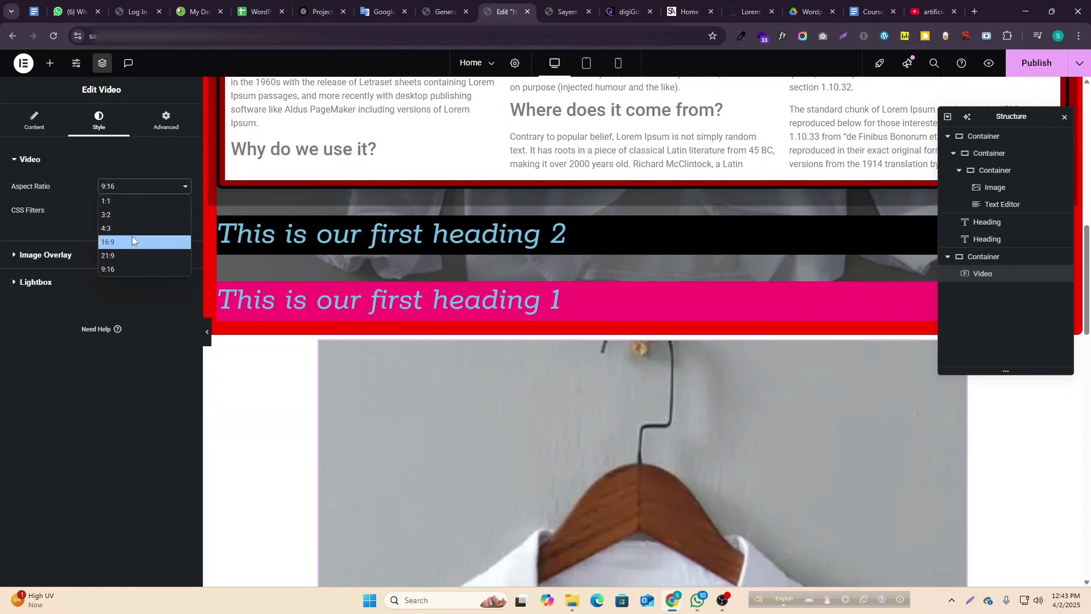
left_click(133, 255)
scroll(652, 243, "down", 4)
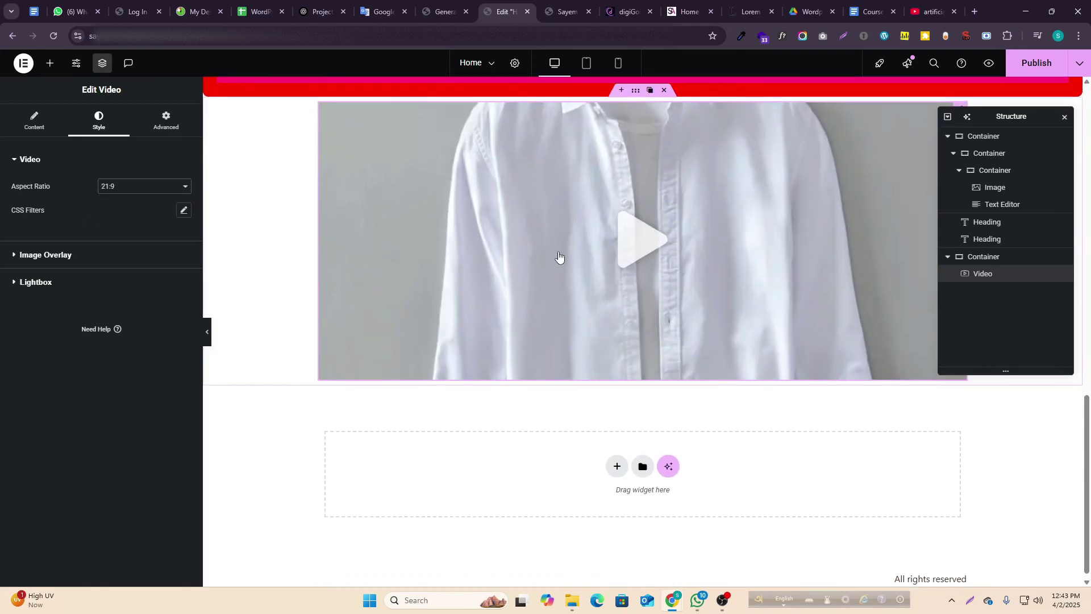
scroll(560, 256, "up", 3)
- Set the video's aspect ratio to 16:9 and check it on the page
left_click(141, 187)
left_click(134, 255)
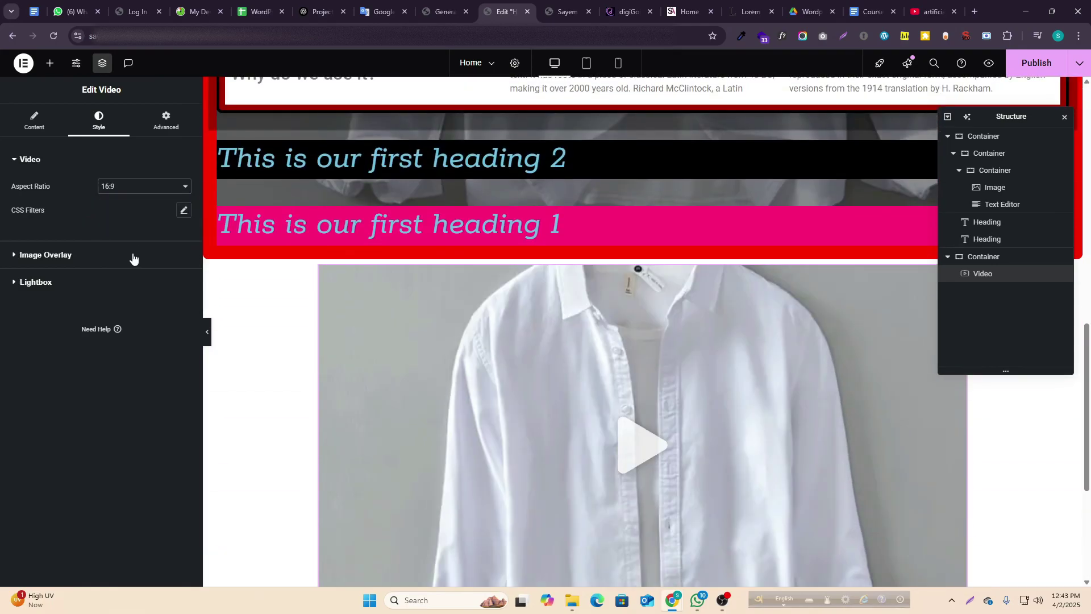
scroll(487, 305, "down", 5)
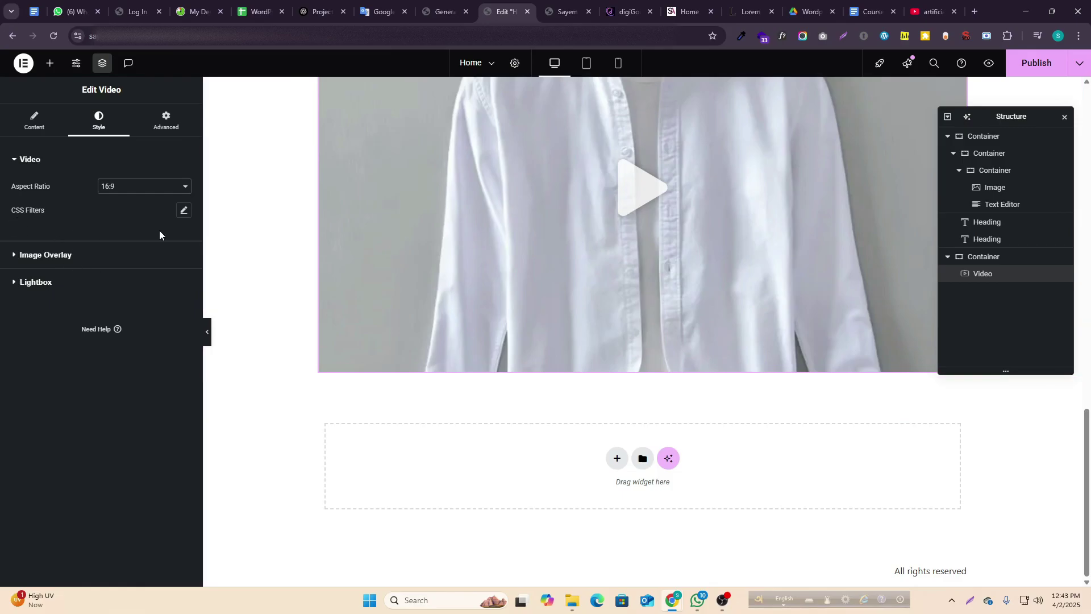
- Try CSS filters on the video, including brightness 124, contrast 62, saturation 95 and hue 264, and reset them to default
left_click(182, 211)
scroll(571, 250, "up", 3)
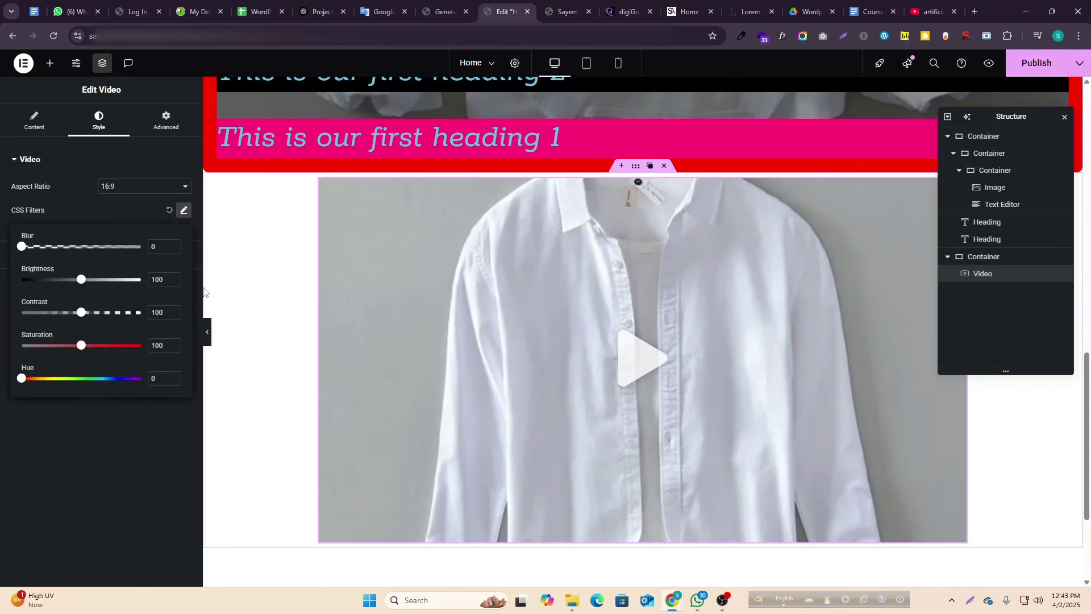
left_click_drag(85, 278, 59, 313)
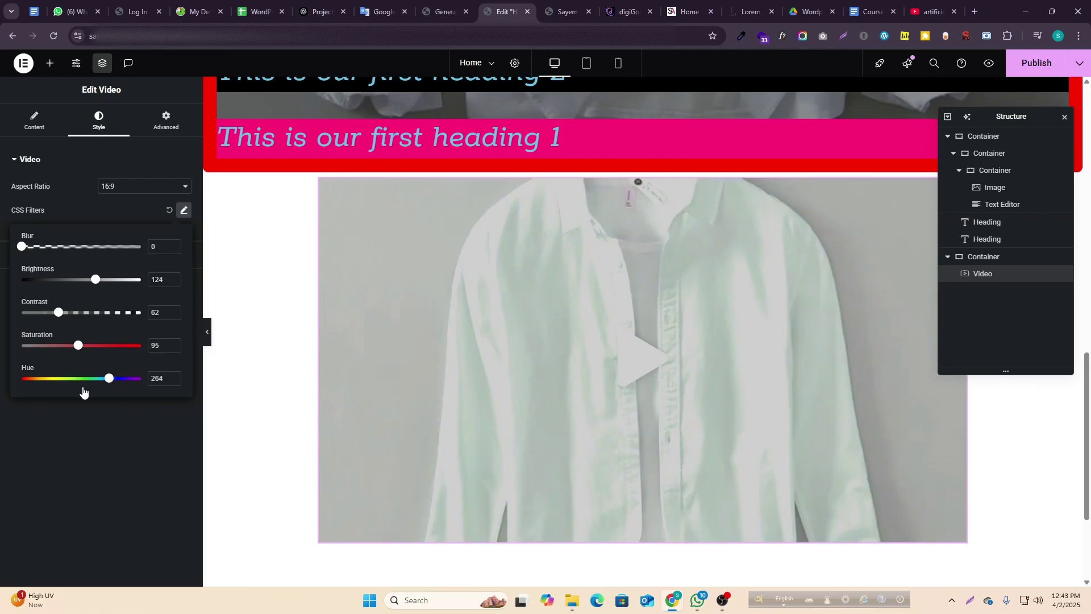
mouse_move(21, 247)
left_mouse_down()
mouse_move(91, 249)
mouse_move(17, 266)
left_mouse_up()
left_click(187, 195)
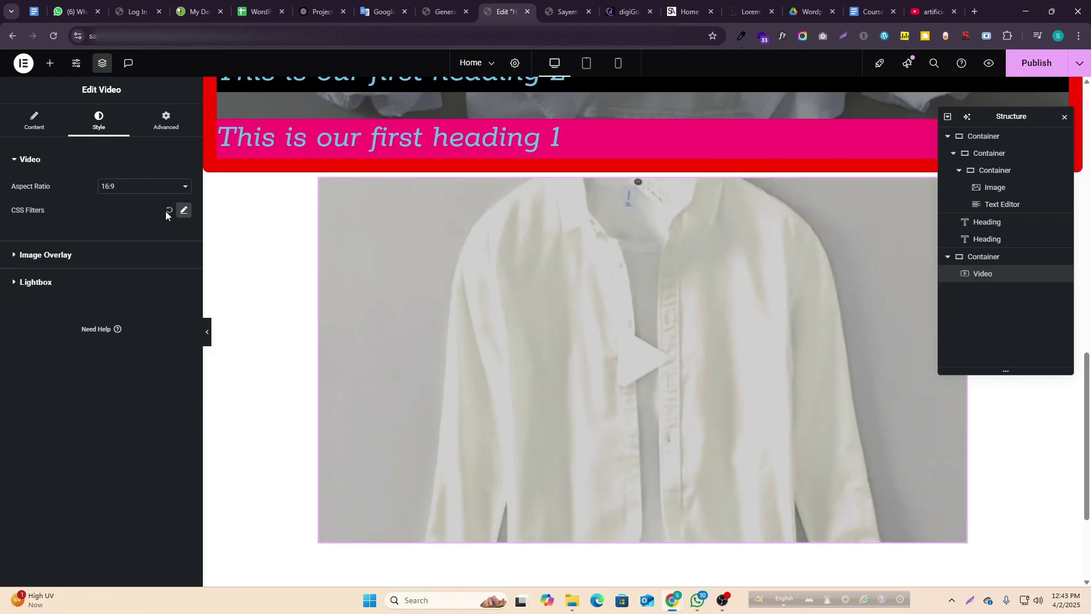
left_click(168, 210)
- Publish the page and style the image overlay's play icon with a size of 120 px and the Accent global color
left_click(1031, 64)
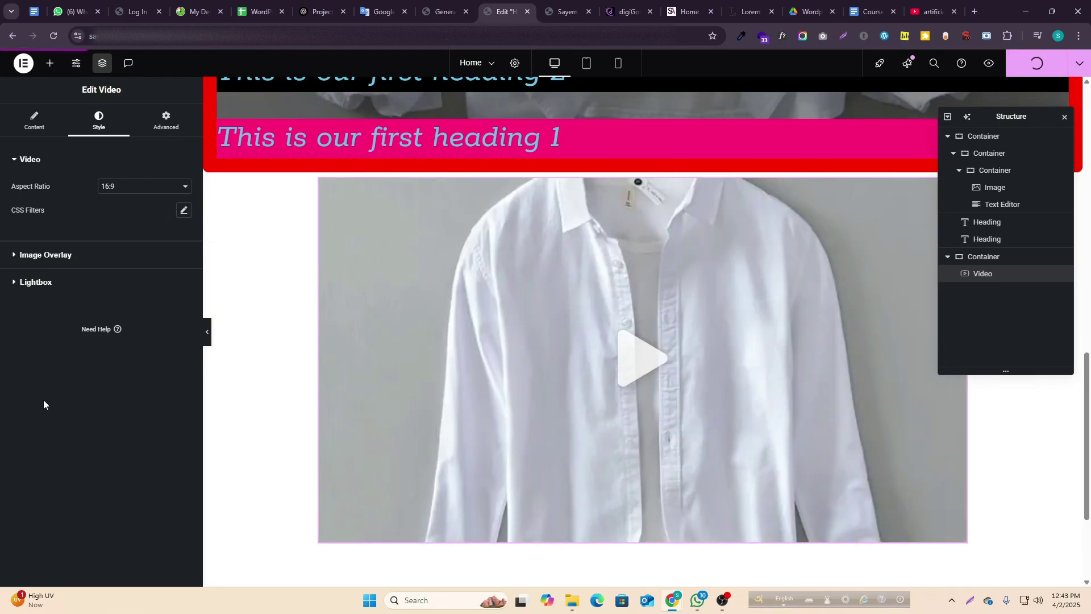
left_click(81, 257)
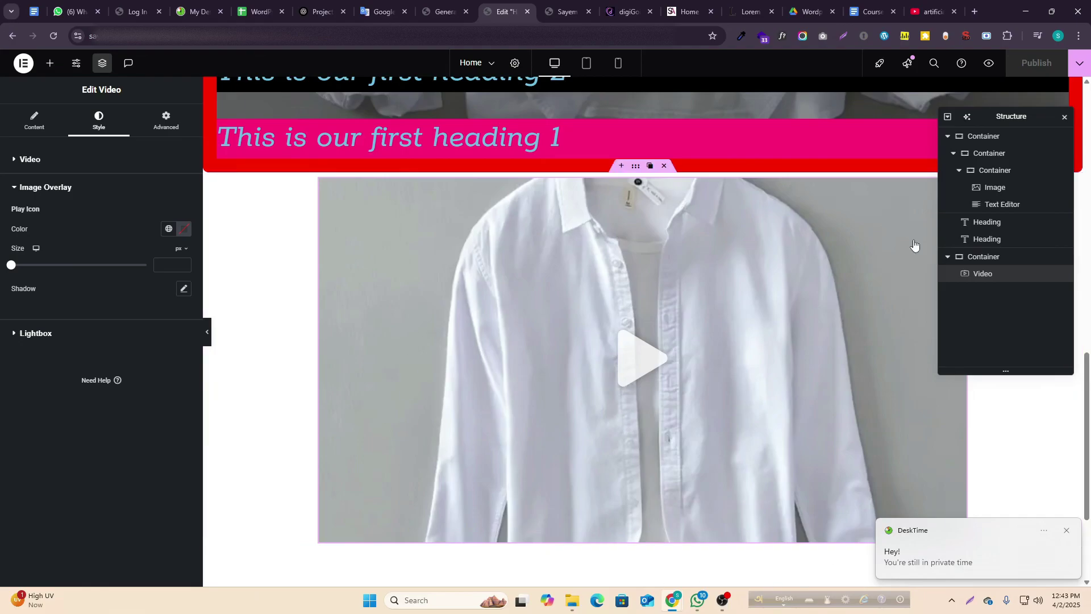
left_click_drag(12, 270, 156, 278)
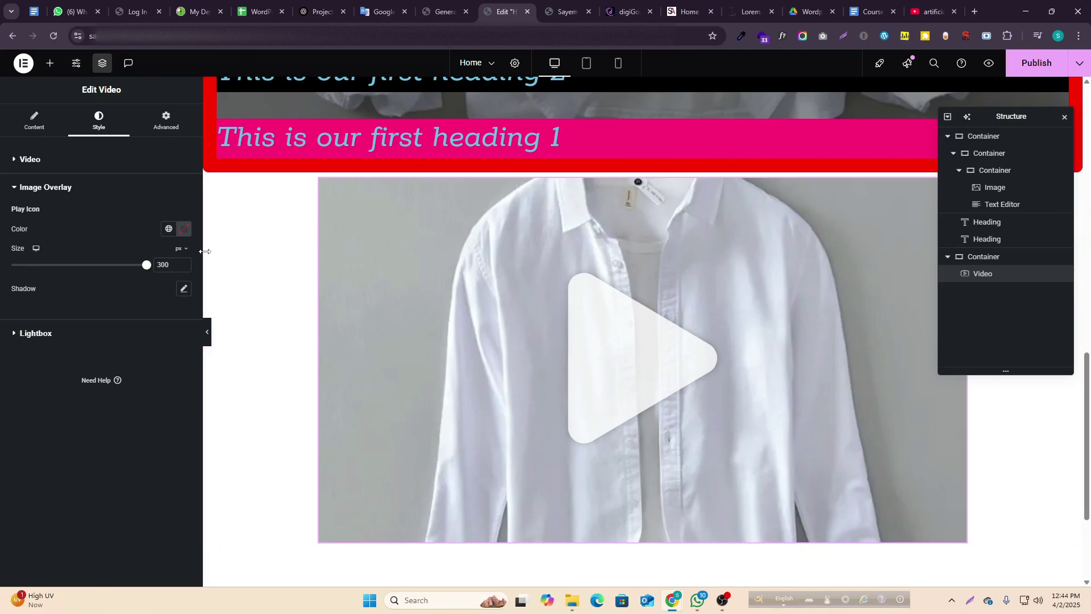
left_click_drag(140, 271, 63, 279)
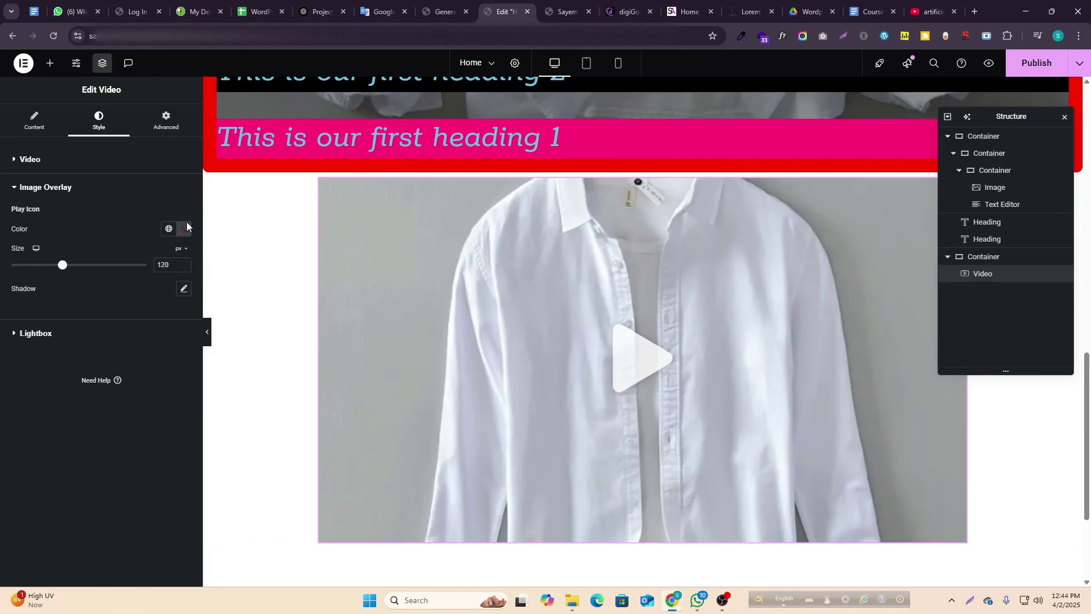
left_click(173, 229)
left_click(100, 347)
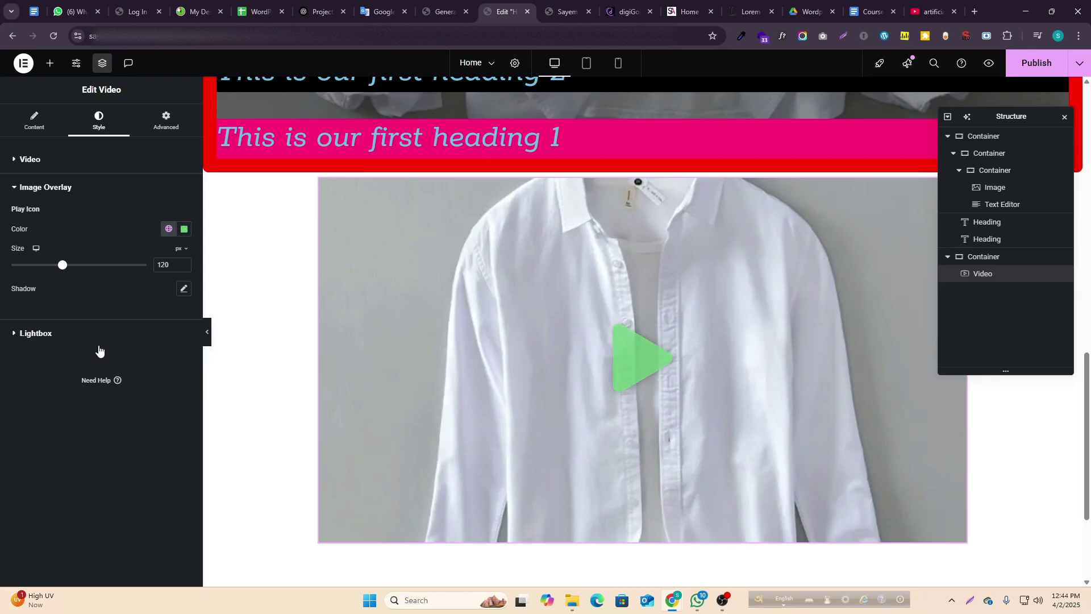
- Set the lightbox background color to the Primary global color and preview the video in the lightbox
left_click(77, 338)
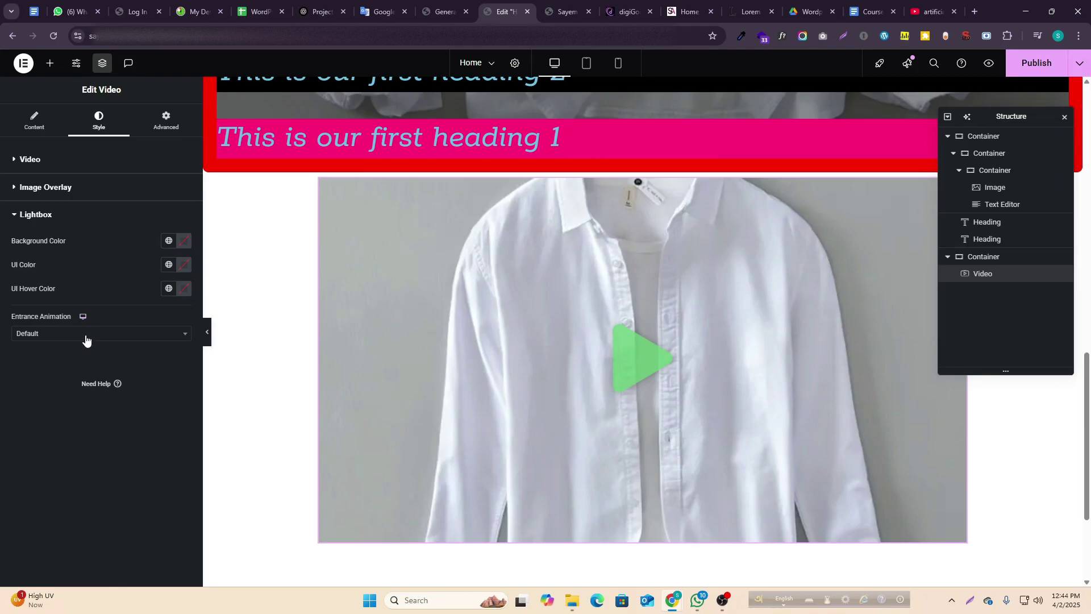
left_click(168, 242)
left_click(114, 289)
left_click(626, 352)
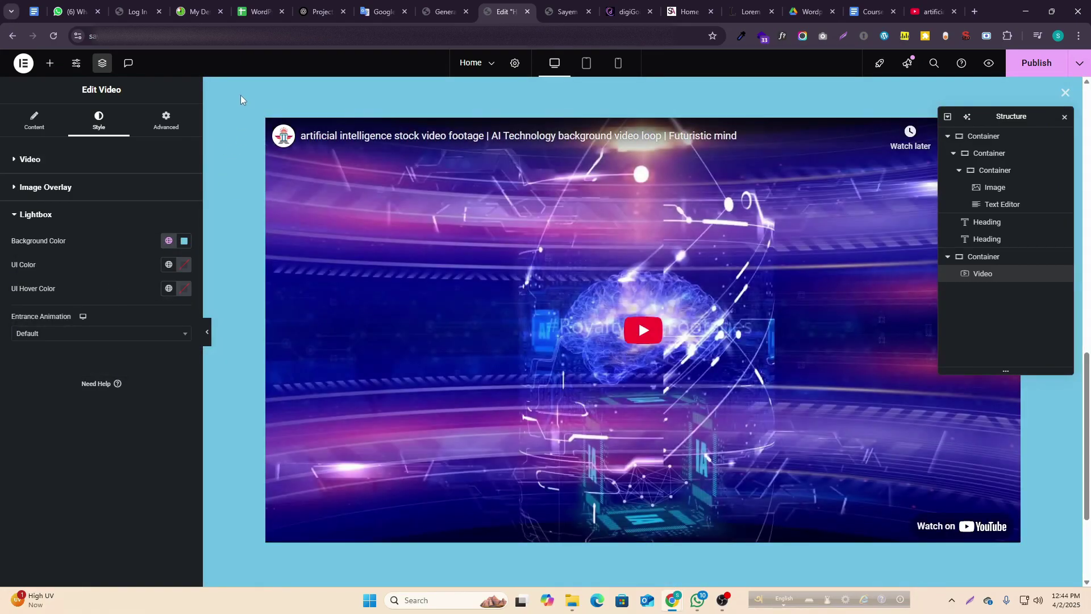
left_click(1066, 92)
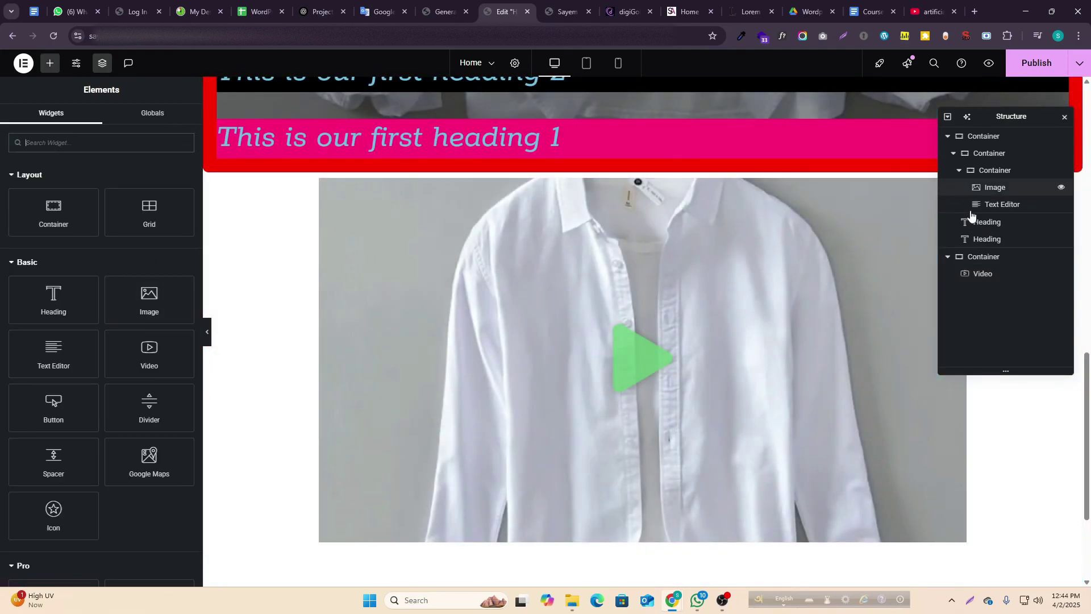
- Reselect the Video widget, set the lightbox UI hover color to #FF0000 and publish the page
left_click(989, 275)
left_click(62, 280)
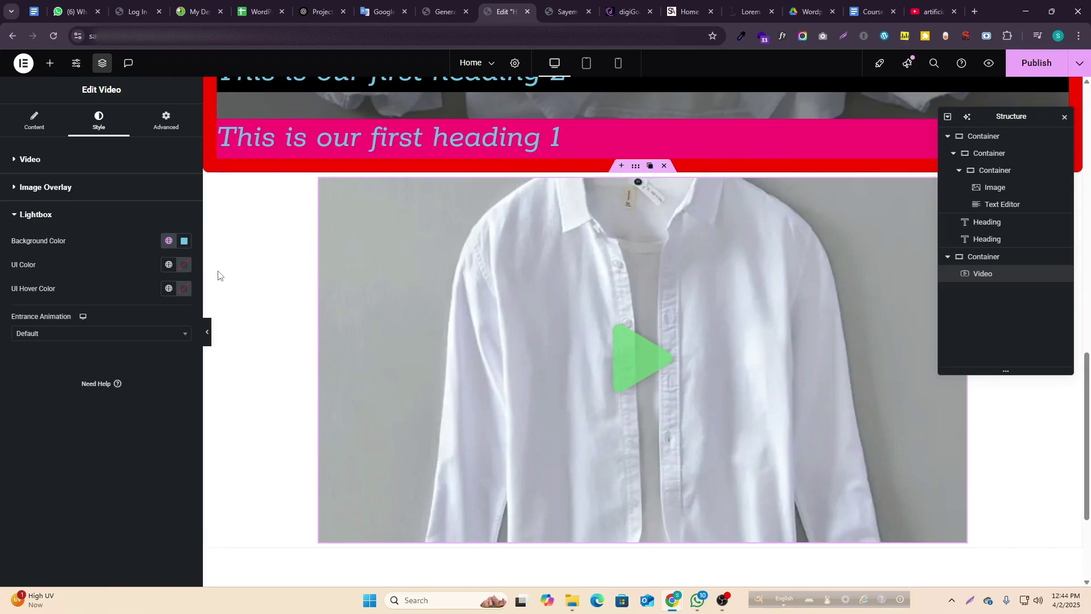
left_click(168, 290)
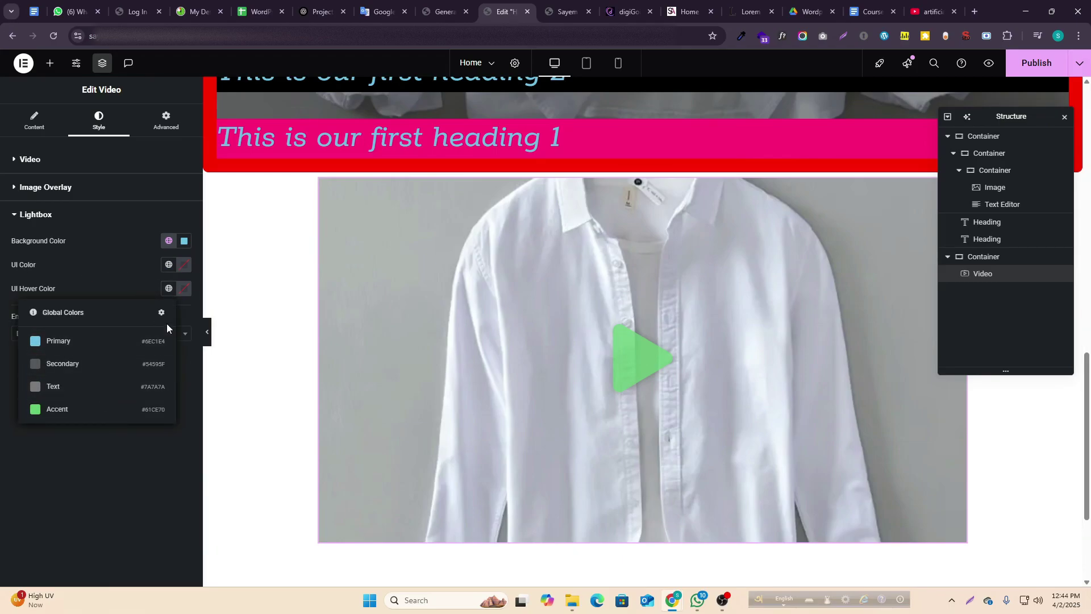
left_click(182, 289)
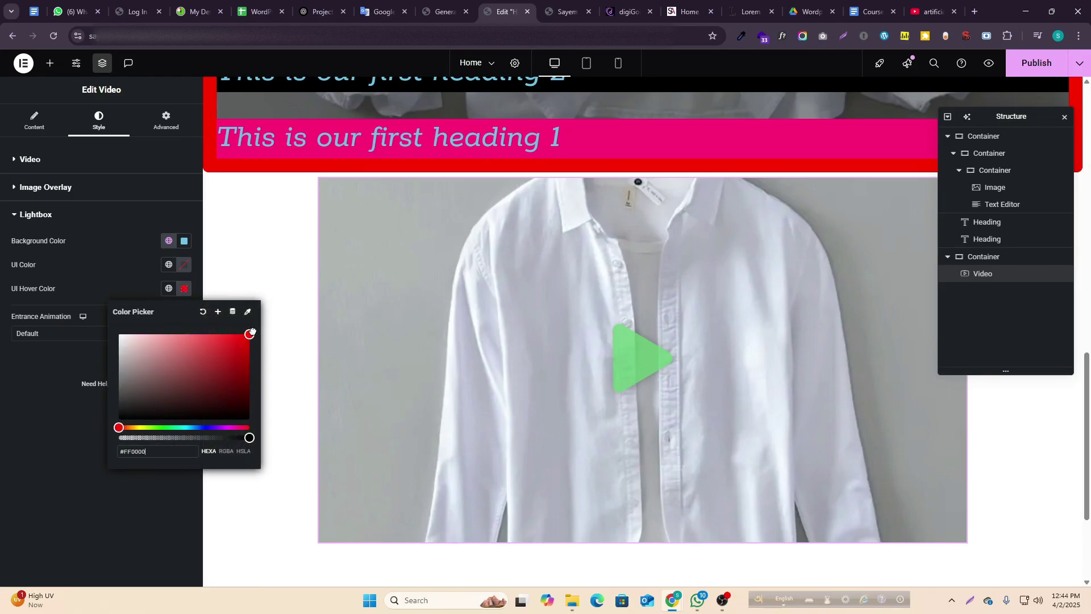
left_click(159, 530)
left_click(1034, 67)
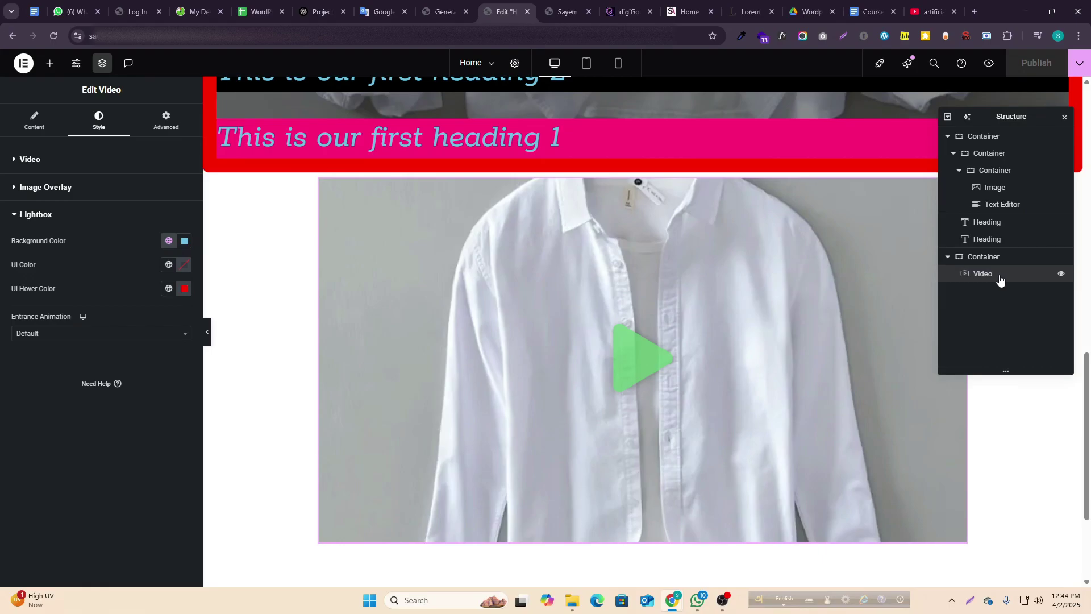
- Test the close icon's hover color in the lightbox preview and return to the Video widget's lightbox style settings
left_click(646, 357)
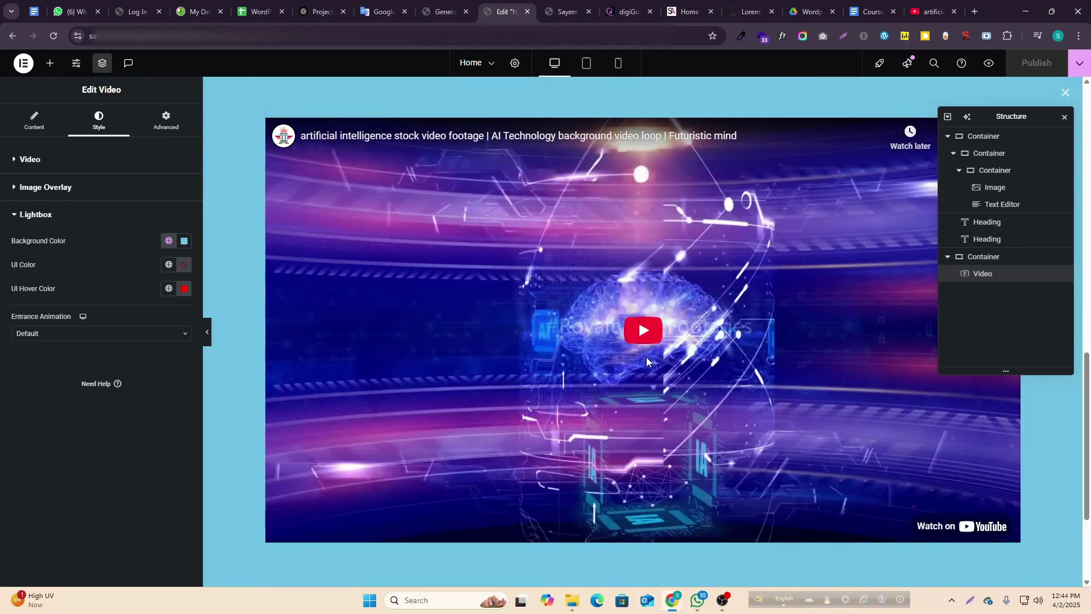
left_click(1066, 93)
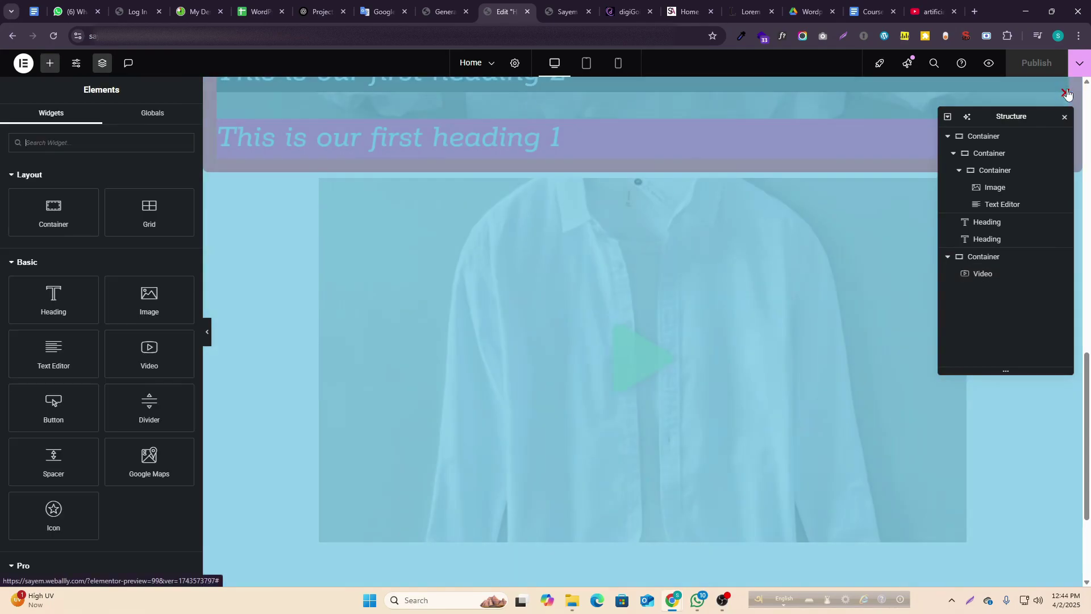
left_click(1000, 275)
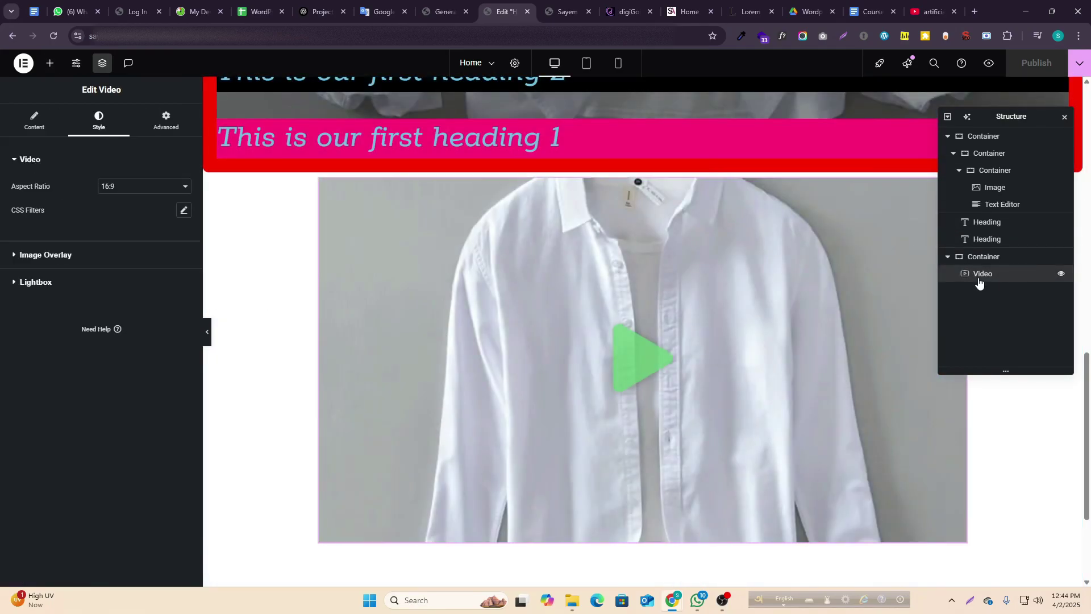
left_click(84, 291)
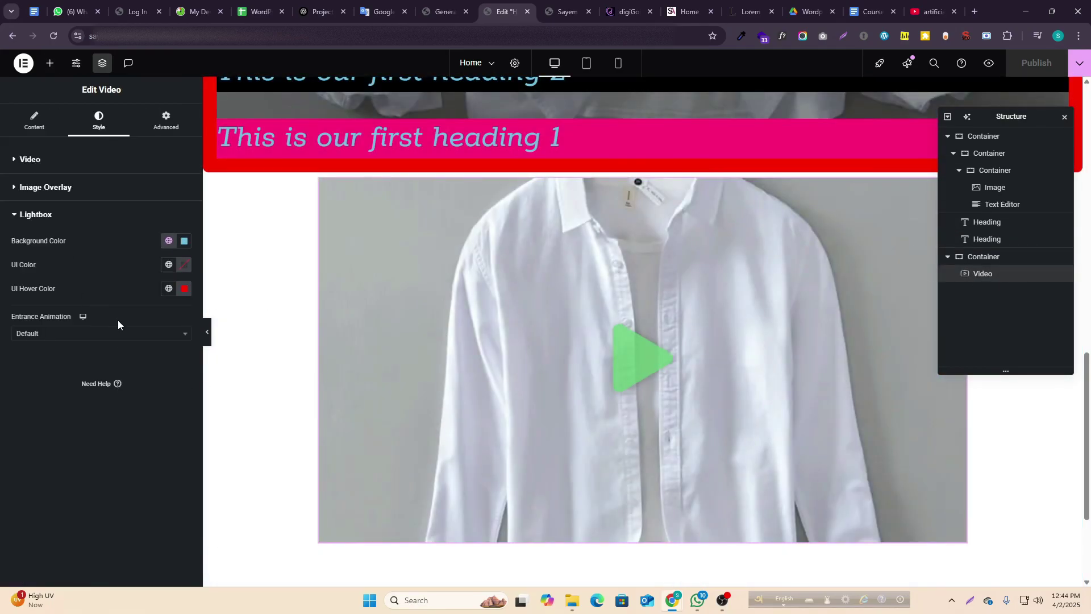
- Set the lightbox entrance animation to Fade In, preview it on the video and publish the page
left_click(120, 336)
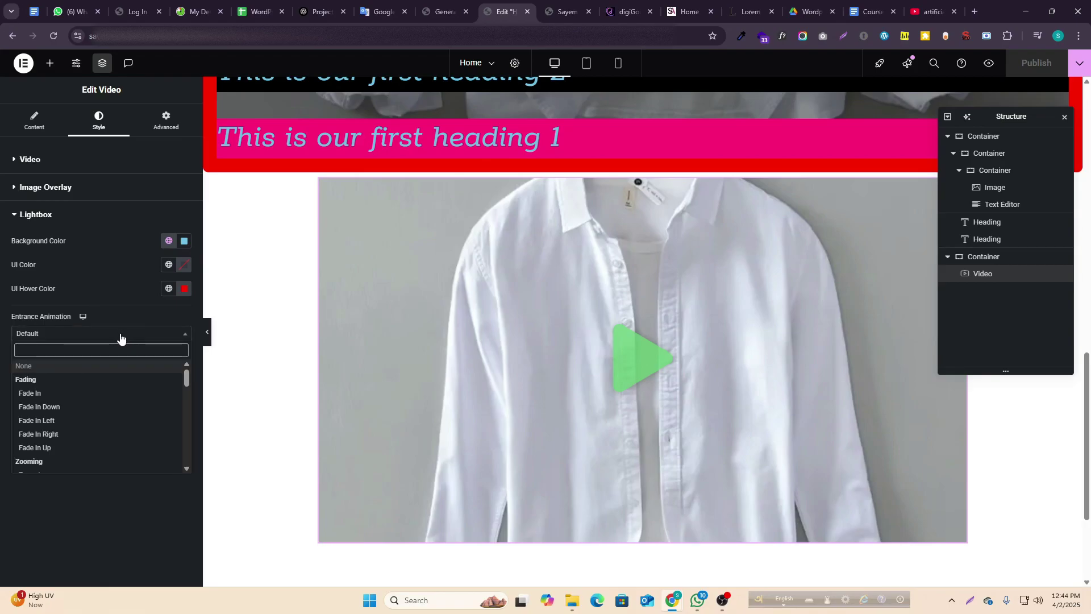
left_click(122, 394)
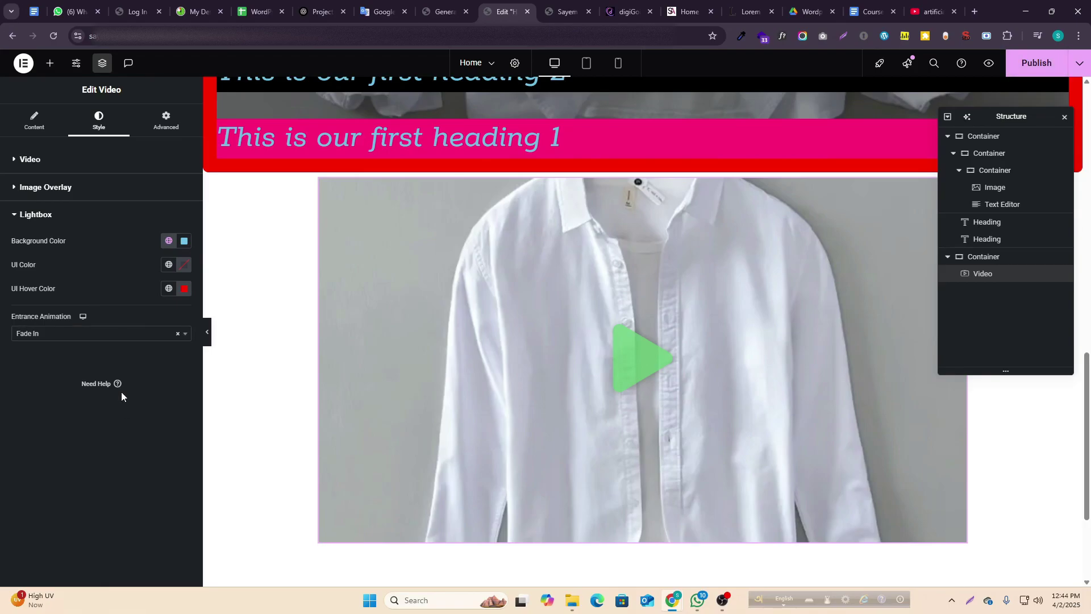
left_click(636, 342)
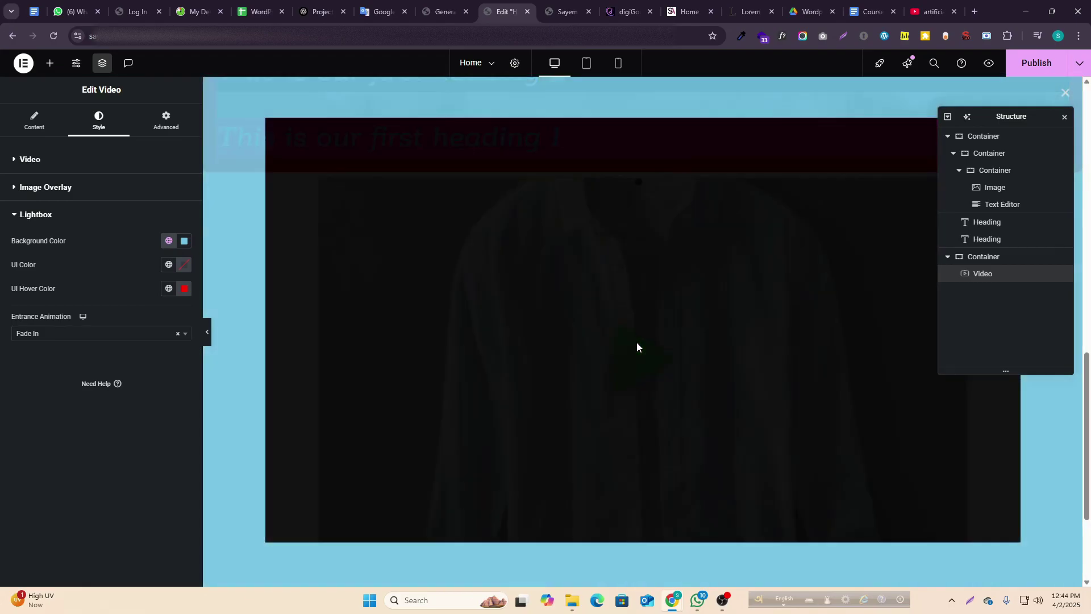
left_click(1032, 66)
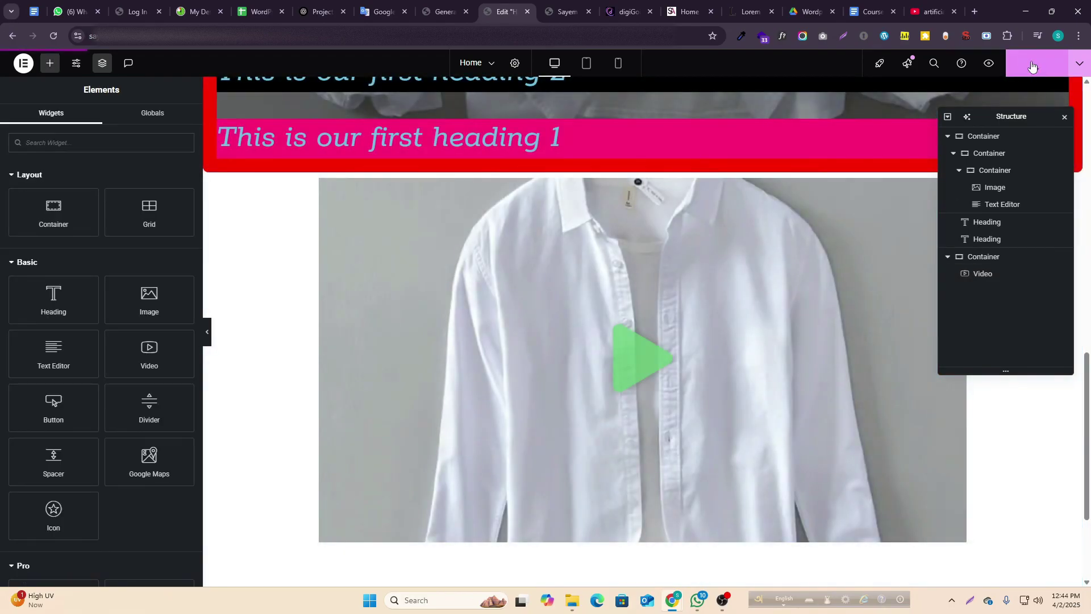
- Look over the styled video section and the headings and text above it on the page
scroll(754, 345, "up", 5)
scroll(760, 574, "down", 8)
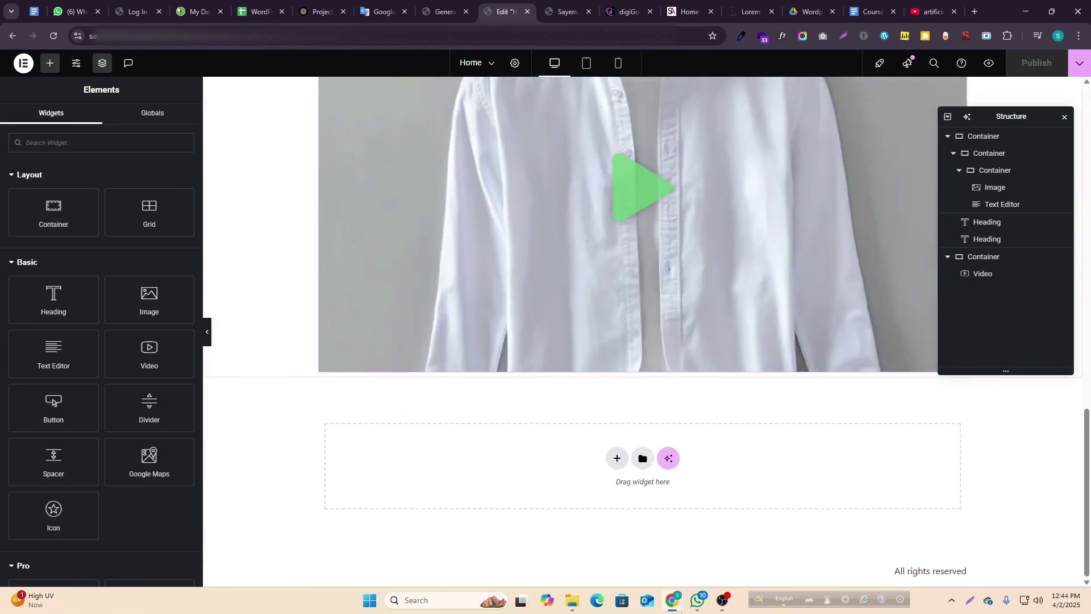
scroll(702, 323, "up", 4)
scroll(700, 316, "down", 4)
scroll(688, 329, "up", 4)
scroll(686, 327, "down", 3)
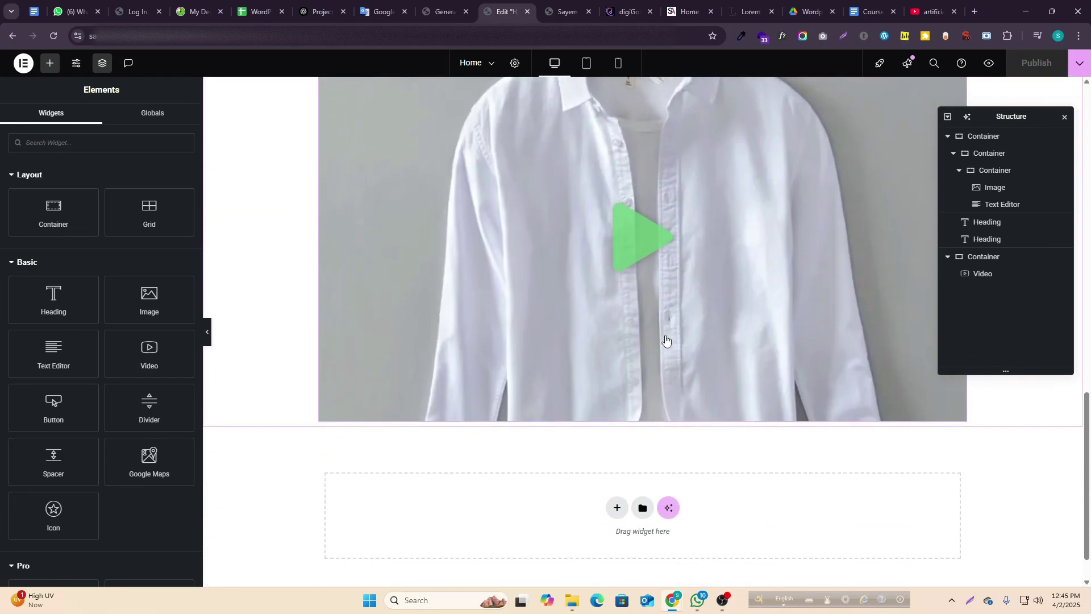
scroll(671, 341, "up", 5)
scroll(664, 336, "down", 2)
scroll(665, 335, "down", 3)
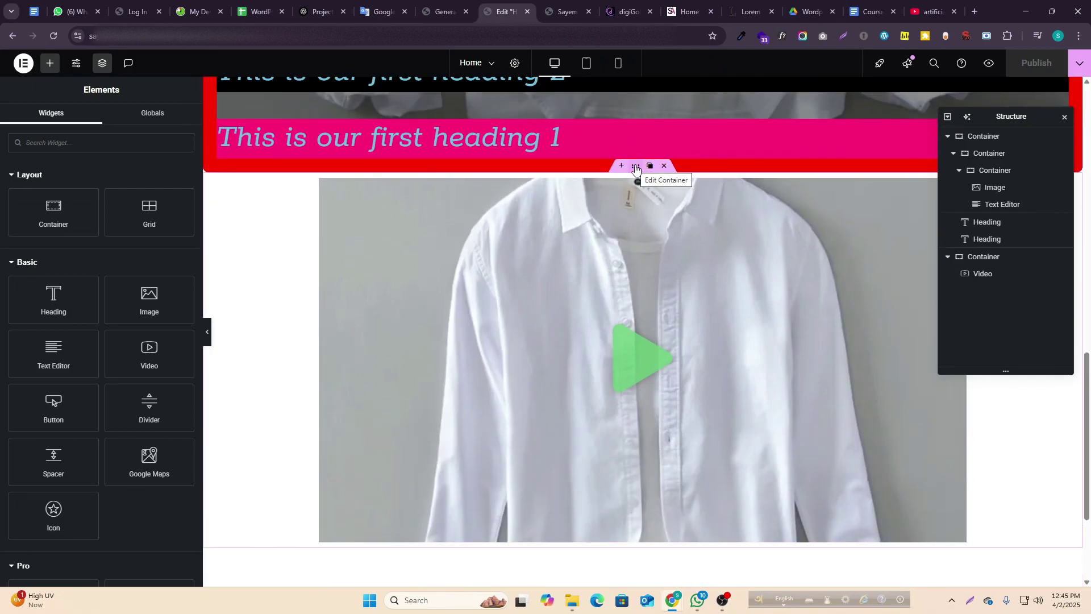
scroll(672, 455, "up", 12)
scroll(536, 304, "down", 8)
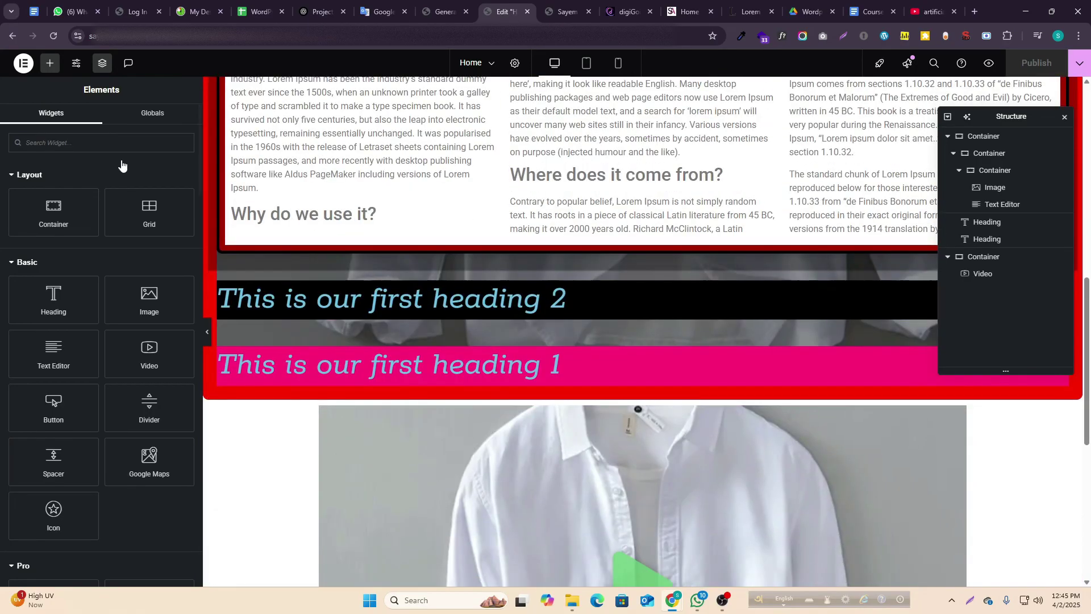
- Look over the page's existing sections and the layout settings of the container holding the image and text
scroll(509, 319, "down", 8)
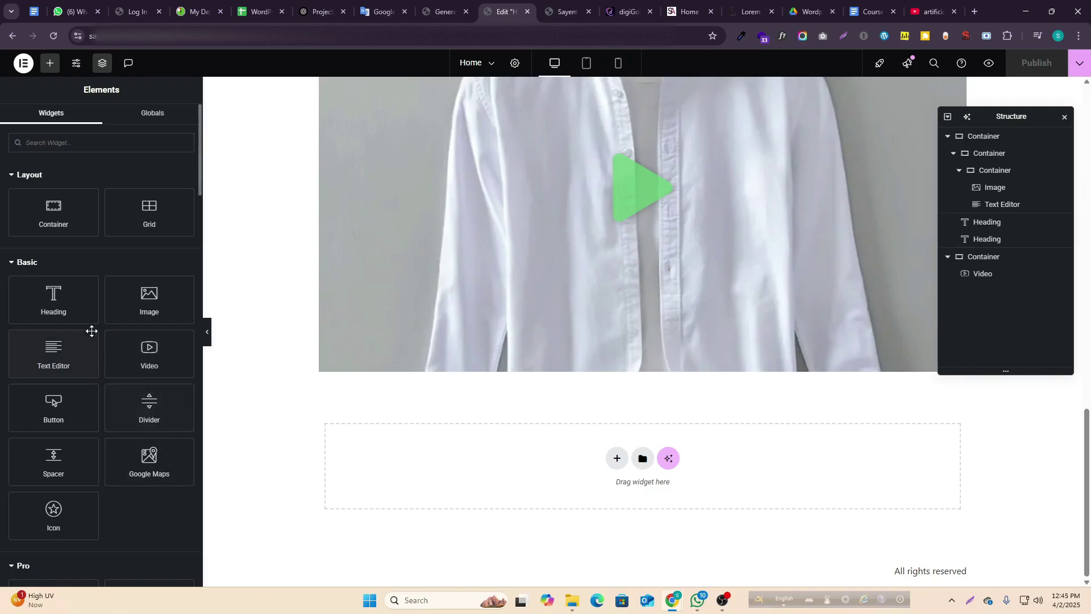
scroll(596, 406, "up", 15)
scroll(592, 384, "down", 2)
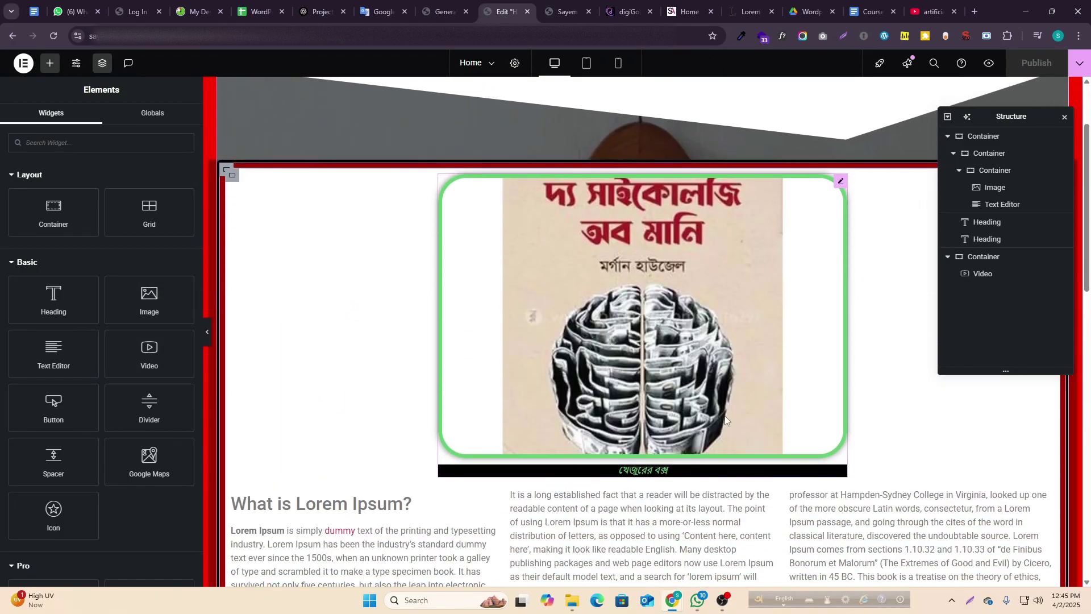
left_click(231, 178)
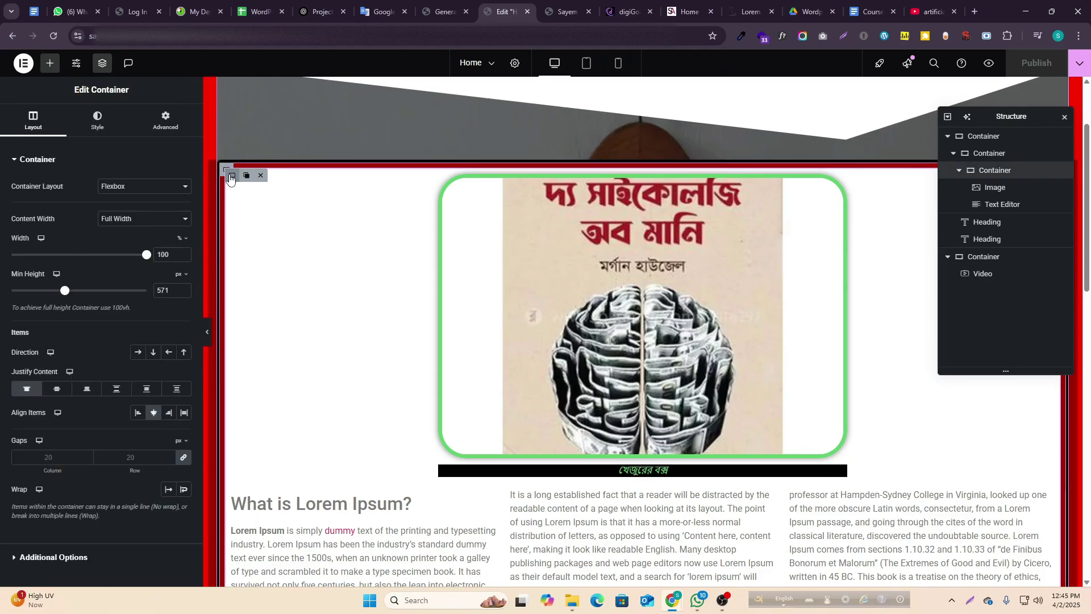
scroll(386, 392, "up", 2)
scroll(391, 396, "down", 2)
scroll(582, 428, "down", 10)
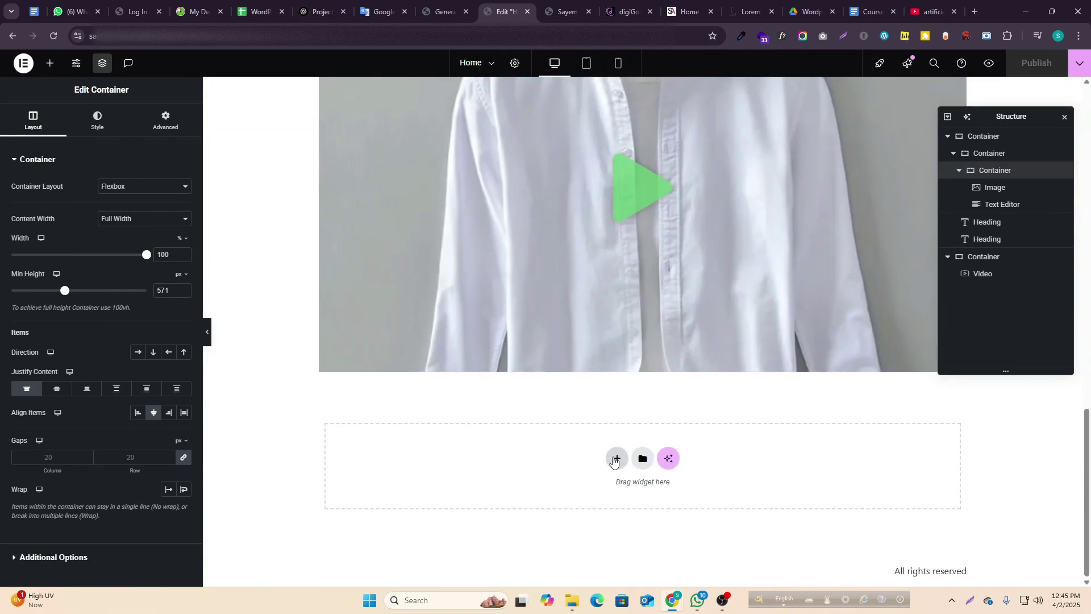
- Add a new single-column Flexbox container below the video and place a Heading widget in it
left_click(615, 461)
left_click(594, 499)
left_click(488, 485)
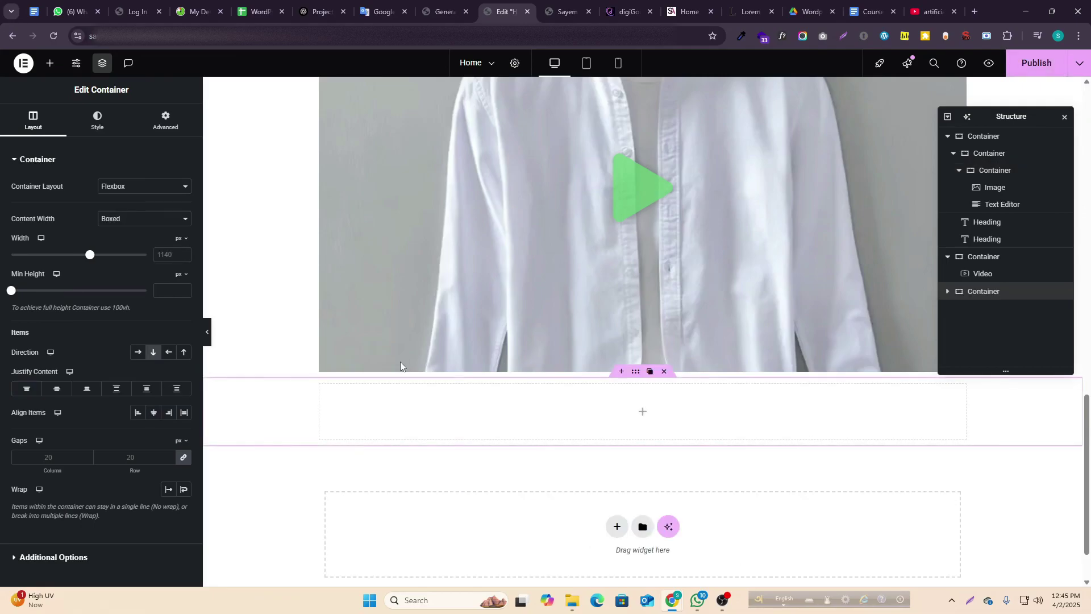
left_click(50, 64)
left_click_drag(37, 298, 561, 402)
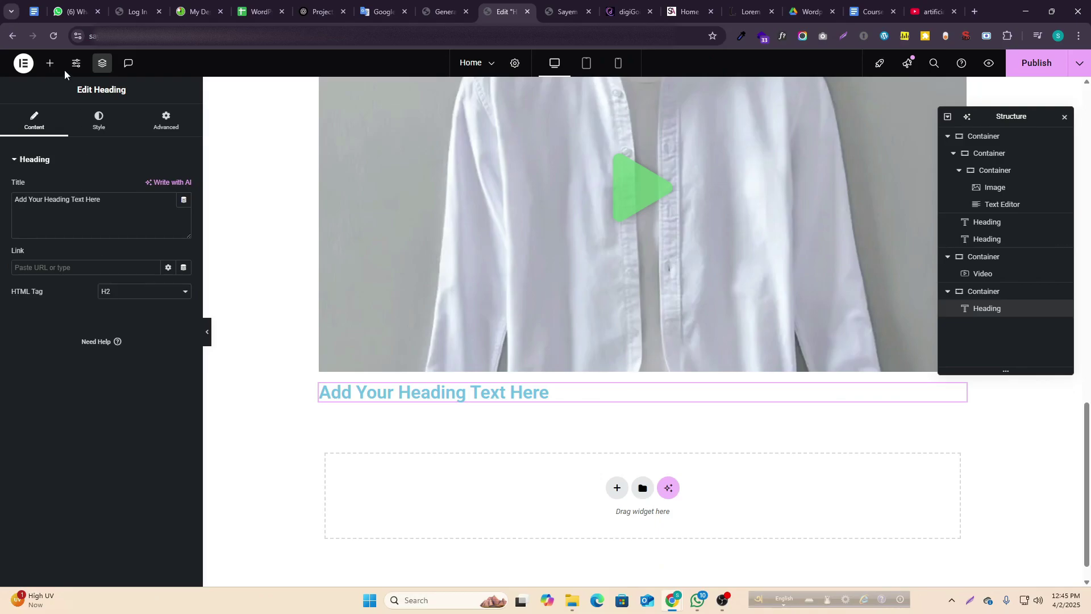
- Center-align the new heading and add a Text Editor widget directly below it
left_click(98, 120)
left_click(144, 189)
left_click(56, 126)
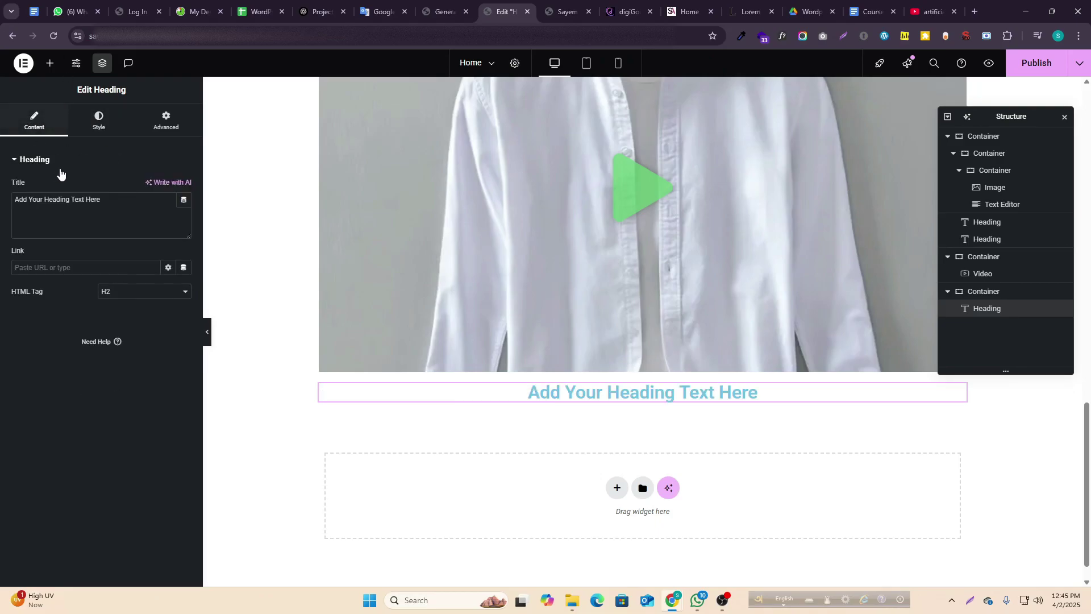
left_click(50, 63)
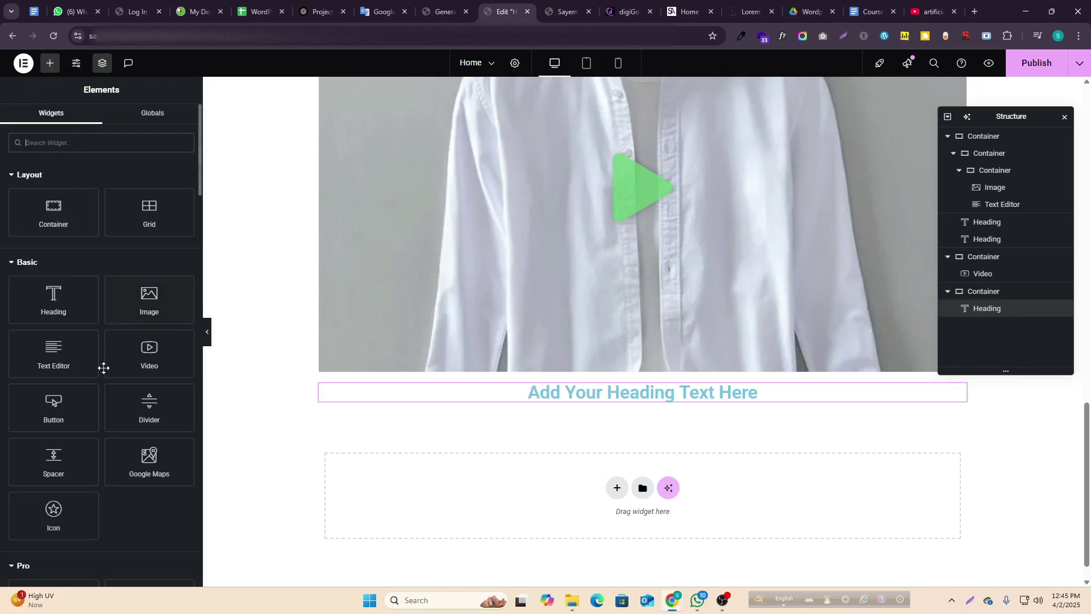
left_click_drag(58, 367, 699, 387)
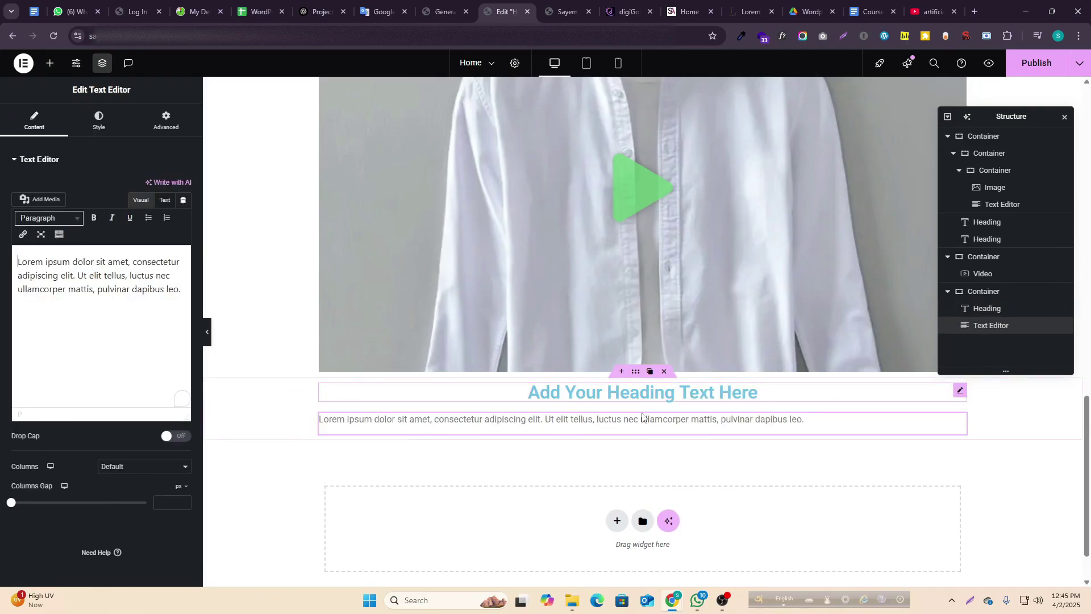
- Insert the copied "What is Lorem Ipsum?" sample text from the clipboard history below the default paragraph in the Text Editor widget
triple_click(102, 290)
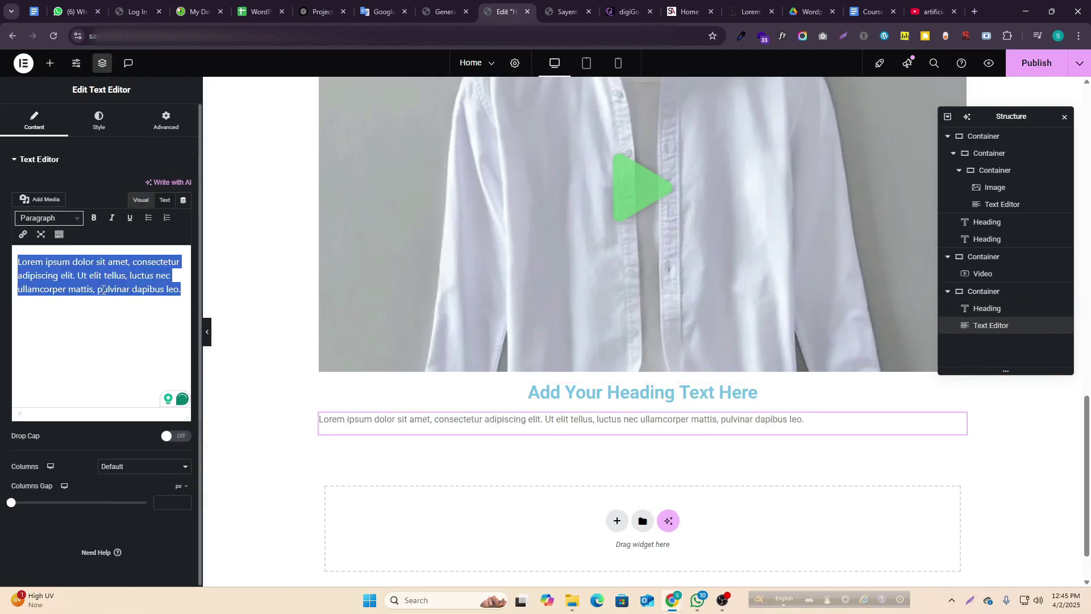
left_click(169, 310)
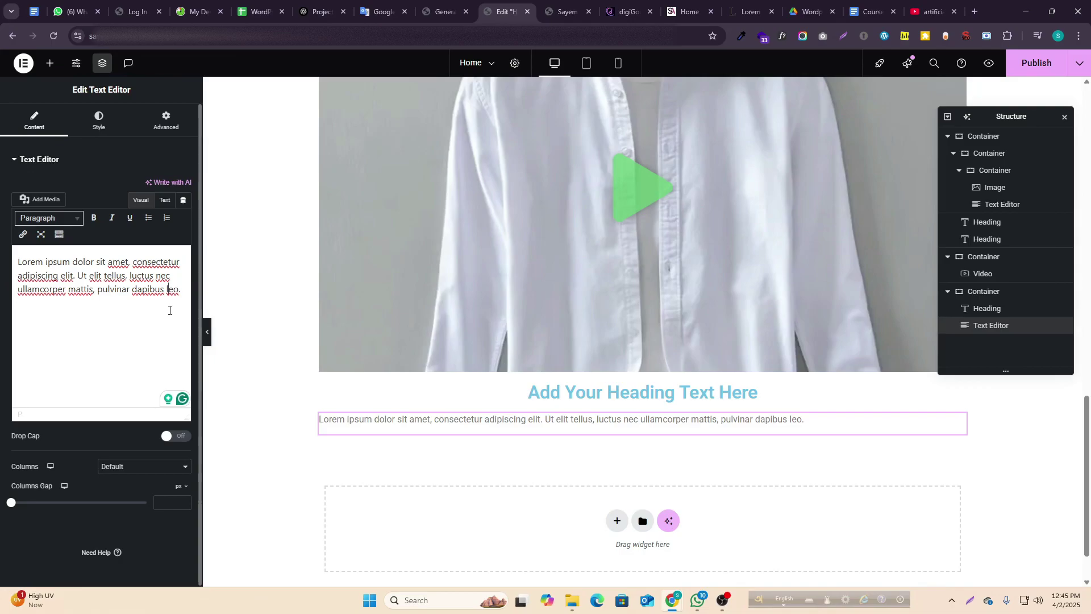
key("Return")
key("Return")
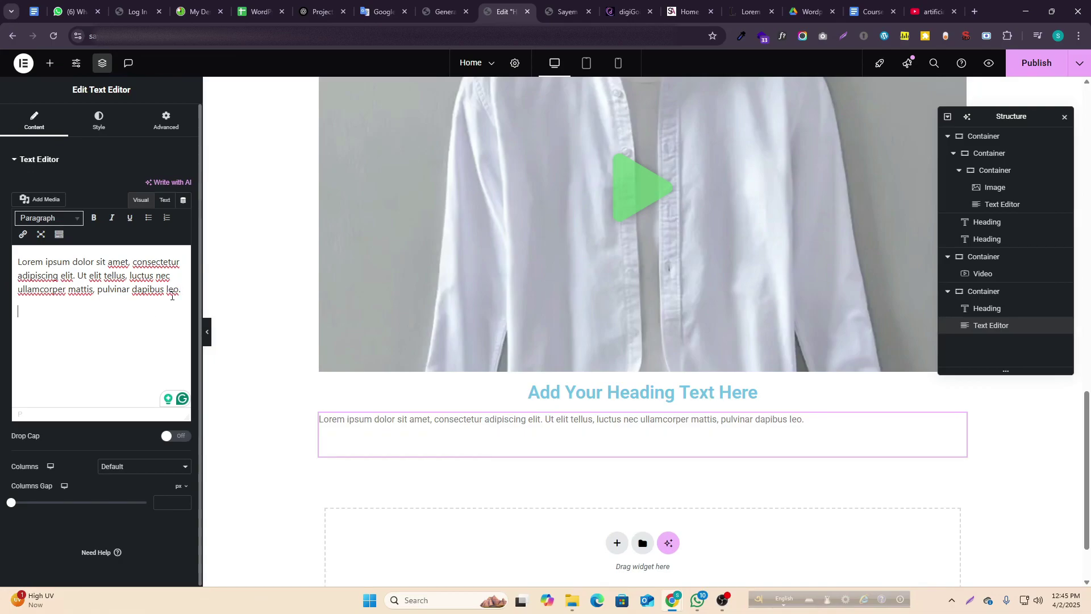
key("super+v")
scroll(108, 483, "down", 2)
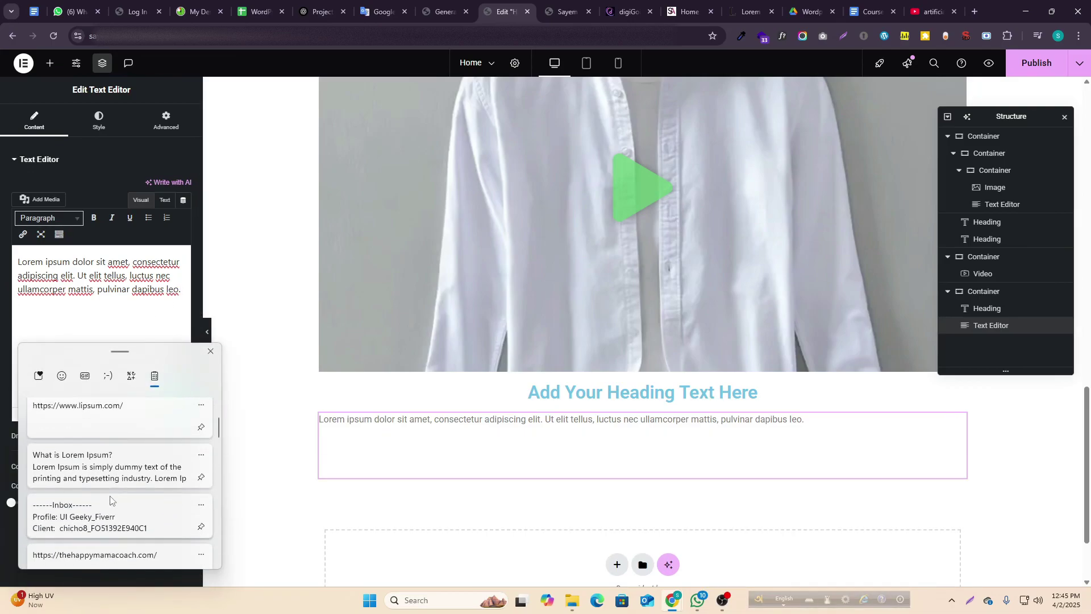
left_click(112, 477)
scroll(237, 494, "down", 2)
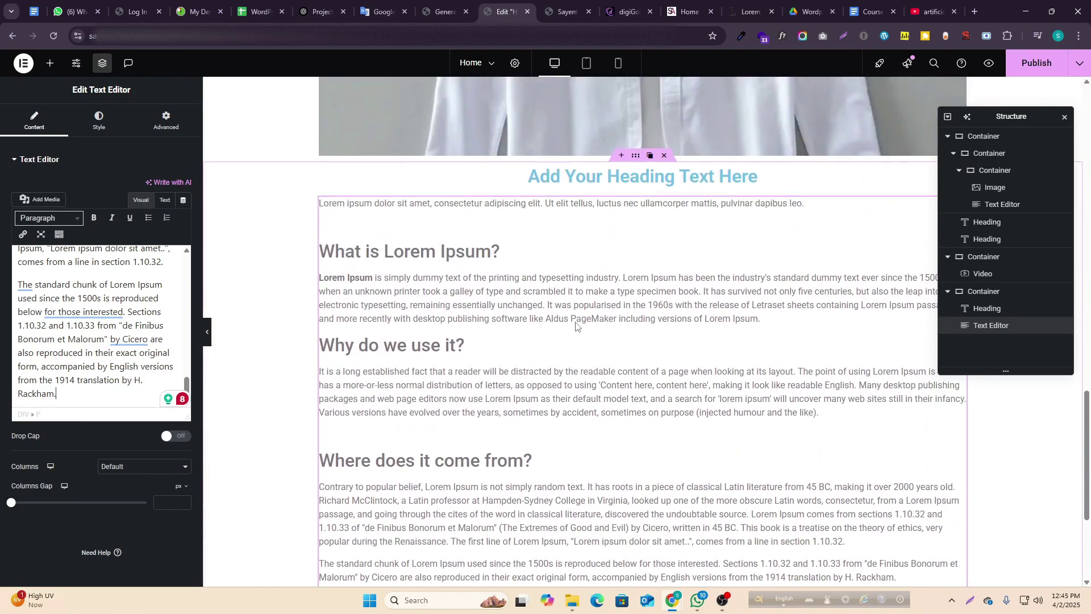
- Shorten the pasted text by deleting the whole "Where does it come from?" section at its end
left_click_drag(65, 391, 4, 279)
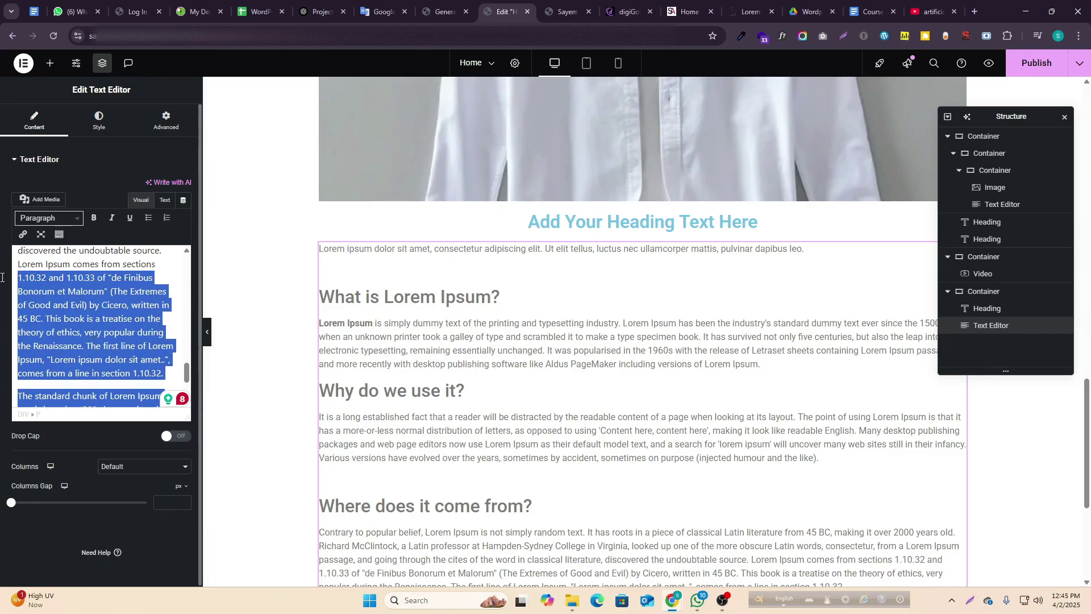
key("BackSpace")
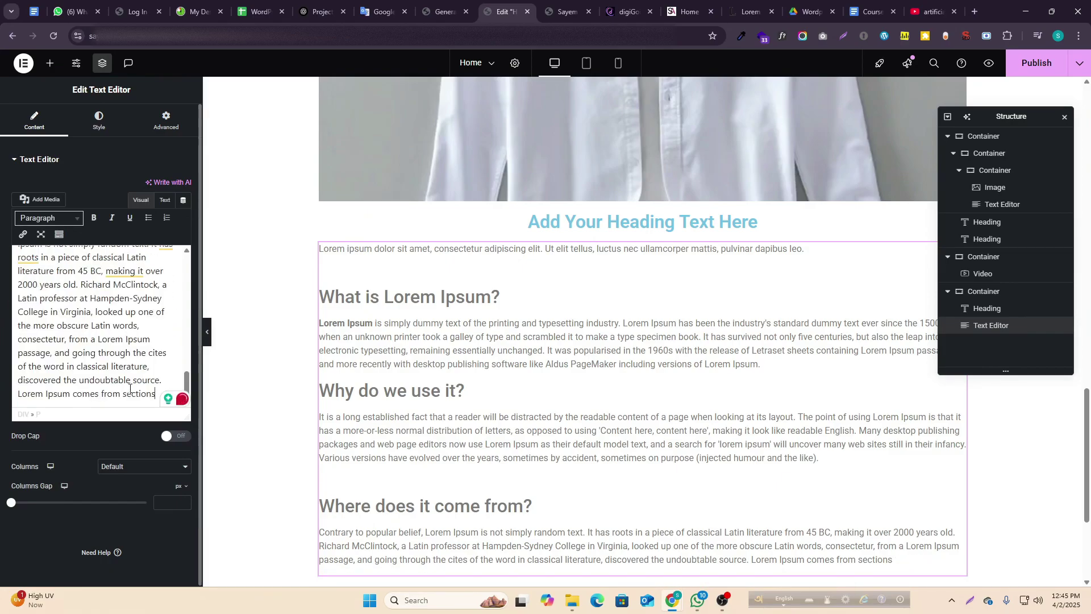
left_click_drag(154, 392, 173, 246)
key("BackSpace")
scroll(185, 369, "up", 4)
scroll(185, 369, "down", 5)
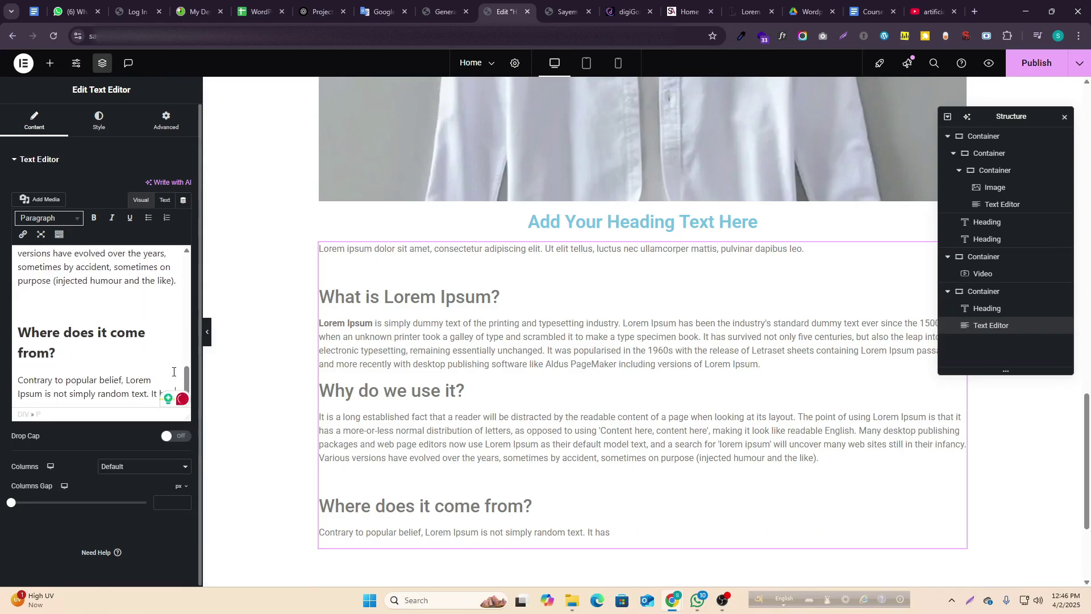
left_click_drag(18, 294, 176, 395)
key("BackSpace")
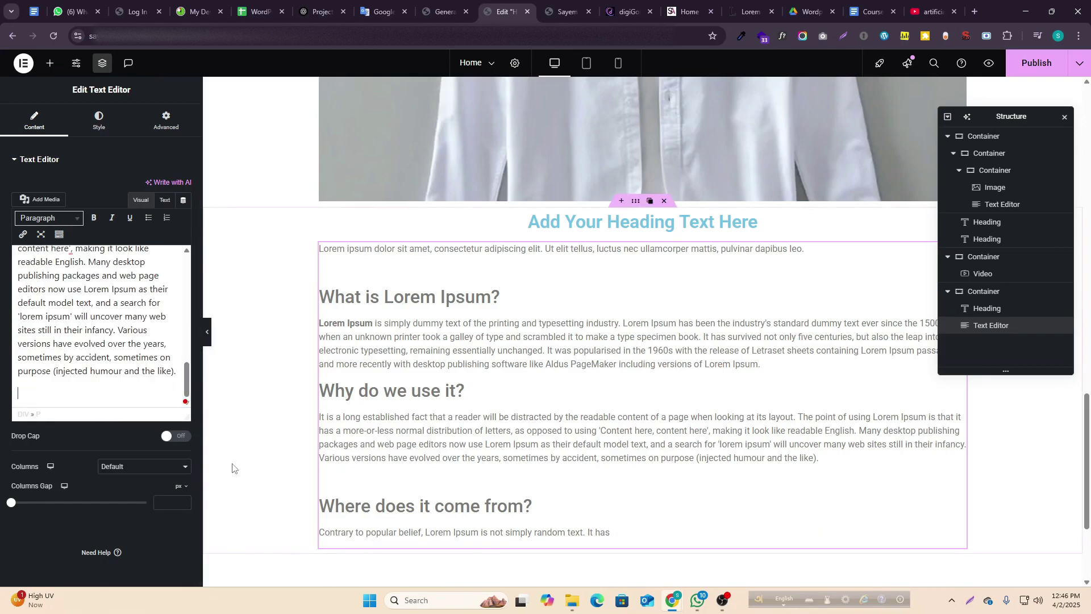
scroll(569, 432, "up", 5)
scroll(581, 446, "down", 3)
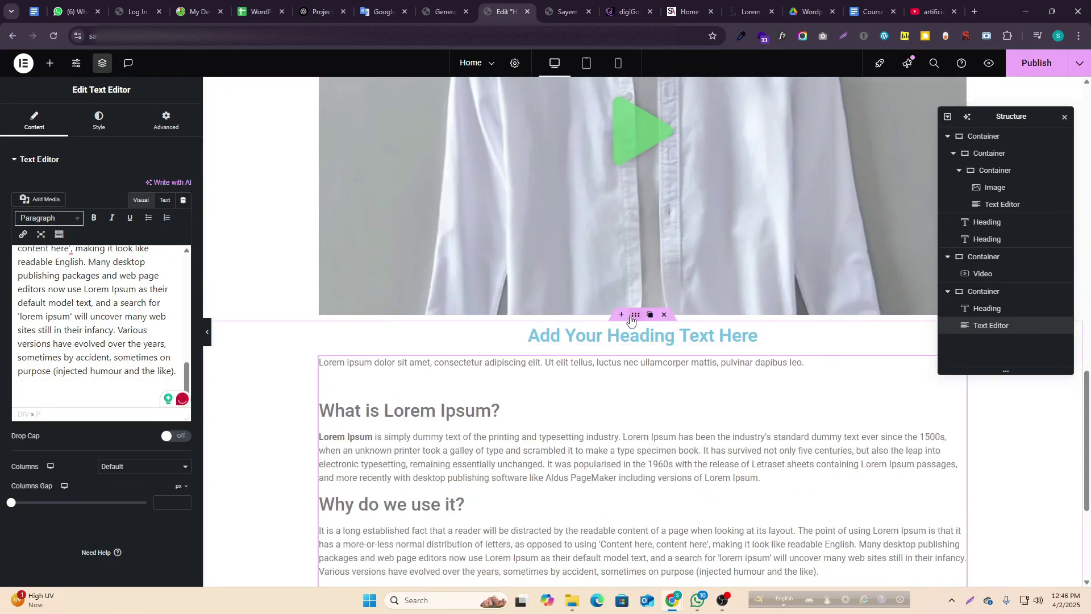
- Set the new container's padding to 50 px on all four sides
left_click(635, 315)
left_click(98, 121)
left_click(165, 121)
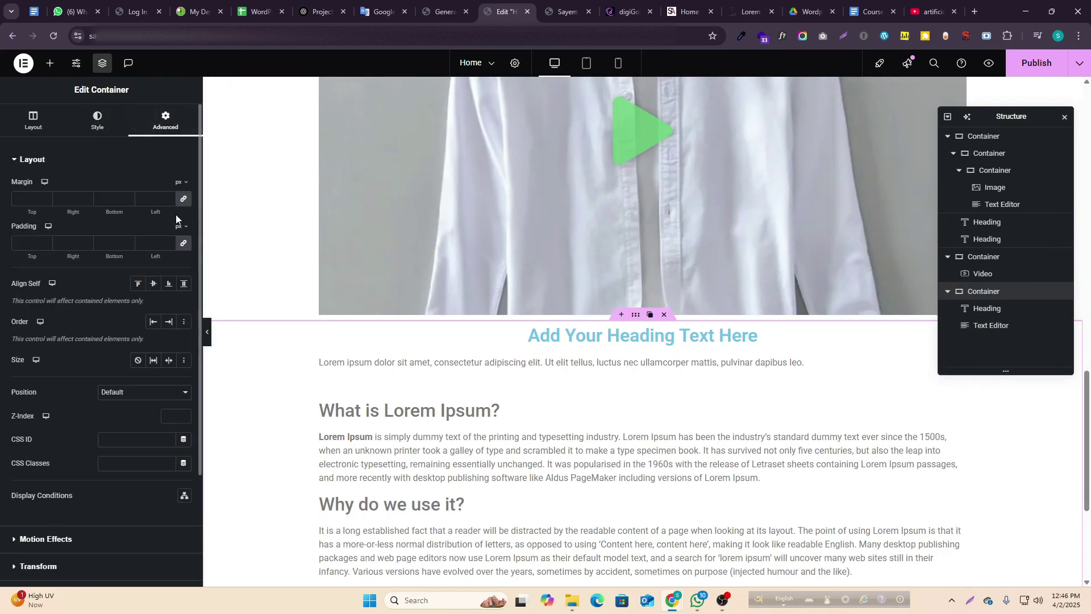
left_click(144, 242)
type("590")
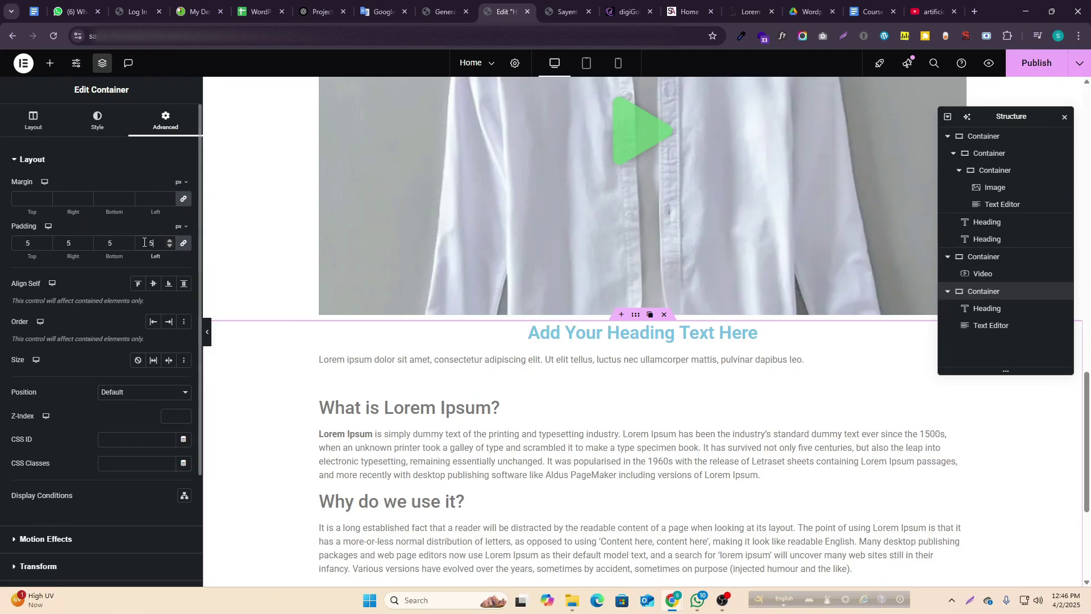
key("BackSpace")
key("BackSpace")
type("0")
scroll(221, 233, "down", 4)
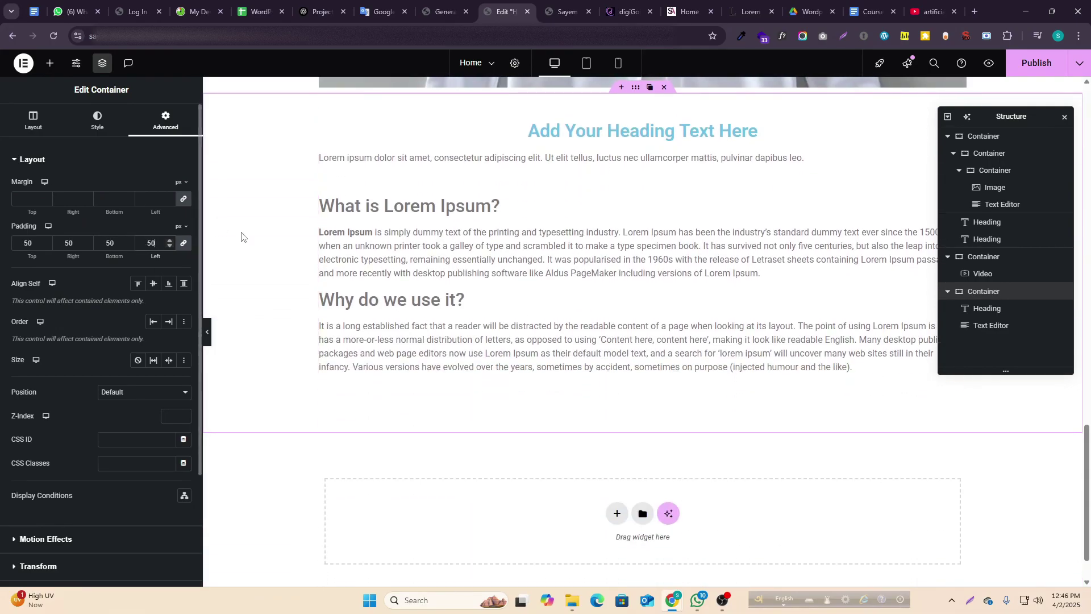
scroll(731, 396, "up", 1)
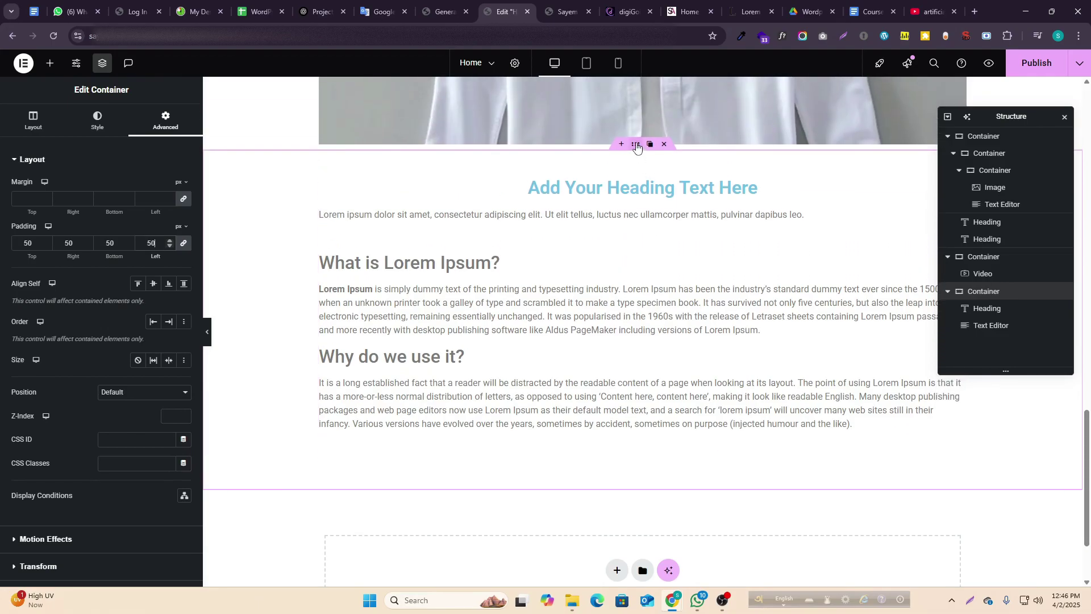
- Give the new container a gradient background and choose a strong red as its first color
left_click(96, 121)
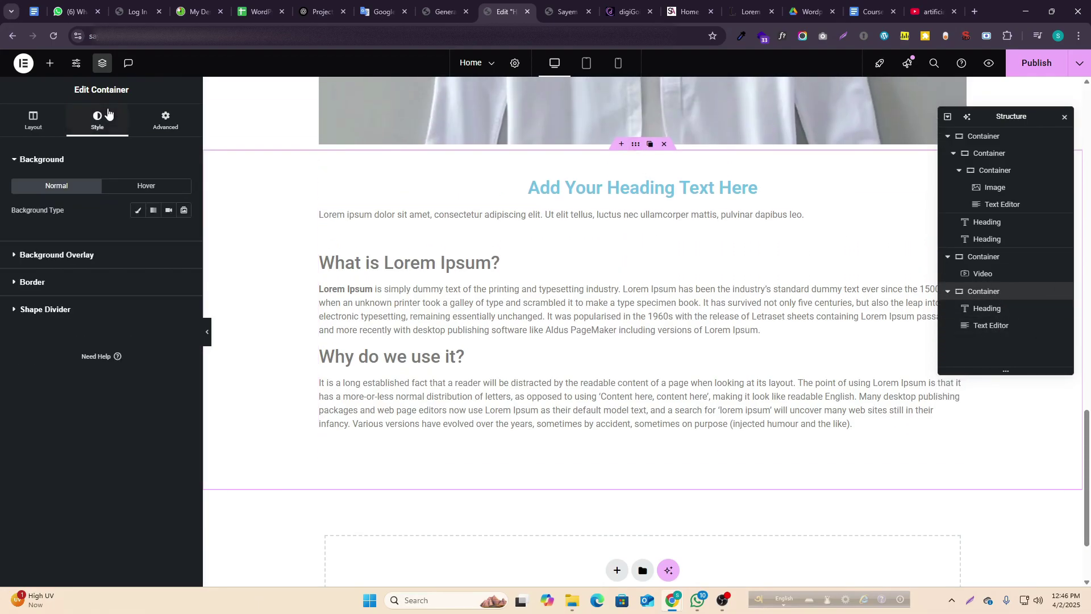
left_click(136, 213)
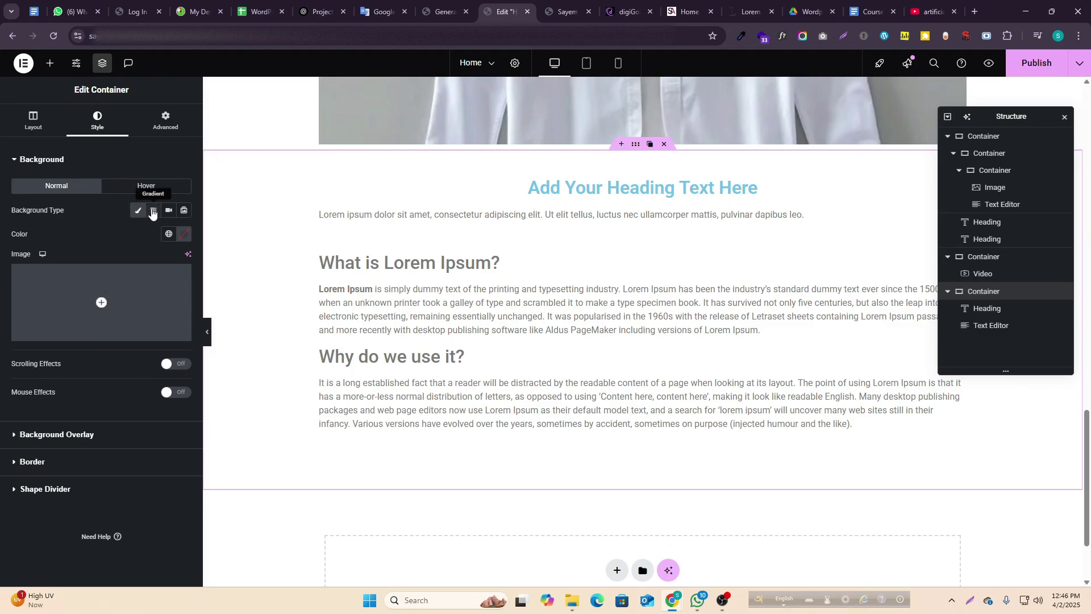
left_click(154, 211)
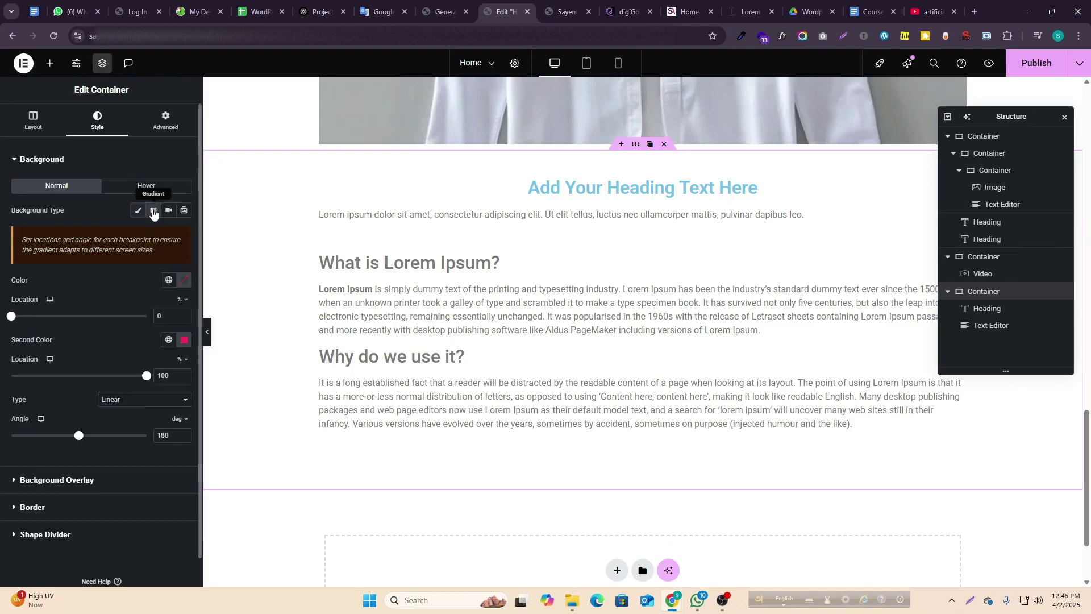
left_click(168, 281)
left_click(185, 281)
left_click(229, 343)
left_click_drag(229, 342, 222, 341)
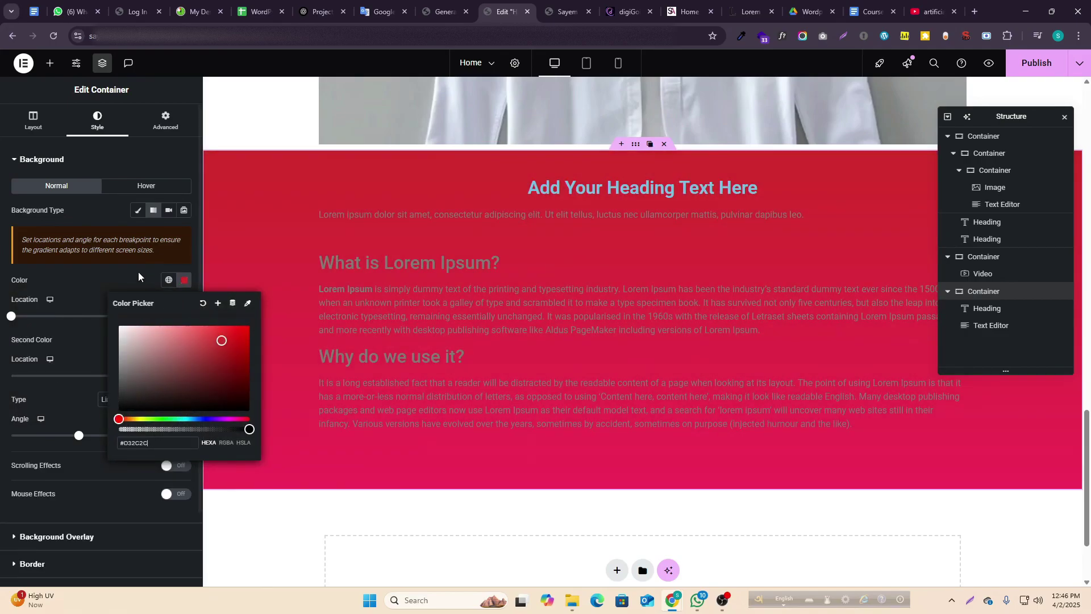
left_click(139, 272)
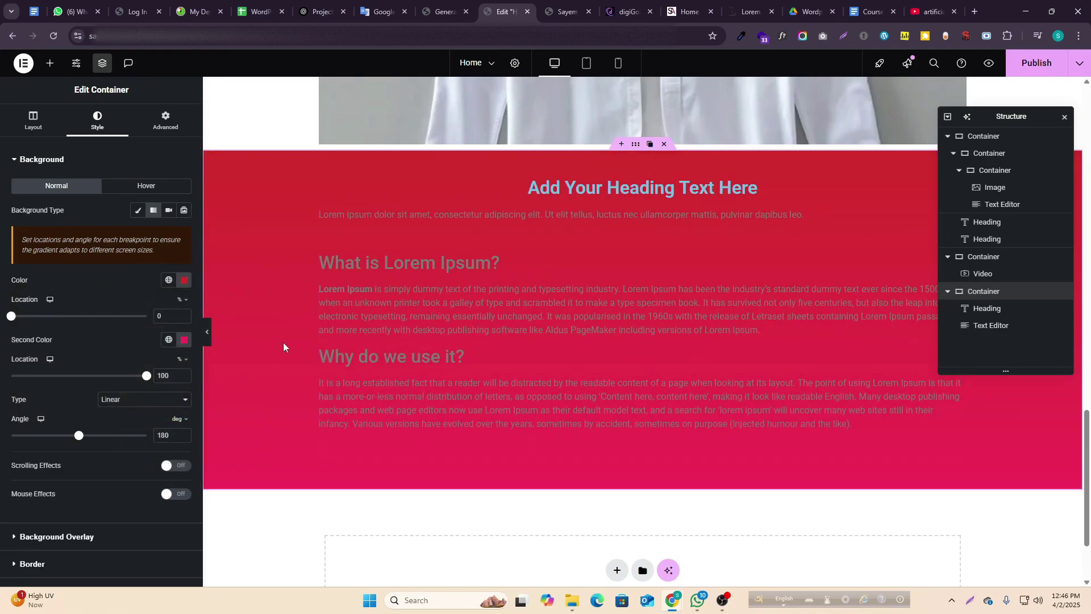
- Change the gradient's first color to a medium blue
left_click(185, 280)
left_click(148, 336)
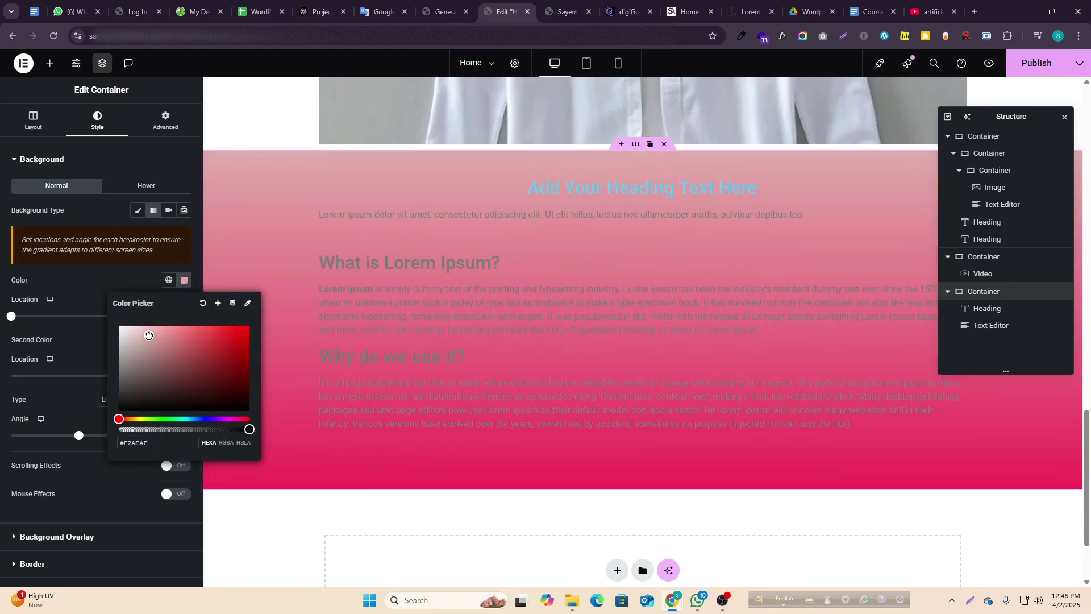
left_click_drag(149, 336, 155, 338)
left_click_drag(208, 415, 201, 419)
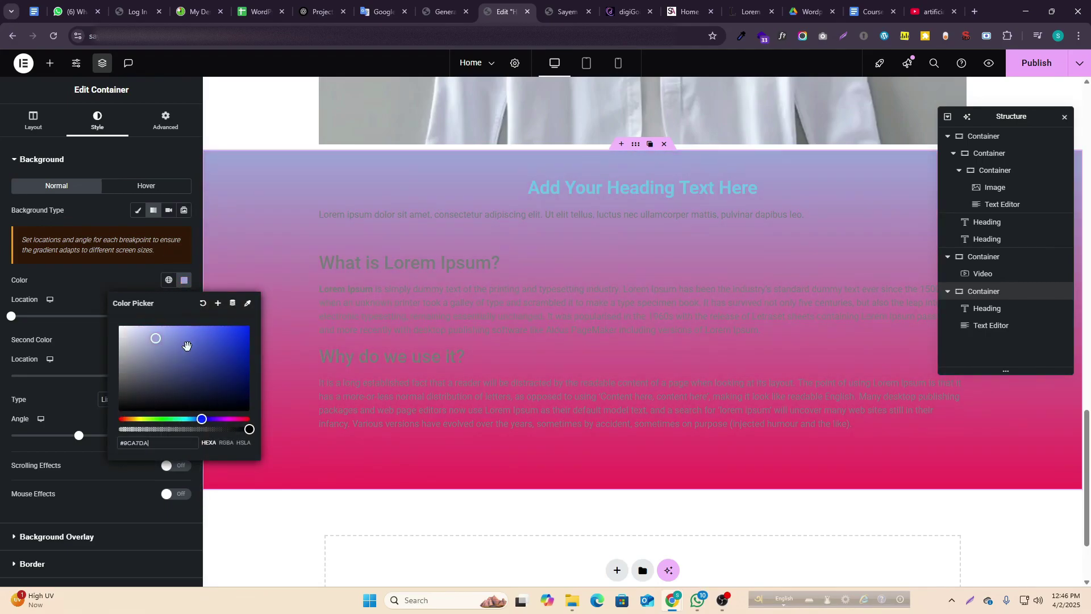
left_click_drag(188, 355, 186, 339)
left_click(110, 278)
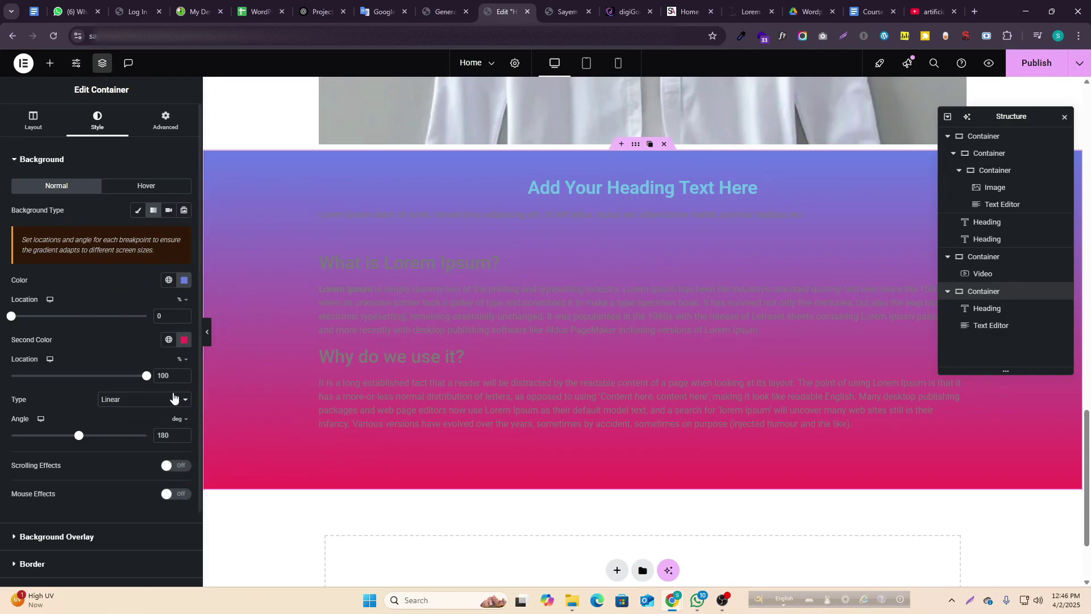
- Adjust the linear gradient to a second color location of 33%, an angle of 112 deg and a first color location of 53%
left_click_drag(134, 379, 55, 375)
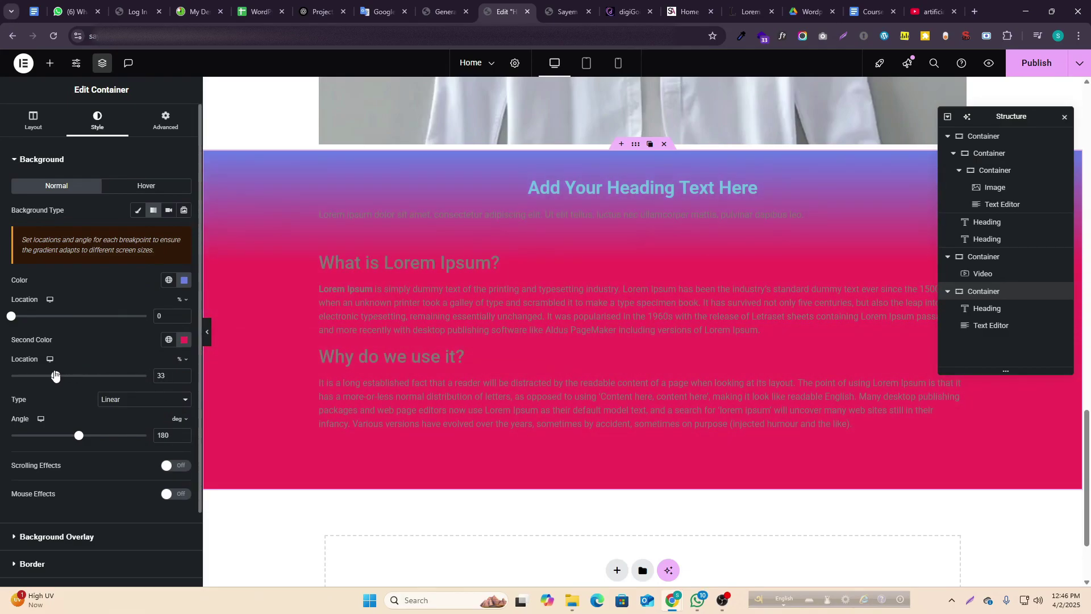
left_click_drag(79, 437, 52, 429)
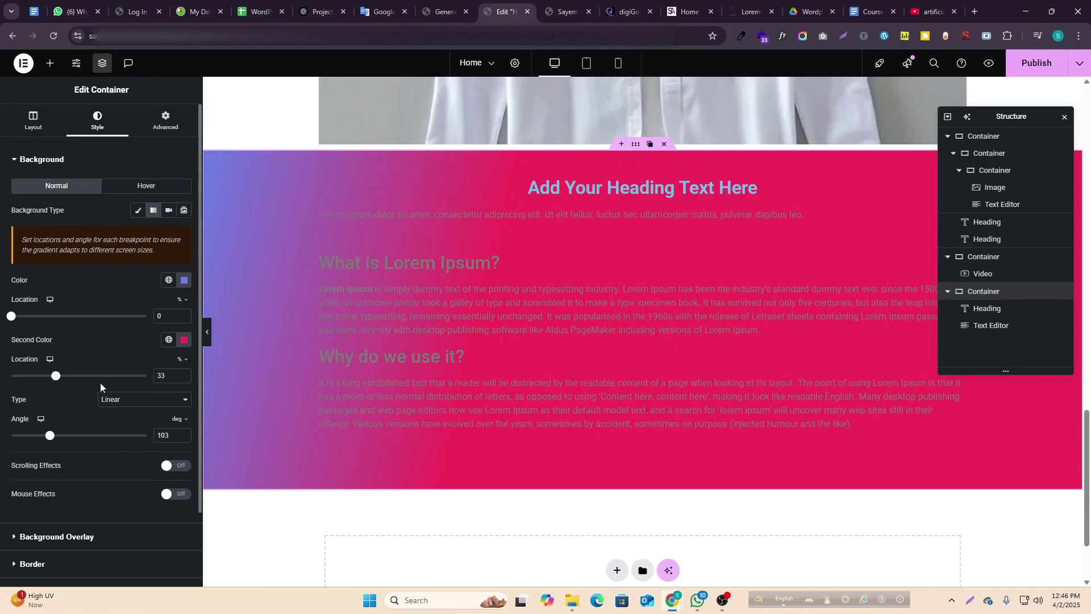
scroll(100, 383, "down", 1)
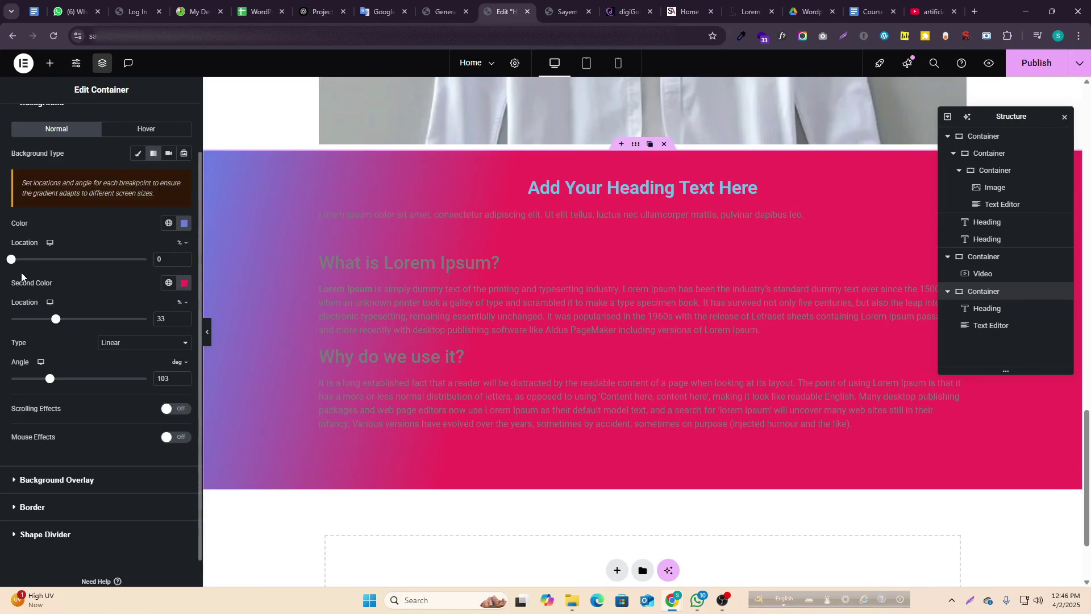
mouse_move(59, 379)
left_mouse_down()
mouse_move(44, 380)
mouse_move(57, 381)
left_mouse_up()
left_click_drag(10, 263, 81, 276)
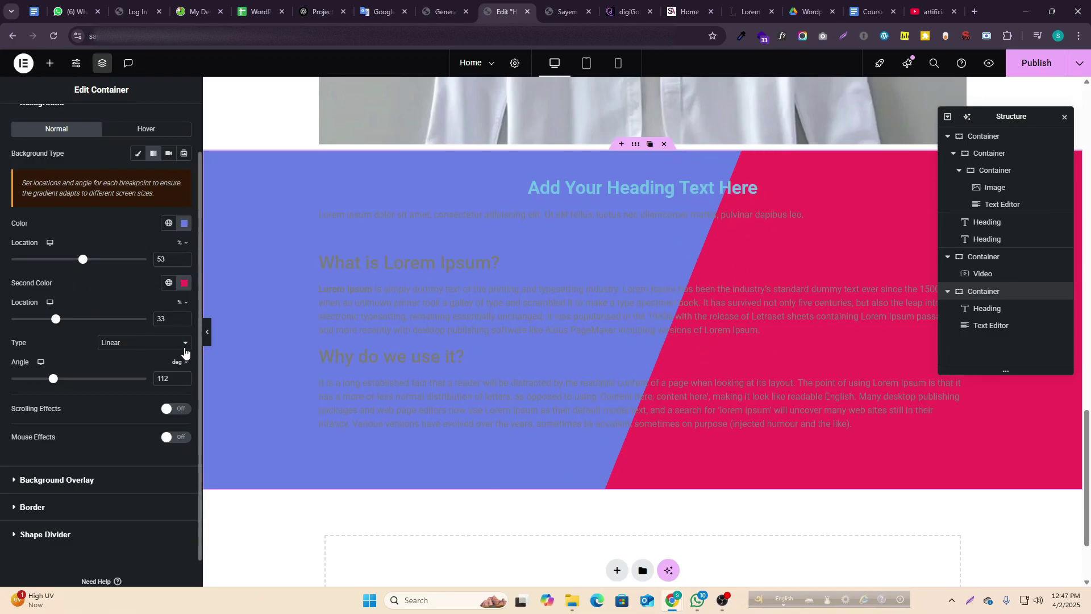
- Change the text color of the "Add Your Heading Text Here" heading to white
left_click(625, 183)
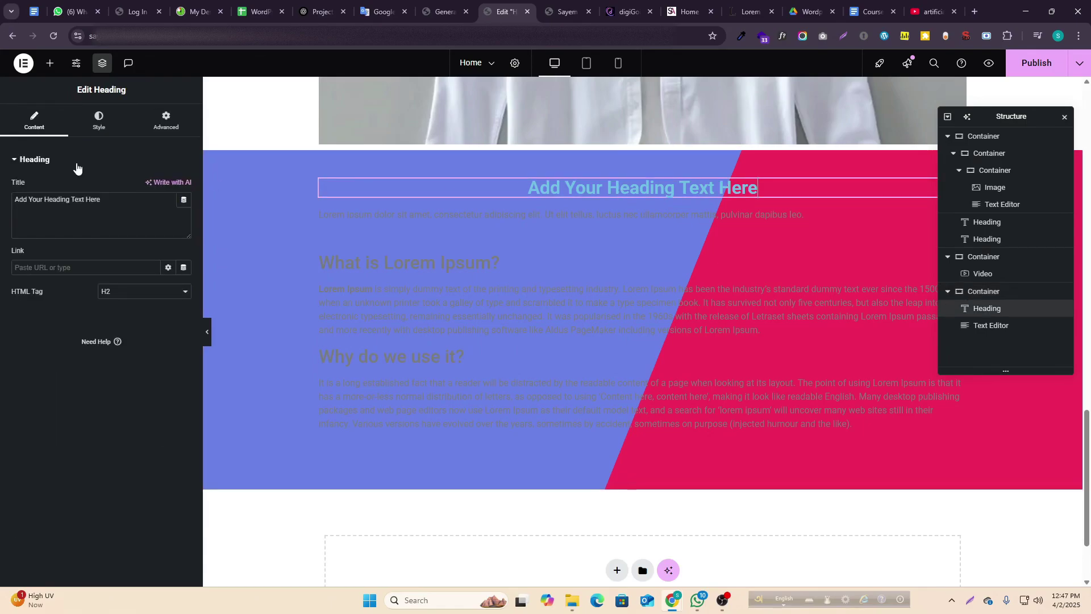
left_click(94, 120)
left_click(168, 218)
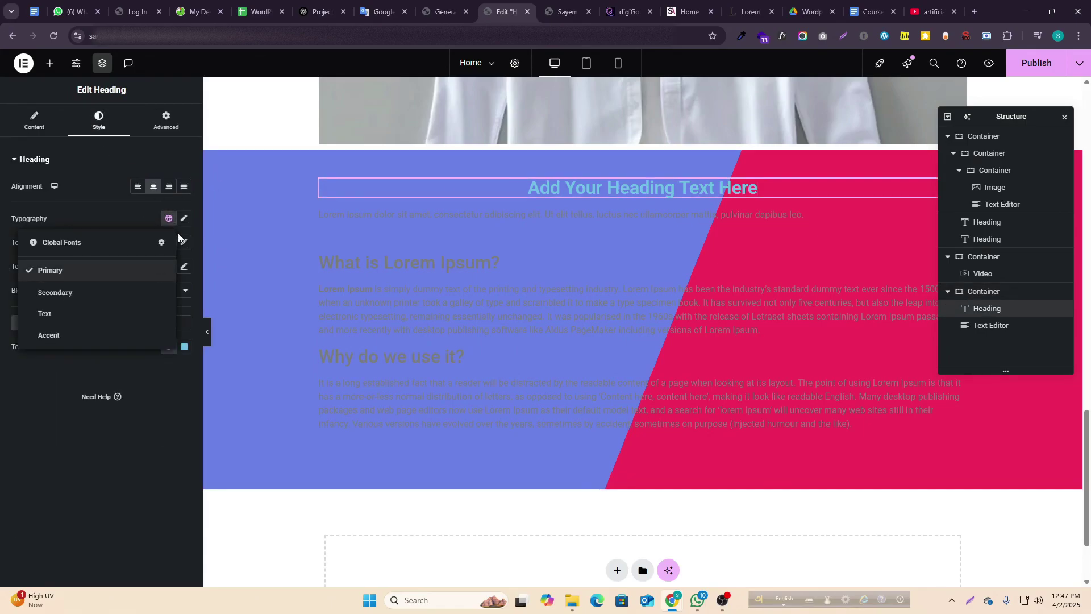
left_click(184, 346)
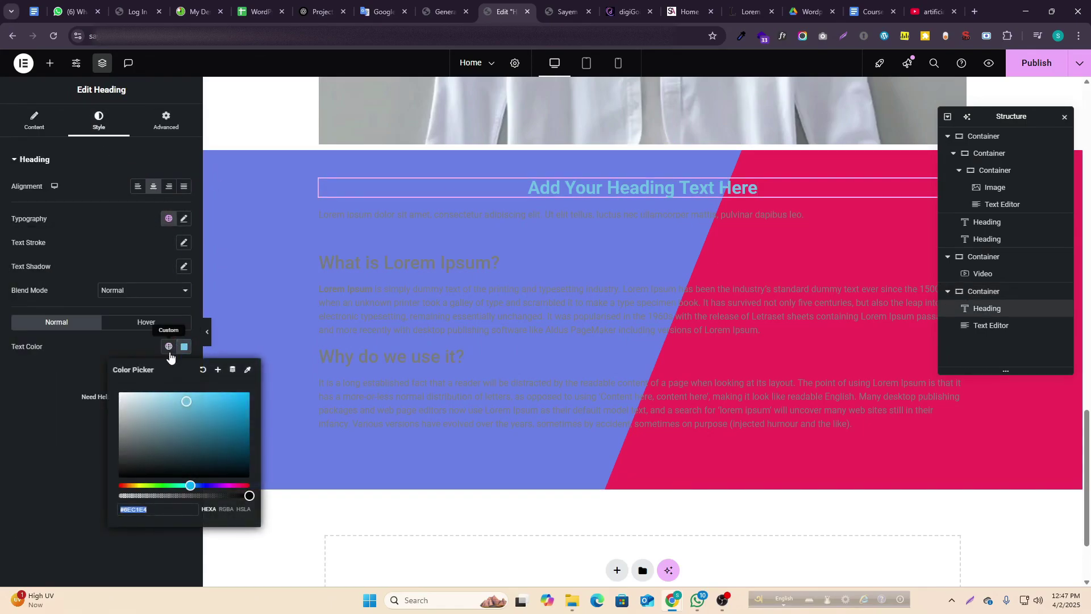
left_click(85, 385)
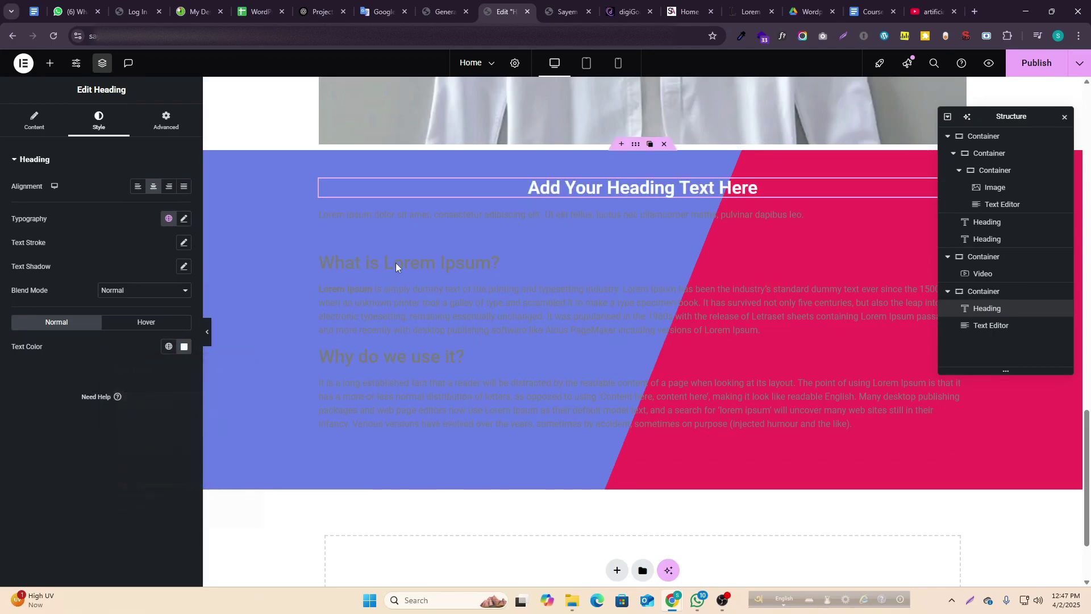
- Set the text color of the Lorem Ipsum text block below the heading to white, #FFFFFF
left_click(434, 250)
left_click(98, 122)
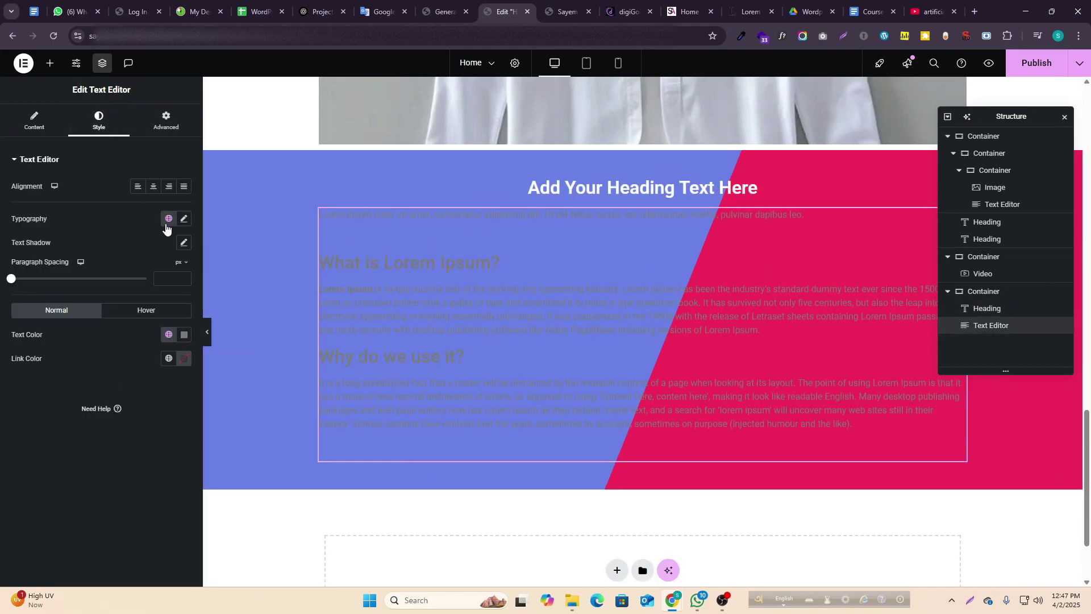
left_click(170, 357)
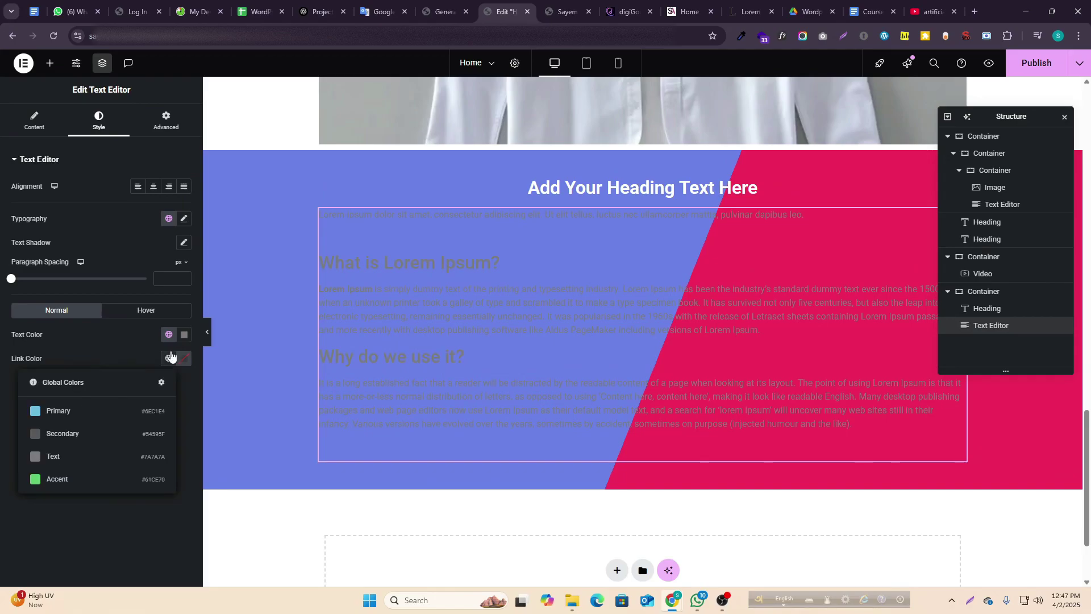
left_click(168, 334)
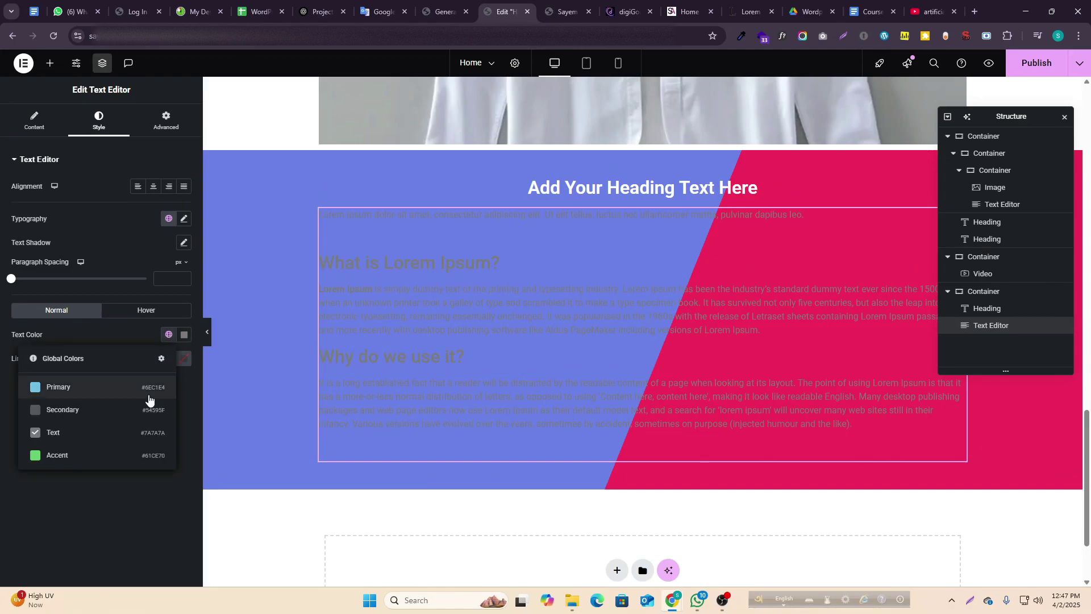
left_click(184, 335)
left_click(150, 460)
left_click_drag(168, 464, 106, 378)
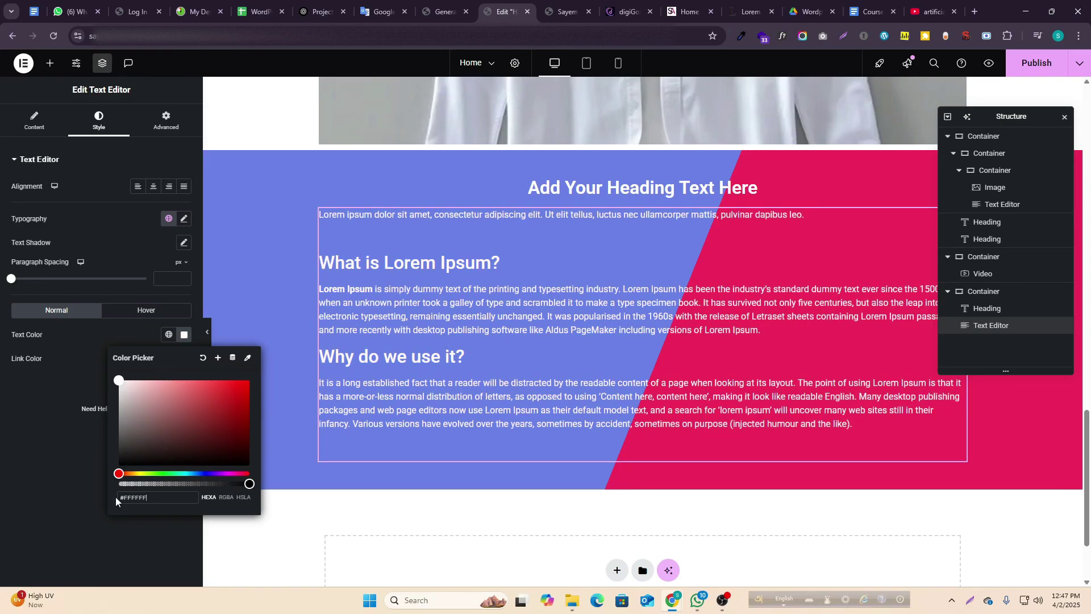
left_click(52, 383)
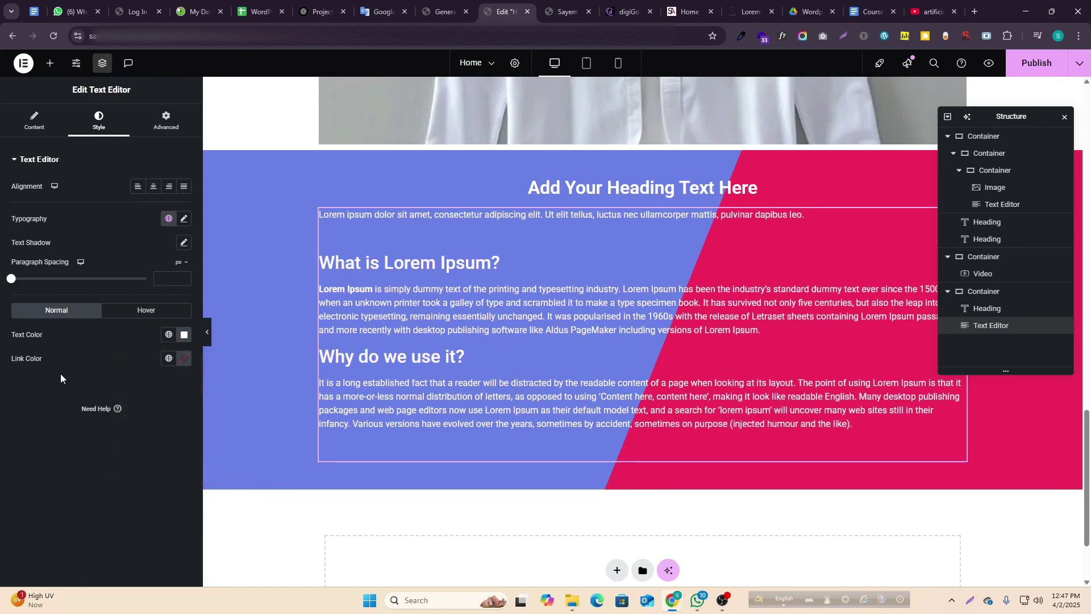
- Adjust the container's gradient to a first color location of 59%, a second color location of 39% and an angle of 136 deg
left_click(634, 146)
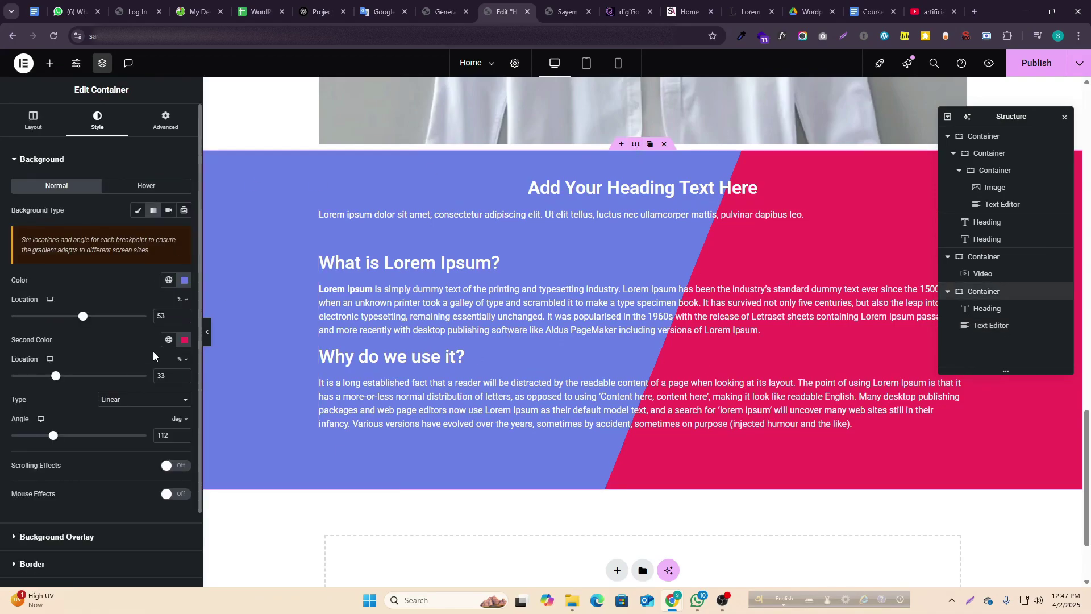
scroll(142, 369, "down", 2)
left_click_drag(55, 345, 80, 352)
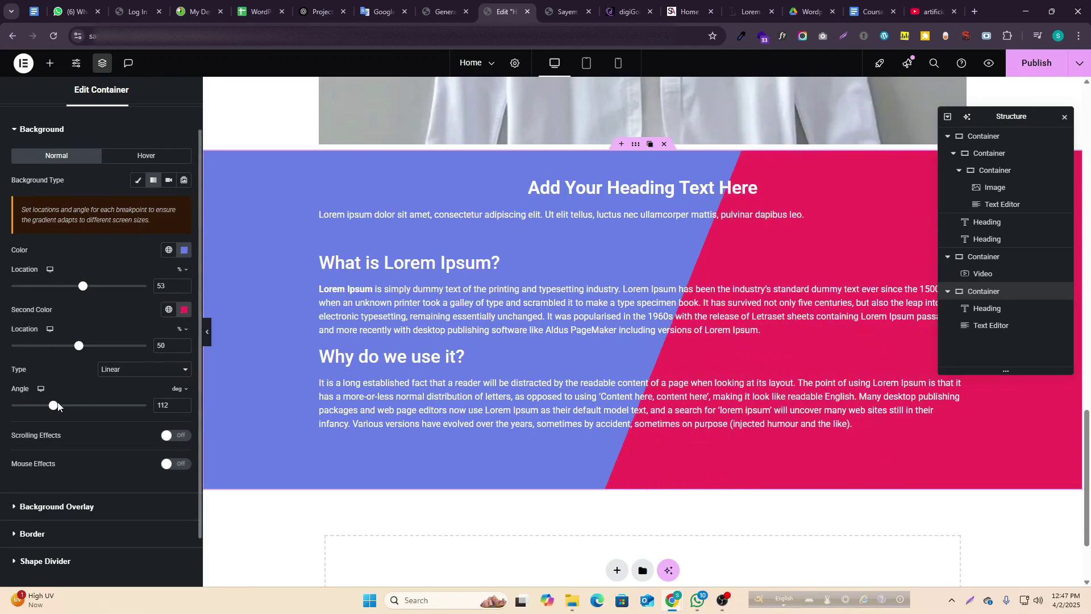
mouse_move(60, 407)
left_mouse_down()
mouse_move(113, 405)
mouse_move(62, 404)
left_mouse_up()
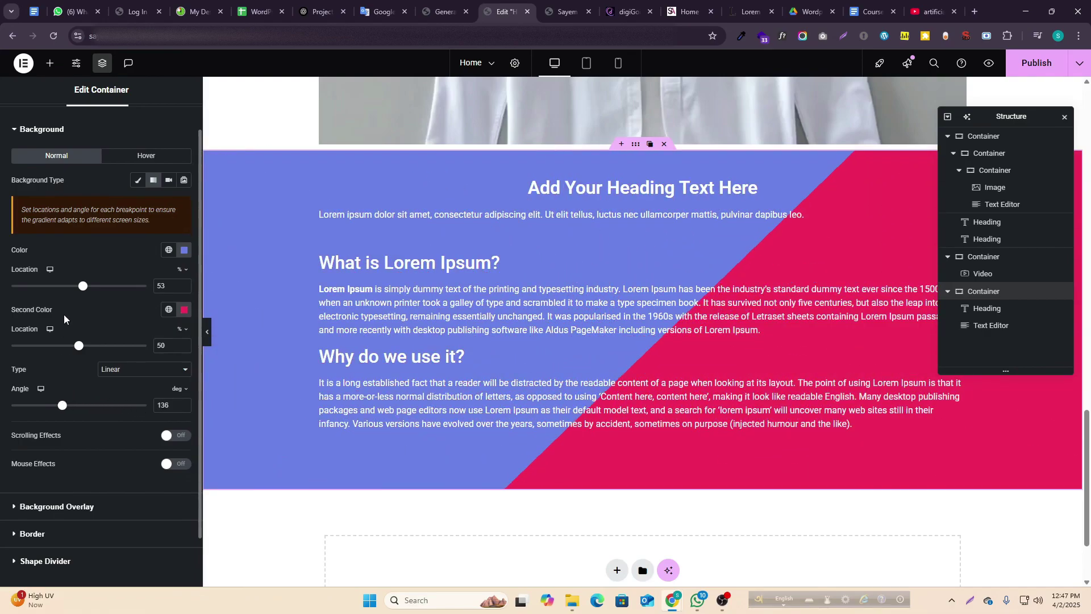
mouse_move(82, 286)
left_mouse_down()
mouse_move(64, 285)
mouse_move(93, 286)
mouse_move(92, 299)
left_mouse_up()
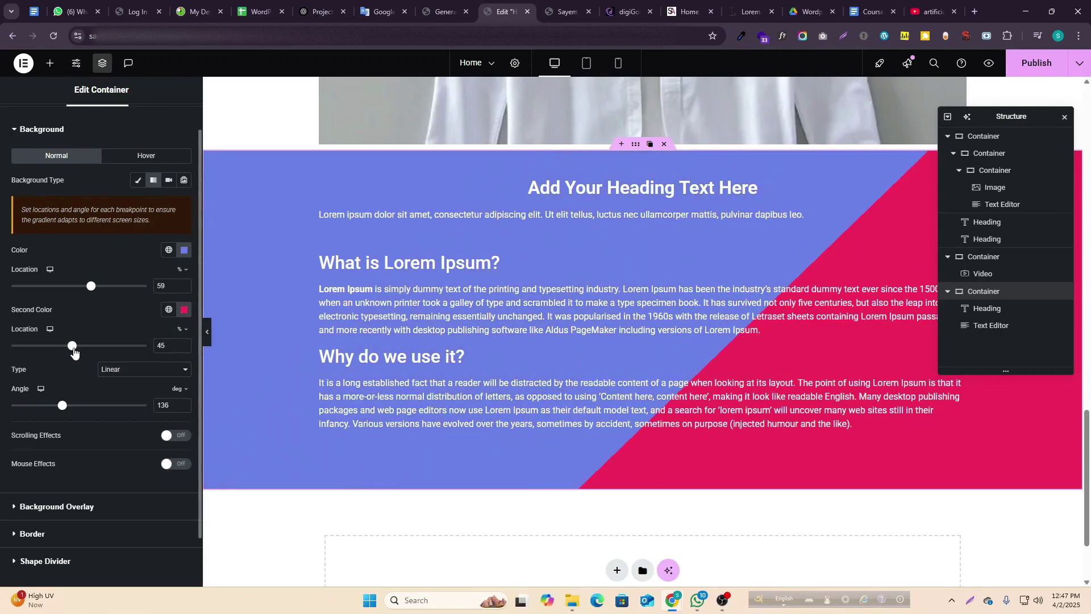
scroll(363, 341, "down", 2)
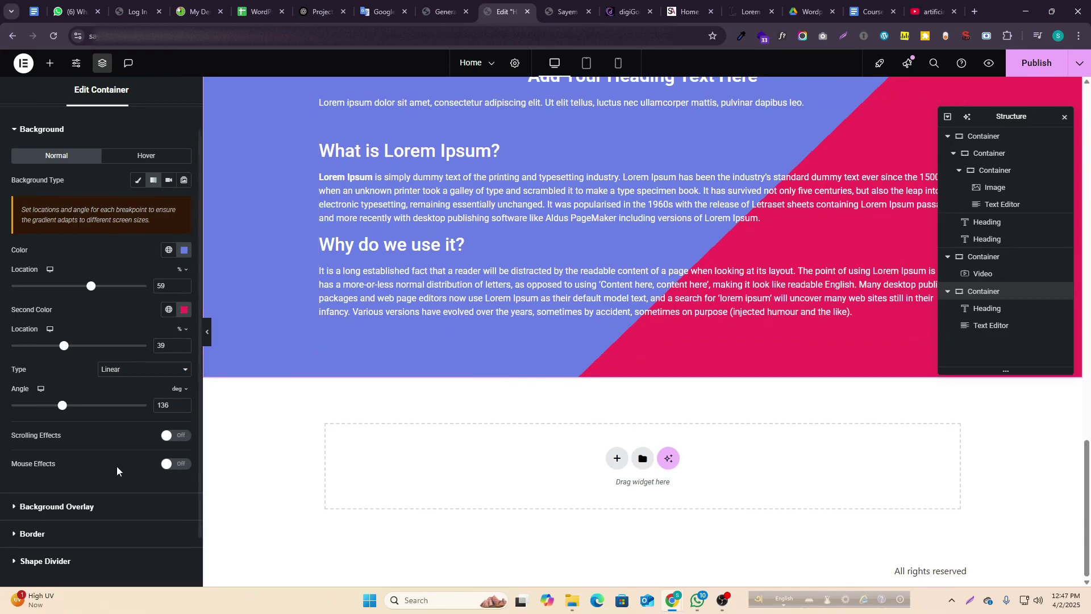
- Switch the container's background type from gradient to video
scroll(117, 466, "down", 1)
scroll(122, 451, "up", 2)
left_click(168, 210)
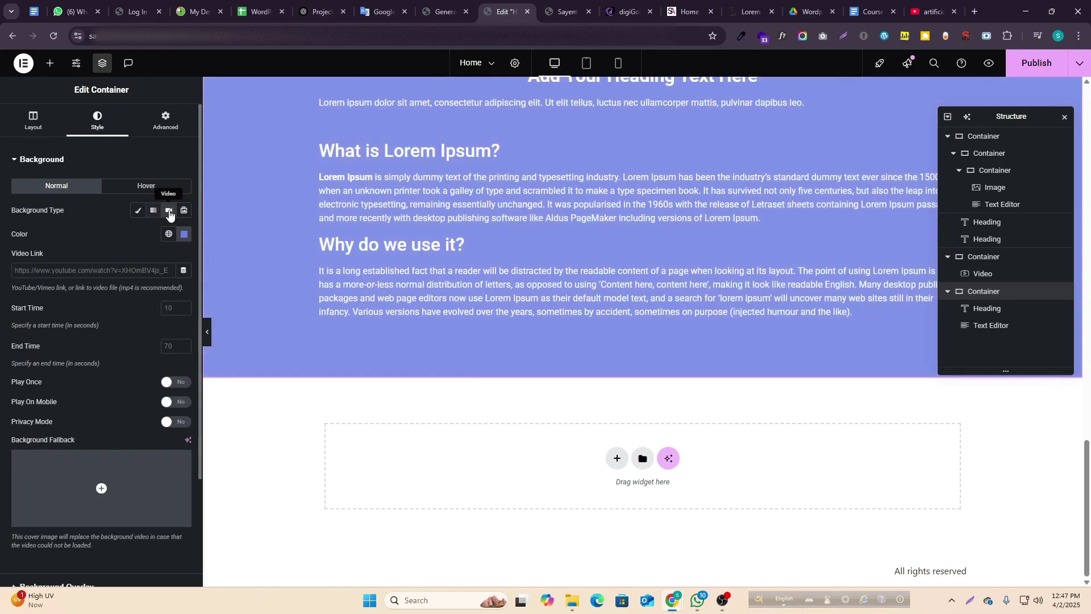
scroll(586, 262, "up", 2)
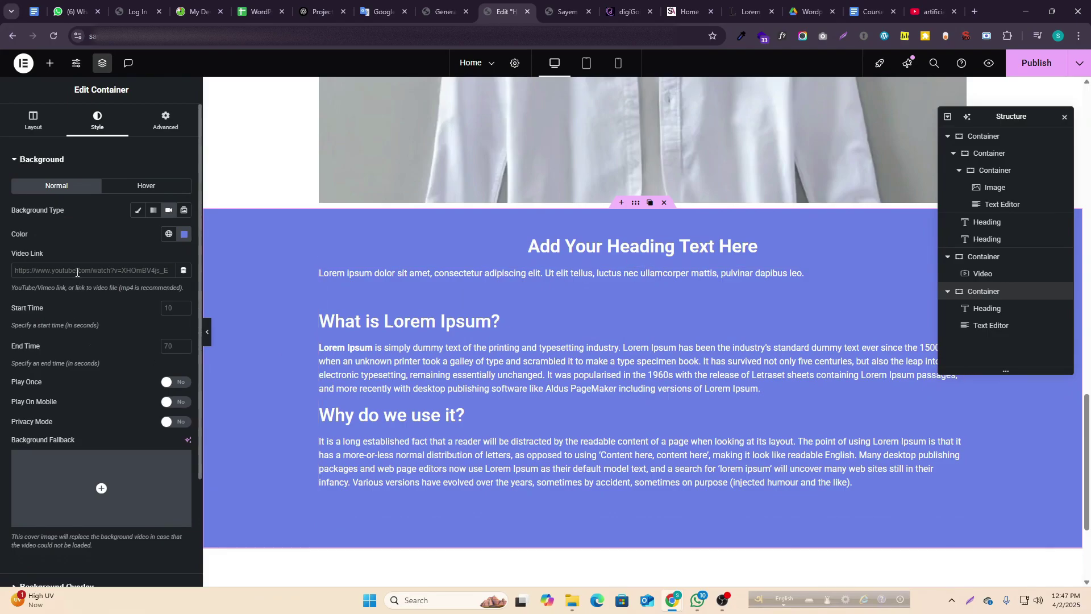
left_click(82, 271)
key("super+v")
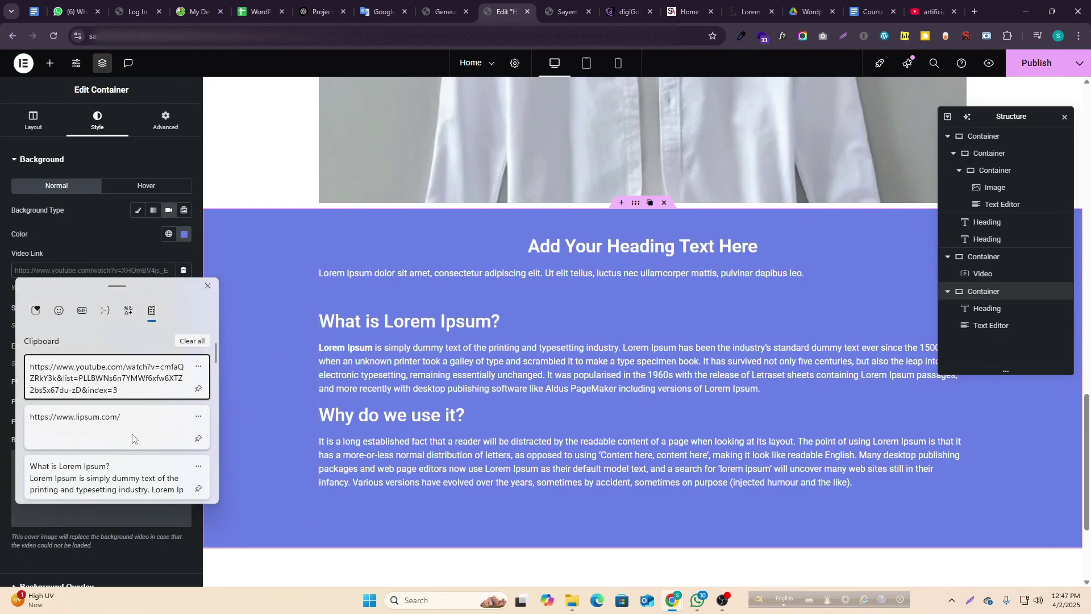
scroll(101, 438, "down", 5)
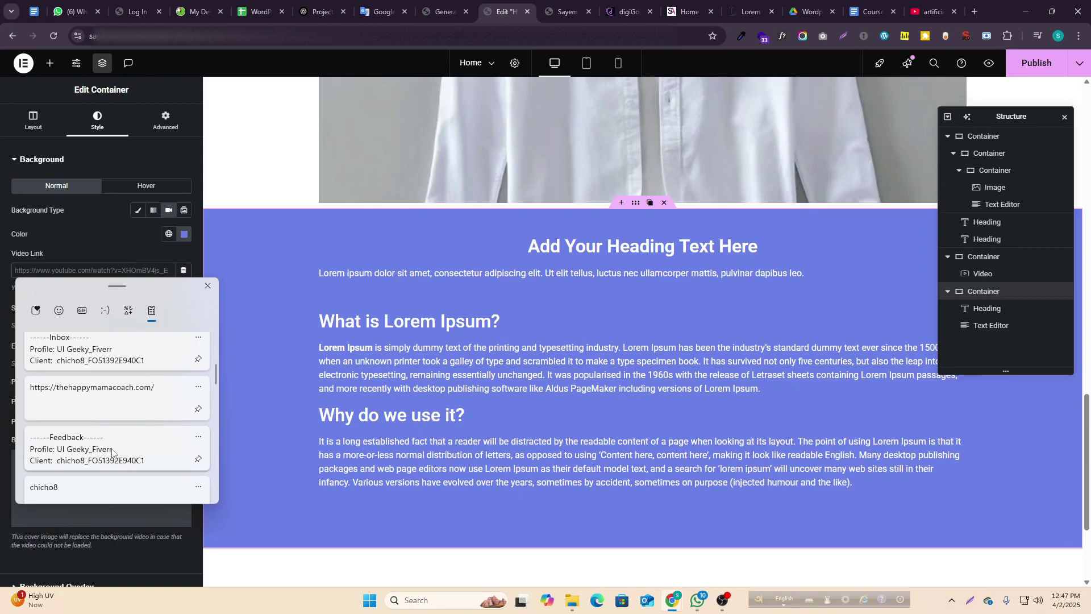
scroll(114, 455, "down", 3)
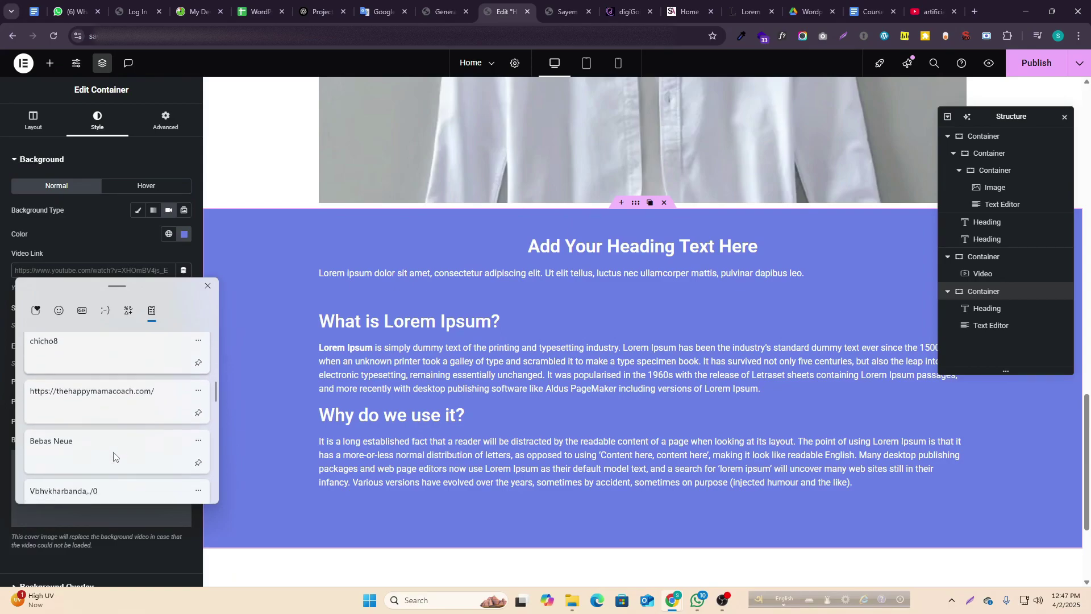
- Copy the URL of the open YouTube artificial intelligence footage and paste it as the container's background video link
left_click(945, 7)
left_click(945, 7)
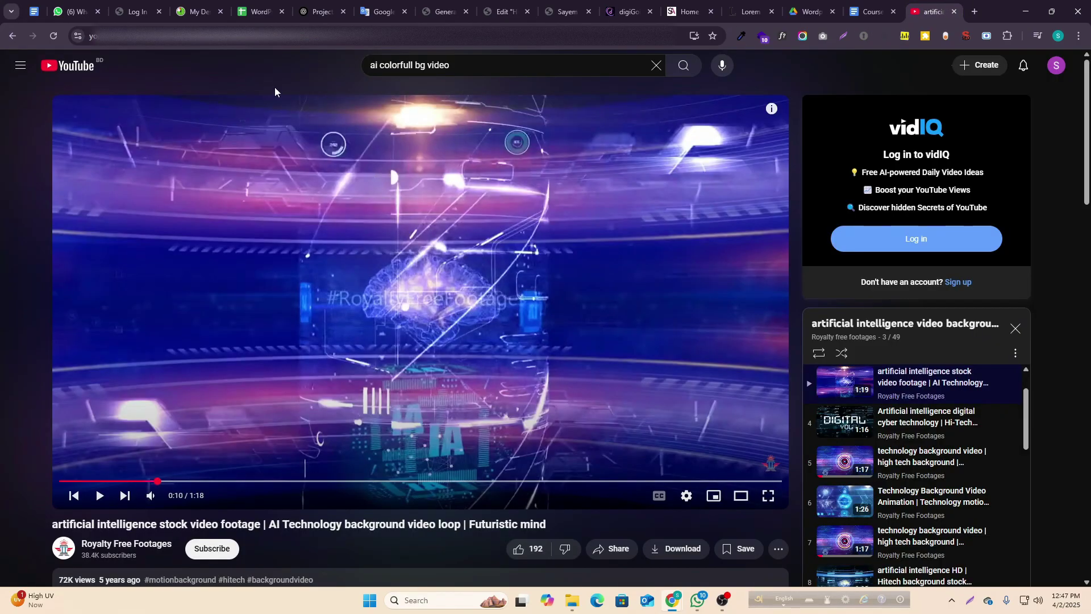
key("ctrl+l")
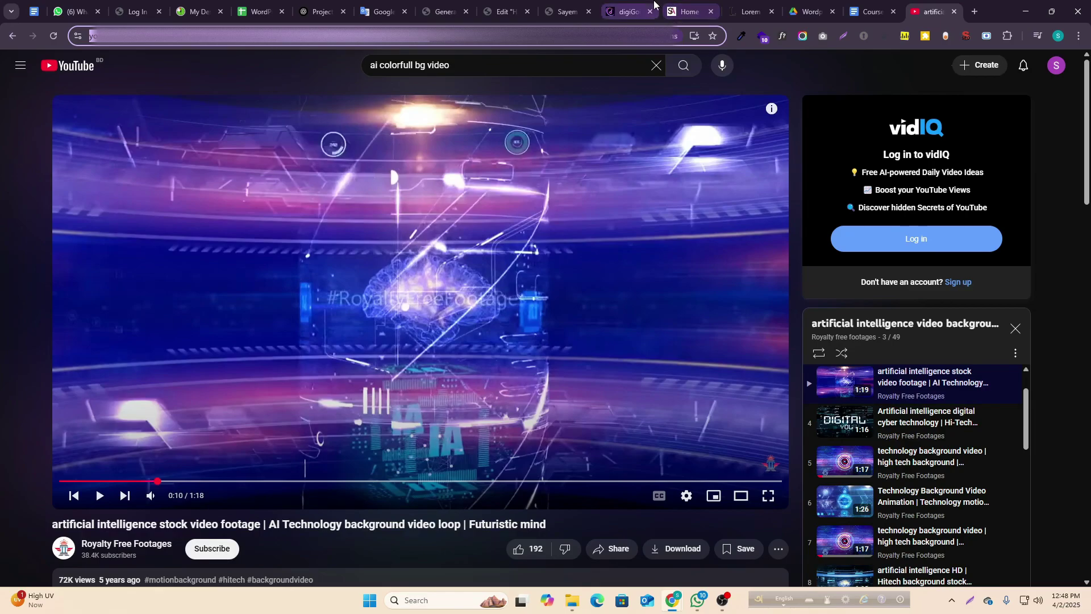
left_click(502, 11)
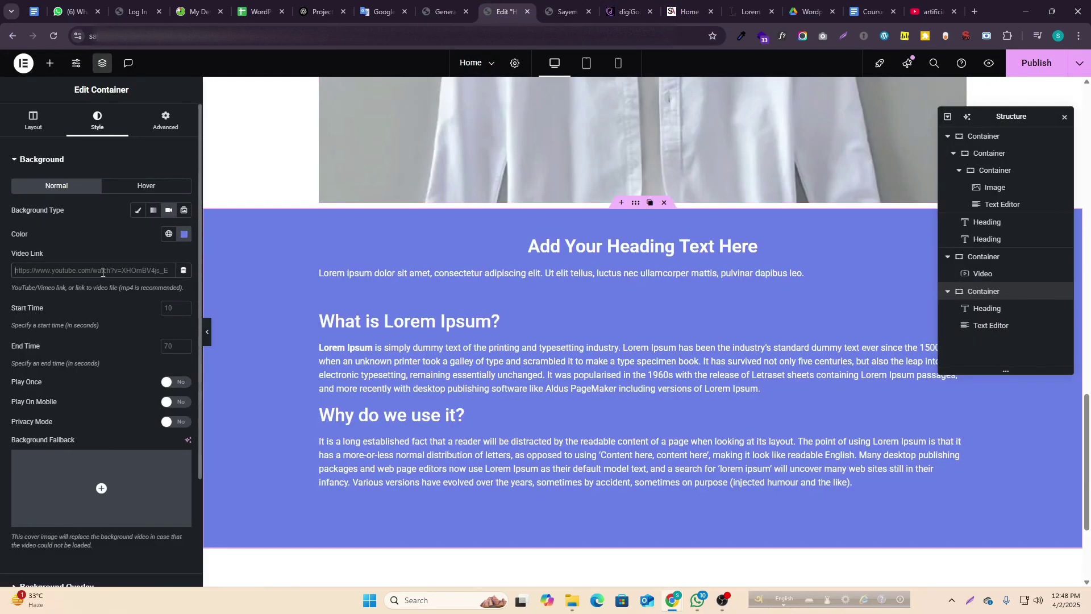
left_click(102, 271)
key("ctrl+v")
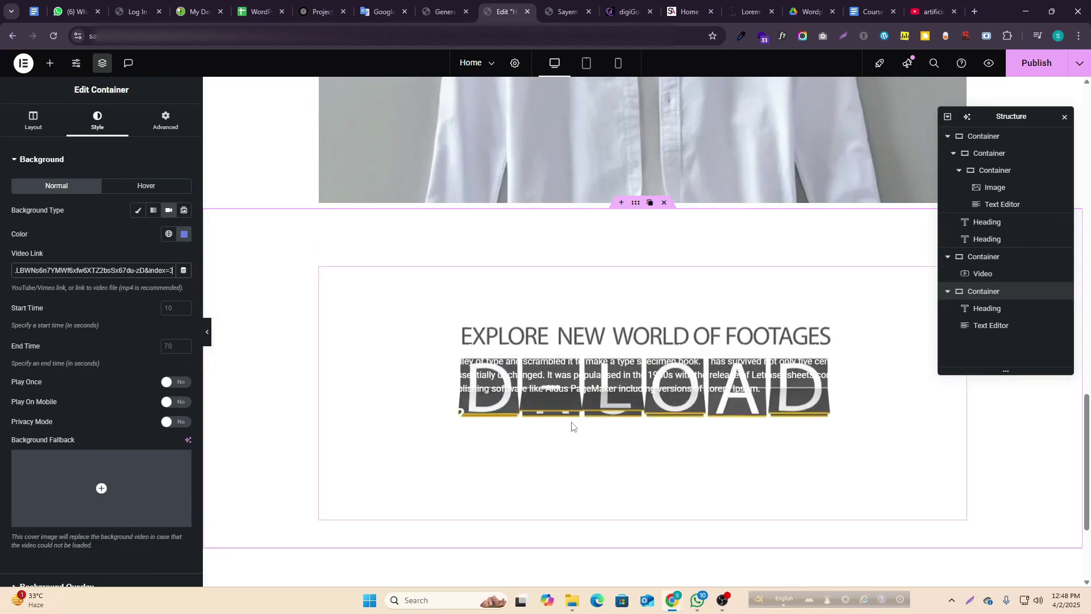
- Set the background video's start time to 6 seconds and use the GK logo from the media library as the background fallback image
left_click(170, 310)
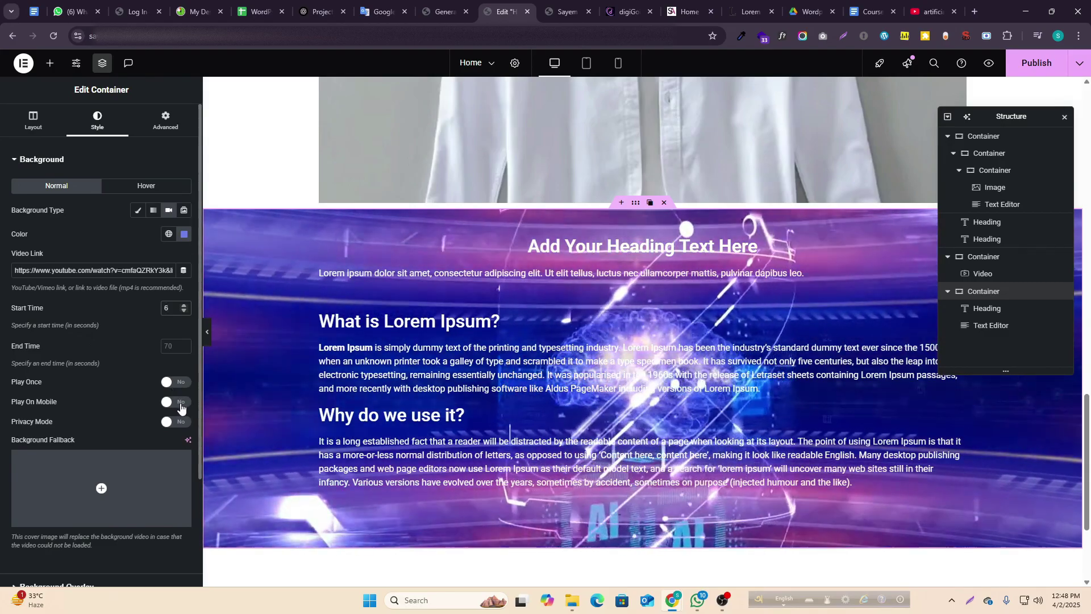
scroll(165, 437, "down", 3)
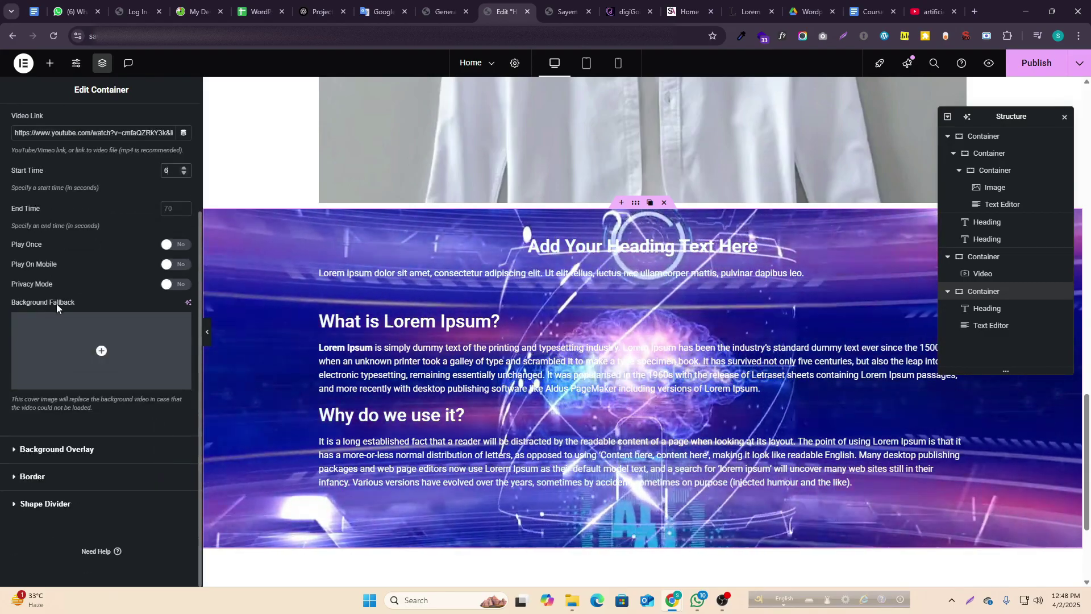
left_click(114, 349)
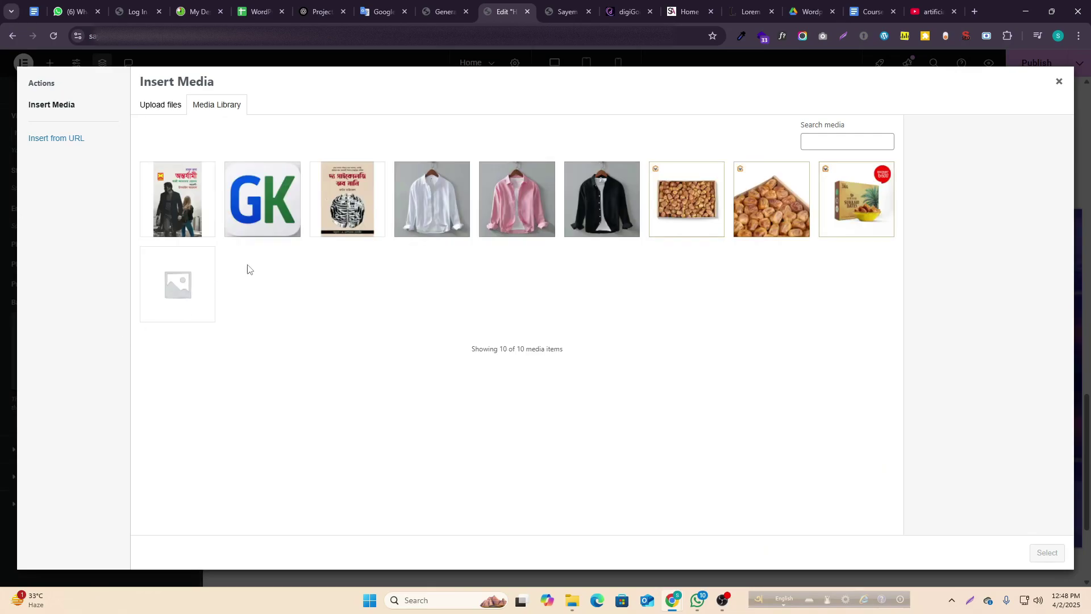
left_click(273, 214)
left_click(1047, 554)
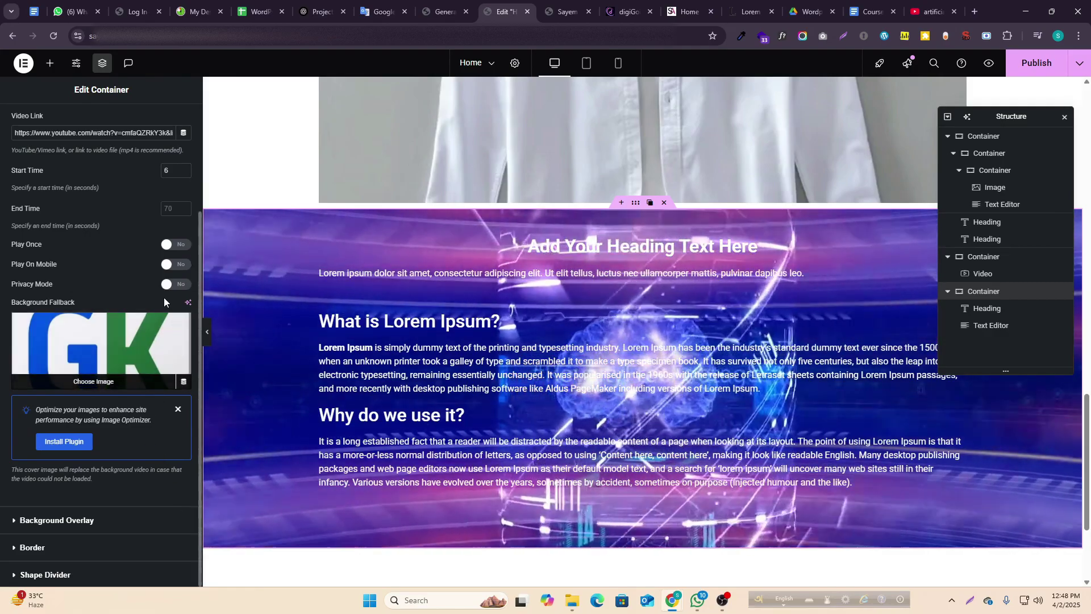
- Add a solid color background overlay to the container and make it black, #000000
scroll(105, 312, "up", 1)
scroll(118, 452, "down", 2)
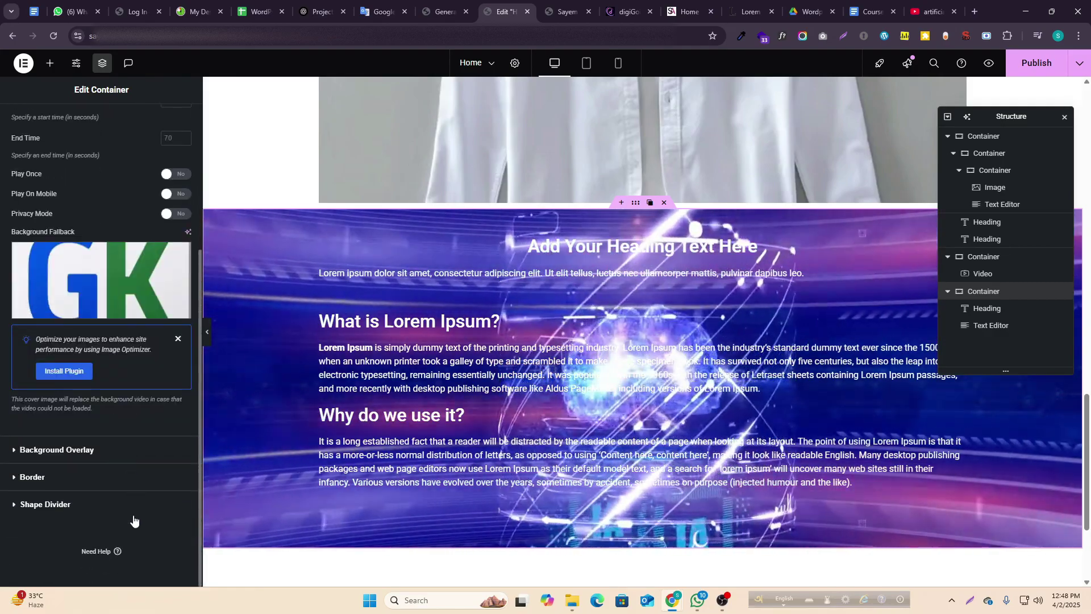
left_click(90, 459)
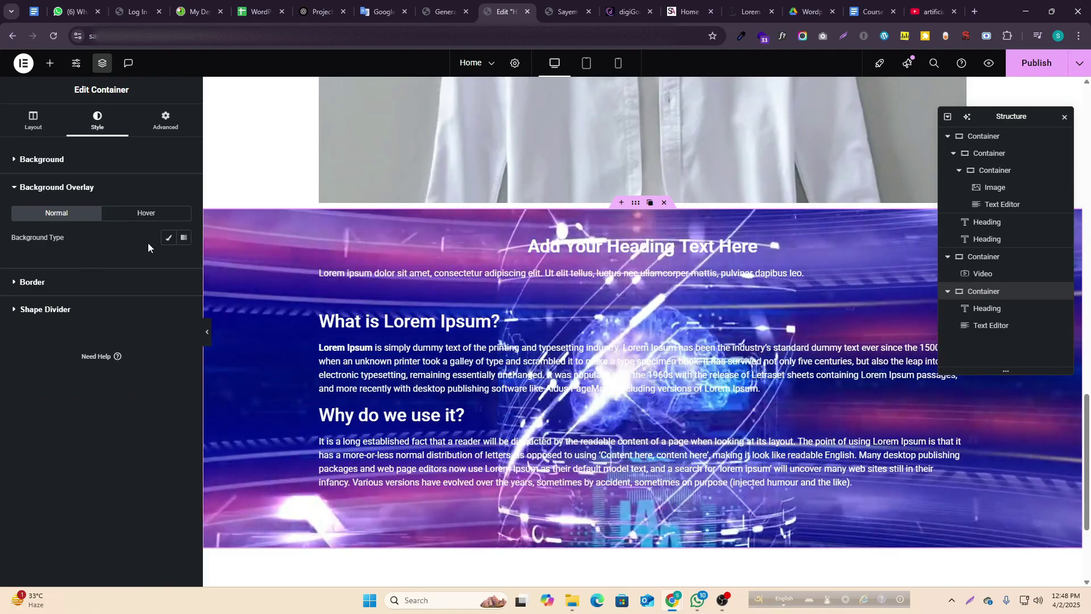
left_click(168, 237)
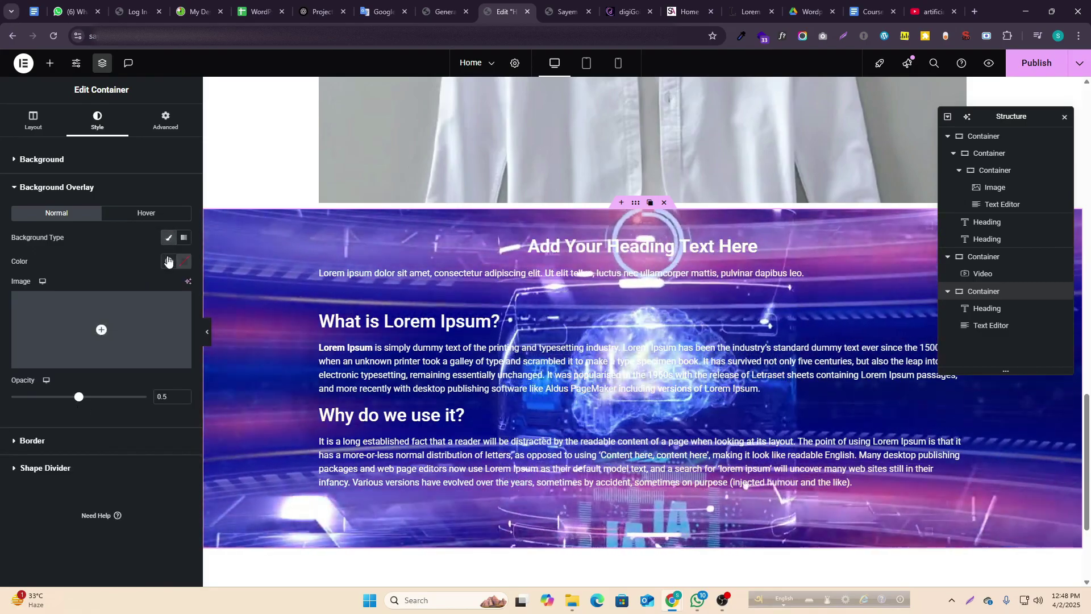
left_click(169, 261)
left_click(105, 316)
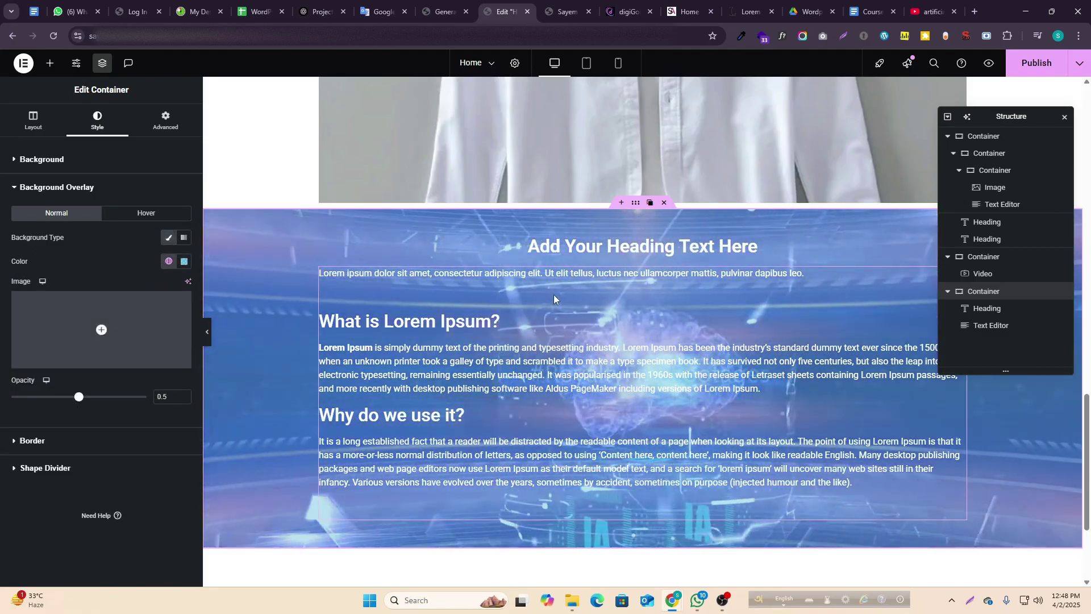
left_click(167, 261)
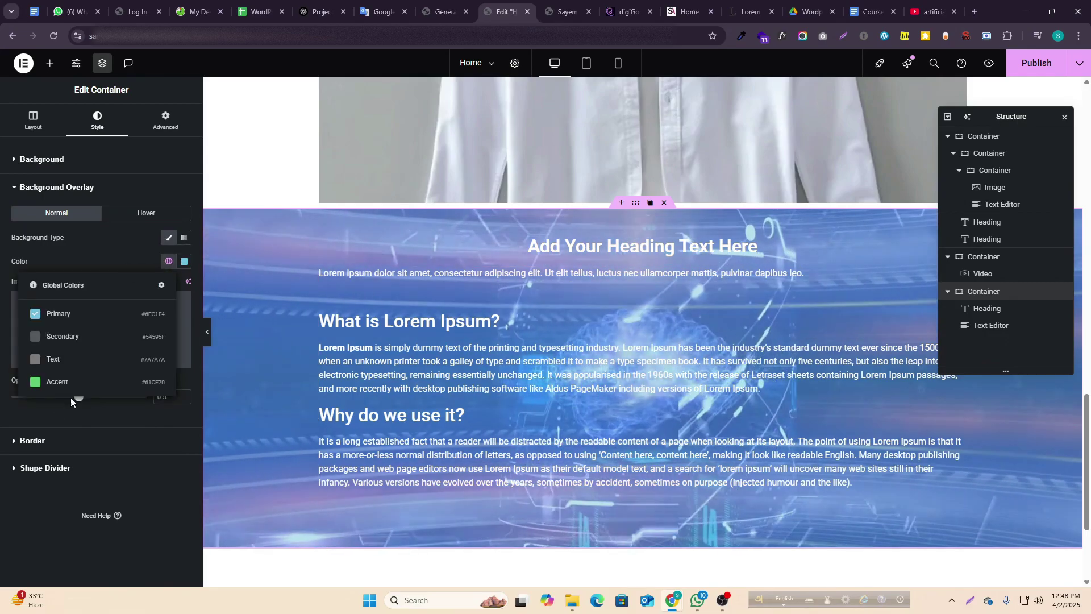
left_click(183, 262)
left_click_drag(164, 381, 166, 392)
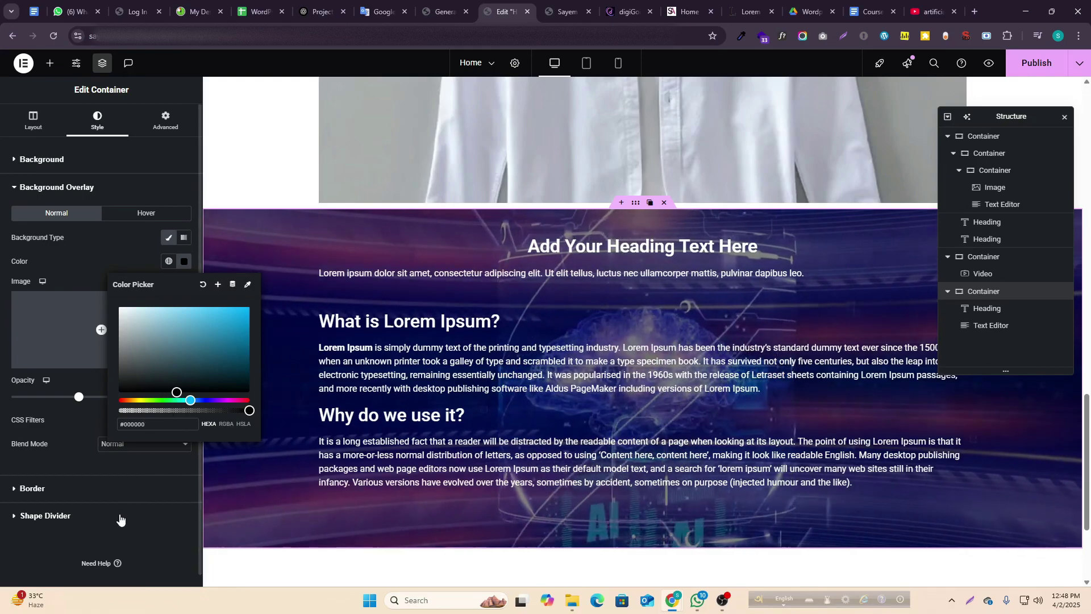
- Lower the background overlay's opacity to 0.2
left_click(81, 400)
left_click_drag(99, 403, 161, 412)
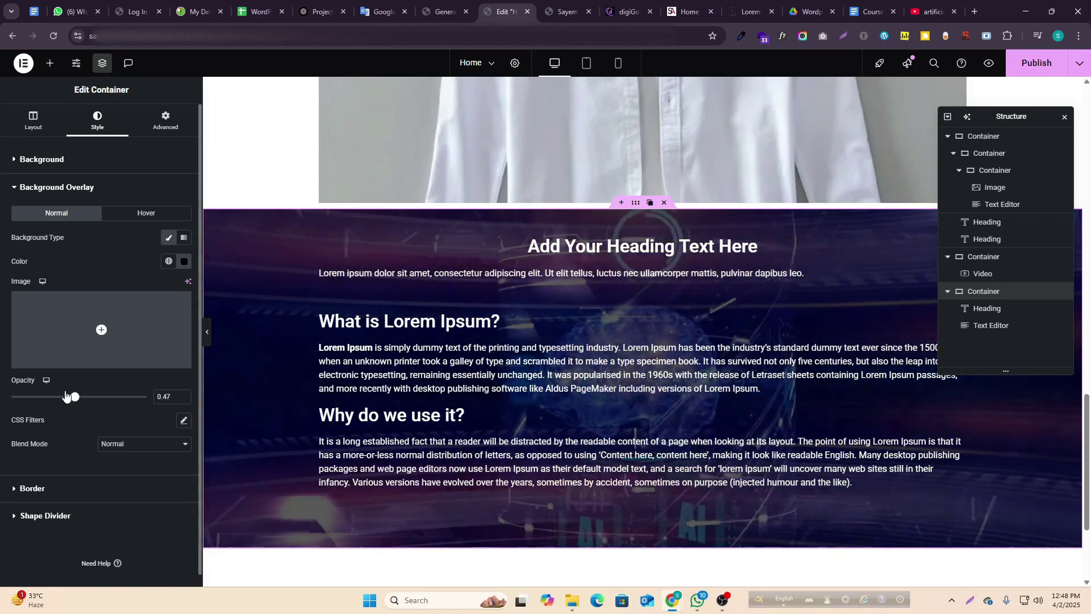
left_click(74, 397)
mouse_move(81, 401)
left_mouse_down()
mouse_move(25, 405)
mouse_move(68, 416)
left_mouse_up()
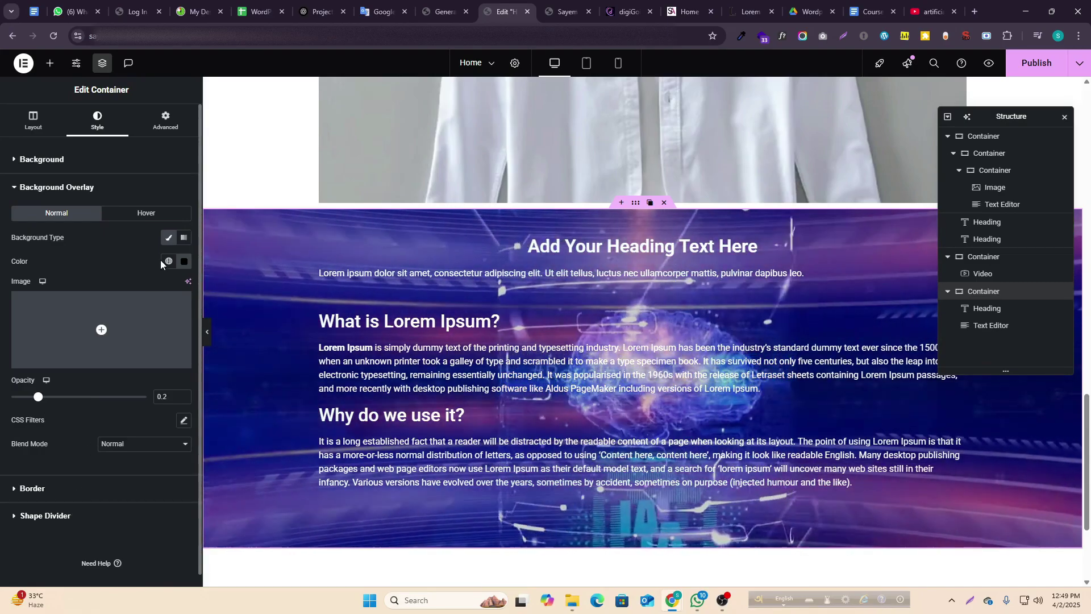
- Add a classic background overlay for the container's hover state and colour it red, #FF0000
left_click(139, 213)
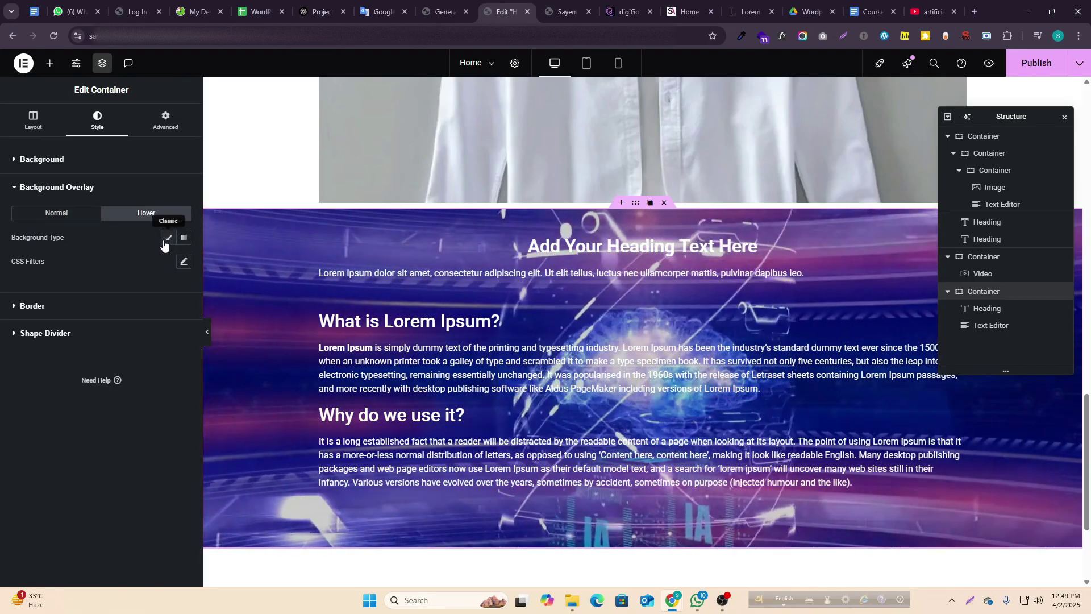
left_click(167, 239)
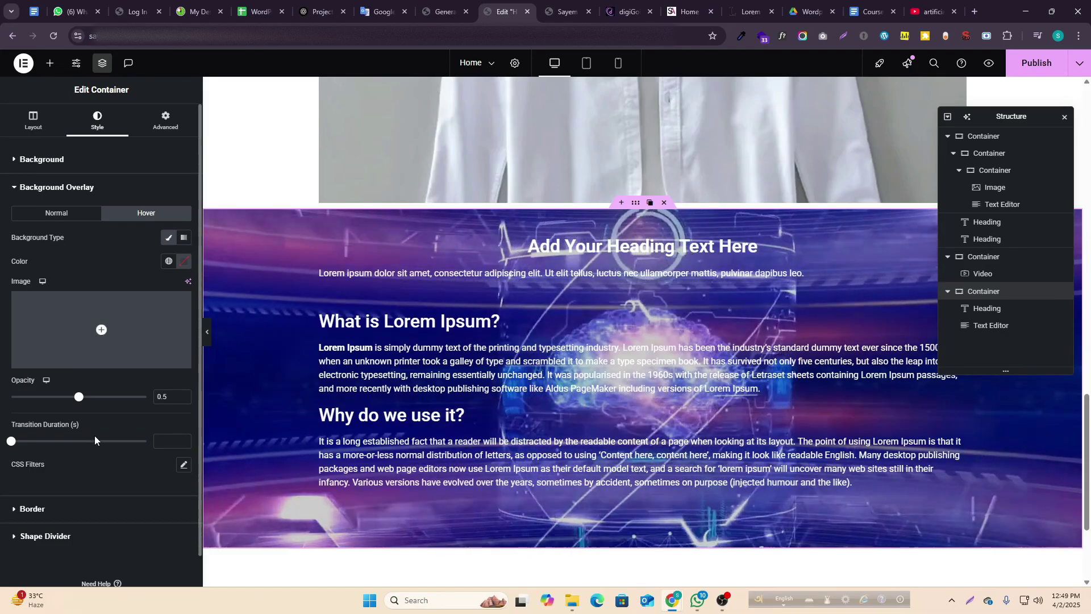
left_click(183, 260)
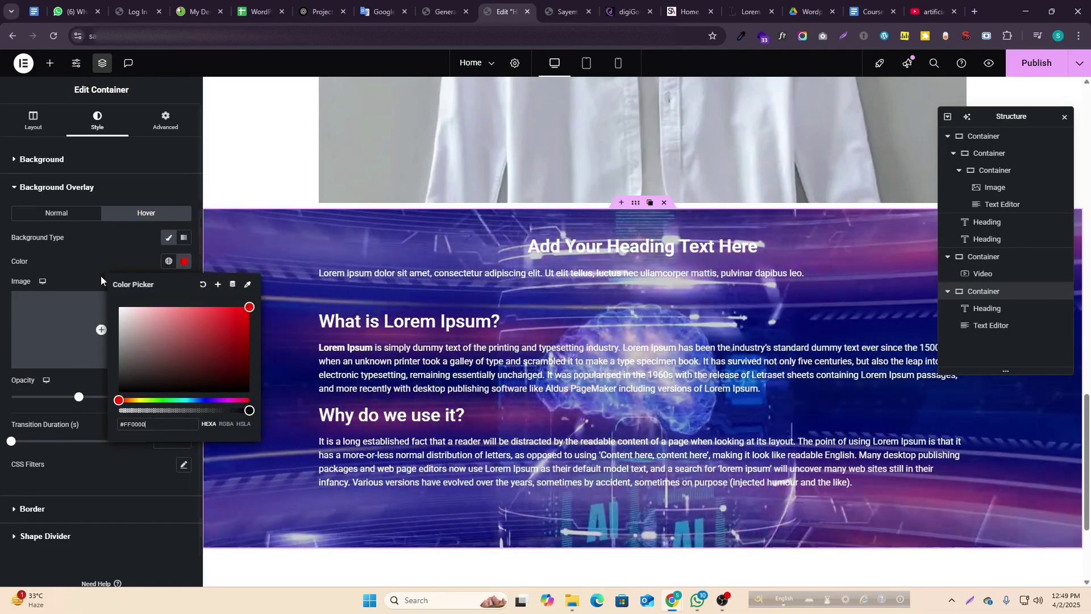
type("#FF0000")
left_click(103, 281)
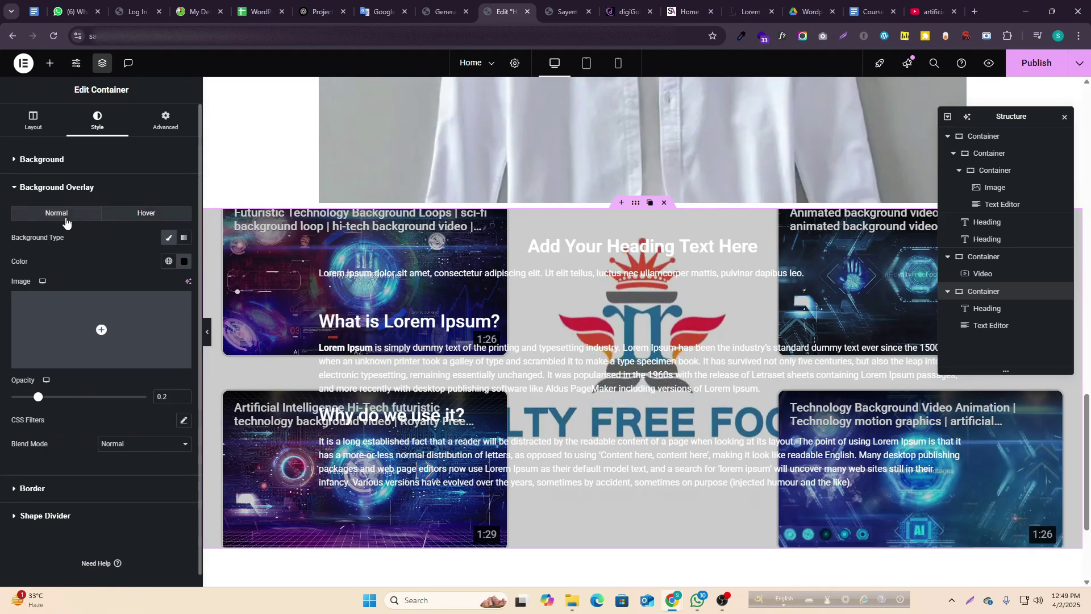
scroll(80, 381, "down", 1)
scroll(94, 418, "up", 1)
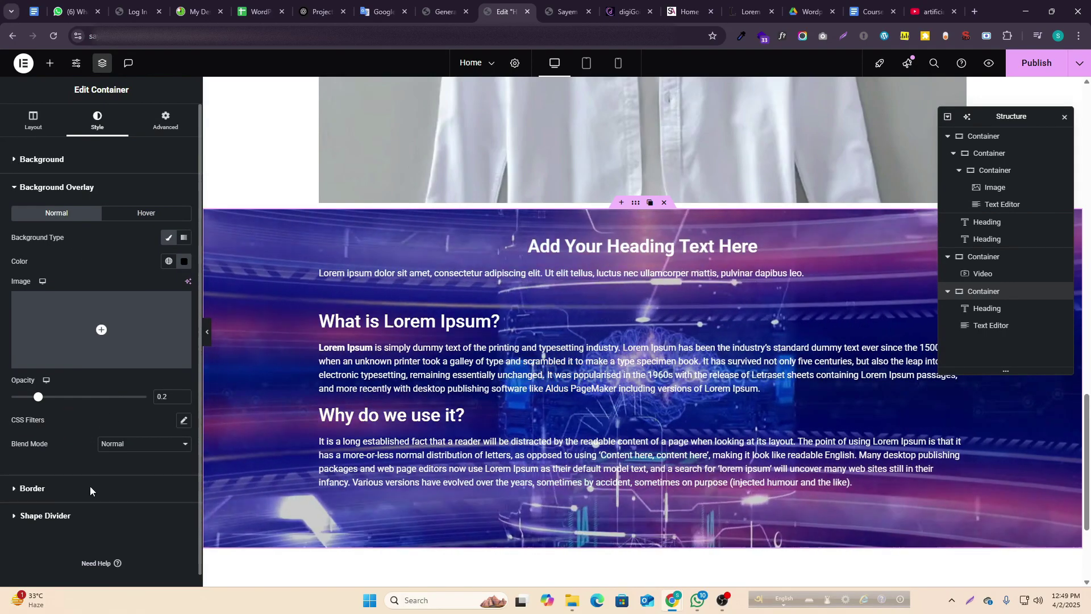
- Add a Drops shape divider to the top edge of the container
left_click(90, 490)
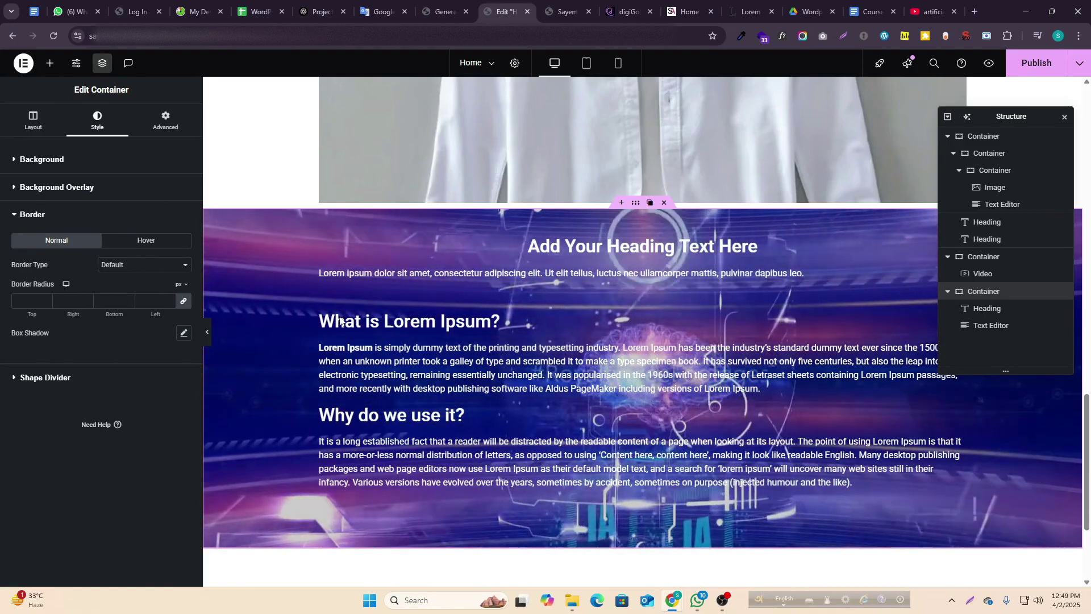
left_click(102, 377)
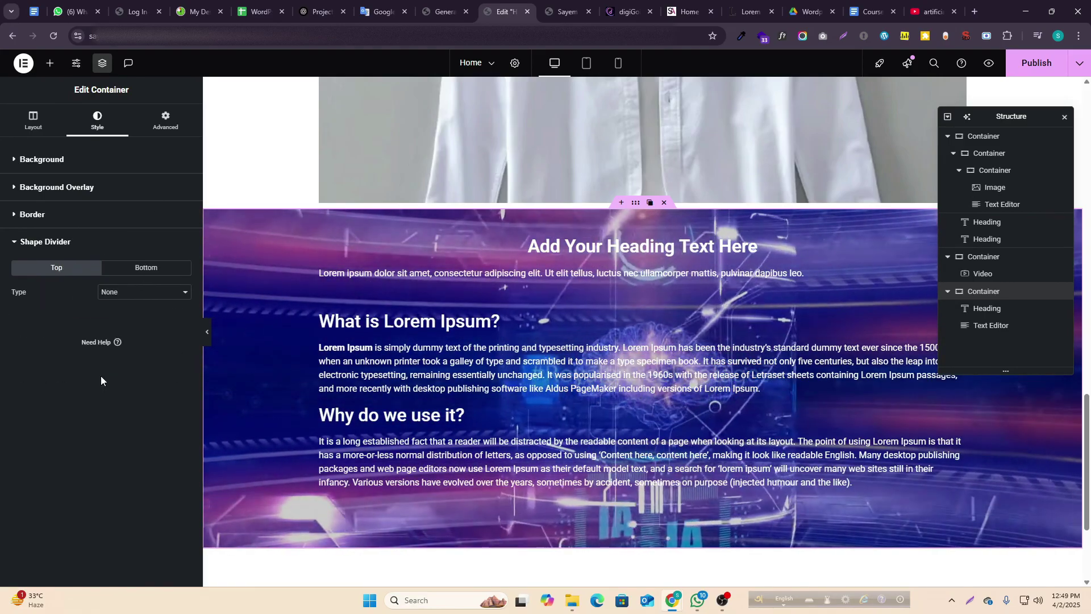
left_click(147, 291)
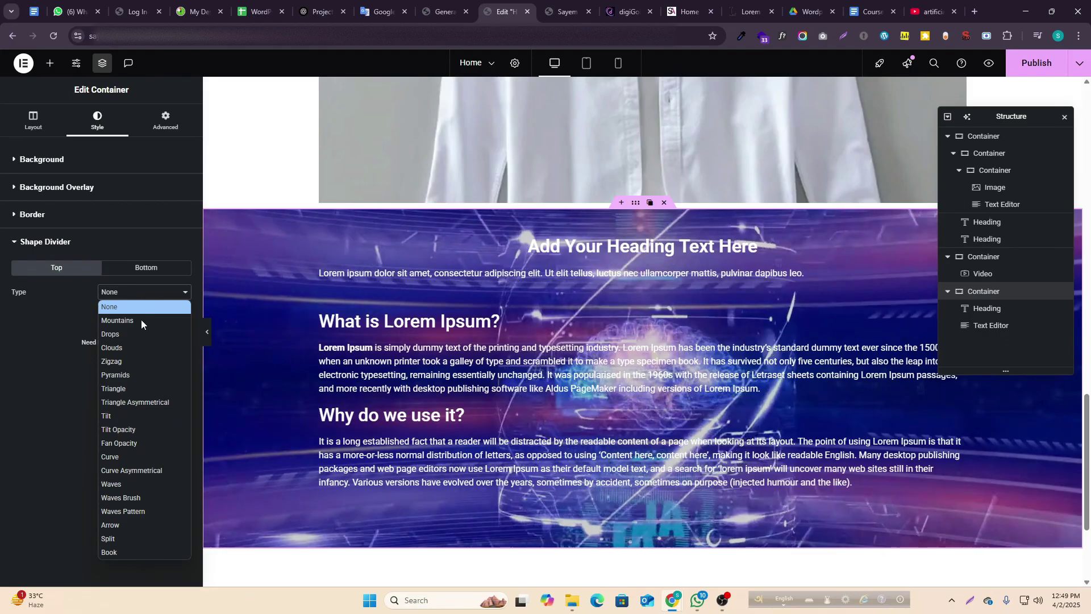
left_click(142, 332)
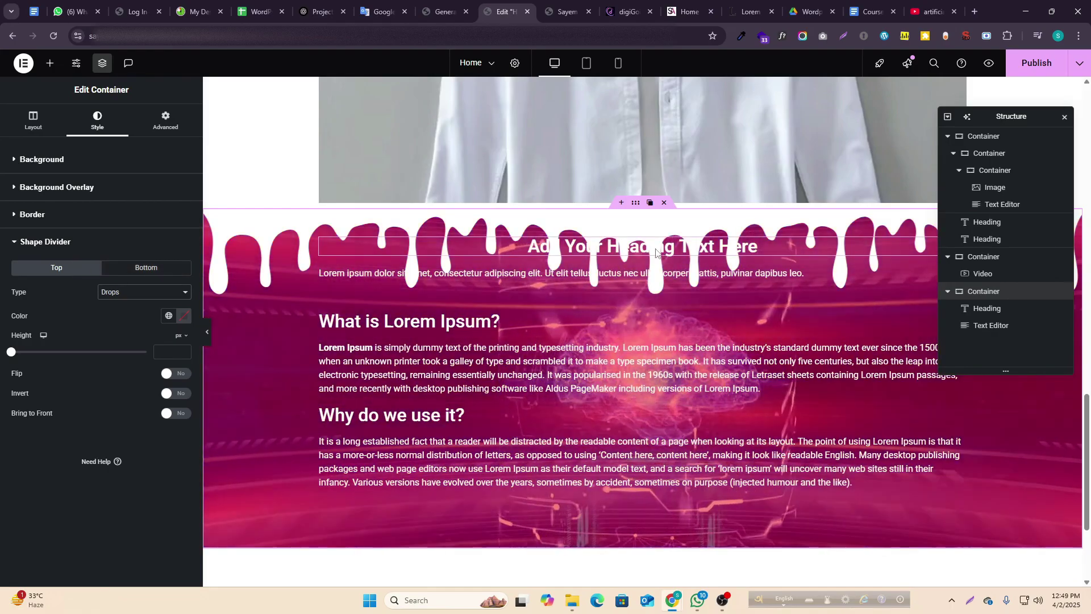
- Try the Drops, Tilt and Curve shapes for the container's bottom divider
left_click(147, 269)
left_click(146, 292)
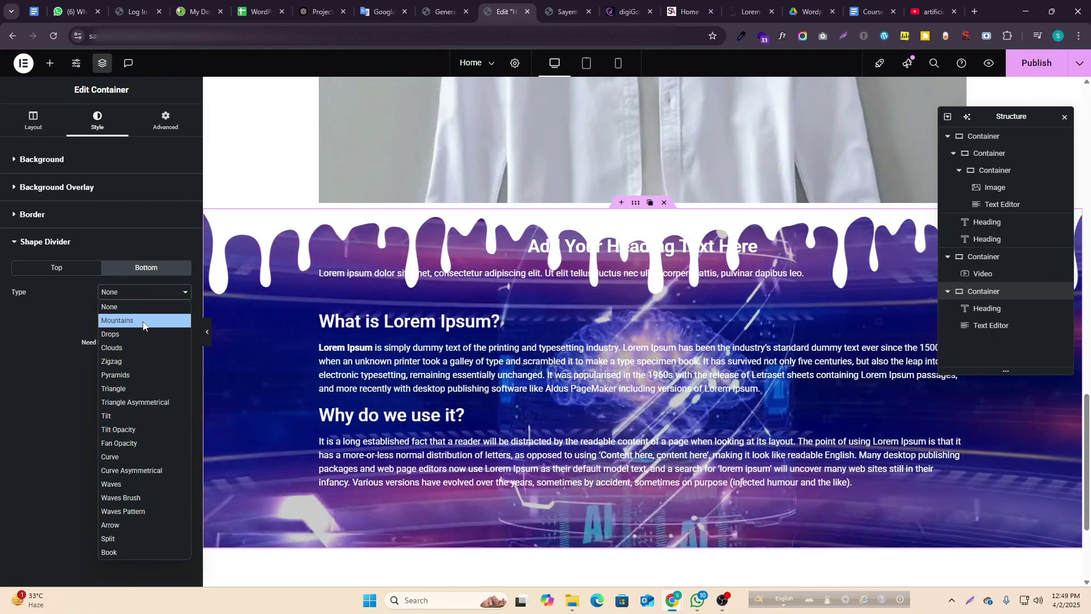
left_click(136, 334)
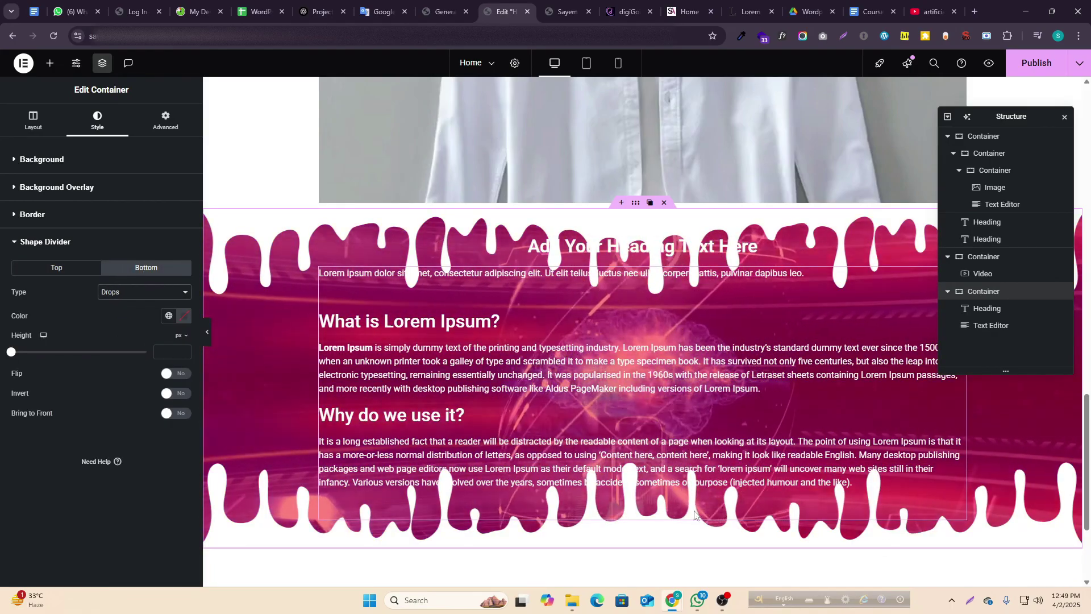
left_click(143, 292)
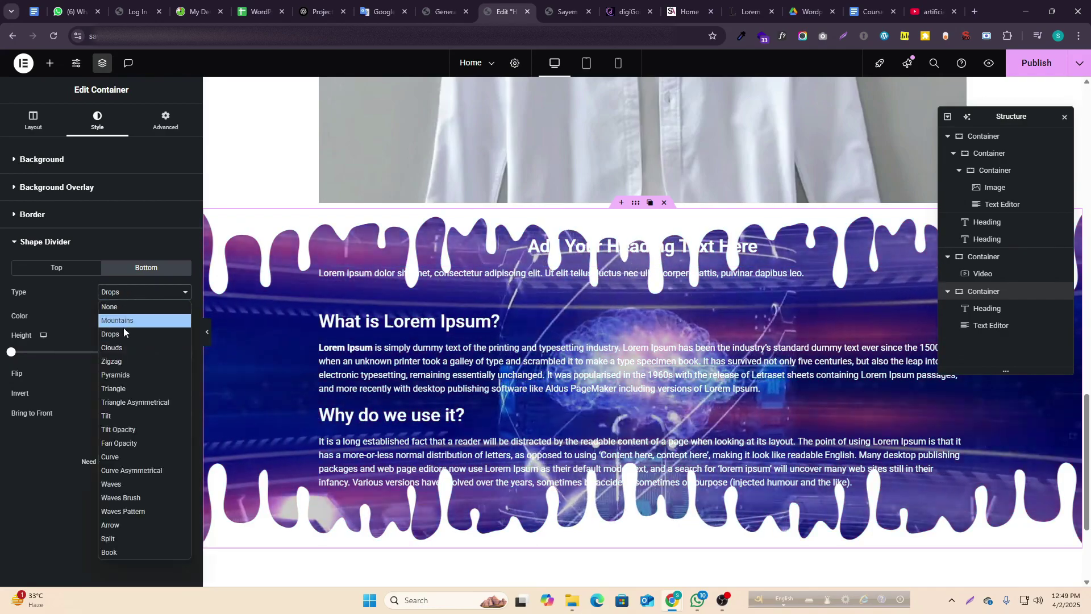
left_click(110, 416)
left_click(136, 292)
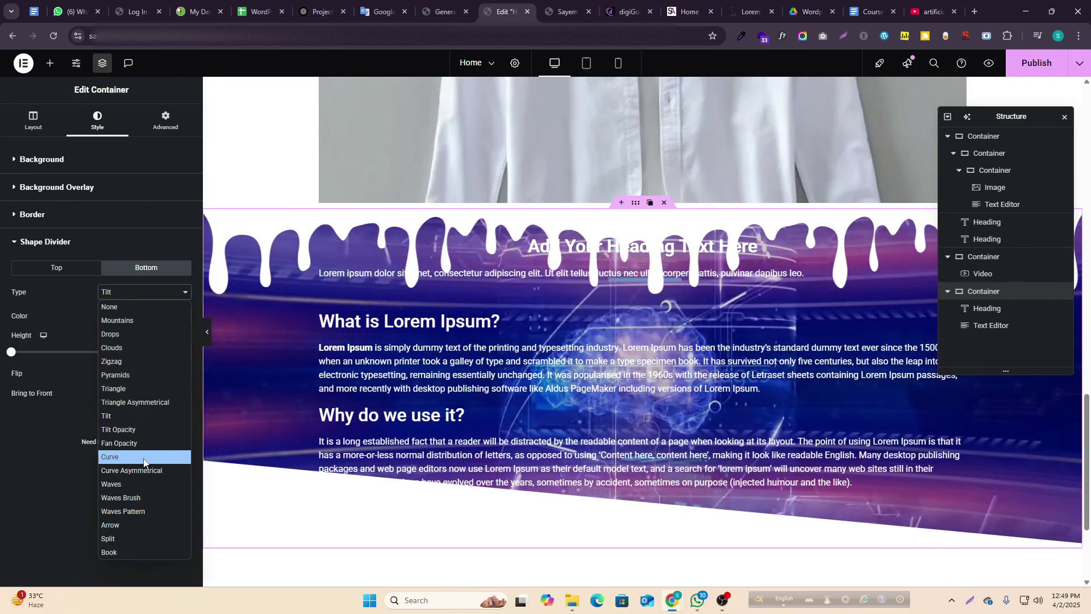
left_click(142, 458)
- Set the container's bottom shape divider to Waves Pattern, with a width of 216% and a height of 13 px
left_click(136, 292)
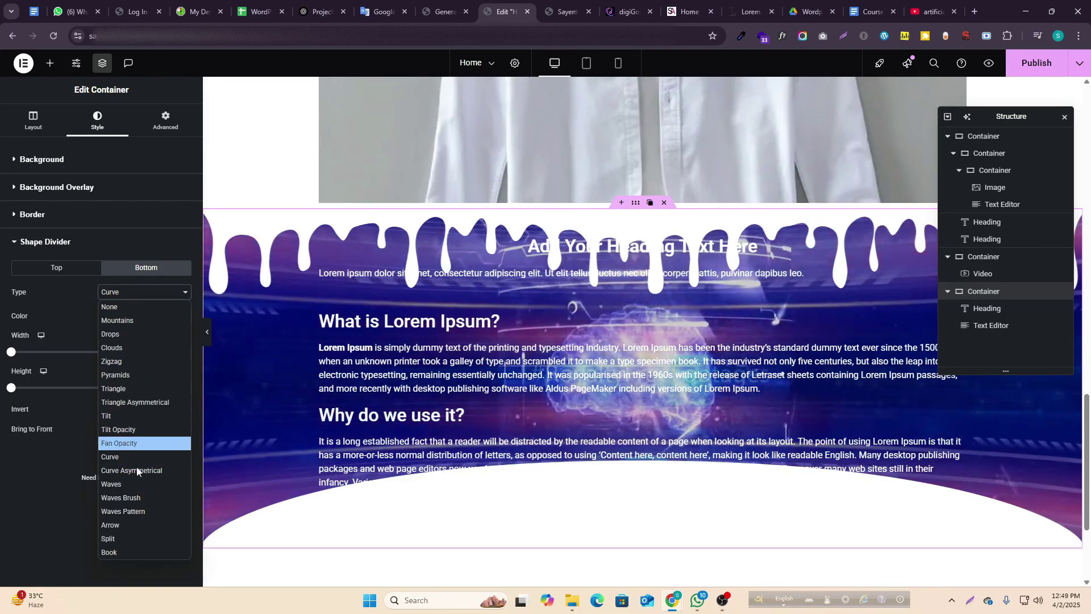
left_click(130, 511)
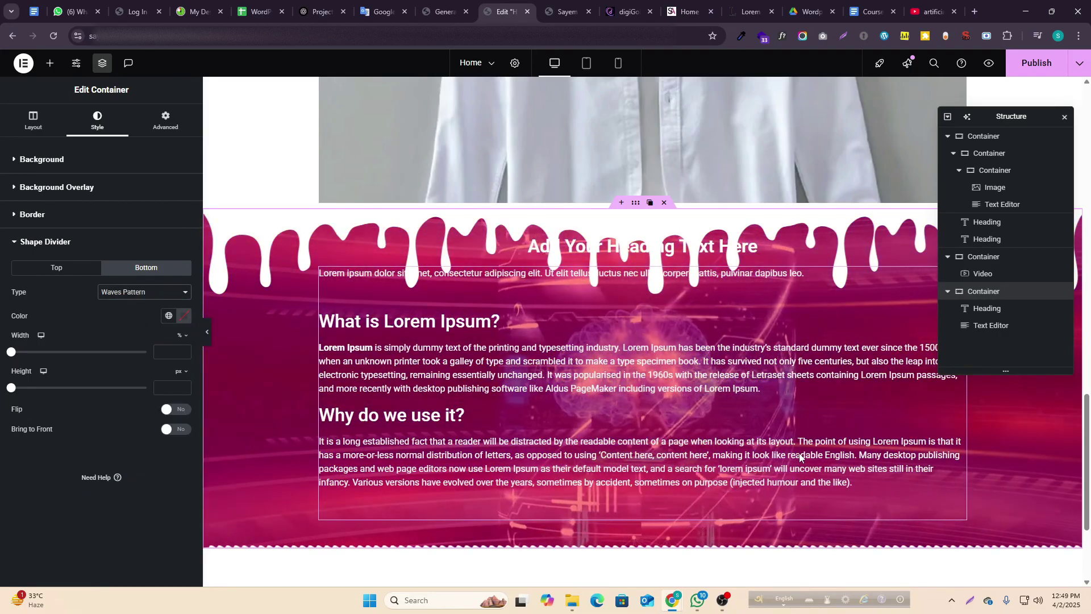
scroll(799, 458, "down", 3)
scroll(909, 466, "up", 4)
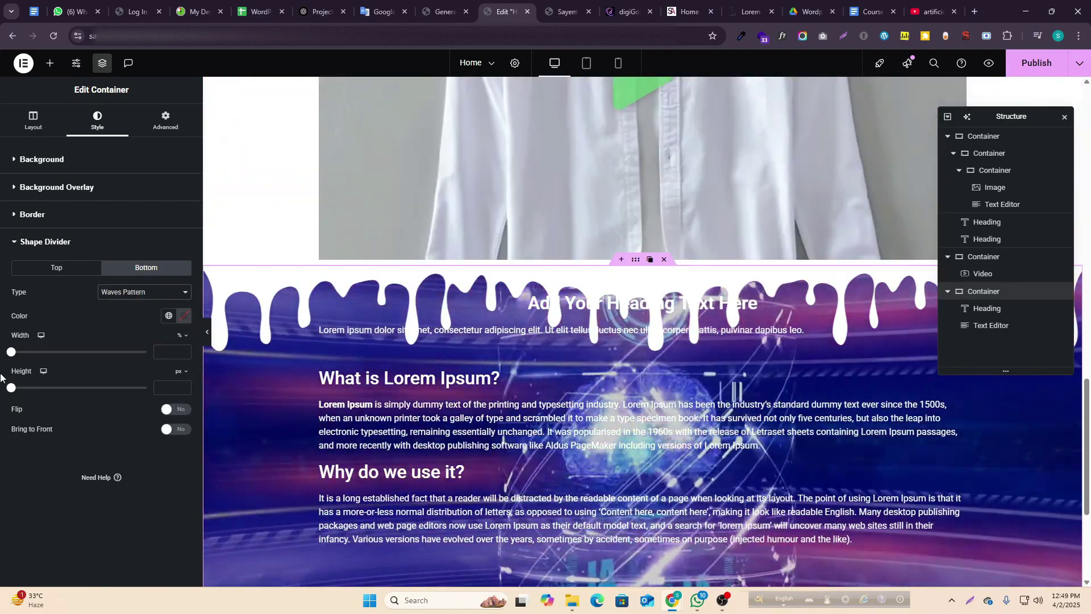
mouse_move(12, 352)
left_mouse_down()
mouse_move(171, 370)
mouse_move(5, 359)
mouse_move(57, 370)
mouse_move(89, 353)
left_mouse_up()
mouse_move(14, 390)
left_mouse_down()
mouse_move(59, 390)
mouse_move(14, 389)
left_mouse_up()
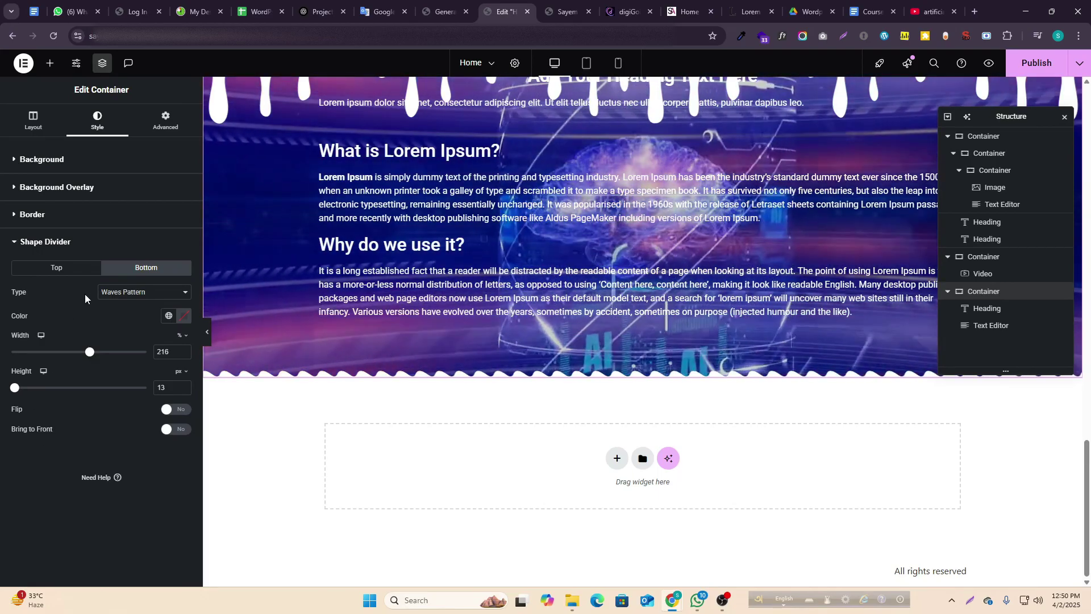
- Examine the container's top shape divider and how both dividers look against the neighbouring sections of the page
left_click(56, 267)
scroll(742, 272, "up", 8)
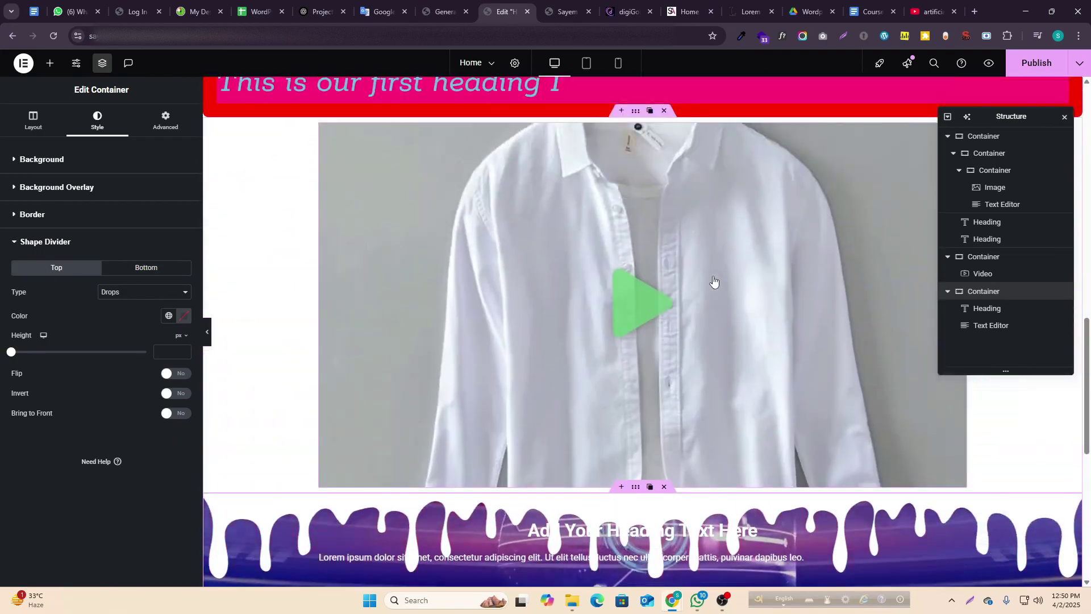
scroll(713, 281, "down", 7)
scroll(615, 384, "up", 6)
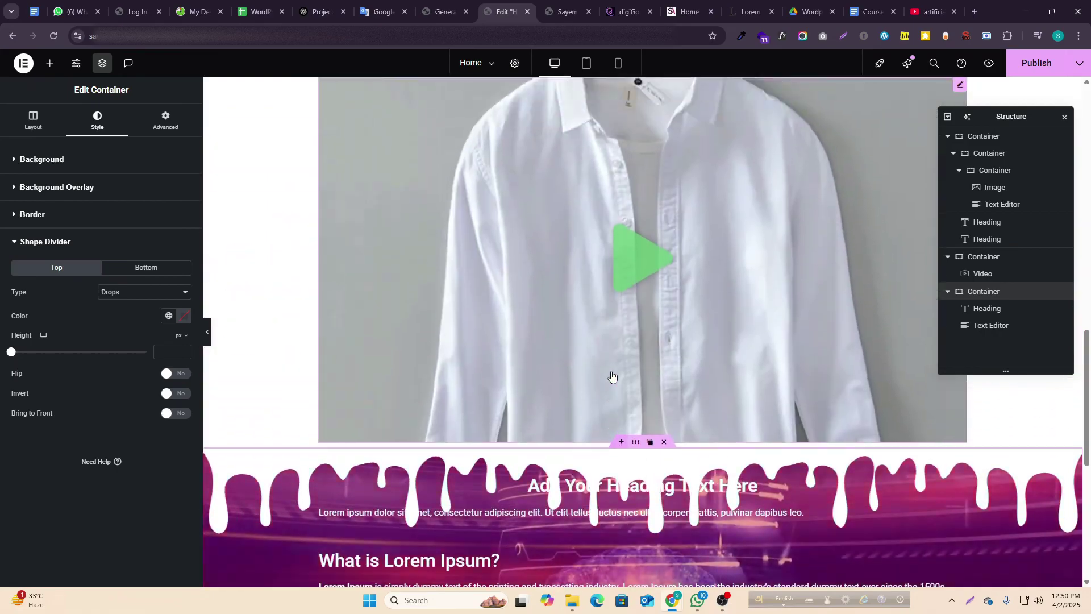
scroll(612, 380, "up", 10)
scroll(612, 398, "down", 8)
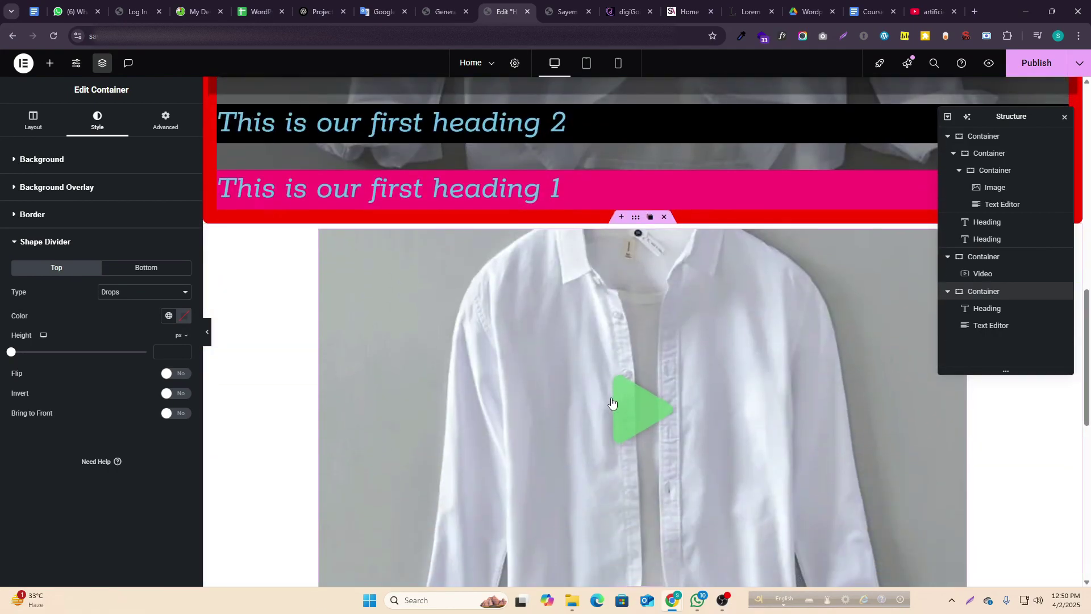
scroll(597, 381, "down", 8)
scroll(568, 352, "up", 12)
scroll(585, 375, "down", 6)
scroll(619, 412, "down", 2)
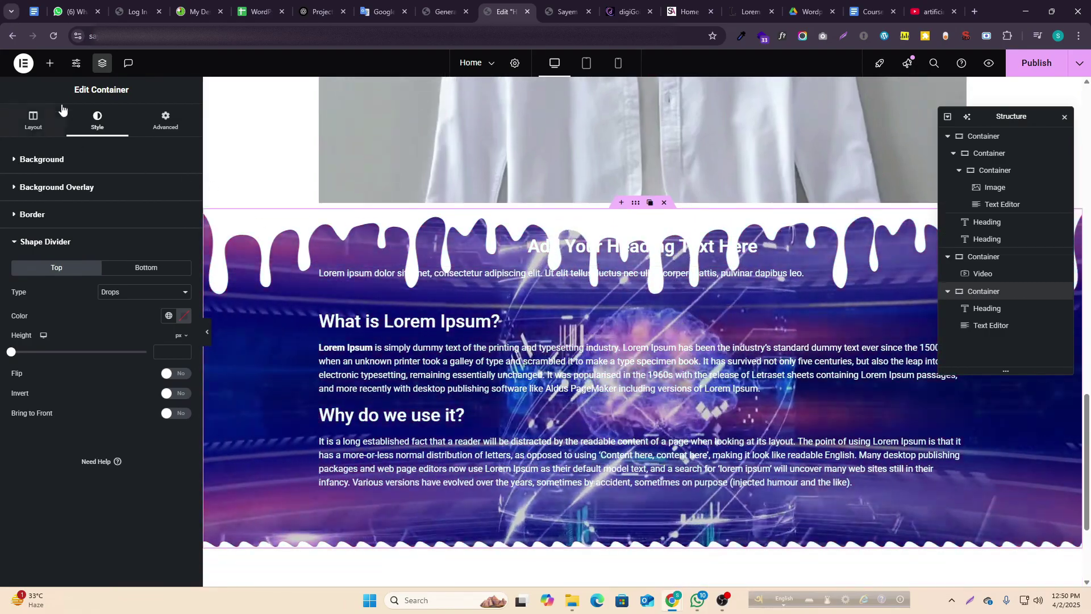
- Review the container's advanced and layout settings and the list of available widgets
left_click(166, 119)
scroll(119, 473, "down", 4)
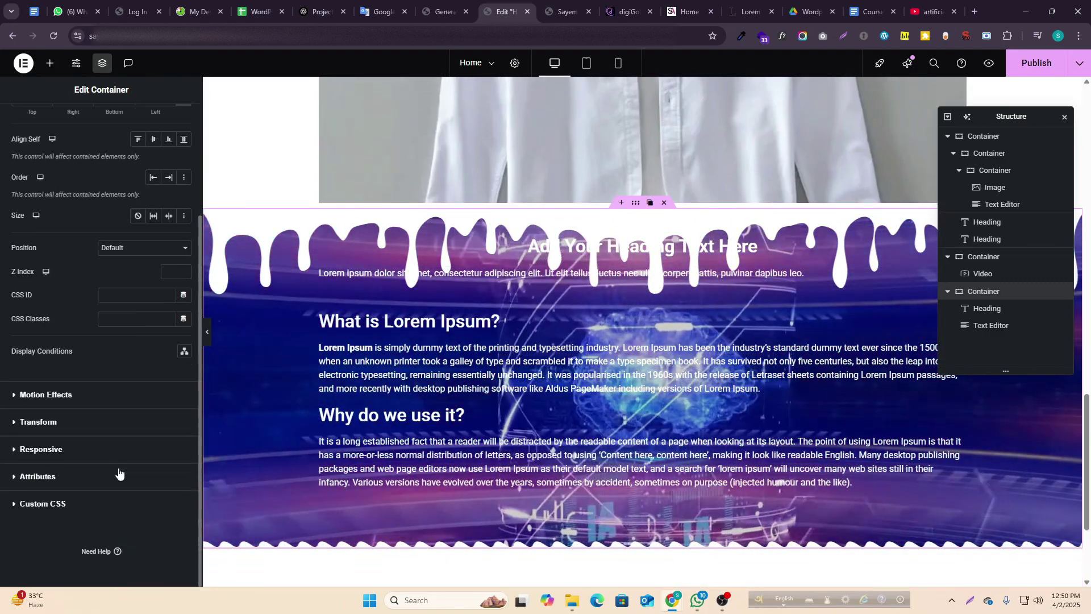
scroll(119, 472, "up", 4)
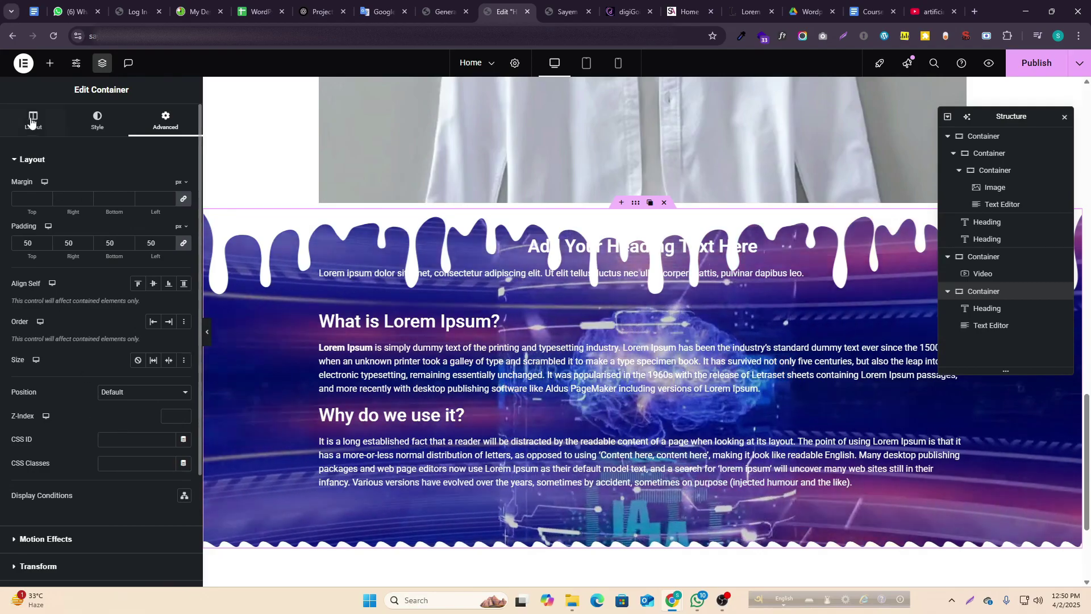
left_click(33, 122)
scroll(682, 347, "down", 3)
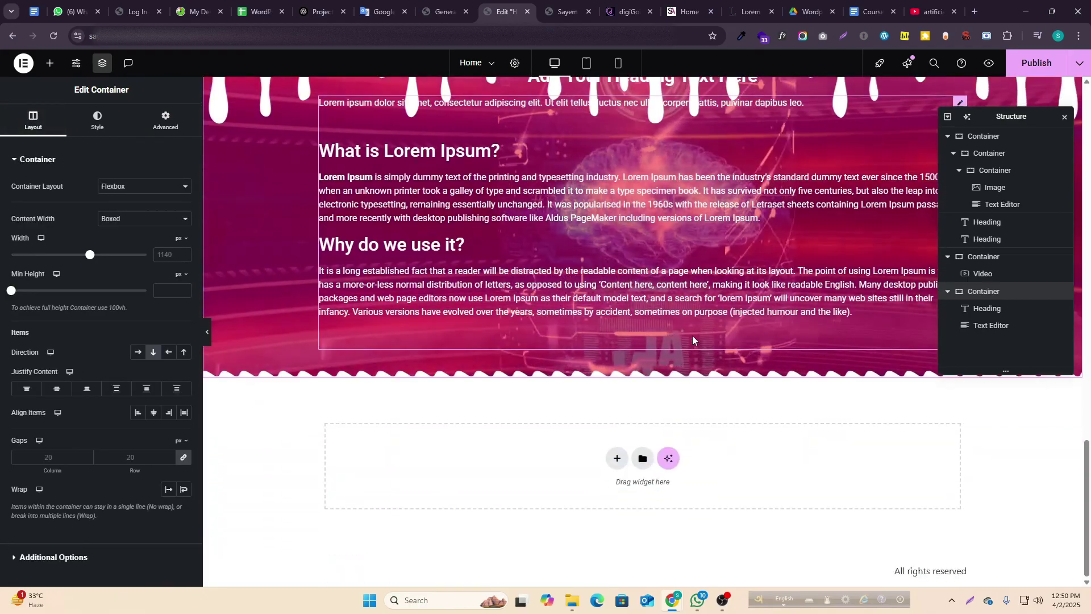
left_click(50, 63)
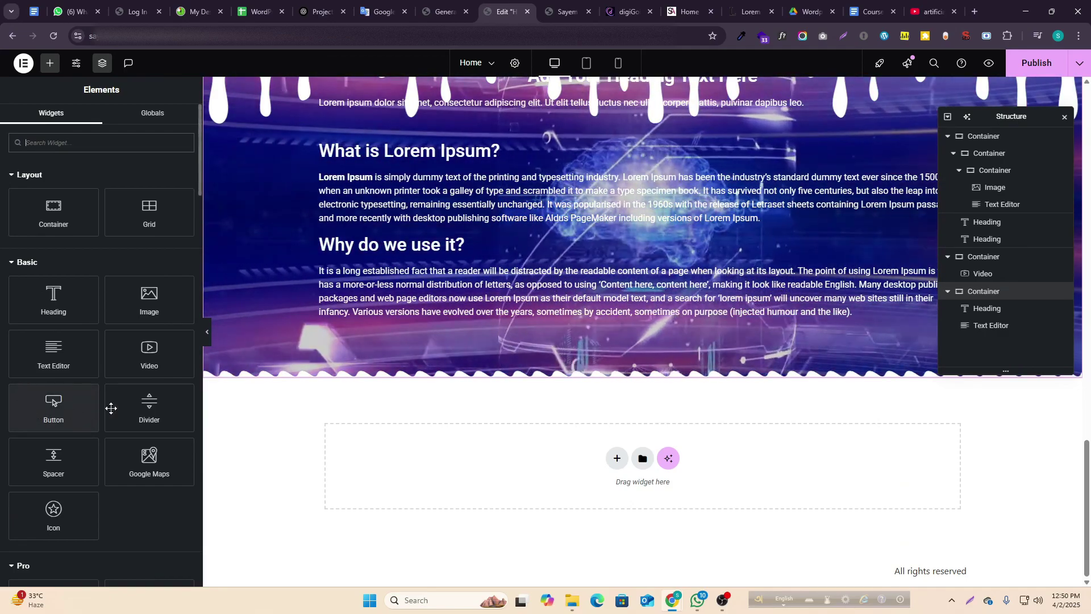
scroll(651, 174, "up", 2)
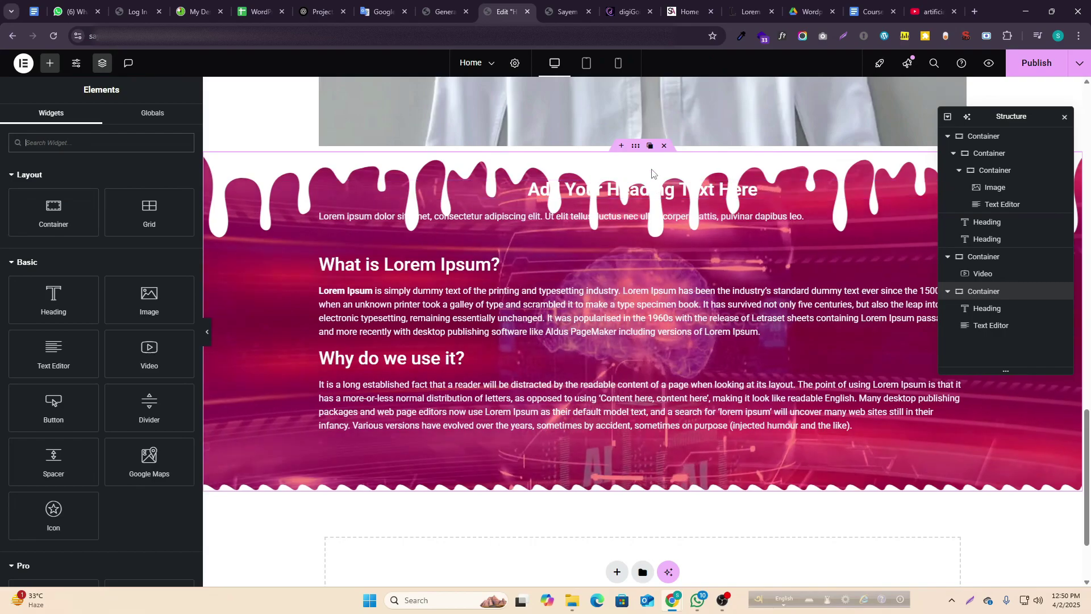
- Change the background type of the container with the shape dividers from video to slideshow
left_click(635, 147)
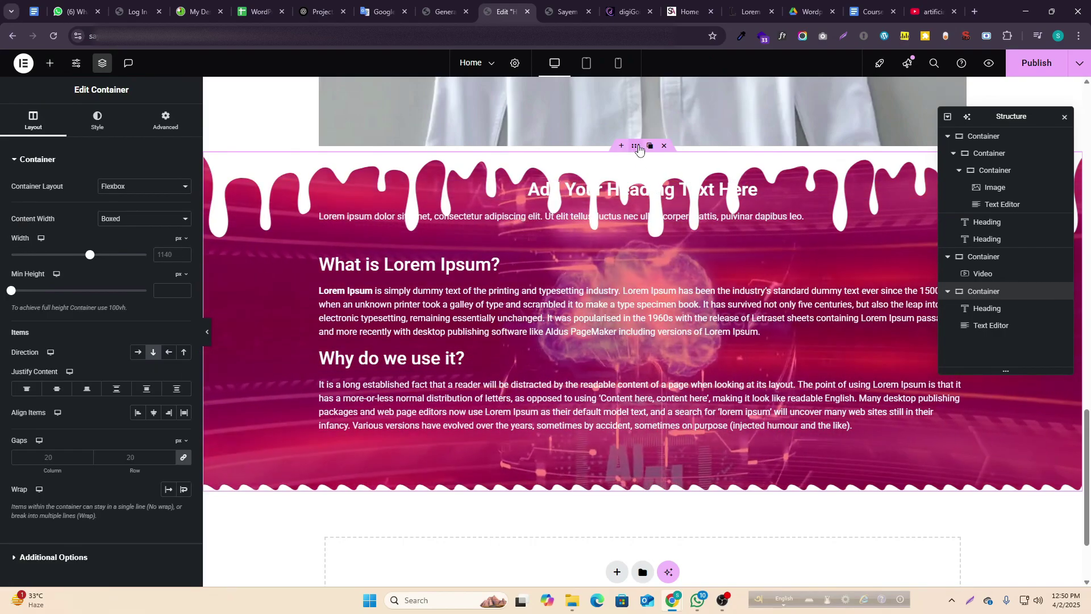
left_click(97, 121)
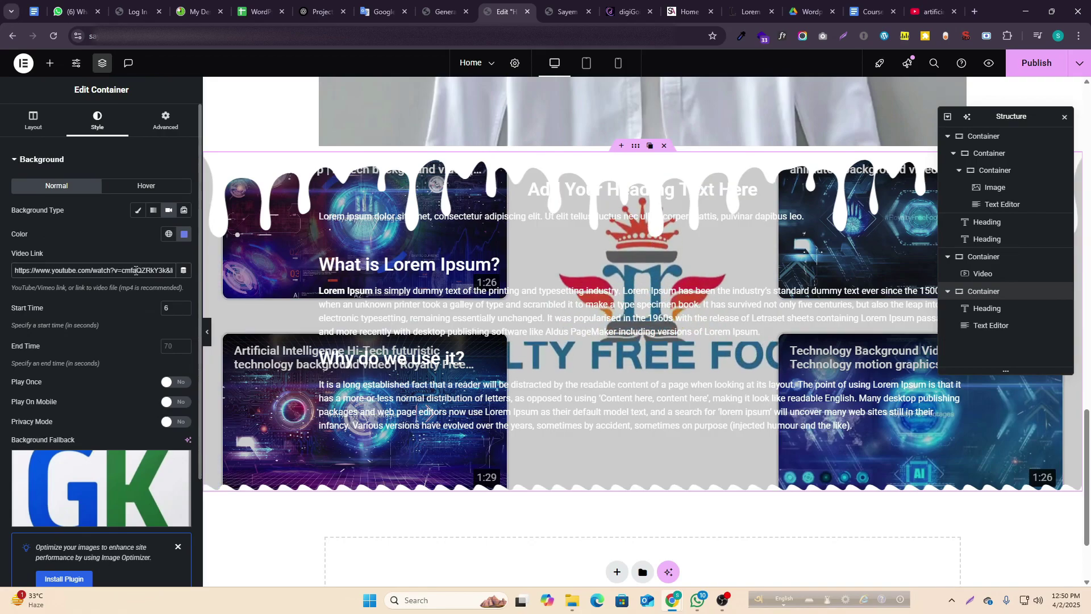
left_click(183, 211)
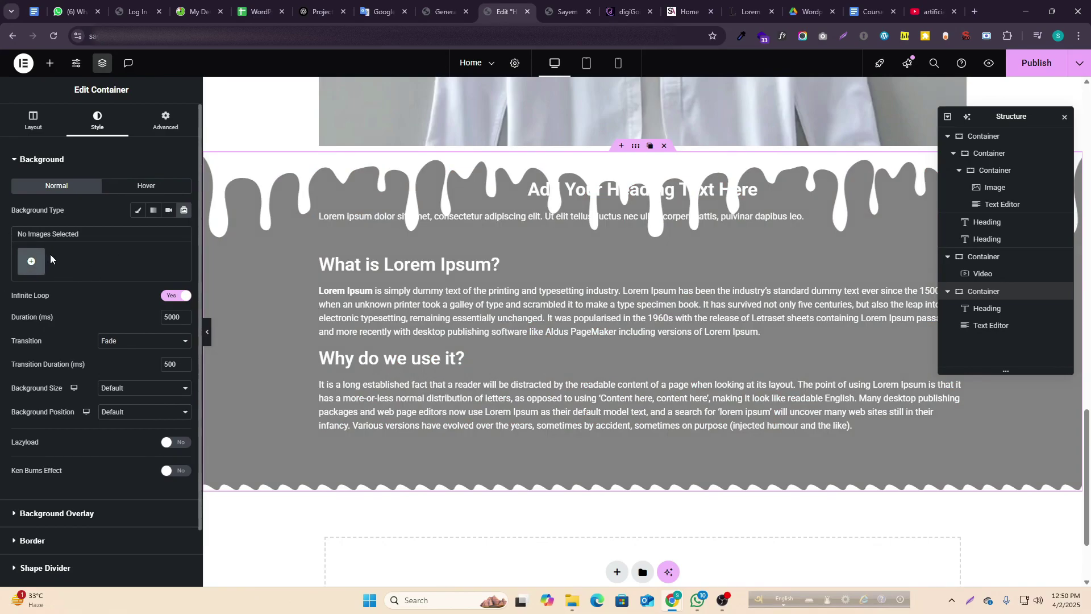
- Insert a six-image slideshow gallery from the media library: the brain book cover, the white, pink and black shirts, and two date photos
left_click(32, 263)
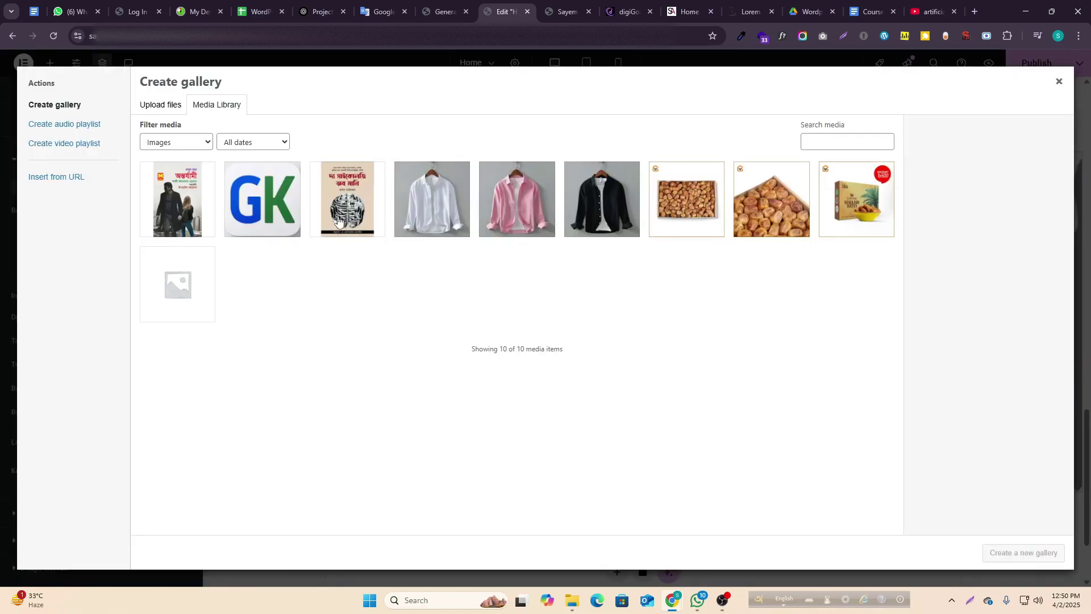
left_click(371, 225)
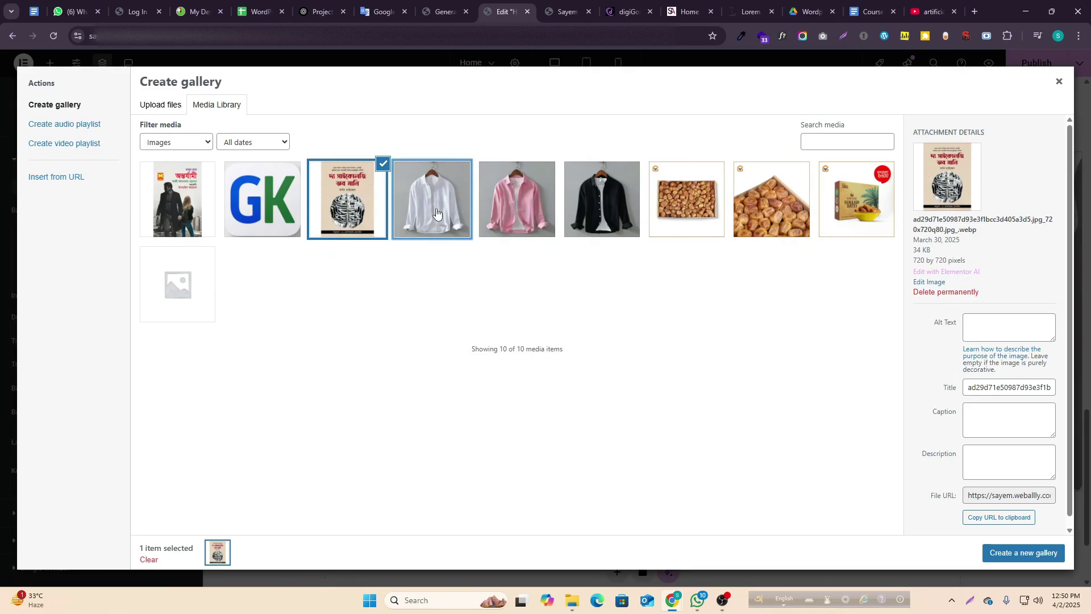
left_click(686, 195)
left_click(771, 200)
left_click(1007, 550)
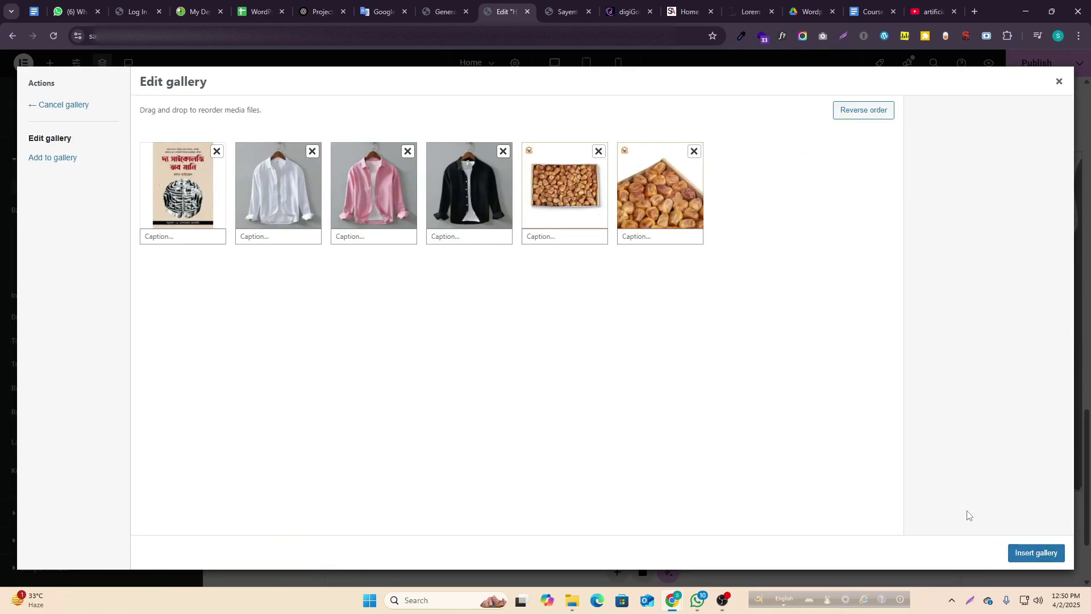
left_click(1036, 553)
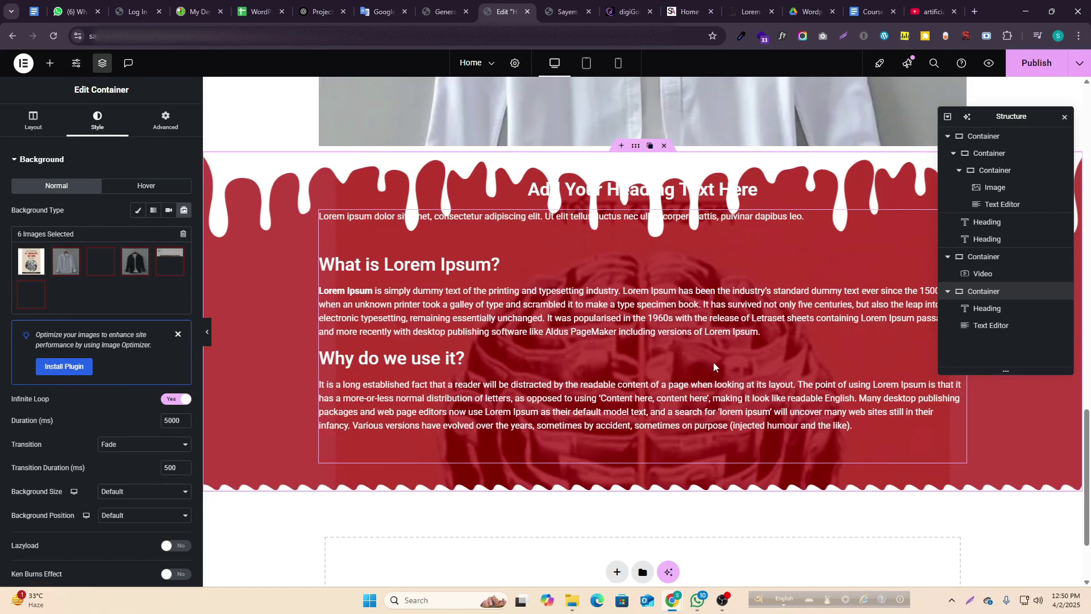
- Check the container's top shape divider settings and its available shape types
scroll(103, 425, "down", 3)
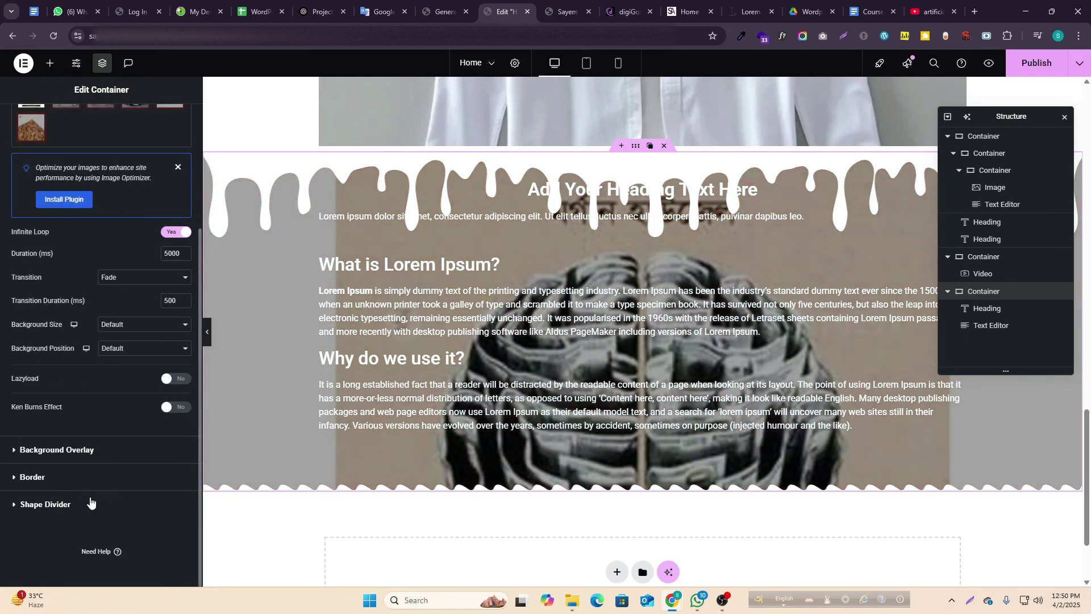
left_click(45, 504)
left_click(126, 292)
left_click(53, 250)
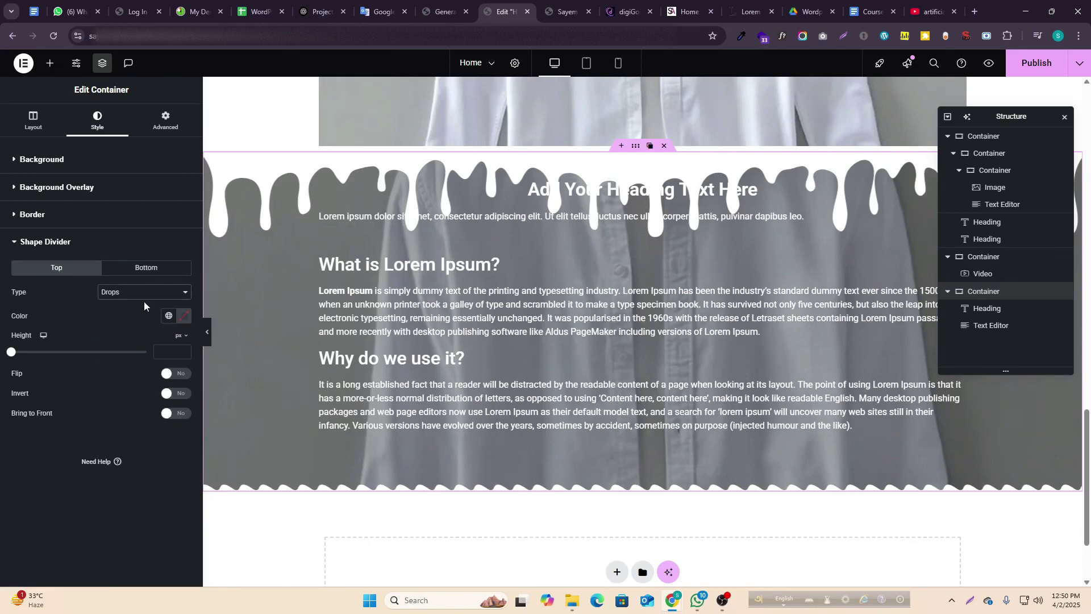
- Remove the top and bottom shape dividers from the text container by setting both types to None
left_click(147, 268)
left_click(145, 309)
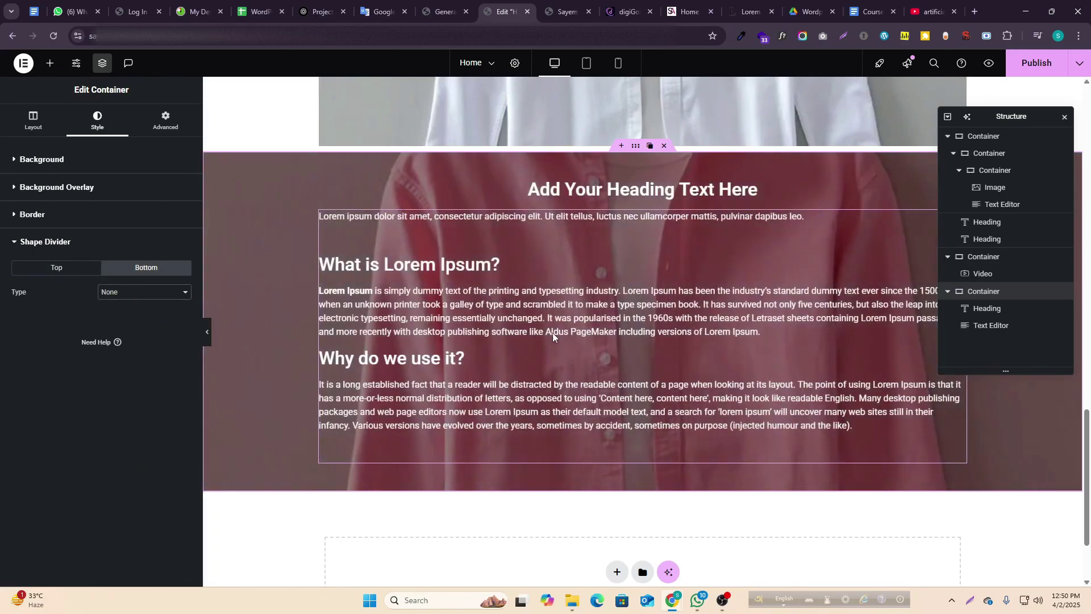
scroll(551, 326, "up", 1)
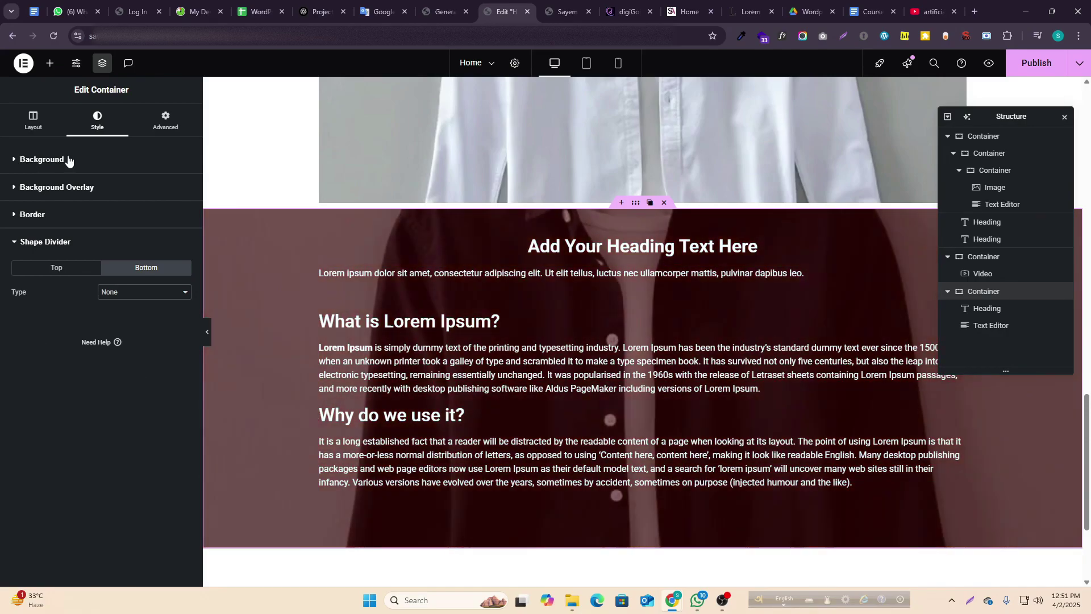
- Clear the red hover-state background overlay color of the text container
left_click(34, 130)
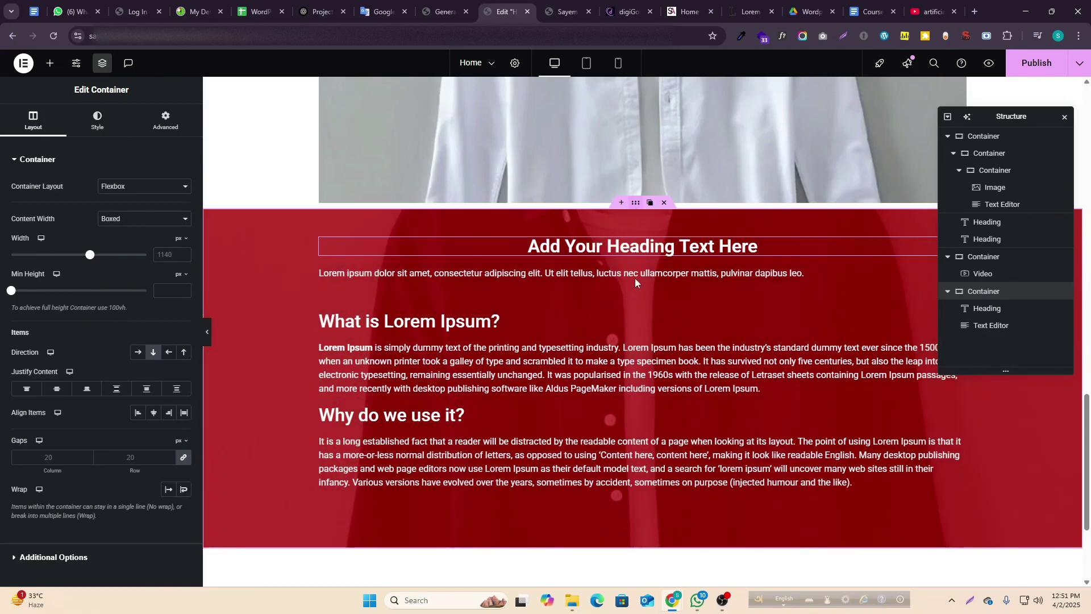
scroll(635, 258, "down", 2)
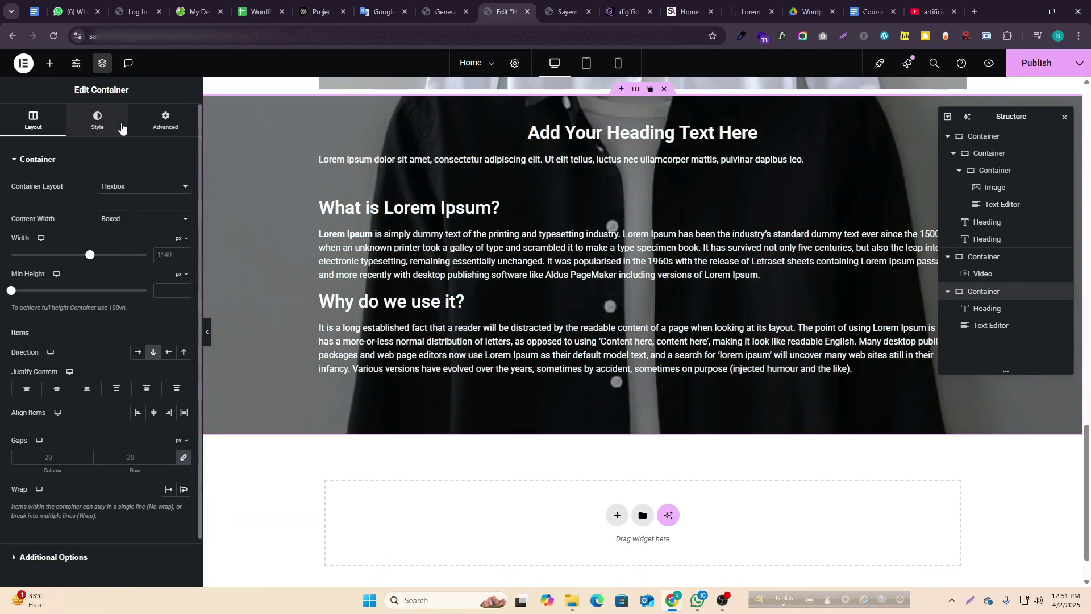
left_click(116, 126)
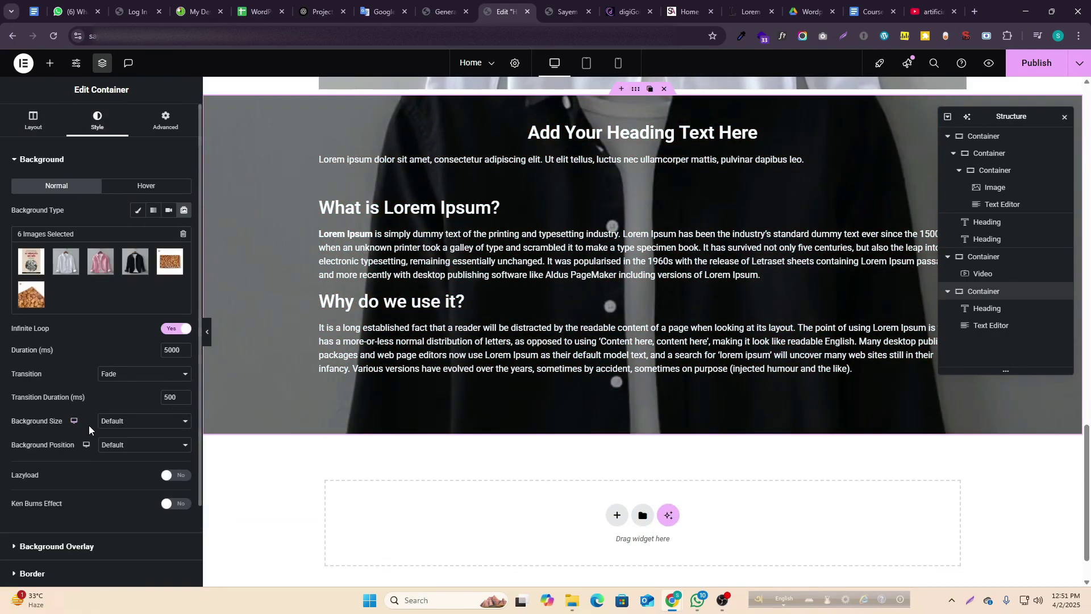
scroll(97, 417, "down", 3)
scroll(108, 395, "up", 3)
scroll(108, 422, "down", 3)
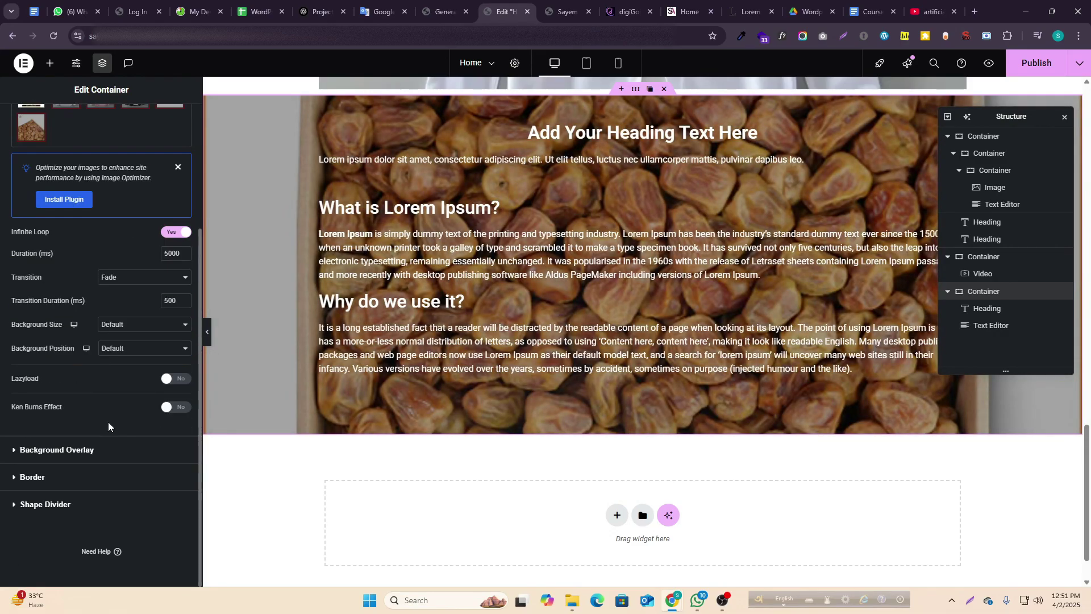
left_click(124, 453)
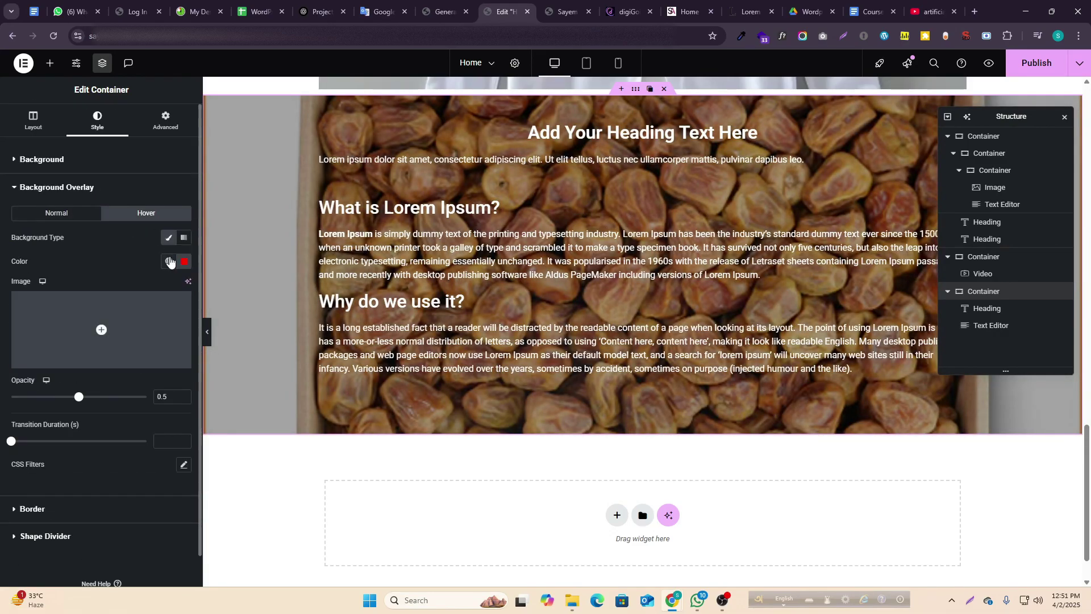
left_click(181, 261)
left_click(204, 286)
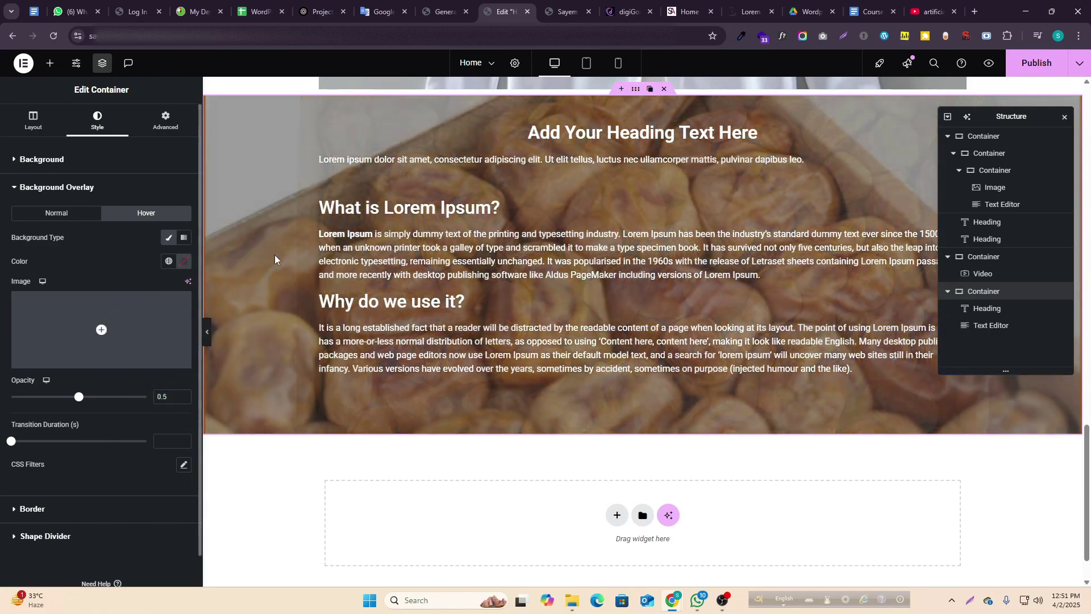
scroll(602, 300, "up", 3)
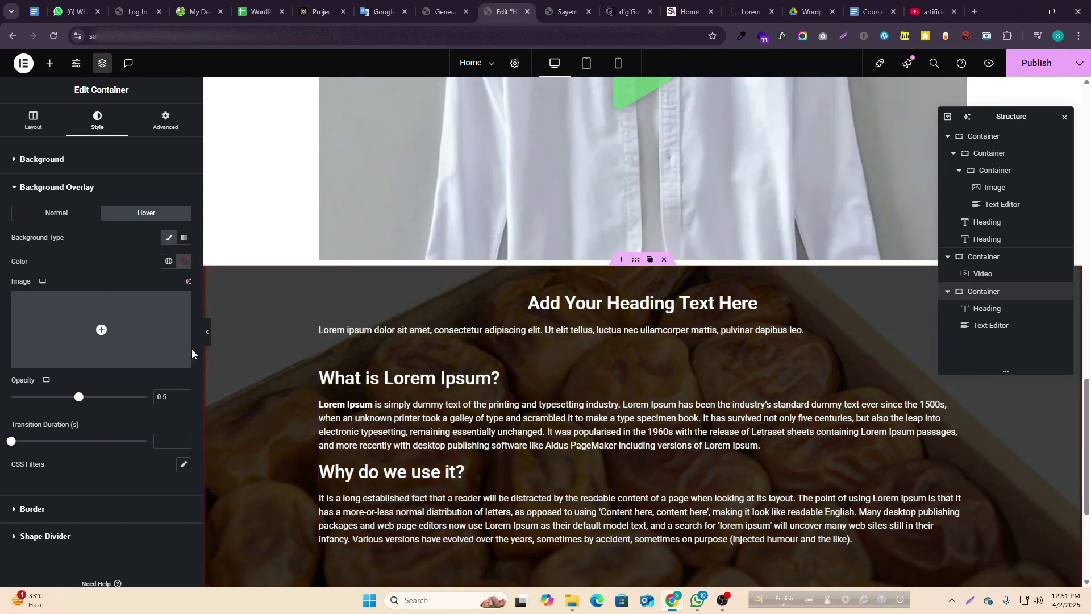
- Clear the black normal-state background overlay color of the text container
scroll(170, 335, "down", 1)
left_click(57, 181)
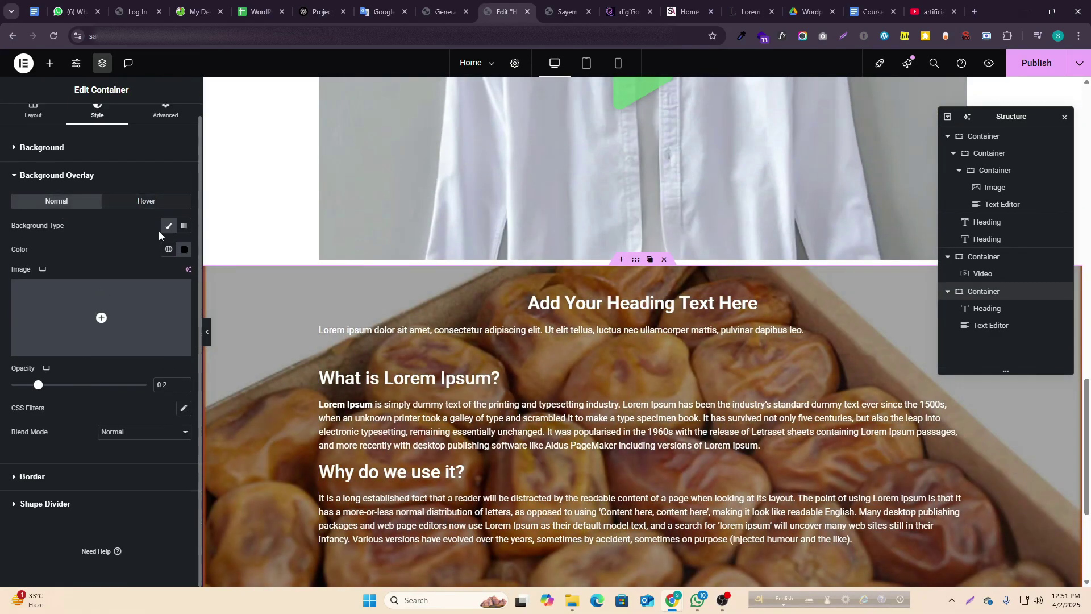
left_click(184, 254)
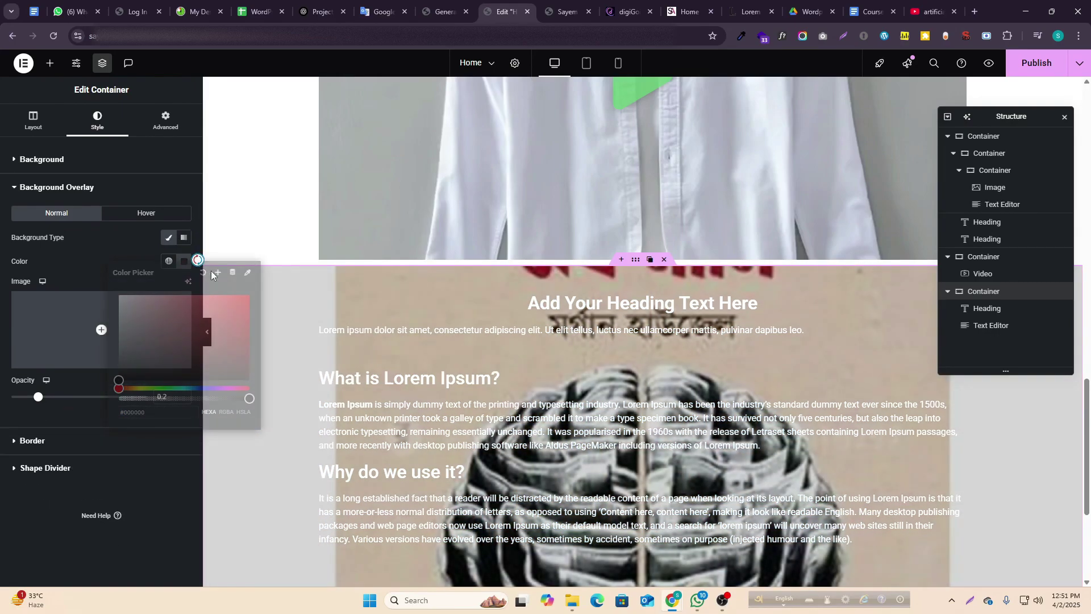
left_click(210, 270)
scroll(636, 420, "down", 3)
scroll(669, 197, "up", 2)
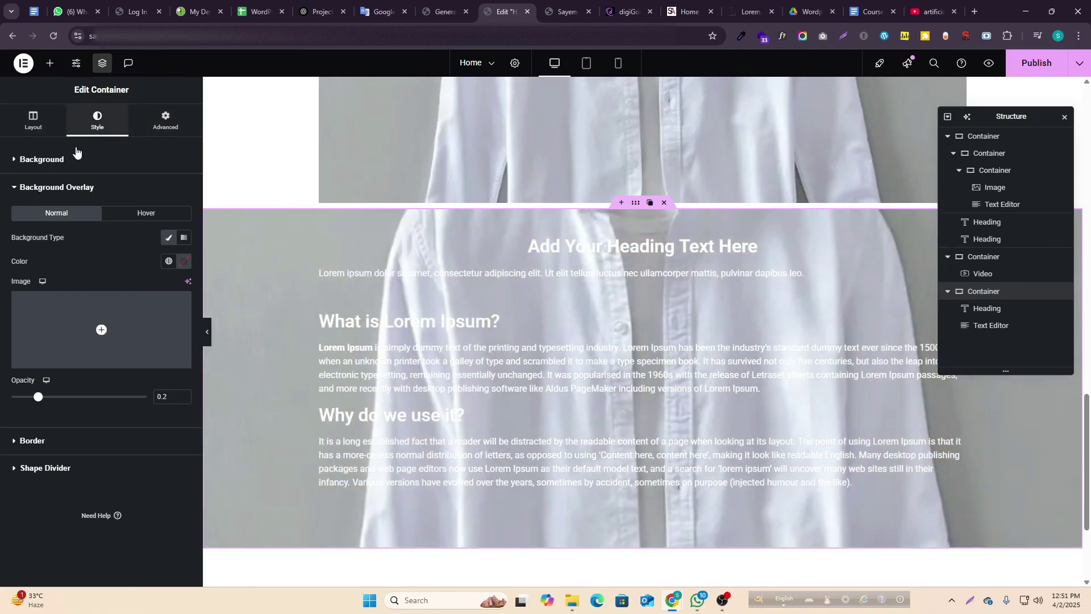
- Set the container's background slideshow transition to Slide Right
left_click(42, 159)
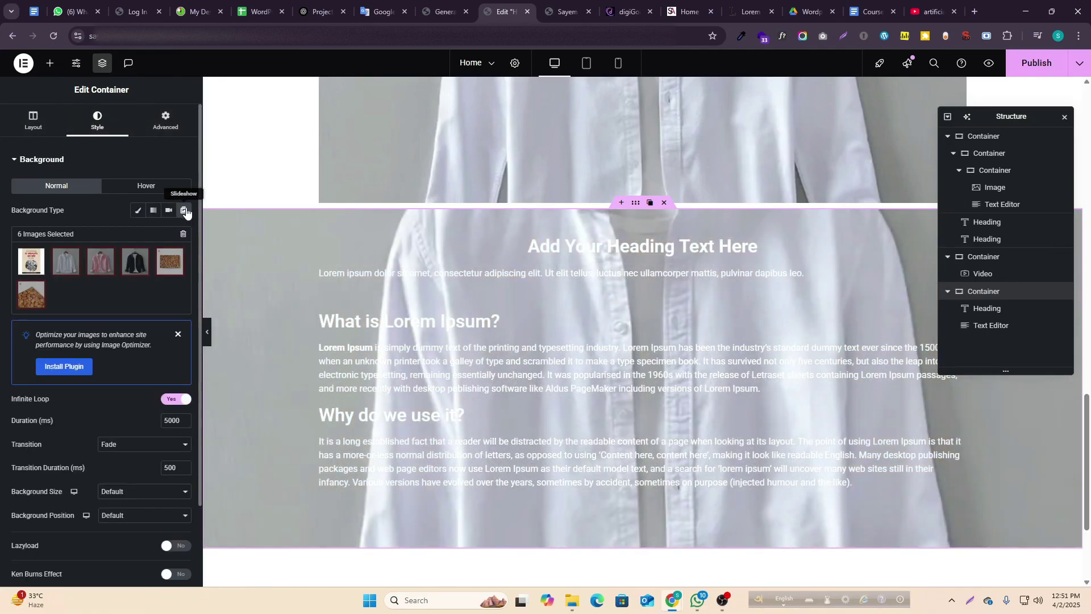
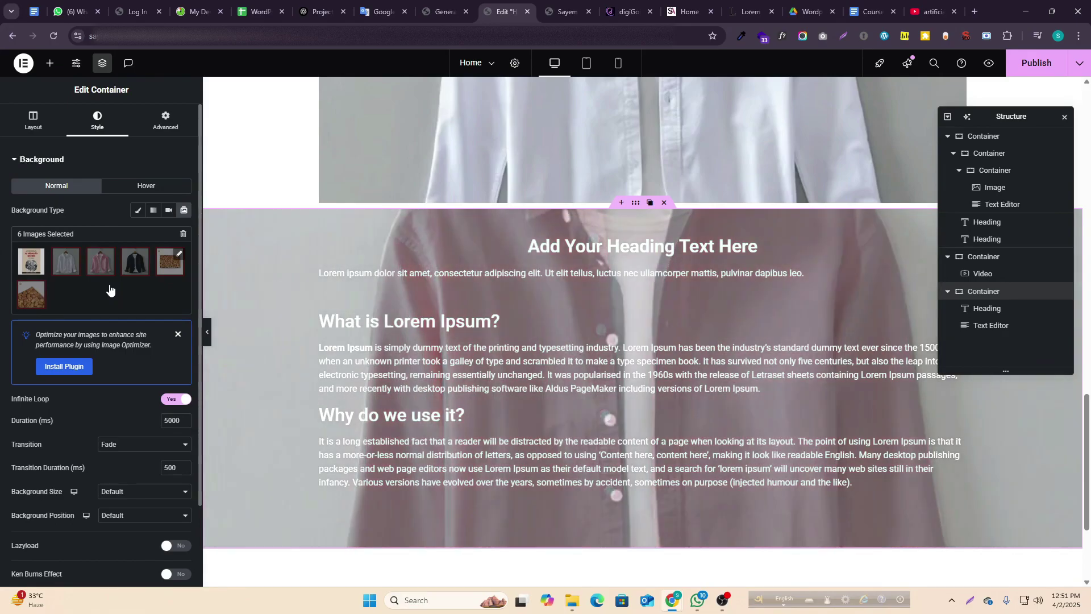
scroll(116, 293, "down", 1)
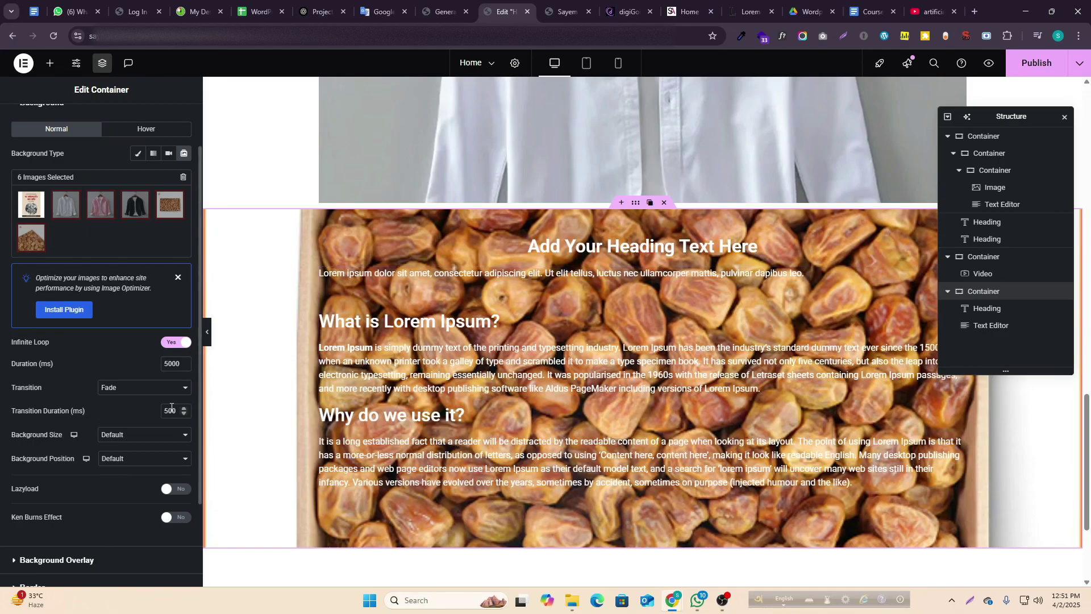
left_click(137, 416)
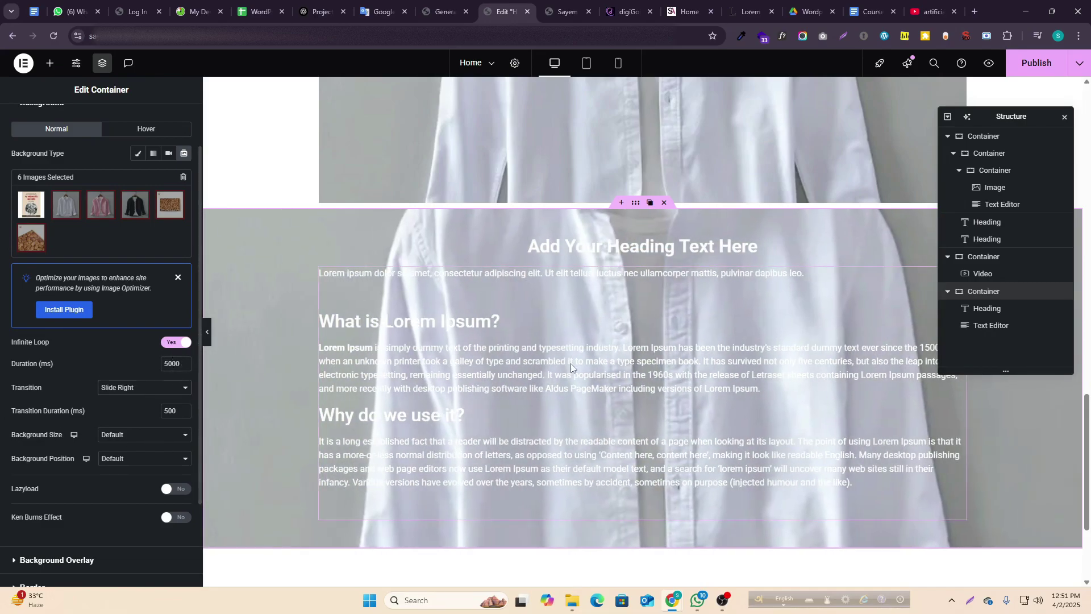
left_click(148, 387)
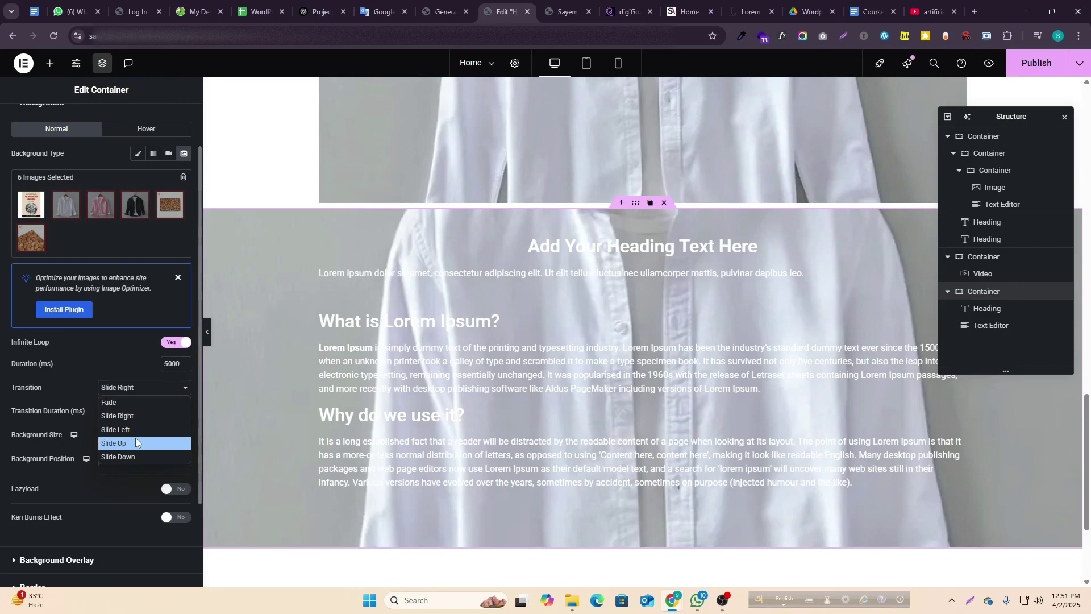
left_click(57, 373)
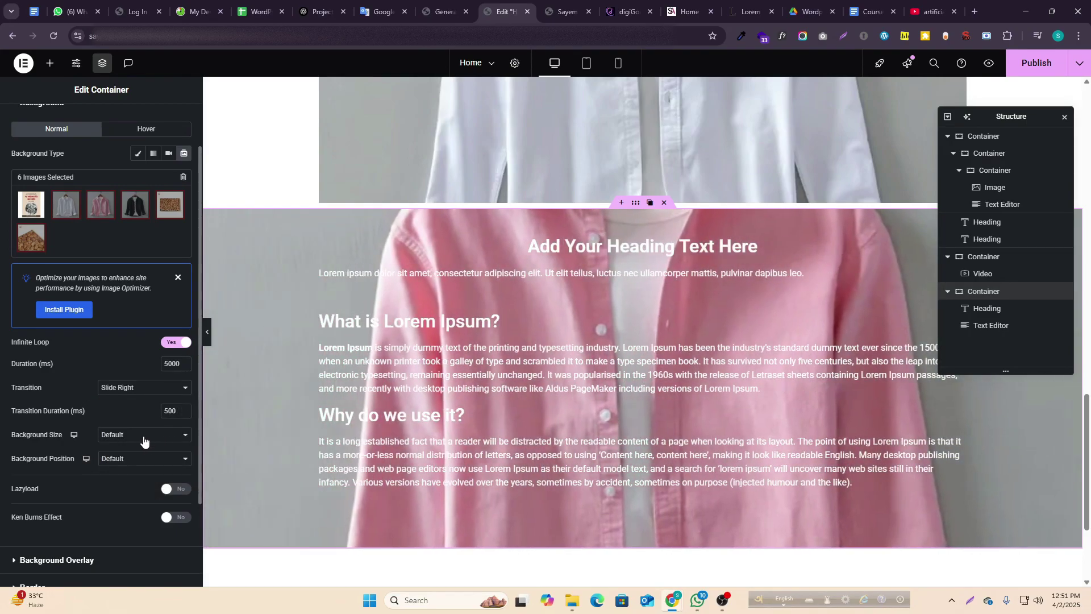
- Set the slideshow's background size to Cover and its background position to Center Center
left_click(143, 436)
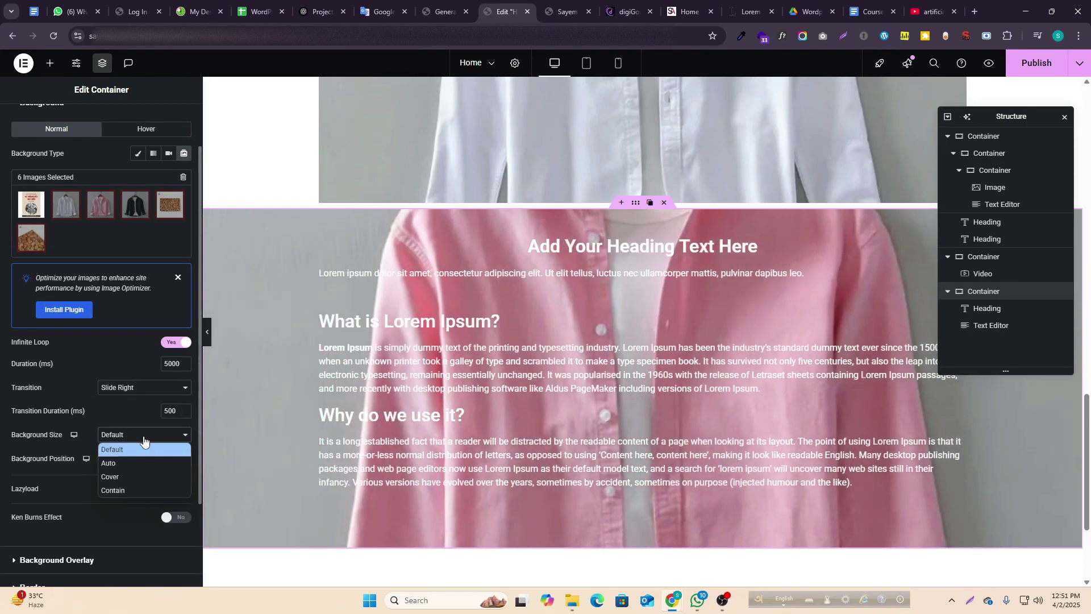
left_click(143, 473)
left_click(136, 461)
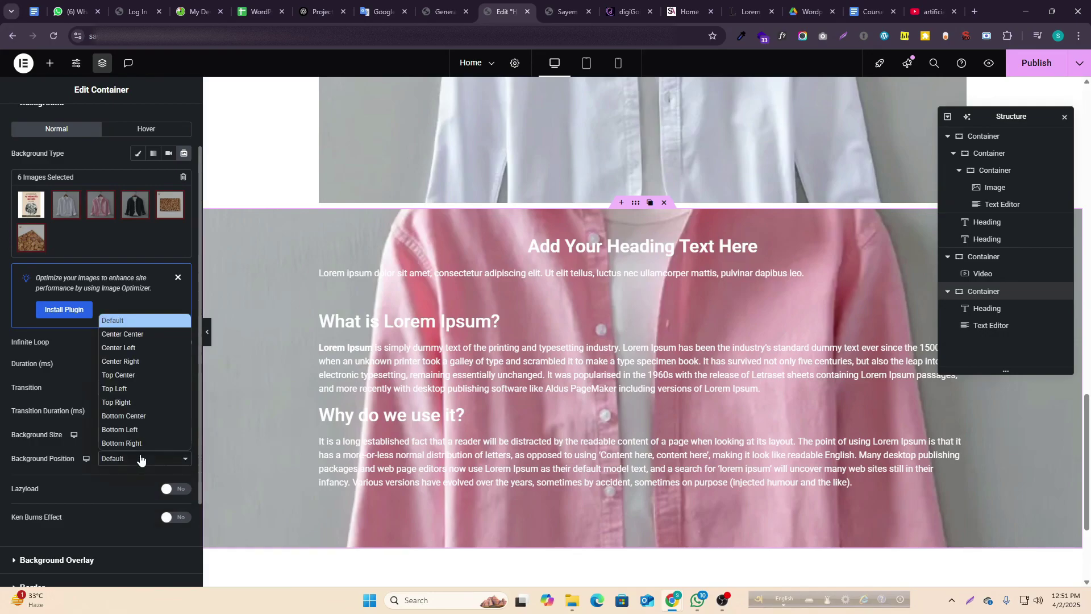
left_click(141, 334)
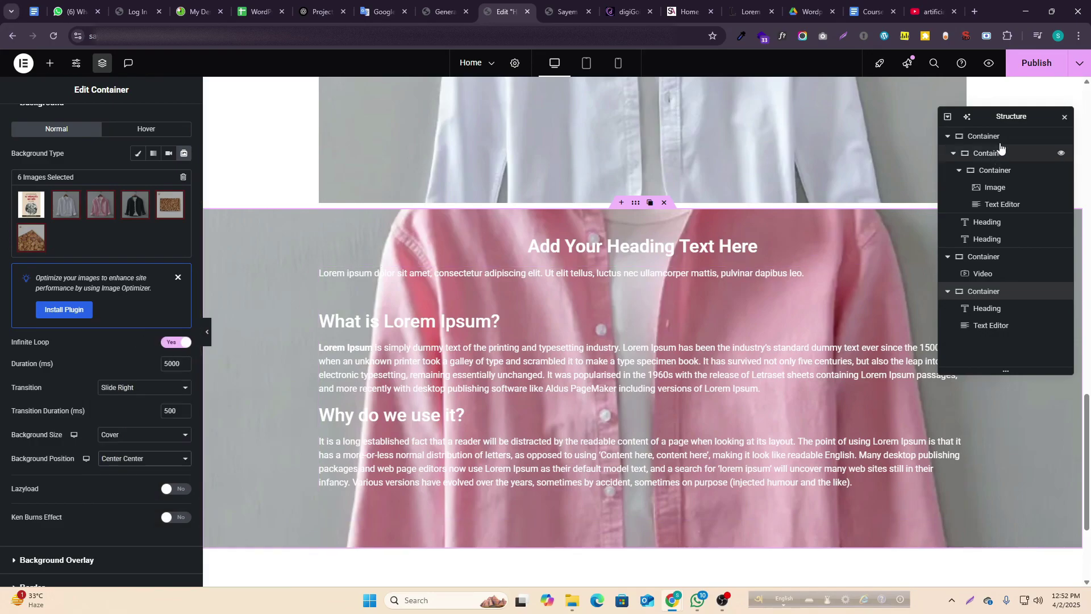
- Try the slideshow's Ken Burns effect with its direction set to Out, and turn the effect off again
scroll(97, 421, "down", 2)
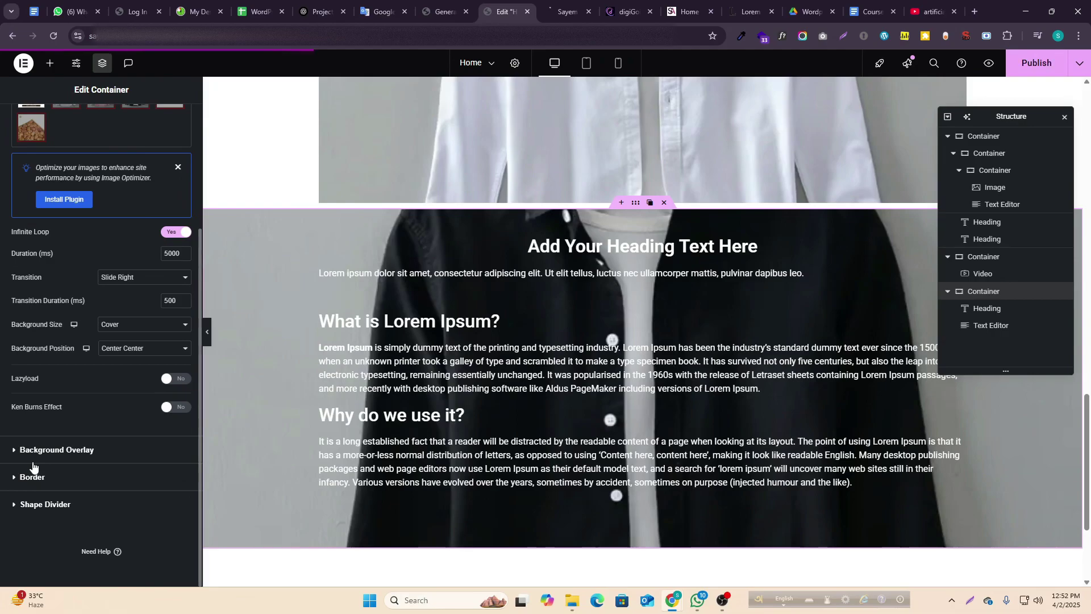
left_click(171, 408)
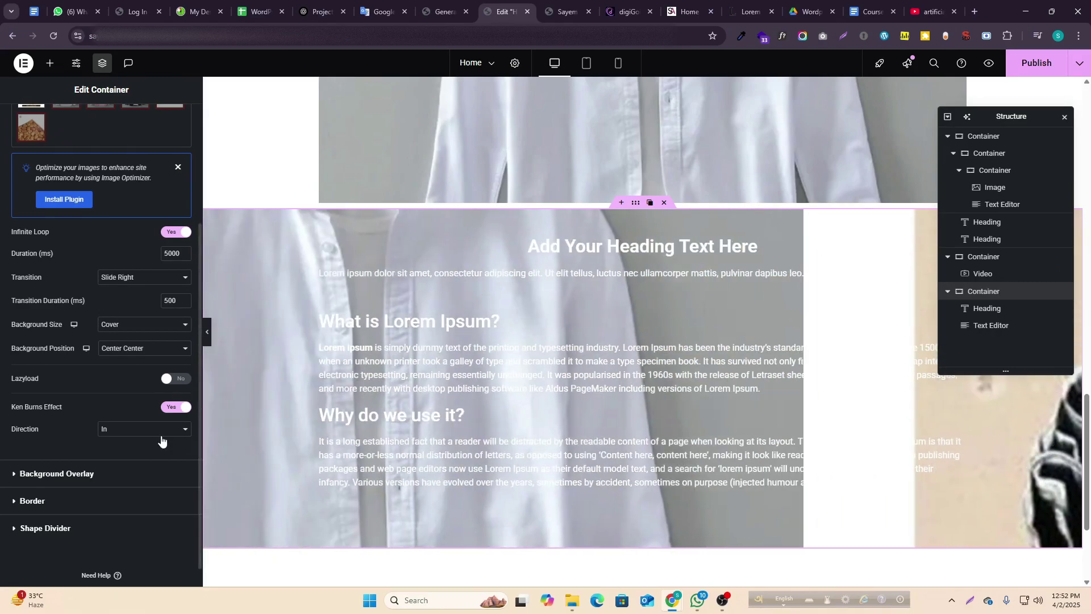
left_click(162, 435)
left_click(158, 457)
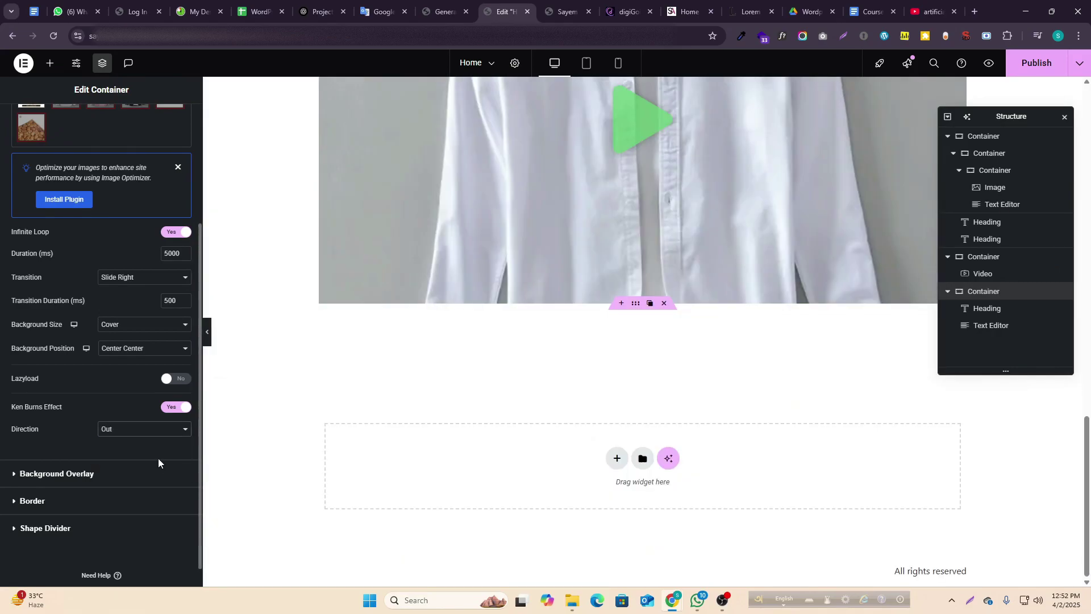
left_click(176, 407)
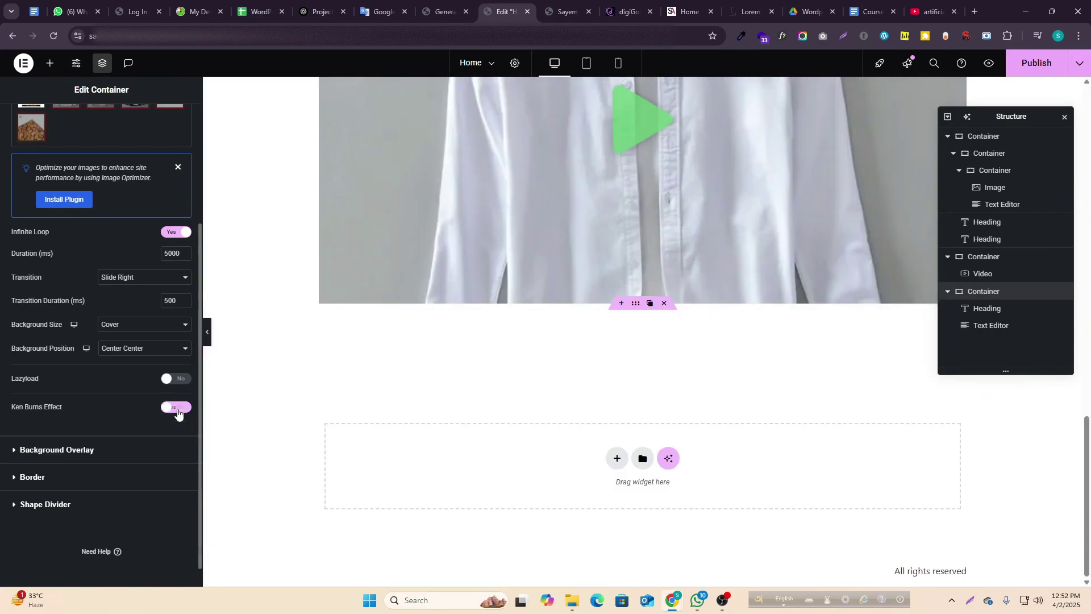
- Switch the container's background type to gradient and add a button widget between its heading and text
scroll(155, 536, "up", 3)
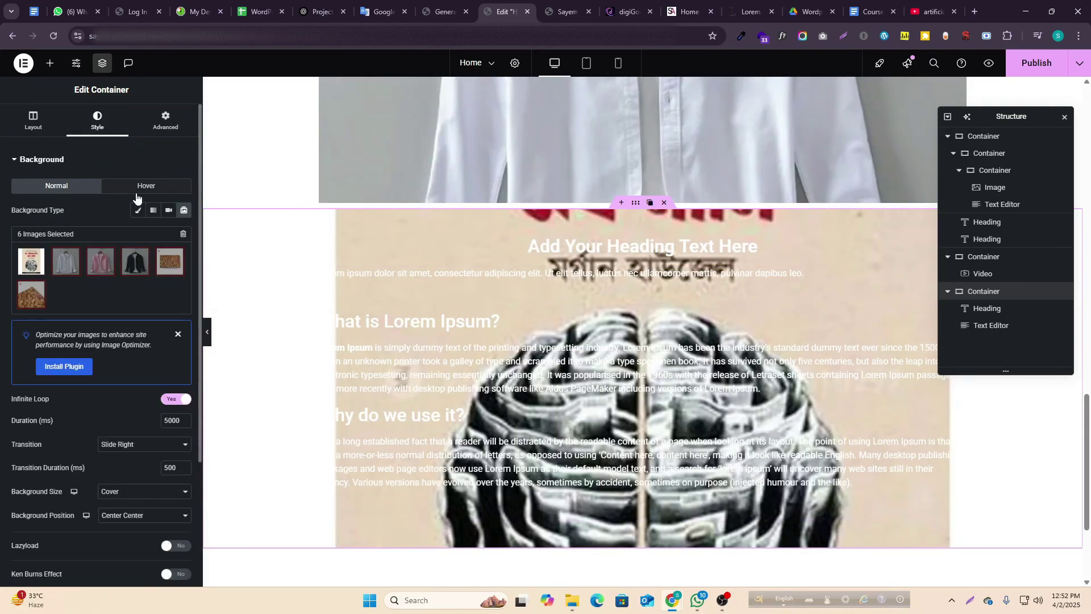
left_click(153, 211)
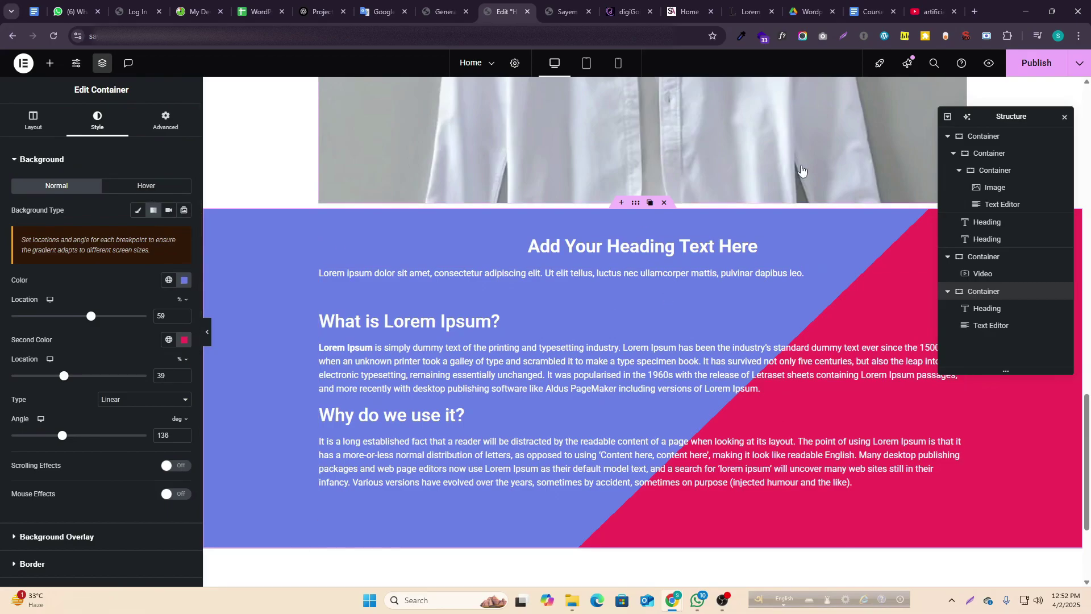
left_click(49, 63)
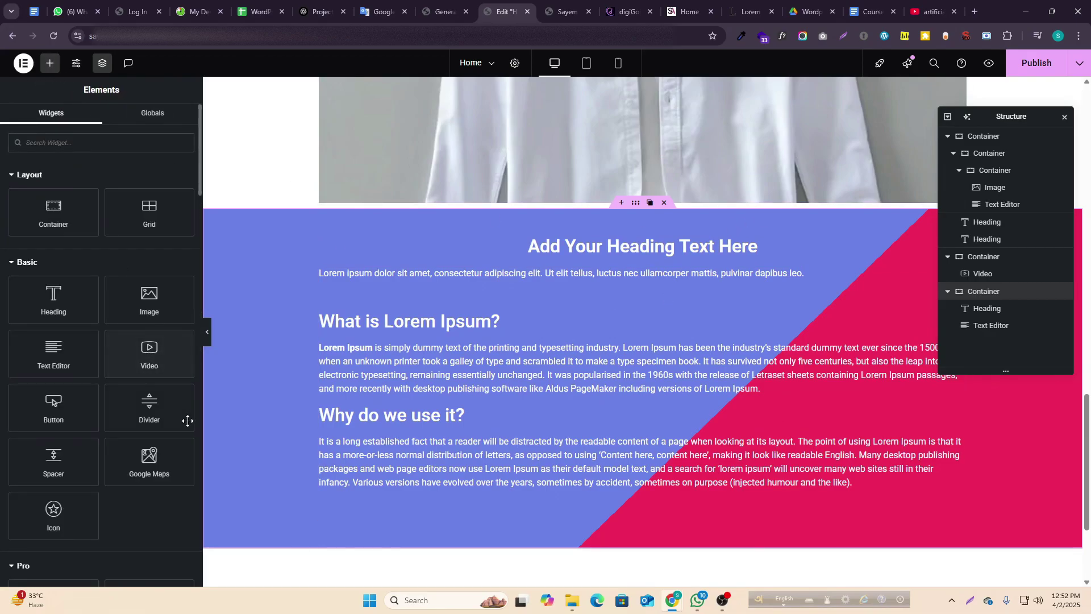
left_click_drag(44, 409, 622, 295)
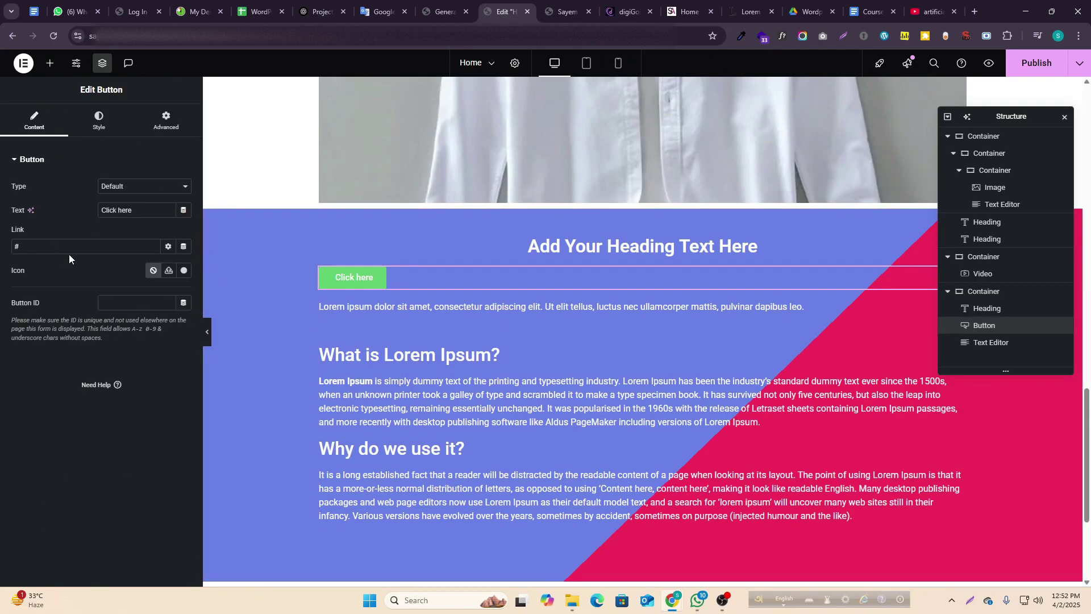
- Try the center, right and stretch positions for the new button, ending on center
left_click(99, 121)
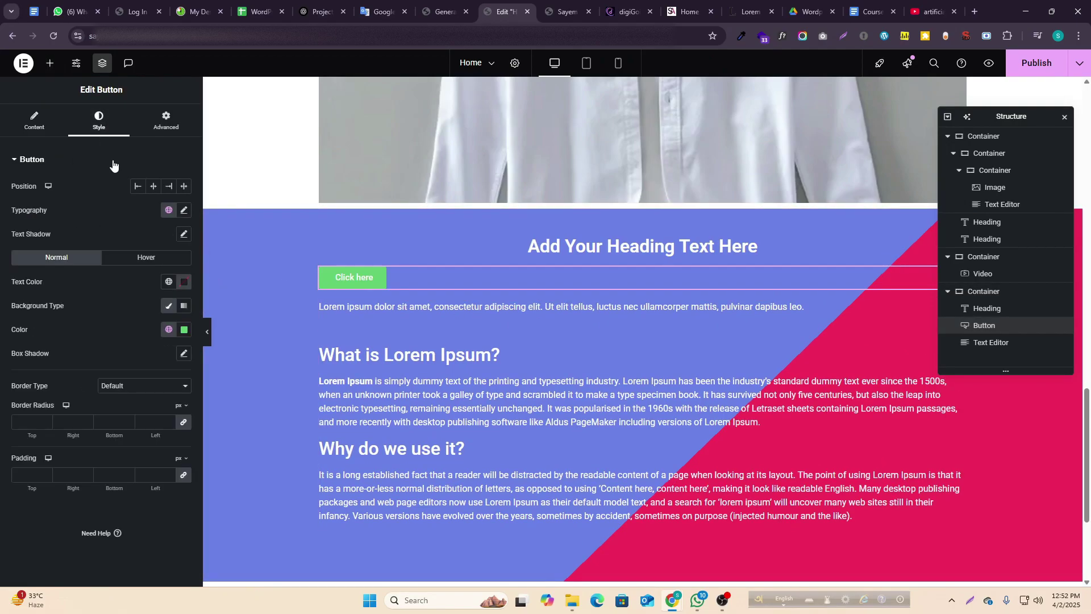
left_click(153, 189)
left_click(169, 187)
left_click(184, 186)
left_click(153, 189)
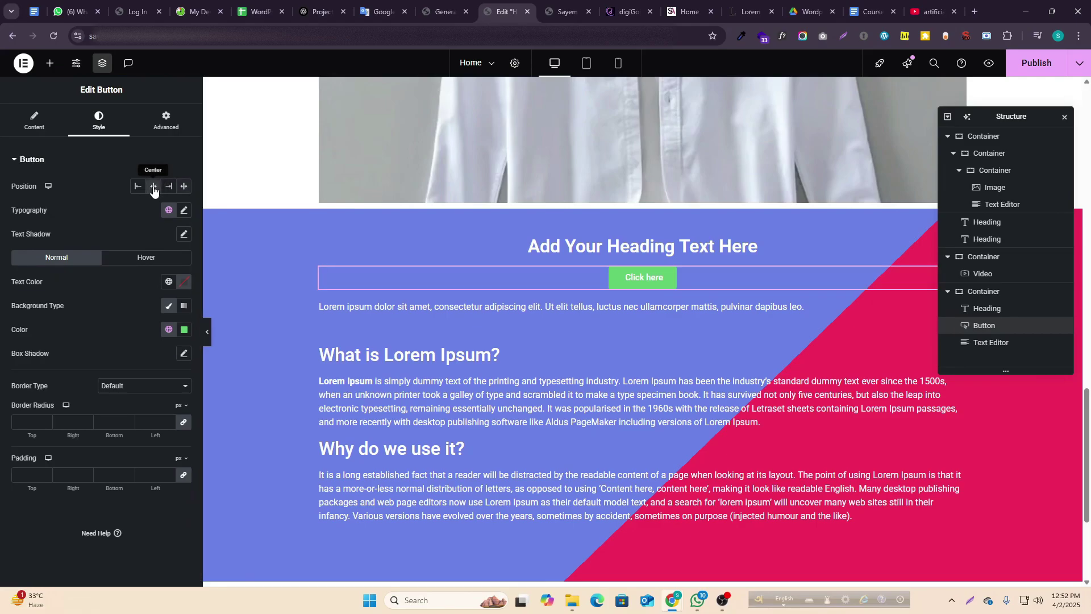
- Move the Structure panel away from the button's row, and set the button's position to stretch with center text alignment
left_click_drag(1033, 115, 1008, 438)
left_click(189, 188)
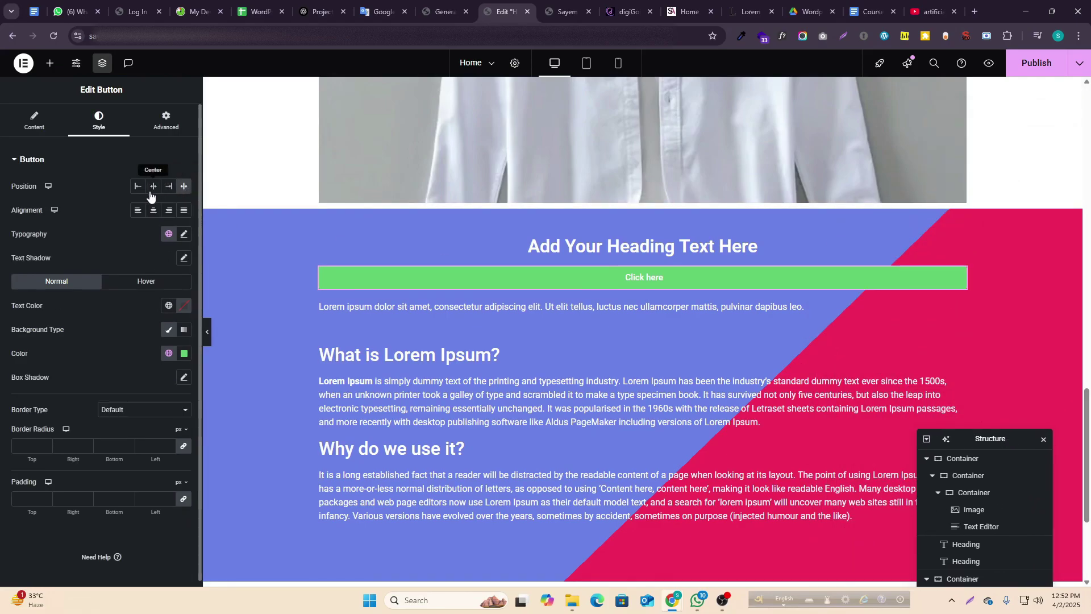
left_click(154, 192)
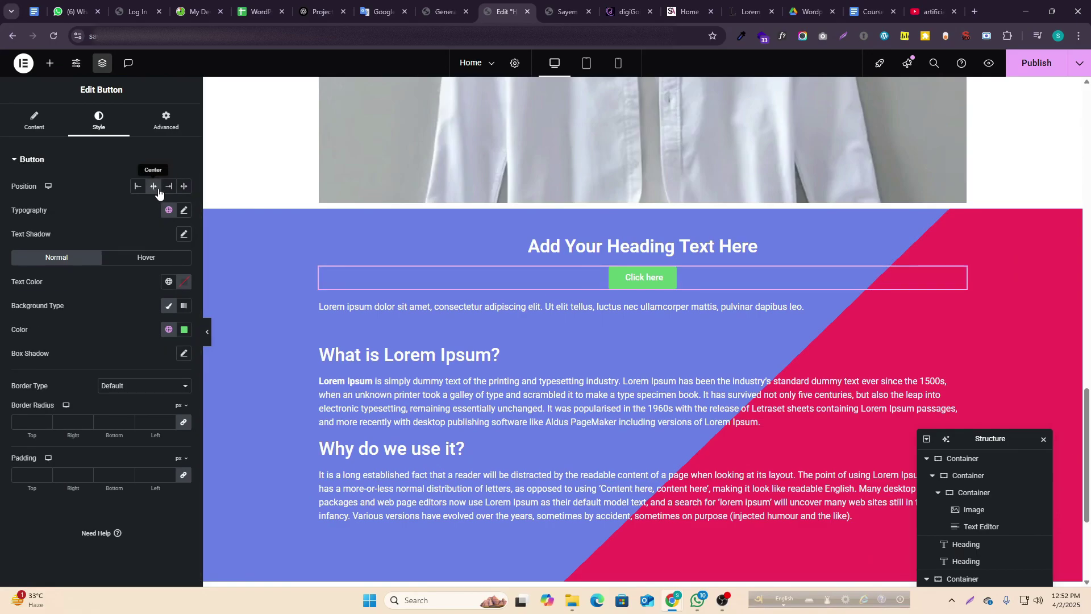
left_click(184, 187)
left_click(168, 211)
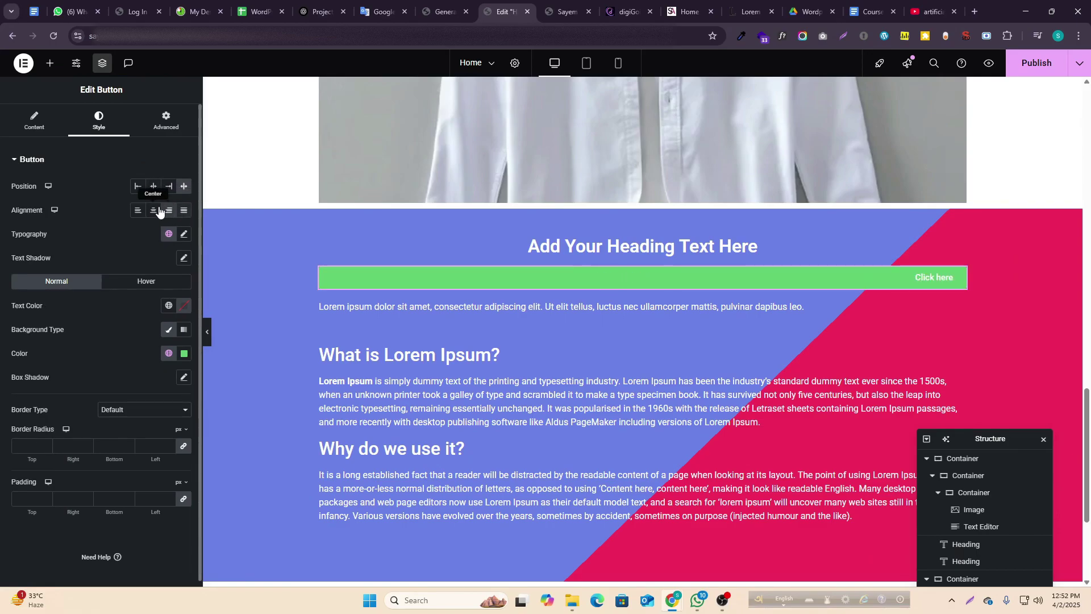
left_click(138, 211)
left_click(157, 213)
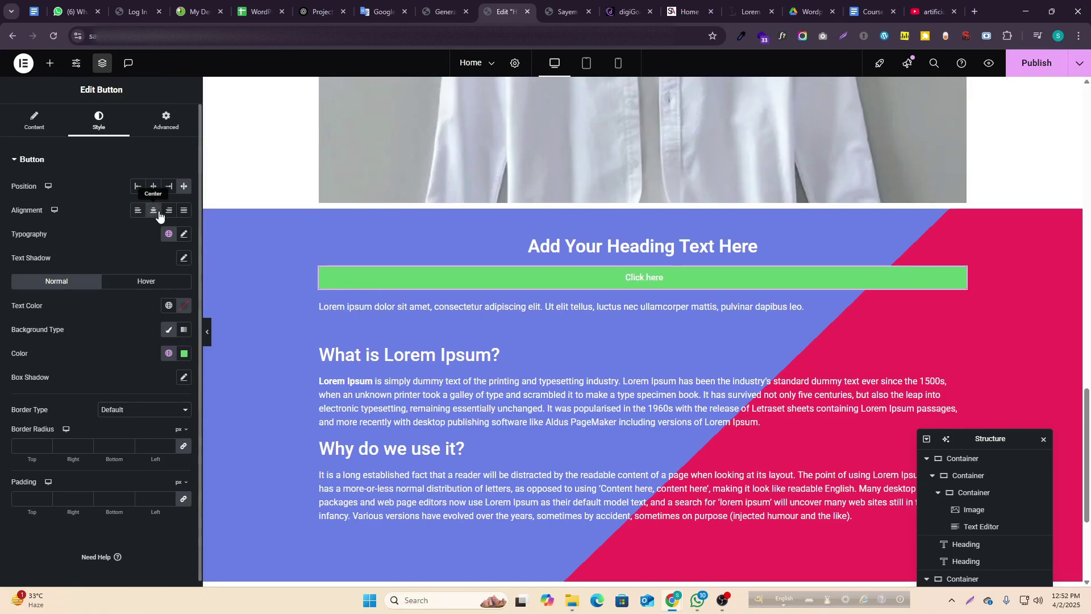
- Set the button's position to center and open its typography settings
left_click(154, 187)
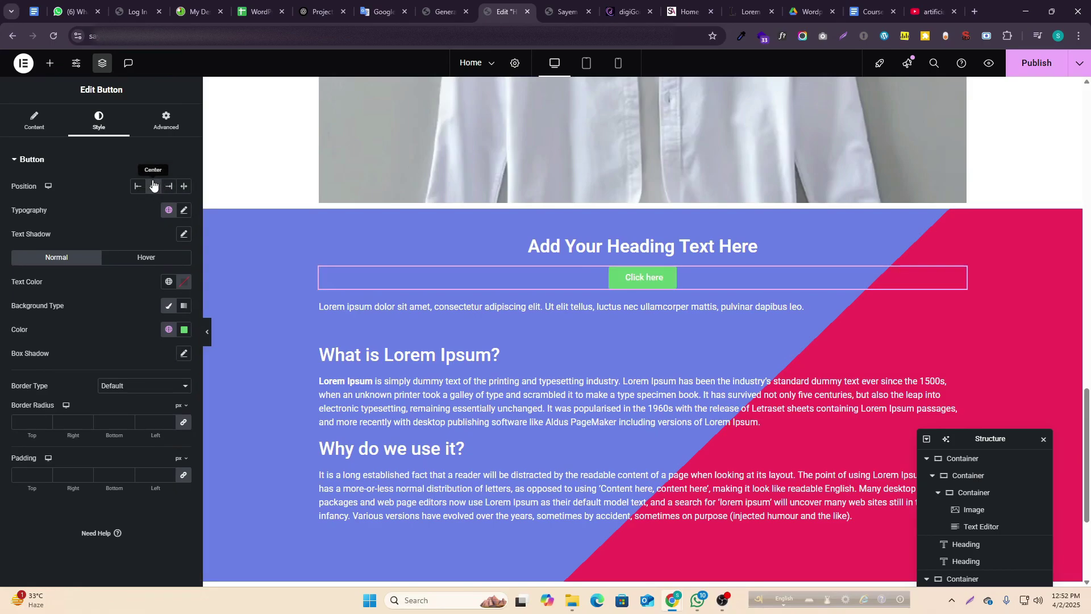
left_click(183, 211)
left_click(91, 200)
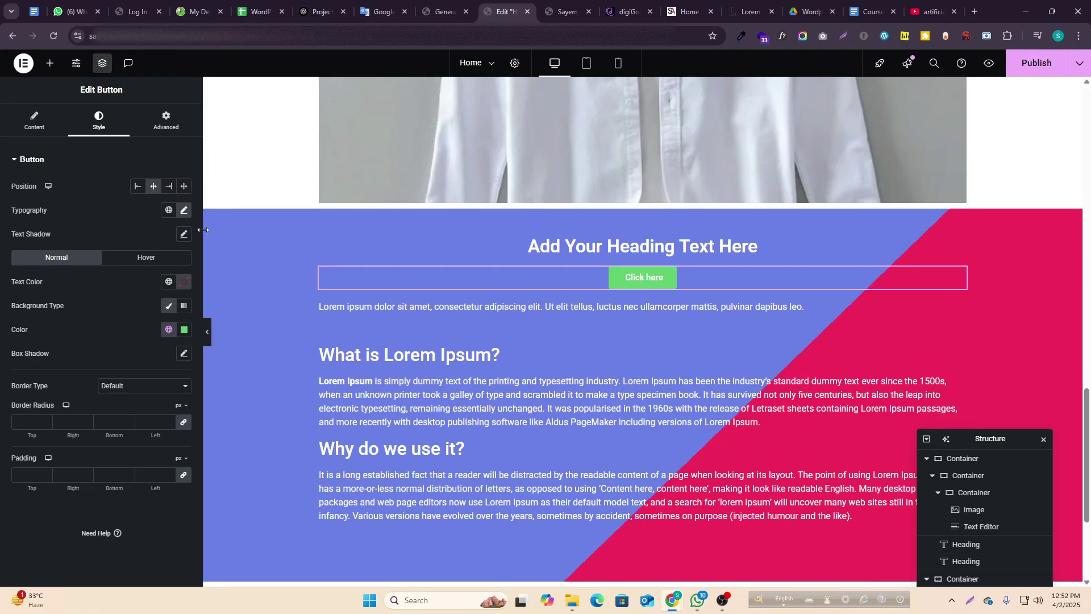
- Set the button's normal text color to the custom red #F10101
left_click(168, 282)
left_click(121, 329)
left_click(183, 282)
left_click_drag(157, 341, 113, 338)
left_click(91, 308)
left_click(184, 282)
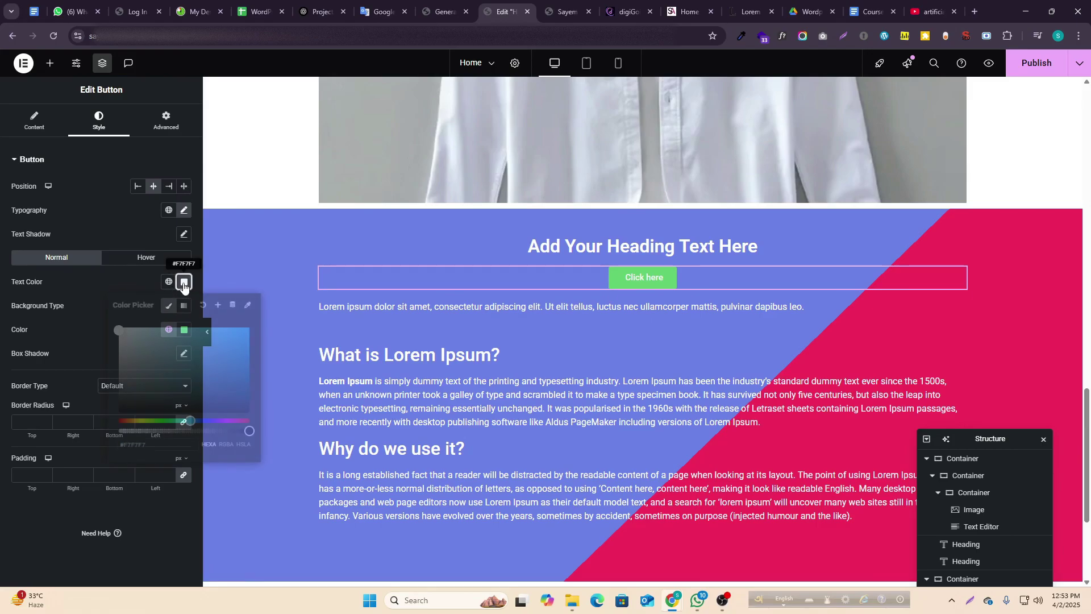
left_click_drag(243, 421, 250, 421)
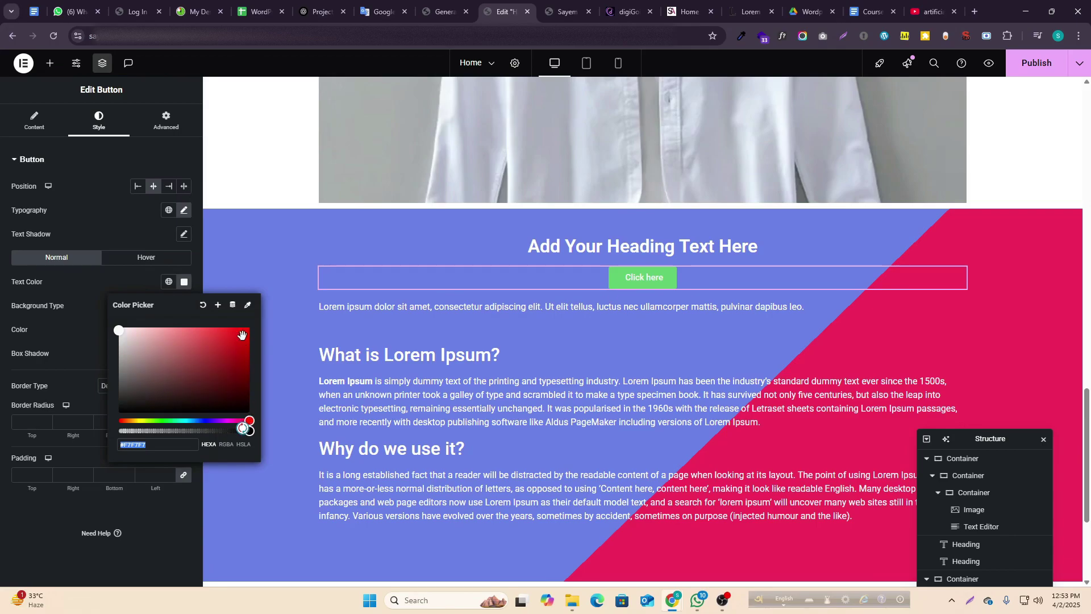
mouse_move(240, 336)
left_mouse_down()
mouse_move(261, 337)
mouse_move(248, 351)
mouse_move(249, 332)
left_mouse_up()
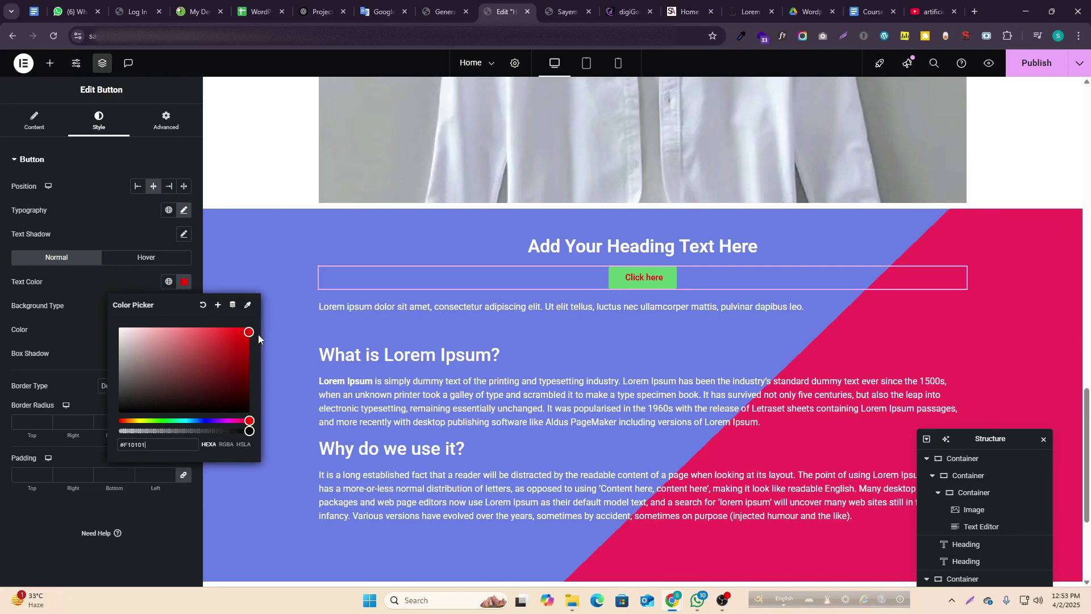
- Save the button's red text color as a new global color named Red Color and check it in the global colors list
left_click(219, 310)
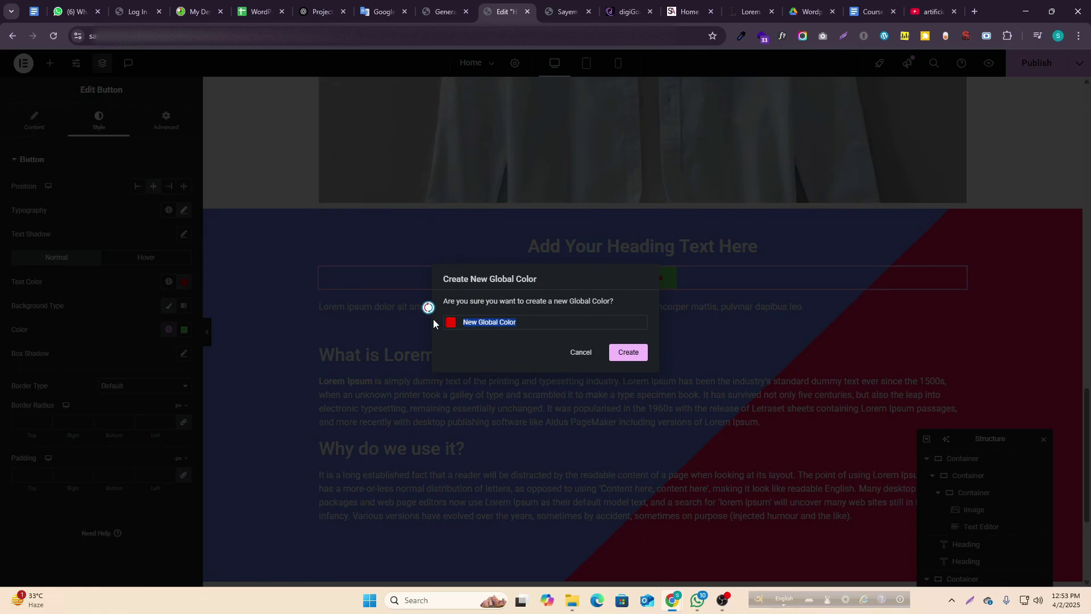
type("Red Color")
left_click(629, 352)
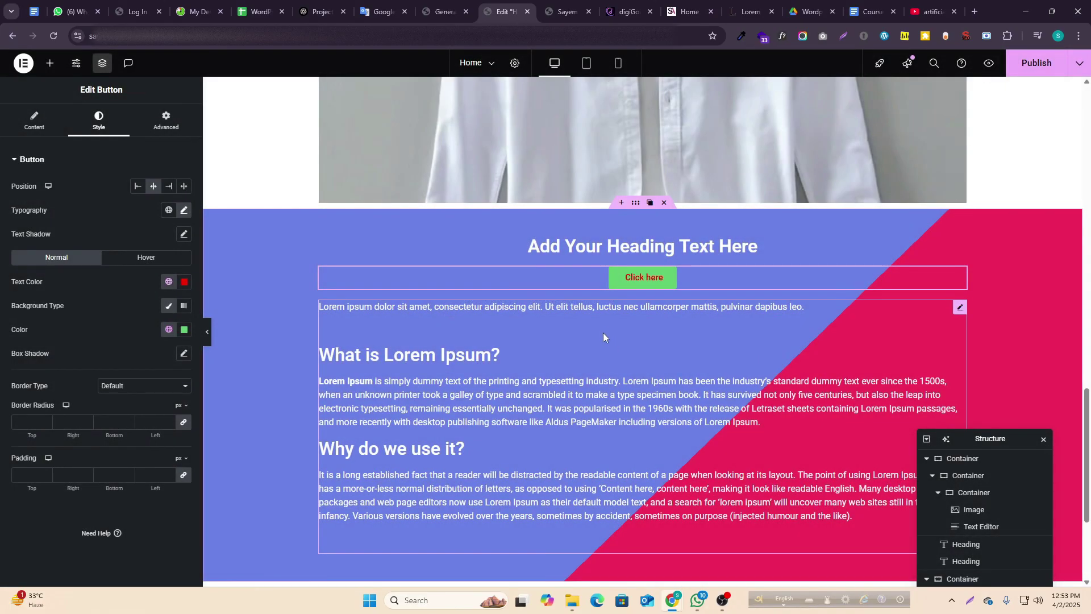
left_click(168, 282)
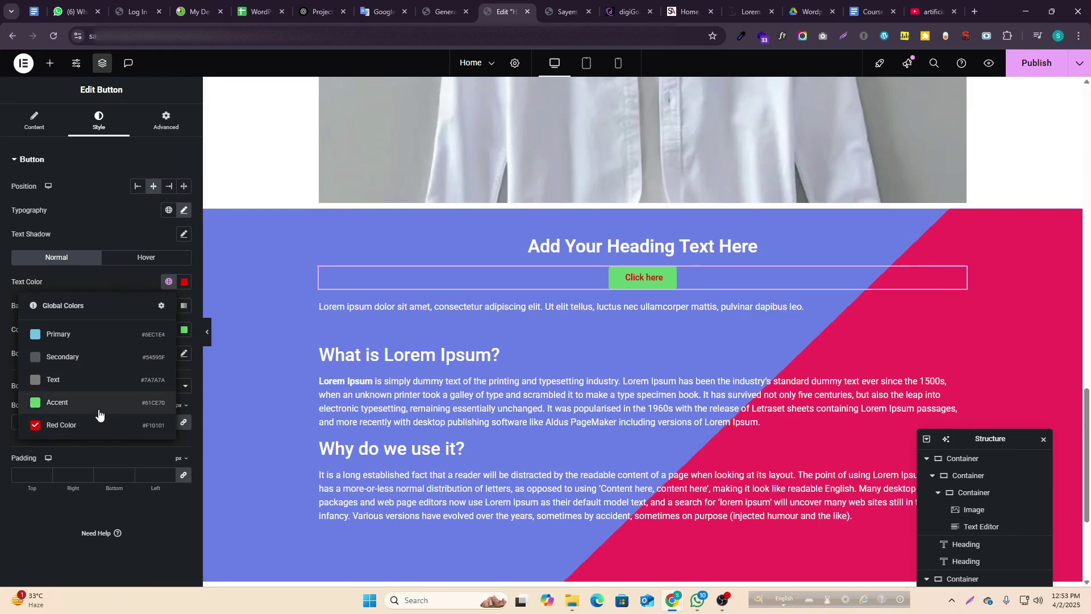
left_click(125, 278)
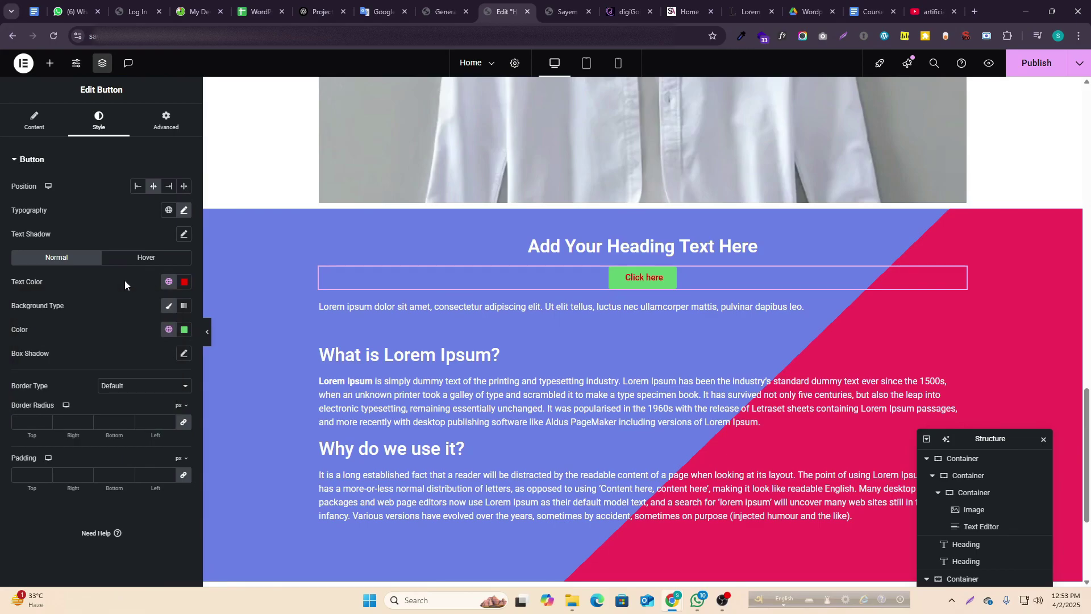
- Add a second button widget between the first button and the text, and set its position to center
left_click(50, 63)
left_click_drag(50, 415, 43, 394)
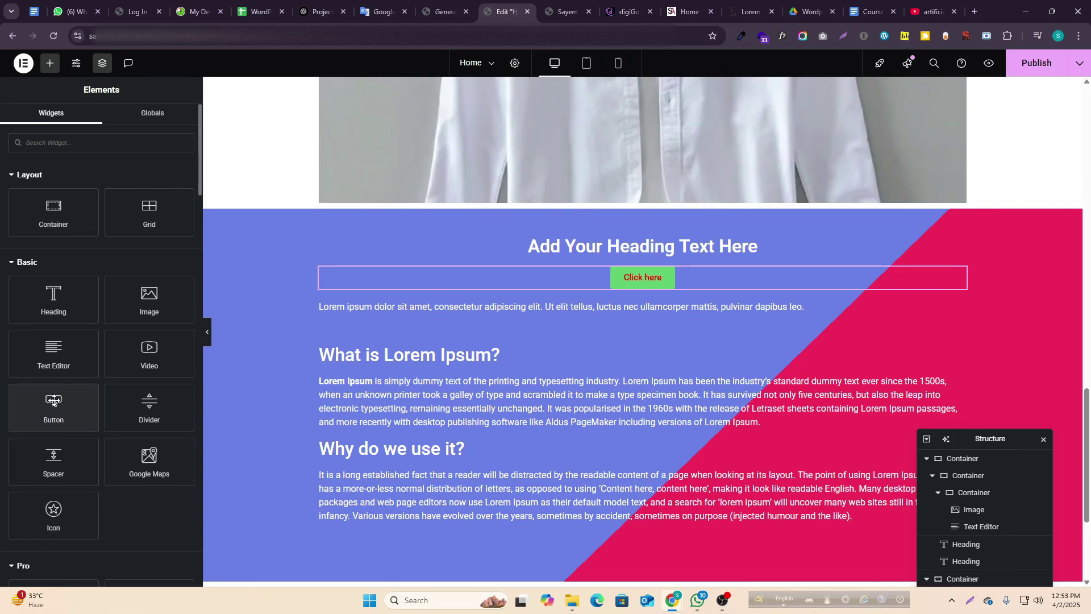
left_click_drag(42, 412, 650, 330)
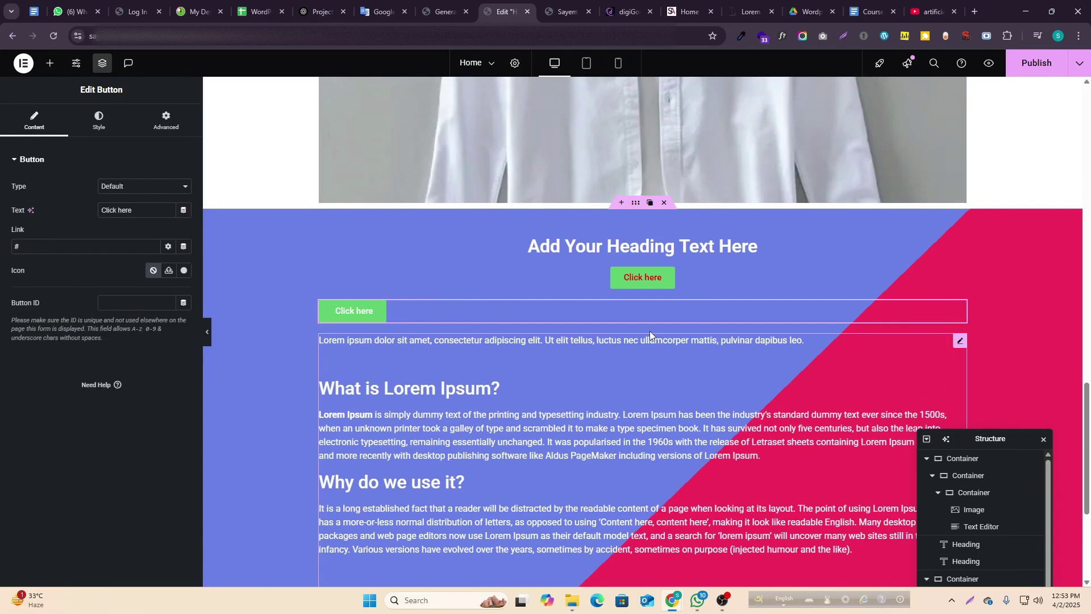
left_click(99, 119)
left_click(153, 186)
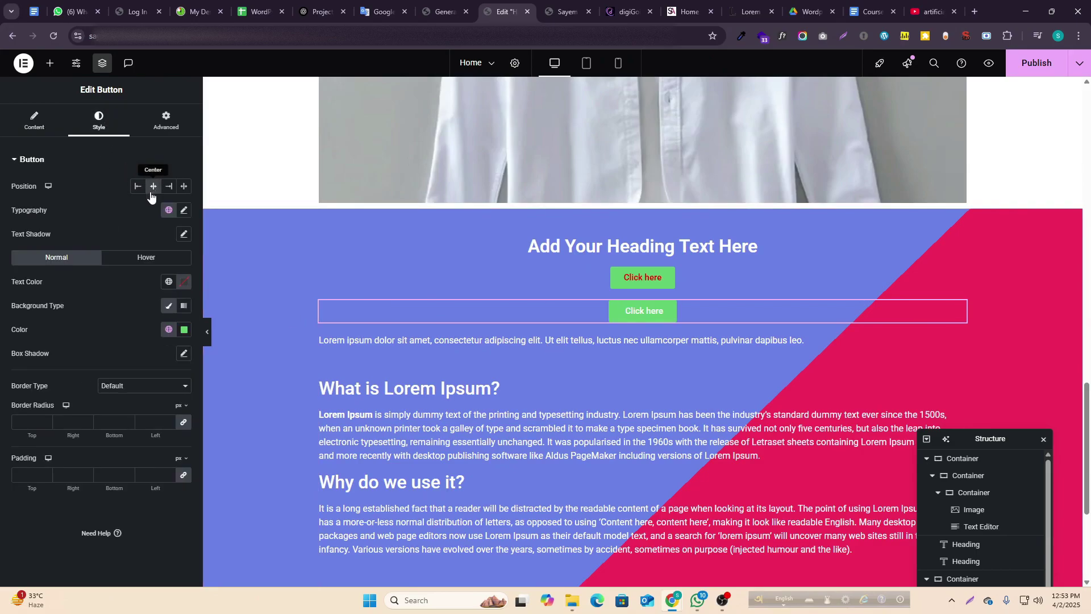
- Set the second button's background color to the global Red Color
left_click(168, 330)
left_click(68, 475)
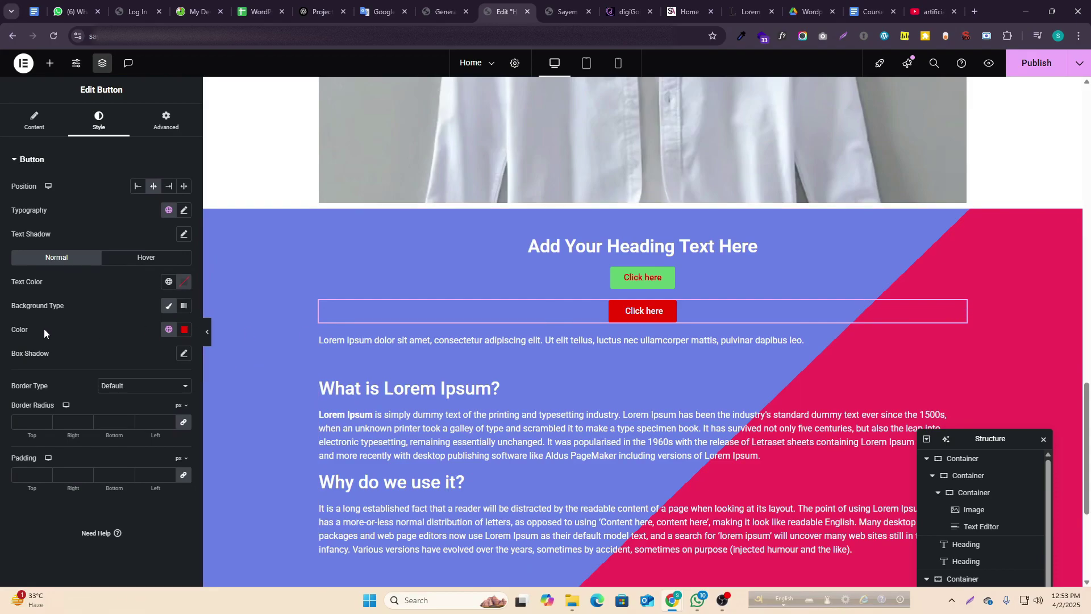
left_click(168, 329)
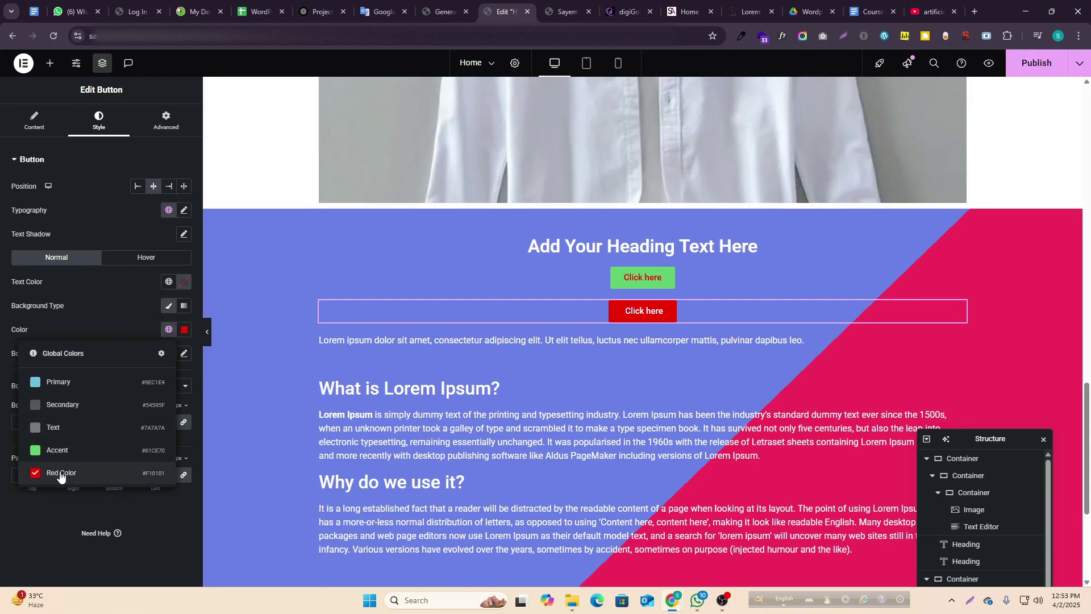
left_click(168, 330)
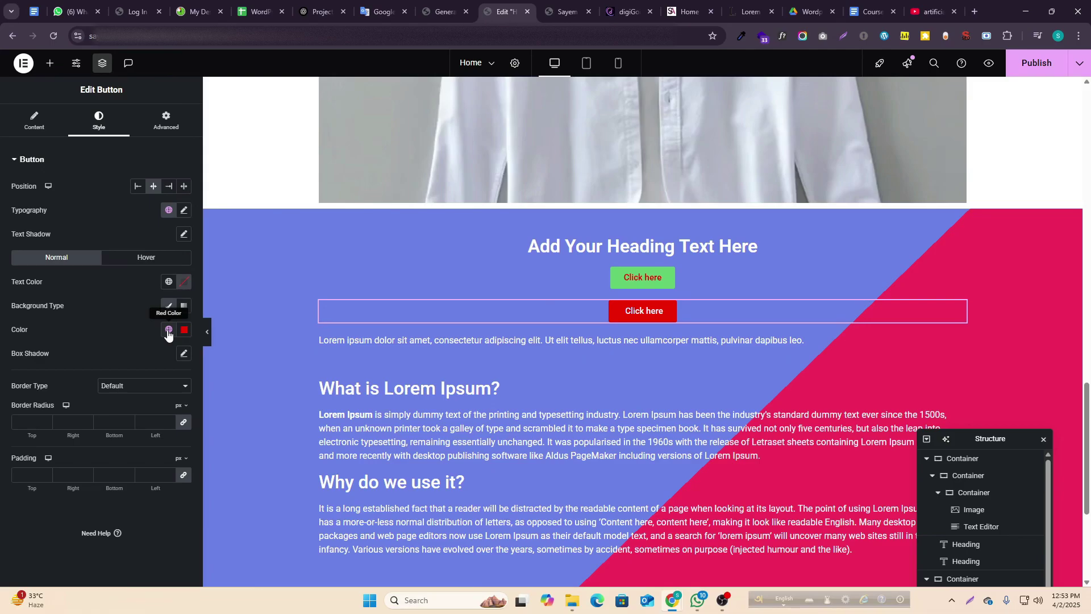
- Apply the global Red Color to the second button's text and the global Primary color to its background
left_click(169, 281)
left_click(79, 423)
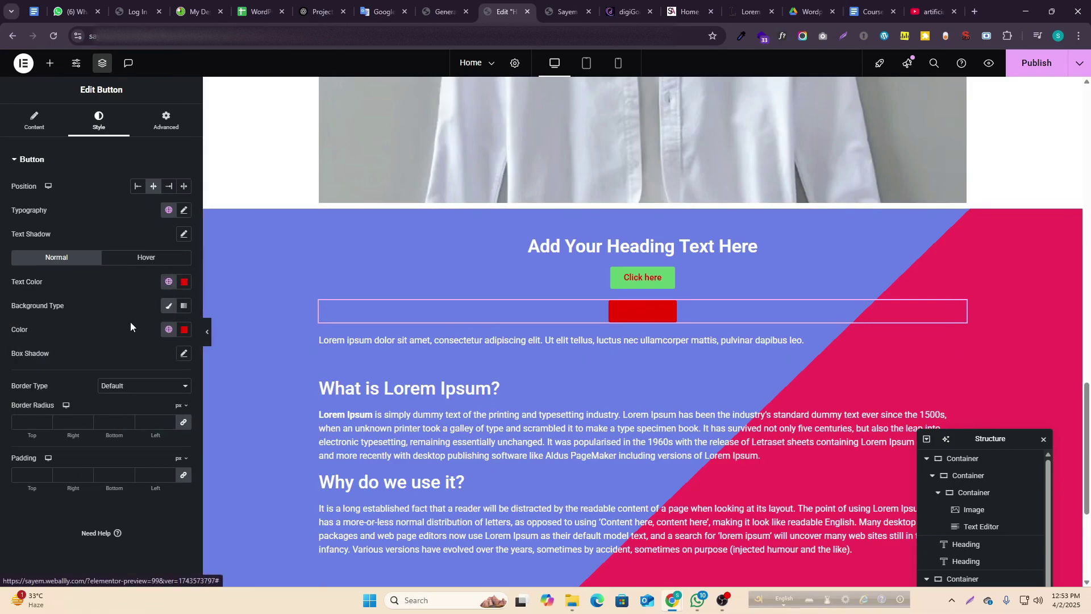
left_click(168, 330)
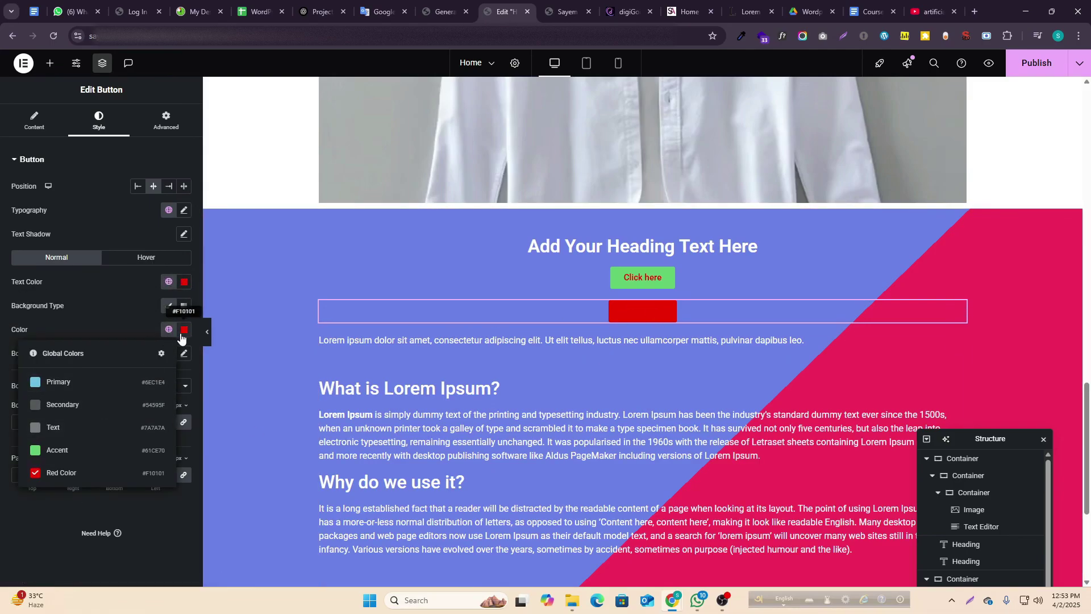
left_click(91, 381)
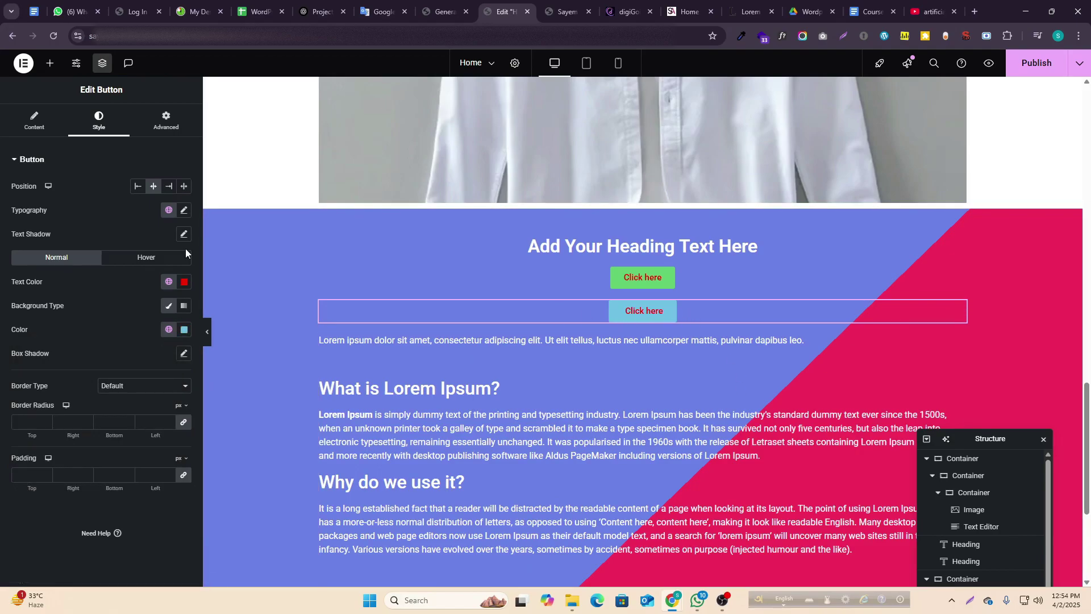
- Try the Info and Warning types on the green button, ending with the type set to Default
left_click(644, 277)
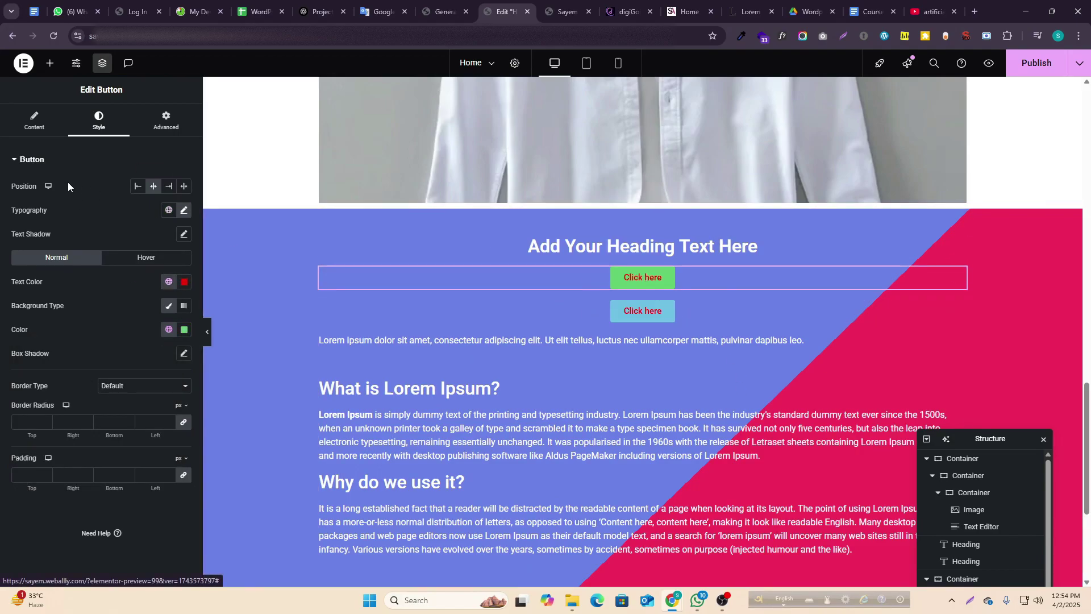
left_click(30, 126)
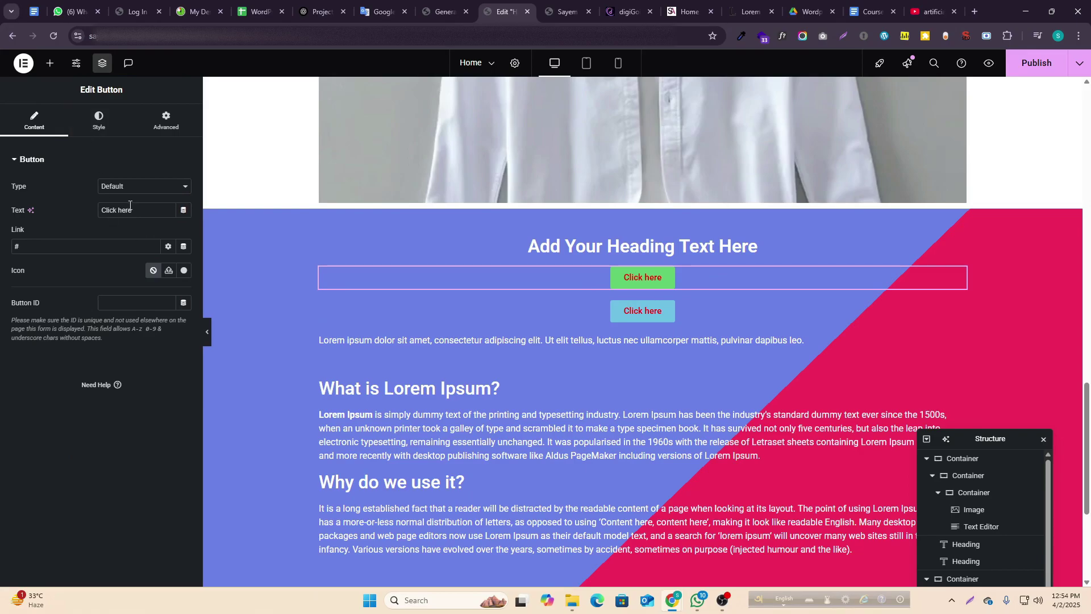
left_click_drag(143, 212, 61, 213)
left_click(136, 185)
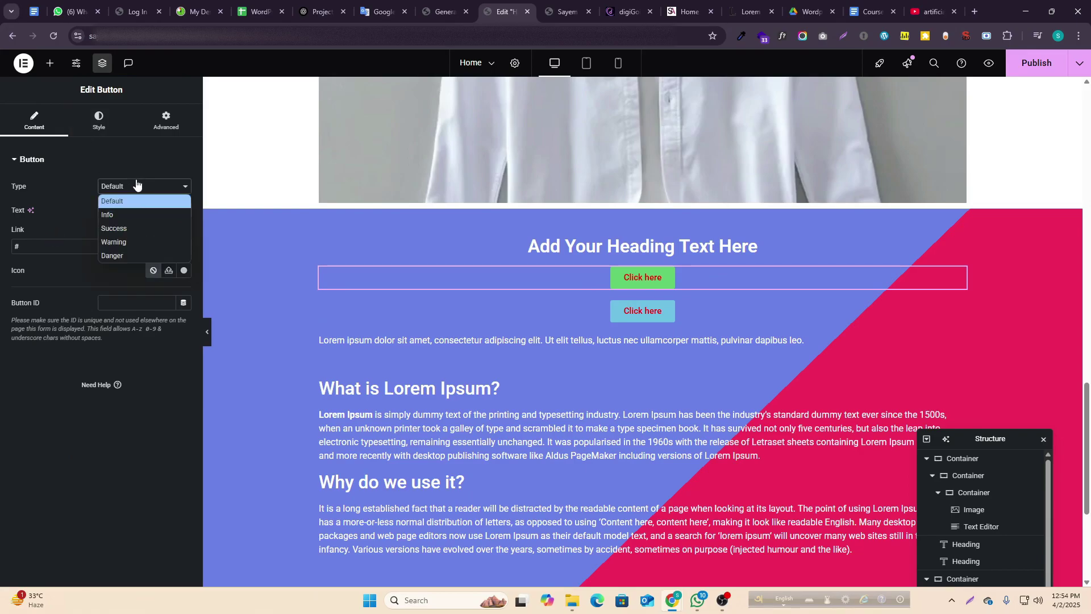
left_click(136, 213)
left_click(136, 186)
left_click(137, 244)
left_click(143, 185)
left_click(147, 198)
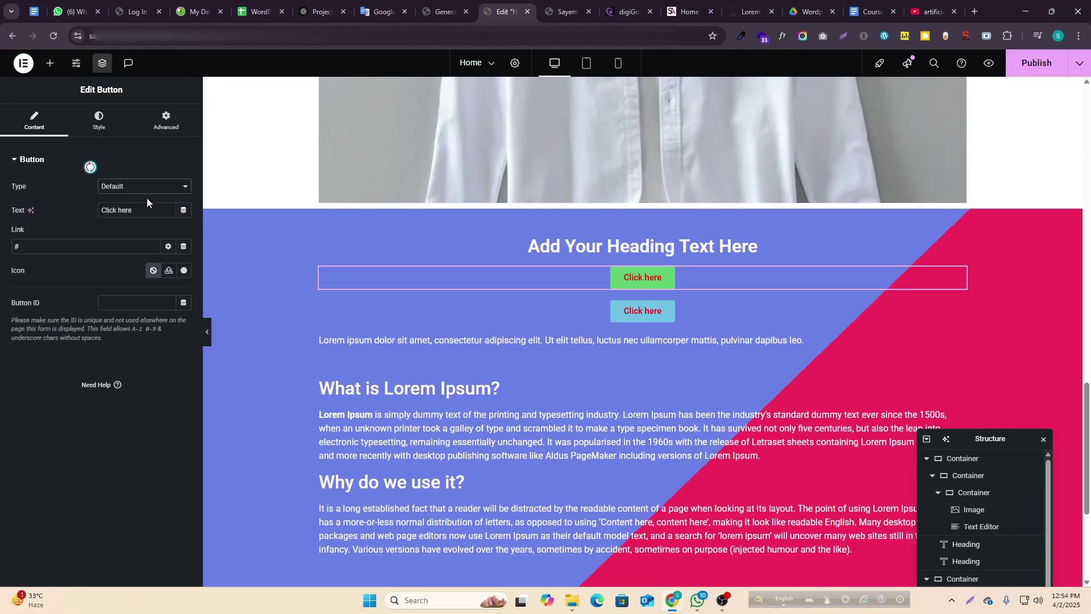
- Insert the Circle icon from the icon library into the green button
left_click(63, 242)
left_click(184, 271)
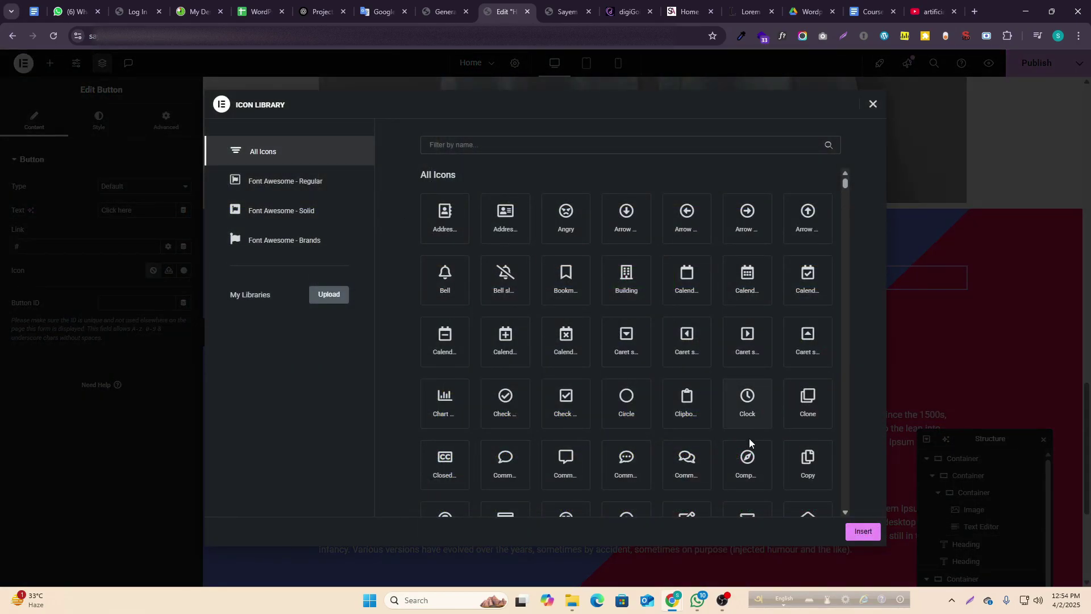
left_click(627, 404)
left_click(862, 532)
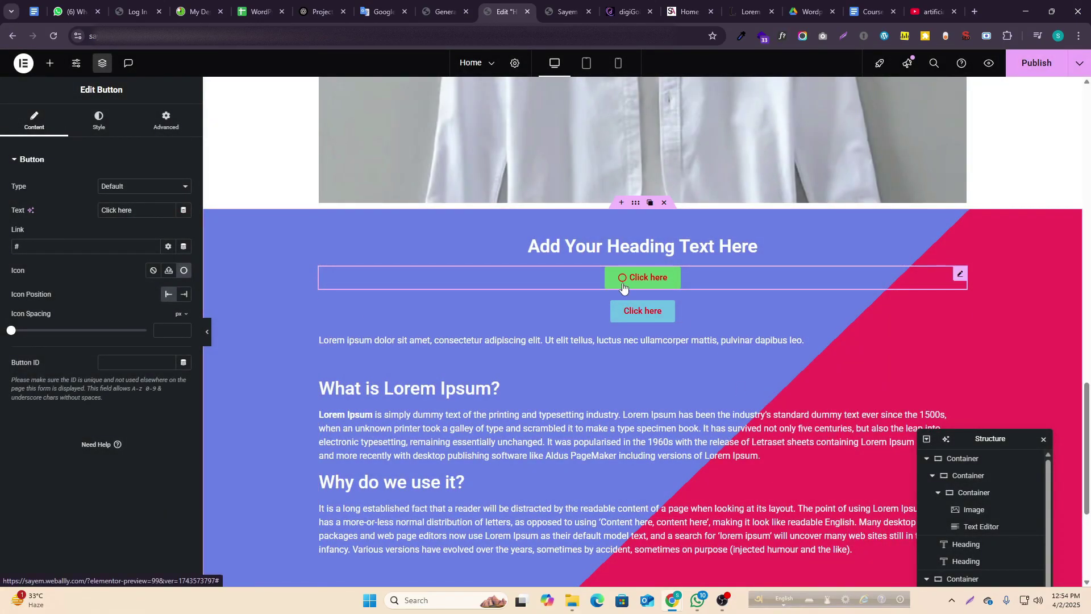
- Position the green button's icon before its text and set the icon spacing to 14 px
left_click(169, 296)
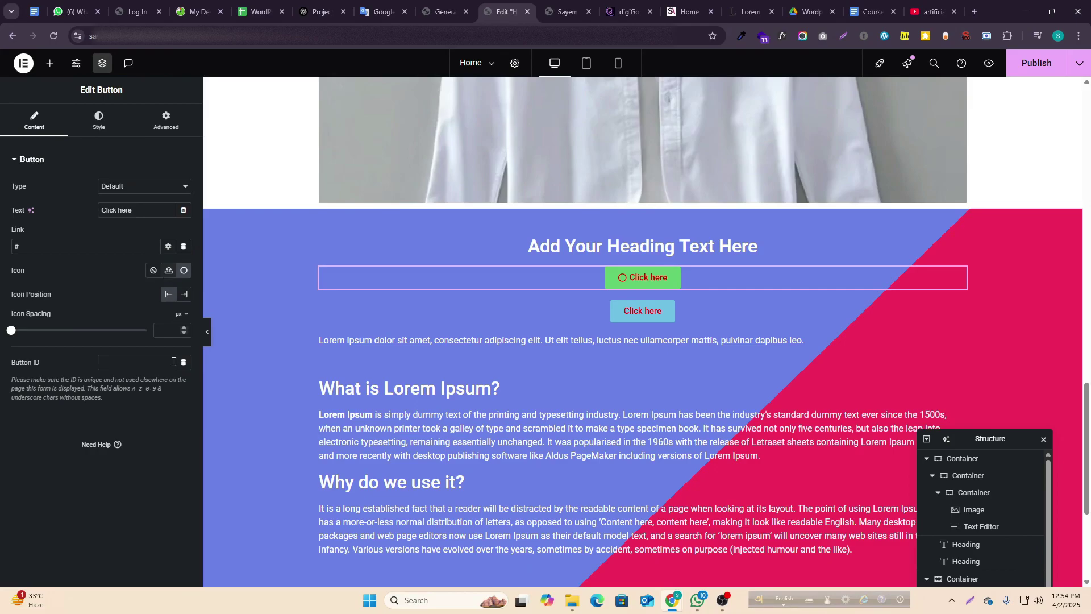
left_click(169, 270)
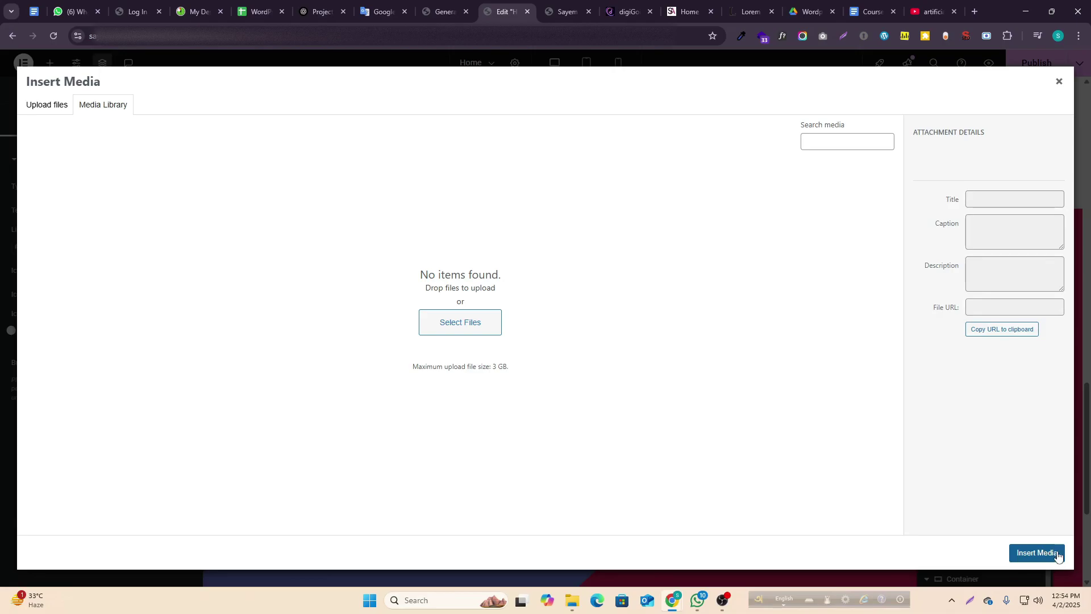
left_click(1059, 81)
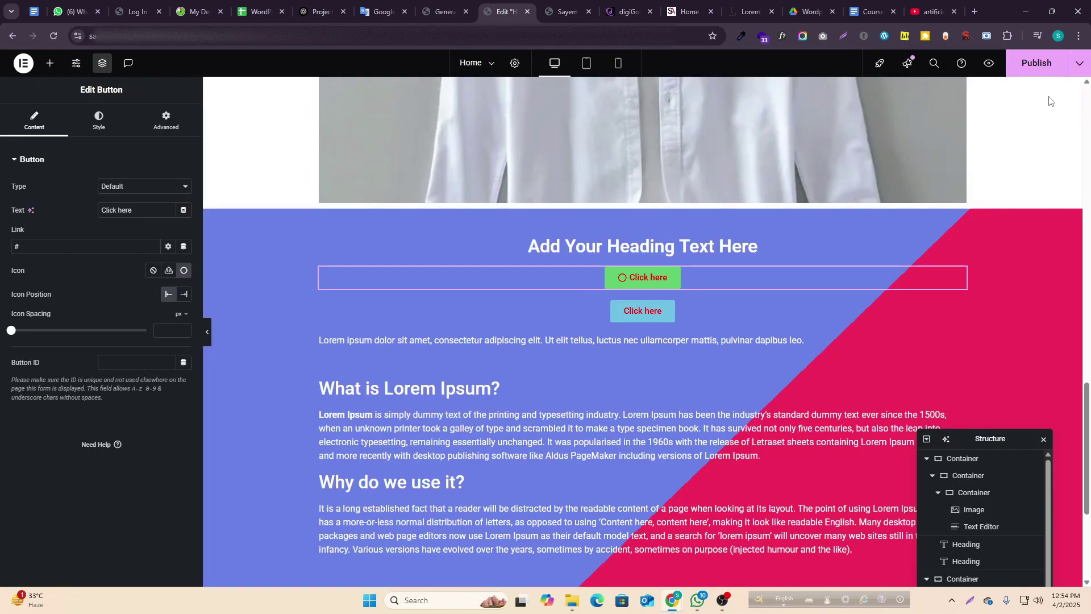
left_click_drag(10, 334, 48, 336)
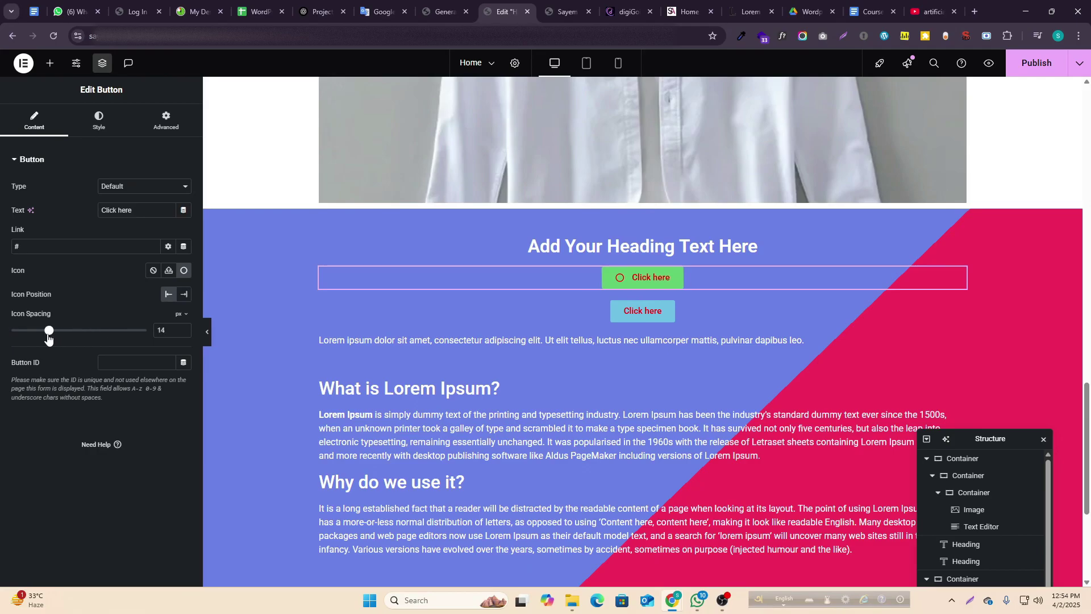
- Set the green button's hover animation to Pulse Grow
left_click(94, 136)
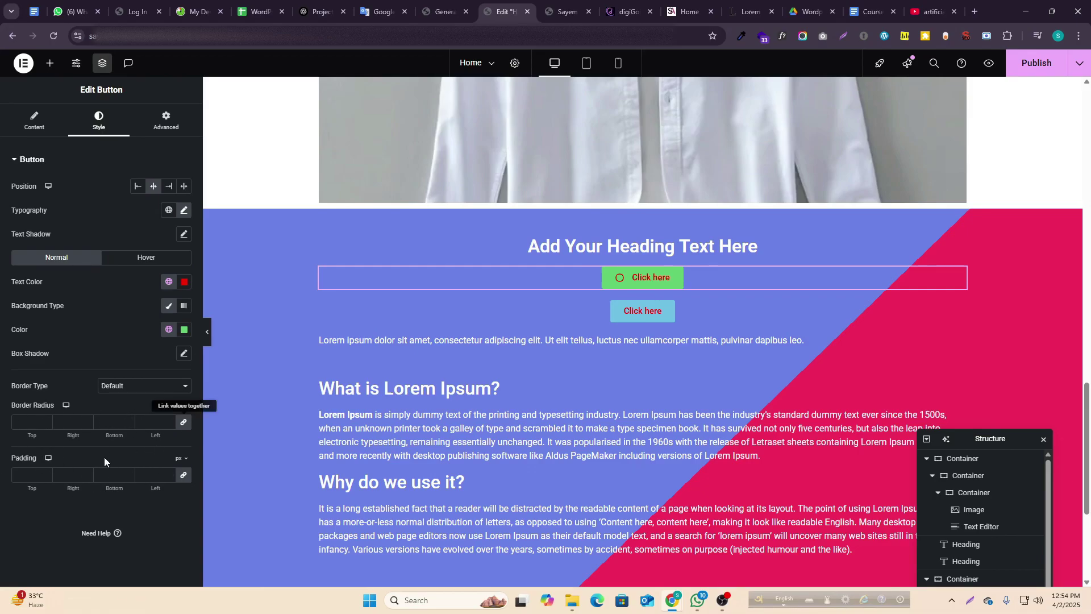
left_click(183, 356)
left_click(170, 354)
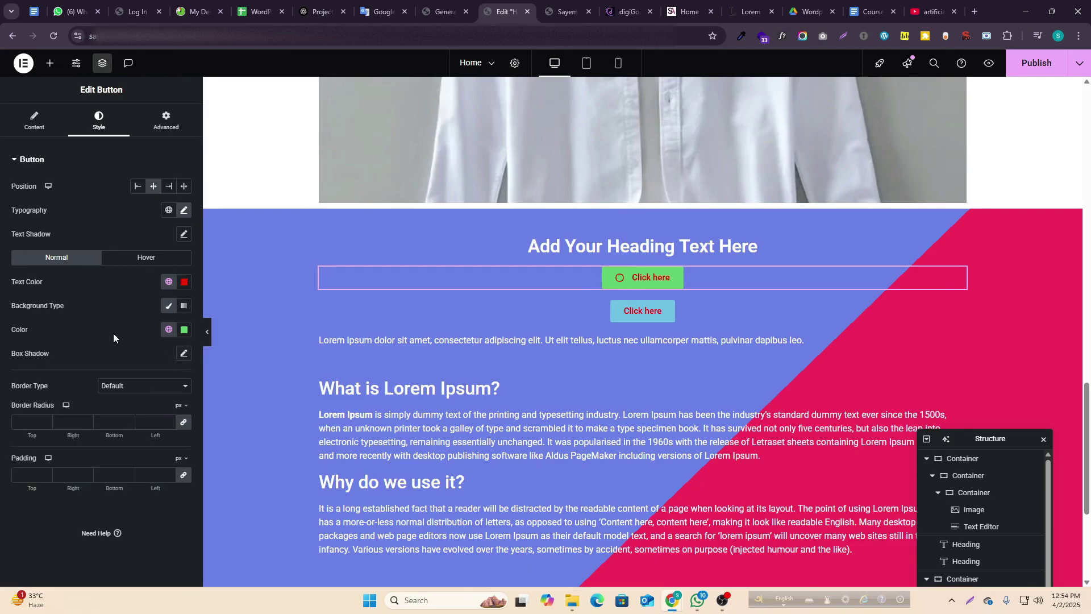
left_click(164, 264)
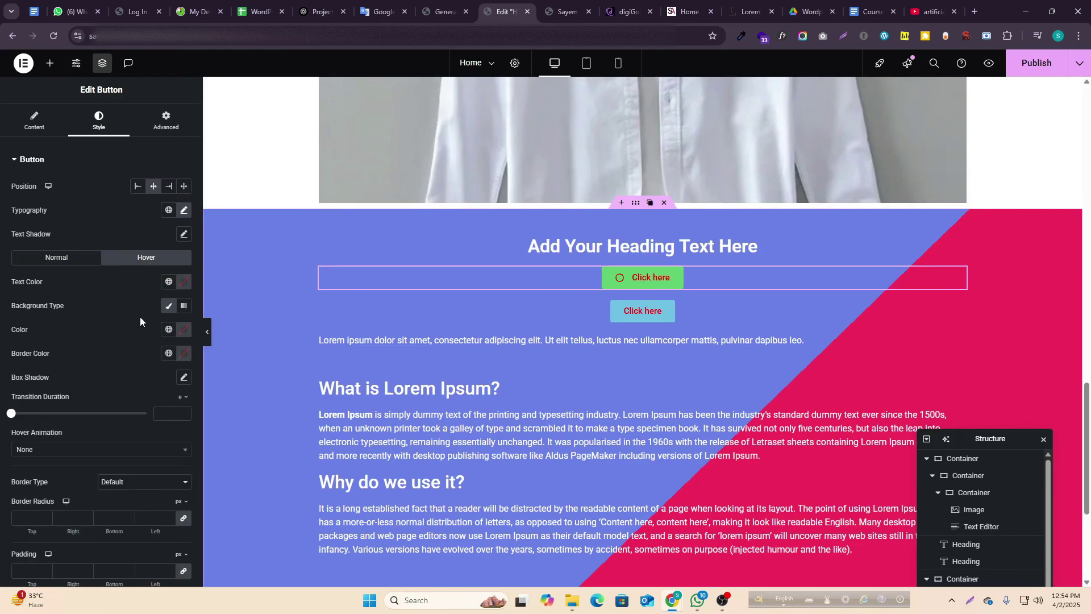
left_click(50, 262)
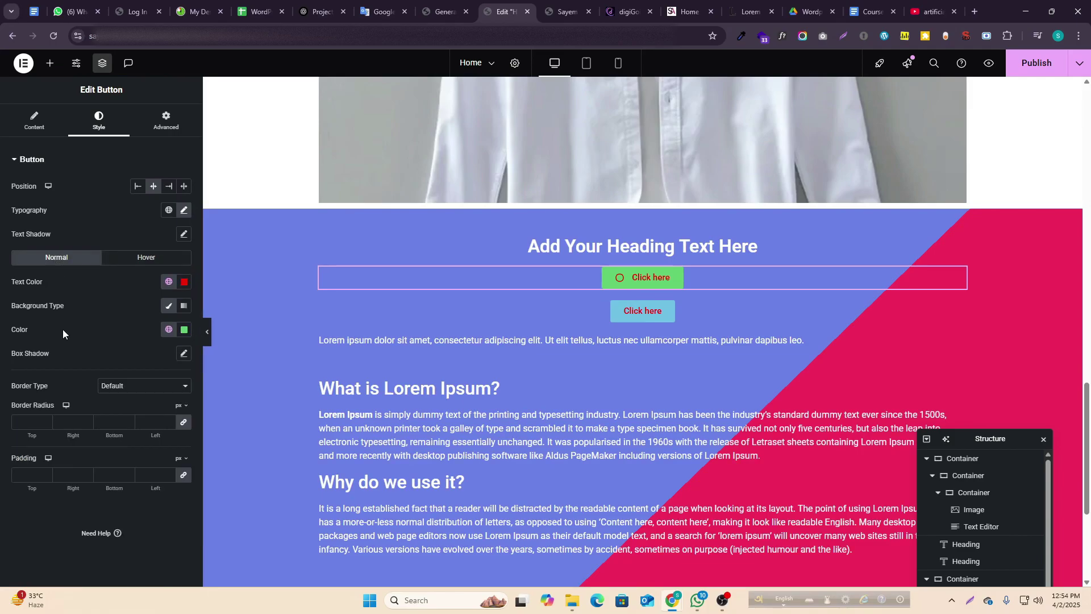
left_click(158, 262)
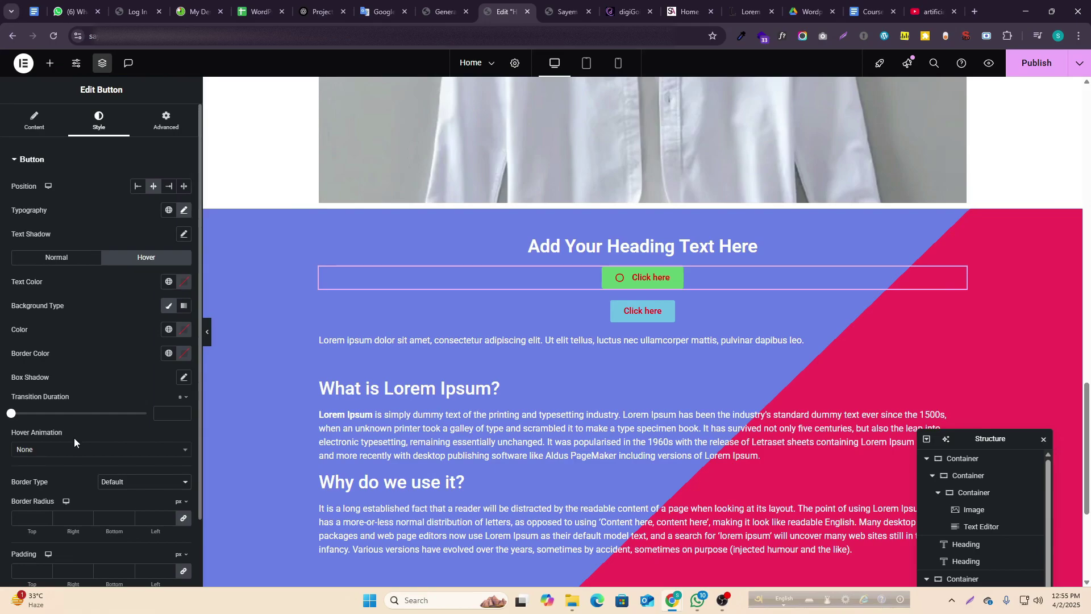
left_click(61, 448)
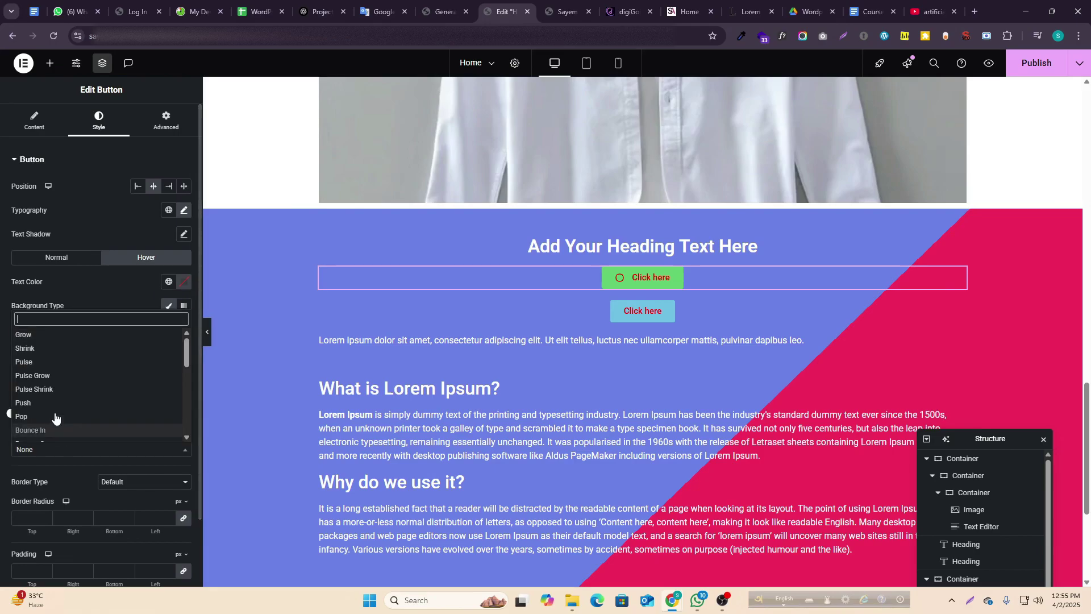
left_click(66, 374)
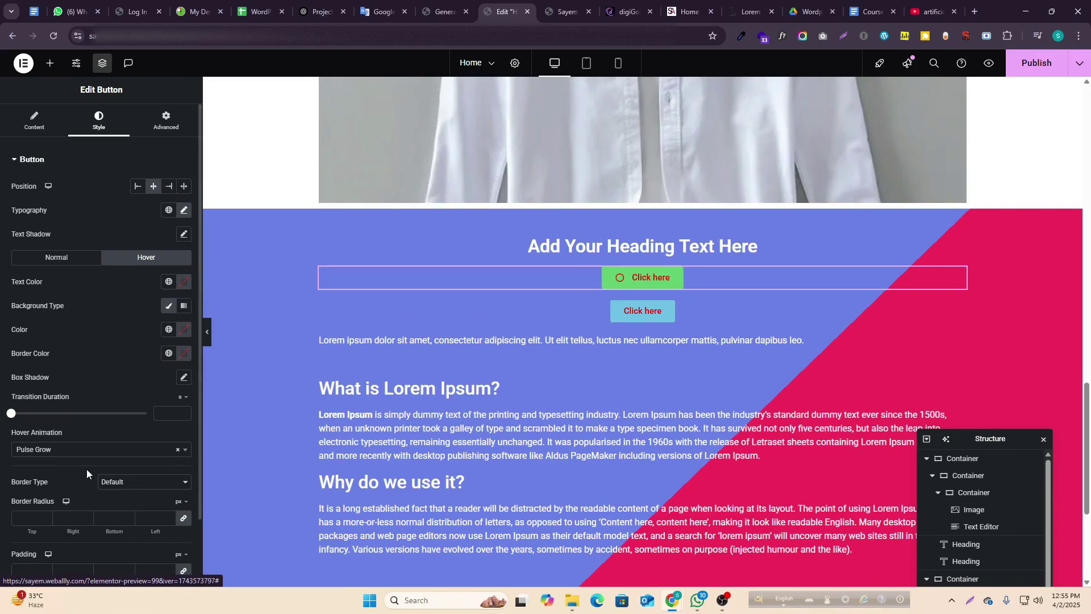
scroll(128, 464, "down", 1)
scroll(124, 451, "up", 1)
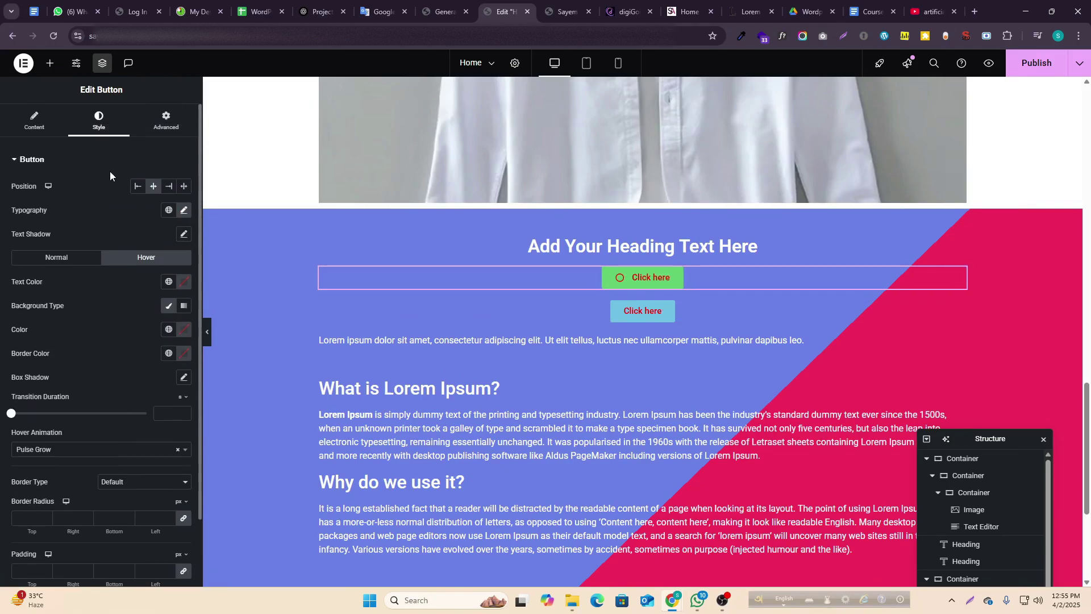
left_click(76, 258)
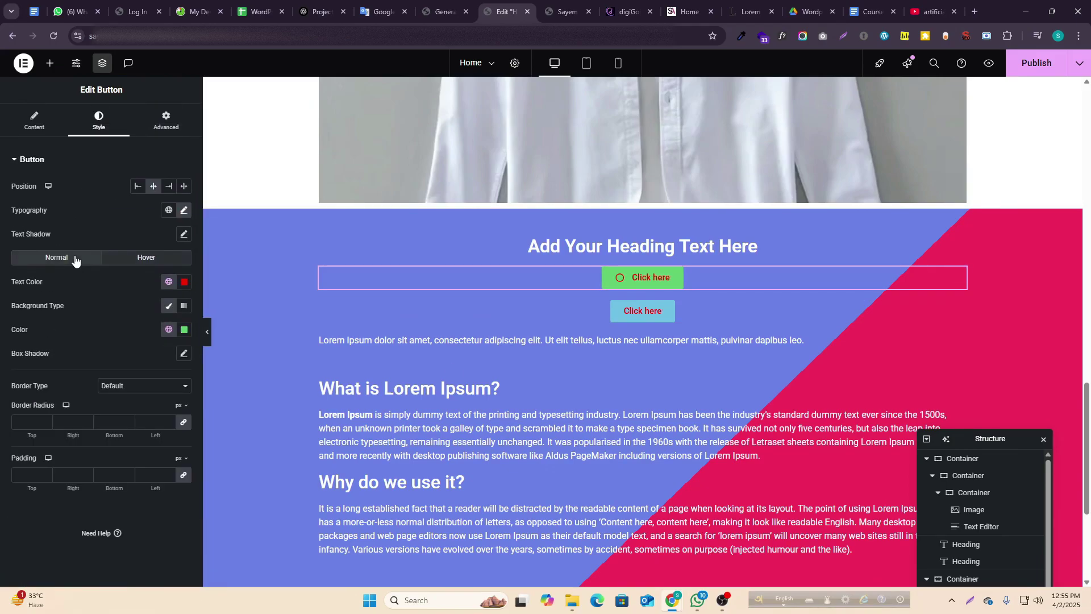
left_click(165, 125)
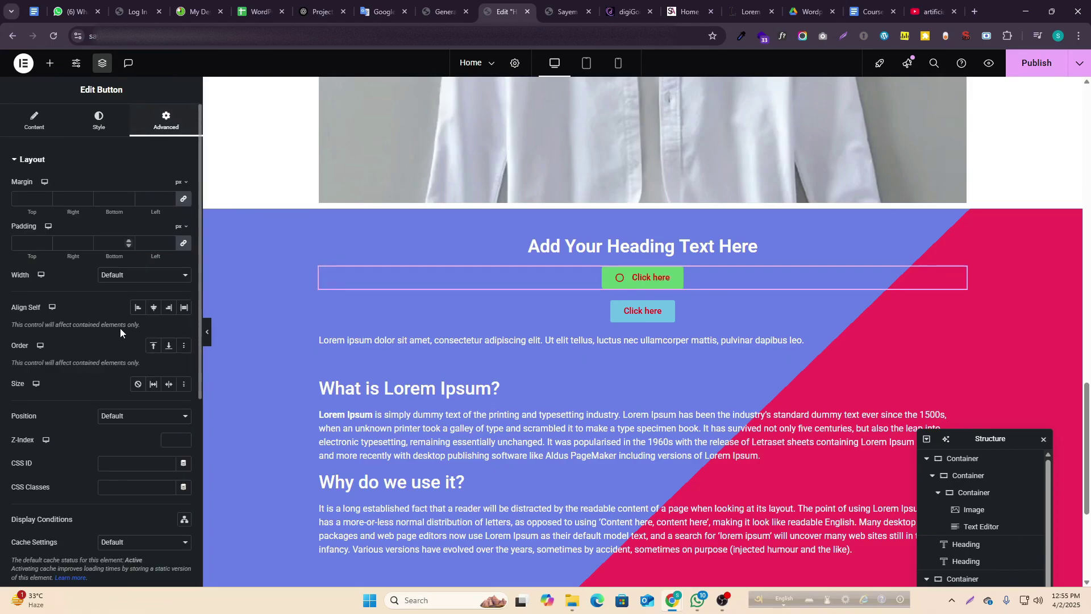
left_click(108, 115)
left_click(34, 121)
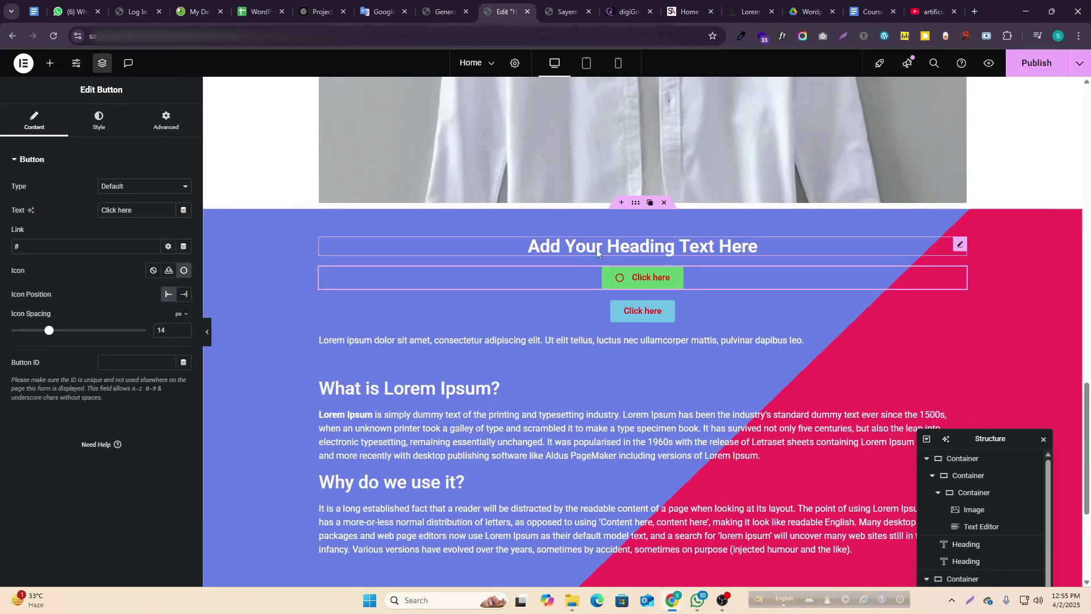
- Add a Divider widget between the second button and the lorem ipsum paragraph
left_click(50, 63)
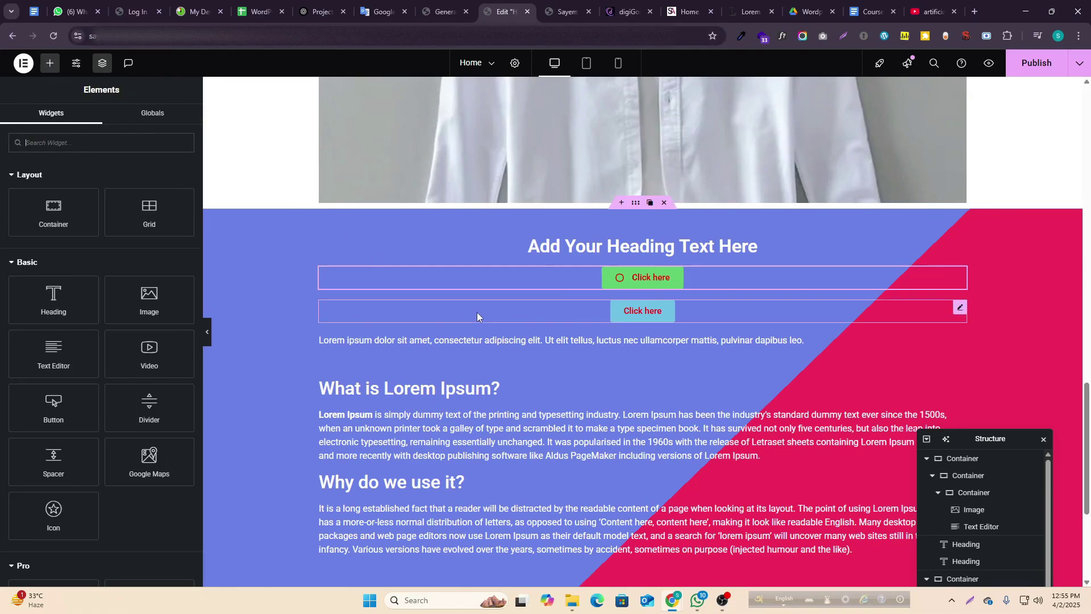
scroll(477, 316, "down", 2)
scroll(62, 377, "down", 3)
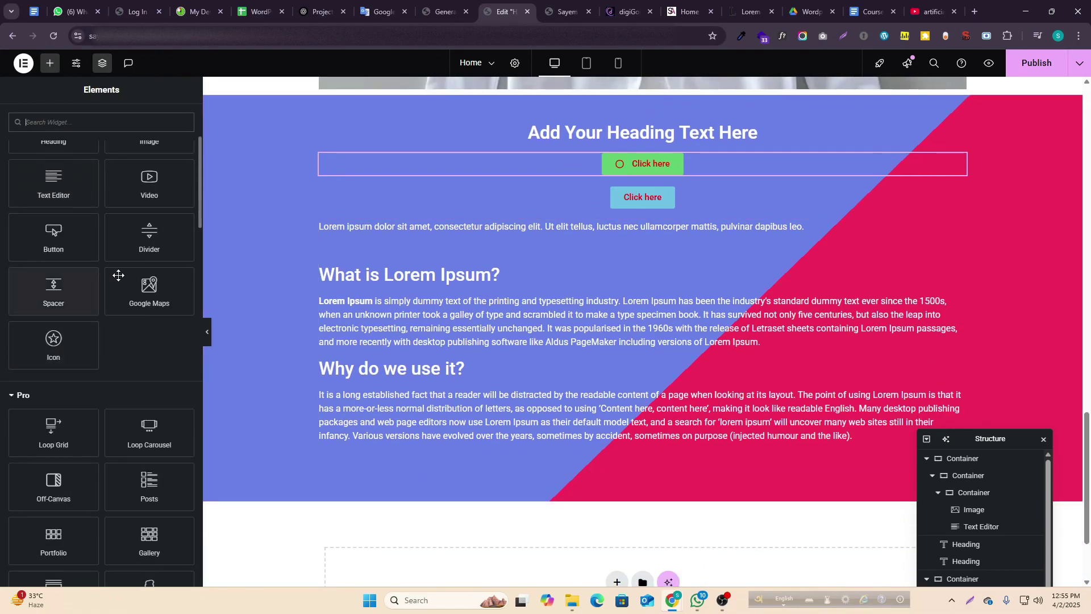
left_click_drag(146, 245, 635, 230)
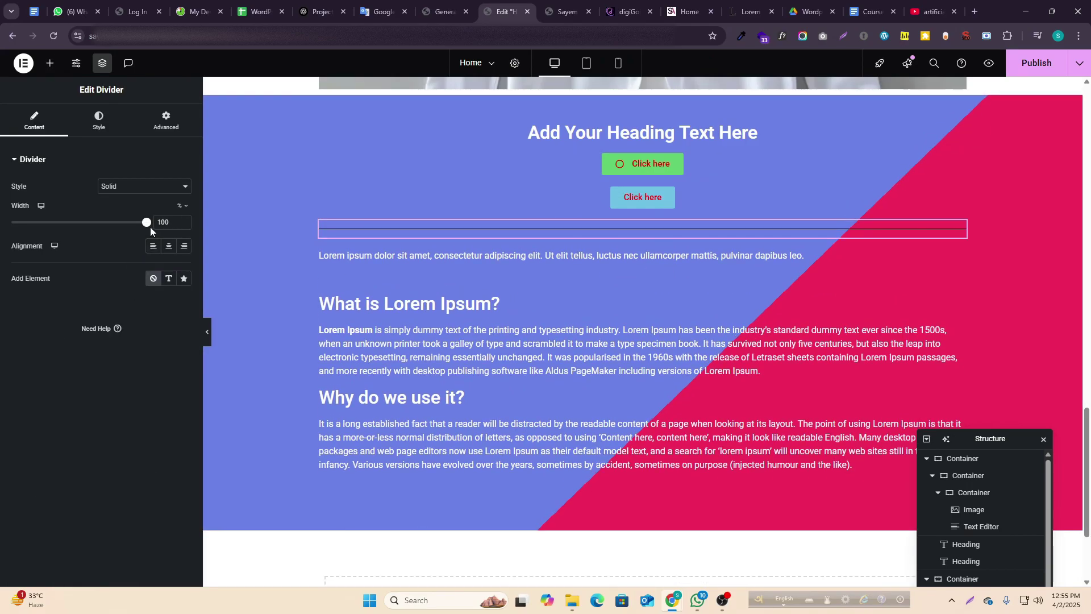
- Reduce the divider's width to 40% and center its alignment, keeping the Solid style
left_click_drag(134, 229, 241, 228)
left_click(162, 191)
left_click(153, 197)
left_click(170, 251)
left_click(183, 246)
left_click_drag(147, 223, 66, 227)
left_click(165, 250)
left_click(153, 245)
left_click(169, 246)
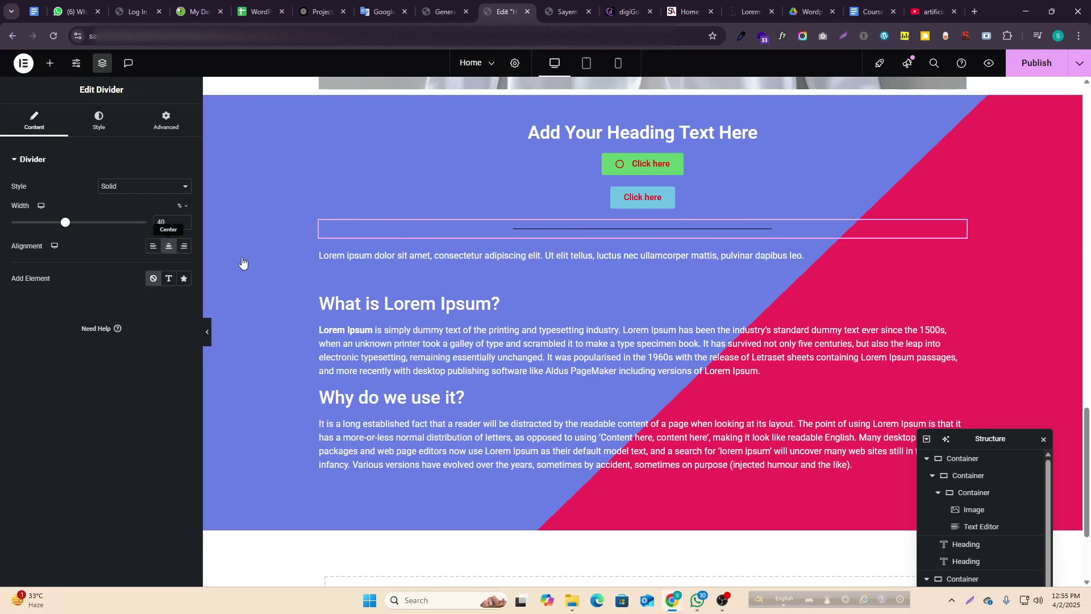
- Move the divider directly below the section heading and narrow its width to 32%
left_click_drag(960, 227, 651, 149)
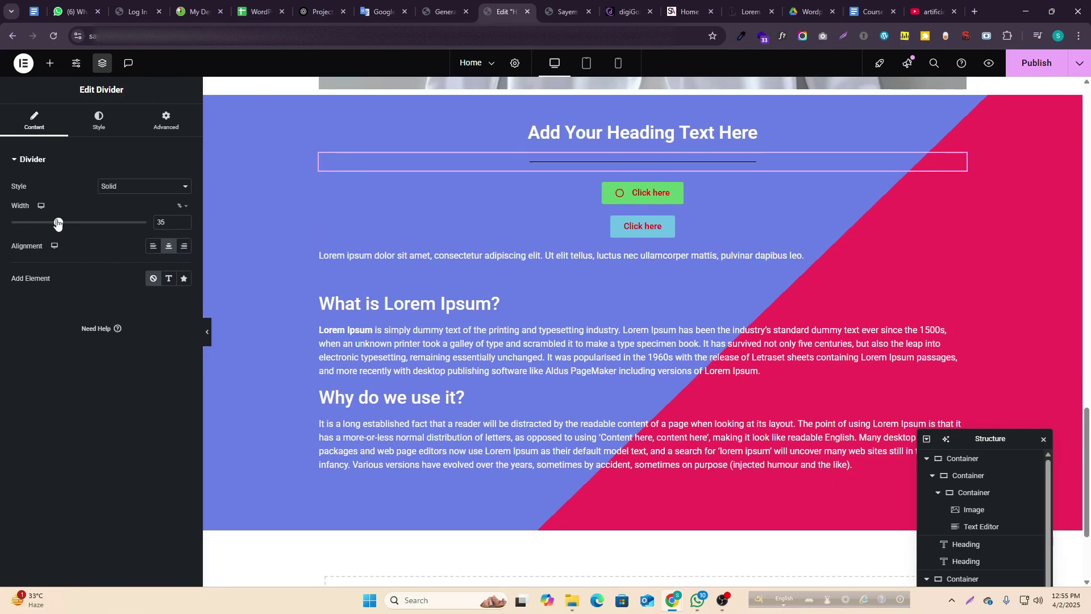
- Set the divider's weight to 5 px and apply the global Red Color to it
left_click(96, 124)
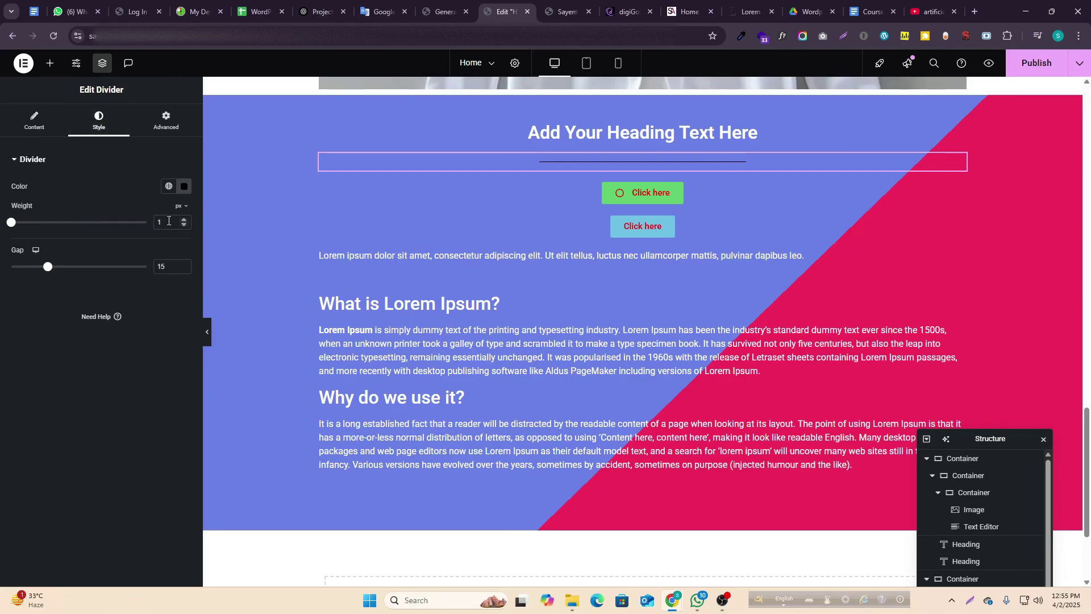
type("5")
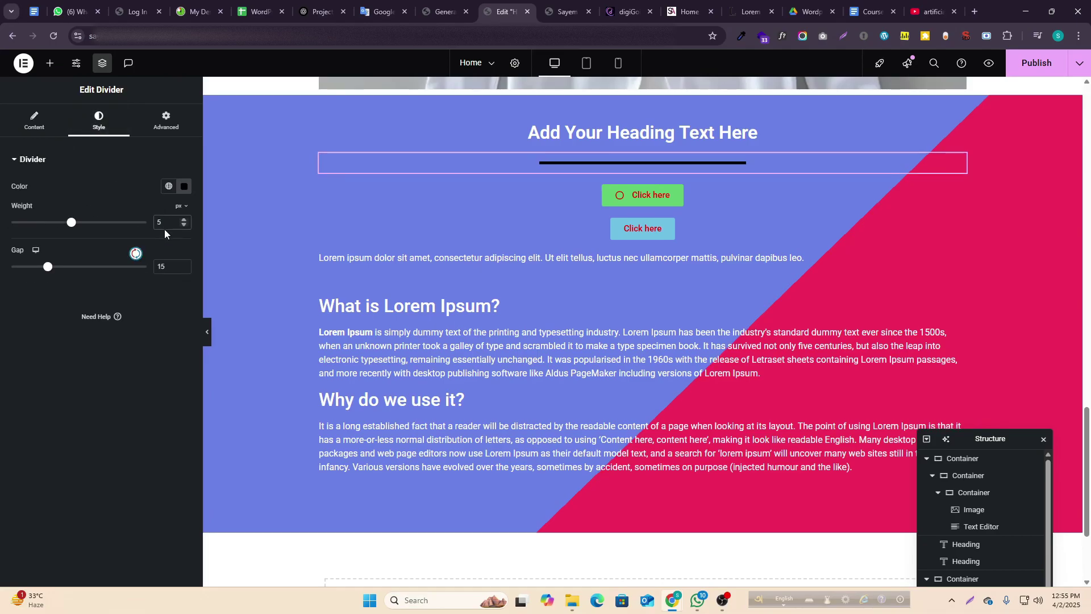
left_click(168, 186)
left_click(99, 327)
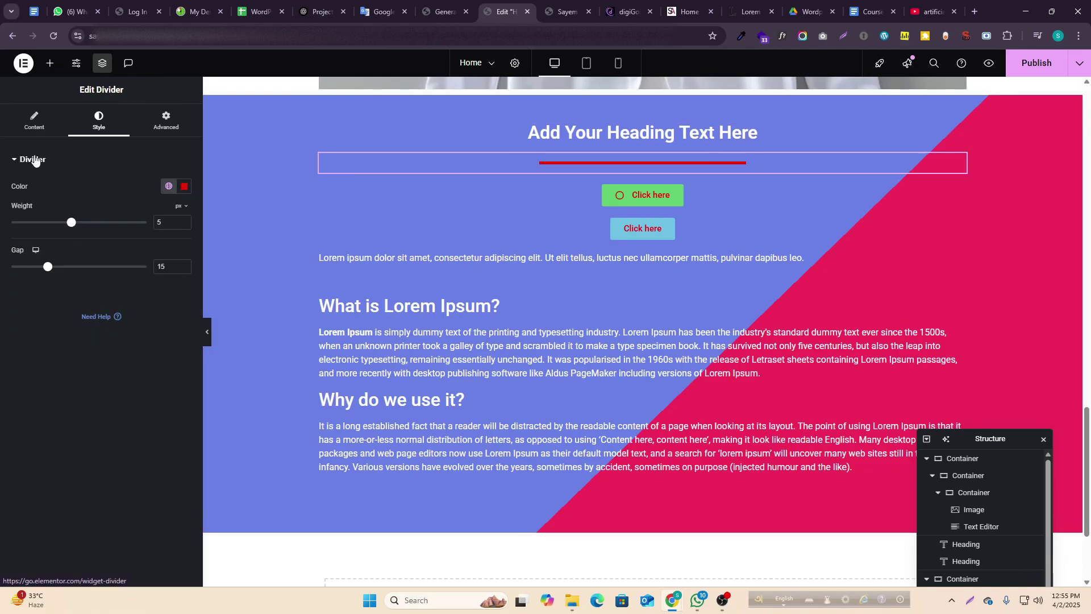
- Add a text element to the divider and enter the person's name in capital letters as its text
left_click(33, 122)
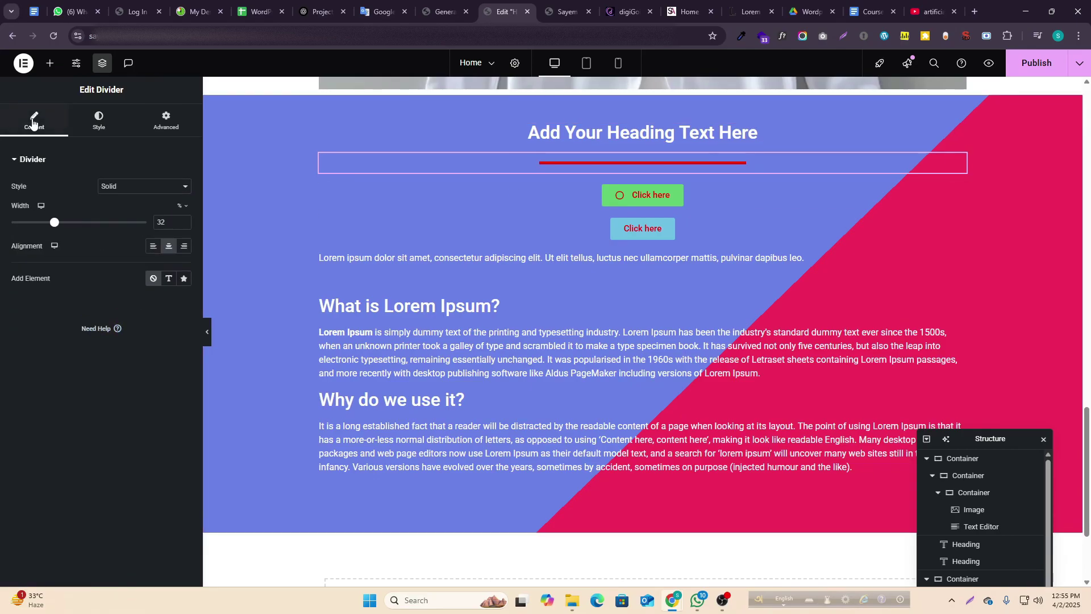
left_click(168, 279)
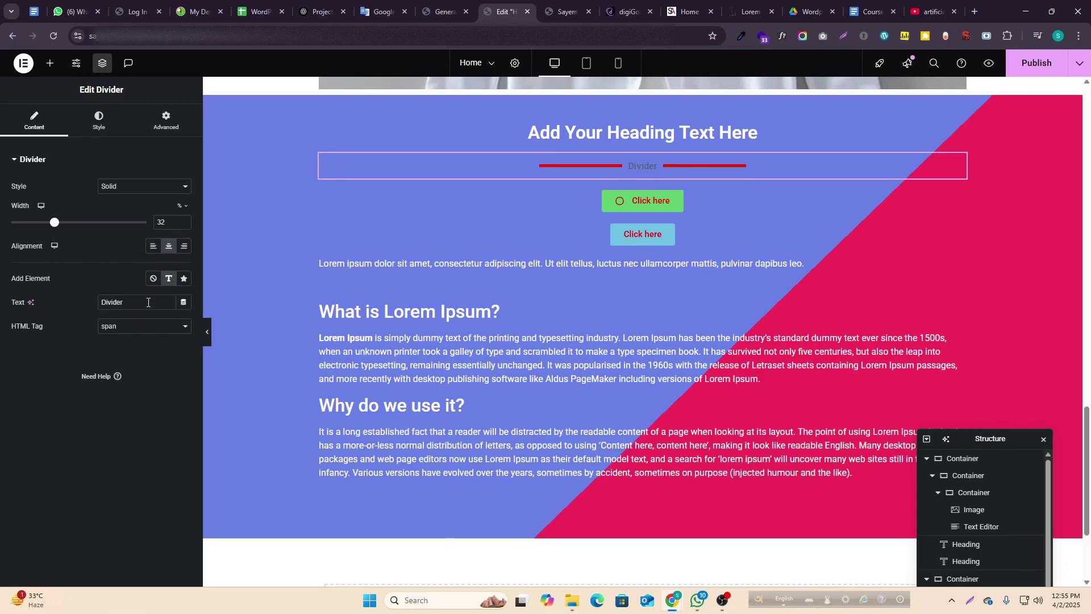
left_click_drag(124, 302, 94, 307)
type("Saye")
key("BackSpace")
key("BackSpace")
key("BackSpace")
key("BackSpace")
type("SAYEM")
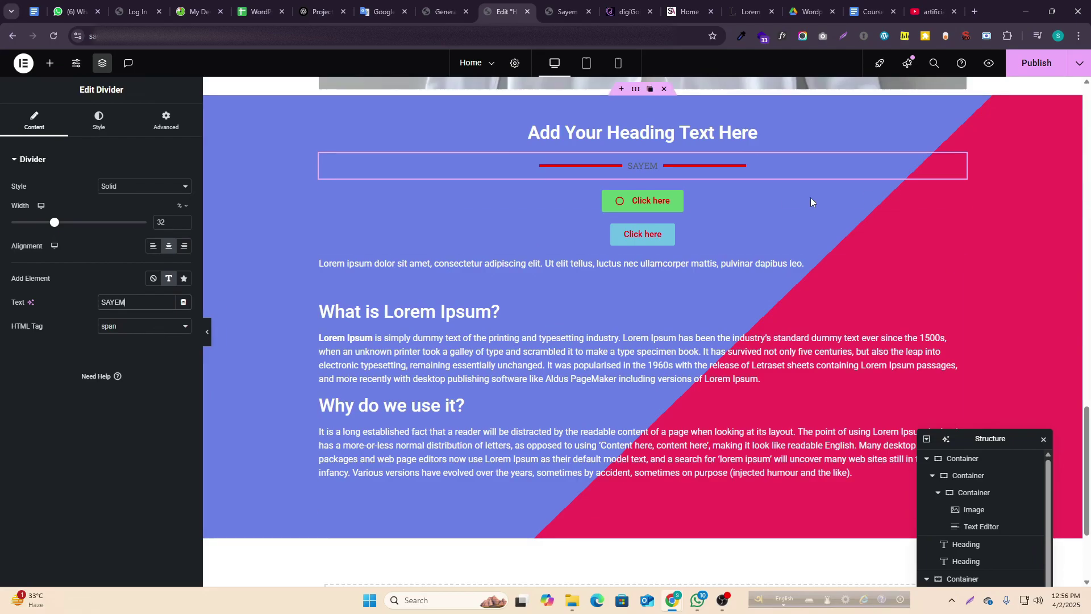
- Replace the divider's text element with the Stroopwafel icon, keep the divider centered, and publish the page
left_click(185, 246)
left_click(169, 246)
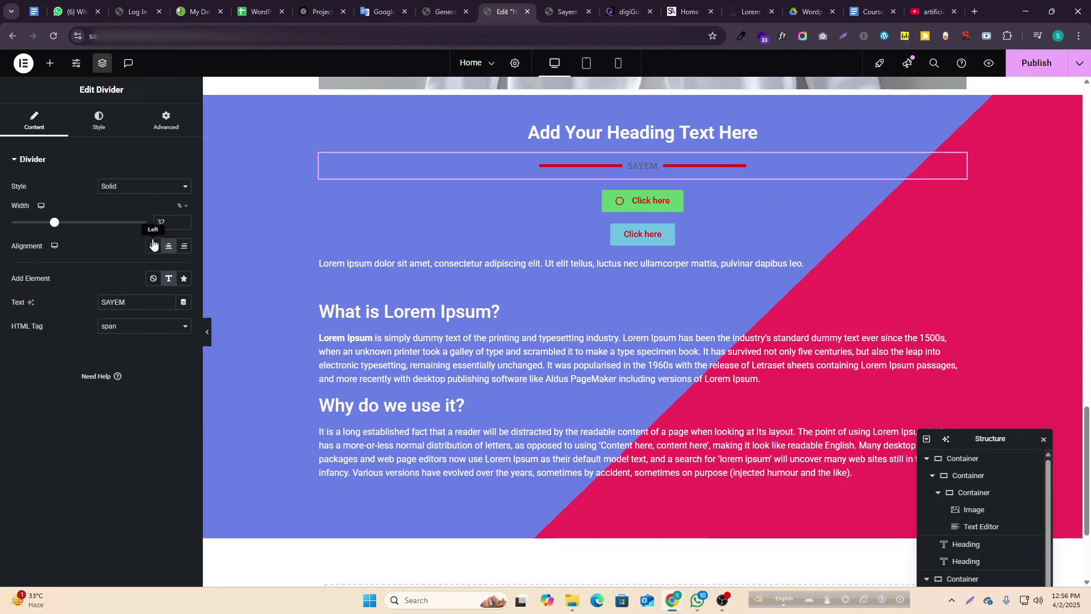
left_click(183, 278)
left_click(118, 342)
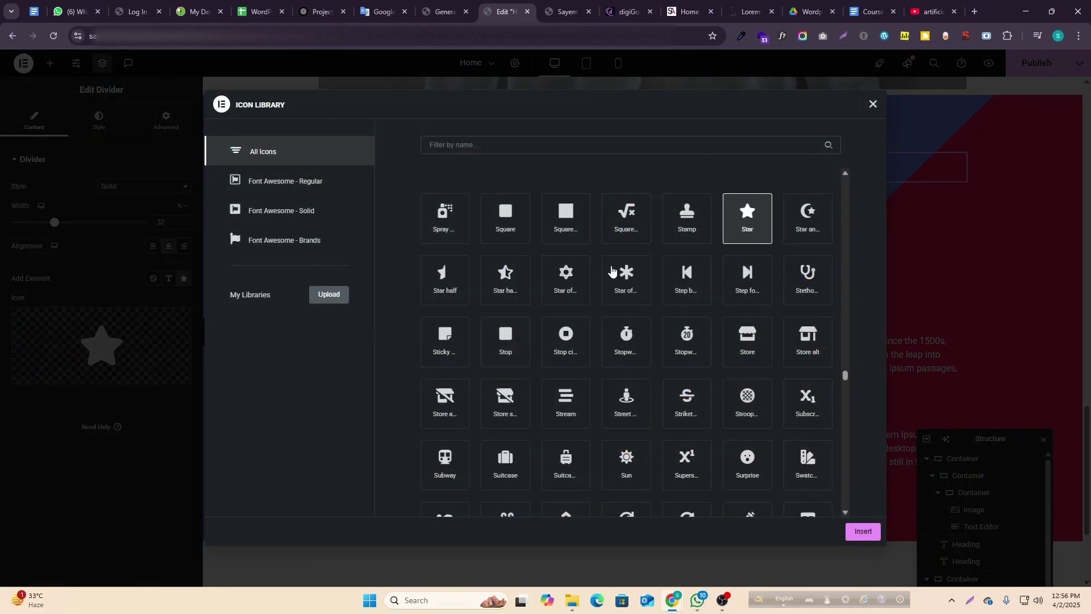
left_click(749, 405)
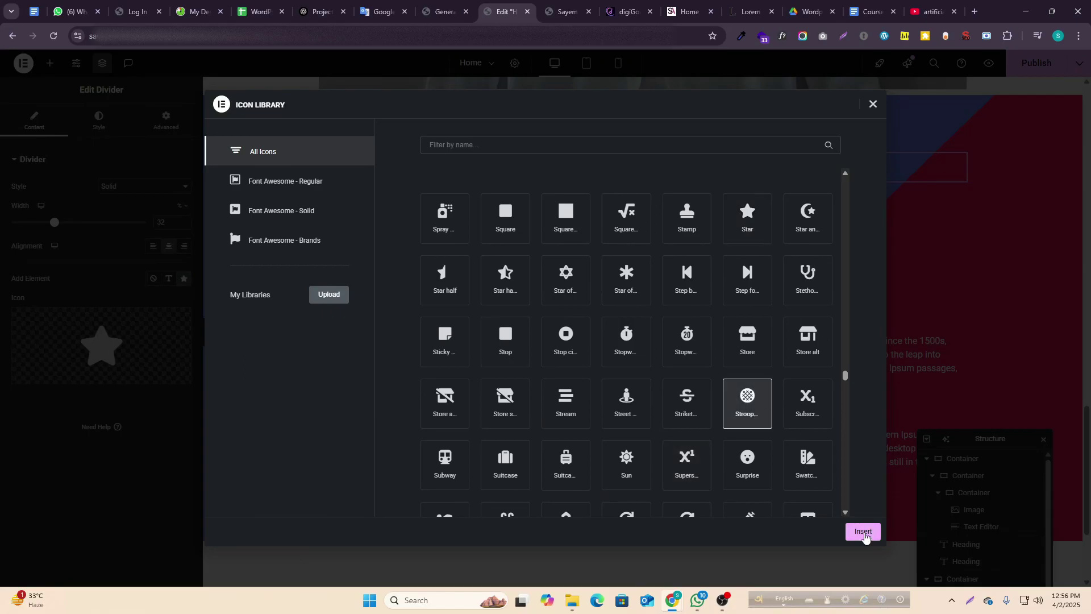
left_click(863, 532)
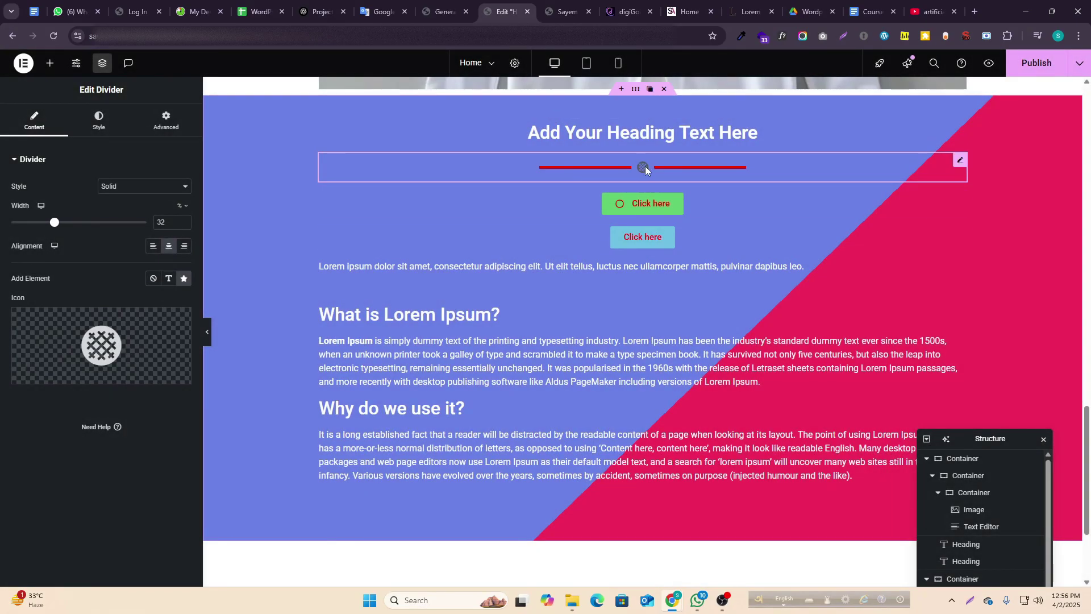
left_click(1031, 65)
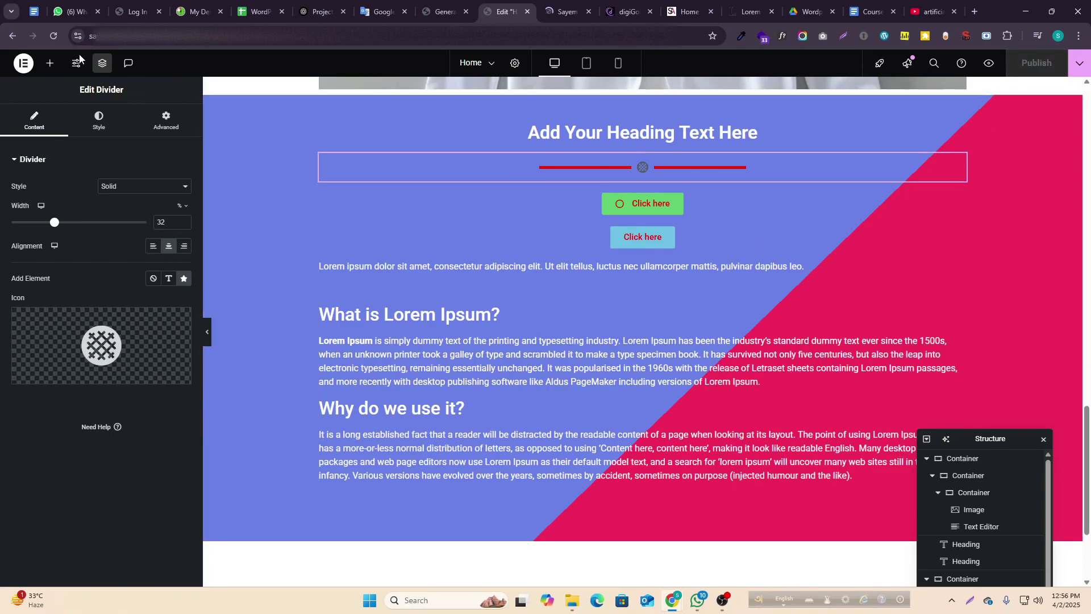
- Try out a Spacer widget between the divider and the first button with 299 px of space, and delete it
left_click(49, 63)
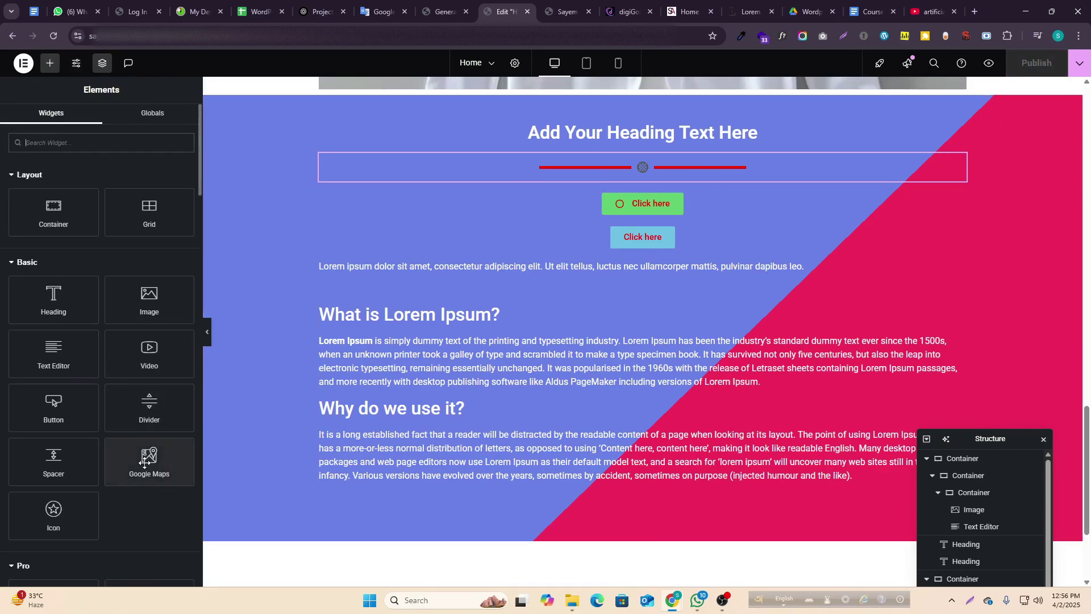
scroll(148, 440, "down", 2)
left_click_drag(51, 348, 679, 202)
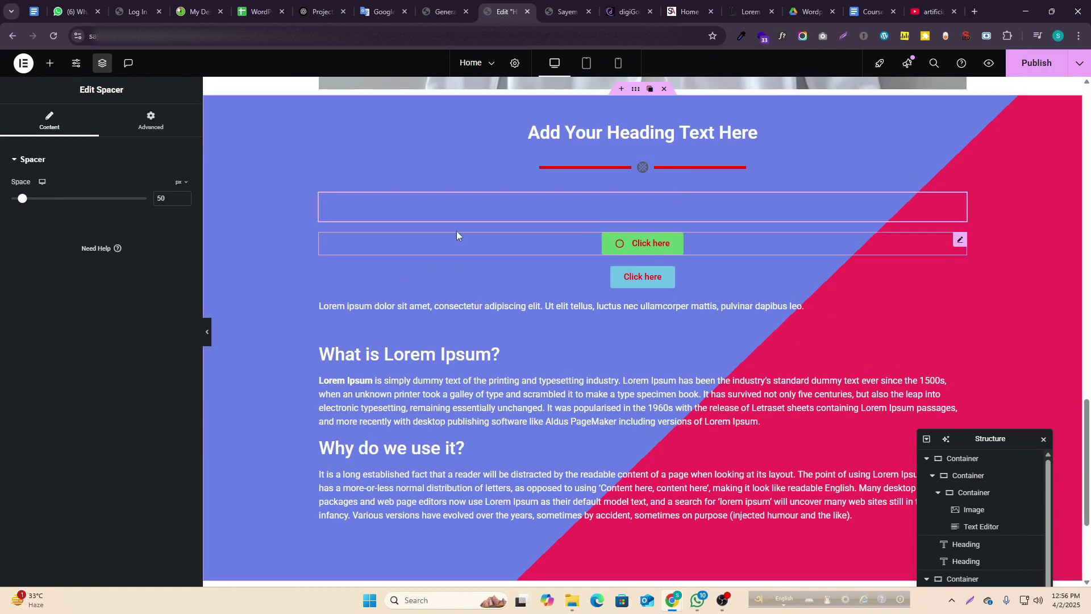
left_click_drag(22, 199, 86, 199)
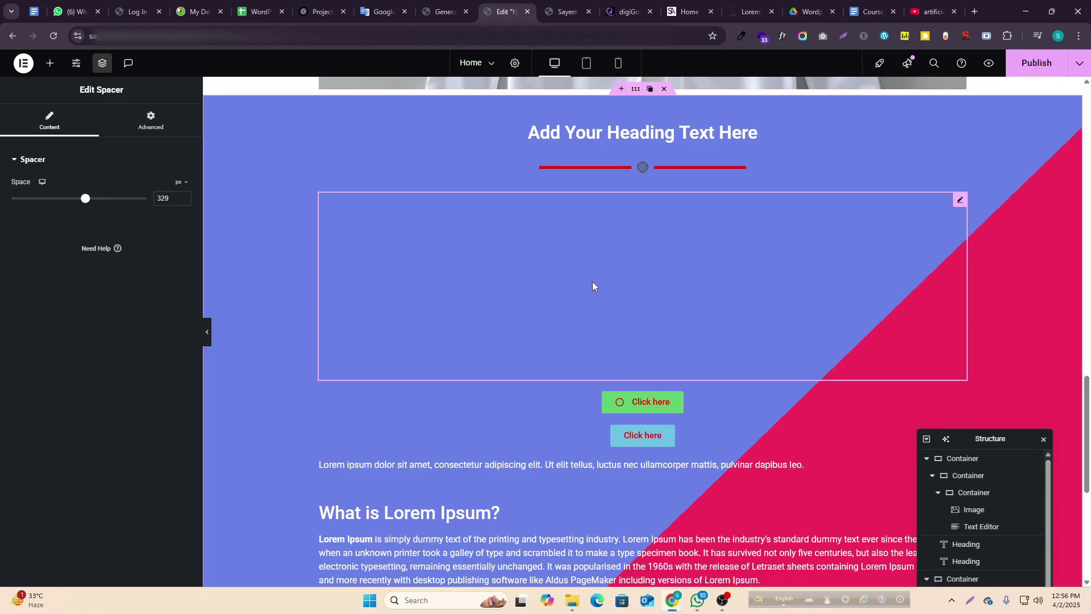
mouse_move(85, 203)
left_mouse_down()
mouse_move(99, 203)
mouse_move(42, 205)
mouse_move(78, 206)
left_mouse_up()
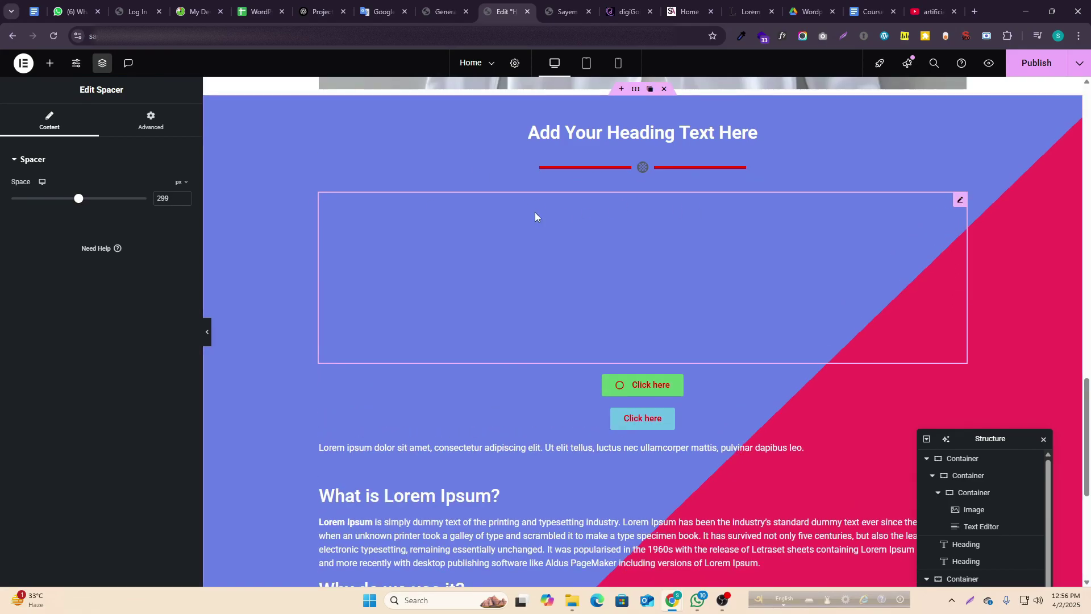
right_click(653, 223)
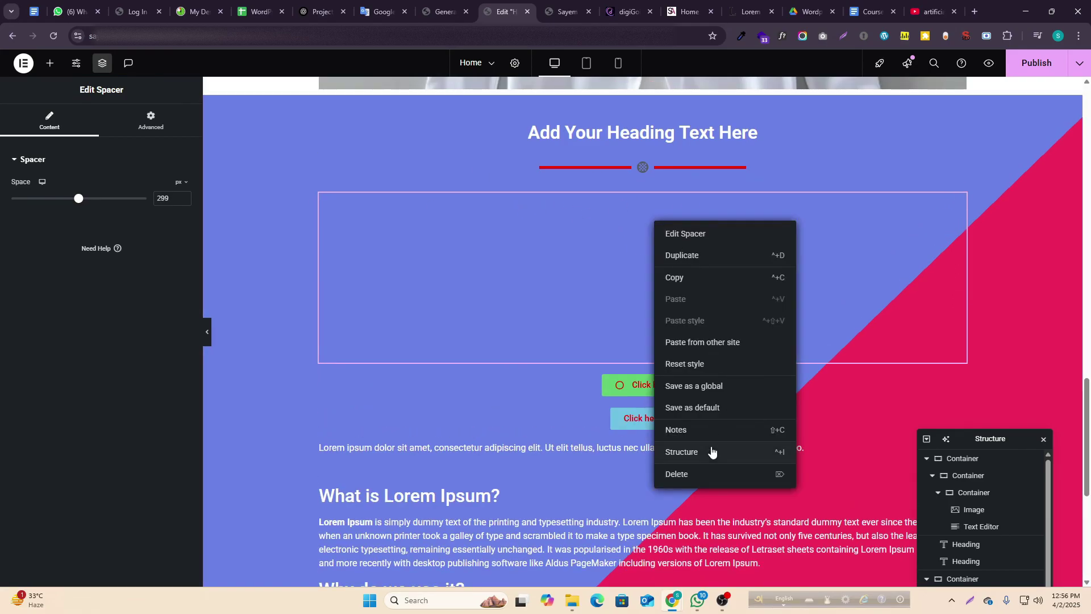
left_click(687, 475)
- Place a Google Maps widget between the divider and the first button
scroll(162, 459, "down", 1)
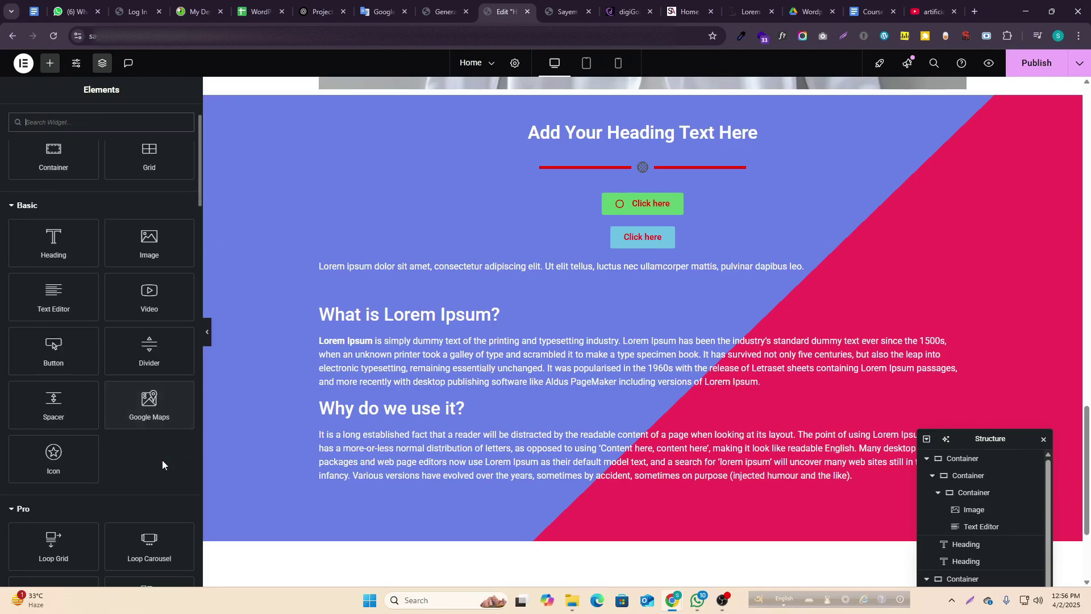
left_click_drag(134, 406, 640, 186)
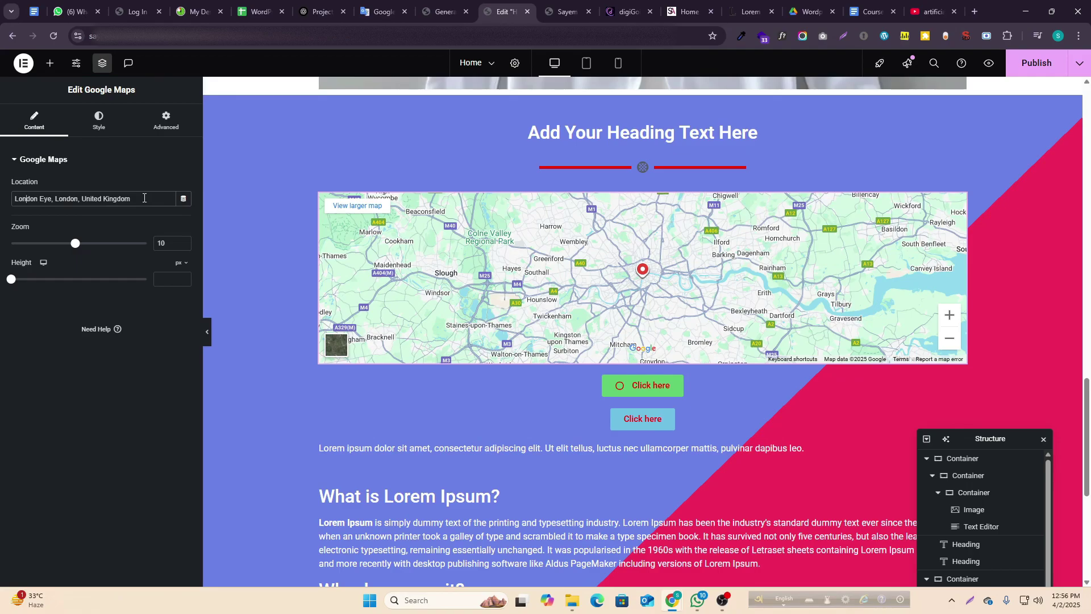
- Search Google for "gulshan 1 dhaka" in a new browser tab and look through the results
left_click(976, 8)
type("g")
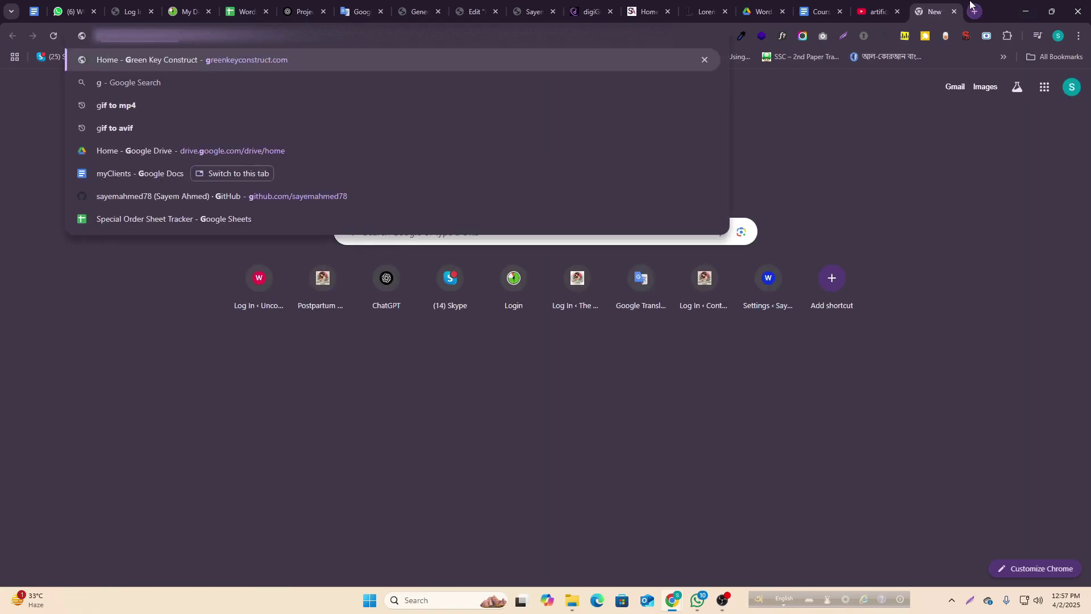
type("ulsha")
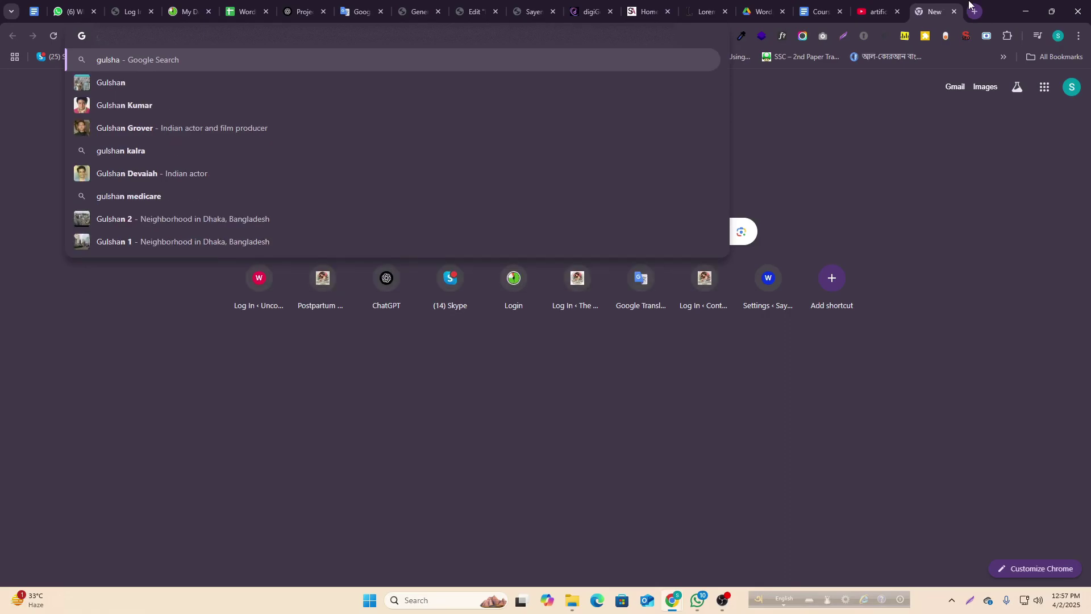
type("n 1 dhakqa")
key("Return")
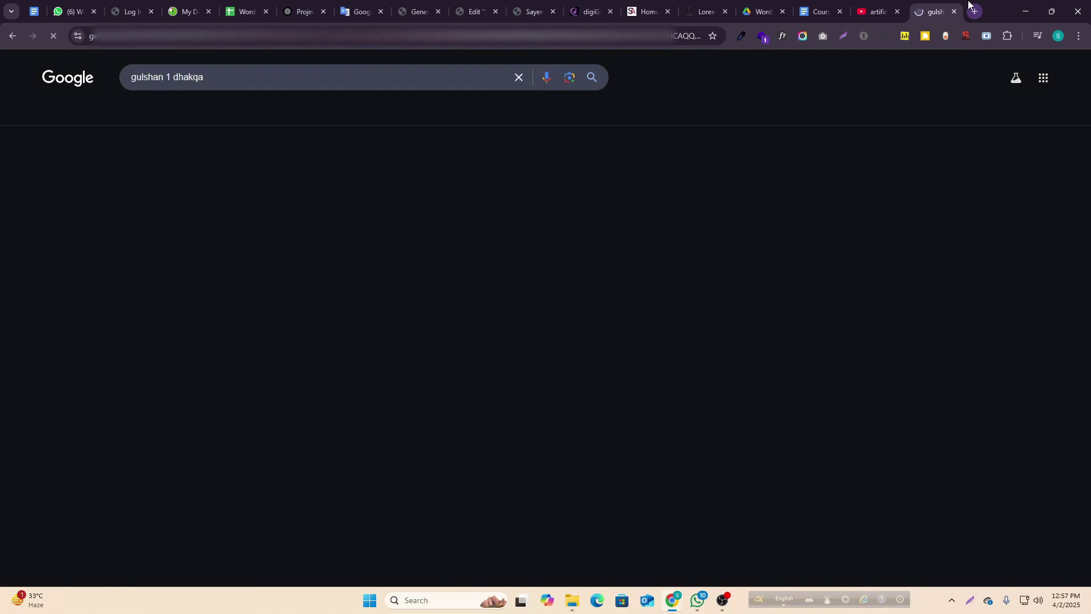
left_click(240, 151)
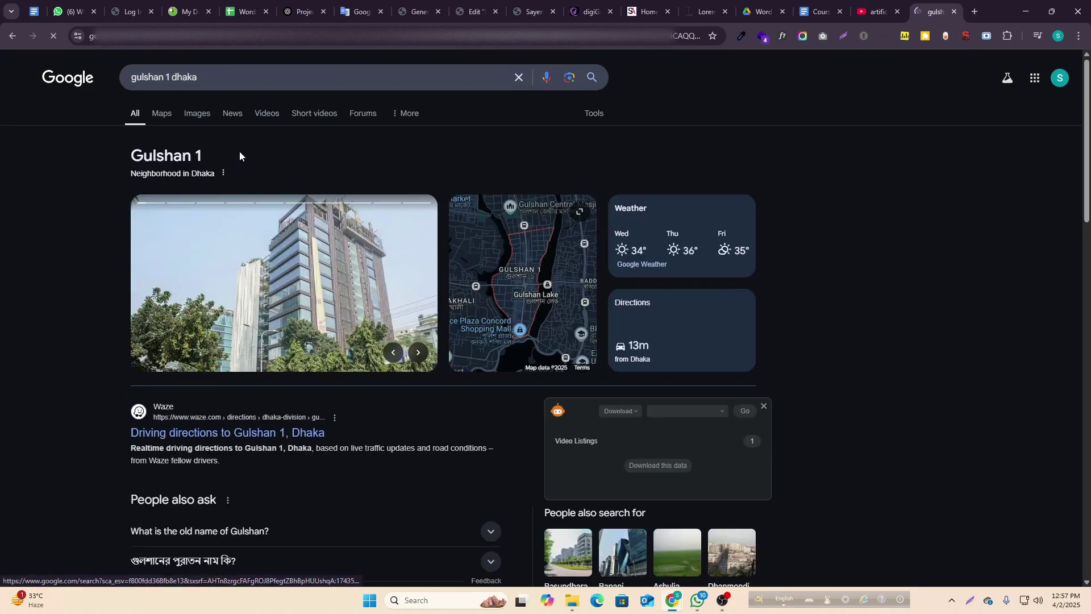
scroll(248, 160, "down", 5)
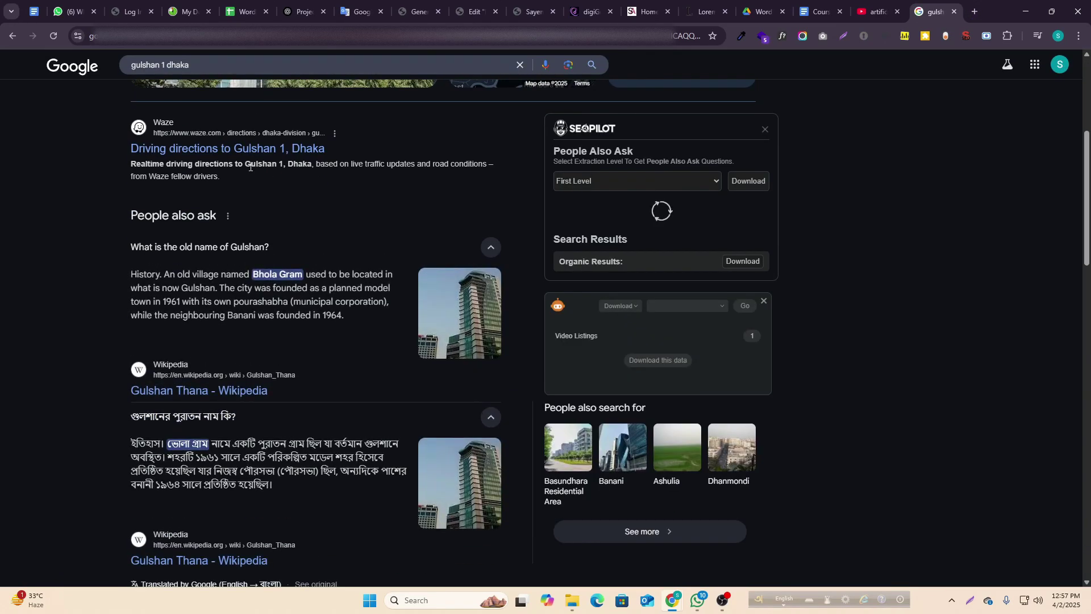
- Search Google for "rajuk address" and copy the office's postal address from the business details
left_click_drag(202, 64, 72, 77)
type("rajuk a")
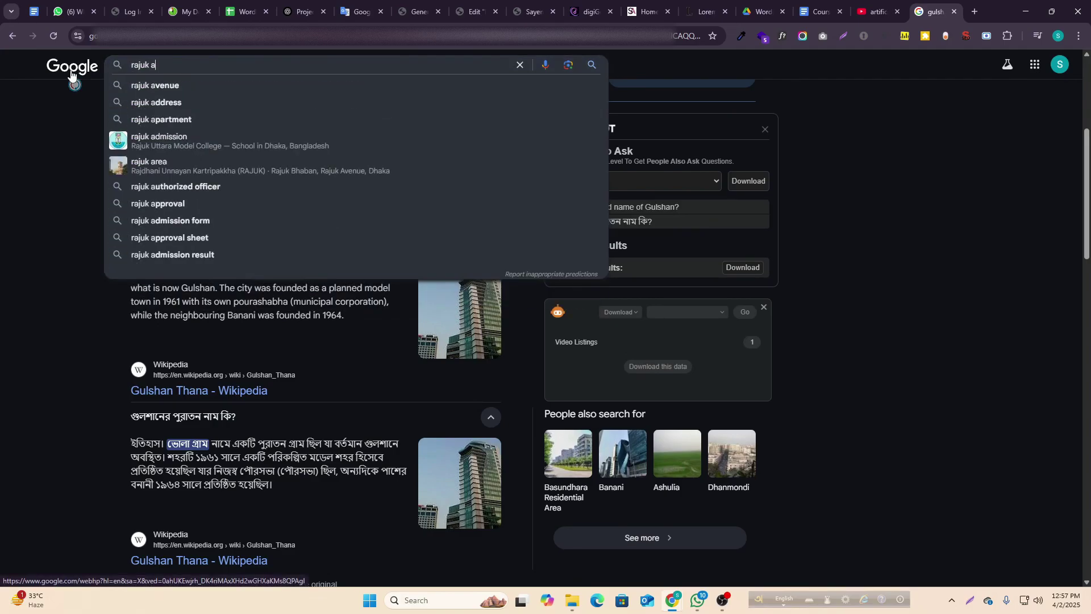
type("ddress")
key("Return")
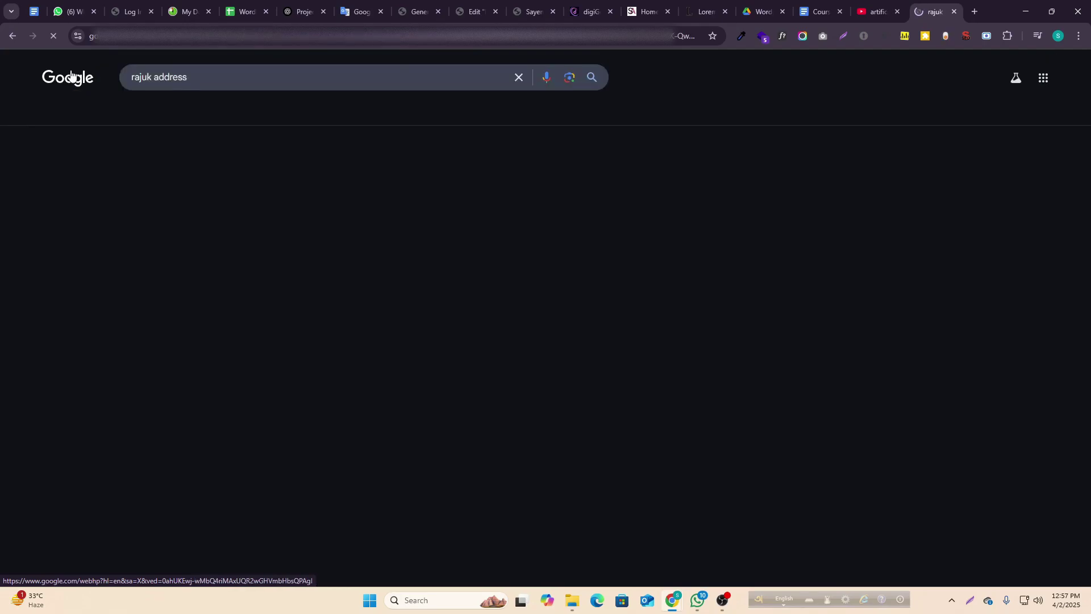
scroll(721, 374, "down", 2)
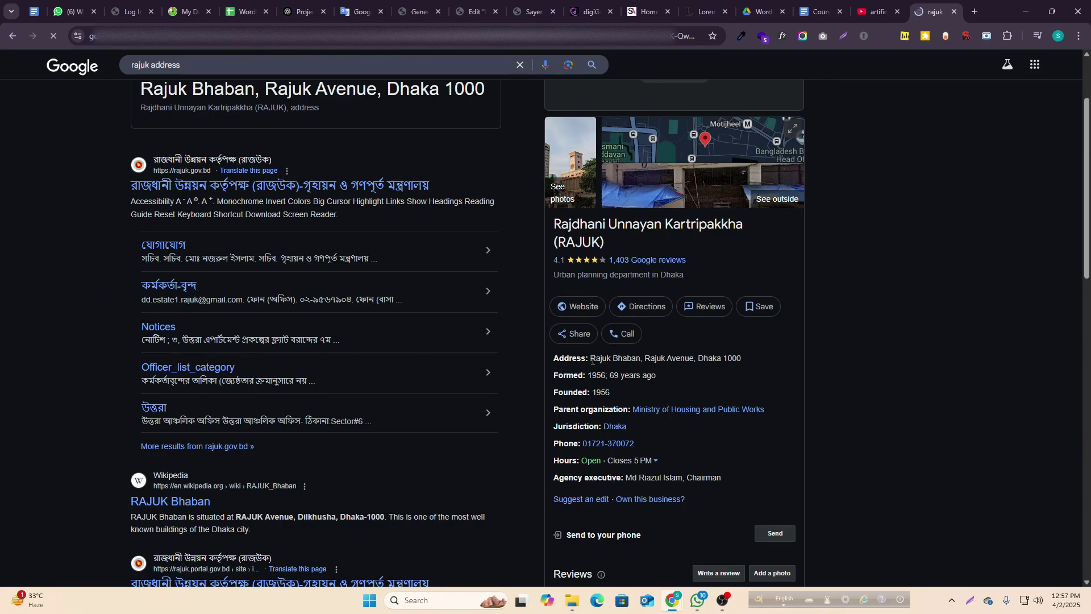
left_click_drag(592, 359, 741, 355)
key("ctrl+c")
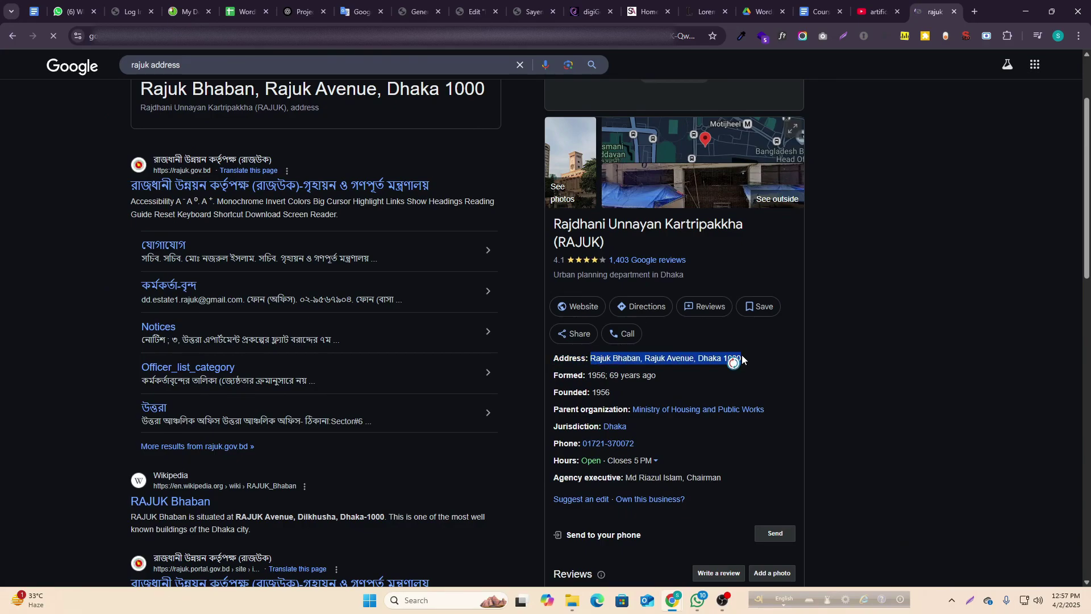
- Return to the Elementor editor tab and replace the map's location with the copied office address
left_click(418, 11)
left_click(484, 4)
key("ctrl+a")
key("ctrl+v")
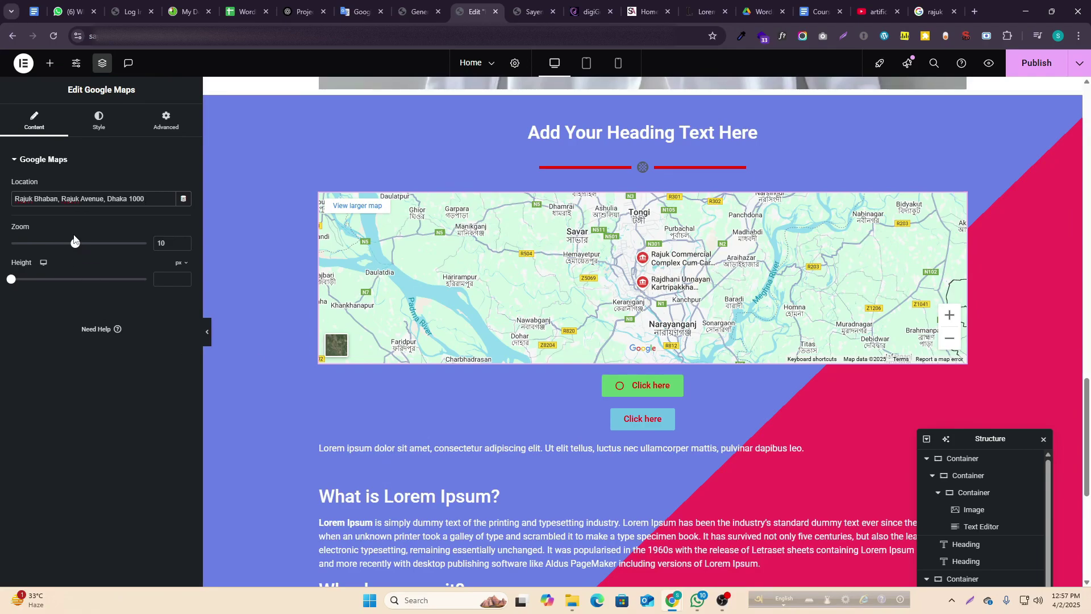
- Set the map's zoom to 17 and its height to 510 px
left_click_drag(74, 244, 89, 248)
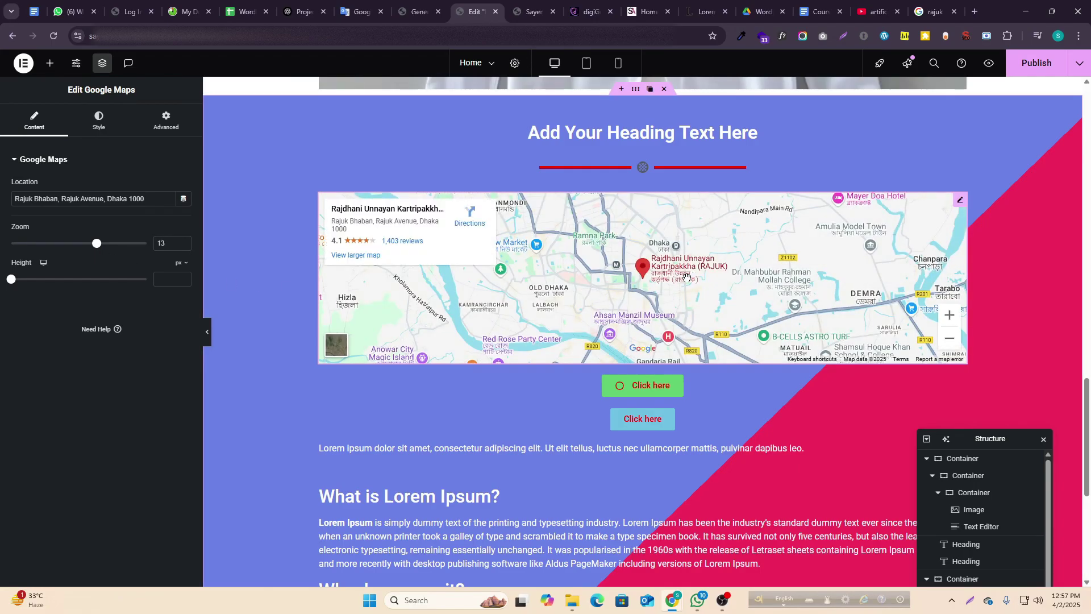
left_click_drag(99, 245, 125, 245)
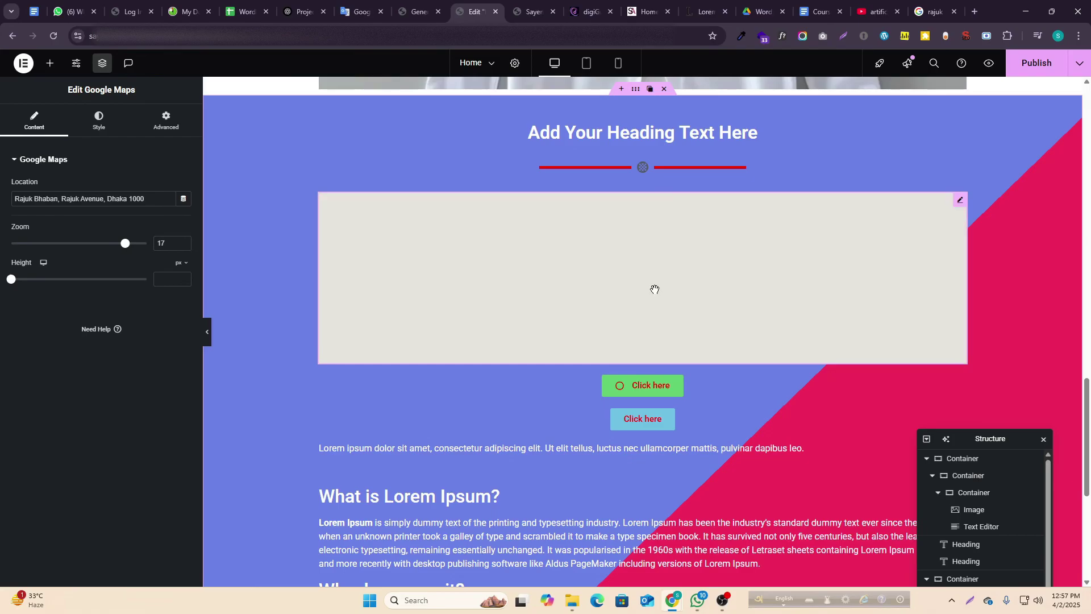
left_click_drag(11, 279, 59, 291)
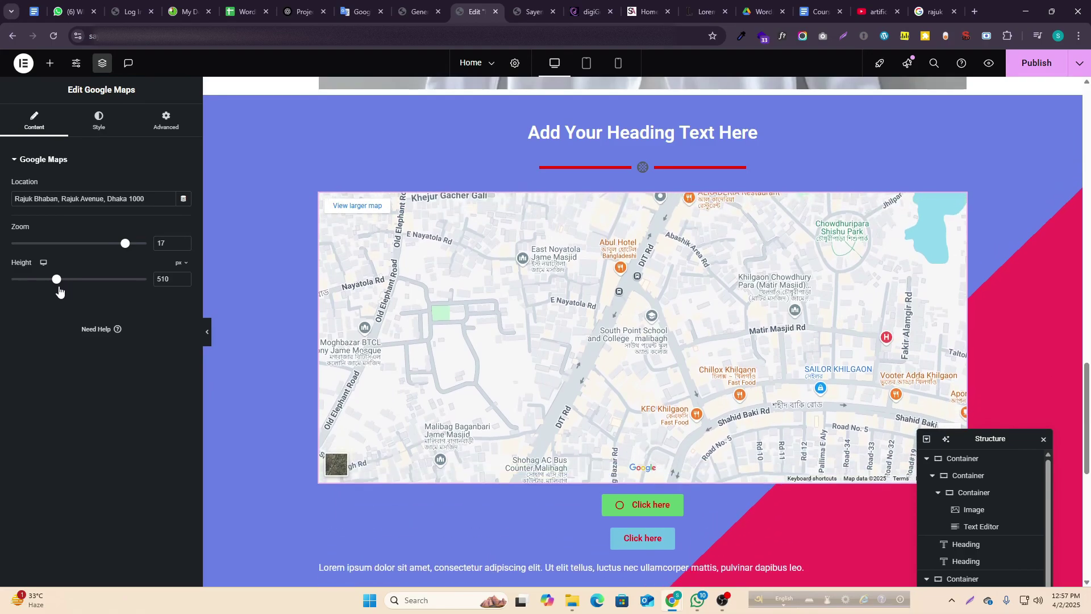
left_click(183, 201)
- Increase the transition duration of the map's hover style, and return to its normal style
left_click(99, 119)
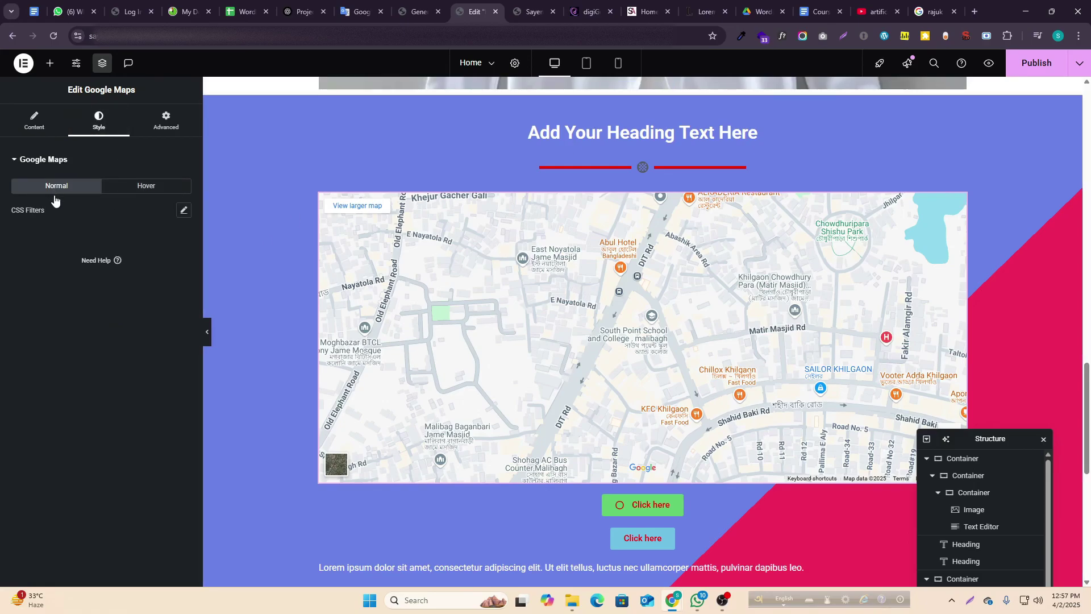
left_click(172, 192)
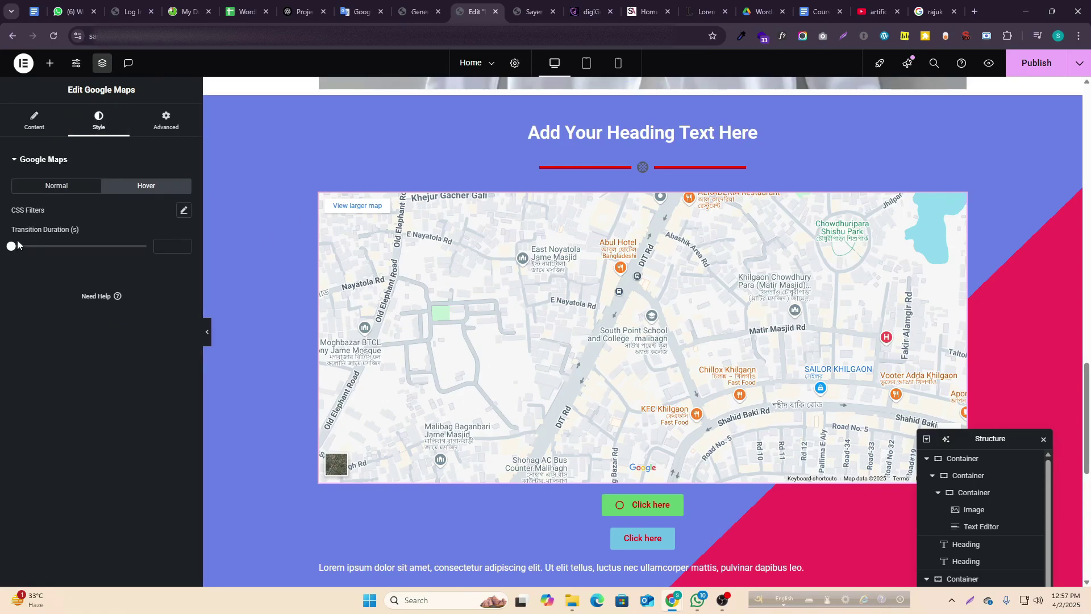
left_click_drag(11, 246, 52, 246)
left_click(54, 187)
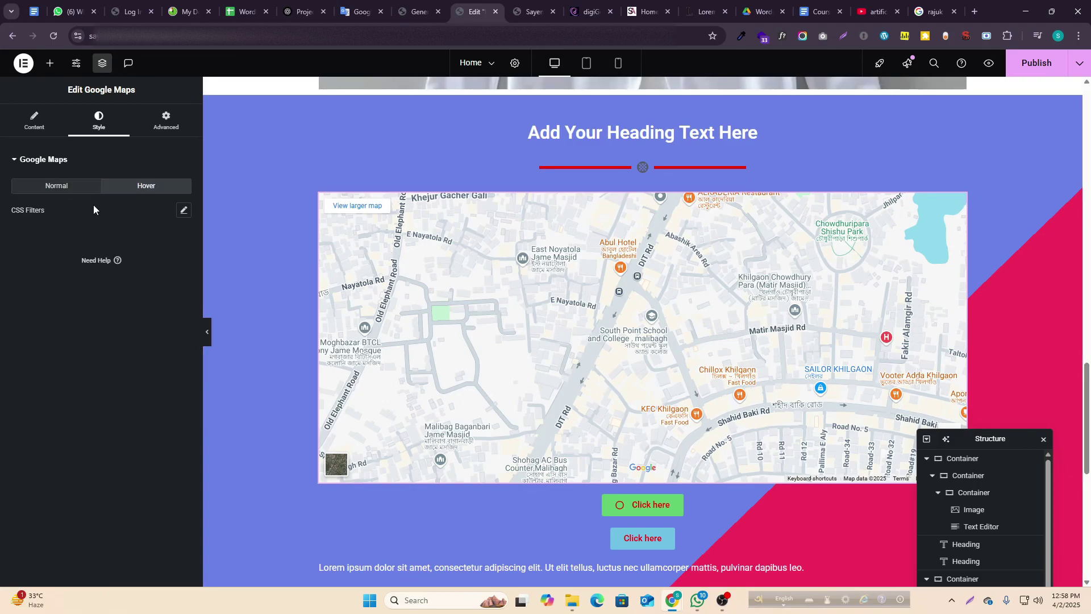
- Try CSS filters on the map's normal state with saturation 181 and hue 195, and reset them
left_click(183, 211)
left_click_drag(82, 348, 130, 351)
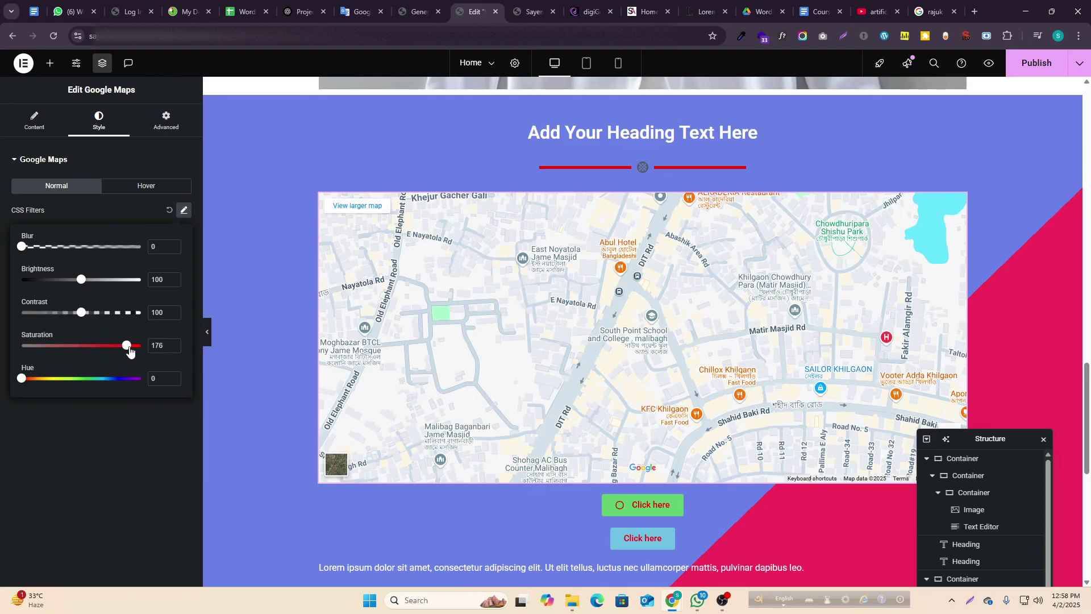
left_click_drag(21, 380, 87, 380)
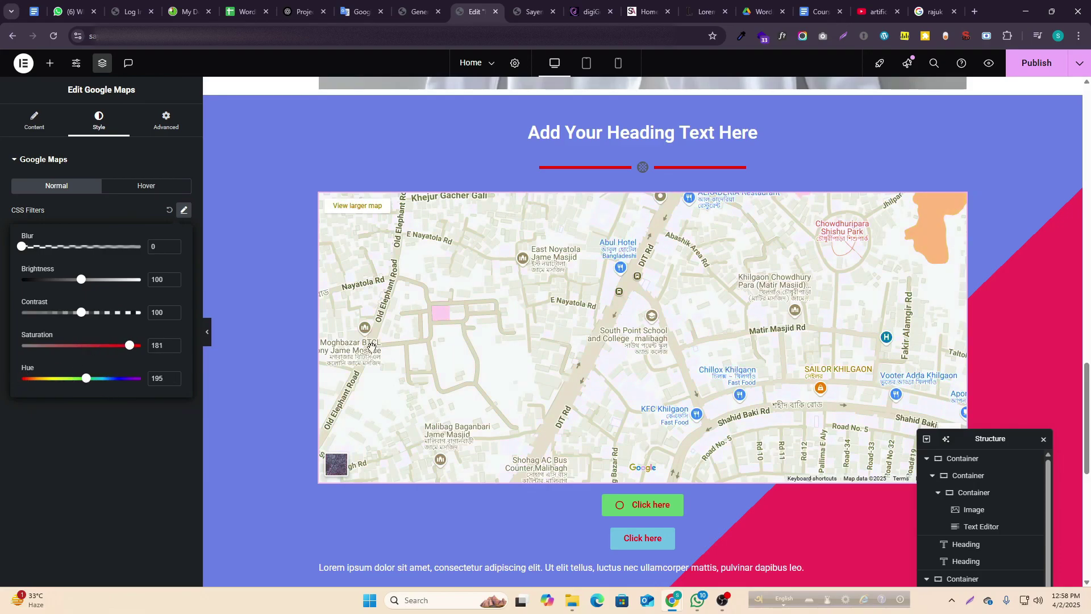
left_click(169, 211)
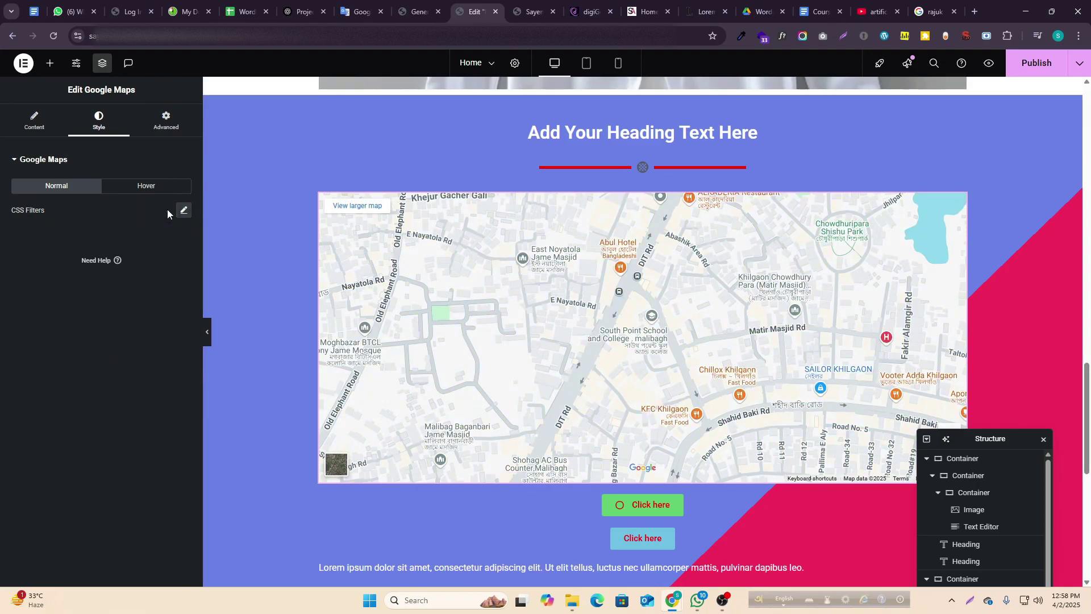
- Place an Icon widget between the map and the first button
left_click(32, 126)
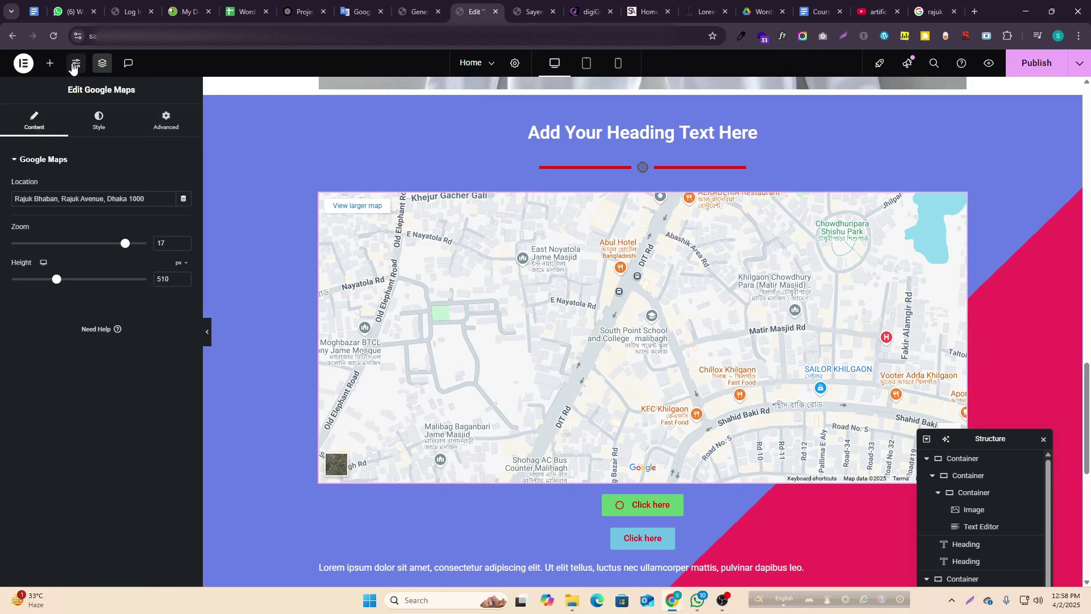
left_click(50, 63)
scroll(523, 270, "down", 4)
scroll(519, 260, "down", 2)
scroll(509, 256, "up", 1)
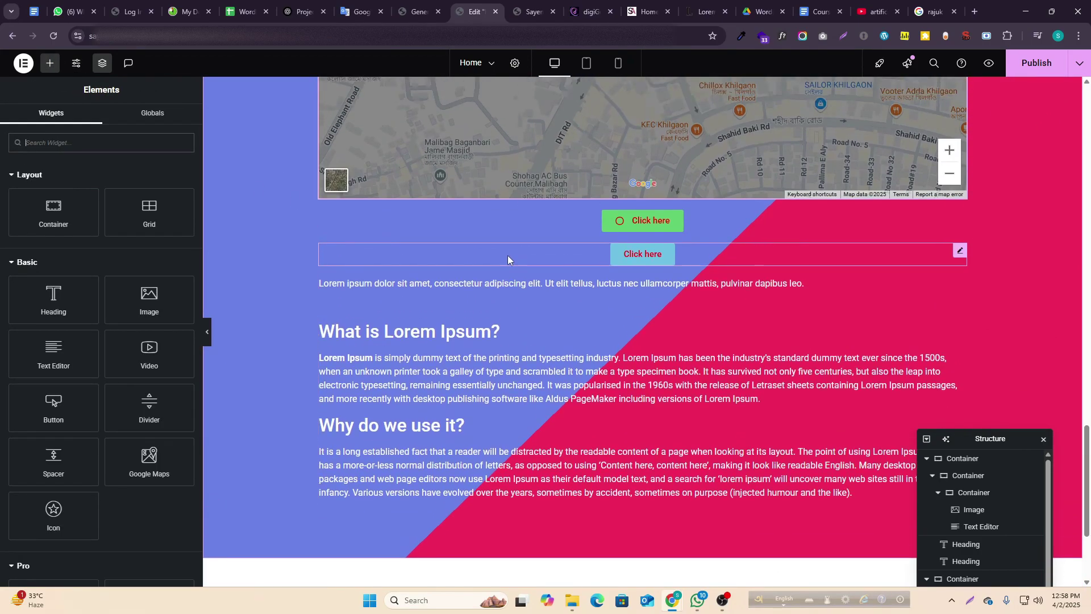
scroll(131, 302, "down", 2)
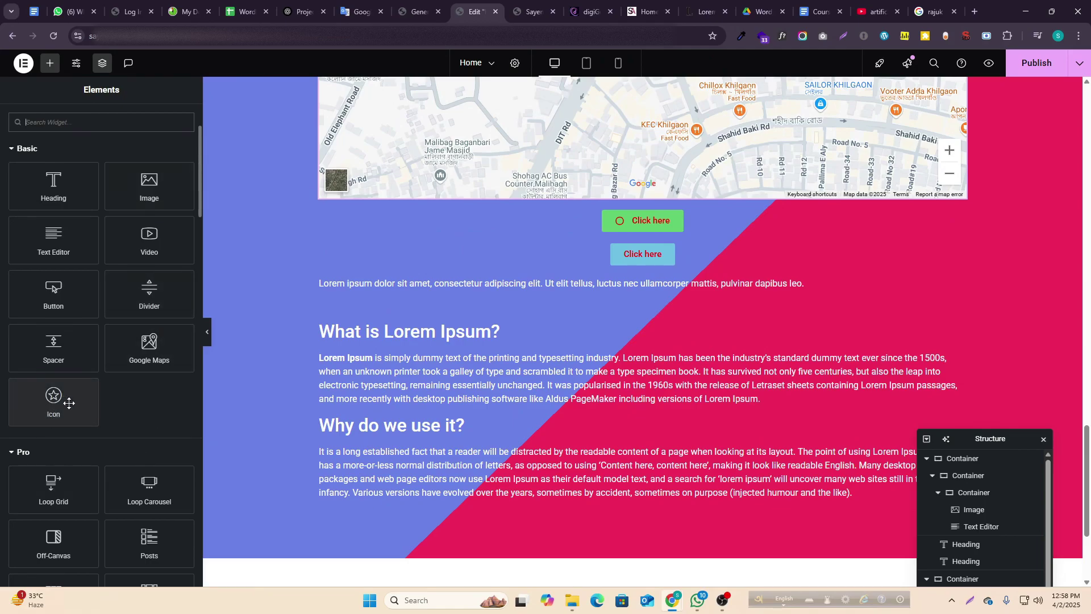
left_click_drag(38, 401, 660, 214)
mouse_move(155, 239)
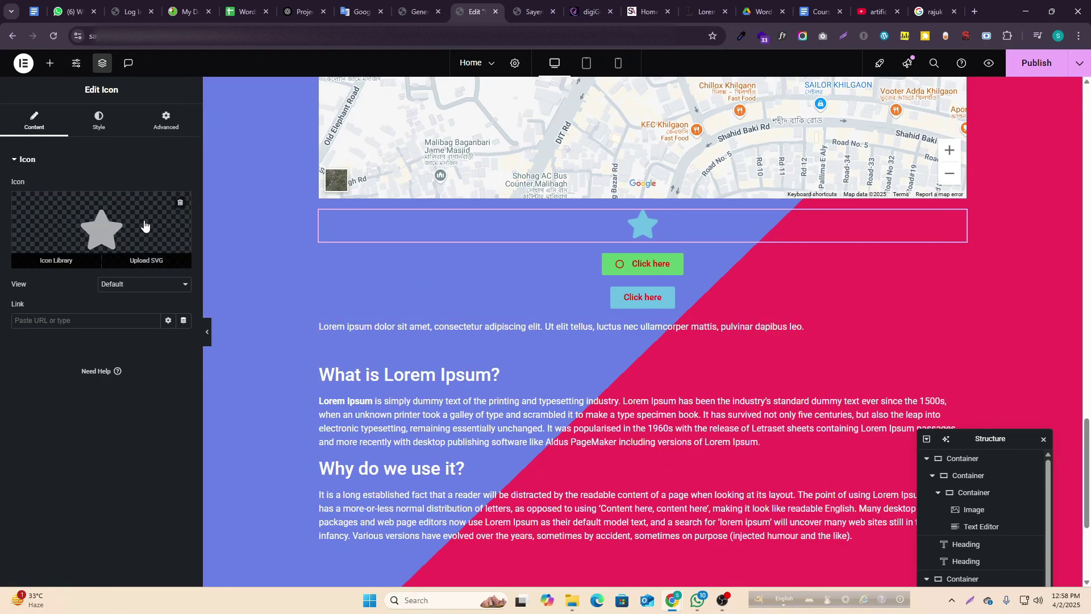
- Replace the Icon widget's star with the solid window icon from the icon library
left_click(144, 225)
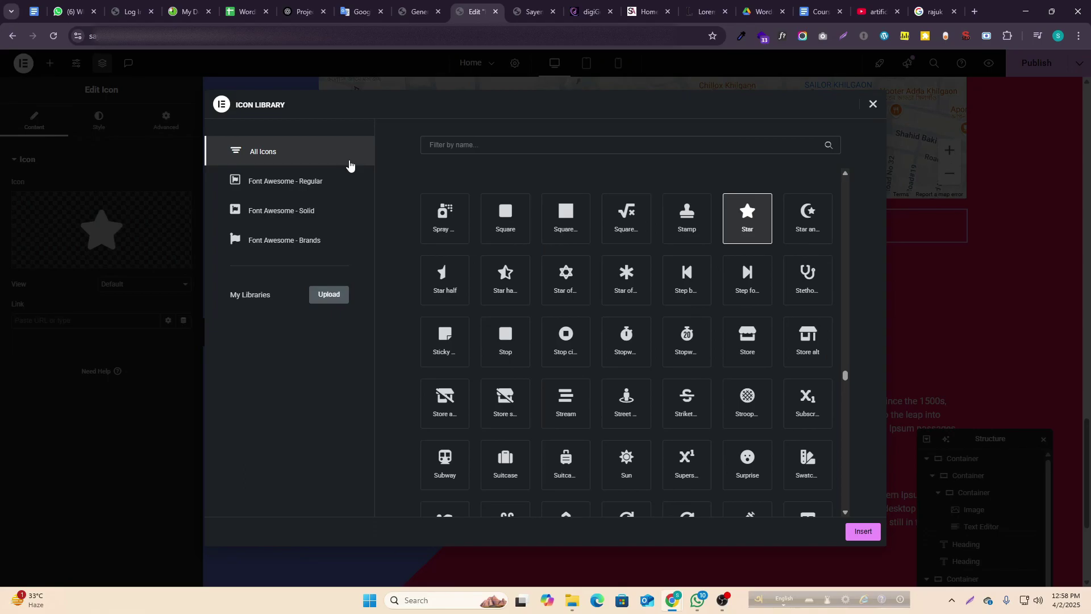
left_click(338, 183)
left_click(316, 218)
left_click(280, 152)
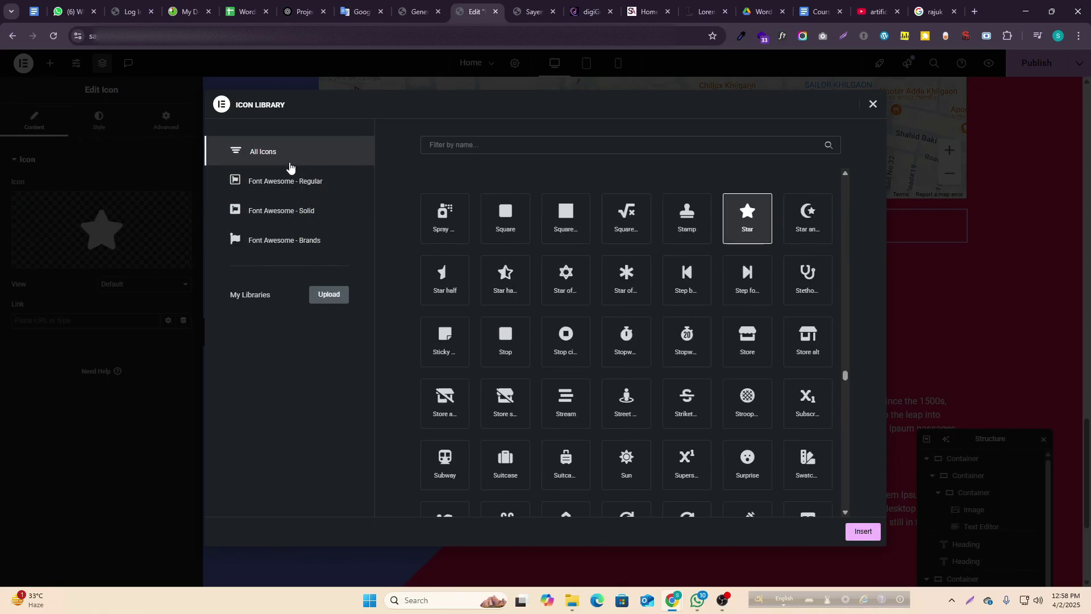
scroll(668, 365, "down", 3)
scroll(668, 365, "down", 15)
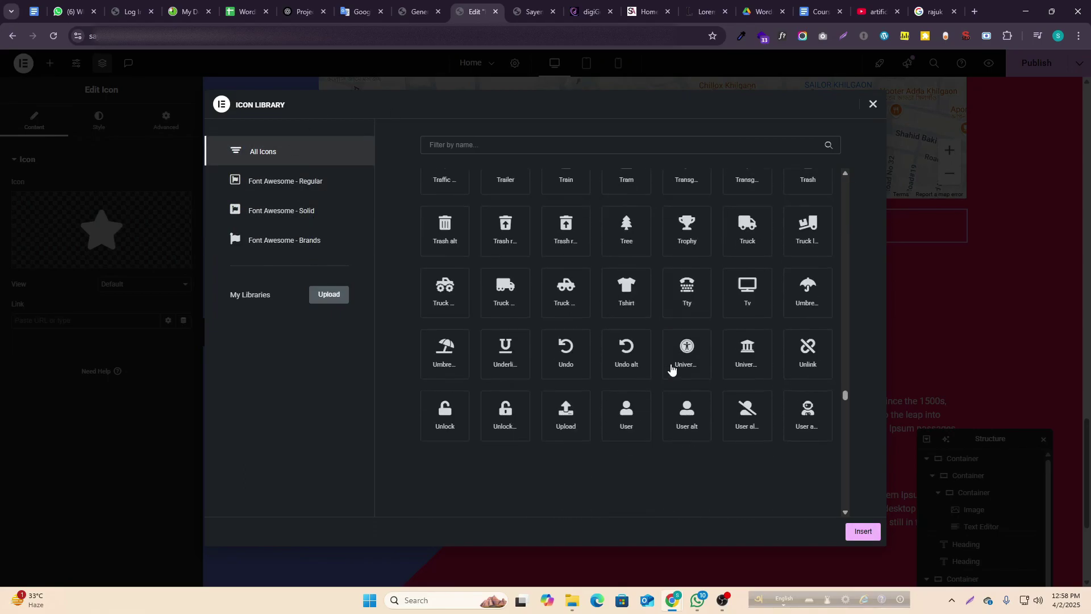
left_click(565, 340)
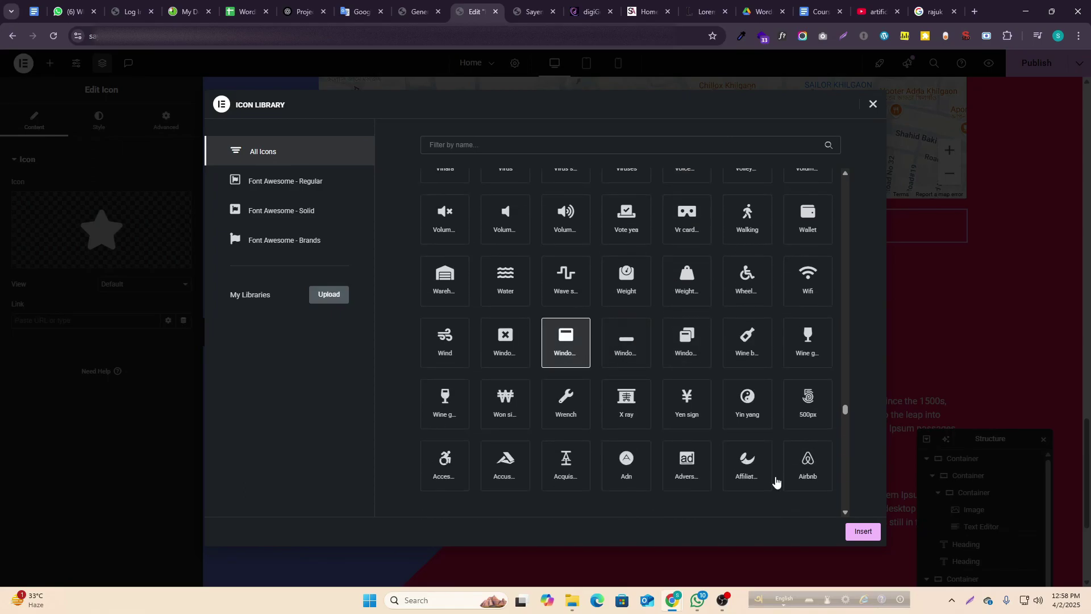
left_click(863, 532)
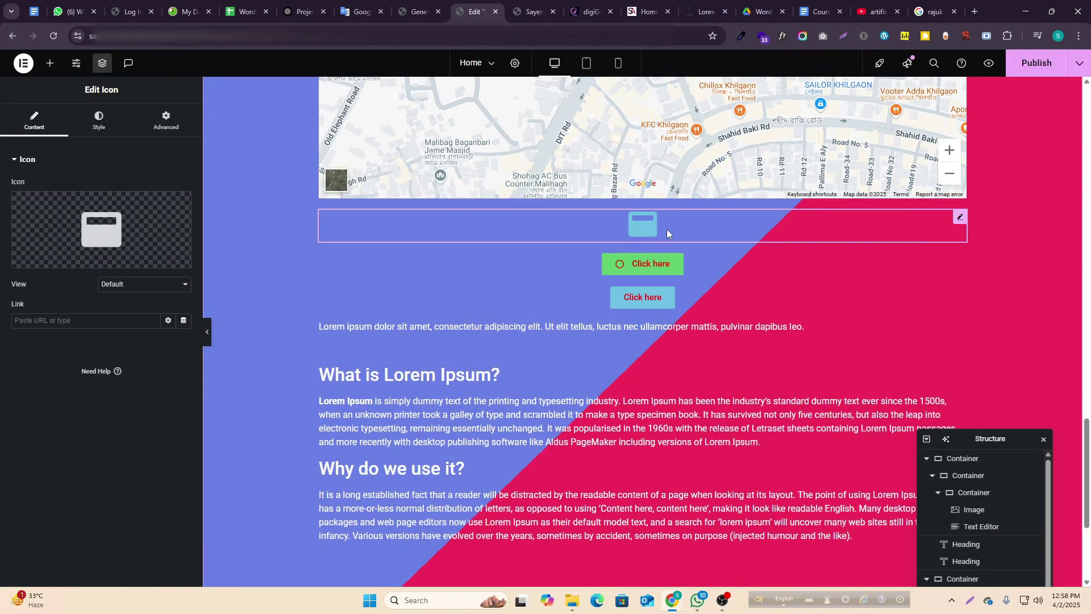
mouse_move(66, 256)
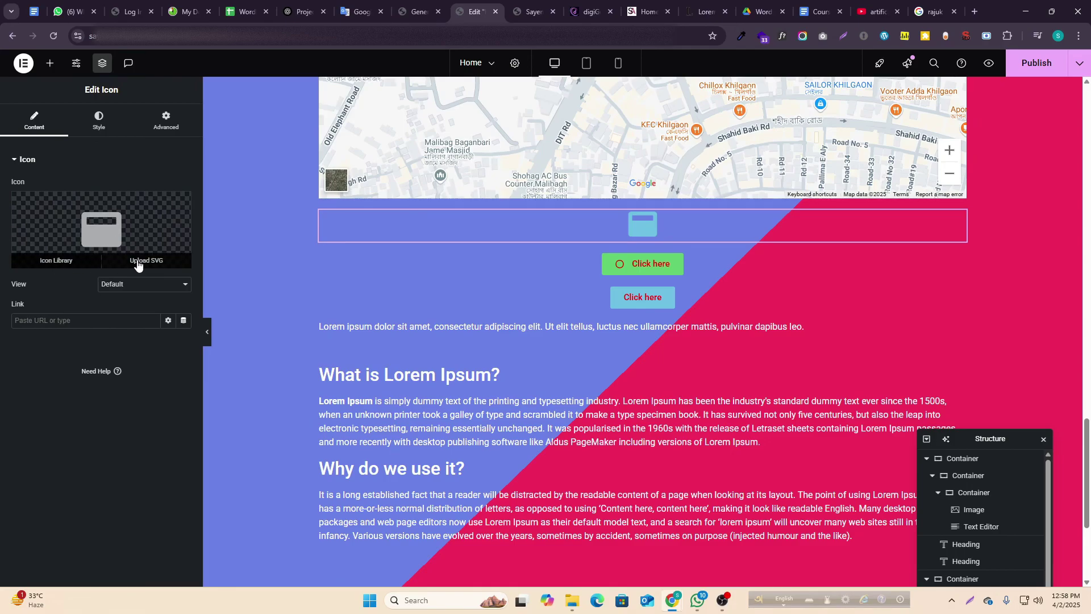
left_click(163, 263)
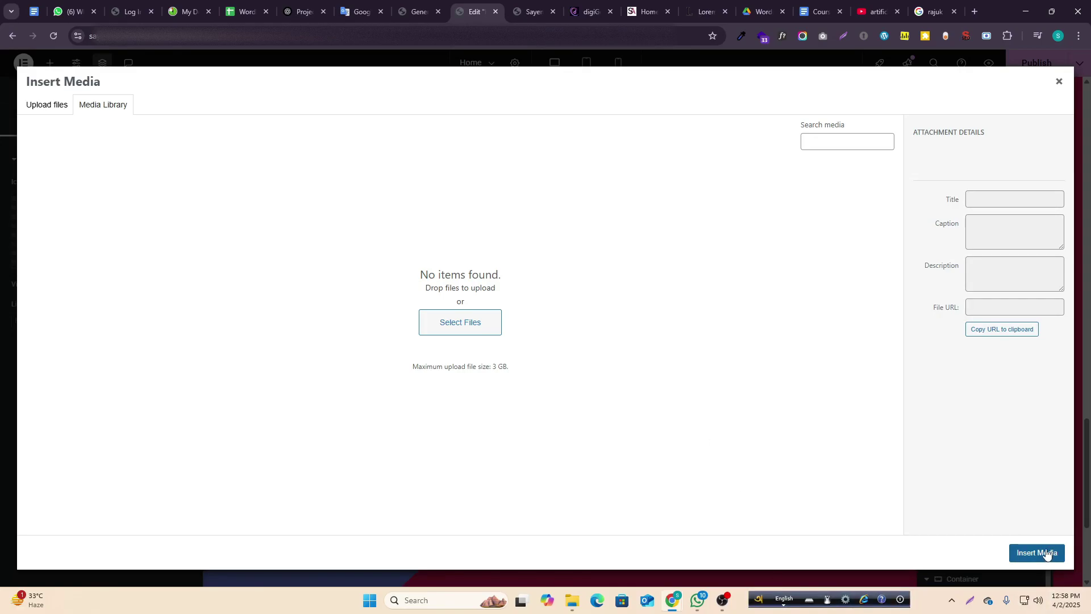
left_click(1058, 82)
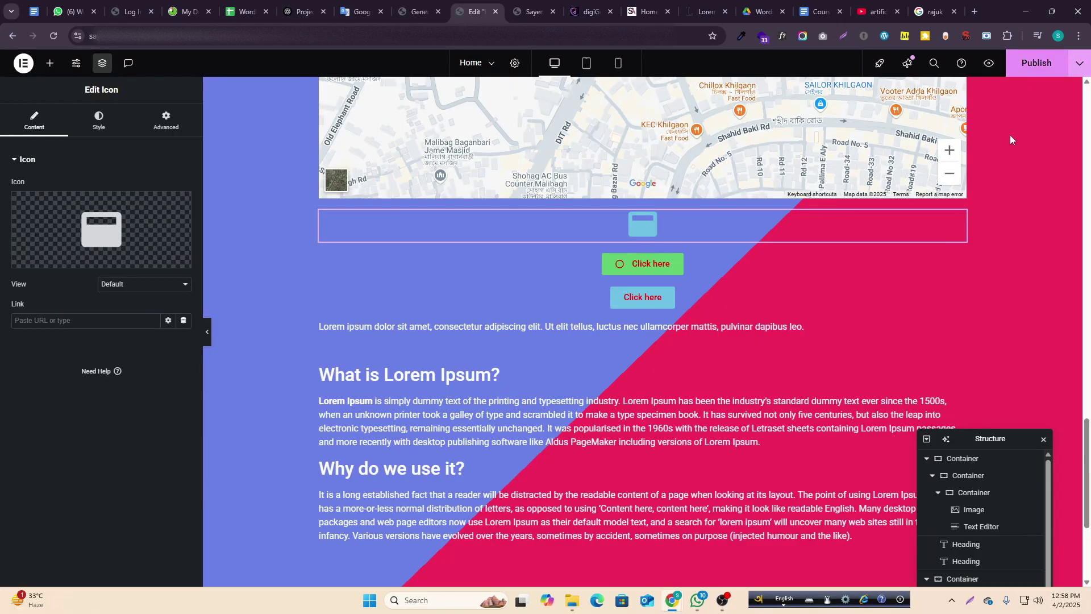
- Link the icon to the URL of the open YouTube artificial intelligence video, with opening in a new window disabled
left_click(116, 323)
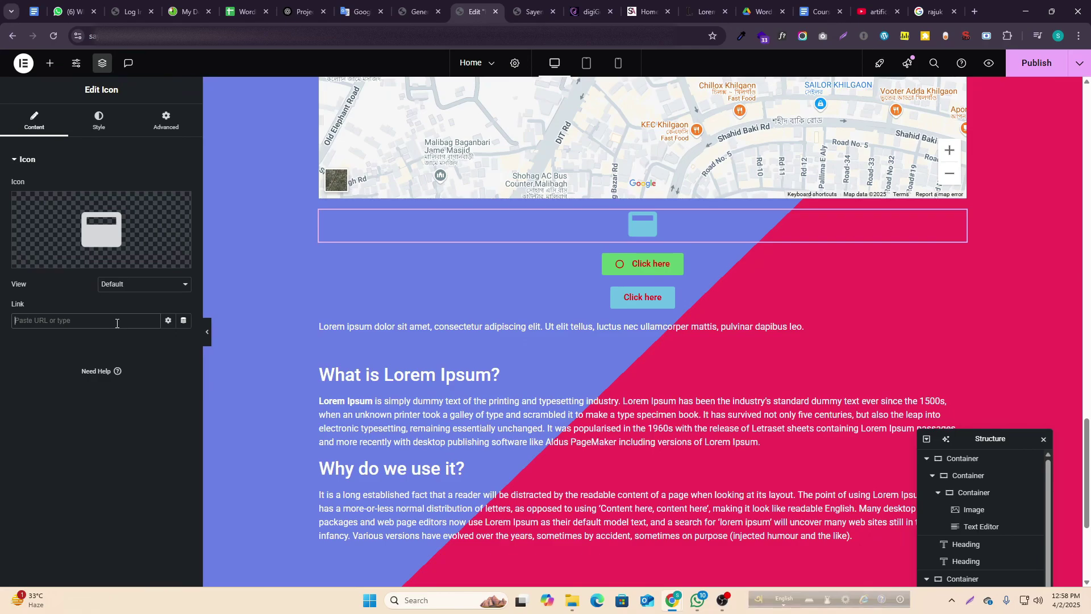
left_click(168, 322)
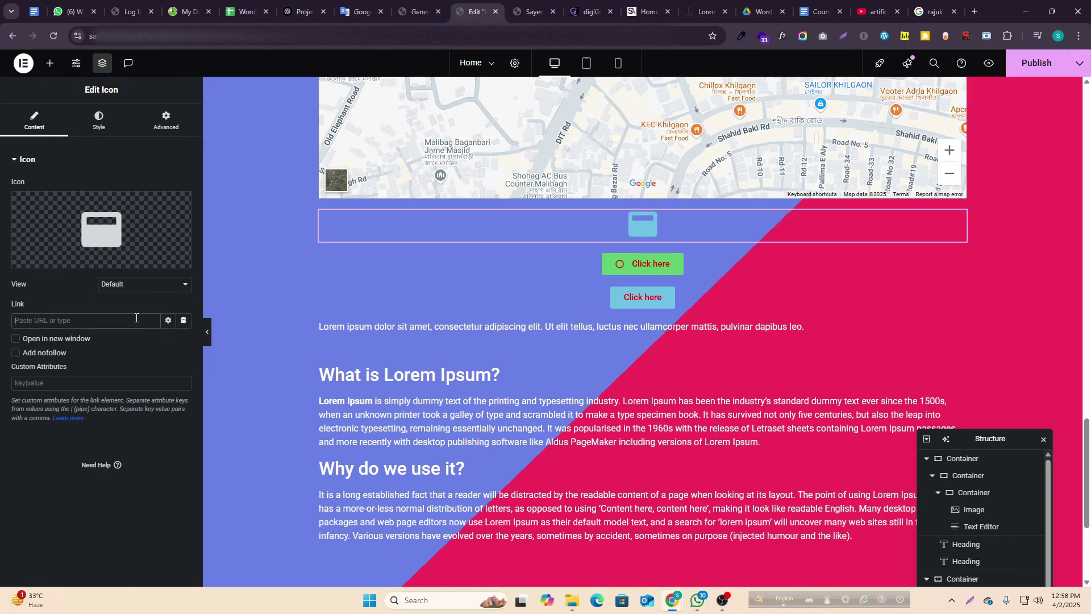
left_click(875, 12)
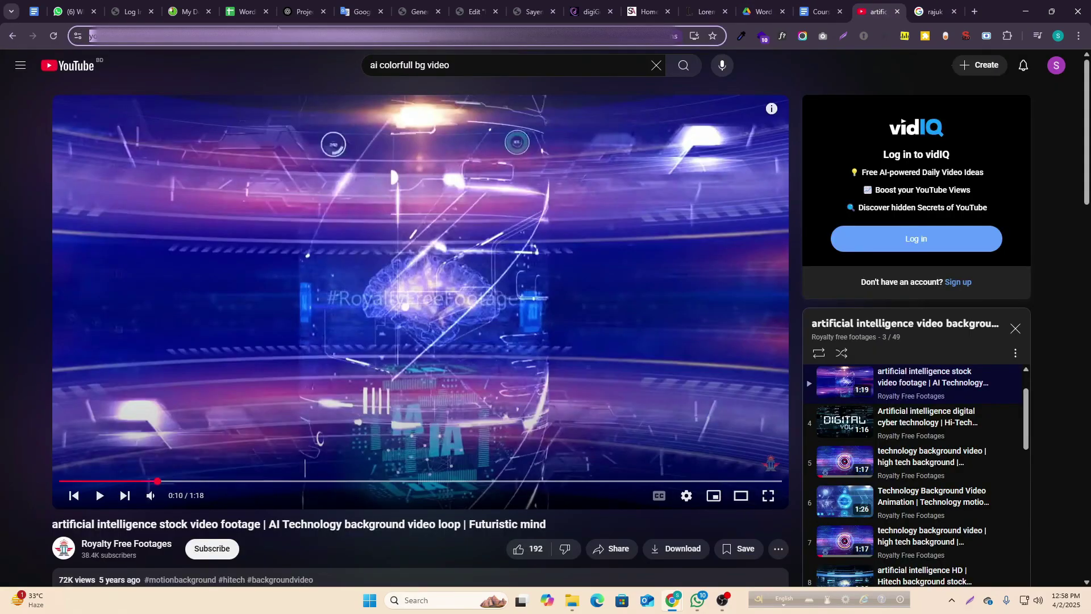
left_click(475, 11)
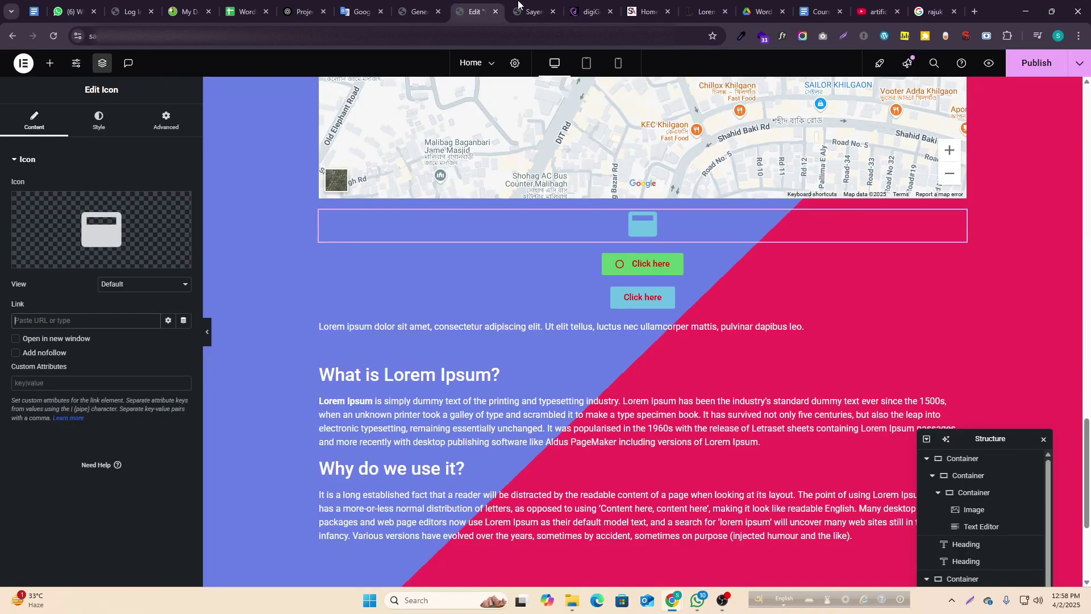
key("ctrl+v")
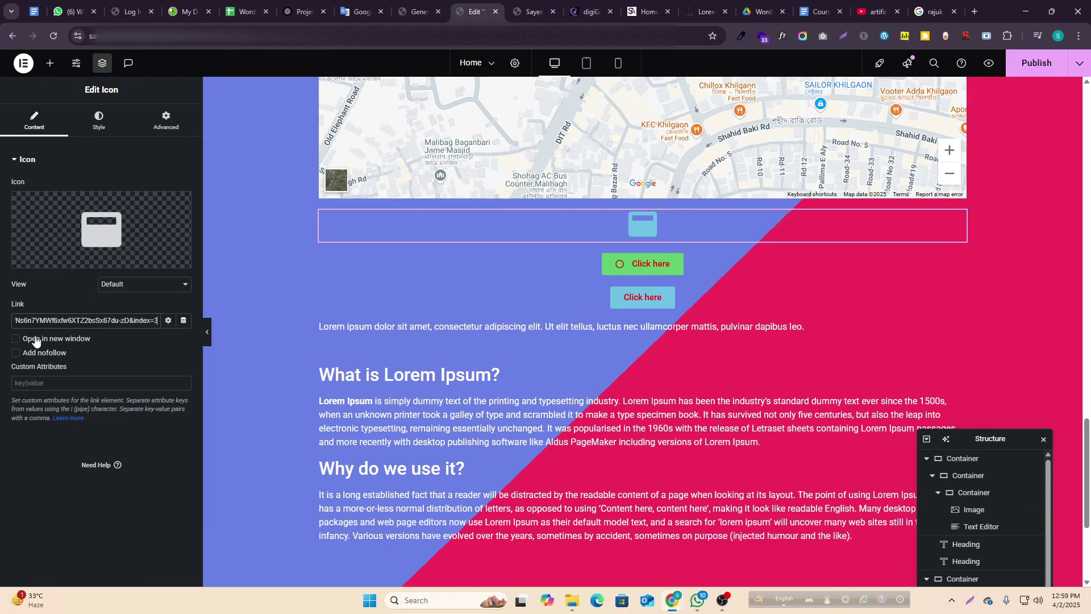
left_click(15, 340)
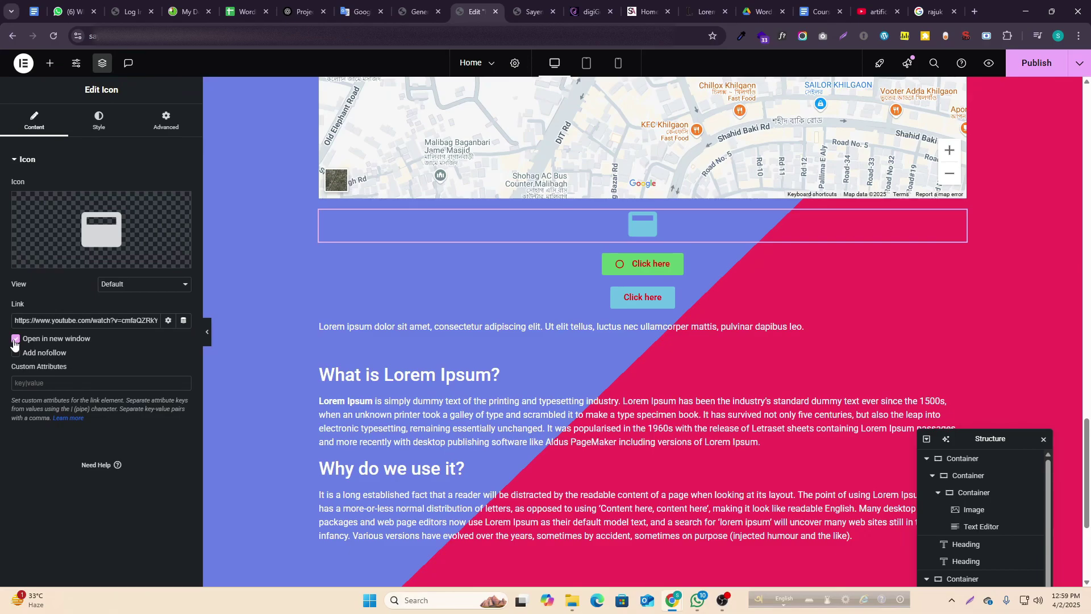
left_click(15, 339)
- Publish the page and test the icon's link on the live page, returning from the video to the site
left_click(1032, 67)
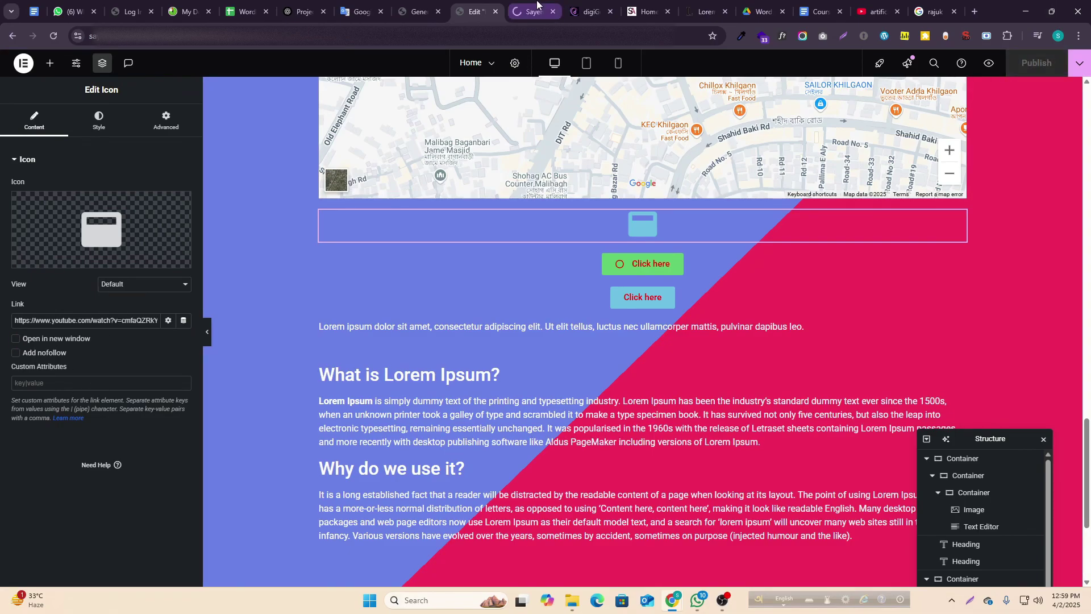
left_click(534, 12)
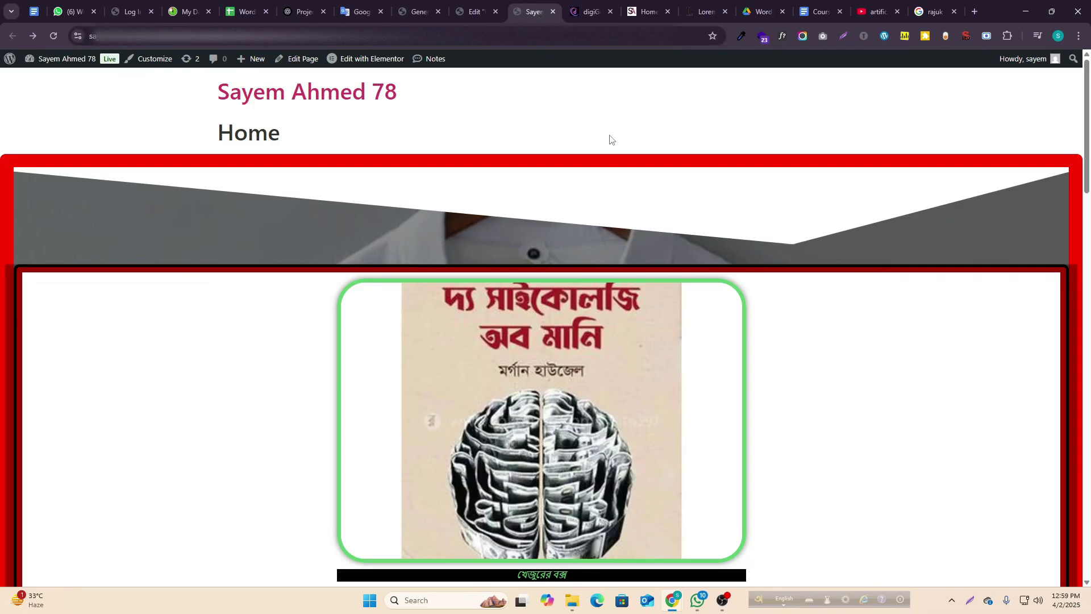
scroll(591, 225, "down", 15)
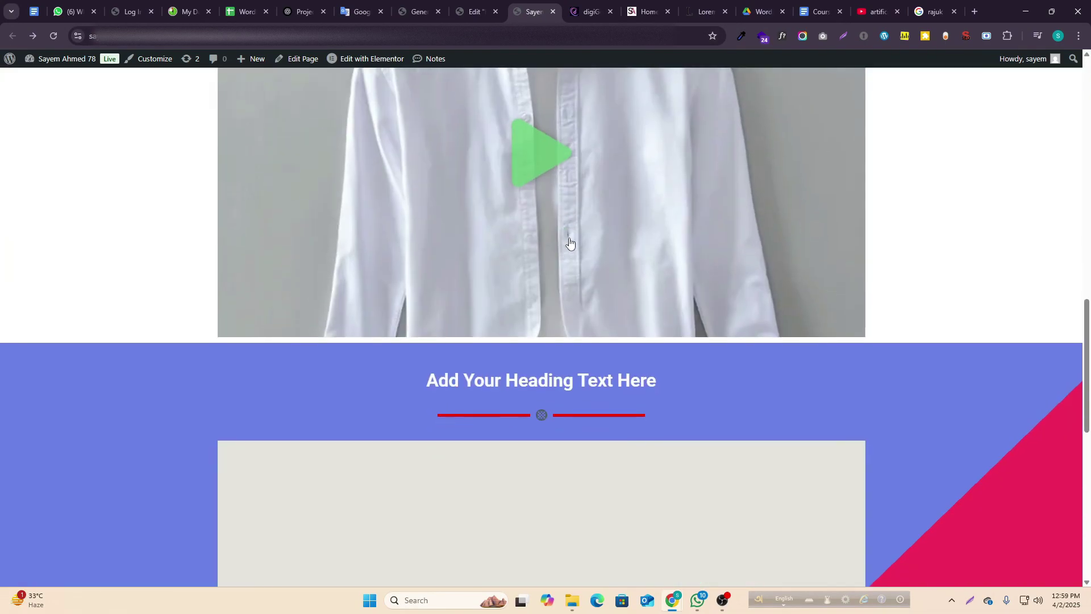
scroll(570, 242, "down", 8)
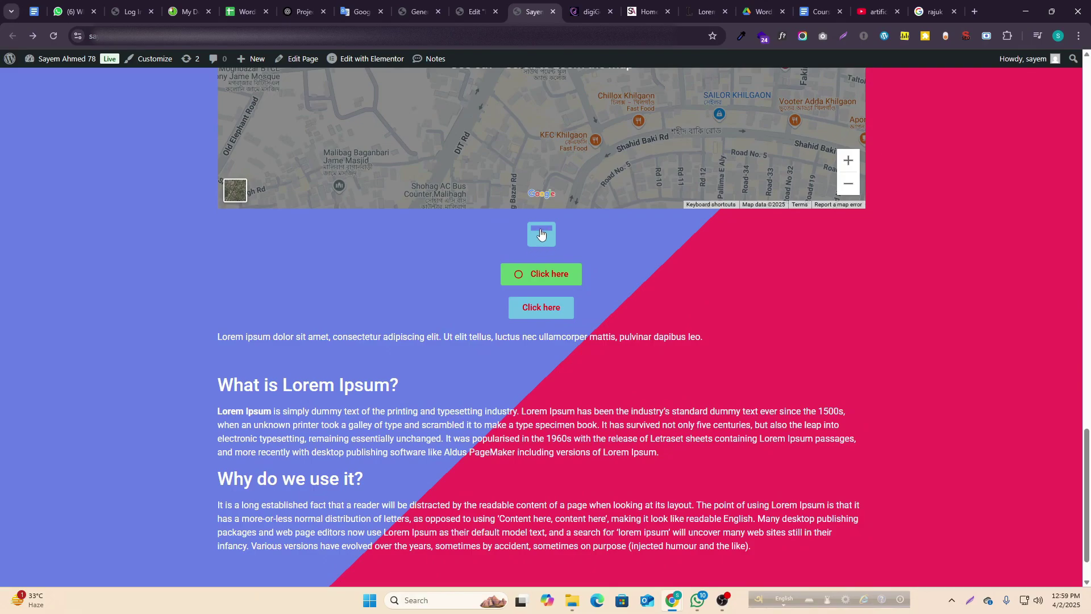
left_click(544, 240)
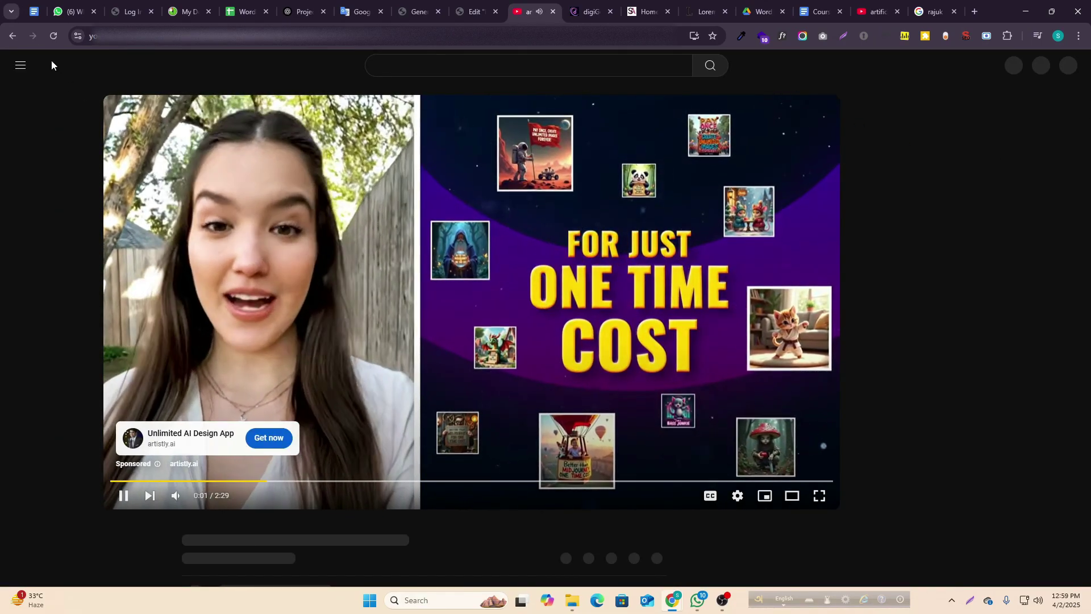
left_click(12, 36)
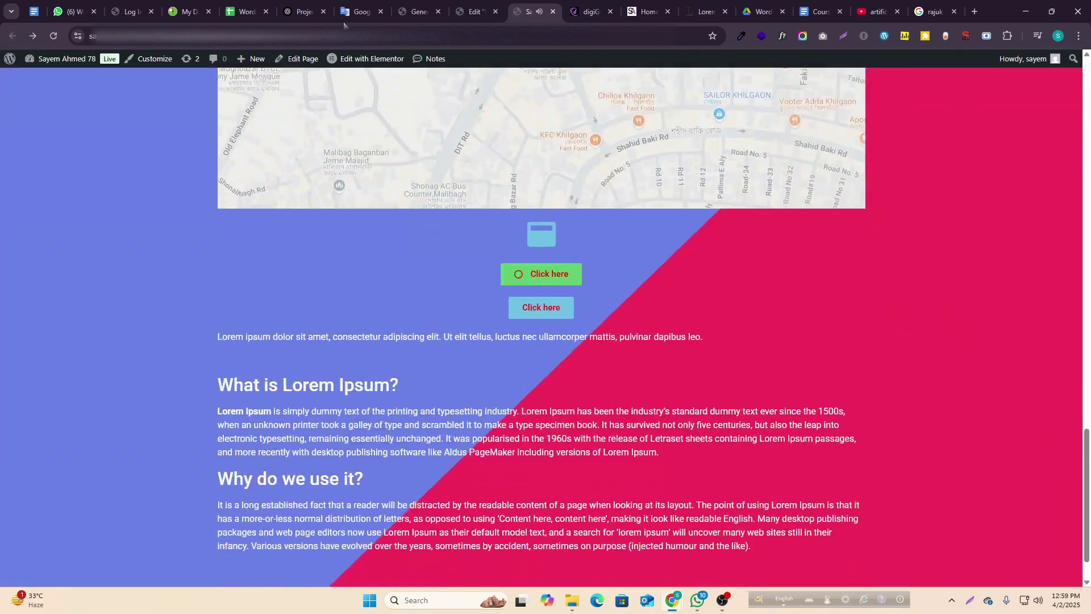
- Set the icon's link to open in a new window and publish the page
left_click(487, 5)
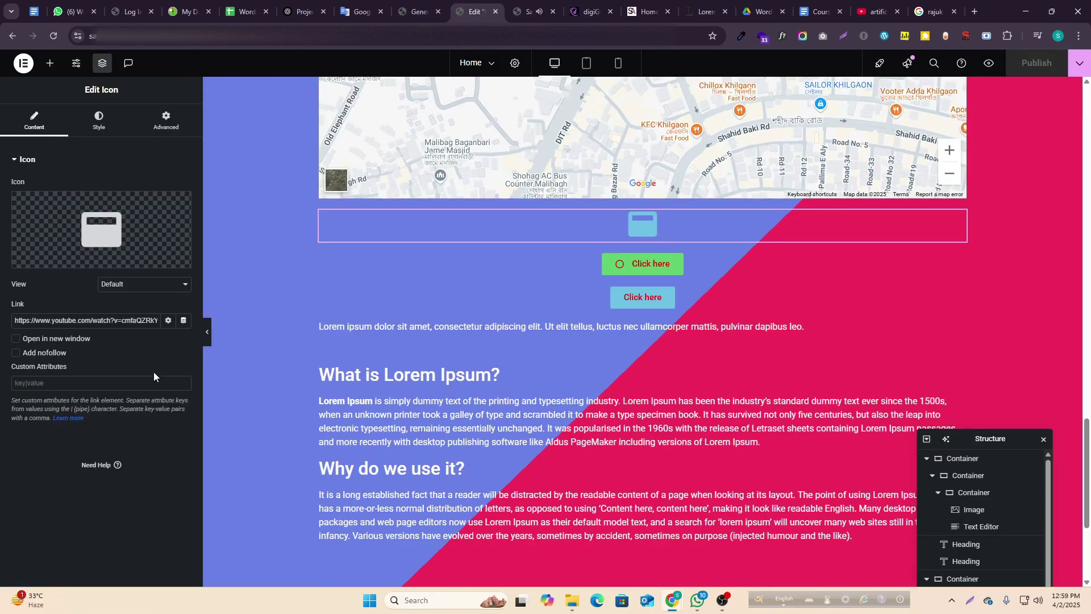
left_click(17, 340)
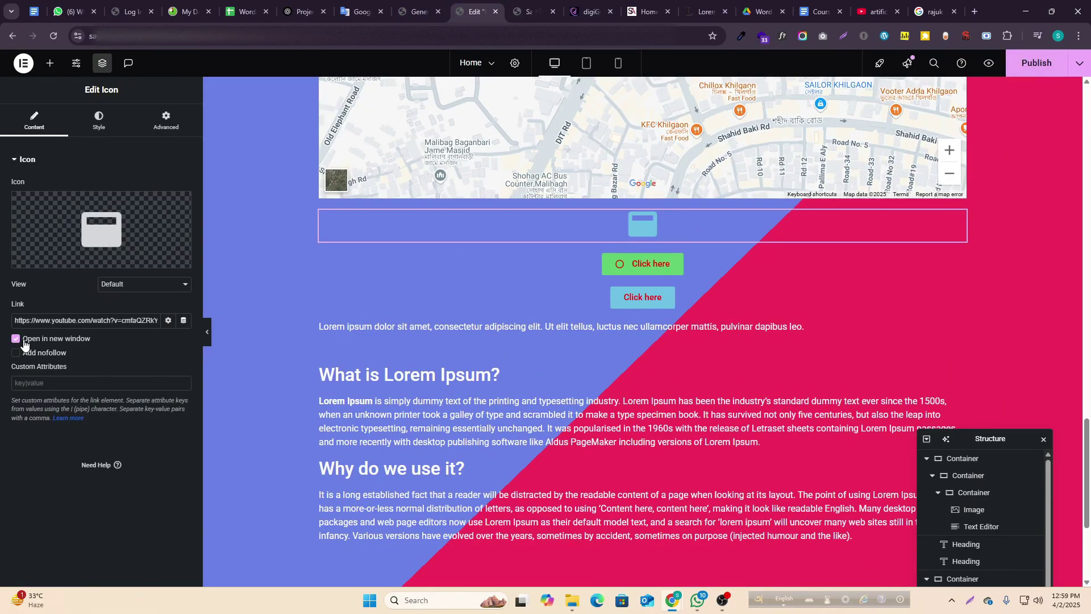
left_click(1030, 69)
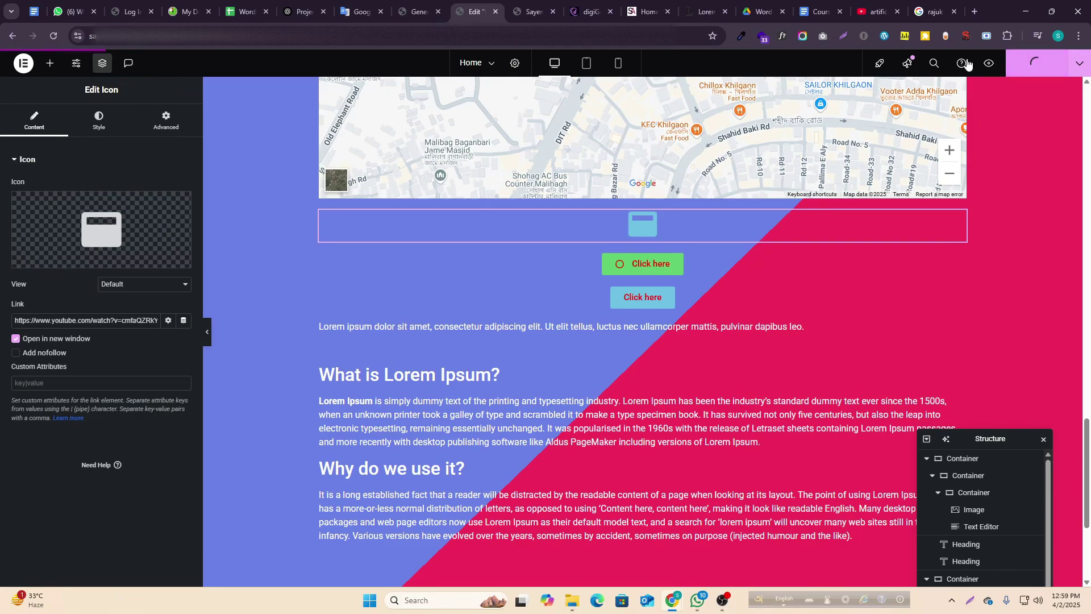
- Reload the live page, test the icon's link, and close the opened video to return to the page
left_click(531, 6)
key("F5")
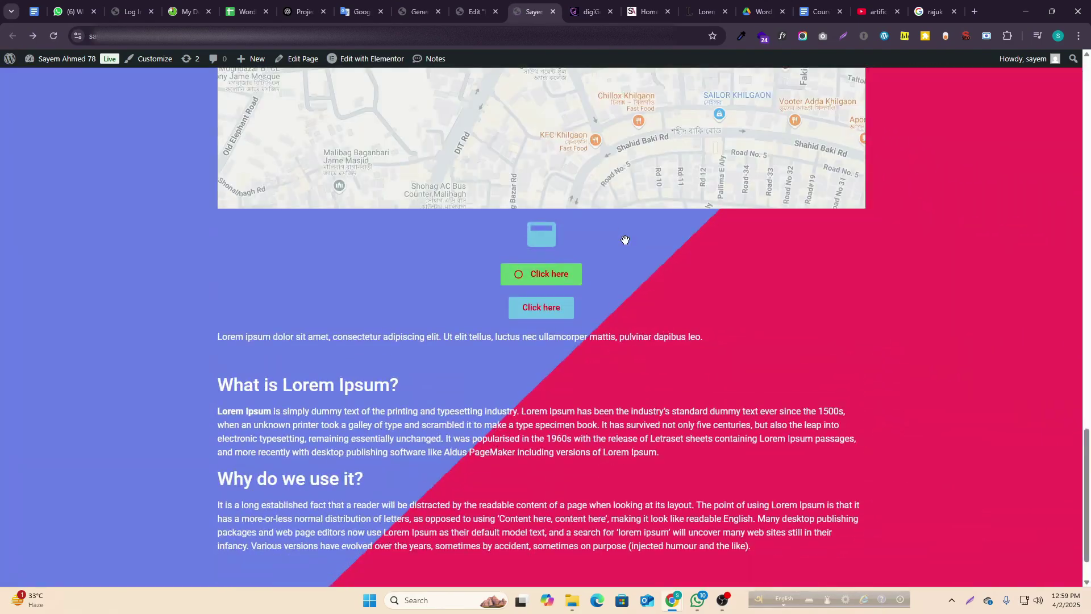
left_click(540, 188)
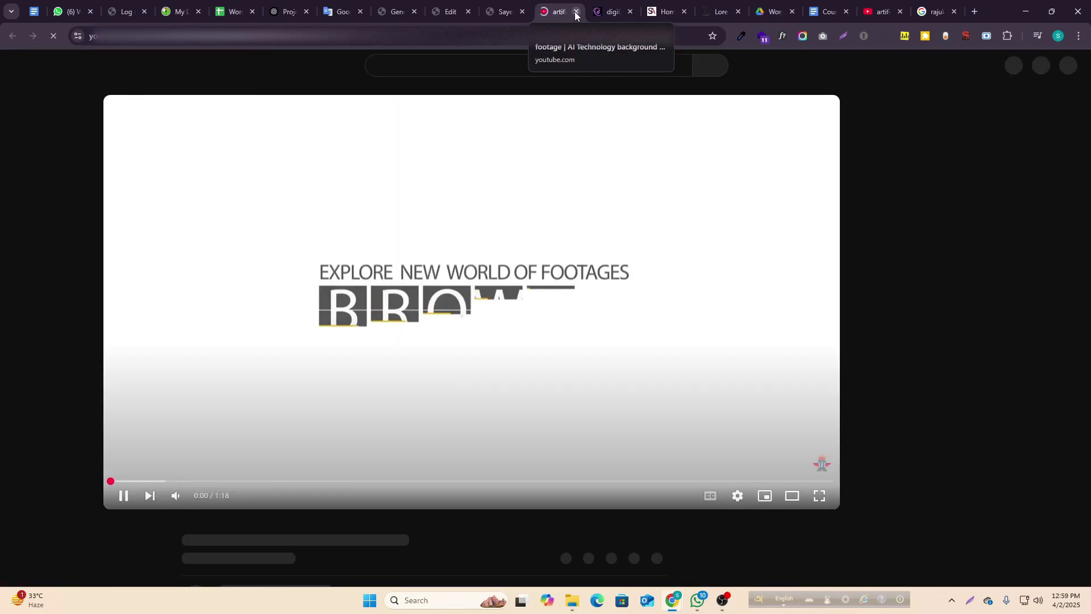
left_click(576, 12)
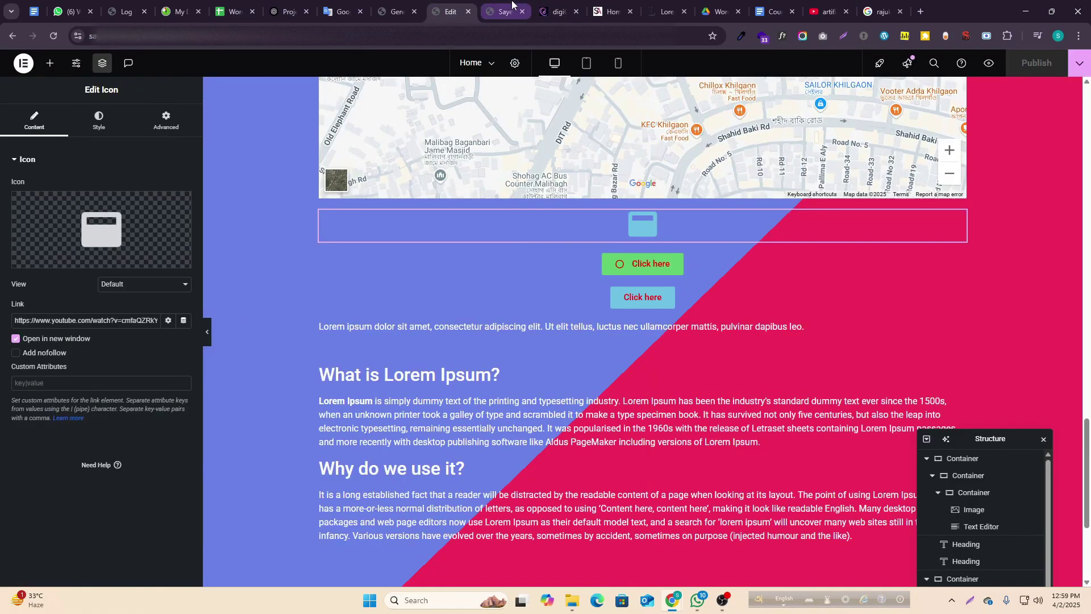
left_click(506, 12)
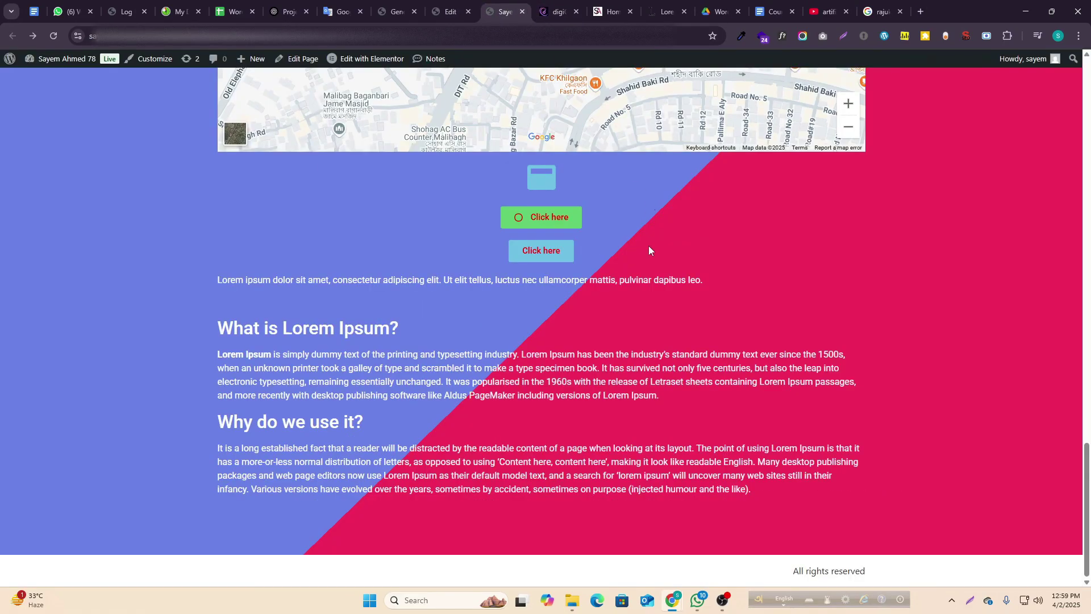
- Look through the icon's style, content and advanced settings in the editor, and return to the list of widgets
key("ctrl+Page_Up")
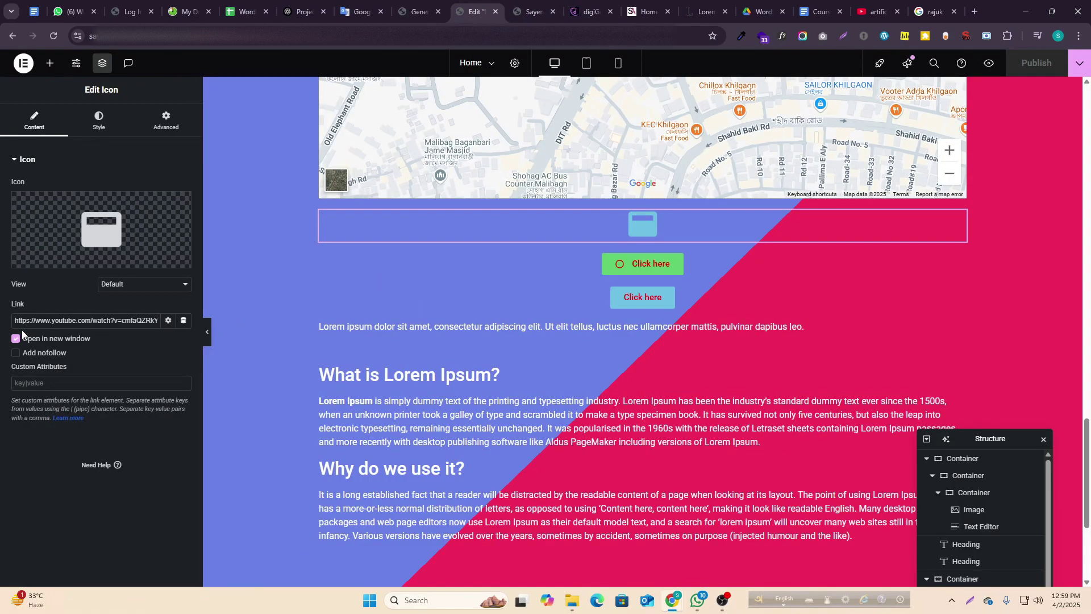
scroll(352, 294, "up", 2)
scroll(398, 321, "down", 6)
scroll(447, 331, "up", 4)
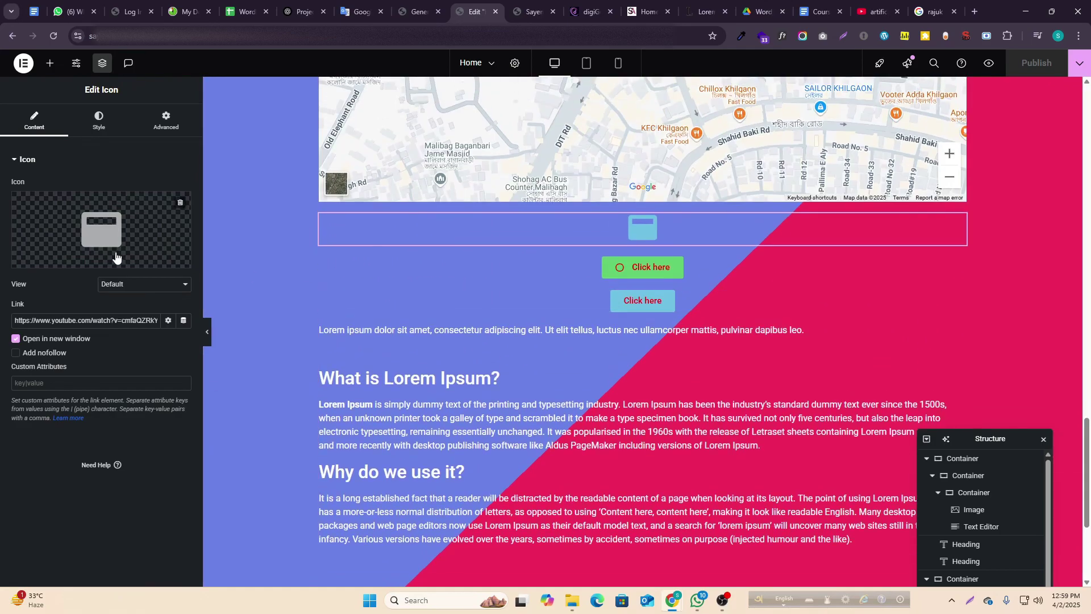
left_click(99, 127)
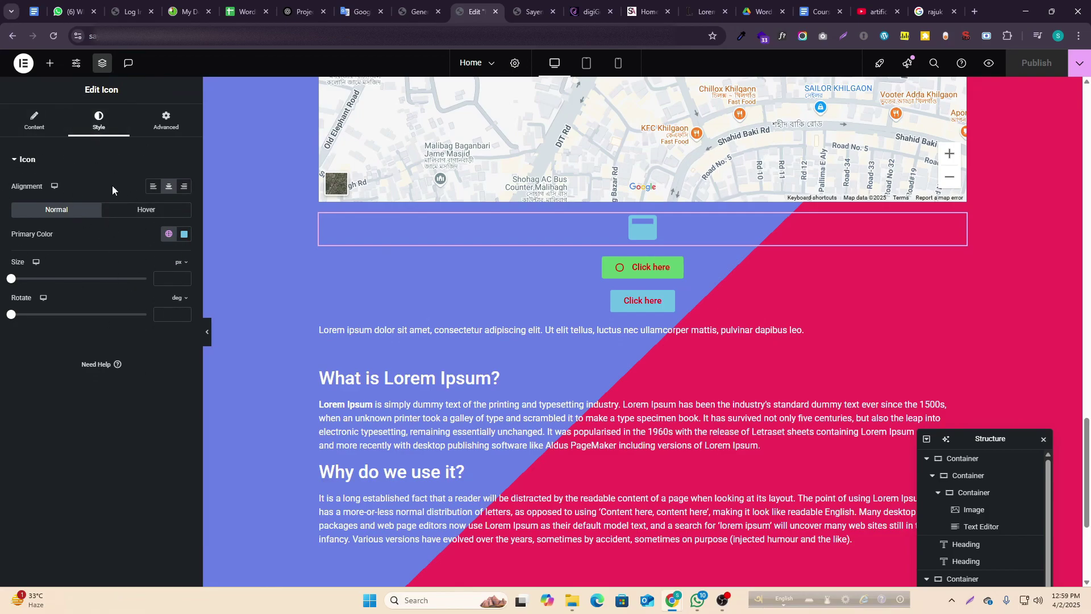
left_click(33, 120)
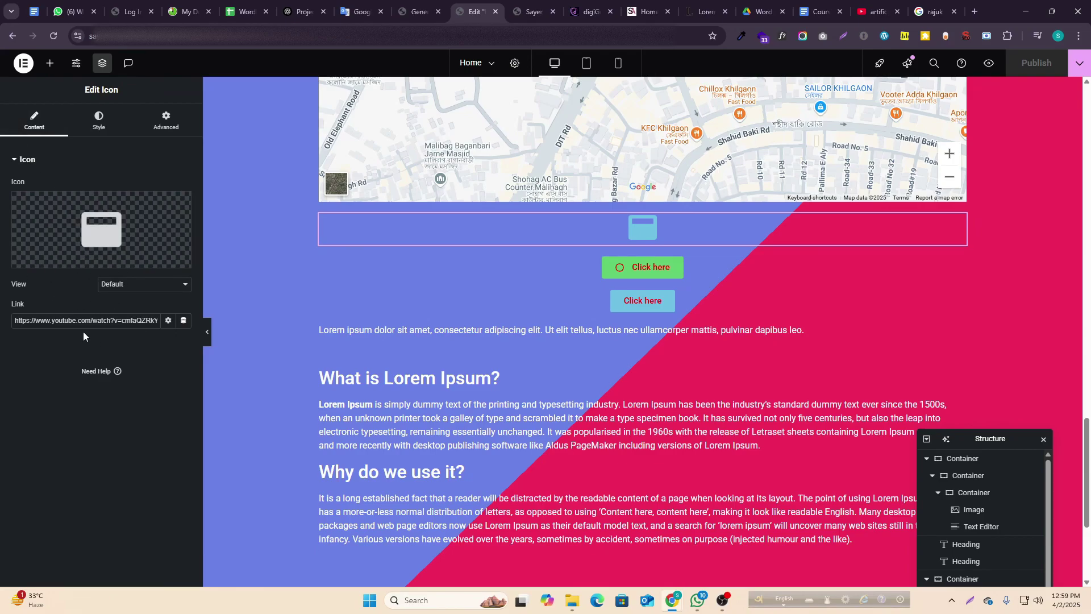
left_click(165, 121)
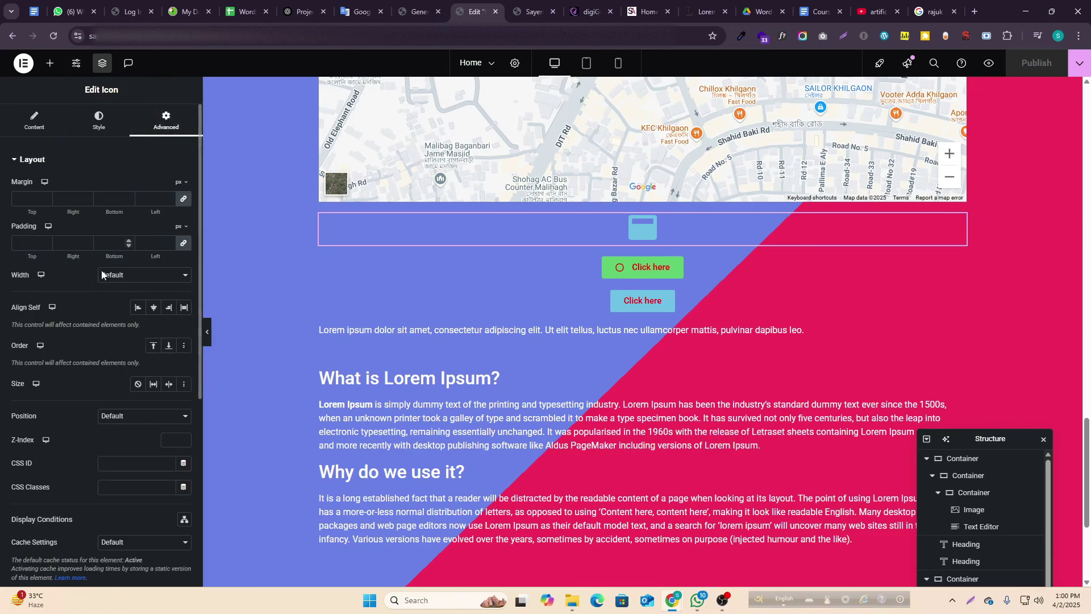
scroll(91, 262, "down", 5)
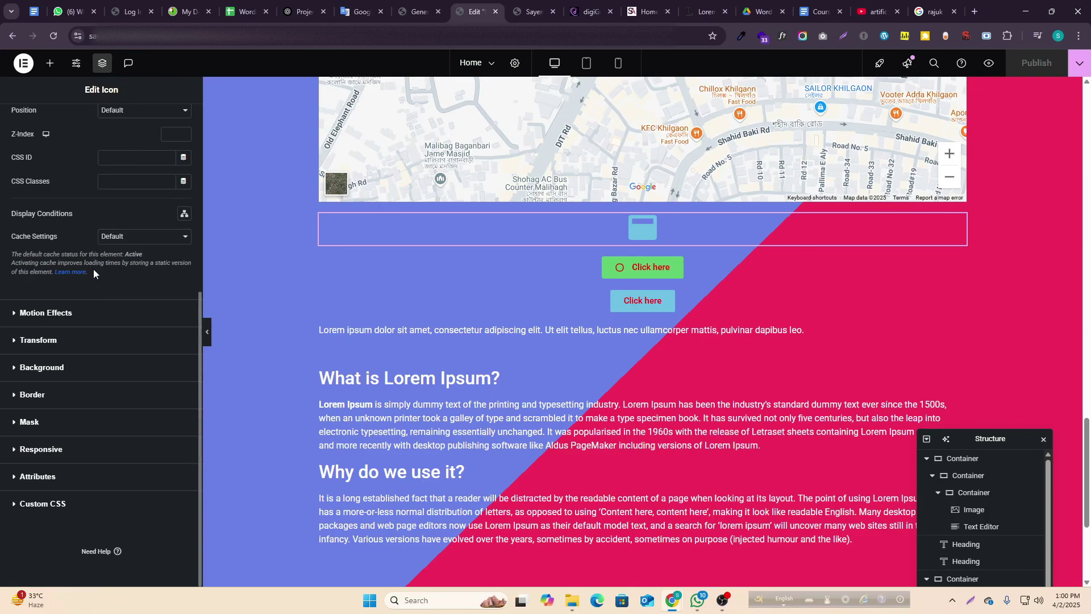
scroll(93, 272, "up", 5)
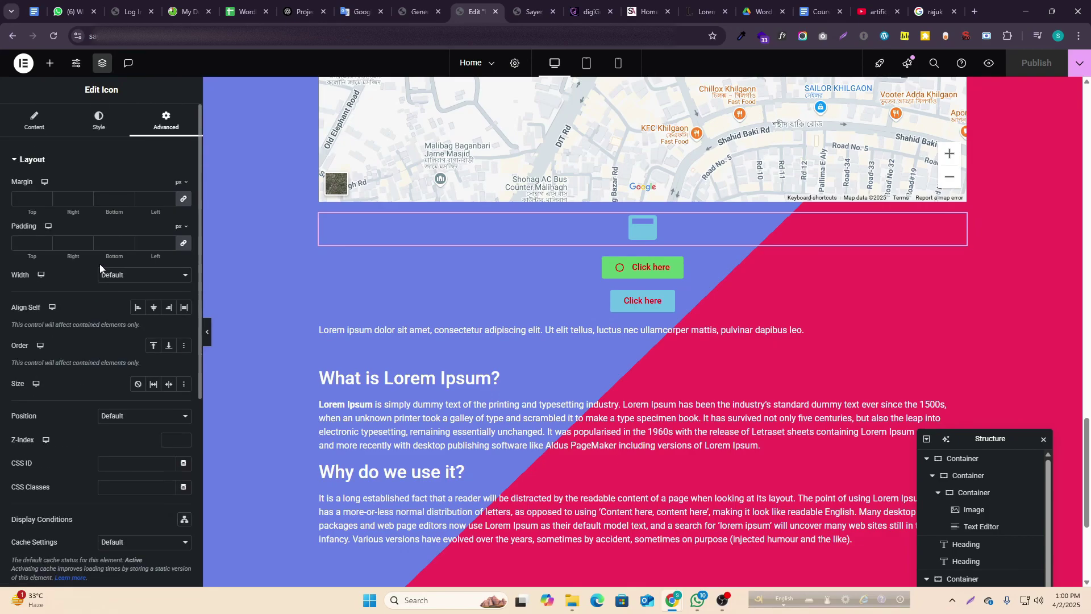
left_click(49, 64)
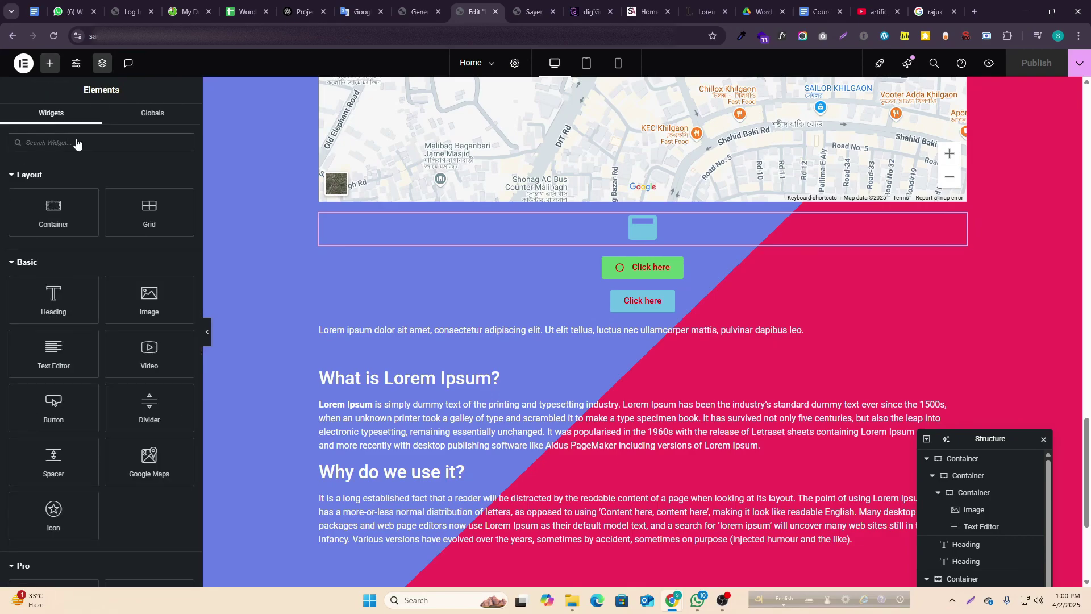
- Try out a Loop Grid widget below the blue Click here button and remove it from the page
scroll(97, 401, "down", 5)
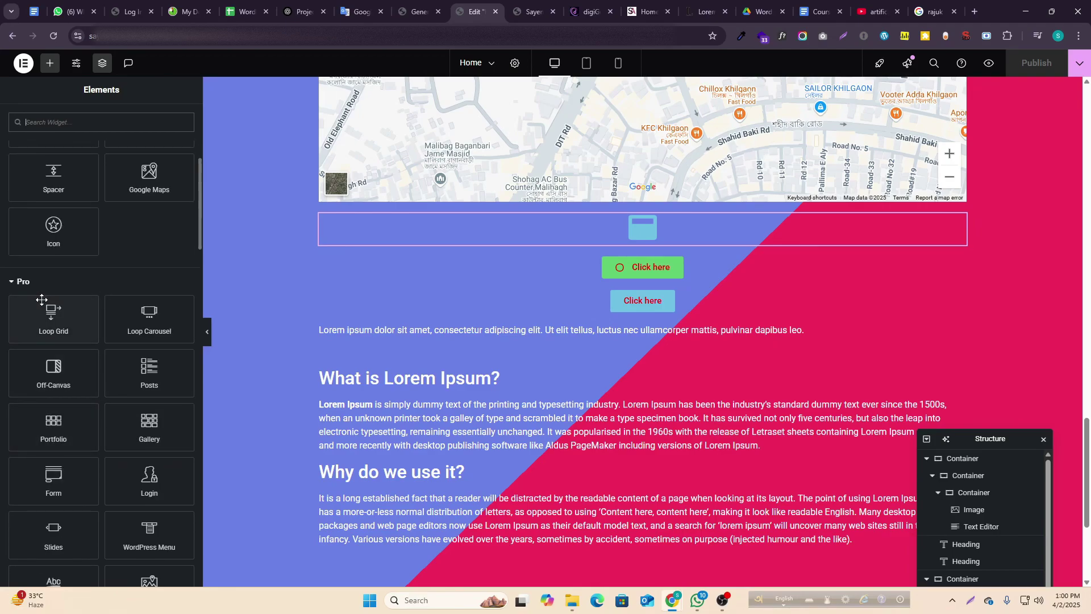
scroll(58, 302, "down", 2)
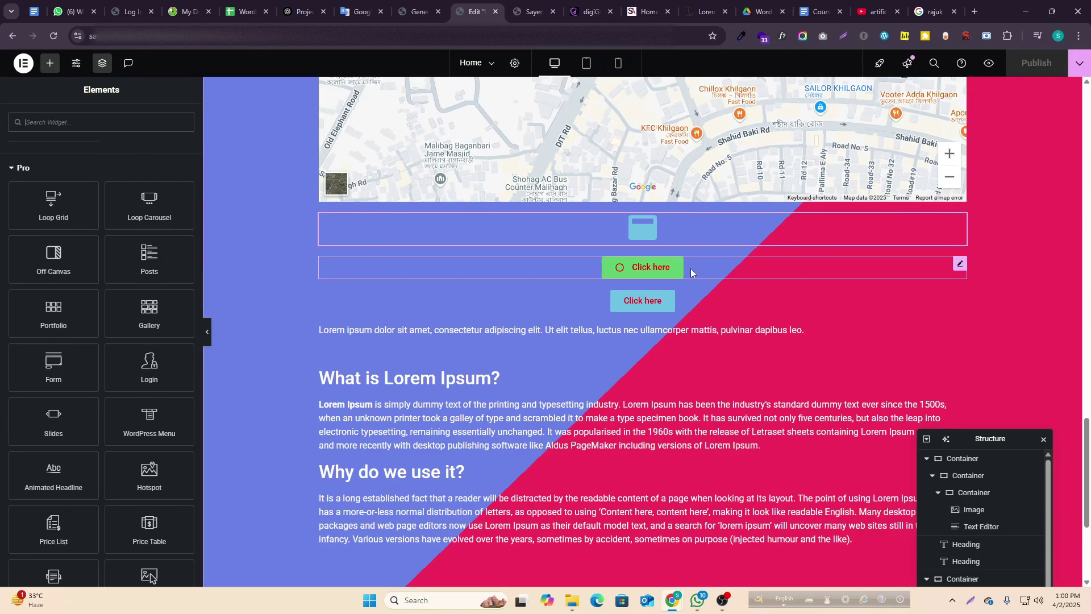
scroll(676, 256, "down", 4)
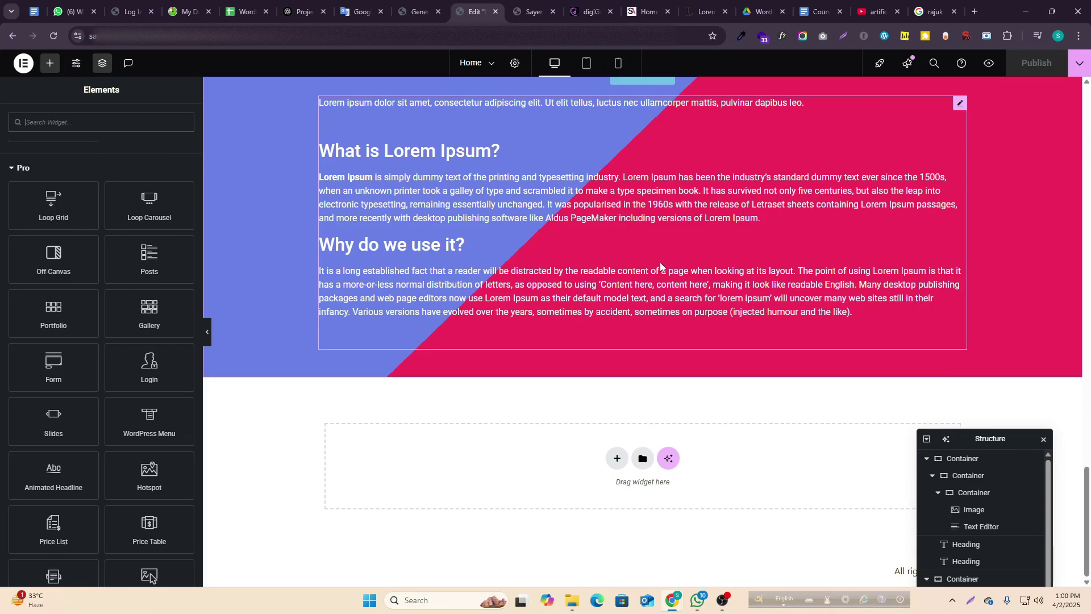
scroll(659, 257, "up", 10)
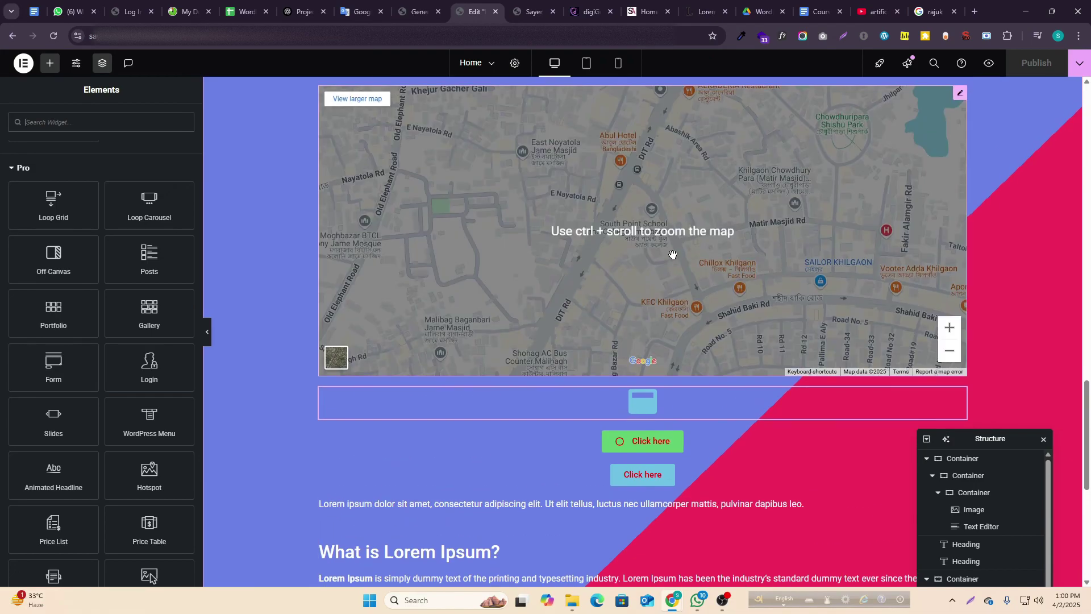
scroll(670, 266, "down", 9)
scroll(511, 245, "up", 2)
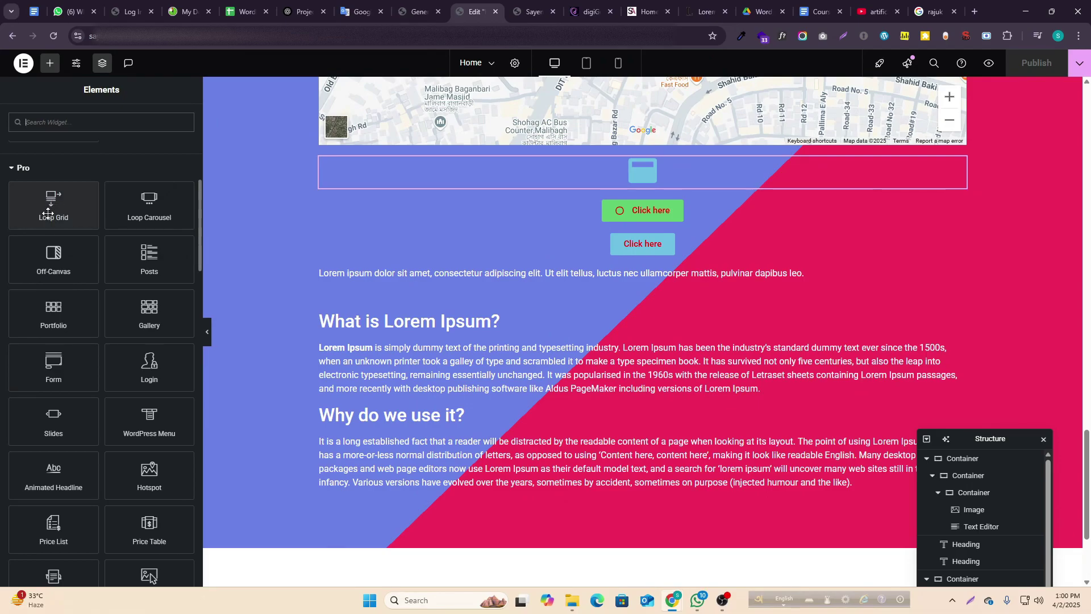
left_click_drag(48, 212, 632, 256)
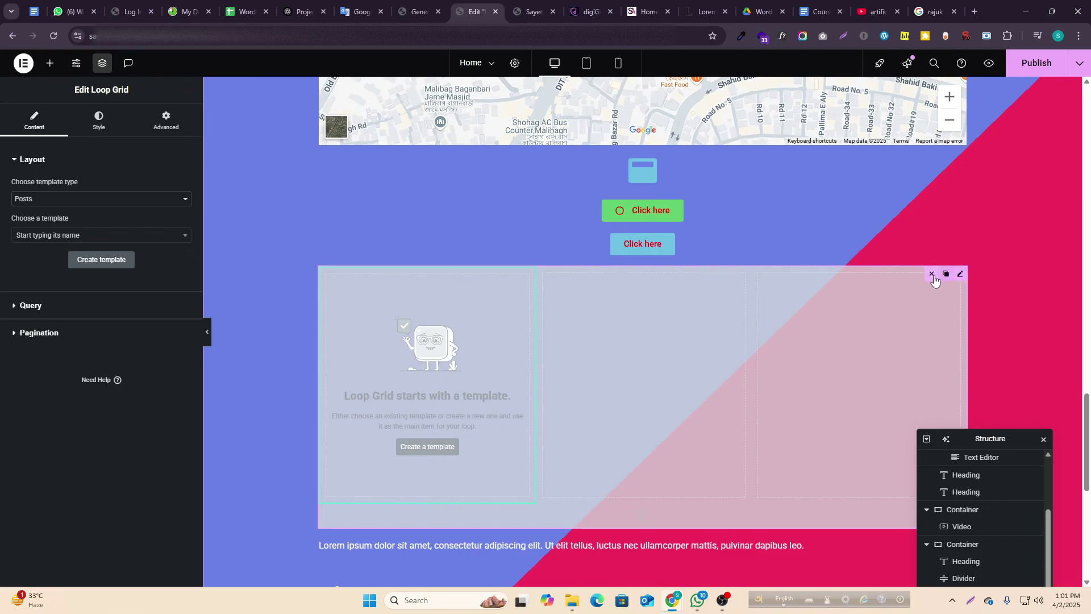
left_click(931, 273)
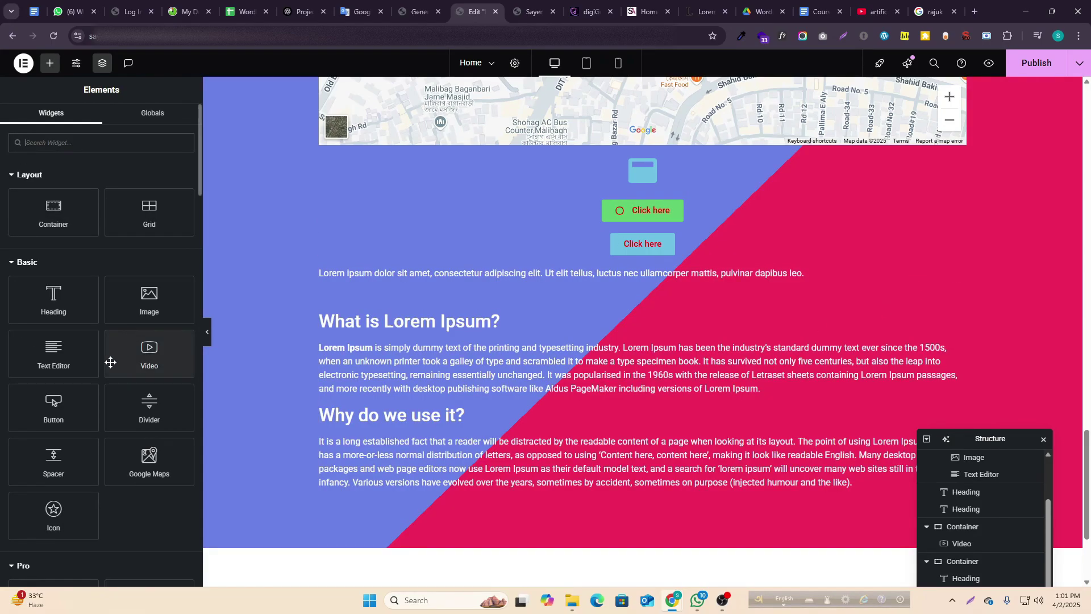
- Add a Portfolio widget below the blue Click here button and check the source options of its query, keeping Posts
scroll(114, 358, "down", 5)
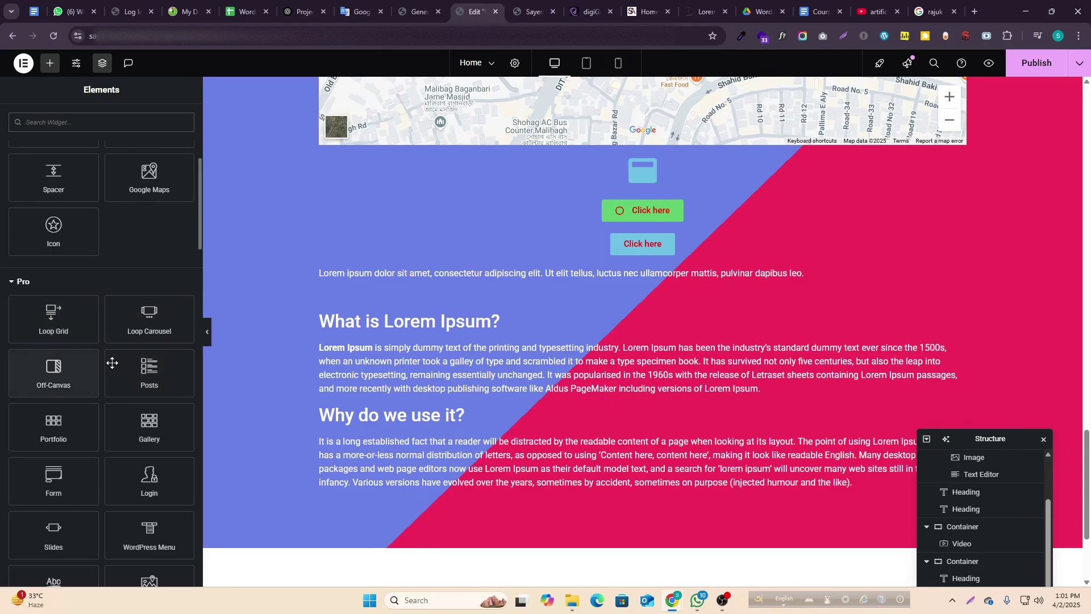
scroll(141, 370, "down", 2)
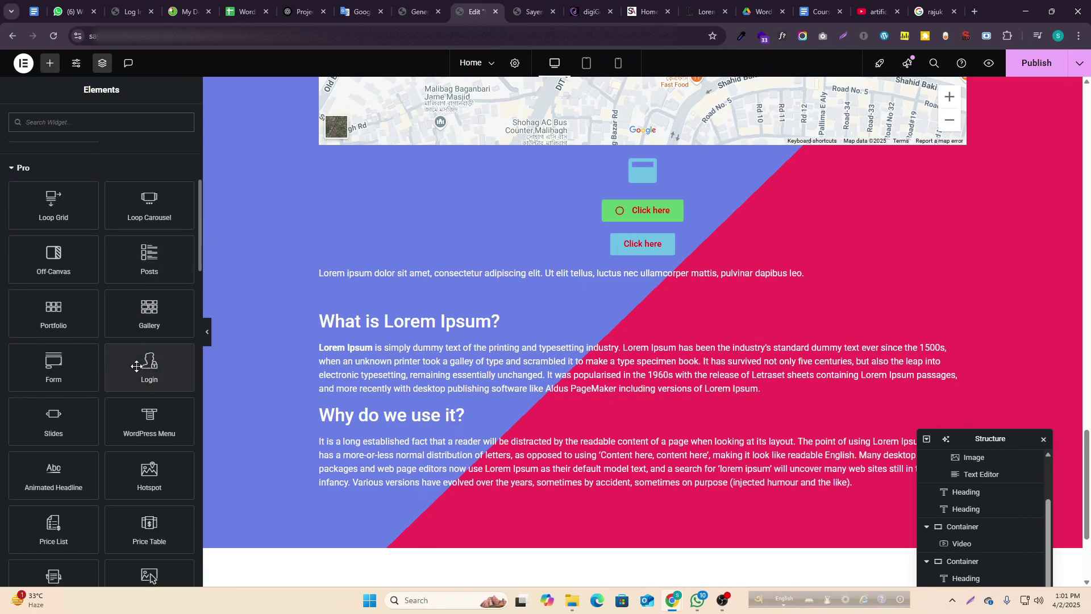
left_click_drag(32, 312, 619, 266)
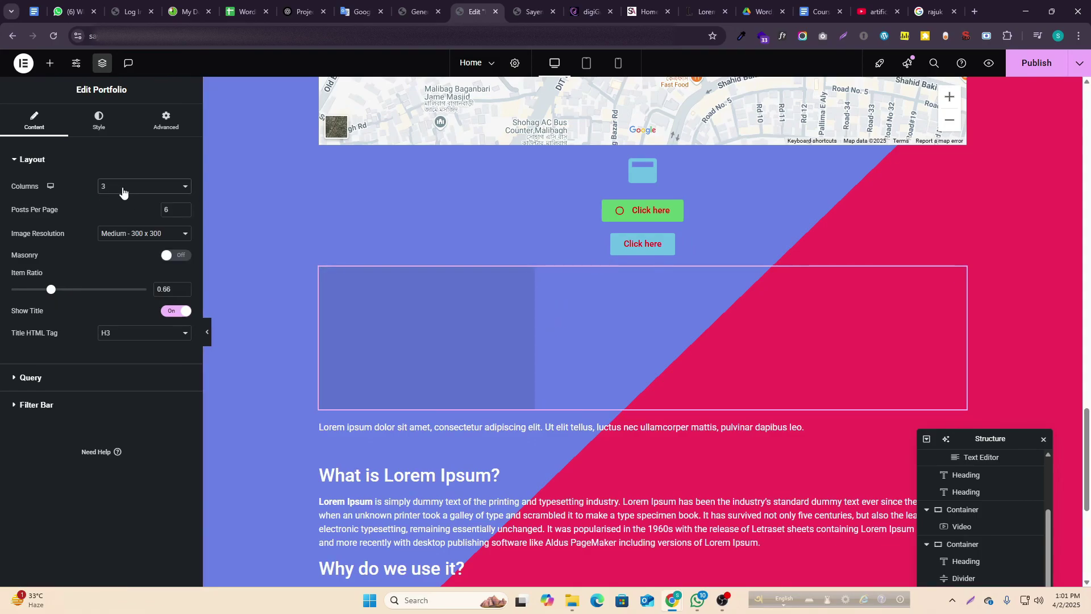
left_click(86, 382)
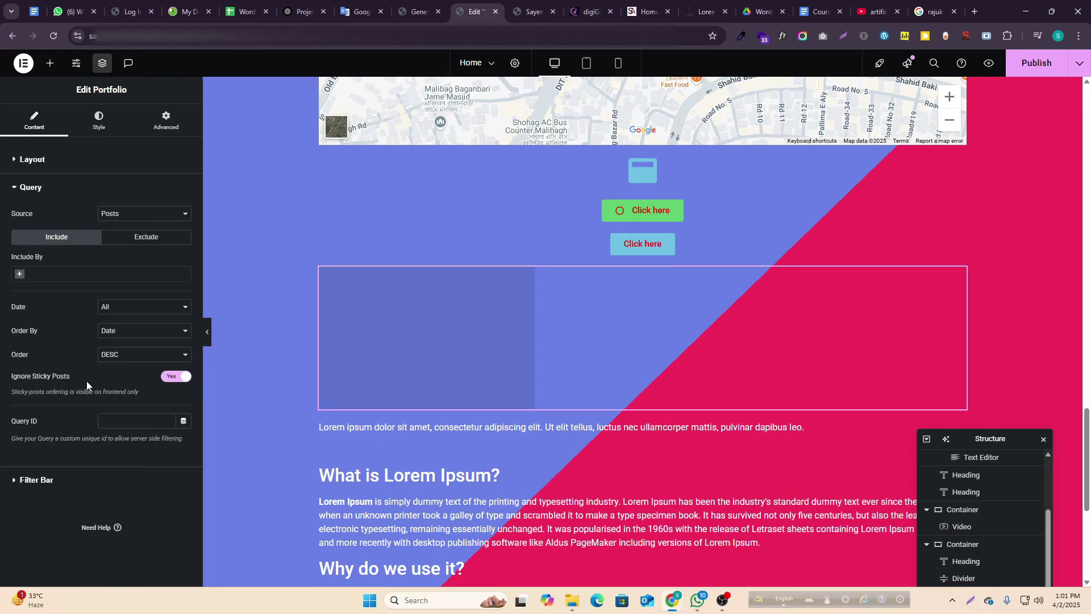
left_click(138, 219)
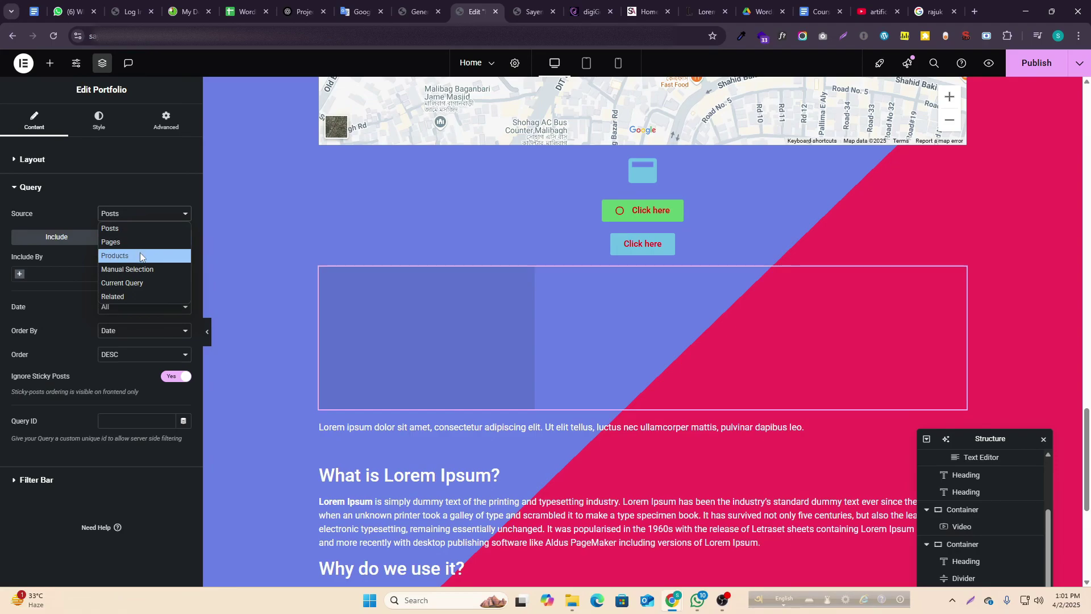
left_click(142, 218)
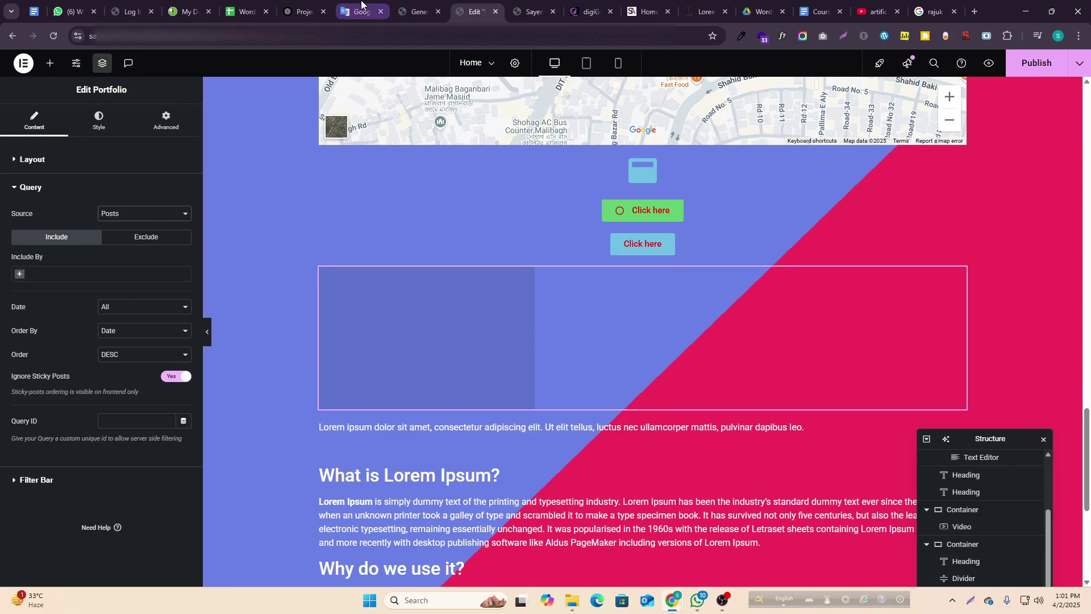
- Switch to the WordPress dashboard and search the plugins available to add for "dummy content"
left_click(414, 6)
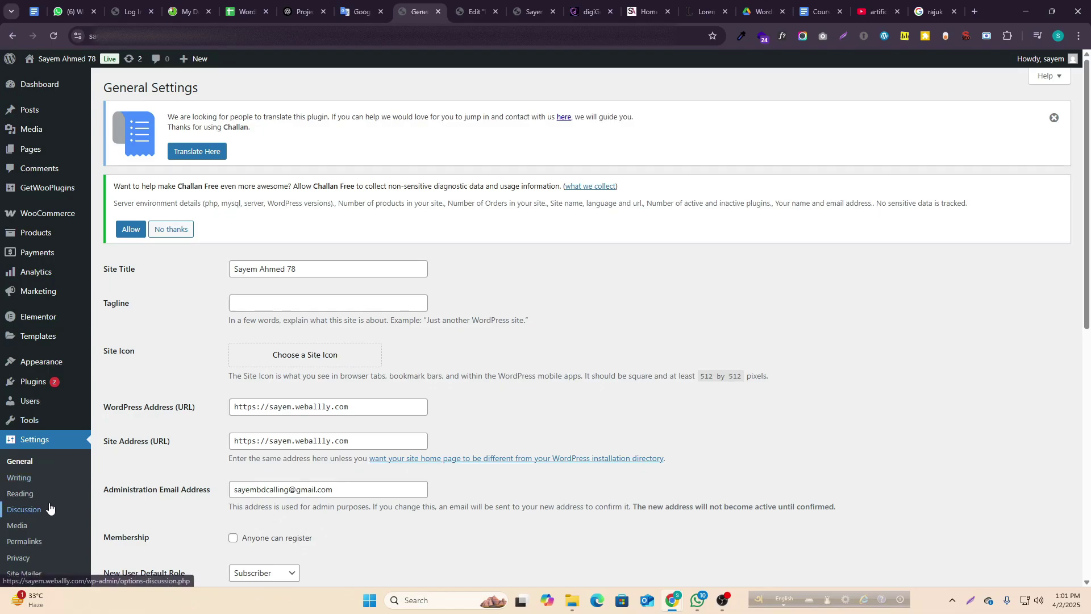
scroll(49, 496, "down", 8)
scroll(46, 454, "up", 5)
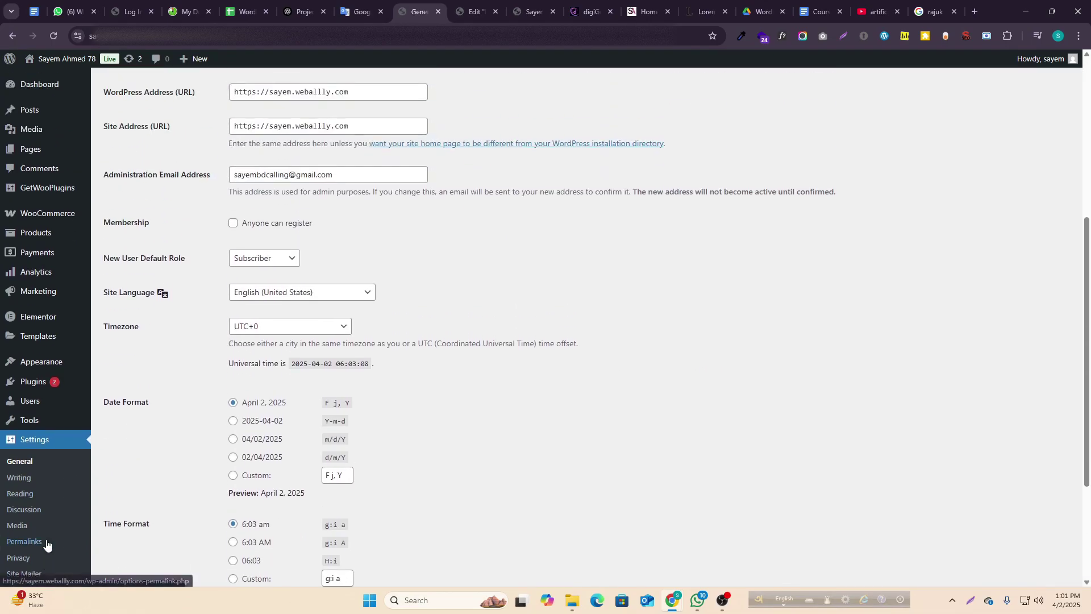
mouse_move(42, 382)
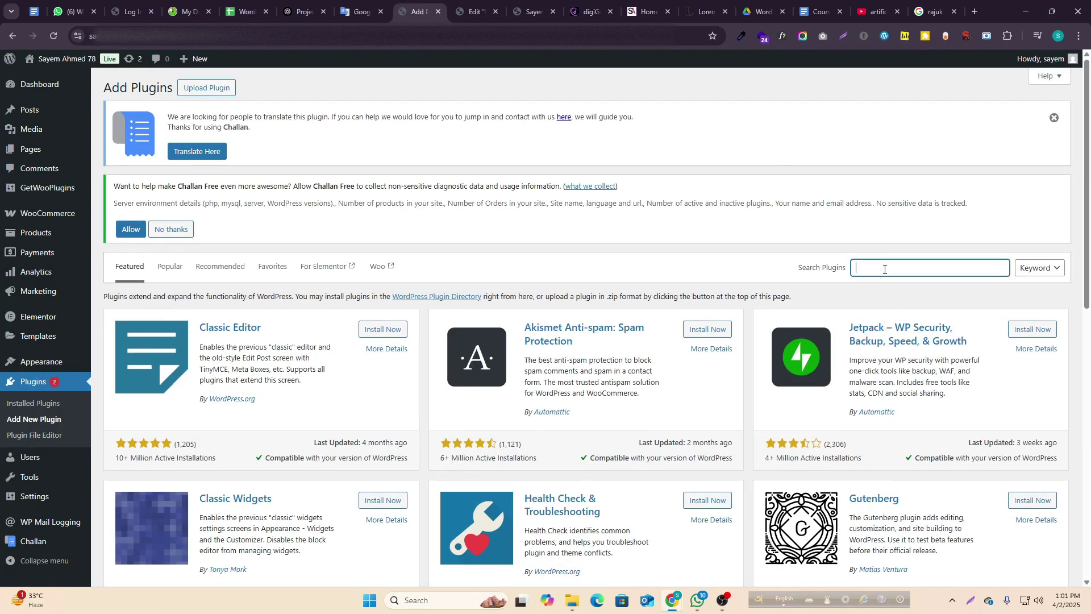
left_click(884, 269)
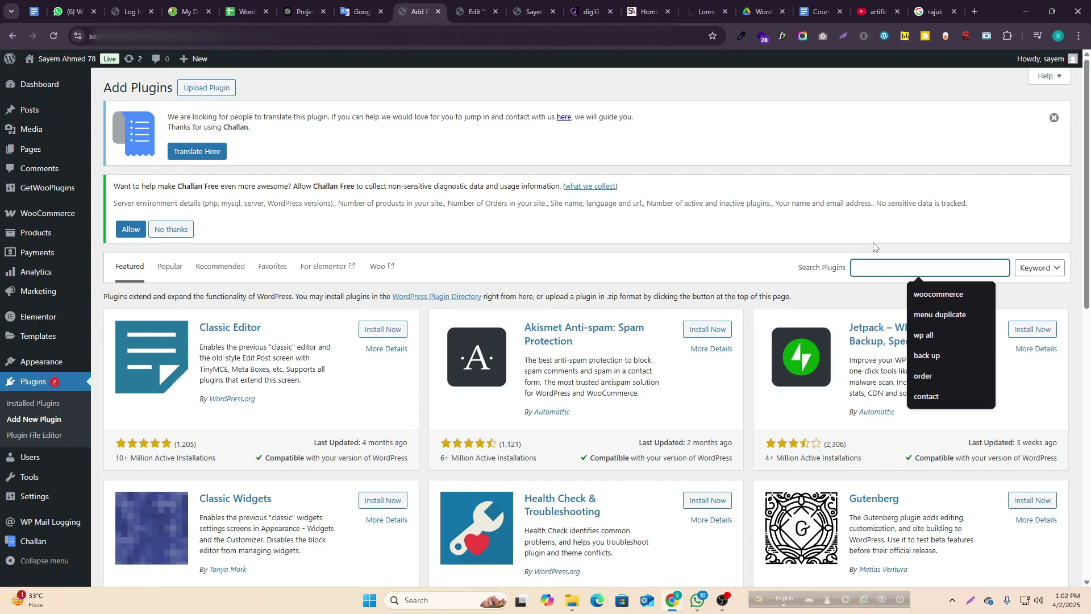
type("d")
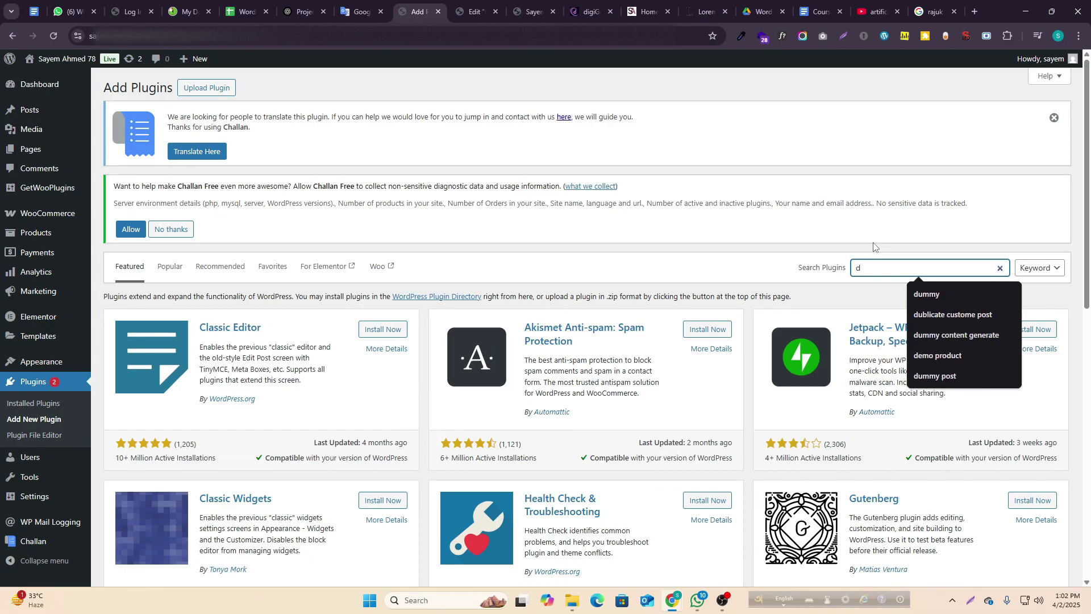
type("umm")
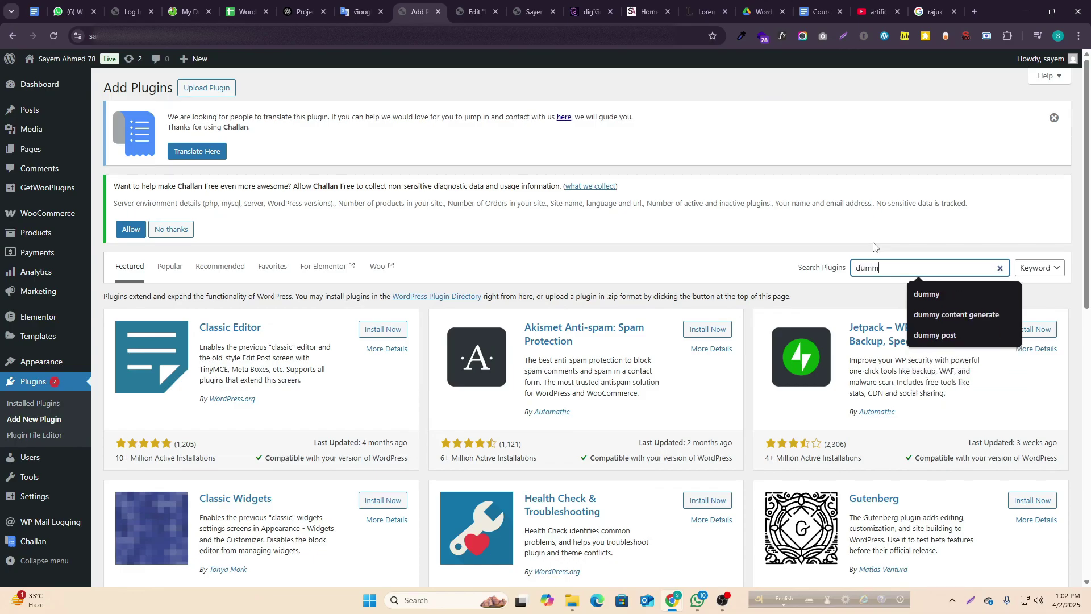
type("y ")
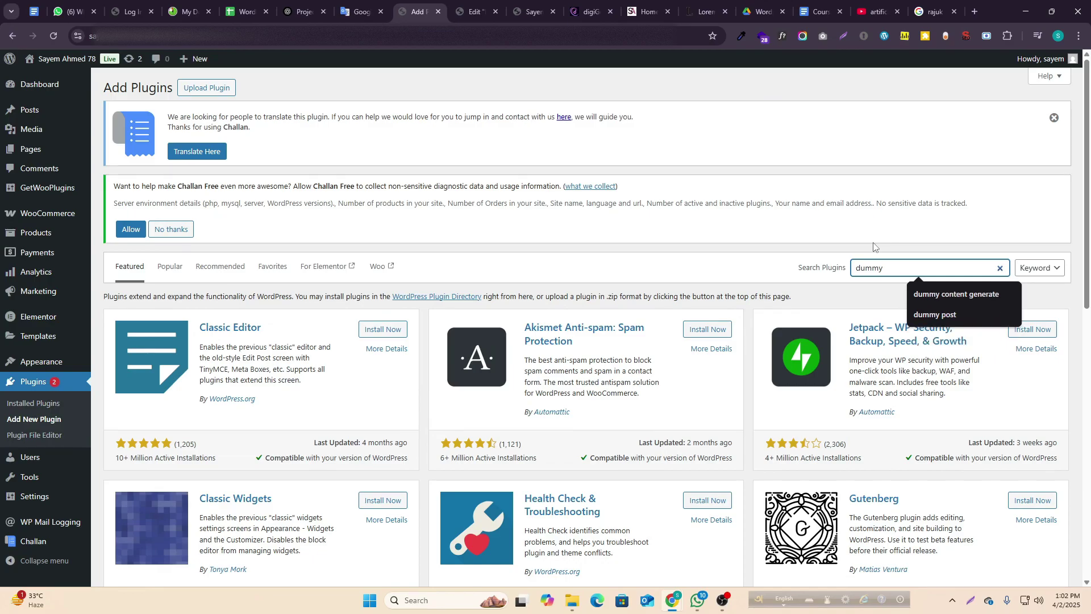
type("content")
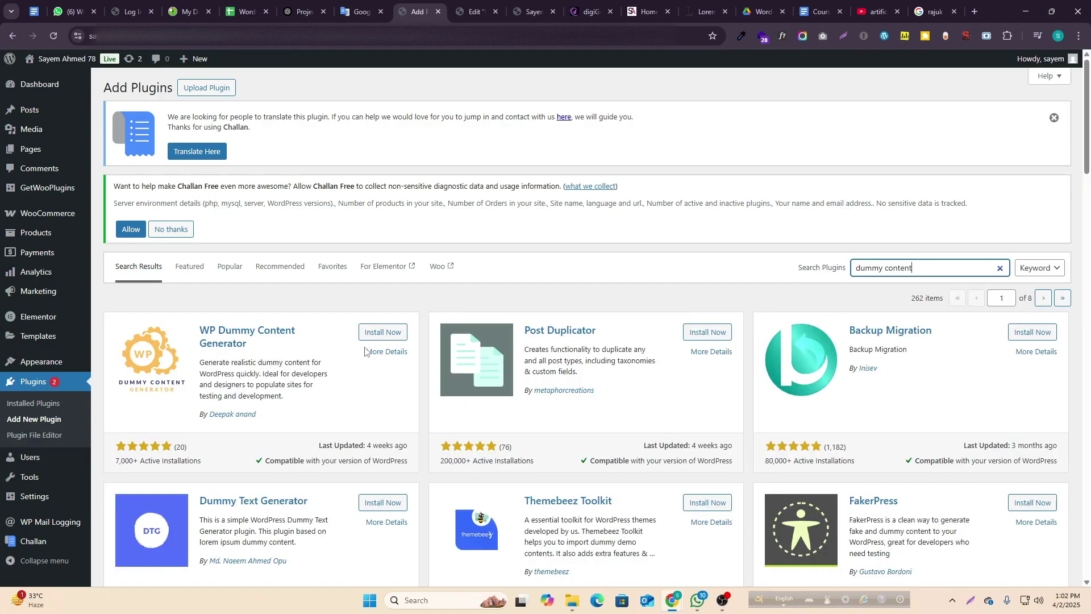
- Install and activate the WP Dummy Content Generator plugin
left_click(384, 335)
left_click(383, 334)
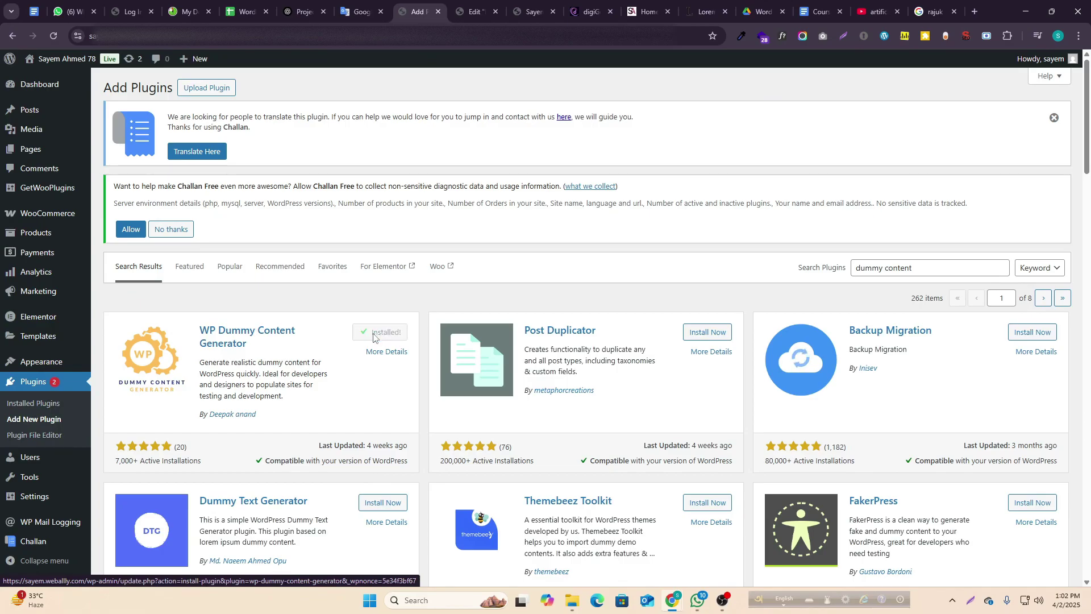
left_click(386, 338)
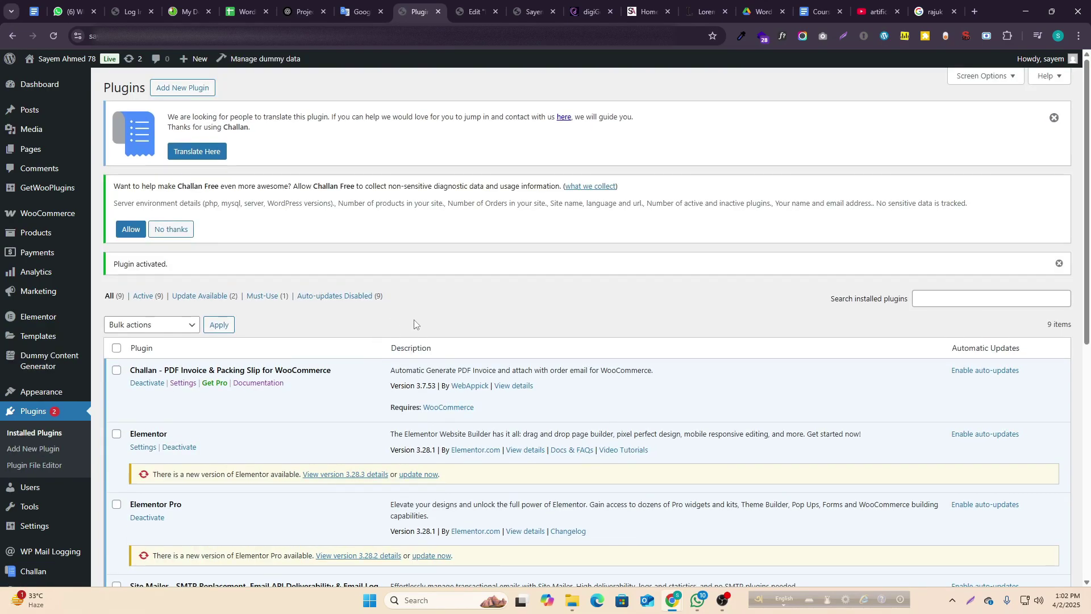
scroll(415, 316, "down", 3)
scroll(418, 309, "up", 3)
- Generate 10 dummy posts dated from 04/01/2025 to 04/02/2025, with featured images and assigned terms
mouse_move(34, 373)
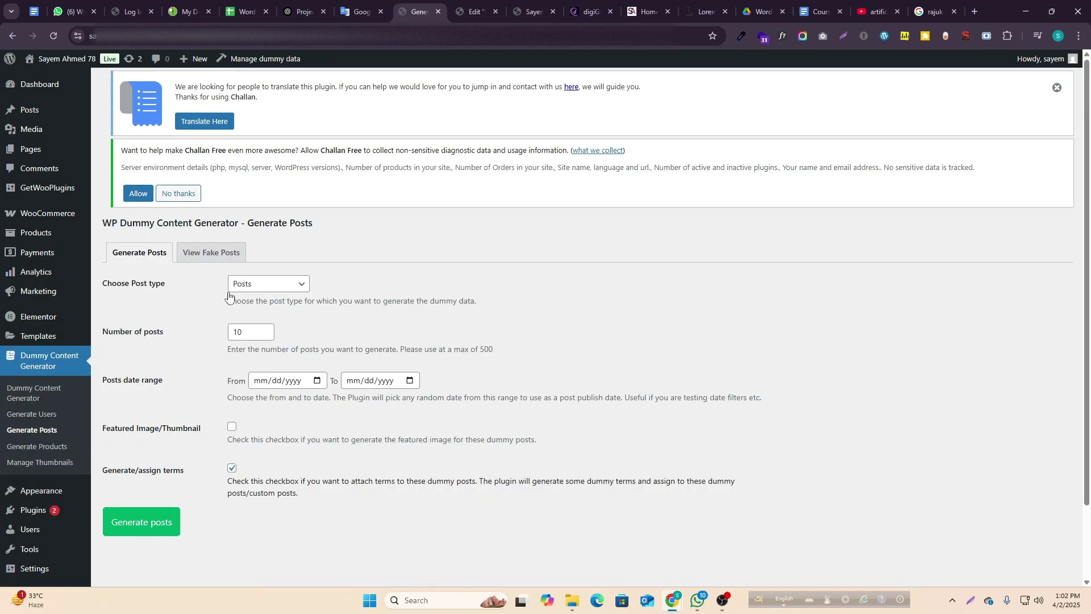
left_click(318, 381)
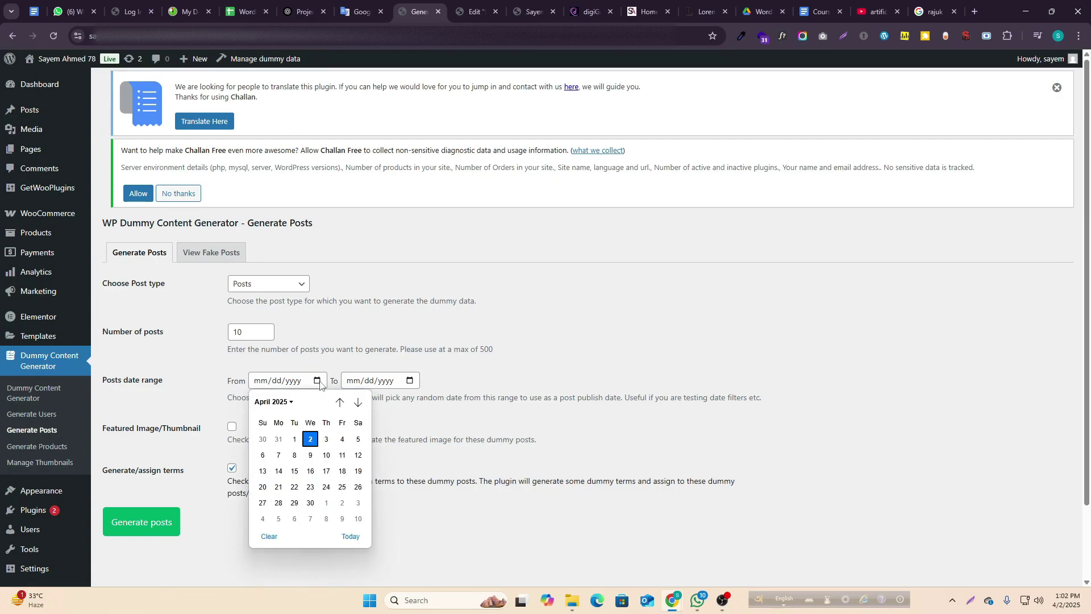
left_click(294, 439)
left_click(406, 385)
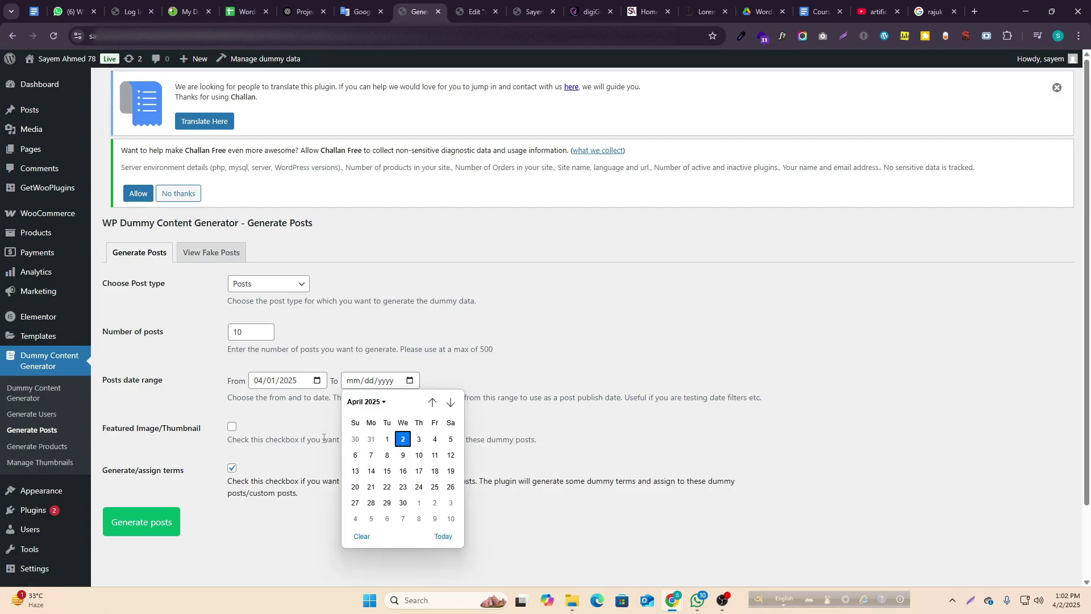
left_click(401, 439)
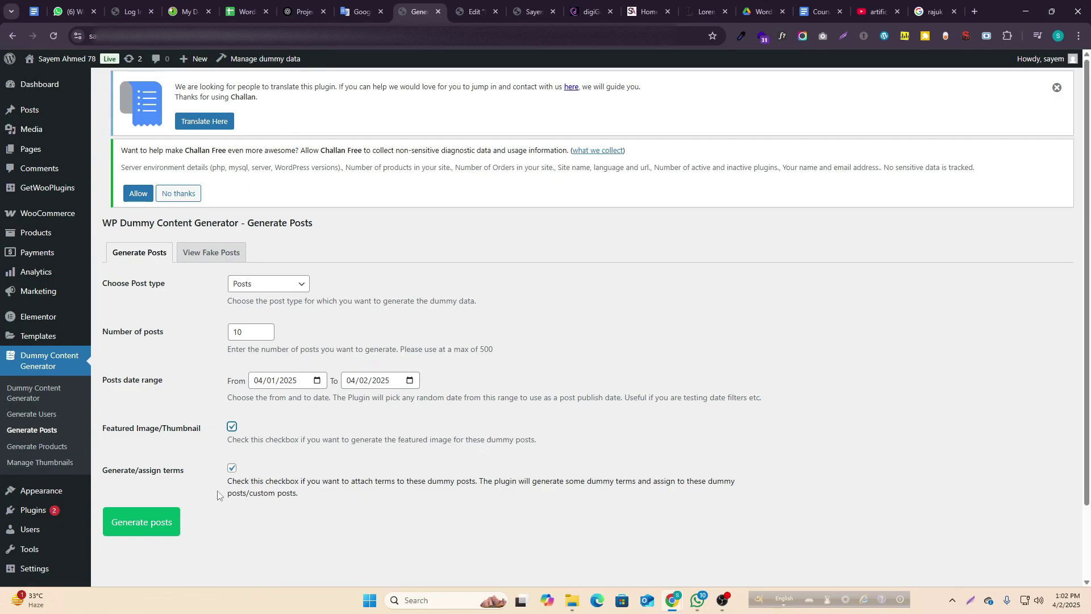
left_click(133, 524)
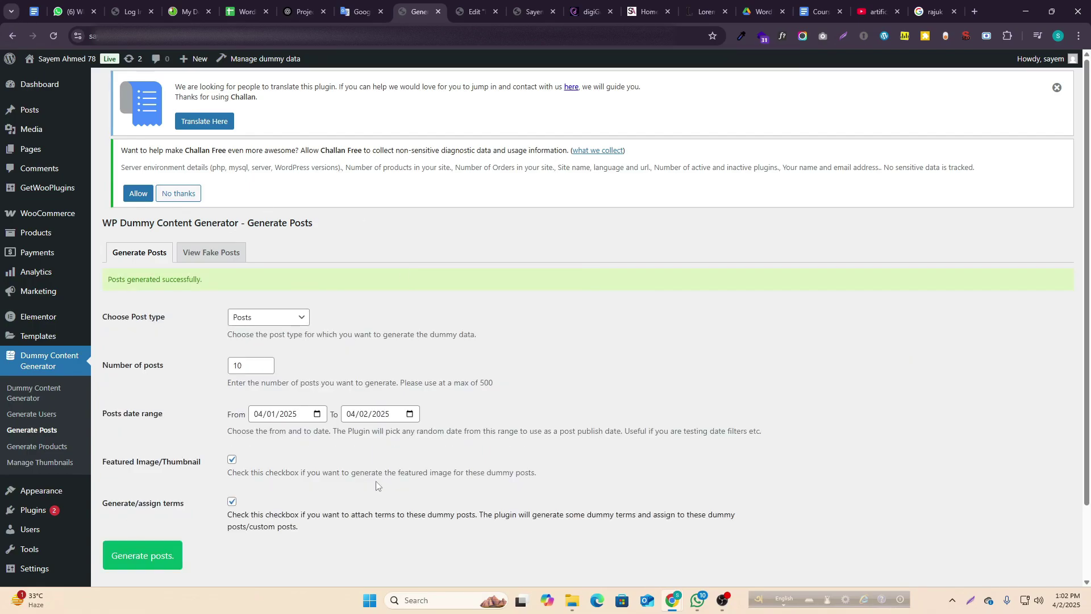
- Open the list of all posts and move the last post in it to the trash
mouse_move(38, 114)
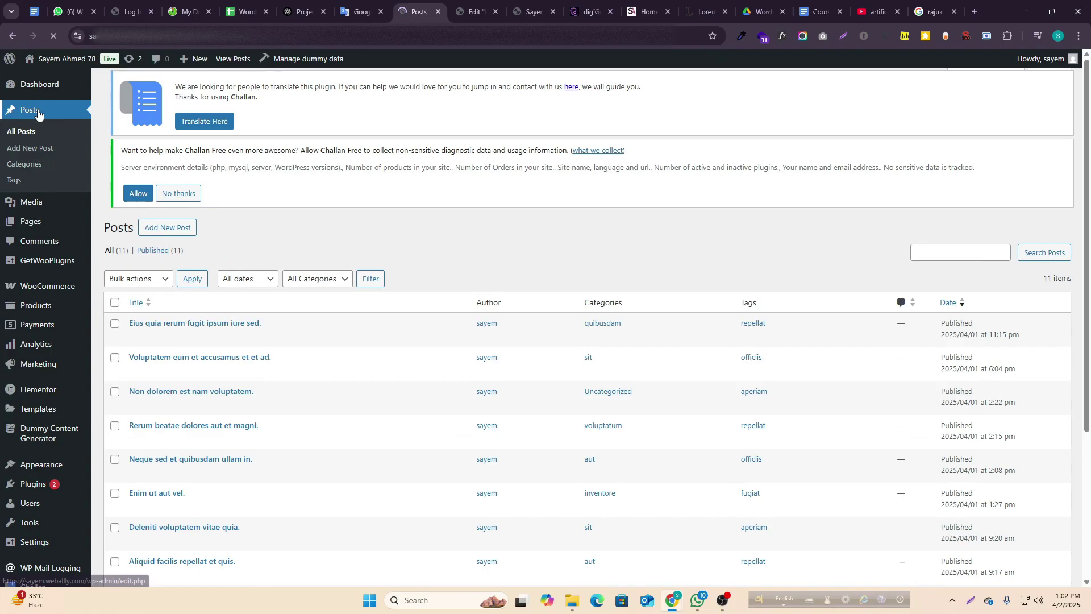
scroll(304, 305, "down", 4)
scroll(267, 443, "up", 4)
scroll(268, 418, "down", 4)
left_click(193, 469)
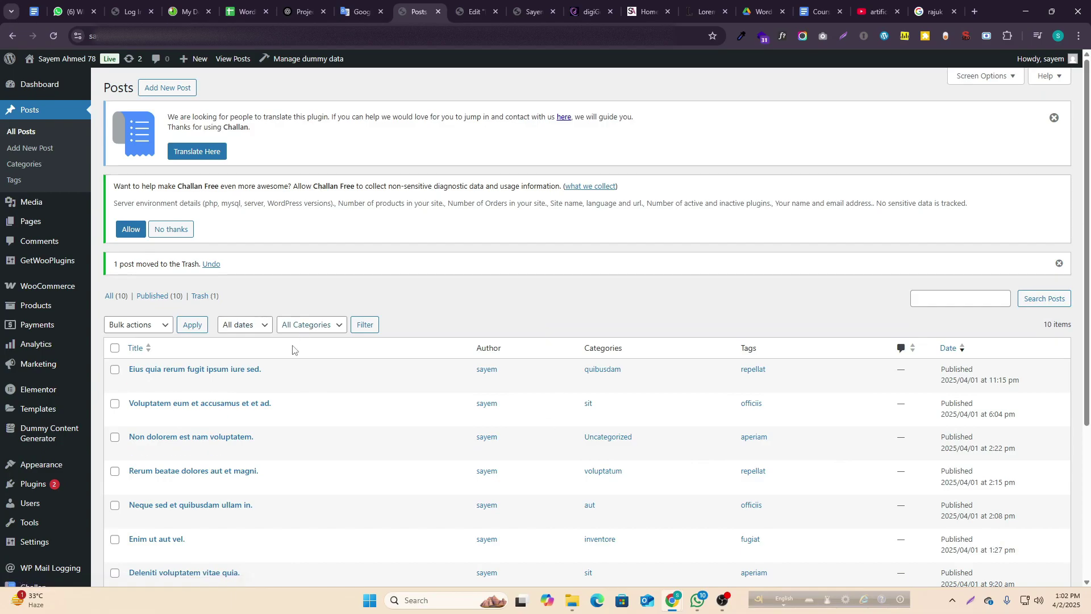
- Examine the post "Eius quia rerum fugit ipsum iure sed." on the site and in its editor, and return to the Home page's Elementor editor
middle_click(216, 383)
left_click(444, 11)
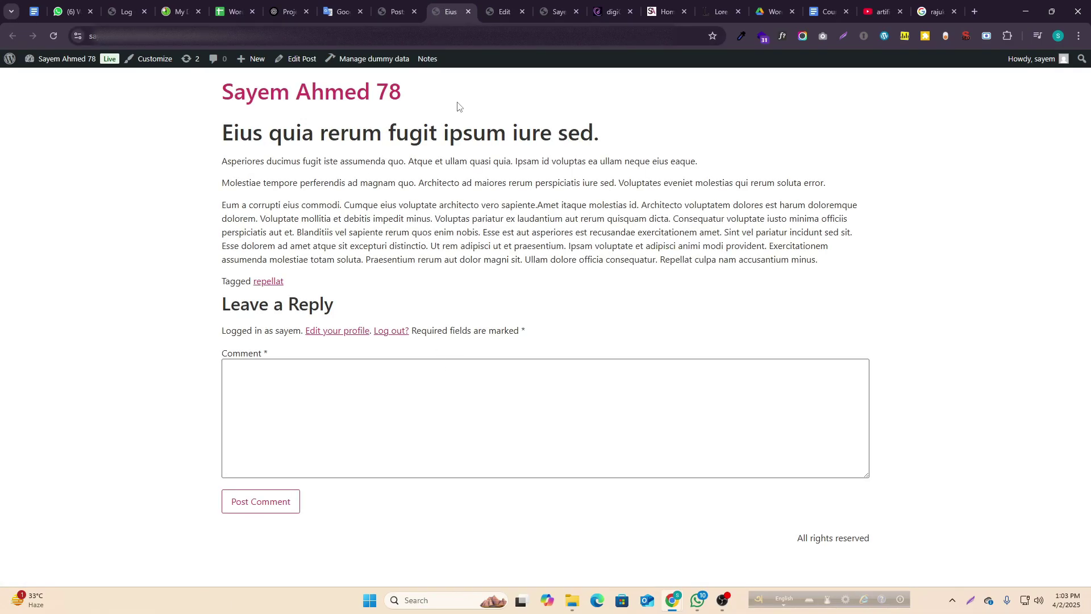
left_click(467, 12)
left_click(135, 383)
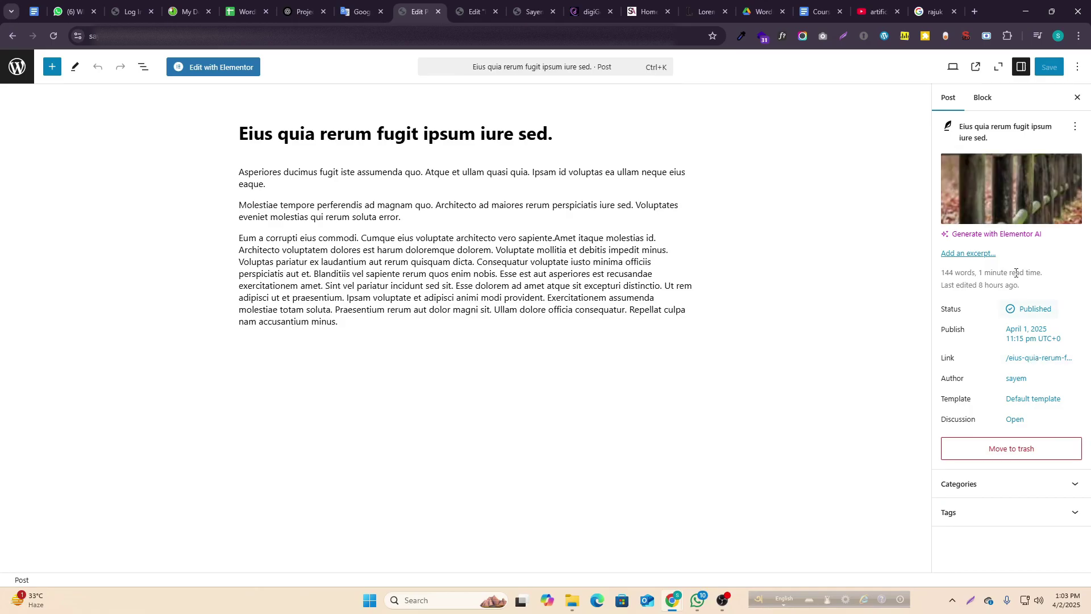
left_click(13, 37)
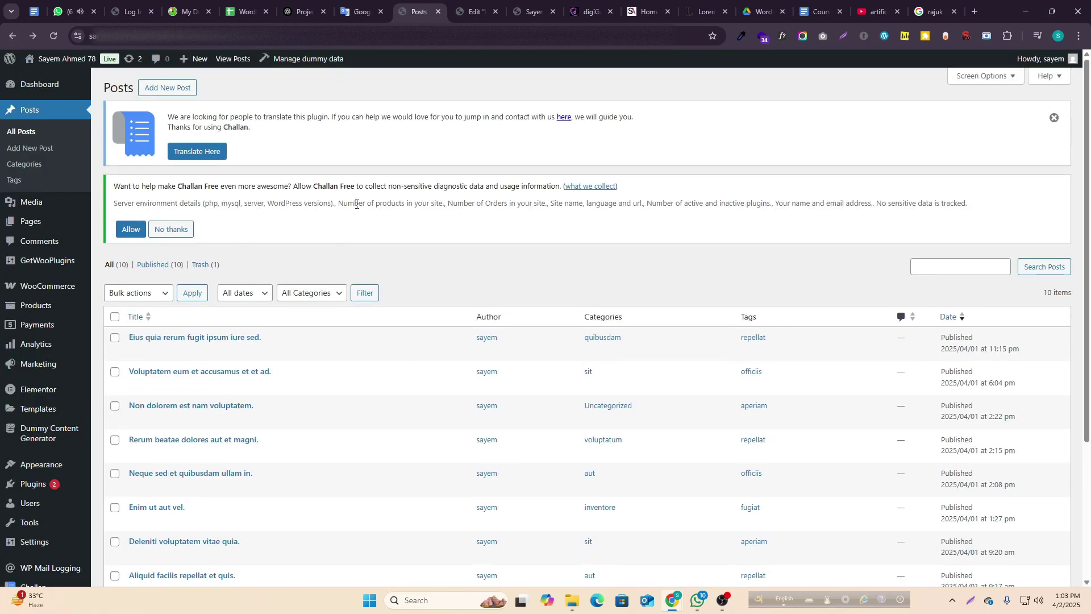
left_click(531, 11)
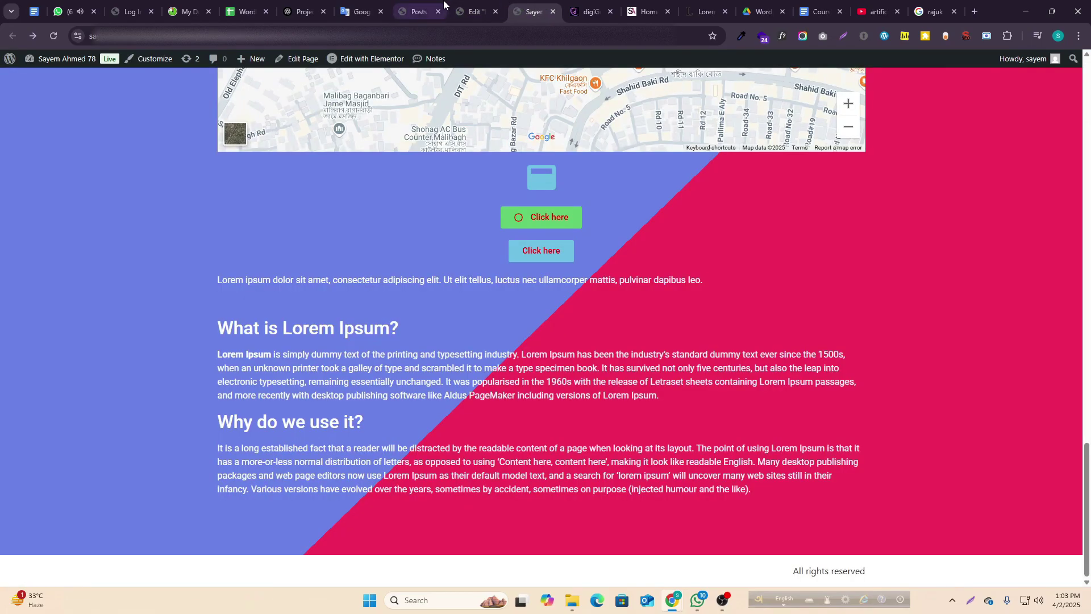
left_click(463, 11)
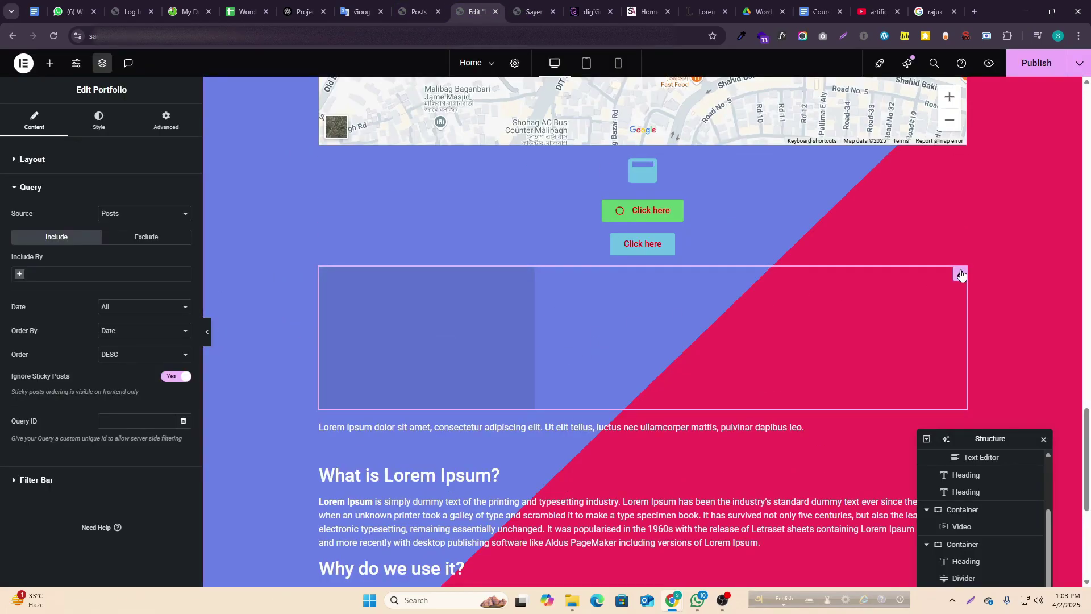
- Delete the empty Portfolio widget and add a Loop Grid widget in its place below the blue button
left_click(931, 274)
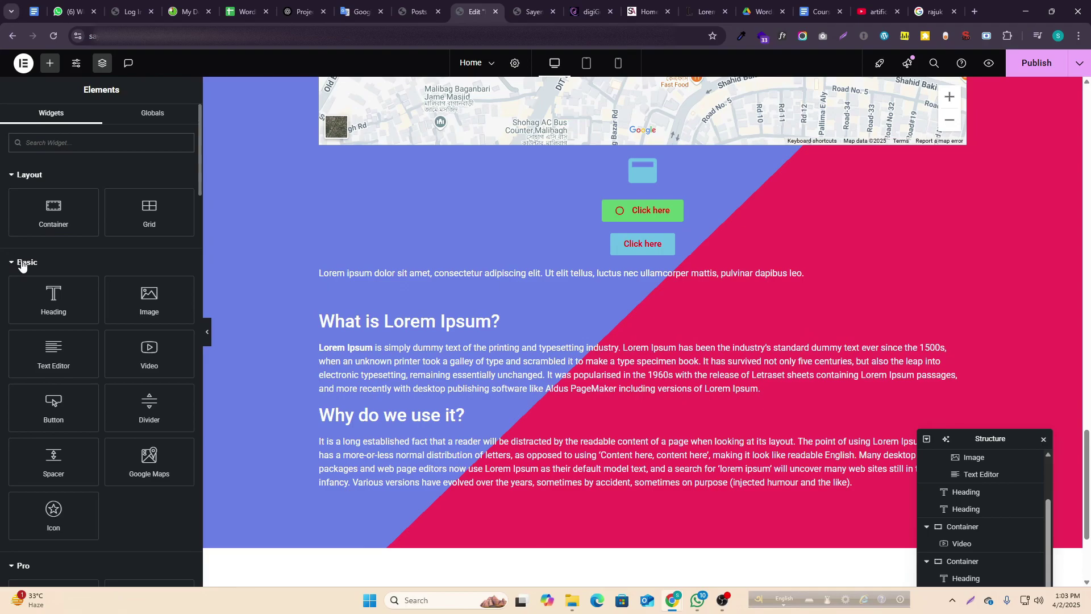
scroll(50, 440, "down", 4)
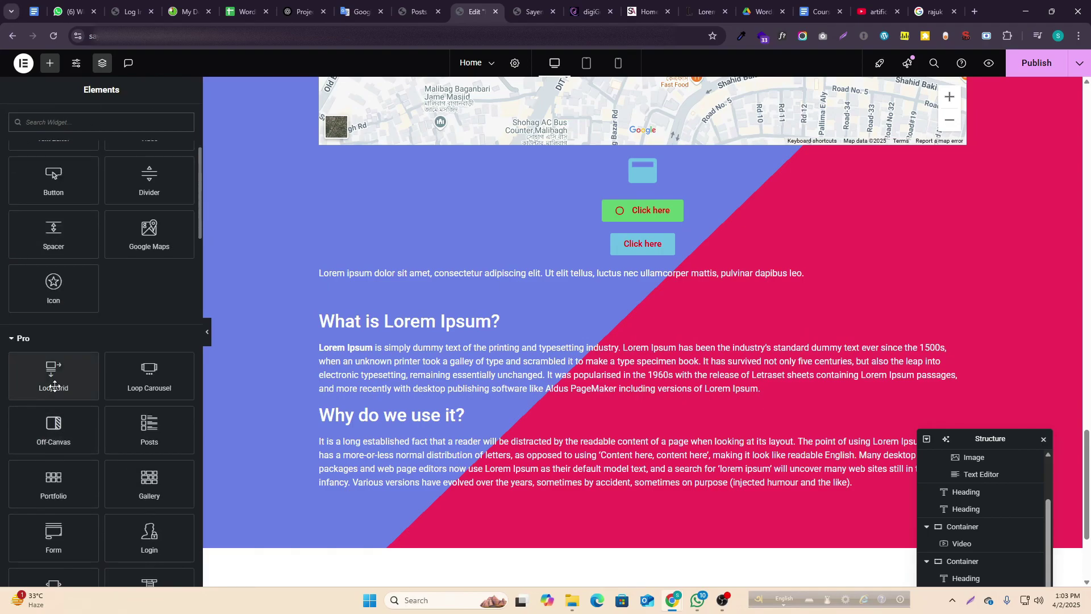
left_click_drag(40, 383, 608, 272)
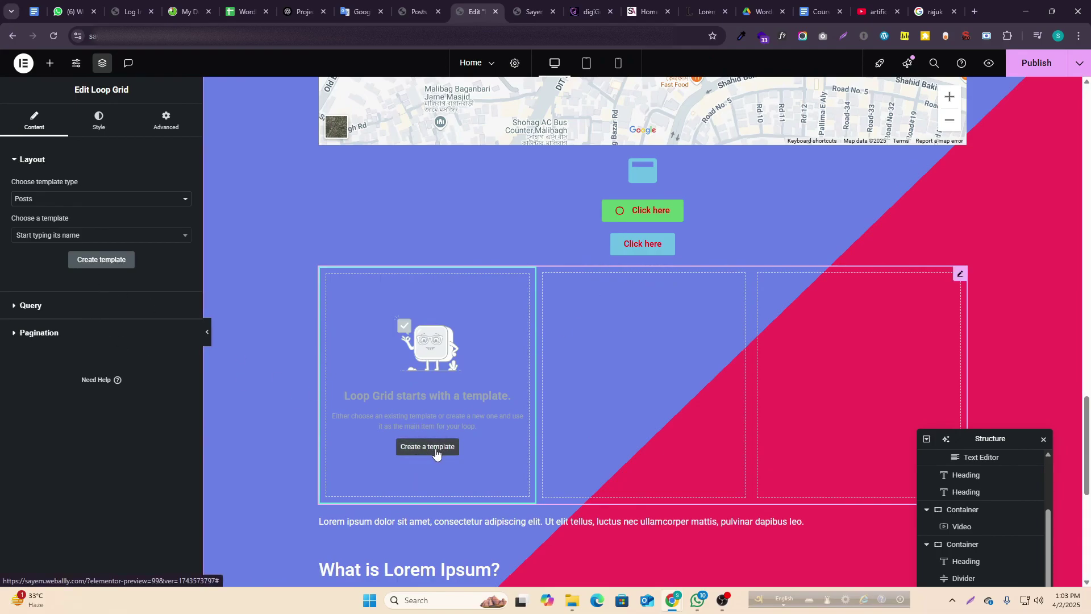
left_click(36, 201)
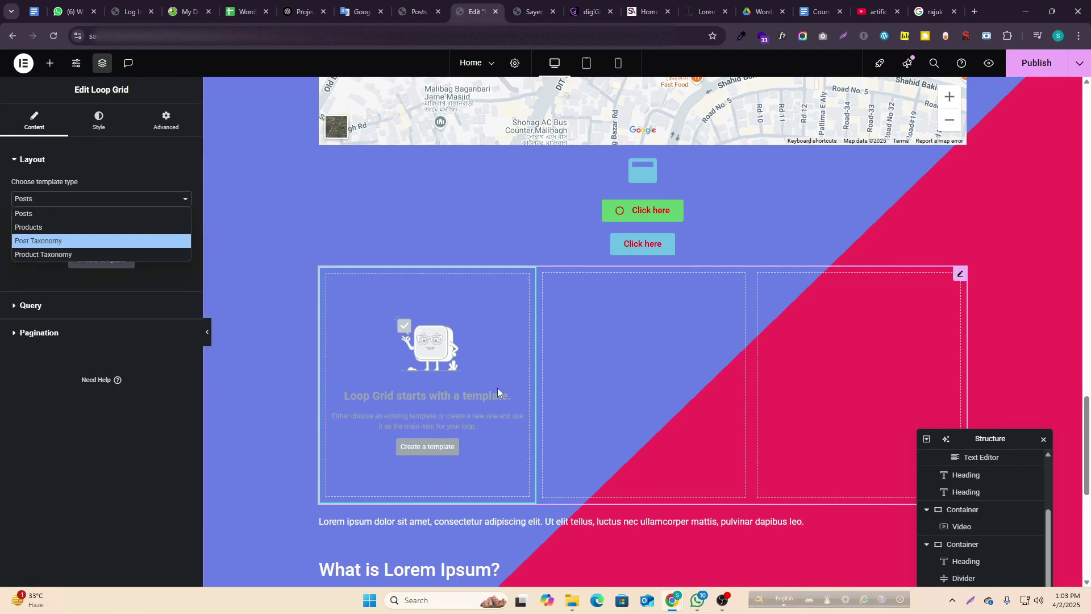
left_click(147, 374)
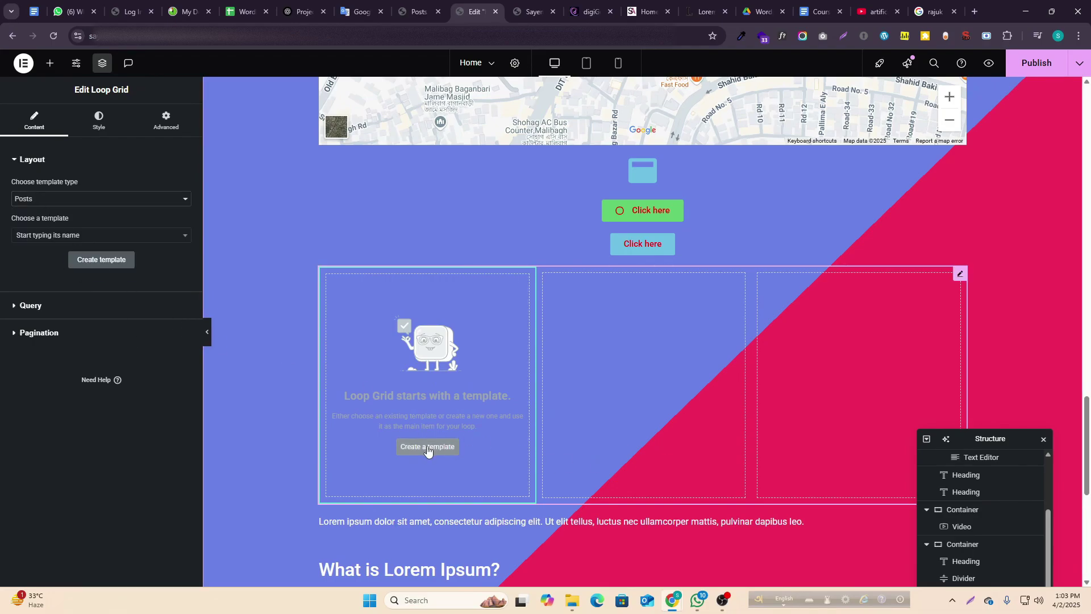
left_click(414, 11)
left_click(474, 12)
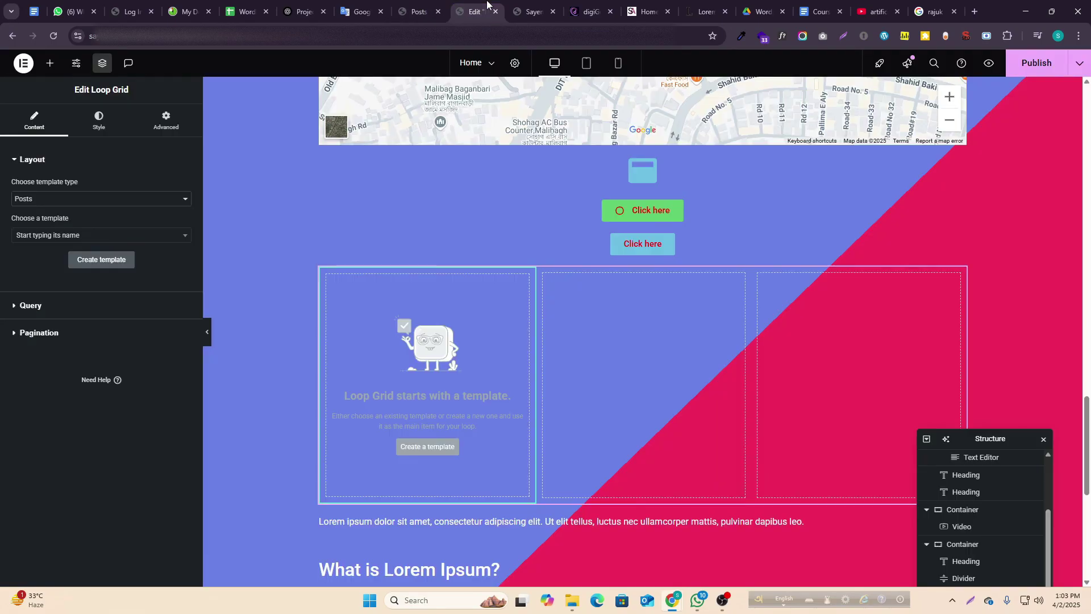
- Create a new Posts template for the Loop Grid and open its loop item area for editing
left_click(425, 449)
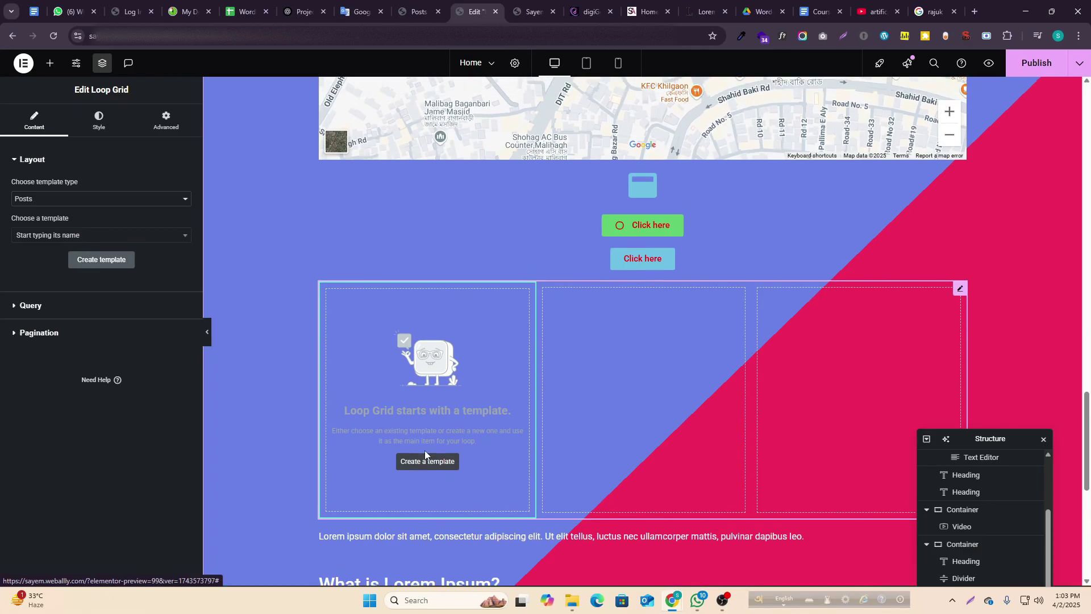
left_click(631, 345)
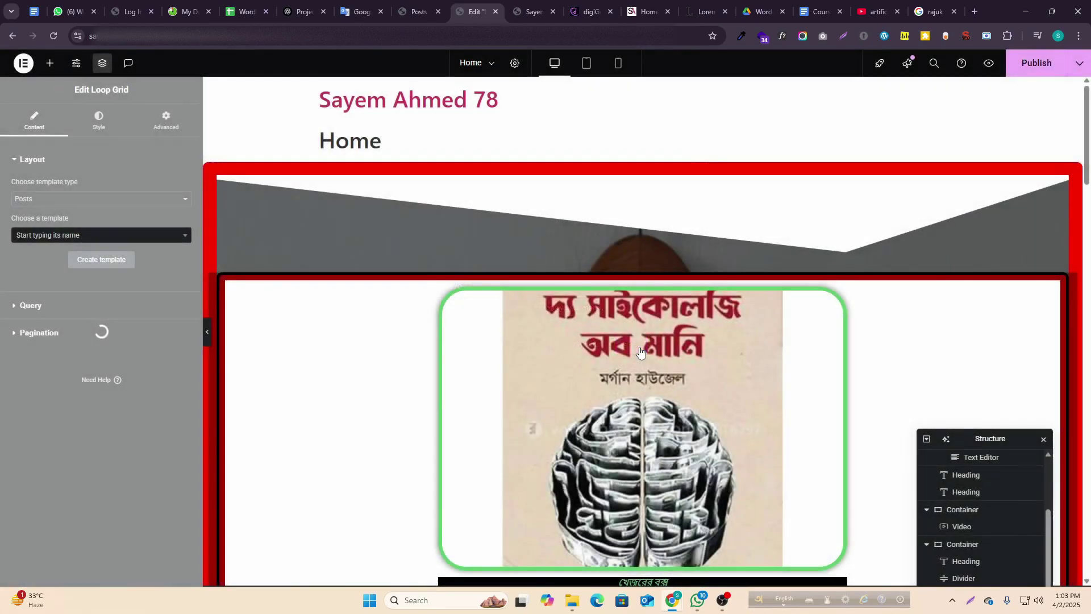
scroll(647, 439, "down", 5)
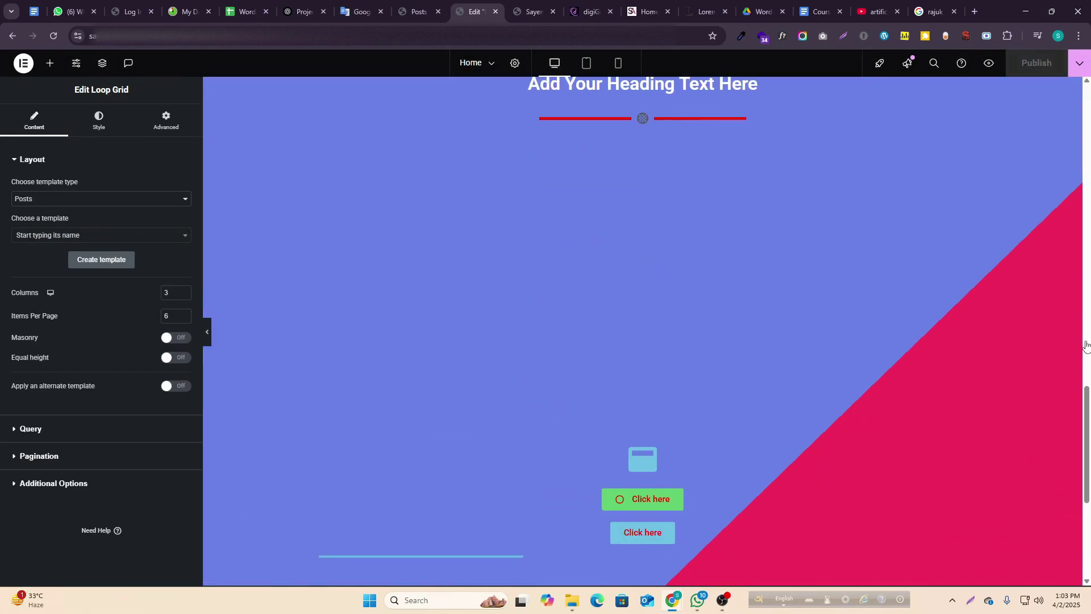
scroll(386, 265, "down", 7)
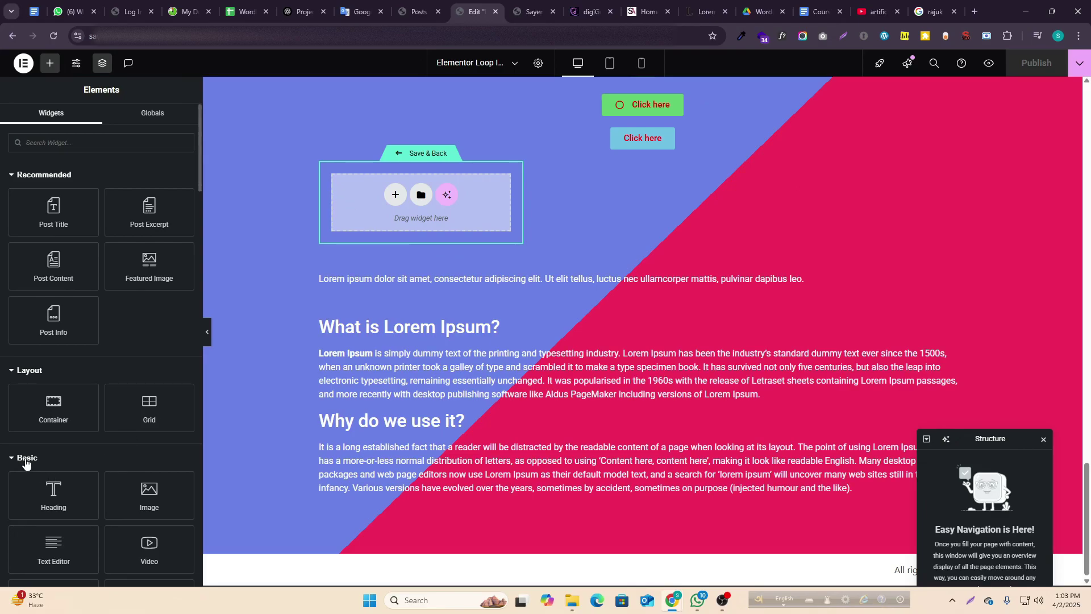
- Add a container to the loop item template and place a Post Title widget inside it
left_click_drag(53, 406, 402, 196)
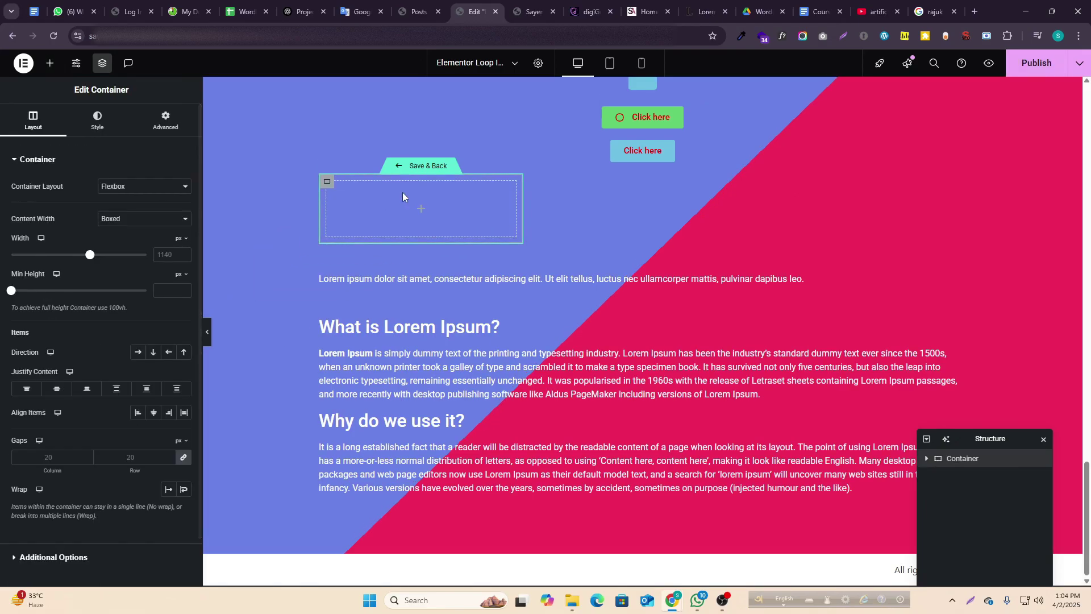
left_click(50, 63)
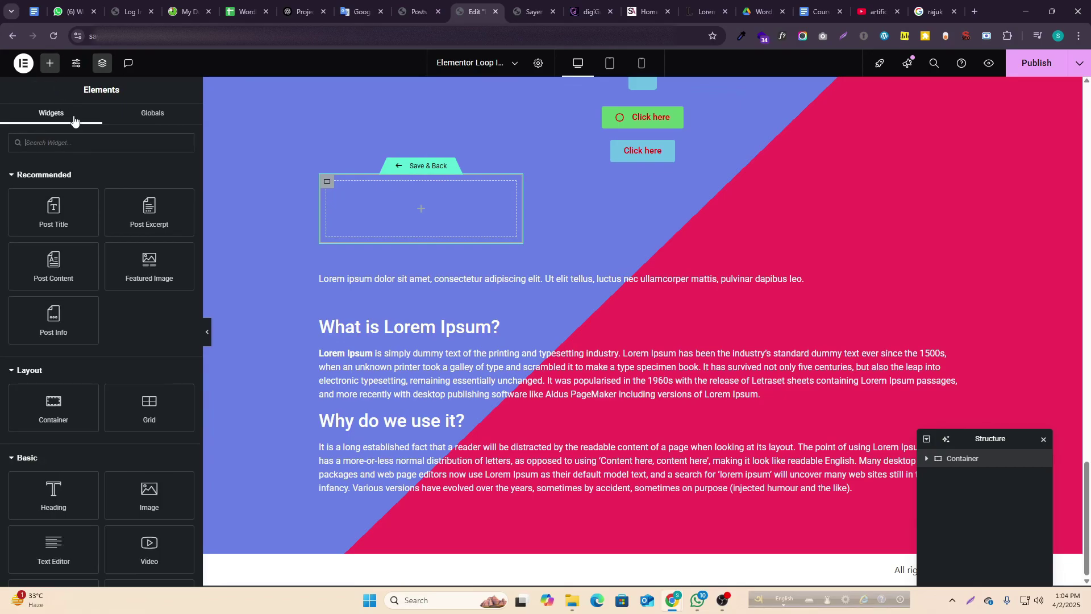
left_click_drag(34, 216, 377, 210)
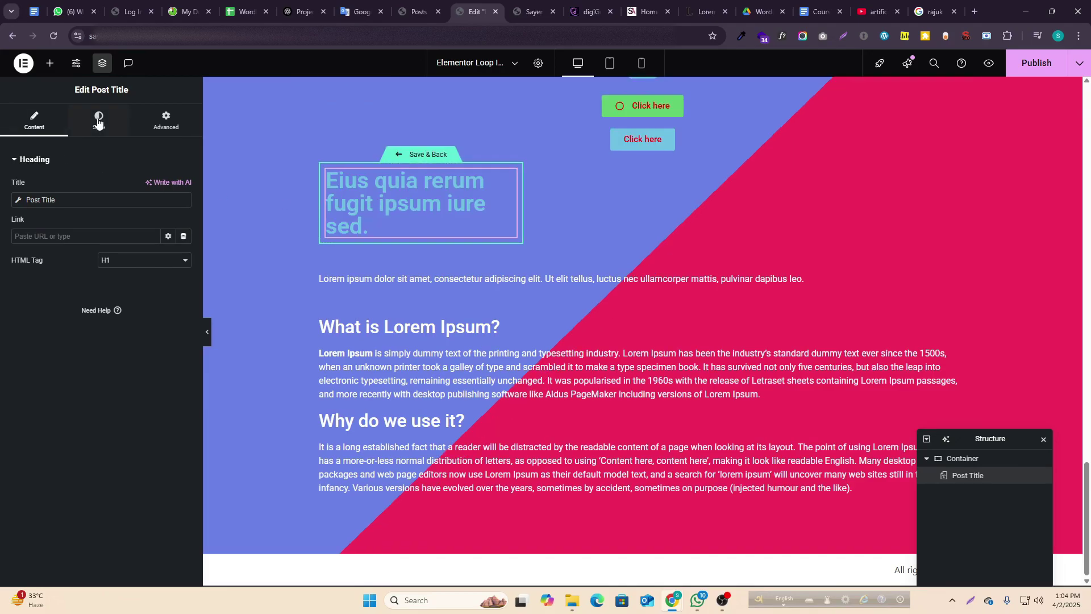
left_click(106, 134)
left_click(54, 121)
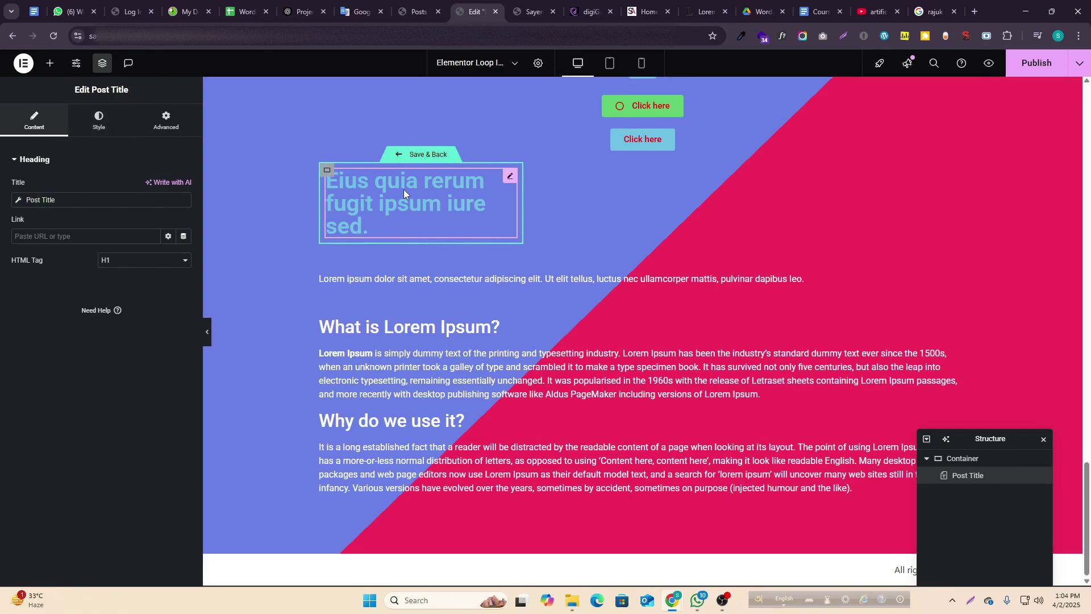
- Add a Post Content widget below the post title and a Featured Image widget above it
left_click(50, 63)
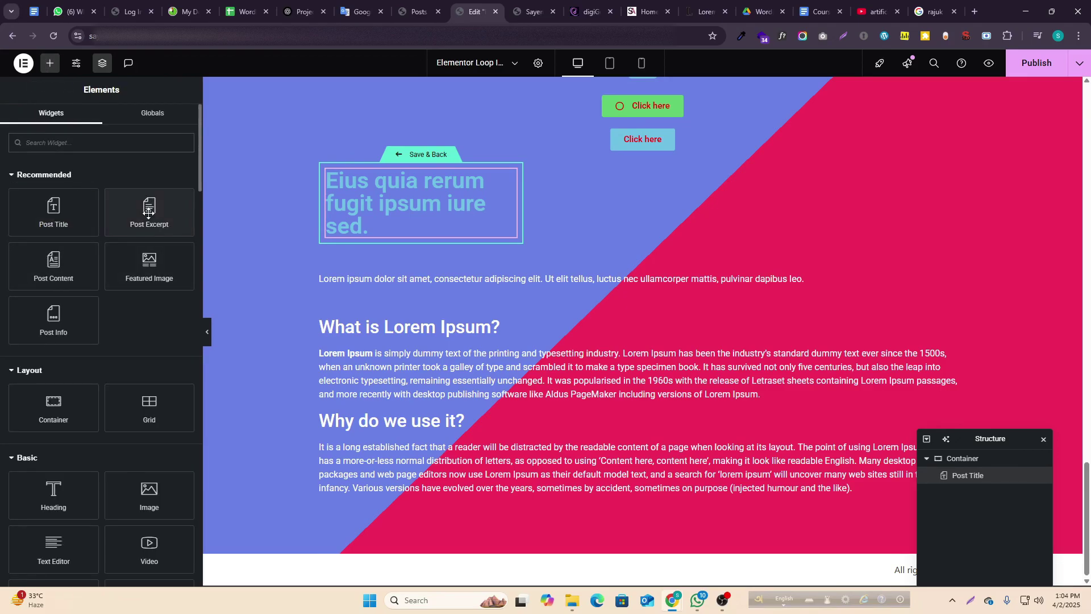
left_click_drag(41, 271, 375, 224)
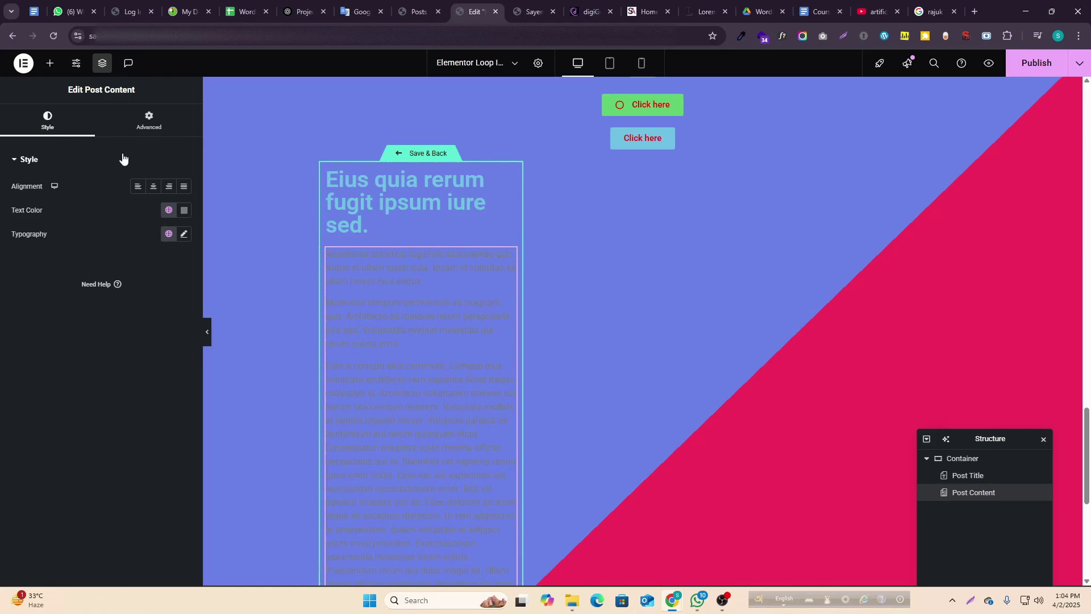
left_click(49, 63)
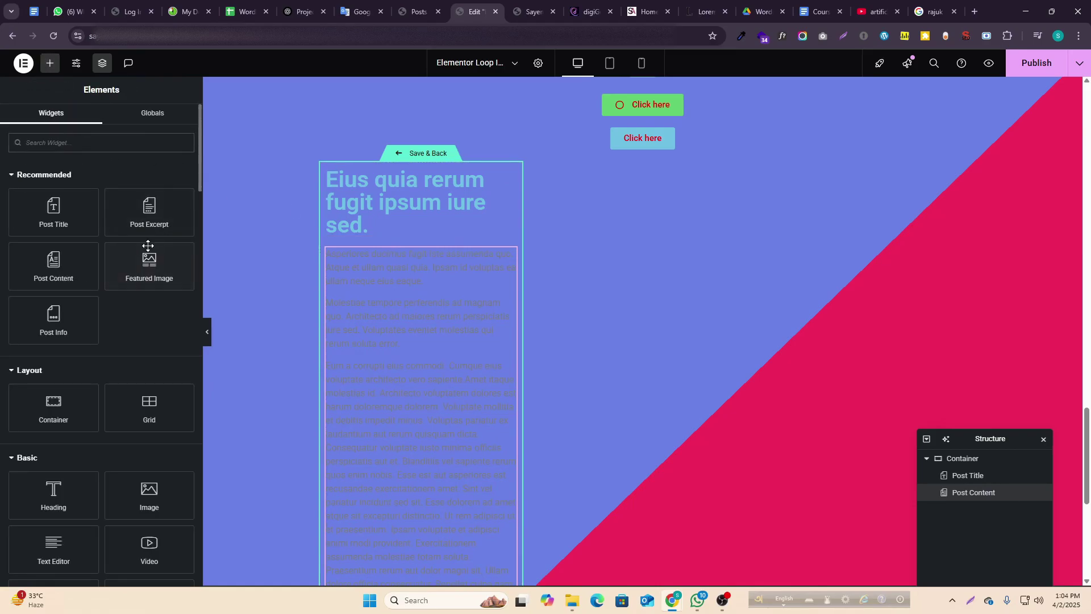
left_click_drag(145, 259, 381, 186)
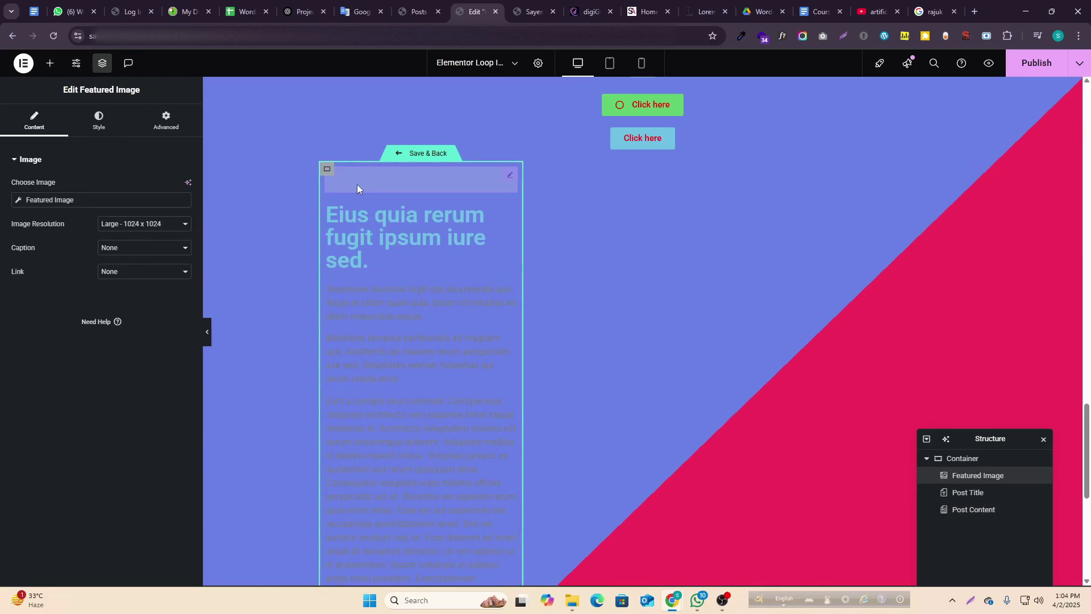
- Insert a Post Info widget between the post title and content, and remove its Comments item
left_click(49, 63)
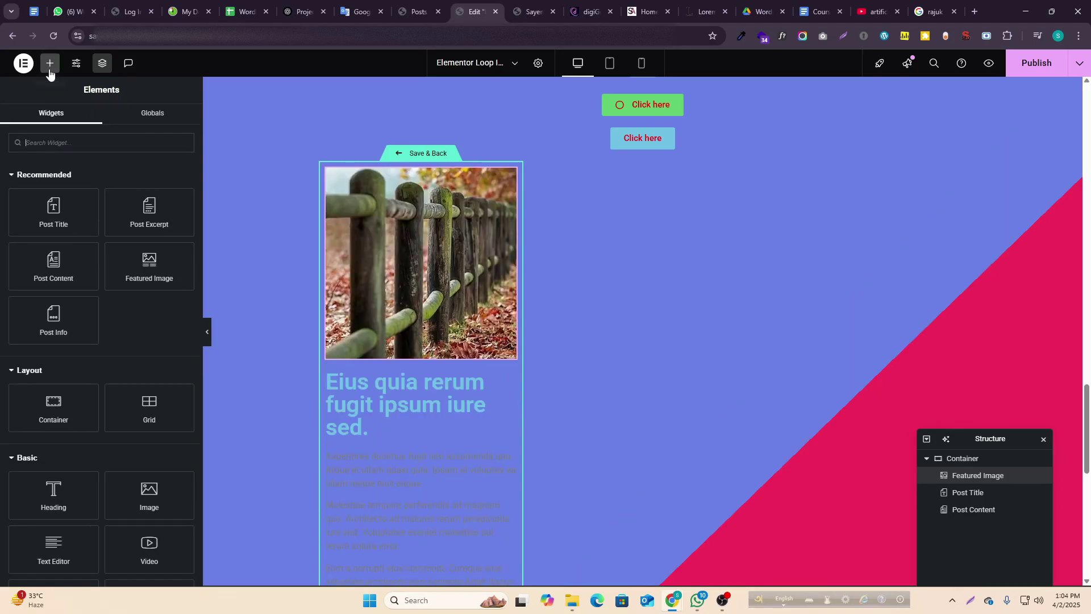
scroll(422, 400, "down", 6)
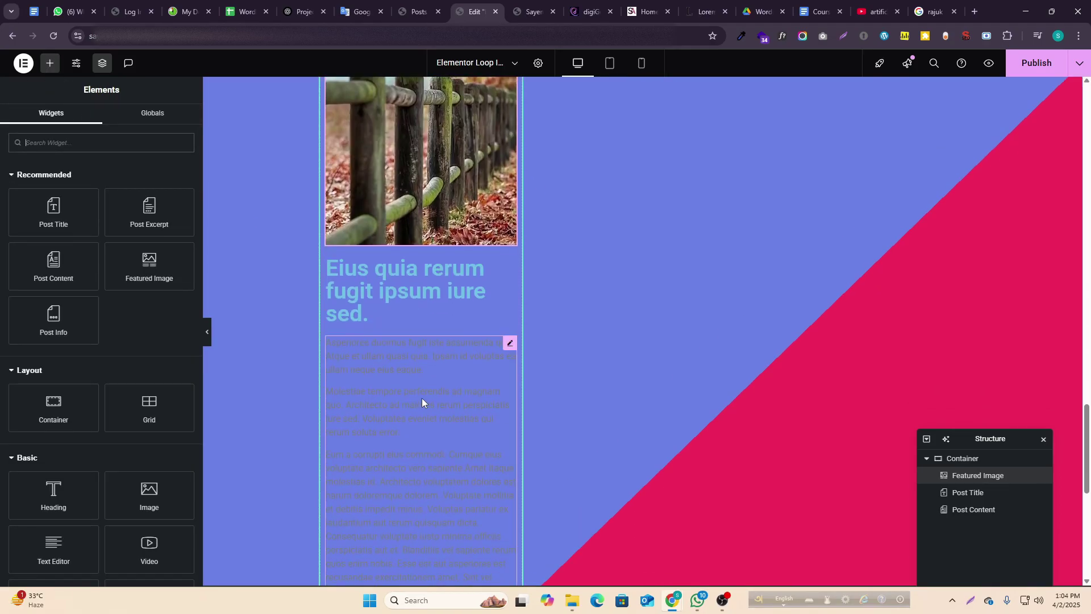
scroll(509, 291, "up", 7)
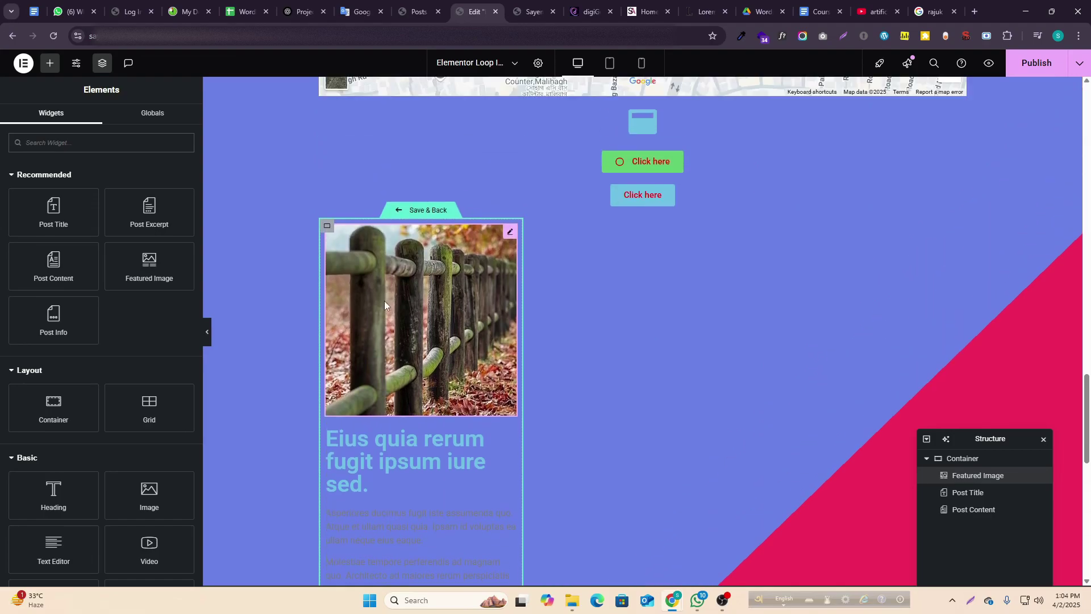
scroll(414, 292, "down", 3)
left_click_drag(46, 327, 384, 321)
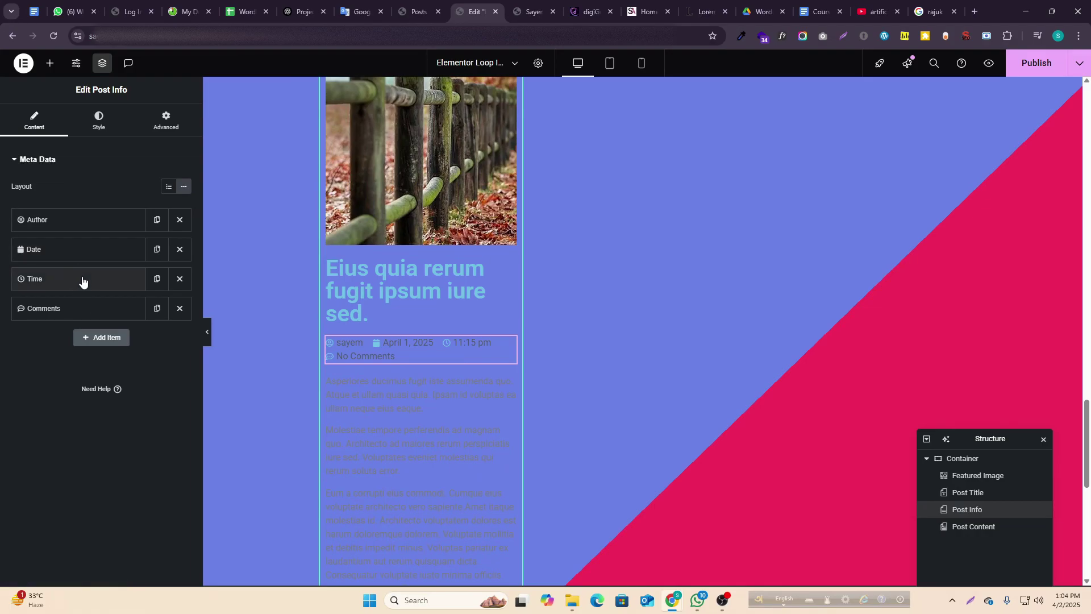
left_click(180, 308)
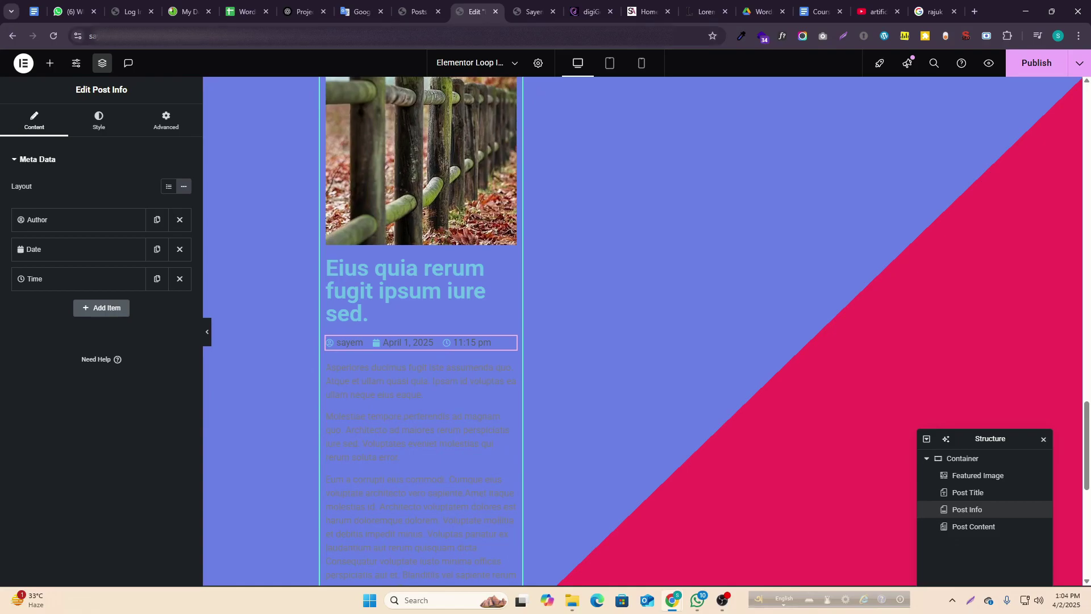
- Examine the Post Info widget's list, icon and text style settings and review the loop item's layout
left_click(50, 64)
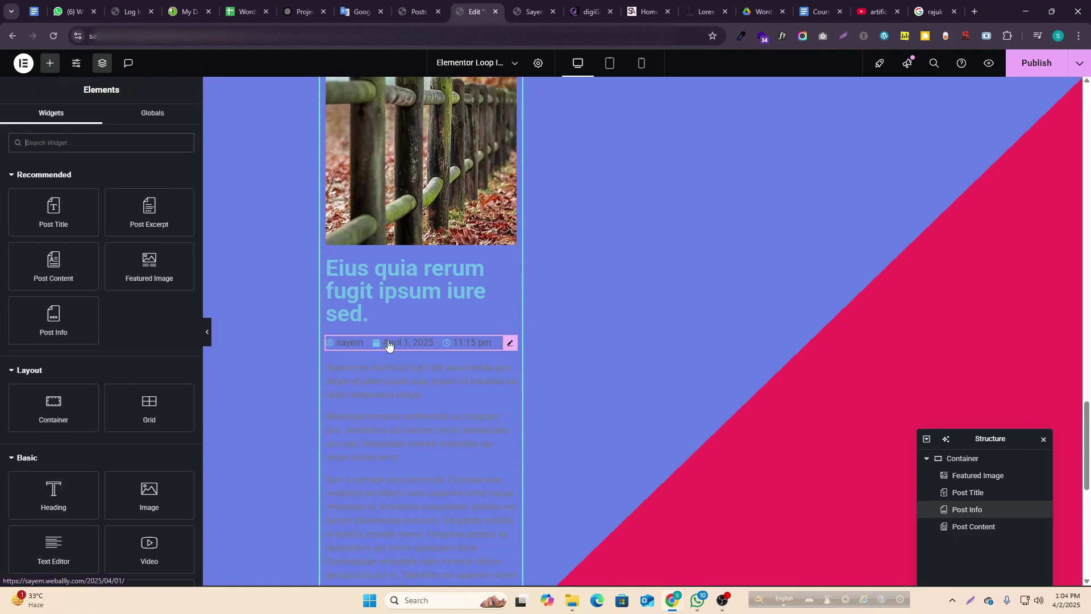
left_click(407, 344)
left_click(101, 130)
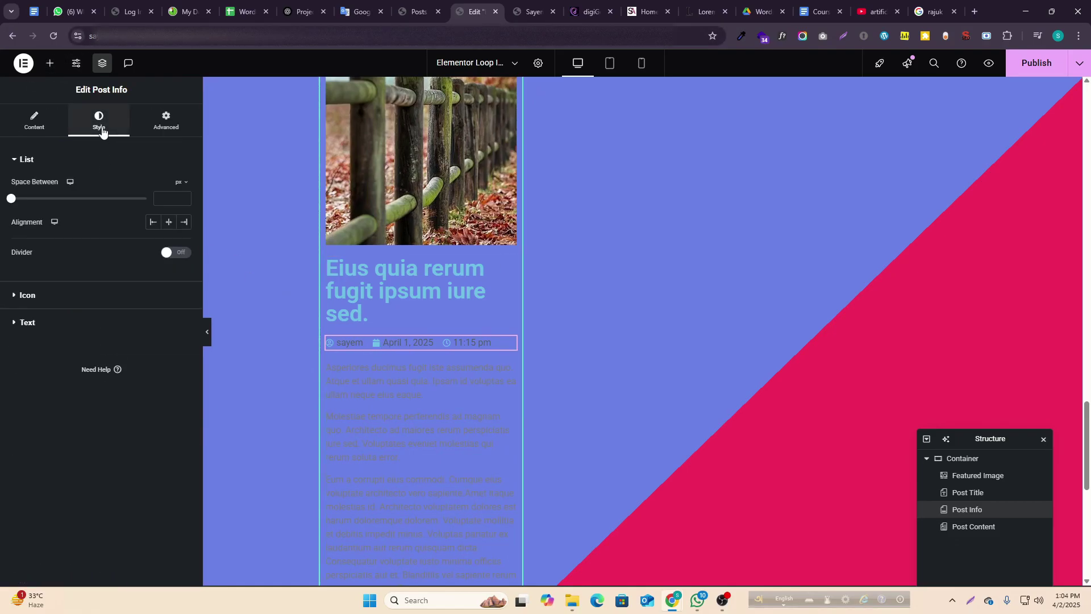
left_click(83, 304)
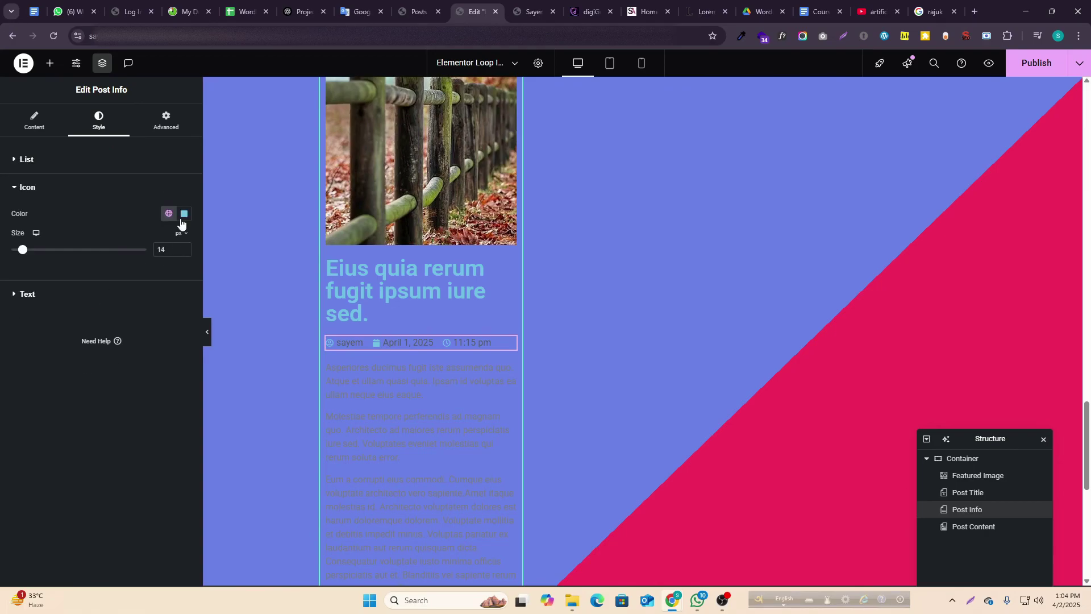
left_click(89, 296)
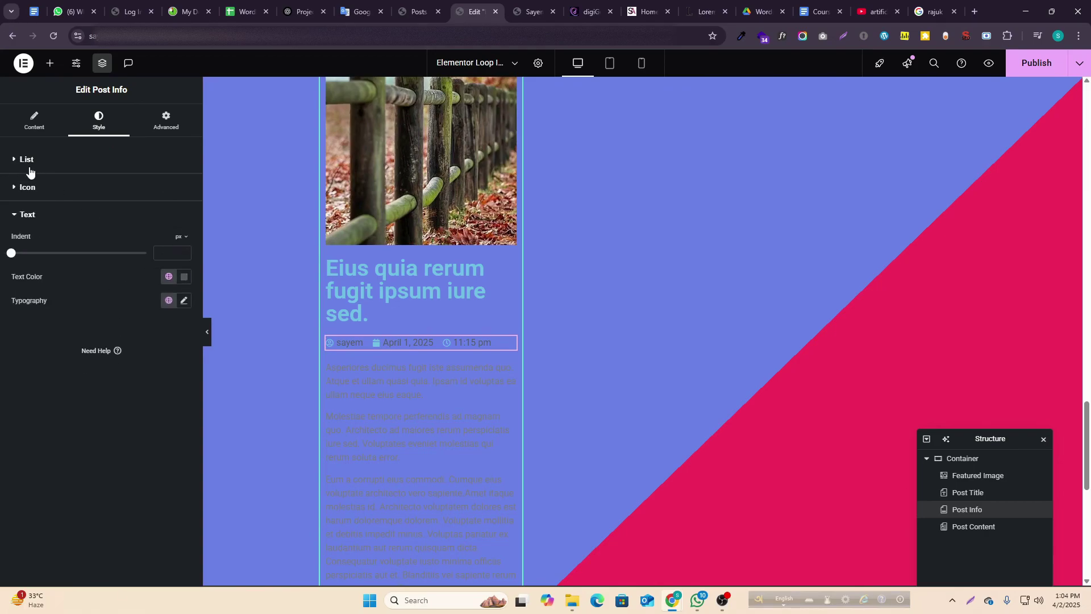
left_click(30, 130)
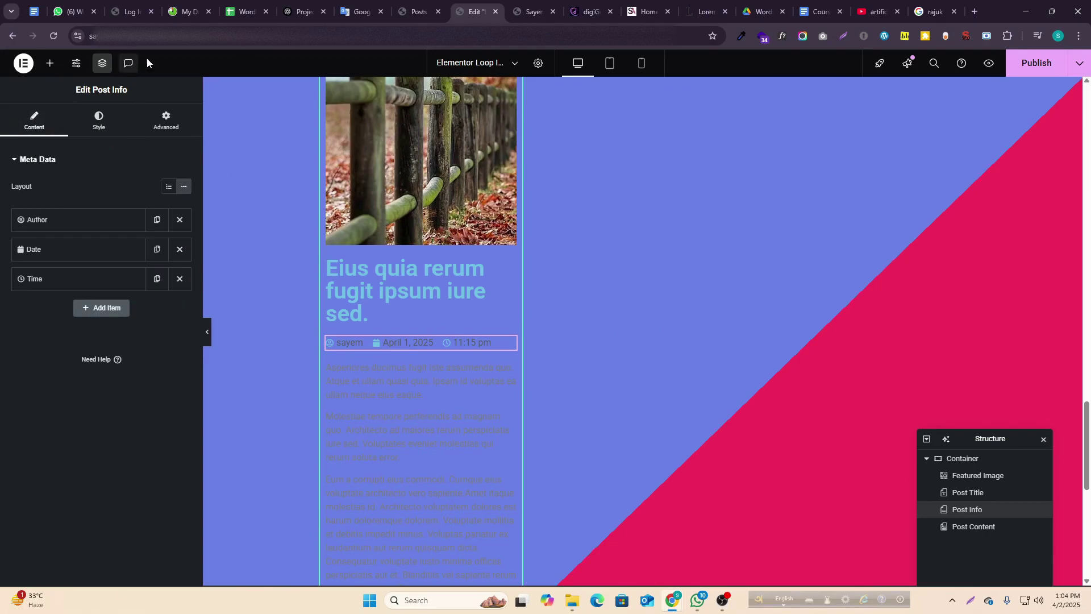
left_click(50, 64)
scroll(315, 336, "down", 1)
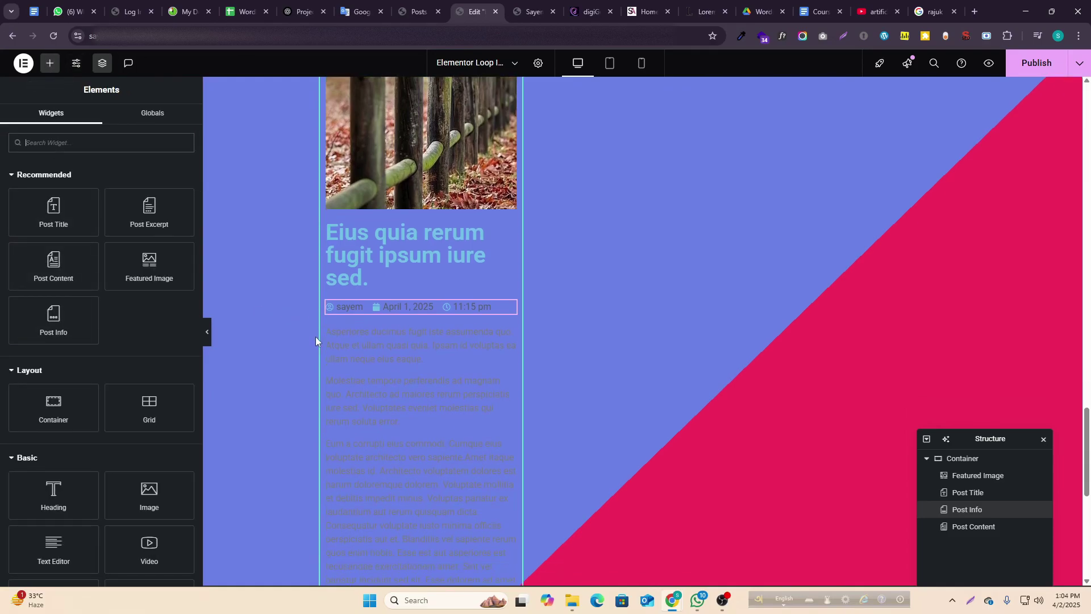
scroll(350, 261, "up", 4)
scroll(400, 288, "down", 2)
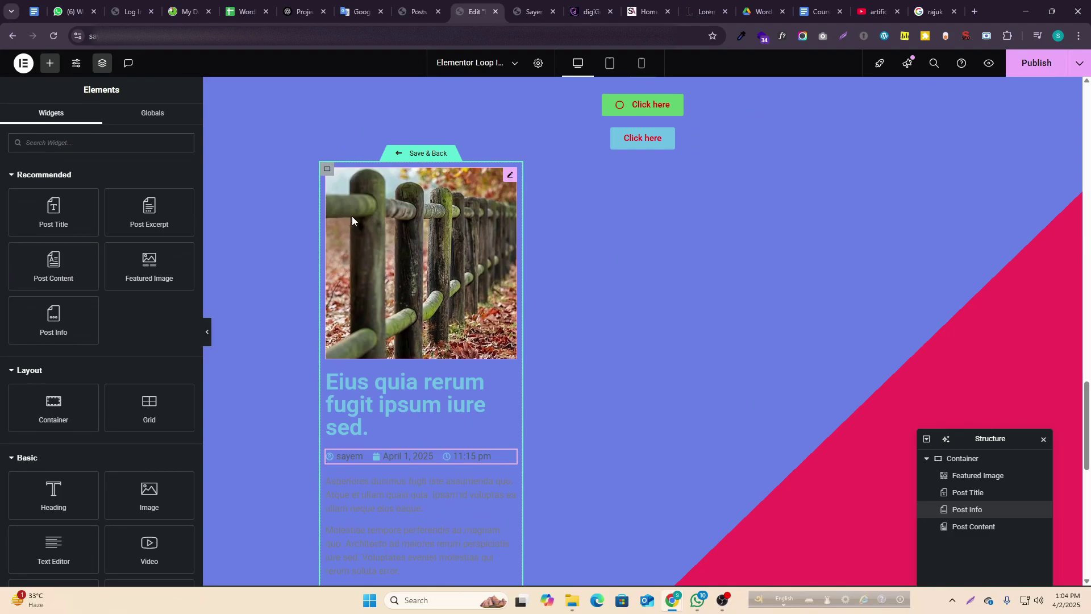
- Give the loop item's container a classic background in a custom medium gray
left_click(327, 172)
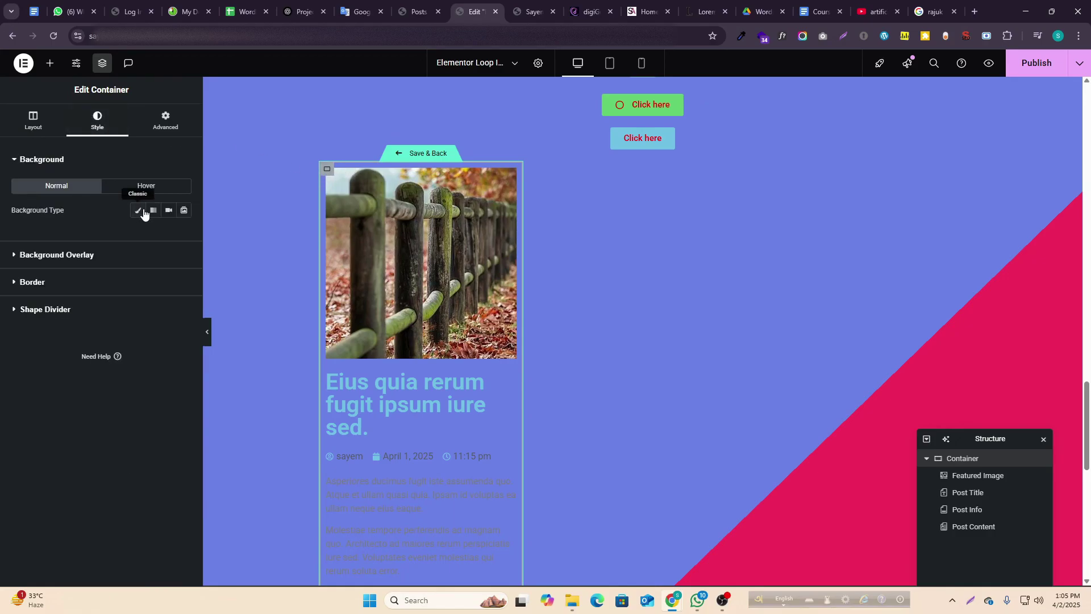
left_click(137, 213)
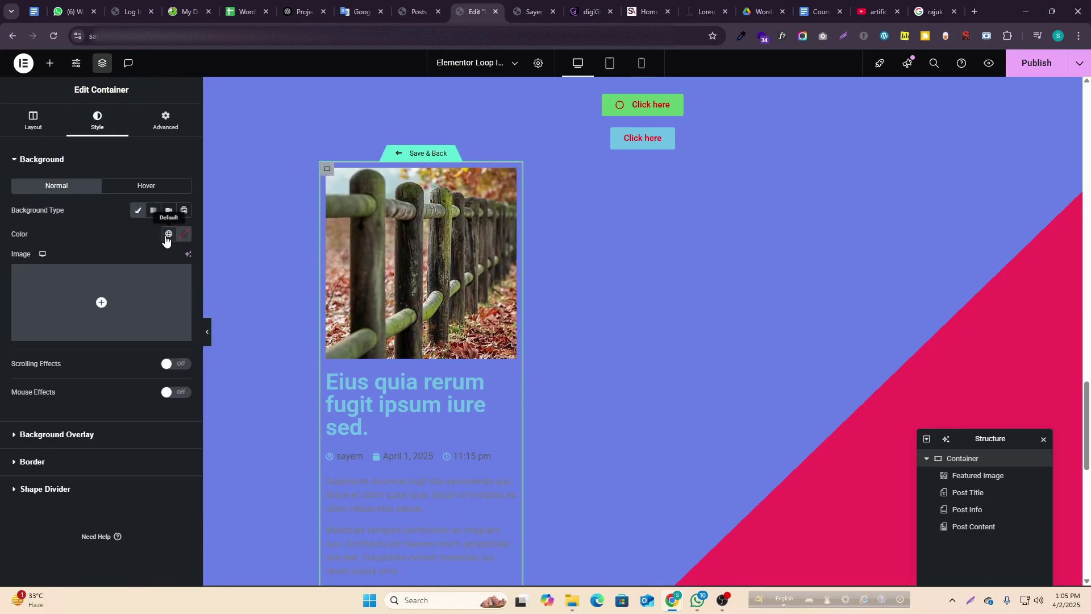
left_click(167, 235)
left_click(80, 373)
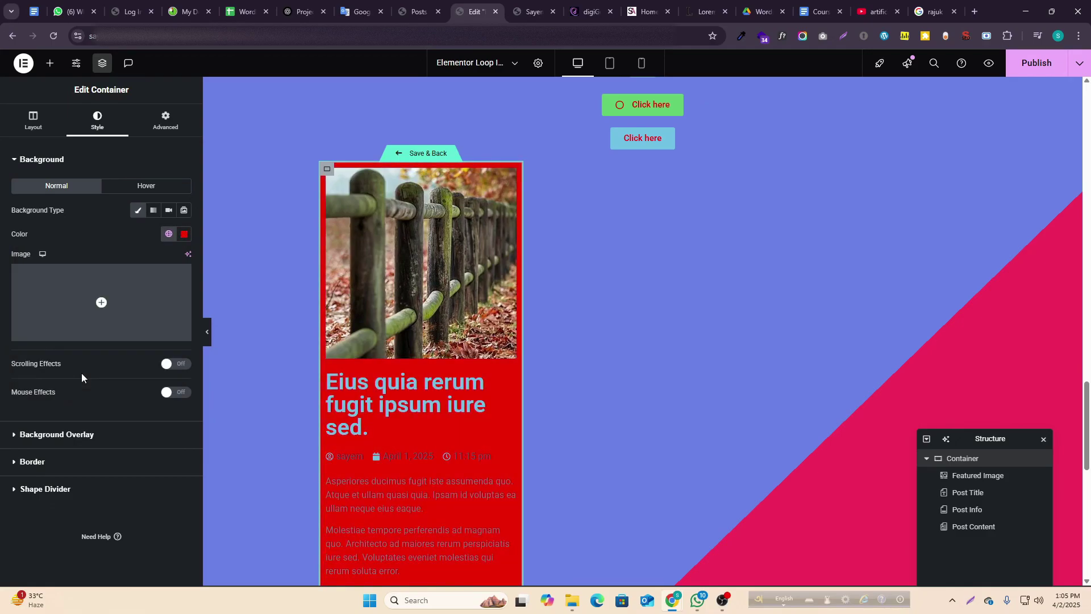
left_click(185, 234)
left_click(121, 312)
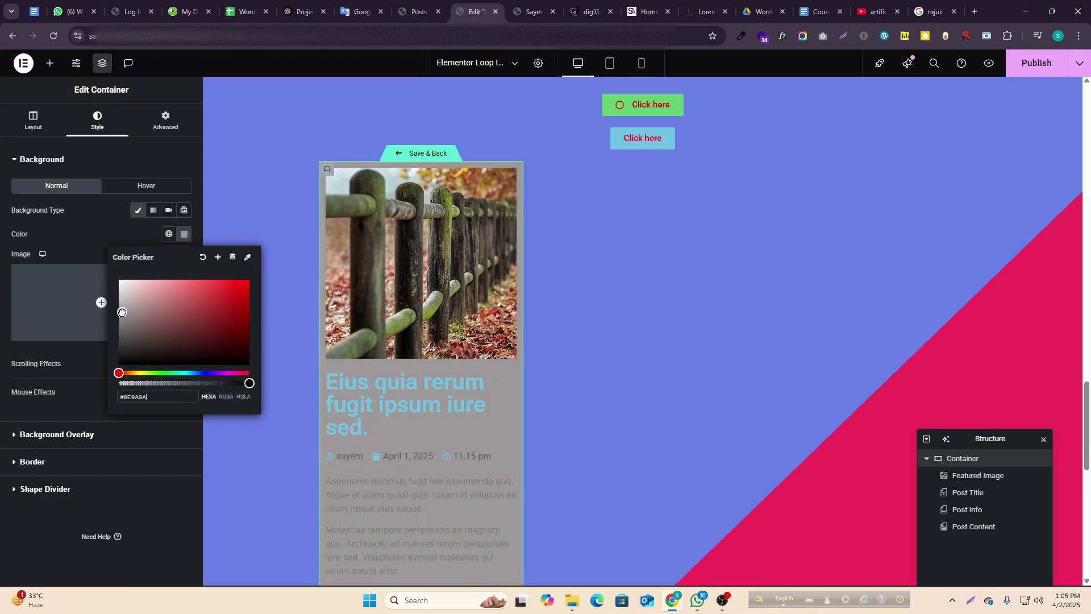
left_click(97, 213)
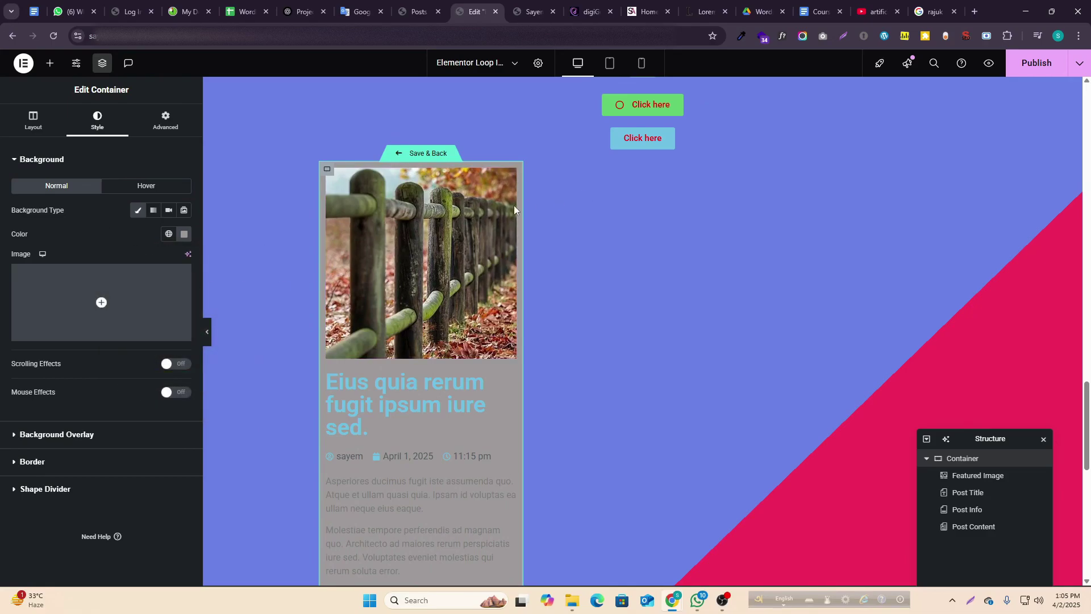
- Review the loop item's container layout, save the template and return to the Home page
left_click(36, 119)
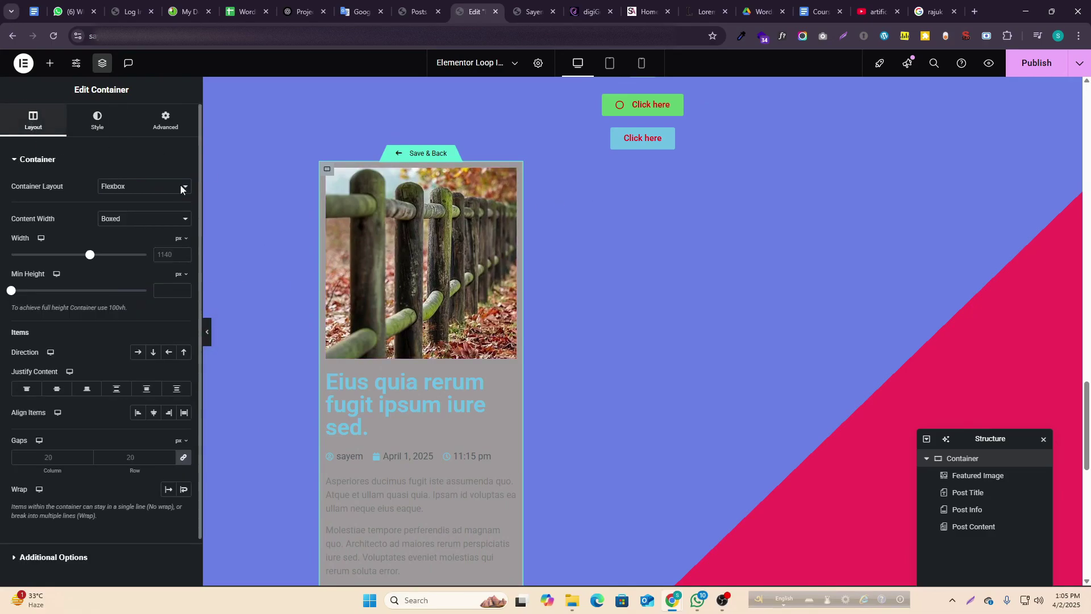
scroll(510, 255, "down", 1)
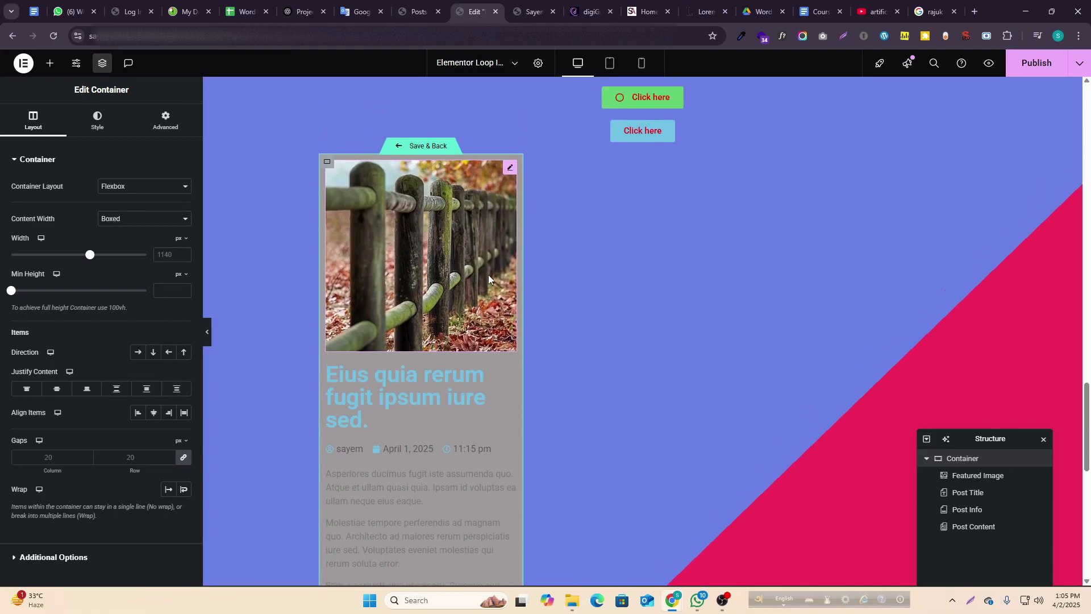
scroll(489, 275, "up", 3)
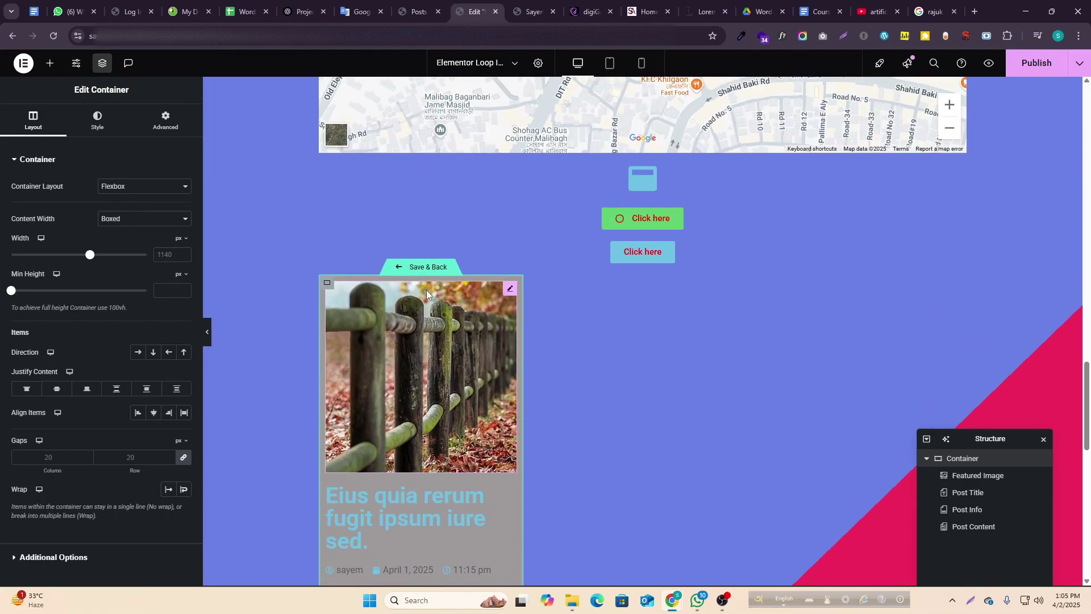
scroll(423, 278, "down", 2)
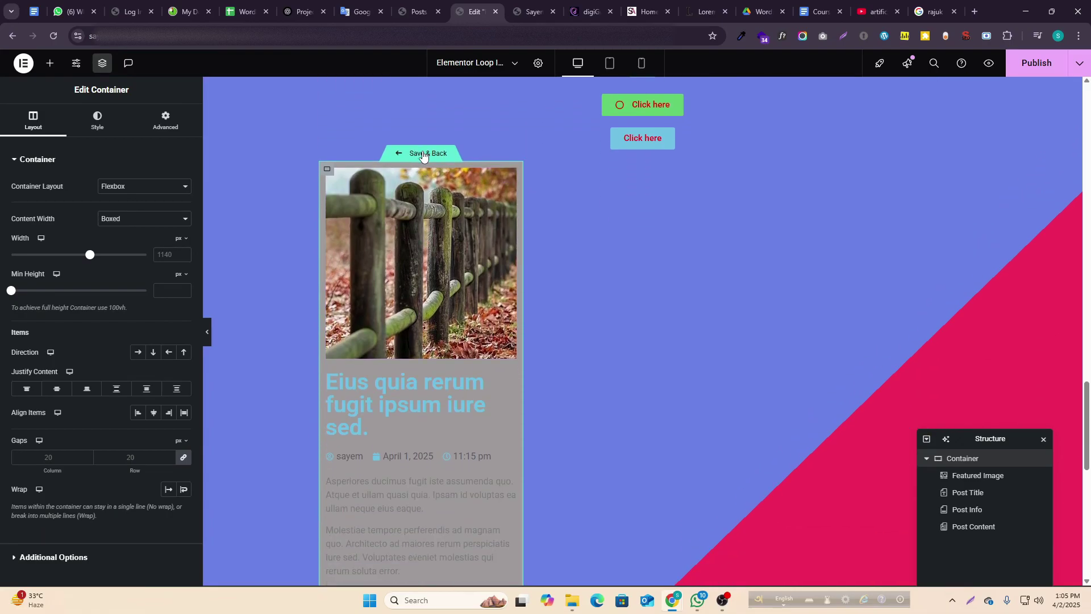
left_click(424, 153)
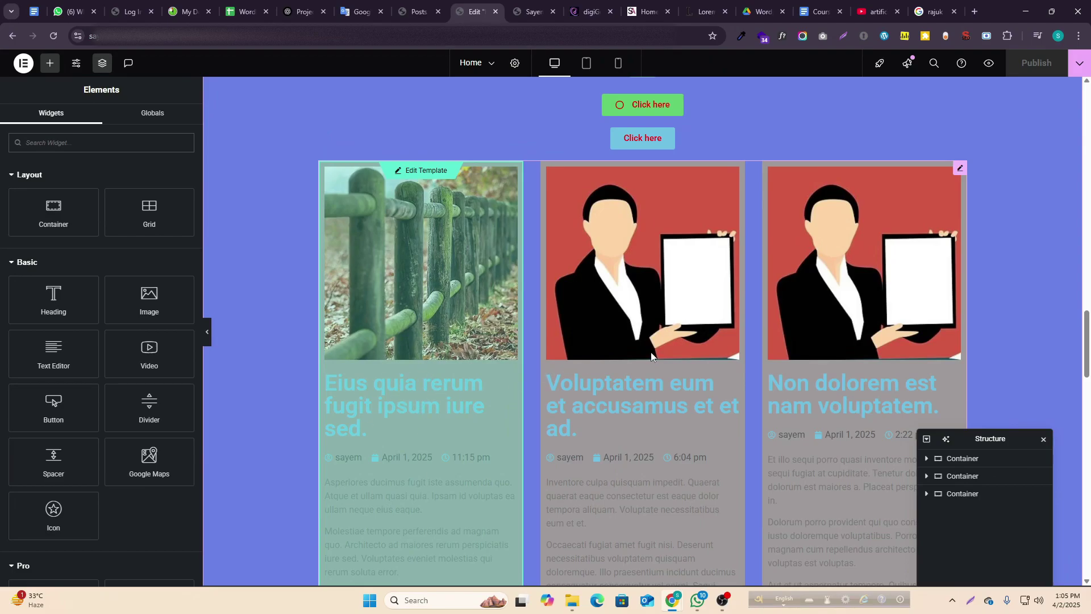
- Open the Loop Grid widget's settings and review its post cards against the layout options
scroll(862, 302, "down", 3)
scroll(461, 370, "up", 3)
left_click(959, 169)
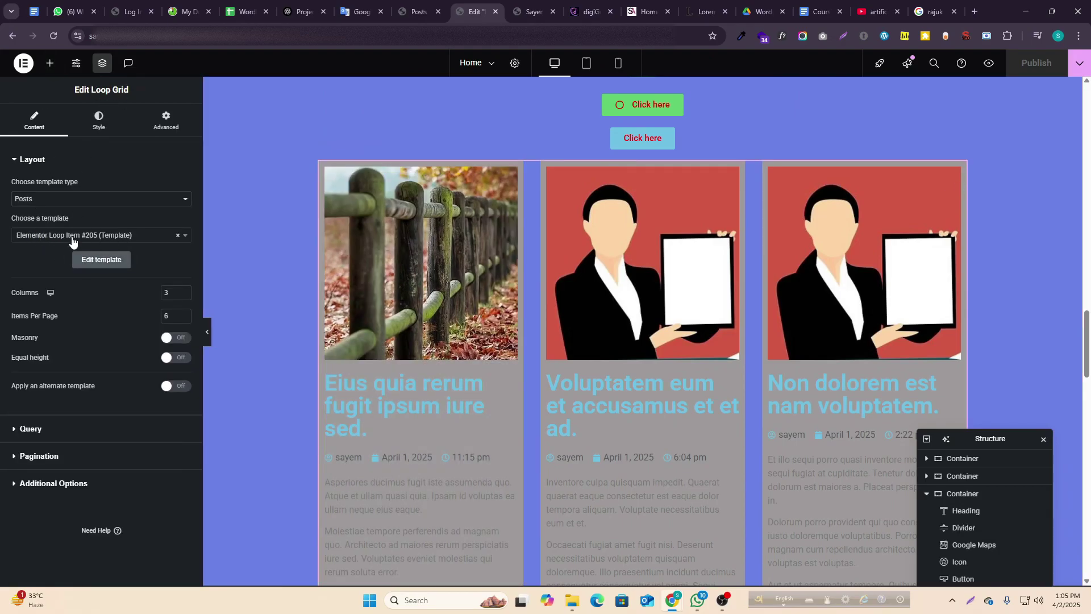
scroll(831, 269, "down", 3)
scroll(831, 264, "up", 3)
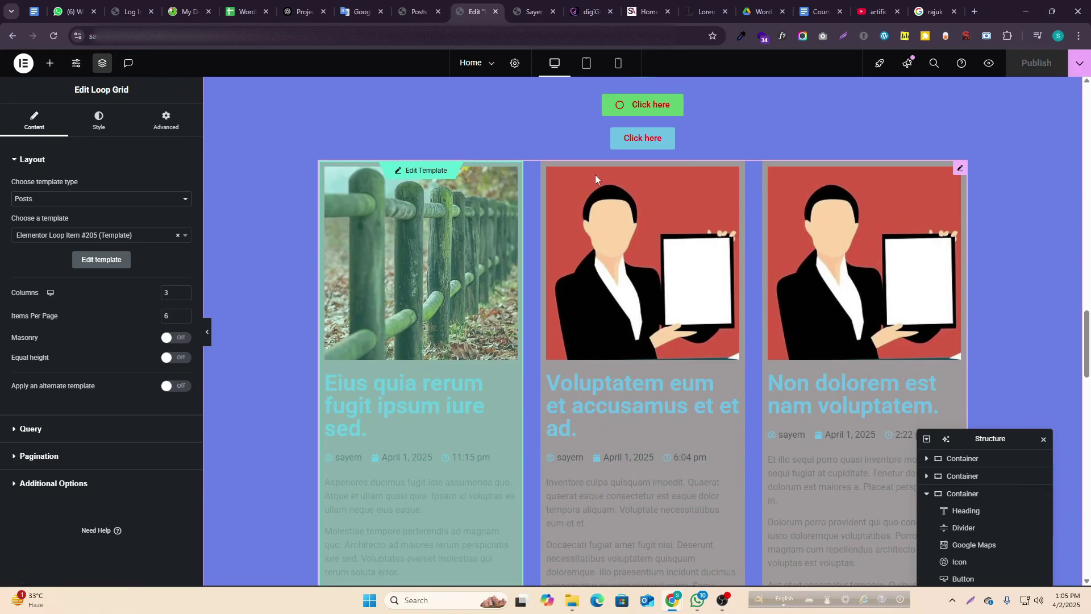
scroll(817, 405, "down", 1)
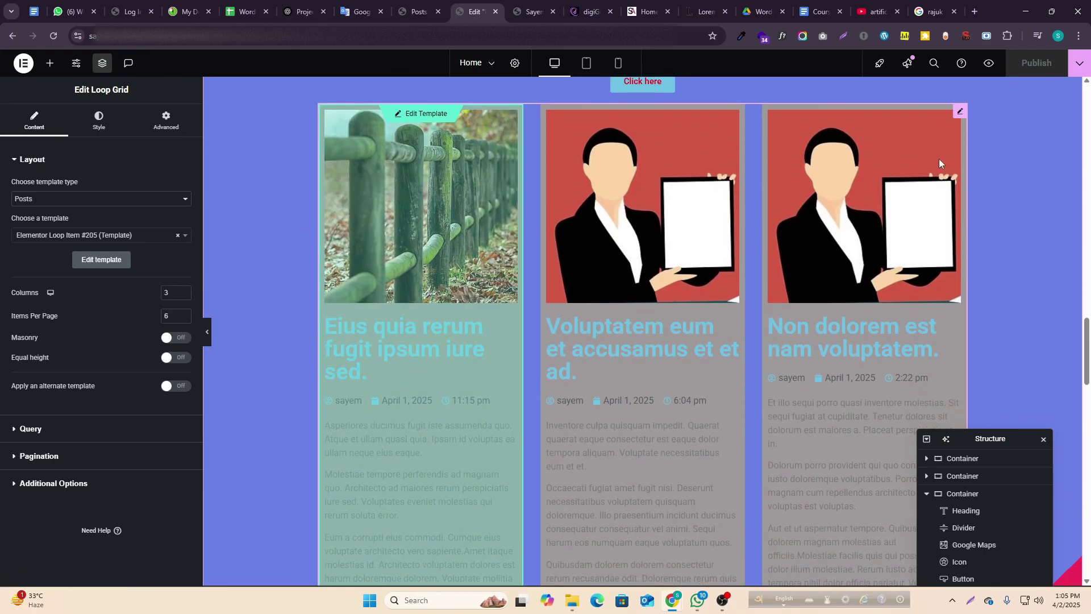
mouse_move(961, 115)
scroll(591, 324, "down", 2)
scroll(588, 323, "up", 1)
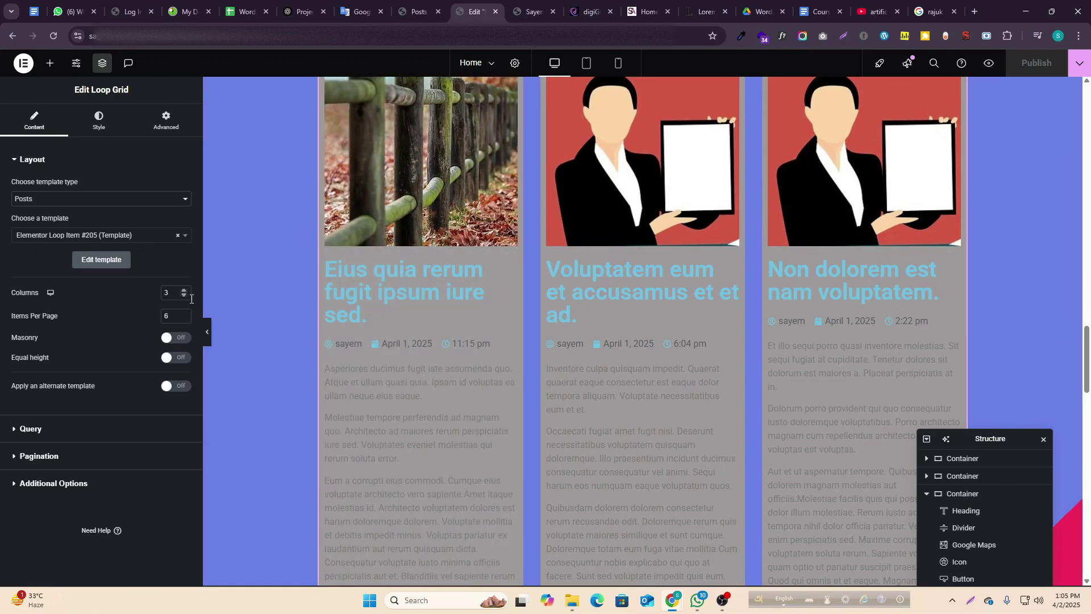
- Try the Loop Grid with 2 columns and return it to 3 columns
key("Down")
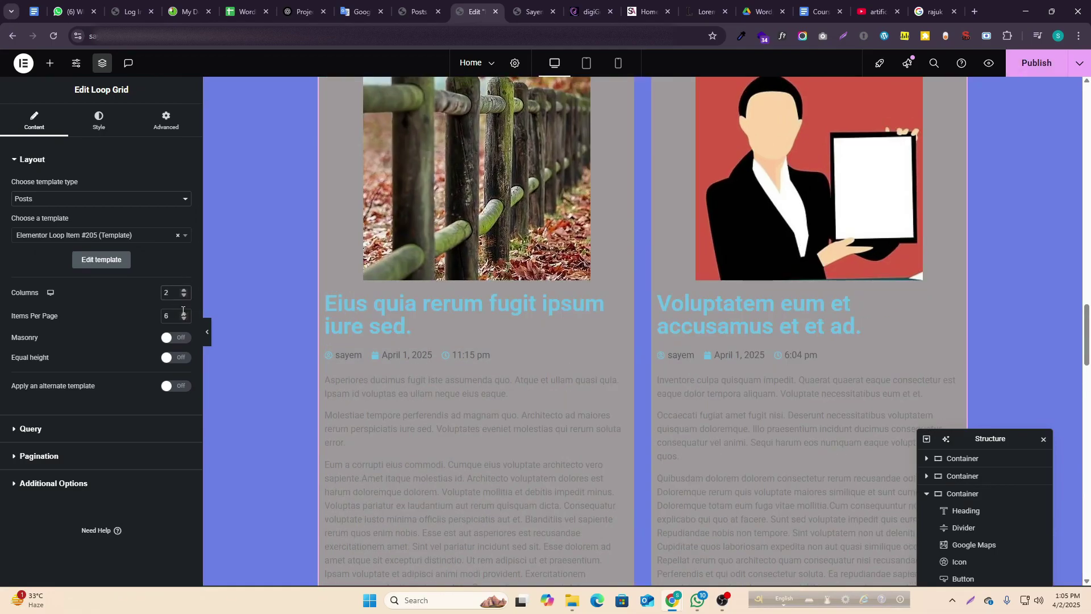
key("Up")
key("Up")
key("Down")
key("Down")
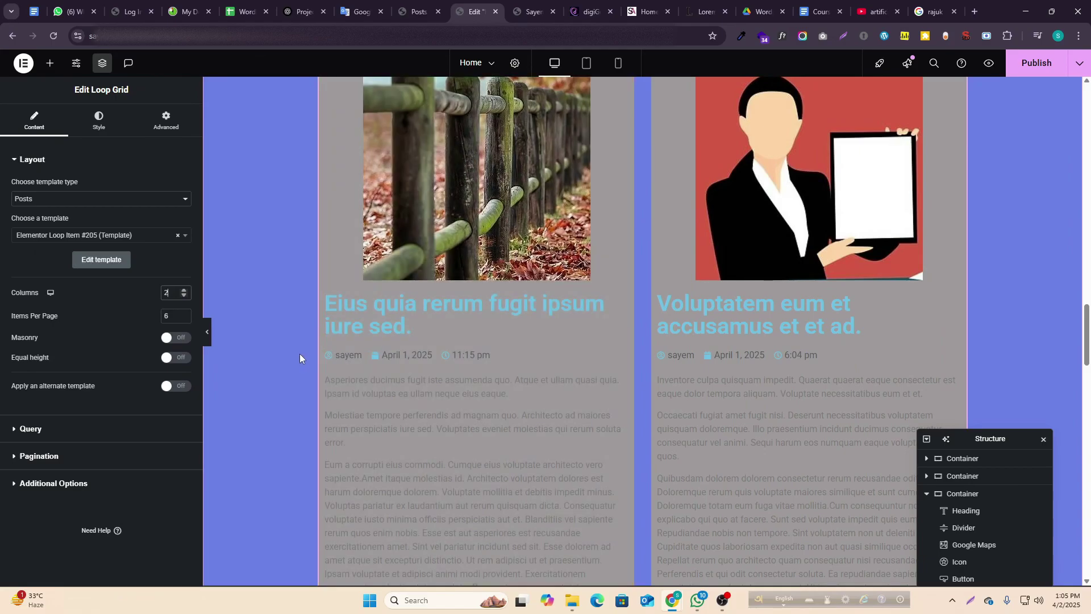
key("Up")
- Enable Equal height for the Loop Grid's items and try the Masonry layout before switching Masonry back off
scroll(482, 404, "down", 10)
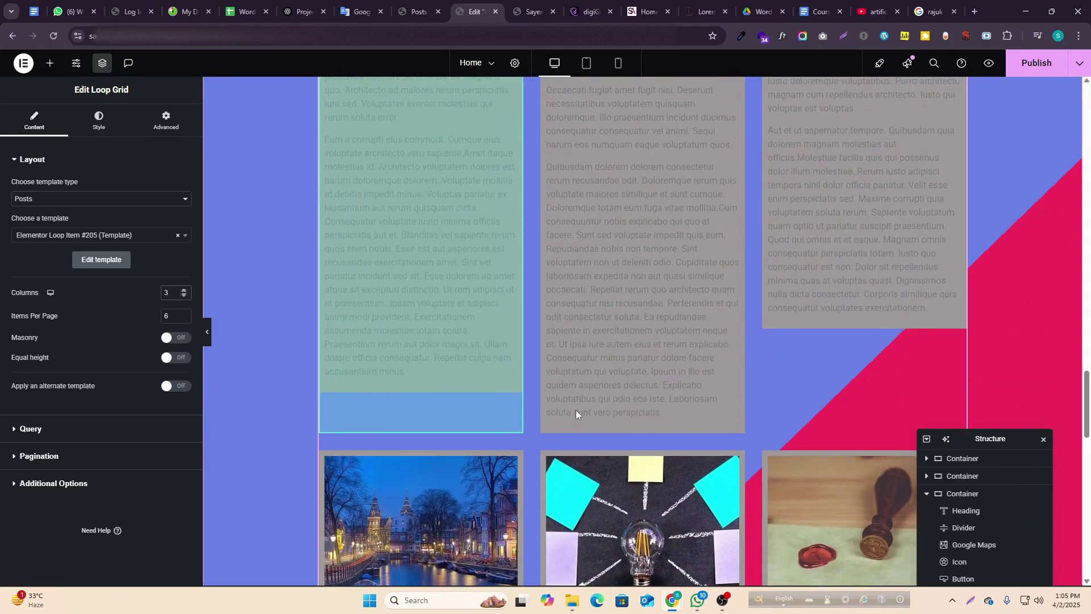
scroll(716, 406, "down", 1)
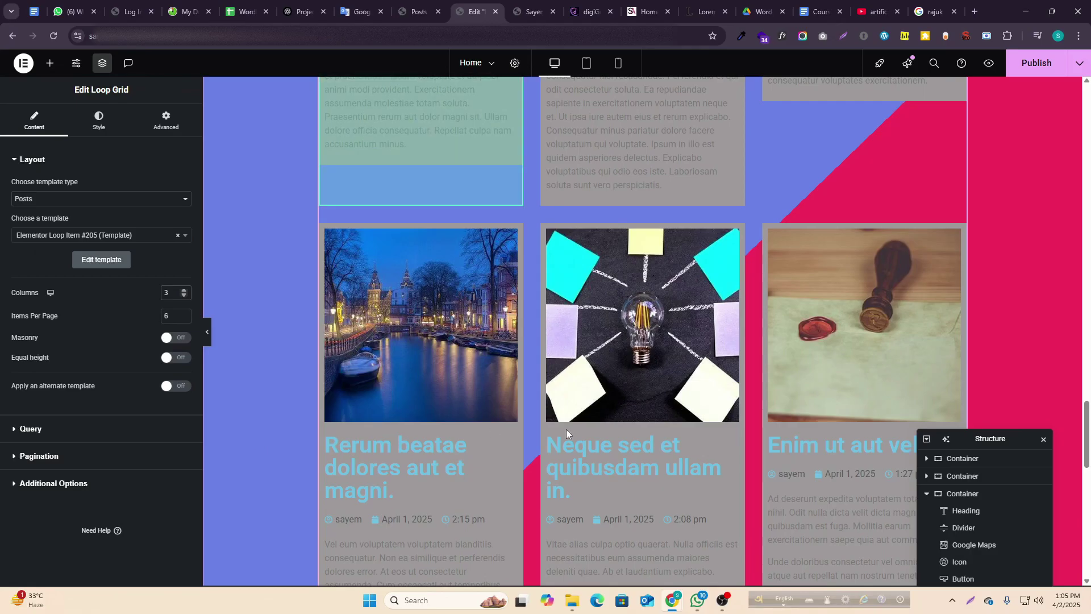
scroll(818, 392, "up", 5)
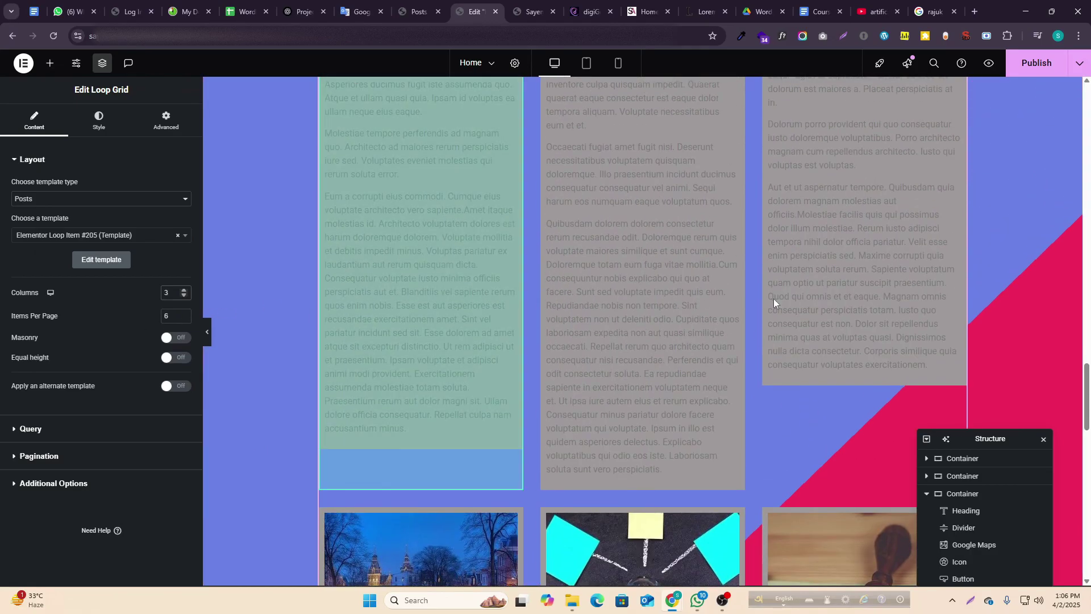
scroll(753, 432, "down", 6)
scroll(545, 397, "down", 11)
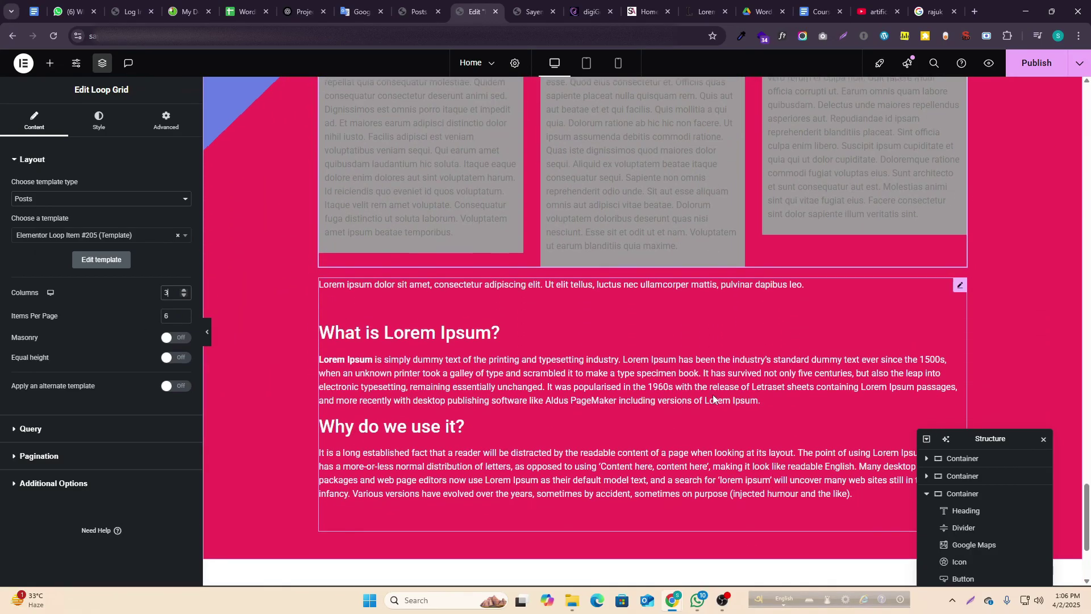
scroll(710, 395, "up", 7)
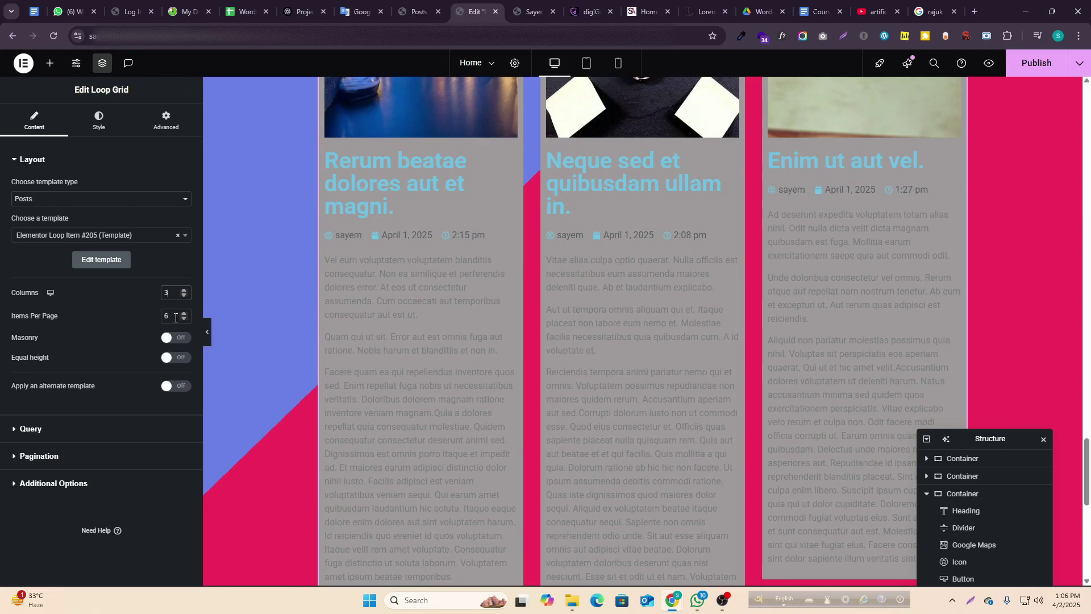
left_click(176, 360)
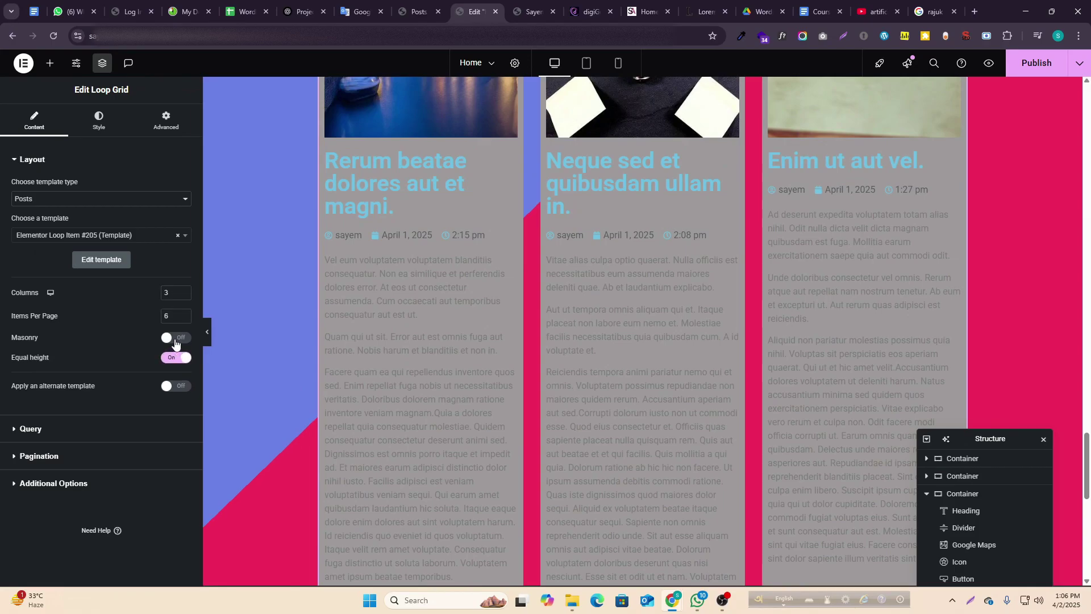
left_click(176, 339)
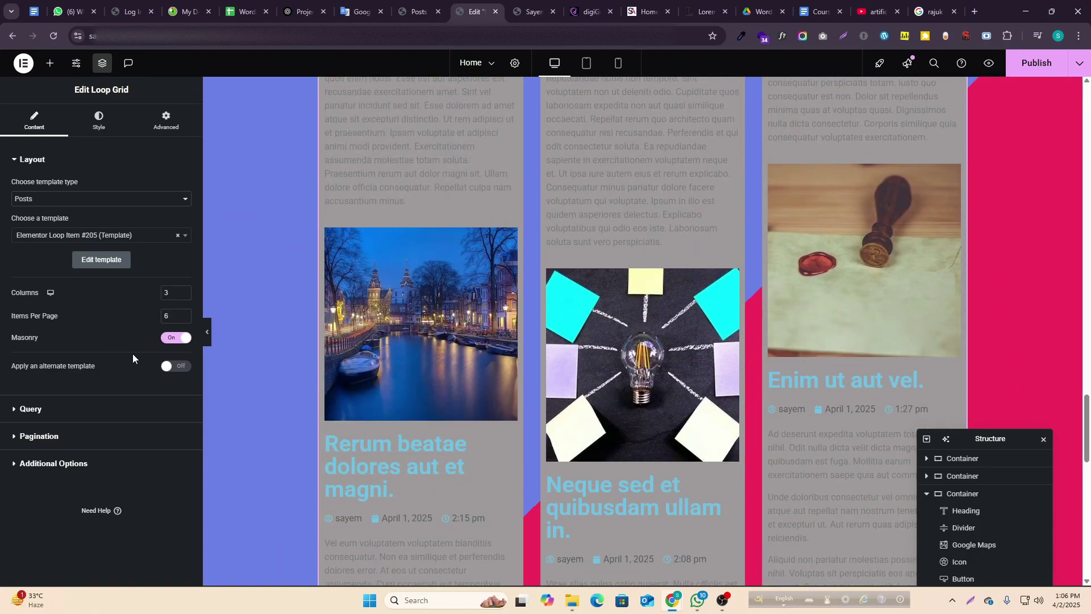
left_click(165, 339)
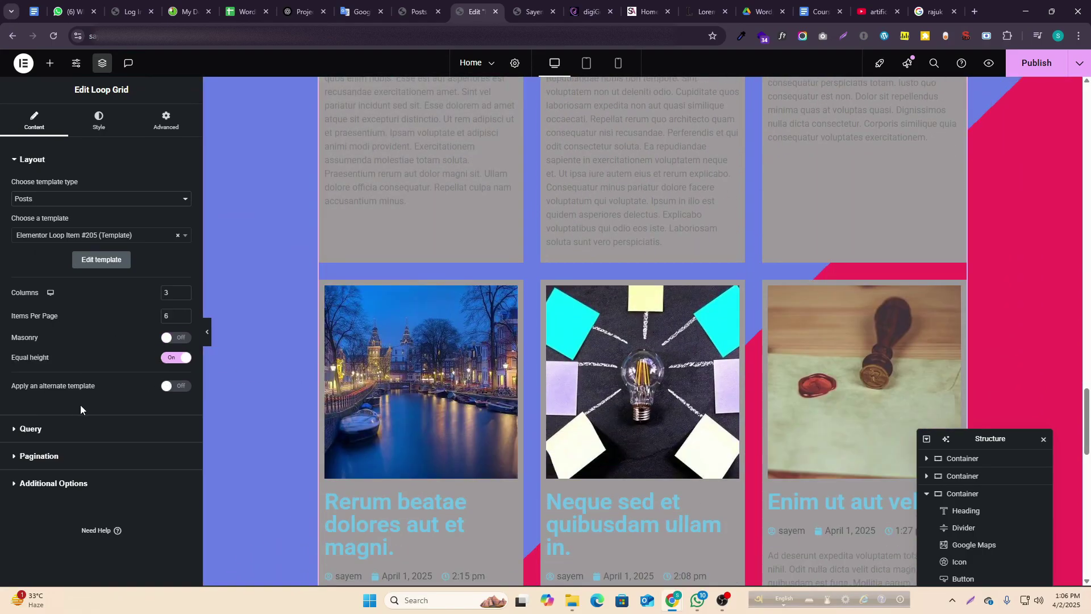
- Examine the Loop Grid's query and pagination settings, keeping Posts as the query source
left_click(97, 427)
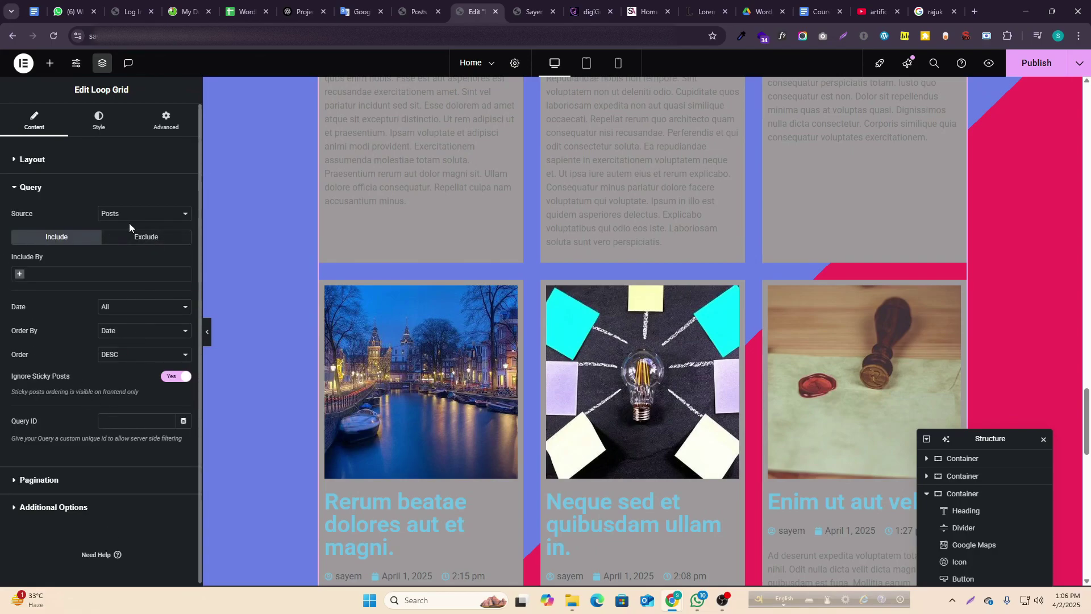
left_click(133, 187)
left_click(136, 210)
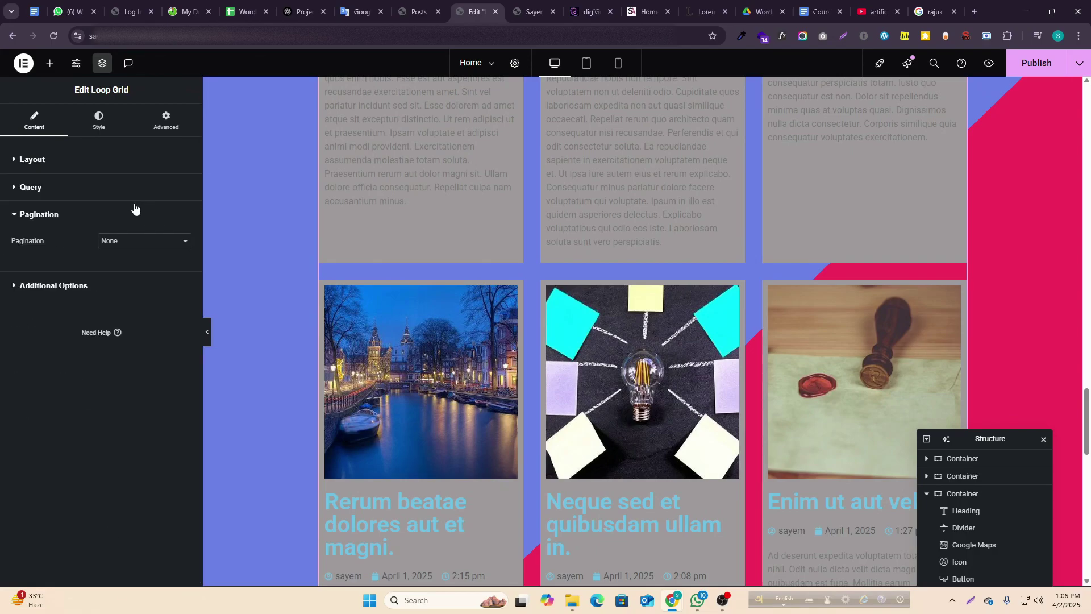
left_click(132, 192)
left_click(155, 219)
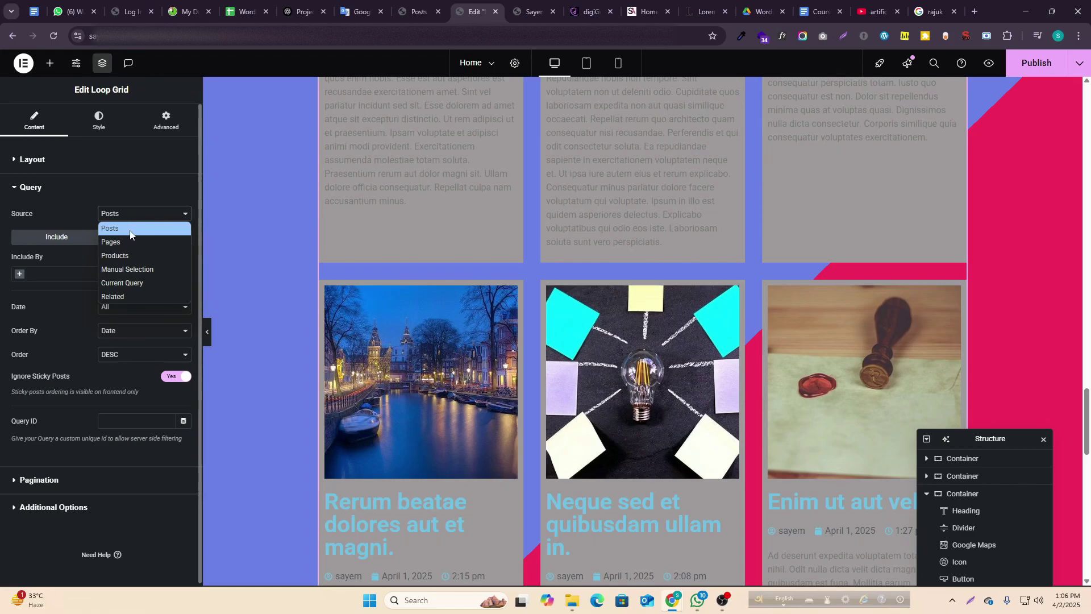
left_click(130, 232)
left_click(132, 219)
left_click(142, 221)
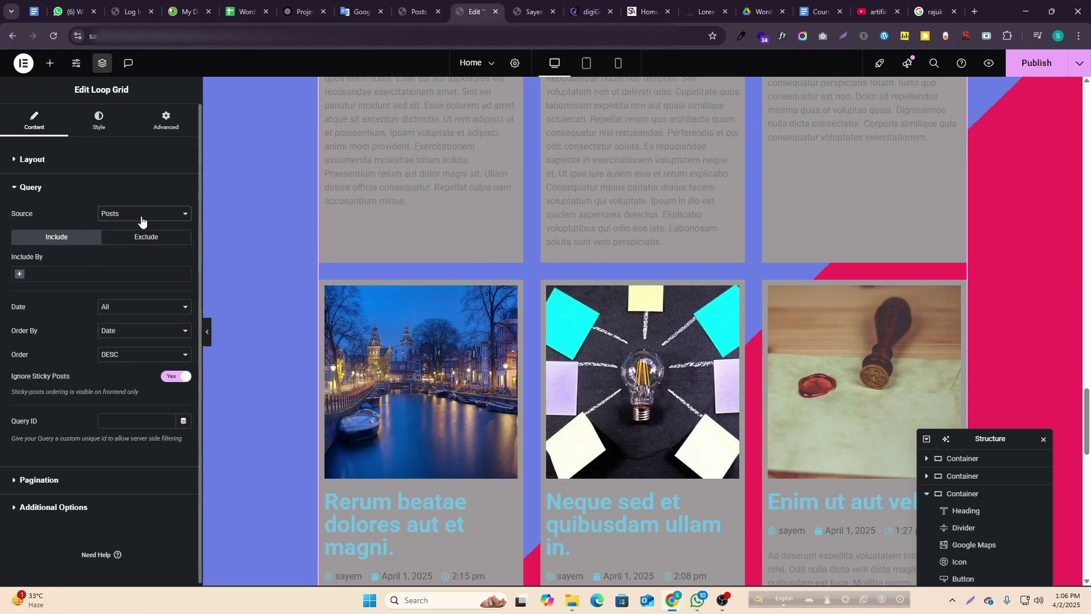
- Set the Loop Grid query to include posts by Term and look up the inventore category in the WordPress posts list
left_click(57, 274)
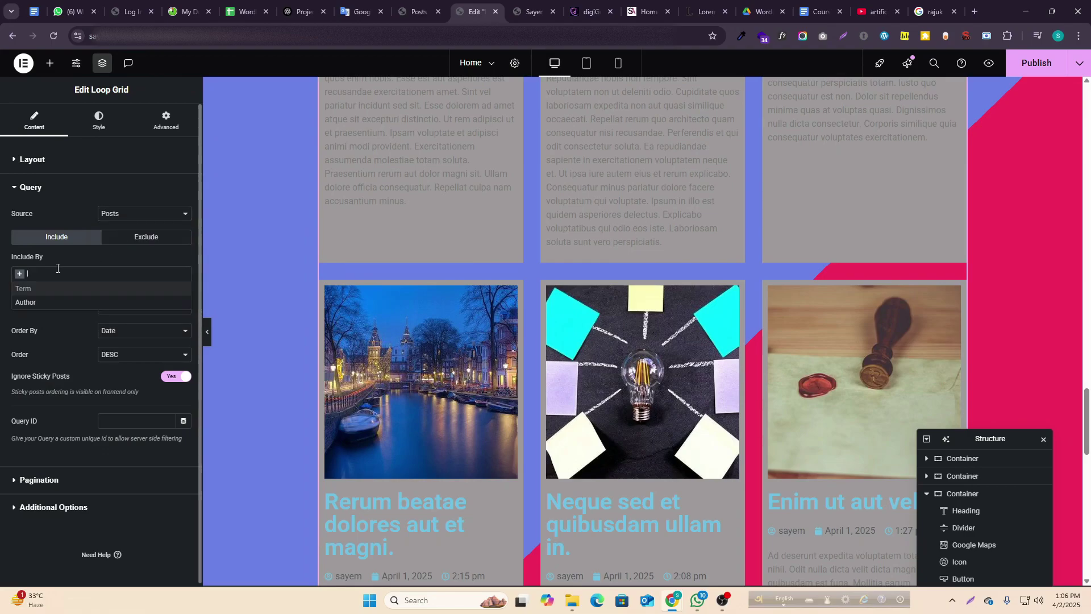
left_click(39, 291)
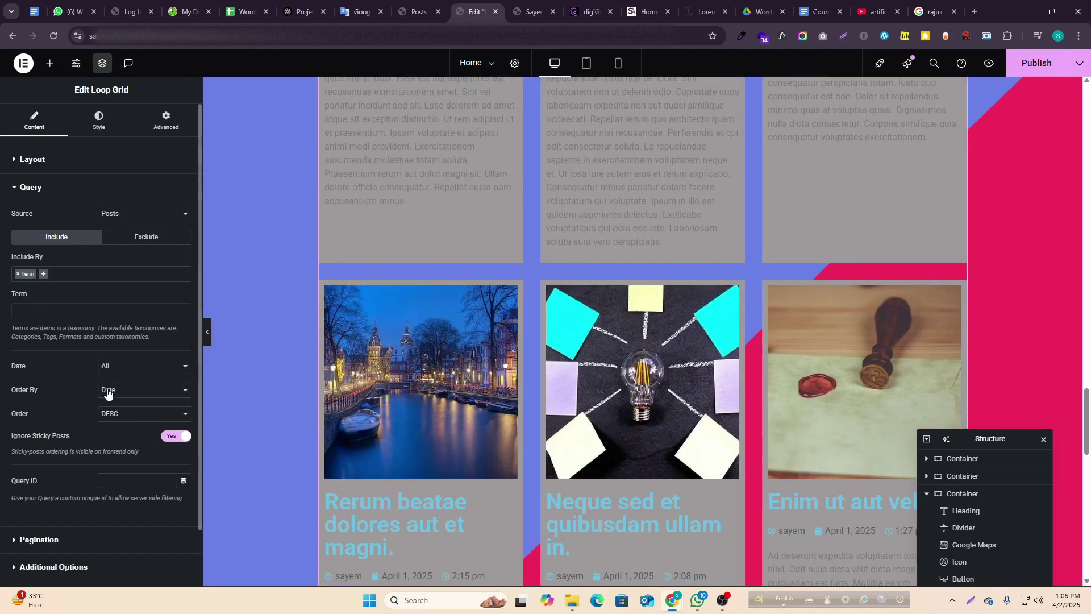
left_click(412, 11)
scroll(318, 289, "down", 3)
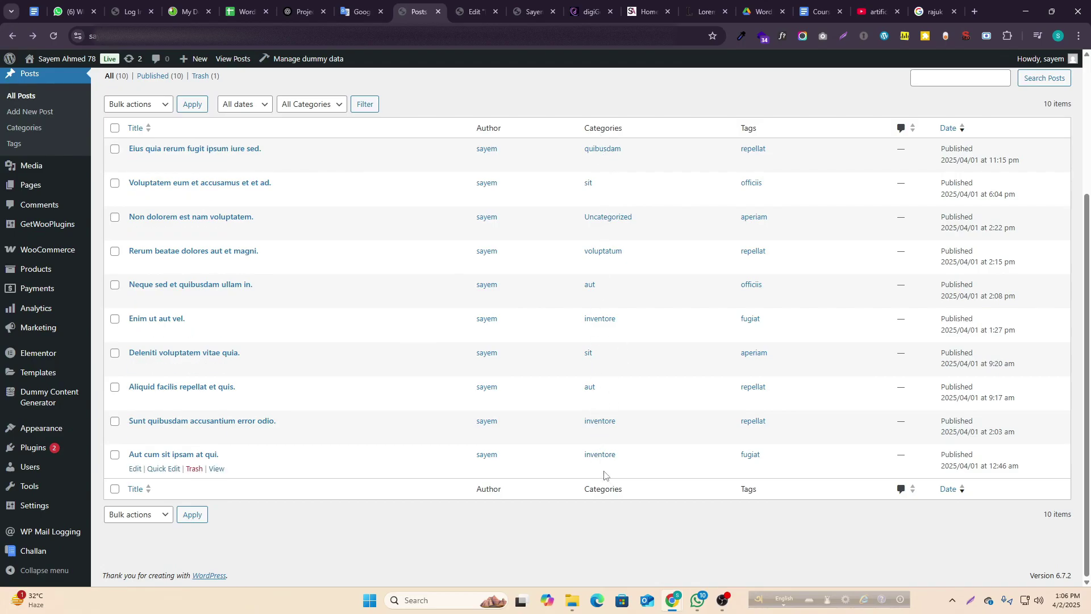
left_click_drag(621, 455, 587, 455)
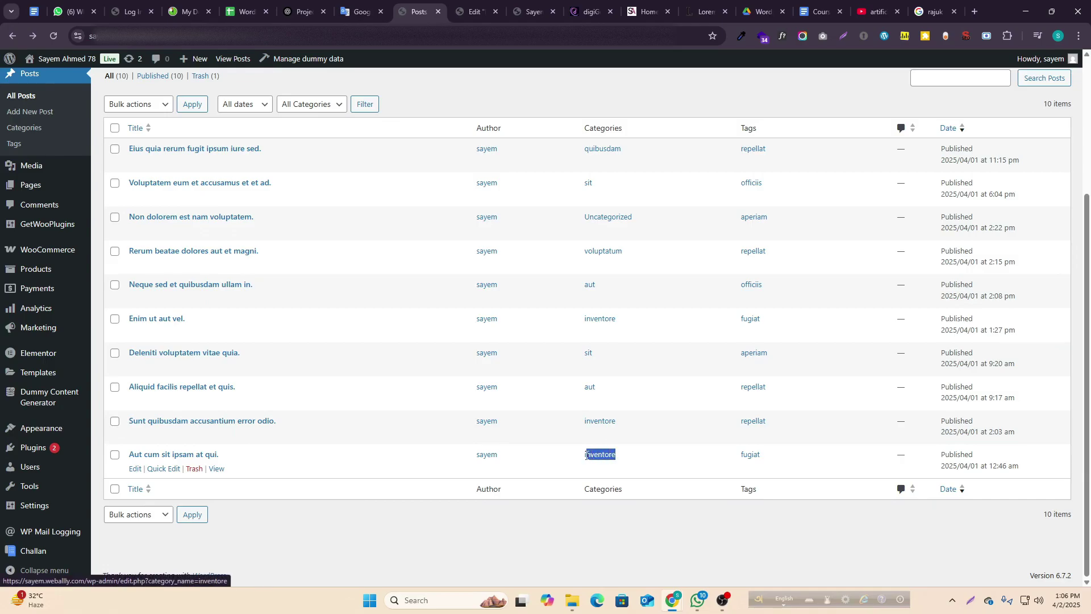
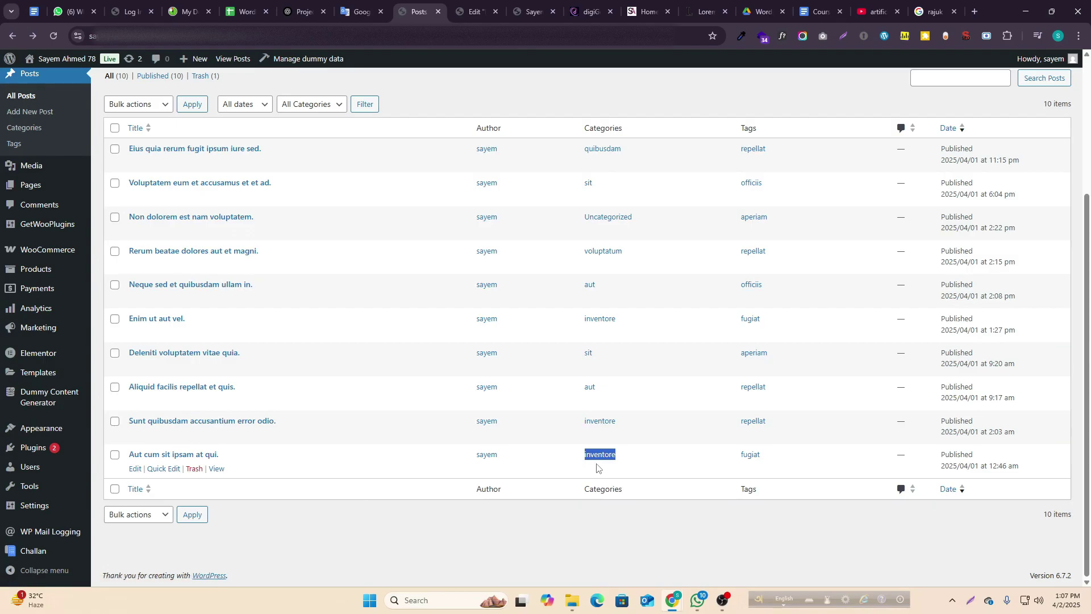
- Back in the Elementor editor, restrict the Loop Grid query to the term Categories: inventore
key("ctrl+Tab")
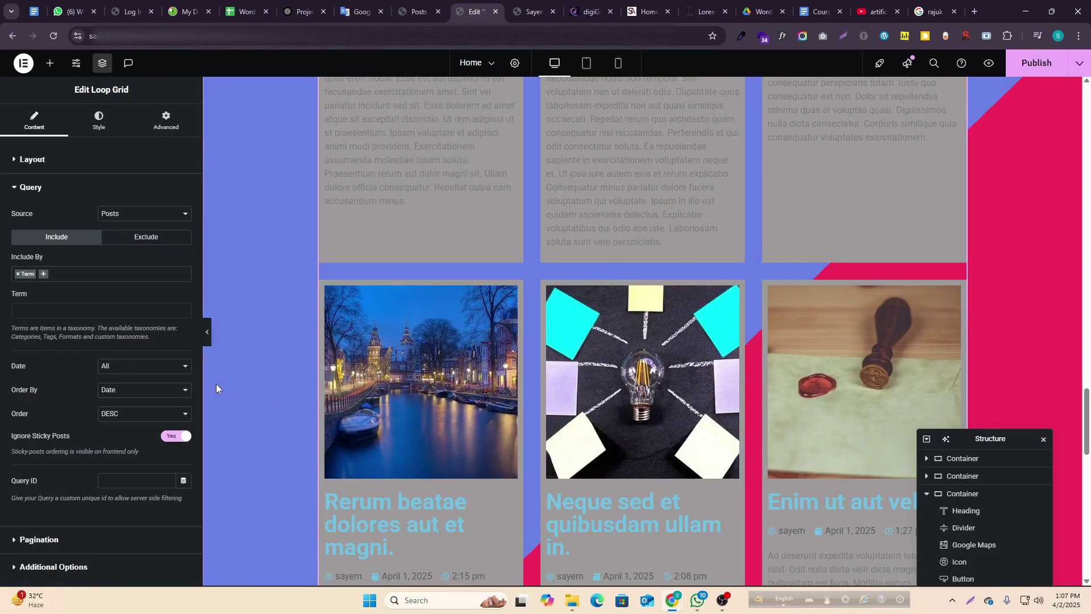
scroll(217, 386, "up", 1)
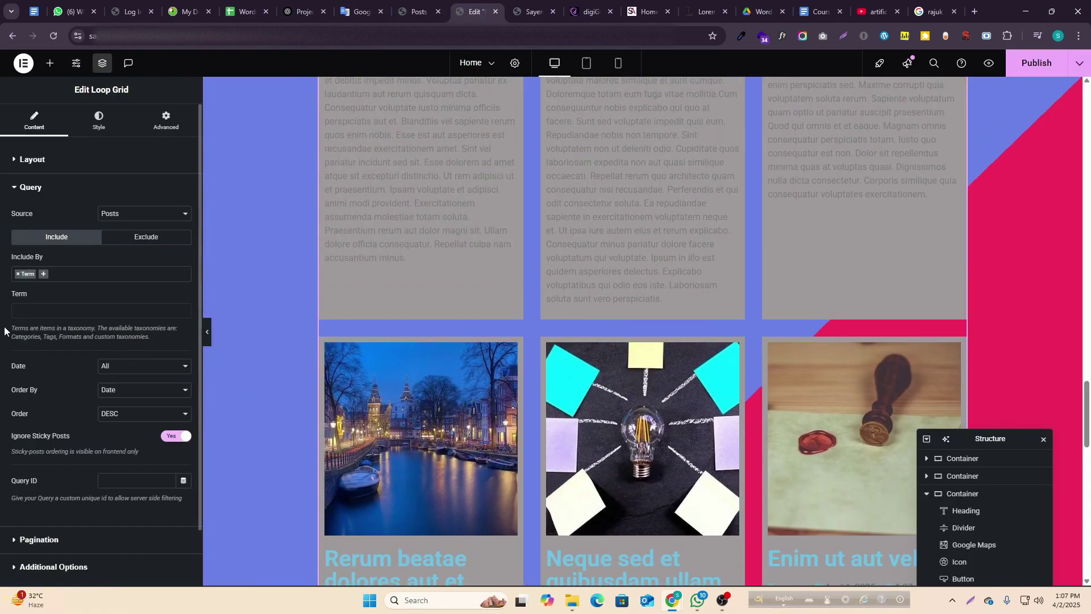
left_click(42, 309)
type("inventore")
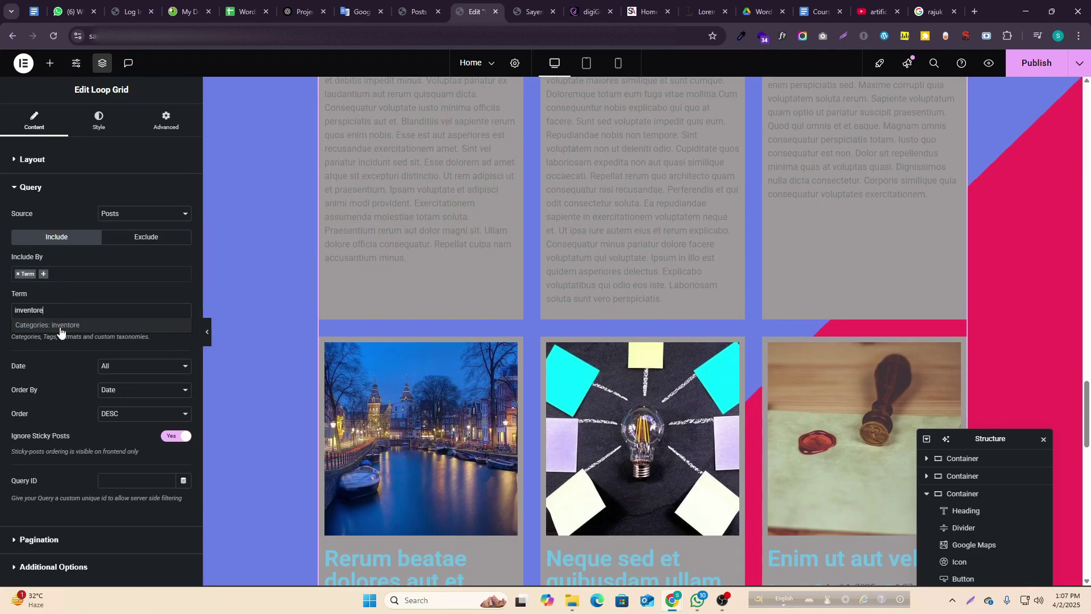
left_click(60, 327)
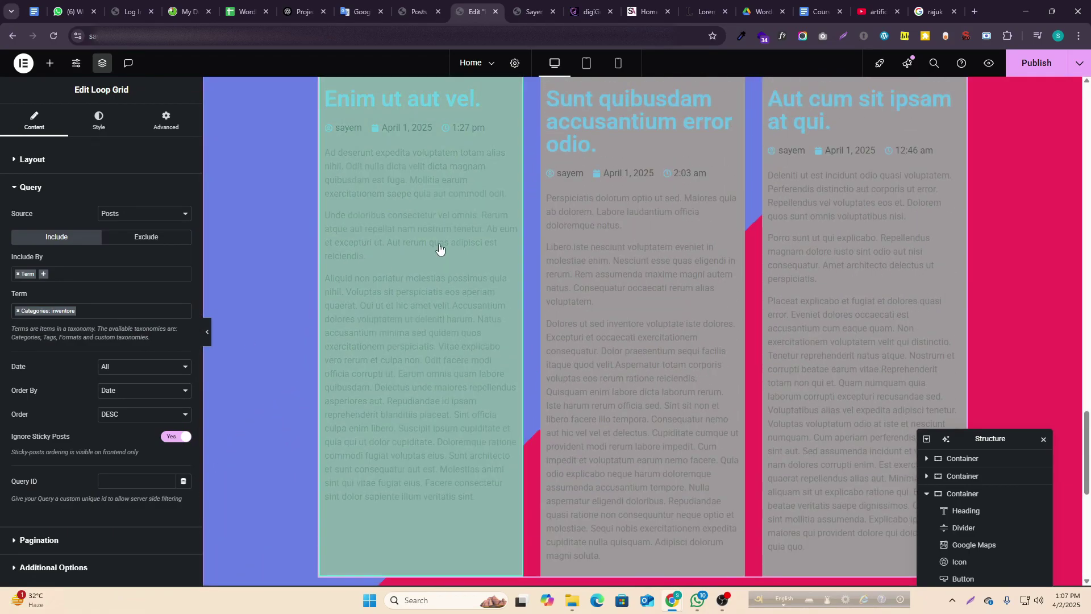
- Copy the sit category name from the WordPress posts list and add Categories: sit to the Loop Grid query's terms
left_click(97, 314)
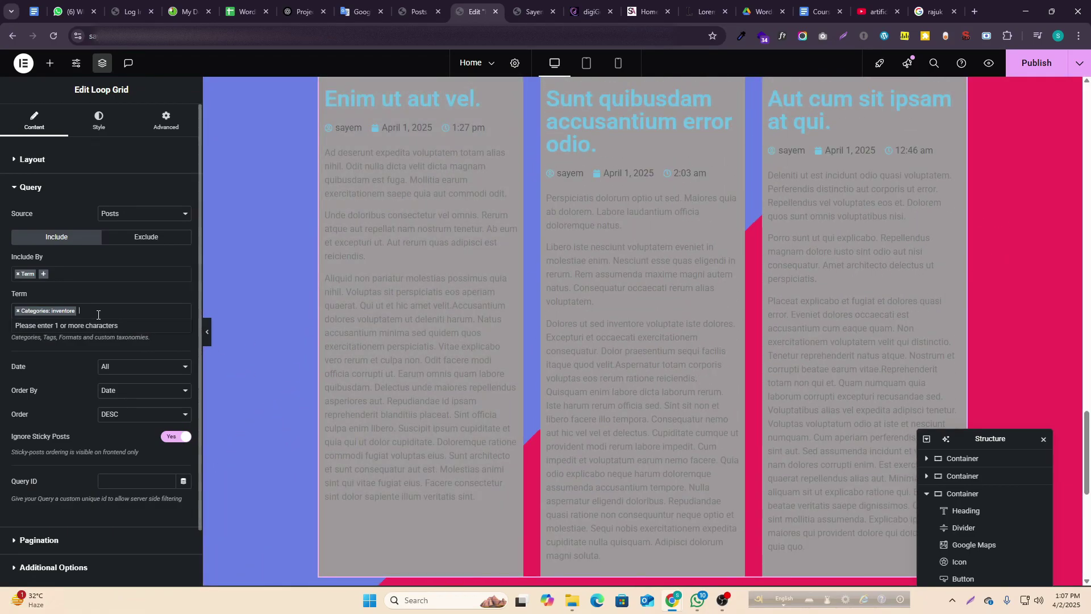
left_click(413, 11)
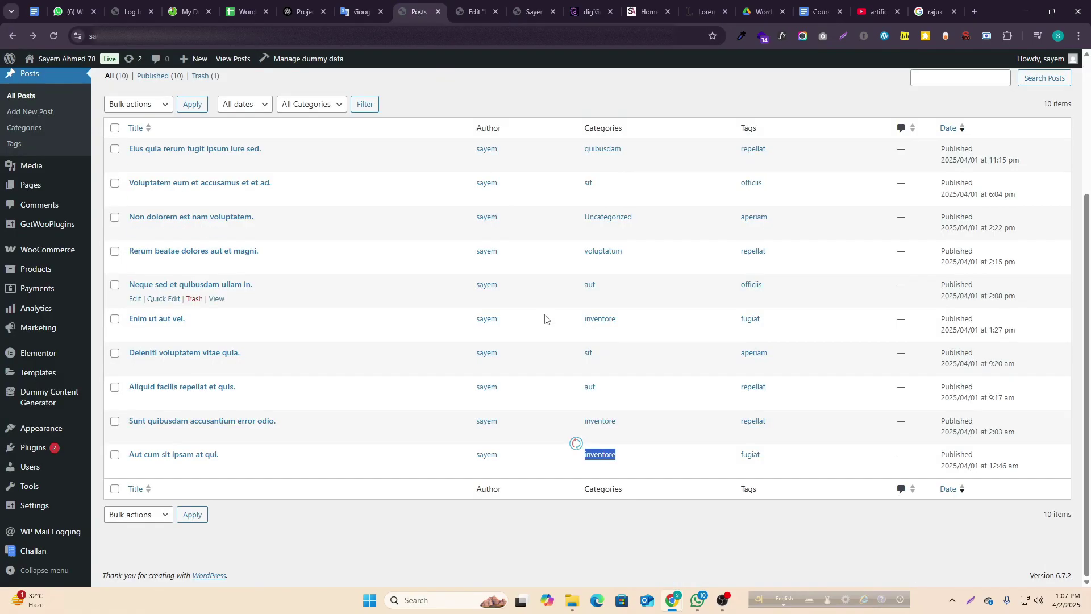
double_click(589, 354)
key("ctrl+c")
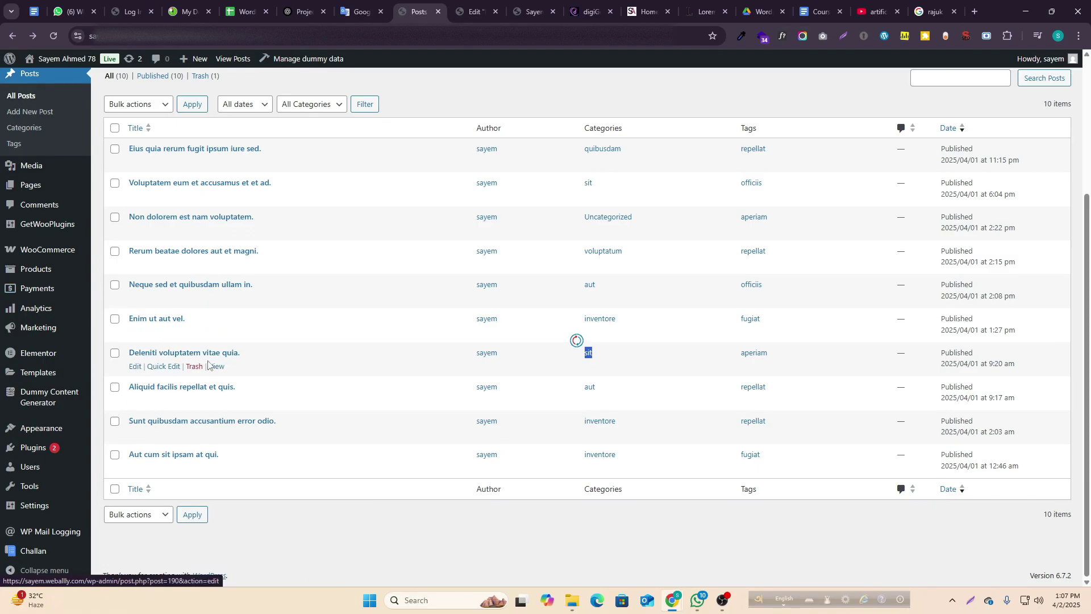
left_click(473, 12)
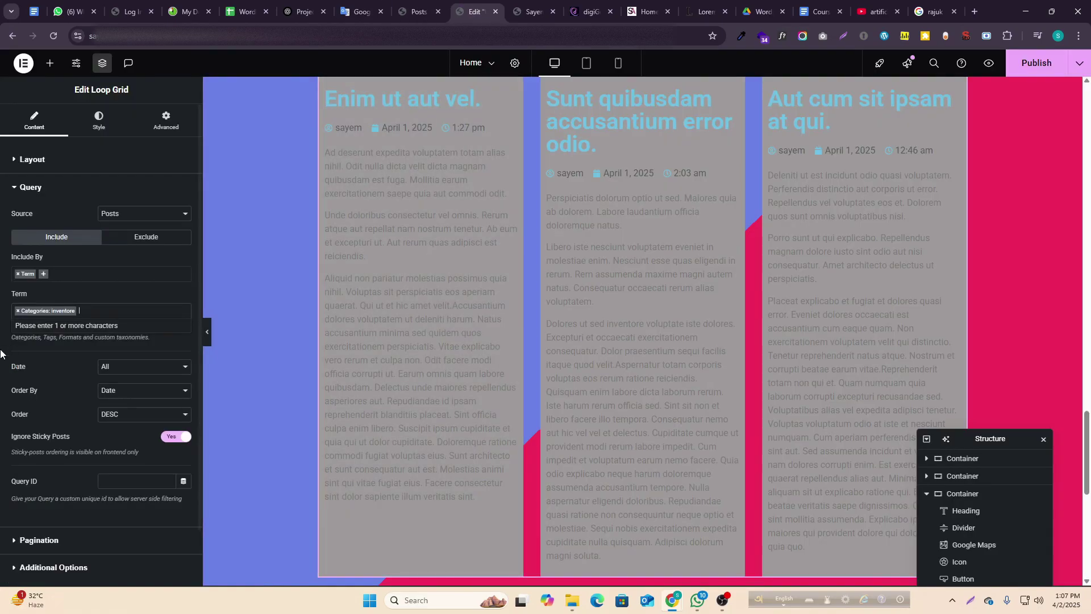
left_click(111, 313)
key("ctrl+v")
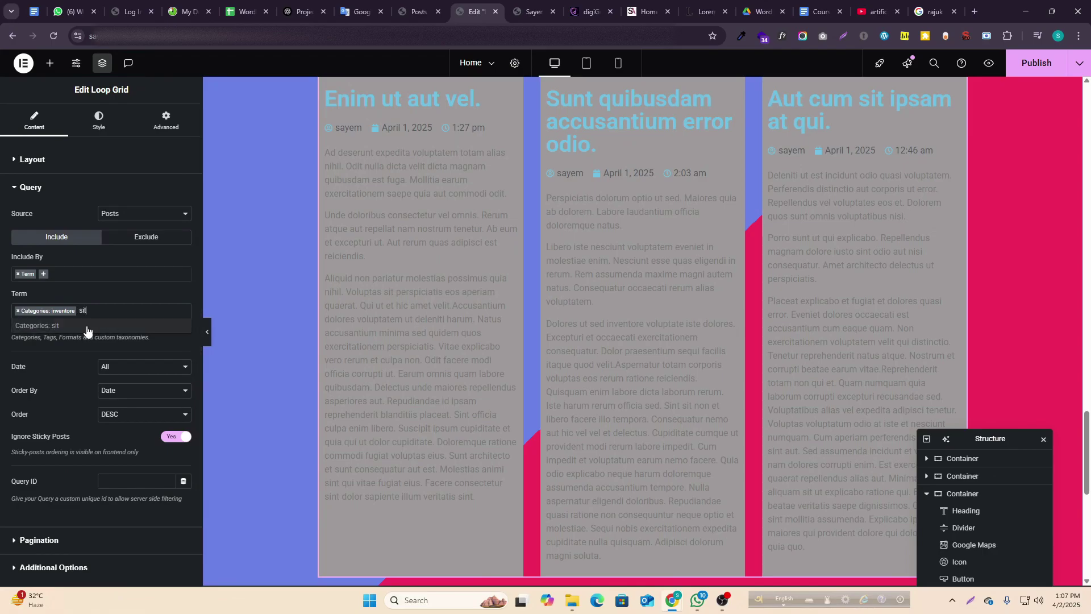
left_click(87, 328)
- Compare the filtered Loop Grid items with the categories assigned in the WordPress posts list
scroll(769, 354, "down", 3)
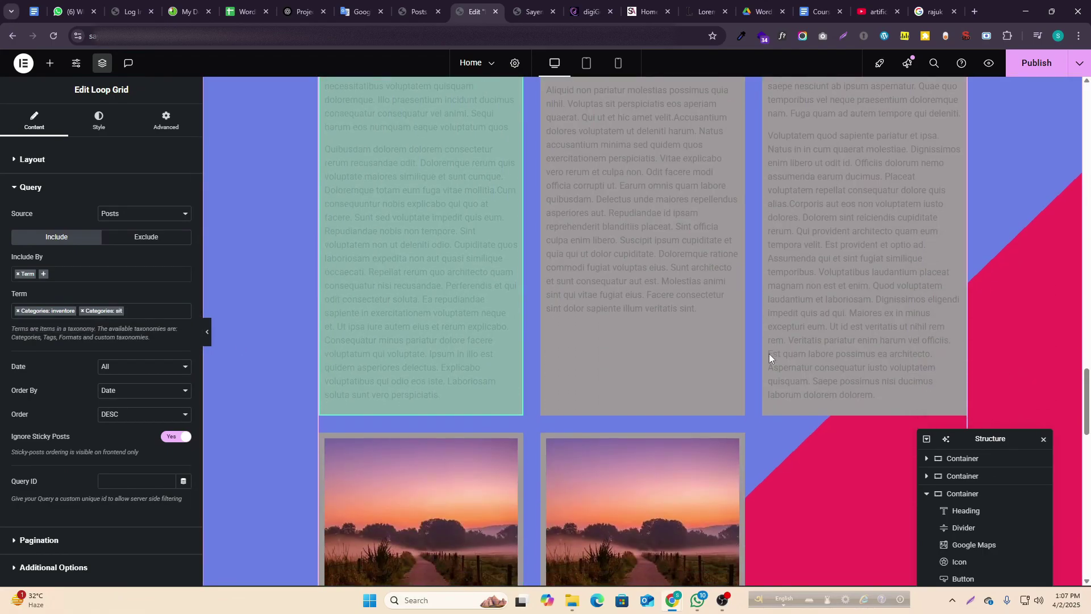
scroll(768, 354, "down", 5)
key("ctrl+shift+Tab")
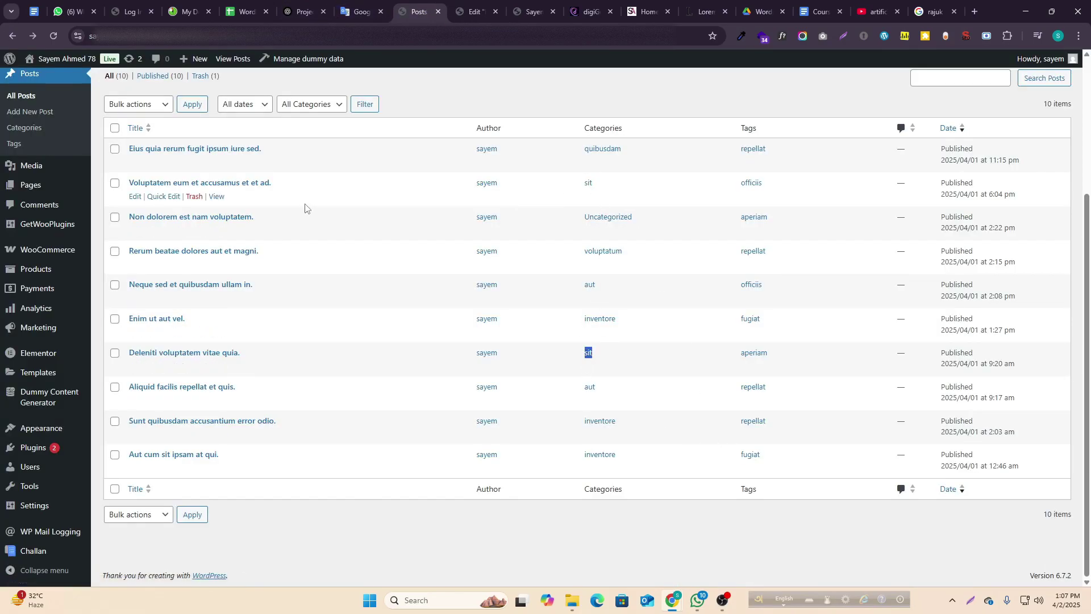
left_click(475, 11)
scroll(626, 366, "down", 1)
scroll(626, 366, "up", 7)
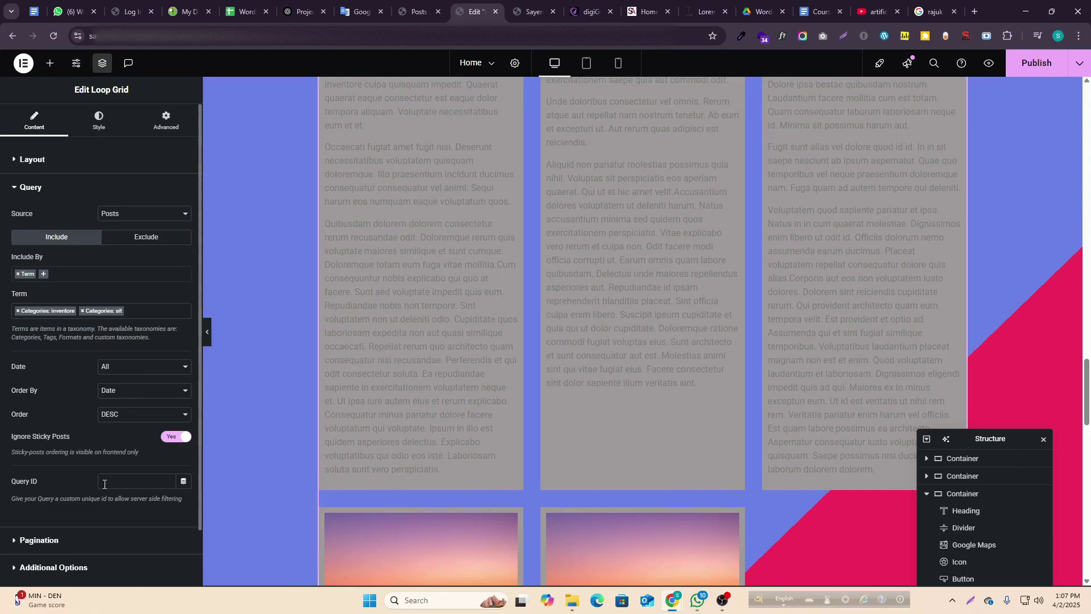
scroll(106, 484, "down", 1)
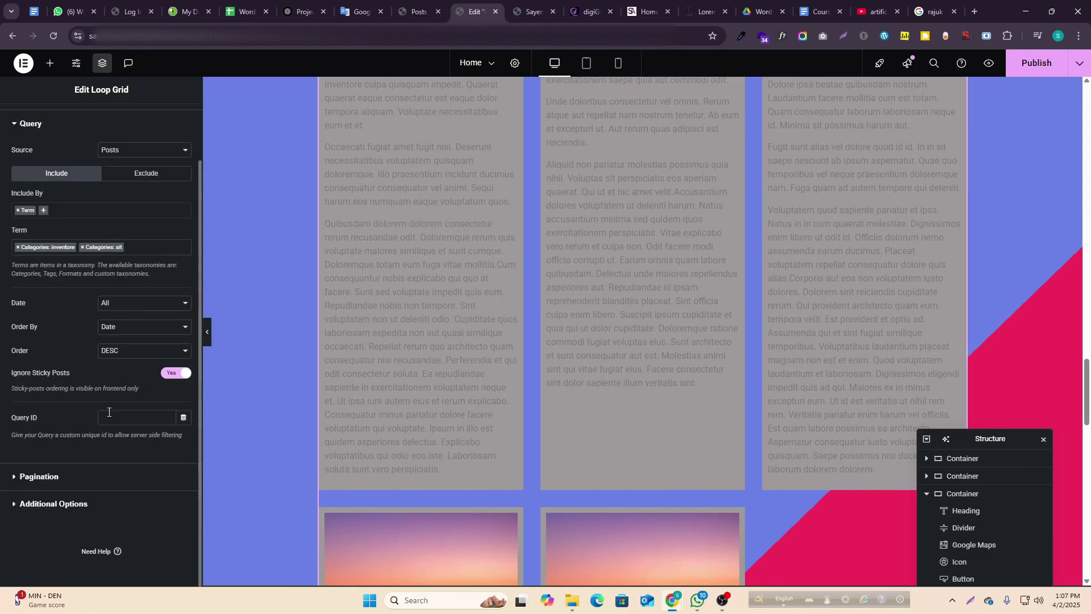
- Set the Loop Grid's pagination to Numbers
left_click(120, 473)
scroll(666, 332, "down", 10)
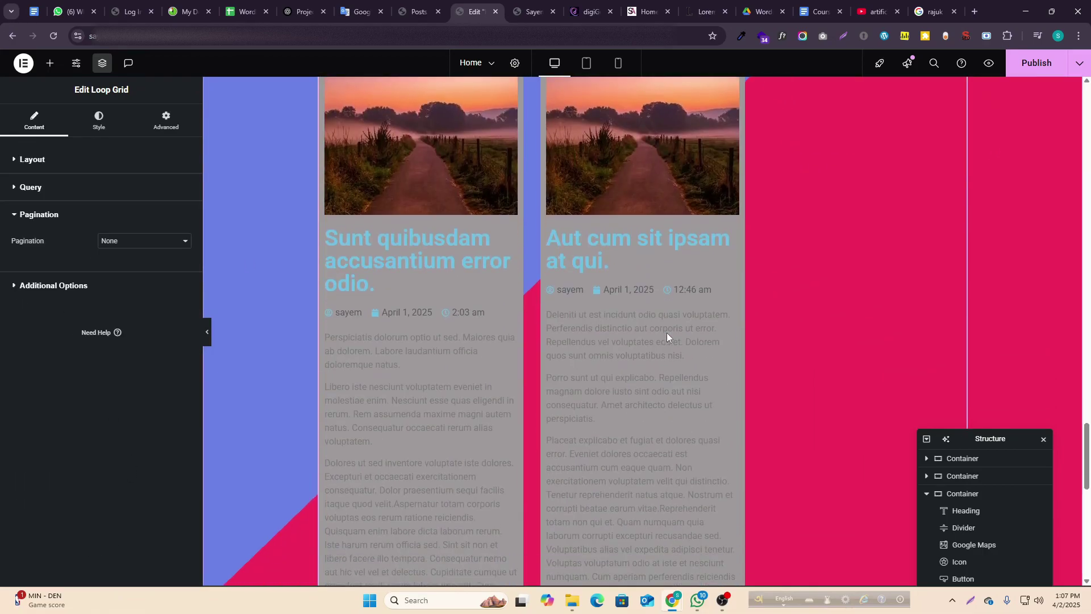
scroll(571, 278, "up", 1)
left_click(137, 241)
left_click(146, 269)
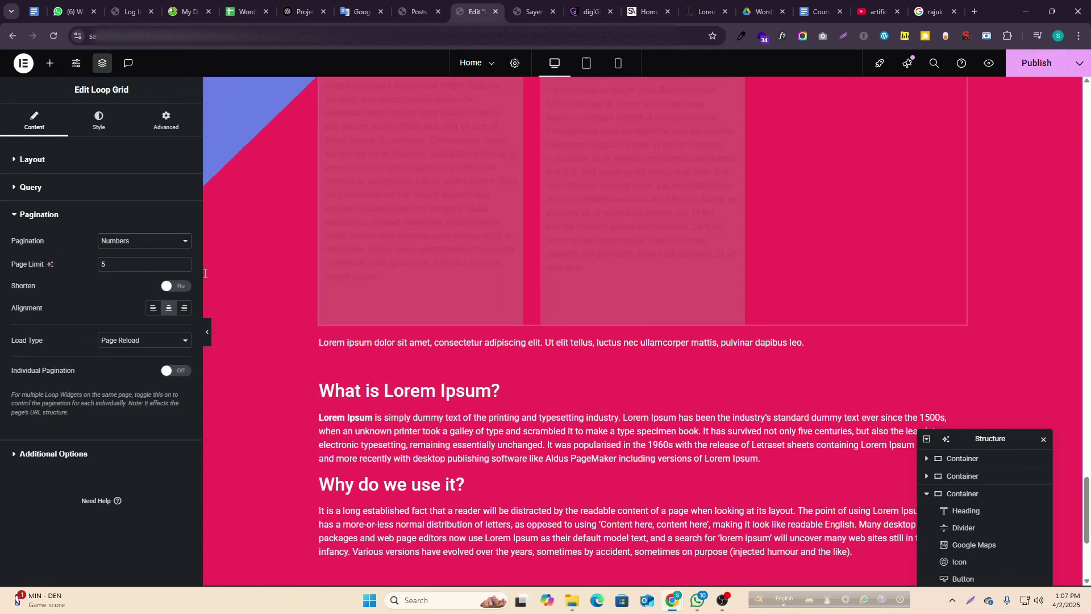
- Remove the Term filter from the Loop Grid query and check the pagination below the grid
left_click(86, 187)
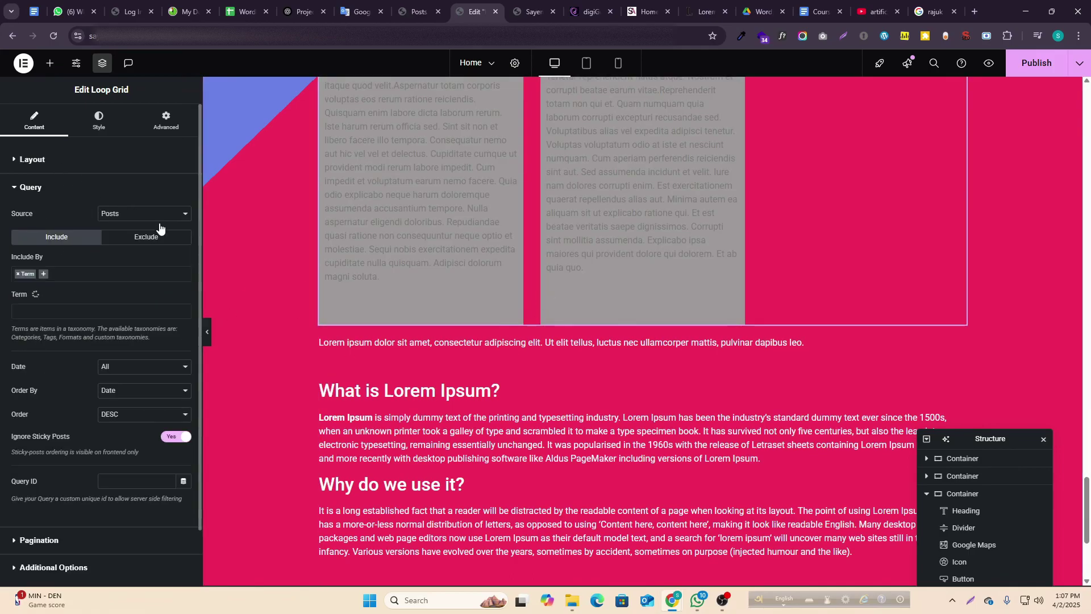
left_click(17, 275)
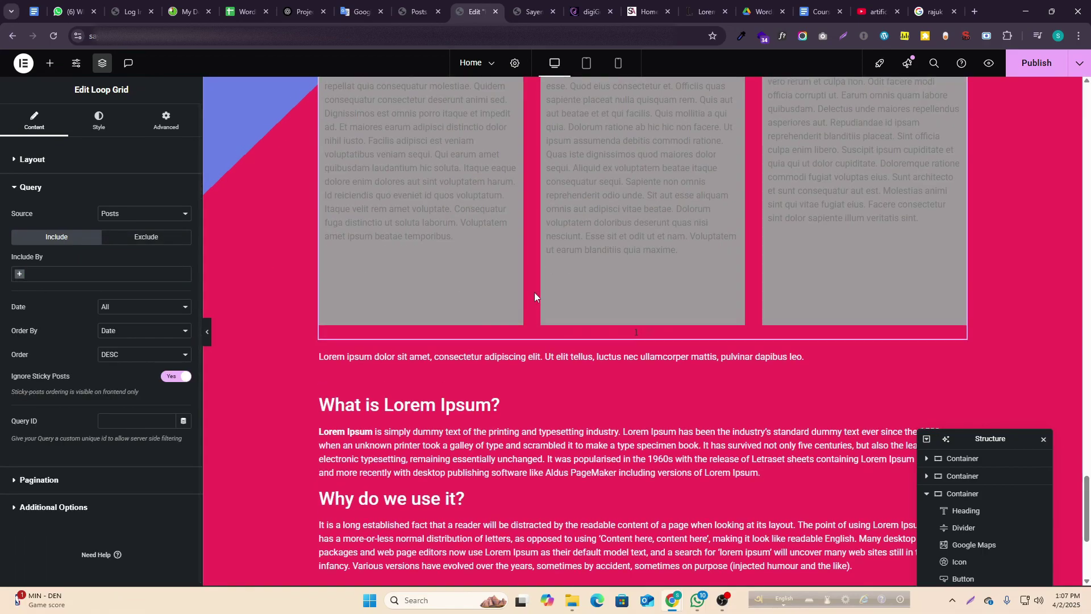
scroll(517, 342, "down", 5)
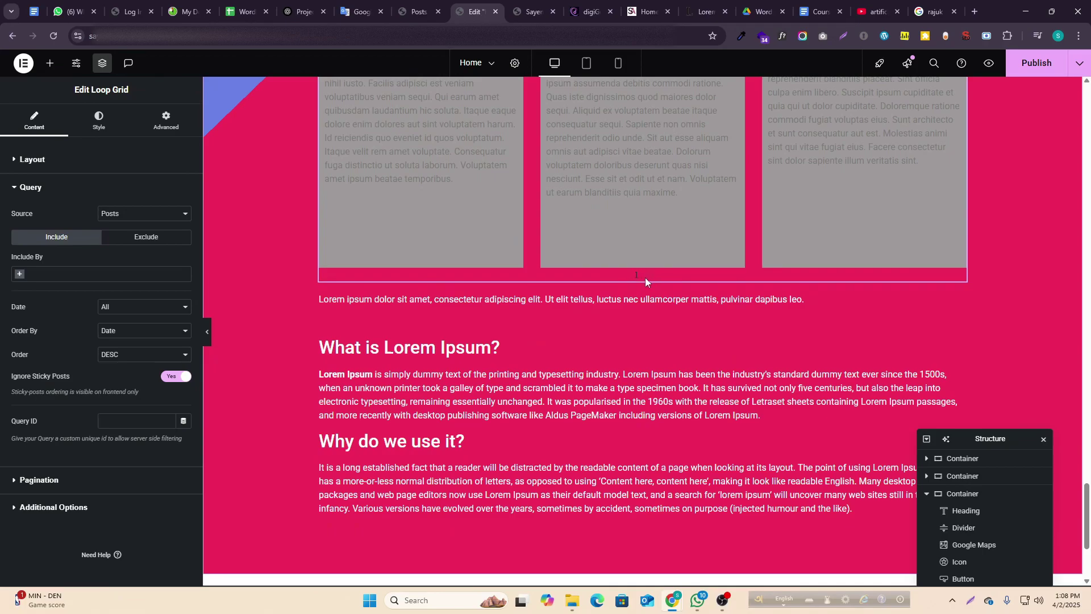
- Try Previous/Next pagination on the Loop Grid, and finally choose Numbers + Previous/Next
left_click(94, 479)
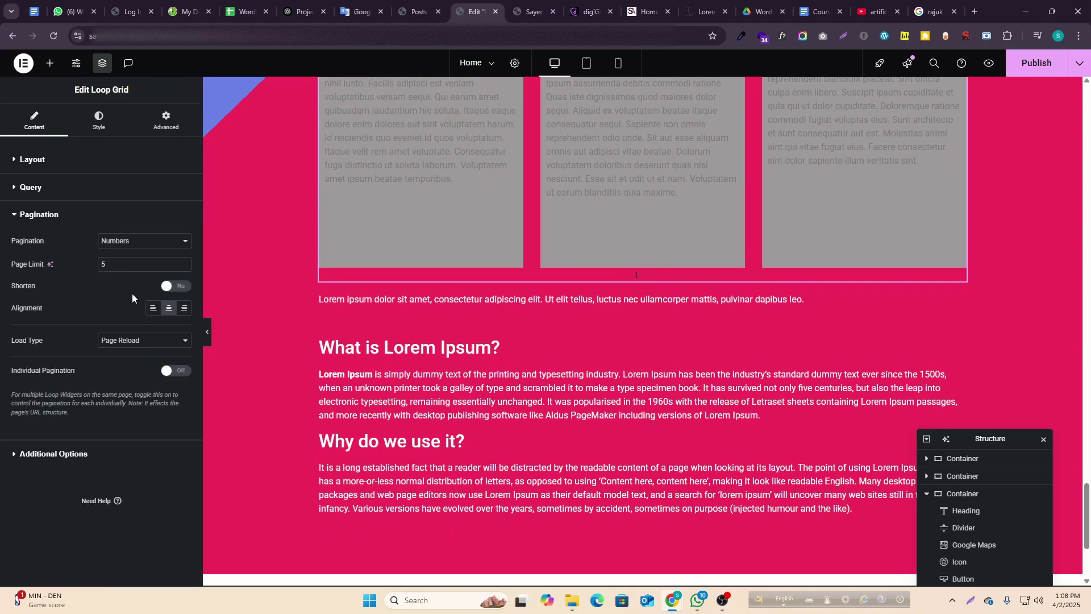
left_click(122, 243)
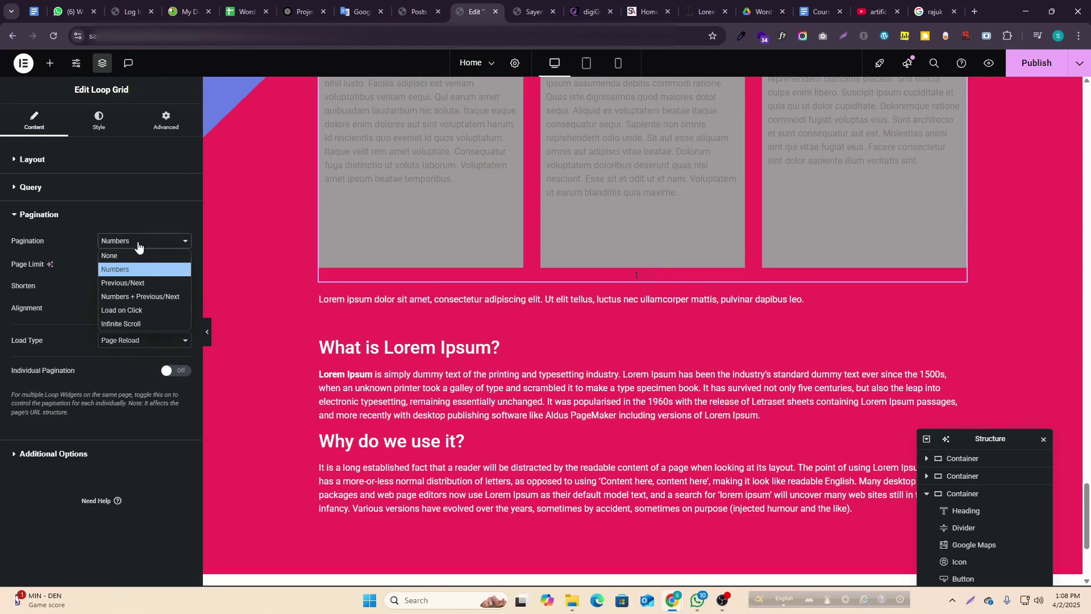
left_click(154, 283)
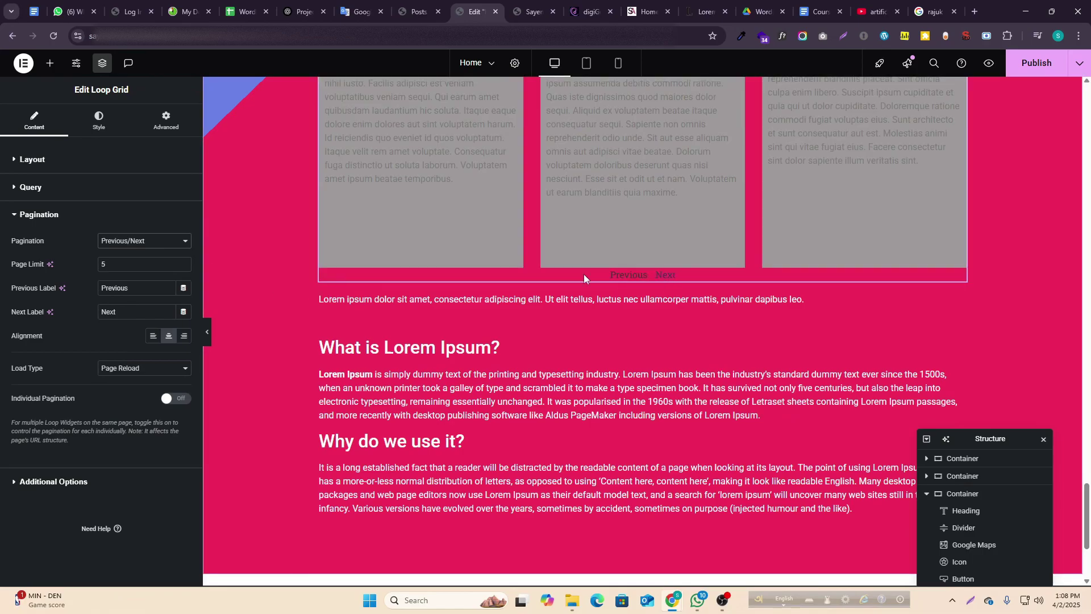
left_click(136, 241)
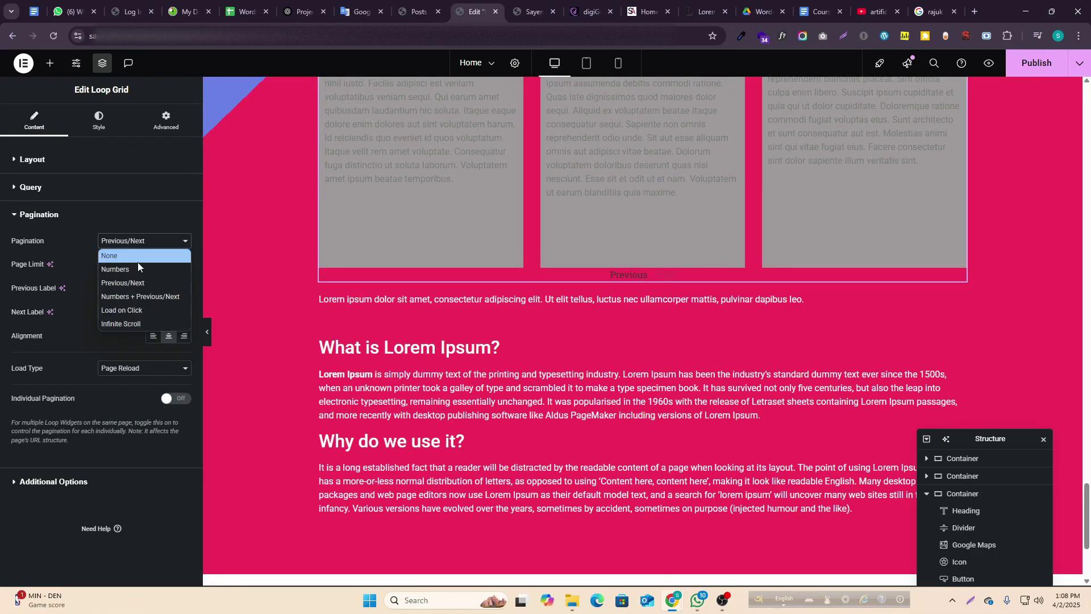
left_click(157, 300)
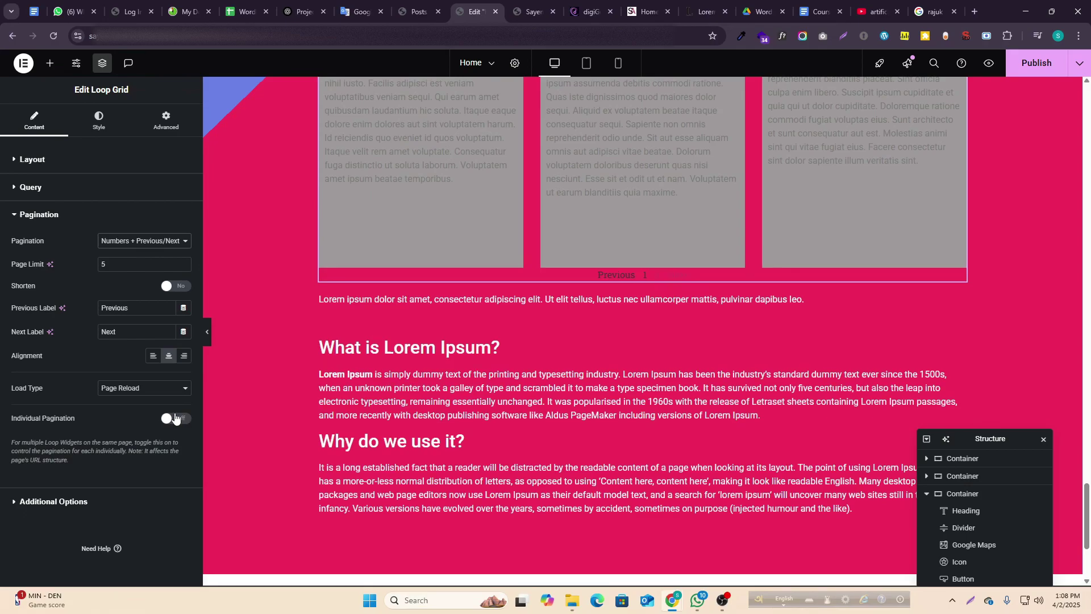
- Try left and right alignment for the Loop Grid's pagination before returning it to center
left_click_drag(100, 308, 117, 313)
left_click(153, 356)
left_click(183, 356)
left_click(168, 357)
- Style the Loop Grid's pagination with Space Between at 28 px and Spacing at 12 px
left_click(98, 122)
left_click_drag(26, 304, 49, 303)
mouse_move(9, 340)
left_mouse_down()
mouse_move(42, 339)
mouse_move(27, 339)
left_mouse_up()
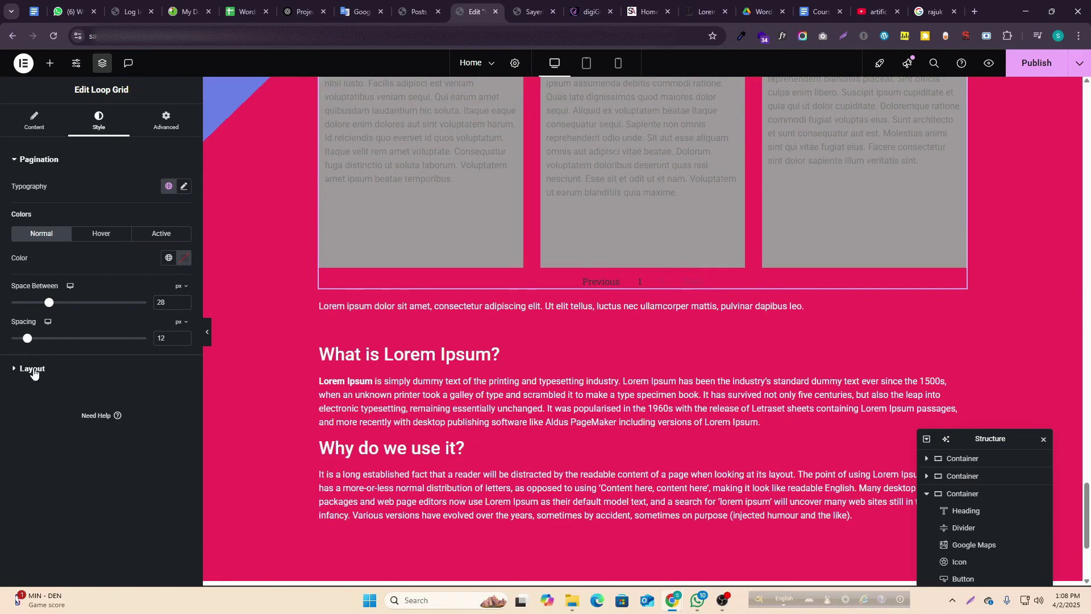
- Adjust the gap between columns and the gap between rows in the Loop Grid's layout style
left_click(32, 371)
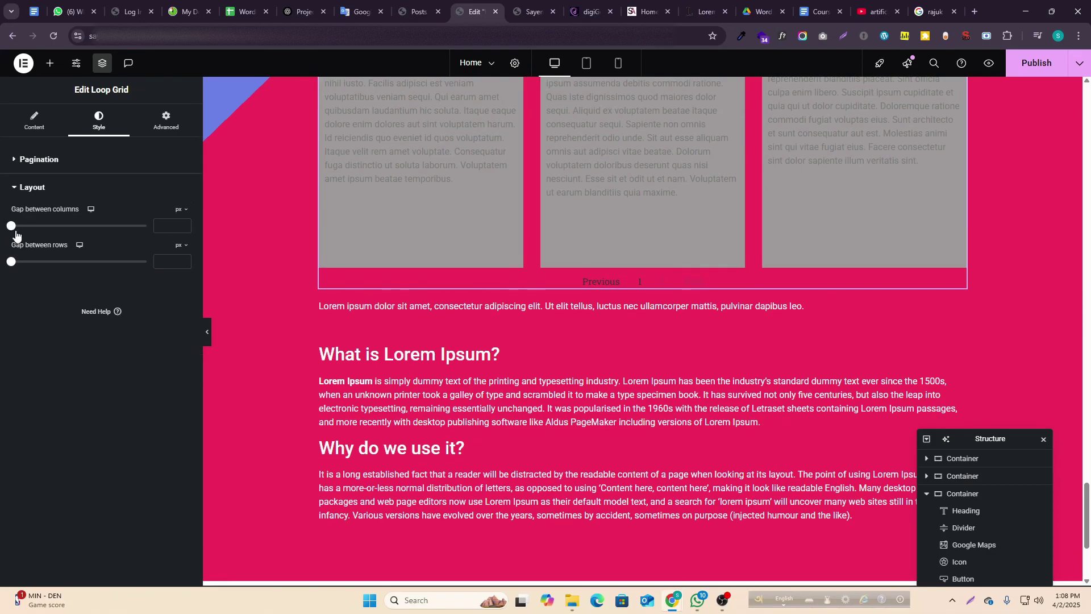
left_click_drag(14, 228, 39, 227)
scroll(555, 258, "up", 10)
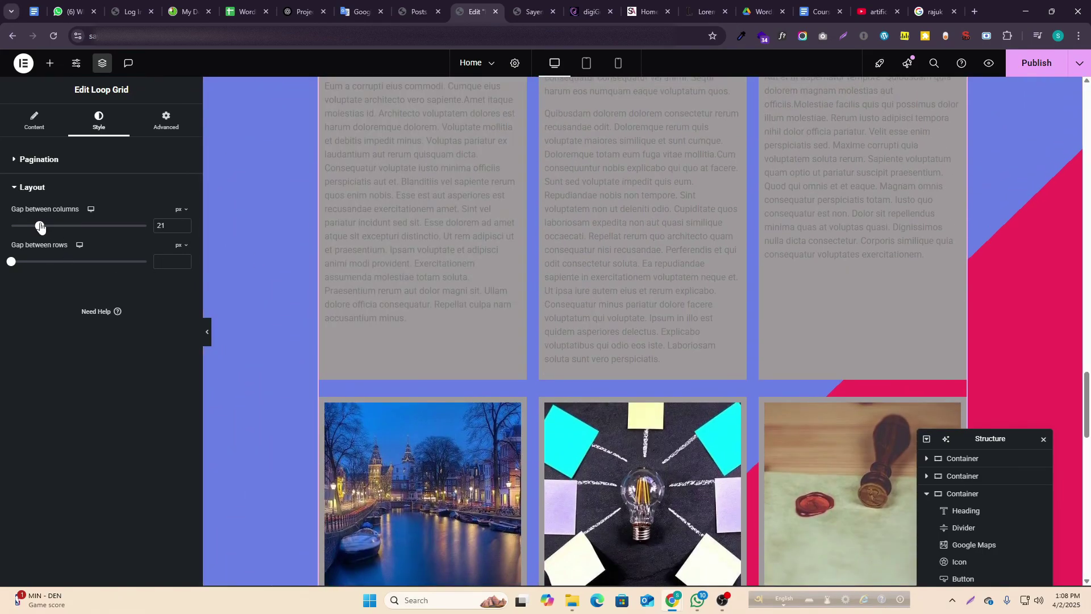
left_click_drag(39, 226, 50, 226)
mouse_move(15, 265)
left_mouse_down()
mouse_move(44, 263)
mouse_move(33, 265)
left_mouse_up()
- Publish the Home page and review the Loop Grid's additional options and layout template
left_click(35, 129)
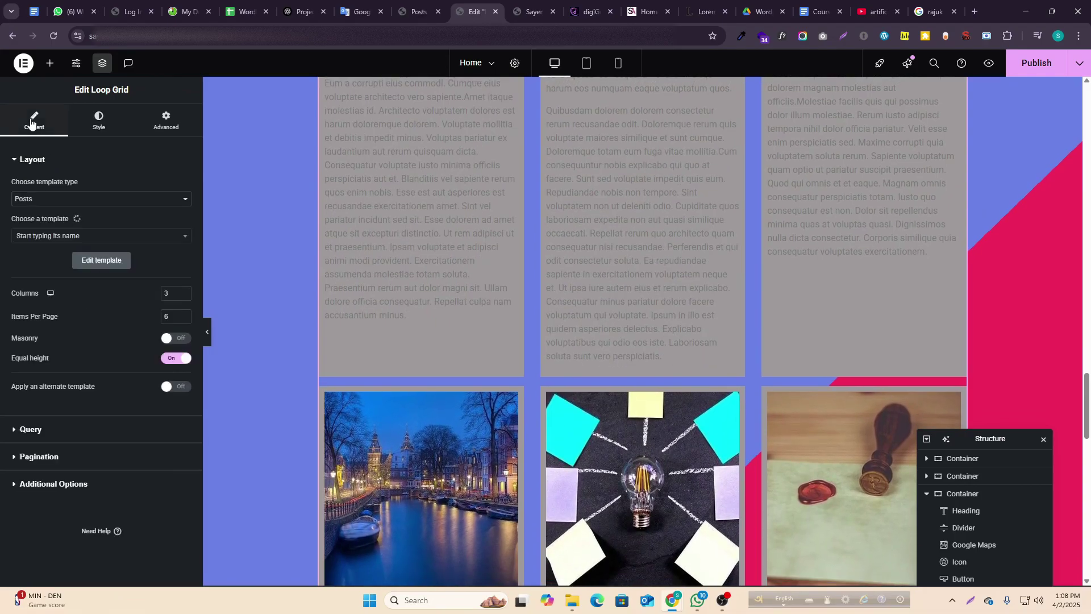
left_click(1036, 63)
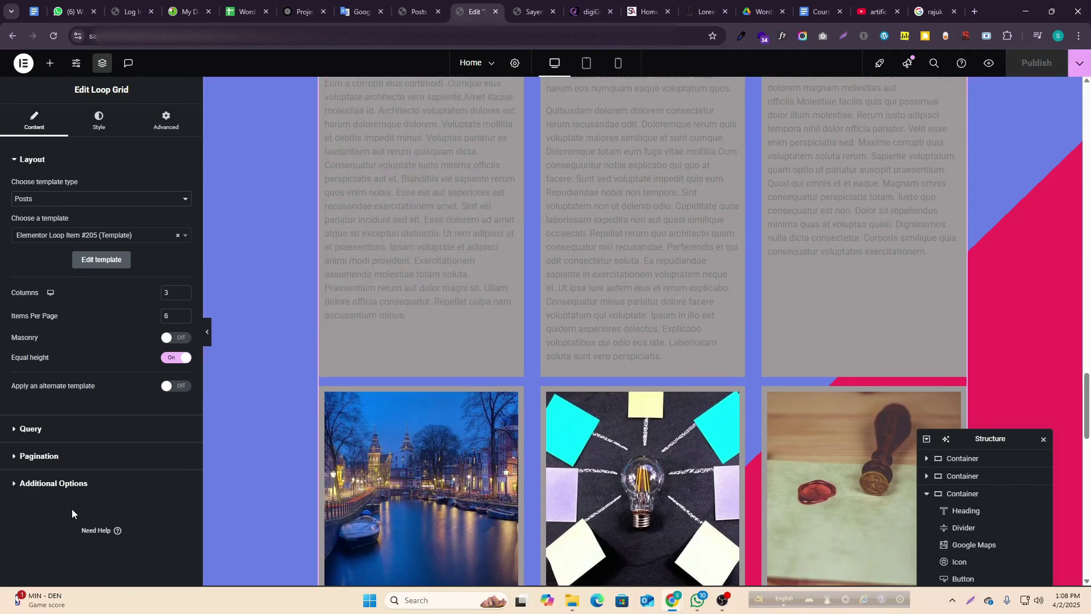
left_click(86, 486)
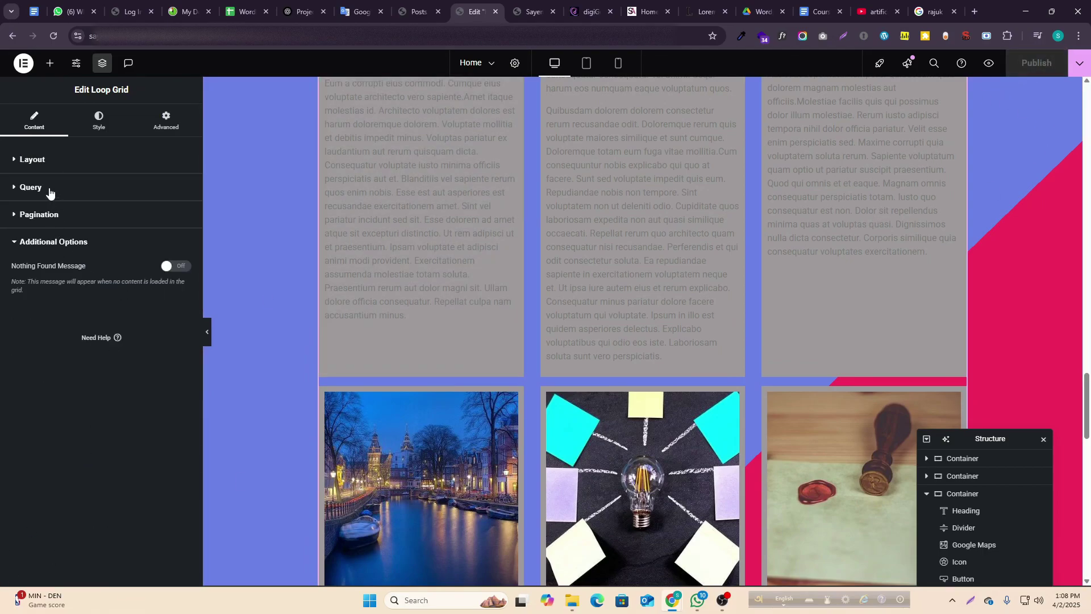
left_click(36, 164)
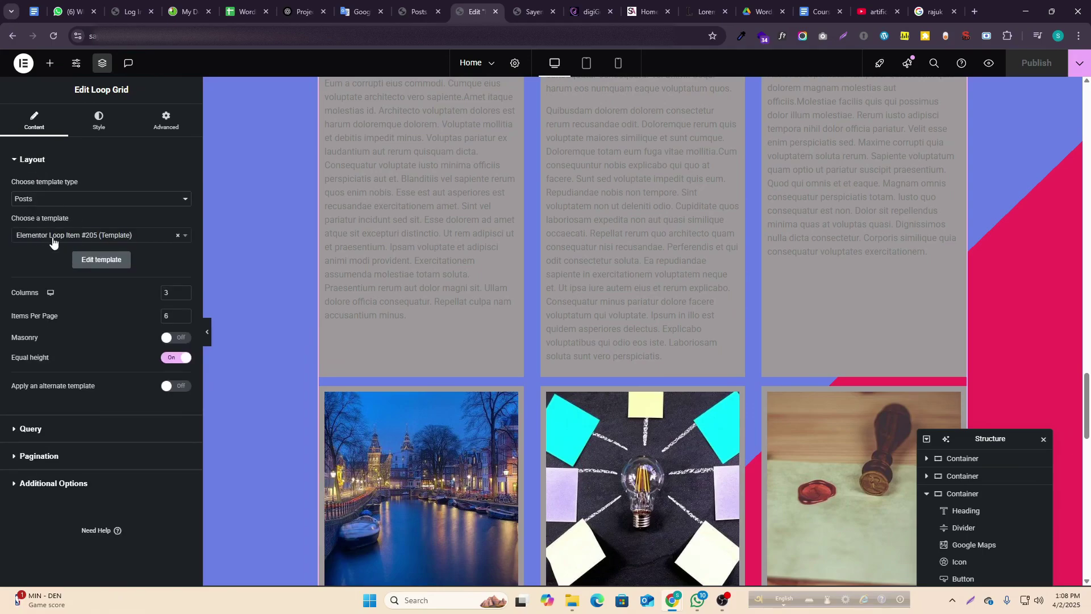
- From the WordPress dashboard, open Elementor's Saved Templates list in a new browser tab
left_click(416, 11)
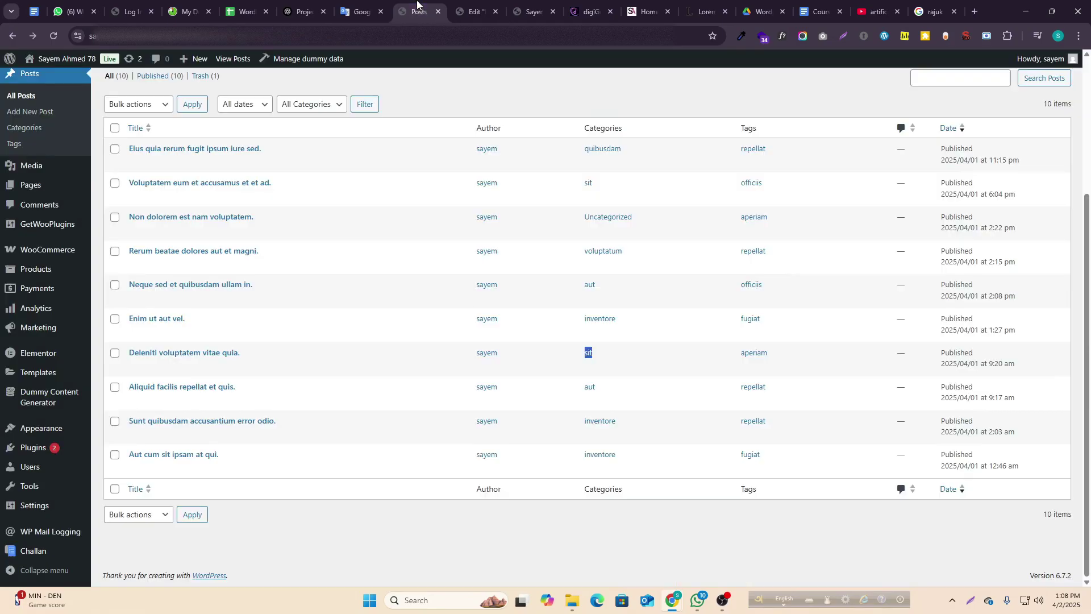
scroll(23, 171, "up", 3)
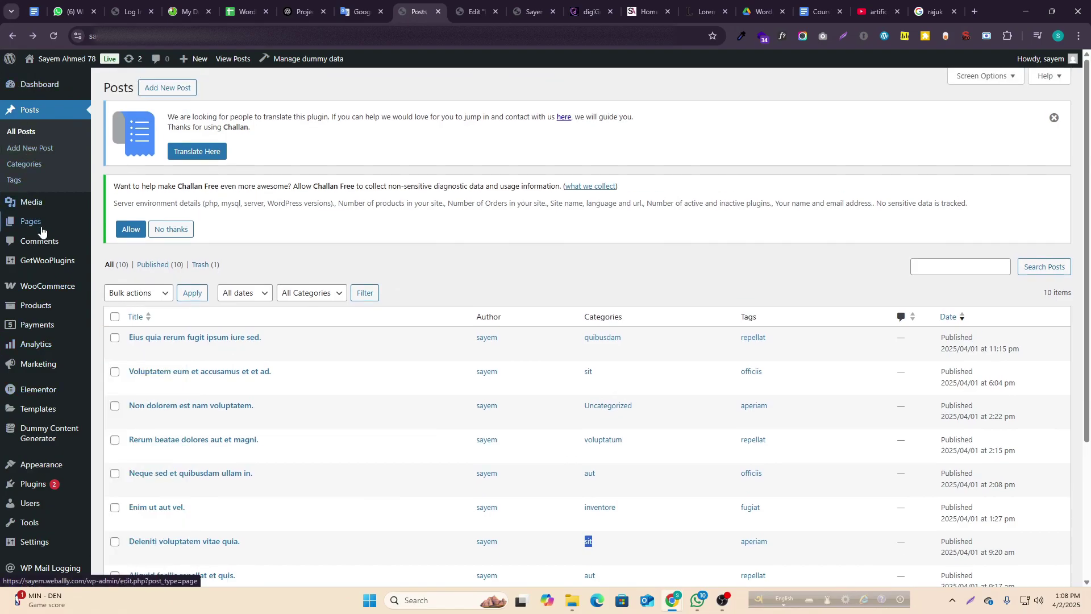
scroll(51, 511, "down", 2)
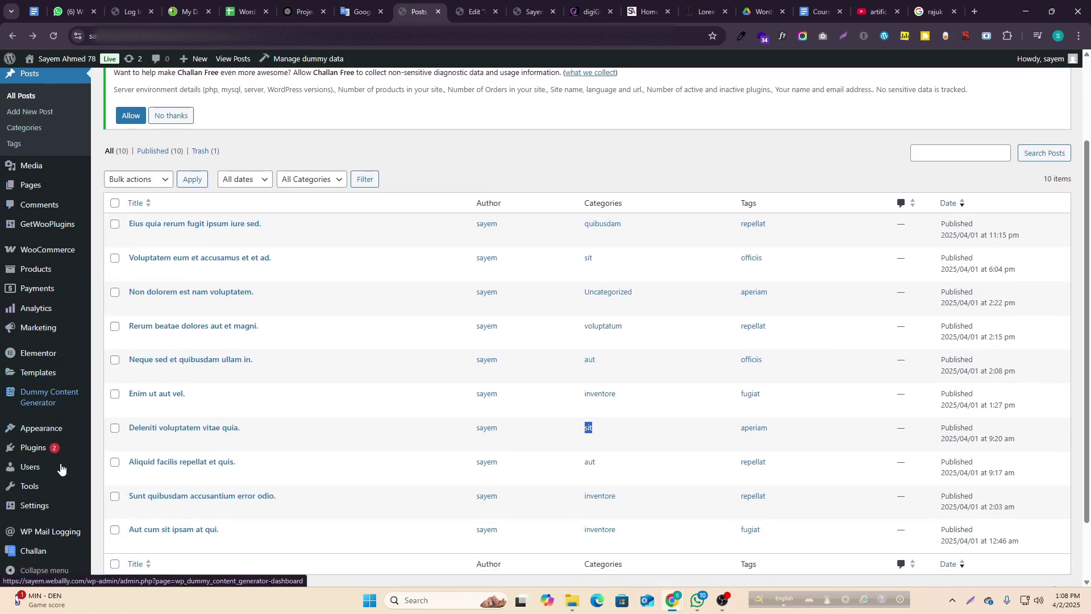
scroll(42, 477, "down", 2)
mouse_move(38, 357)
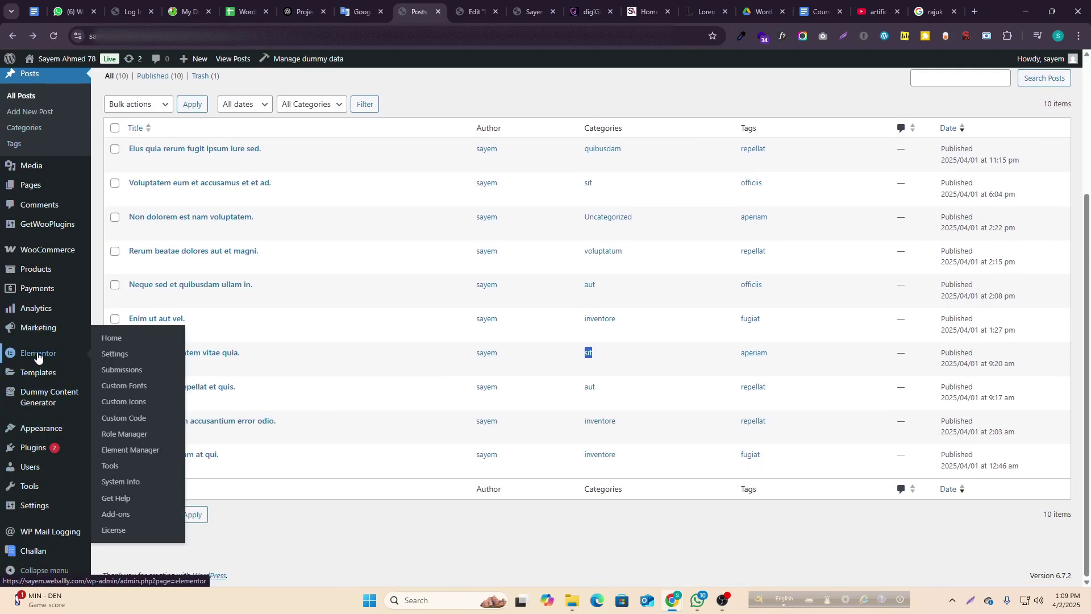
mouse_move(32, 379)
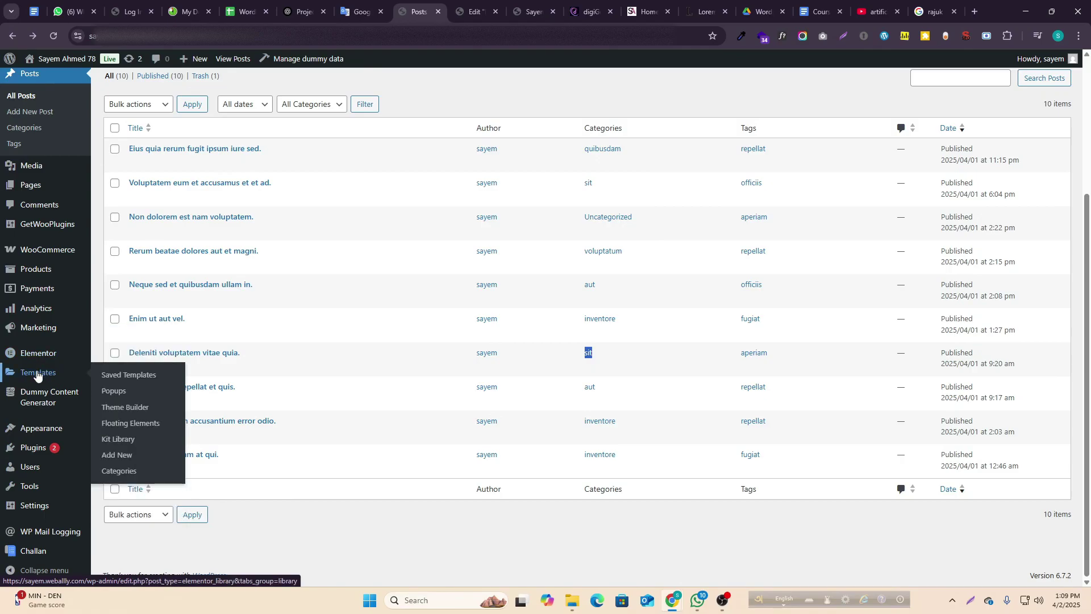
left_click(119, 376, "ctrl")
key("ctrl+Tab")
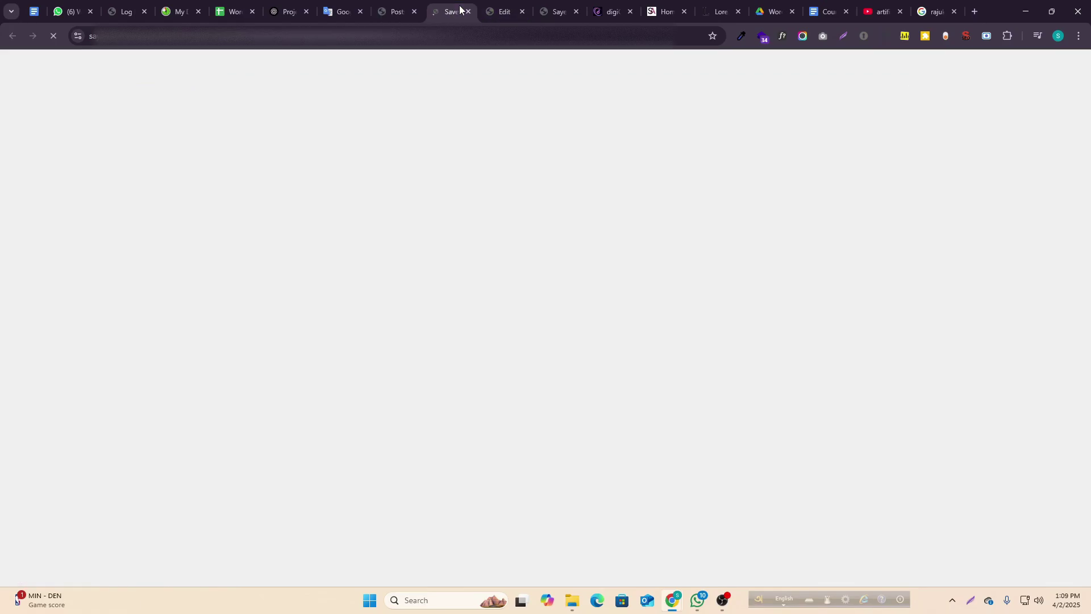
- Show all saved templates and filter the list to Loop Item templates
left_click(112, 336)
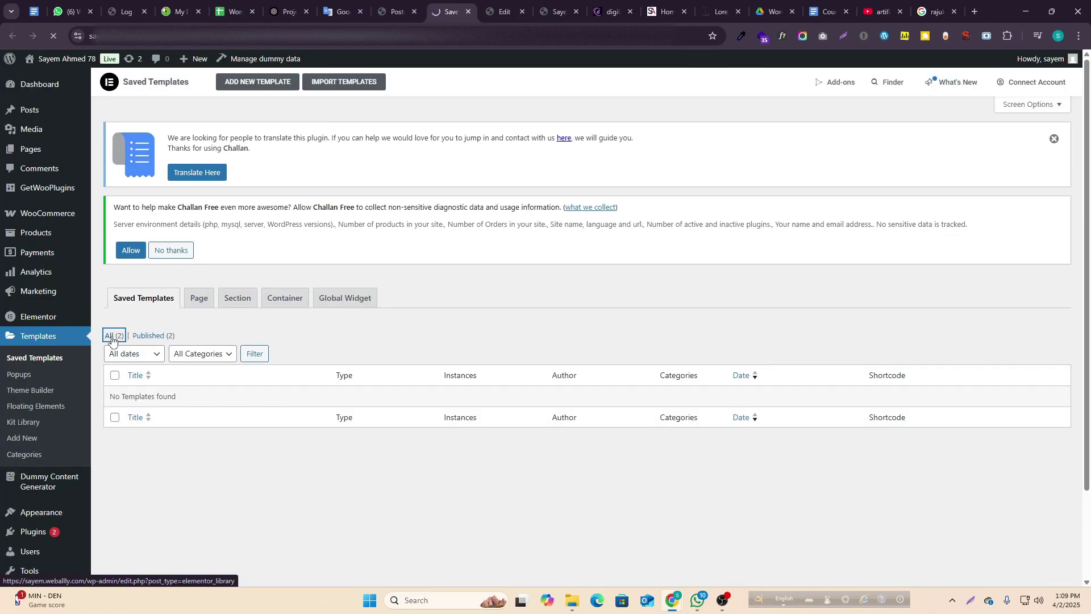
scroll(114, 349, "down", 1)
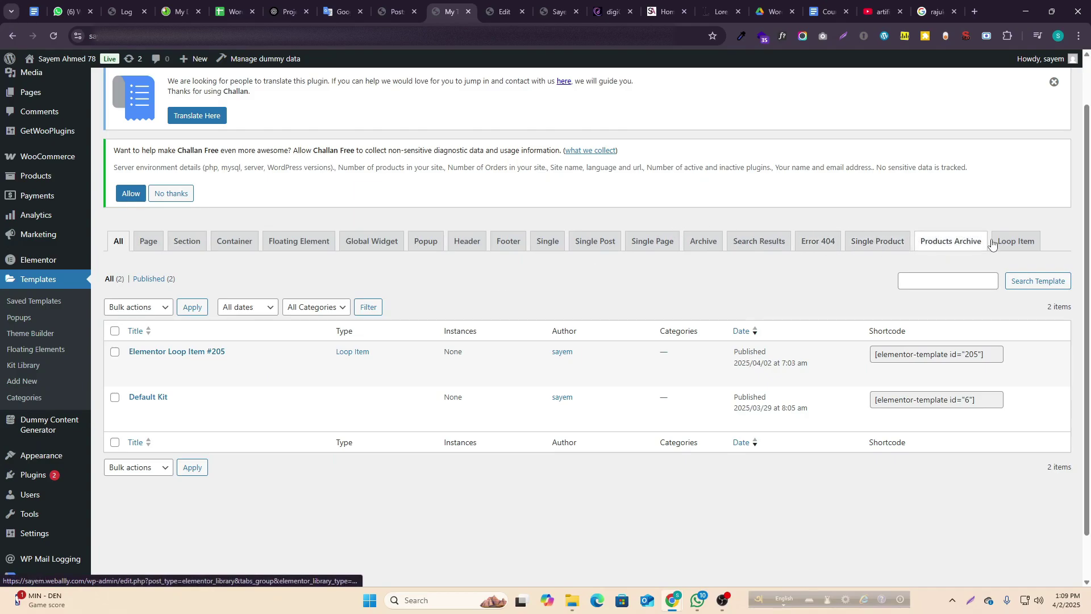
left_click(1014, 241)
scroll(212, 389, "down", 1)
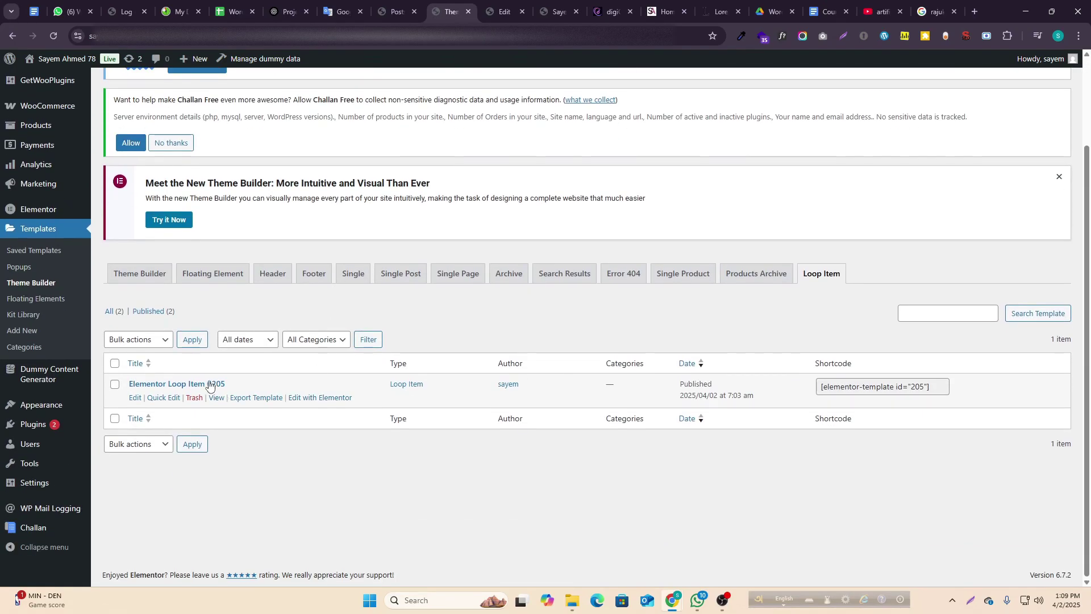
- Open the form for adding a new Elementor template in a separate browser tab
left_click(501, 11)
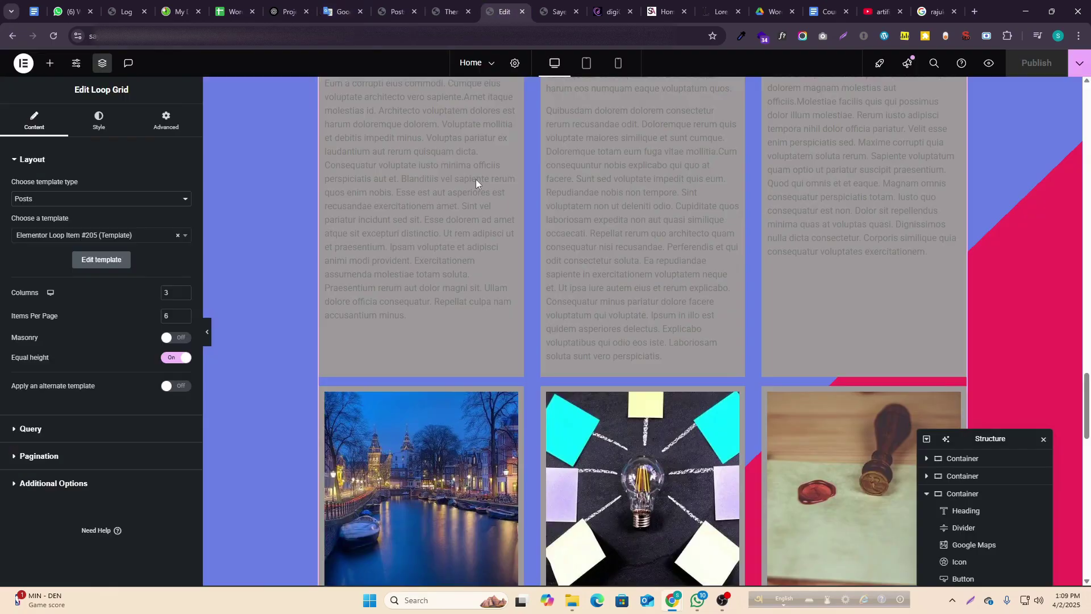
left_click(451, 8)
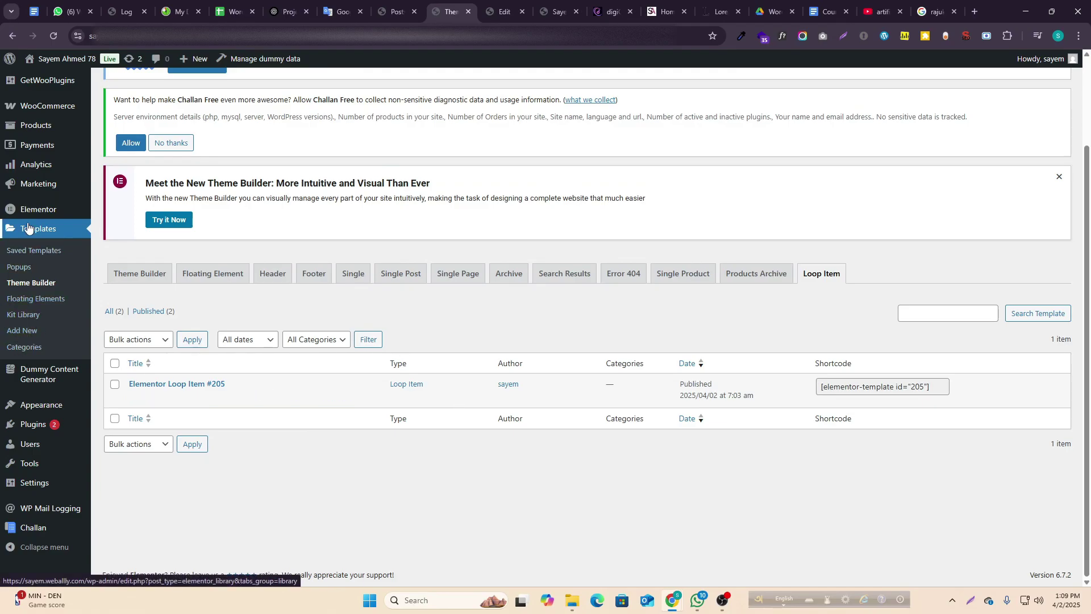
middle_click(28, 331)
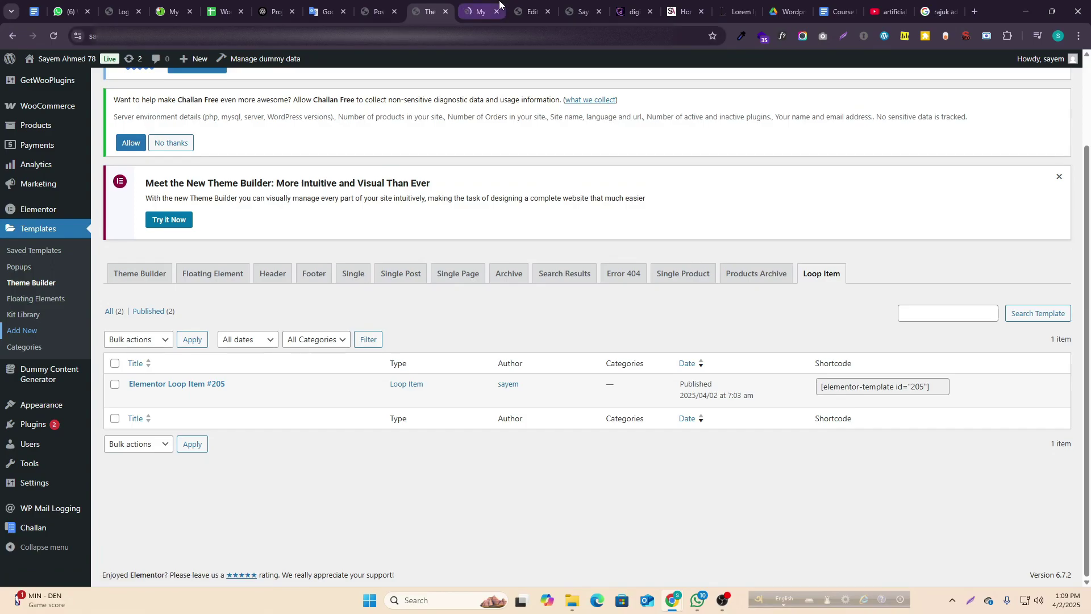
left_click(487, 5)
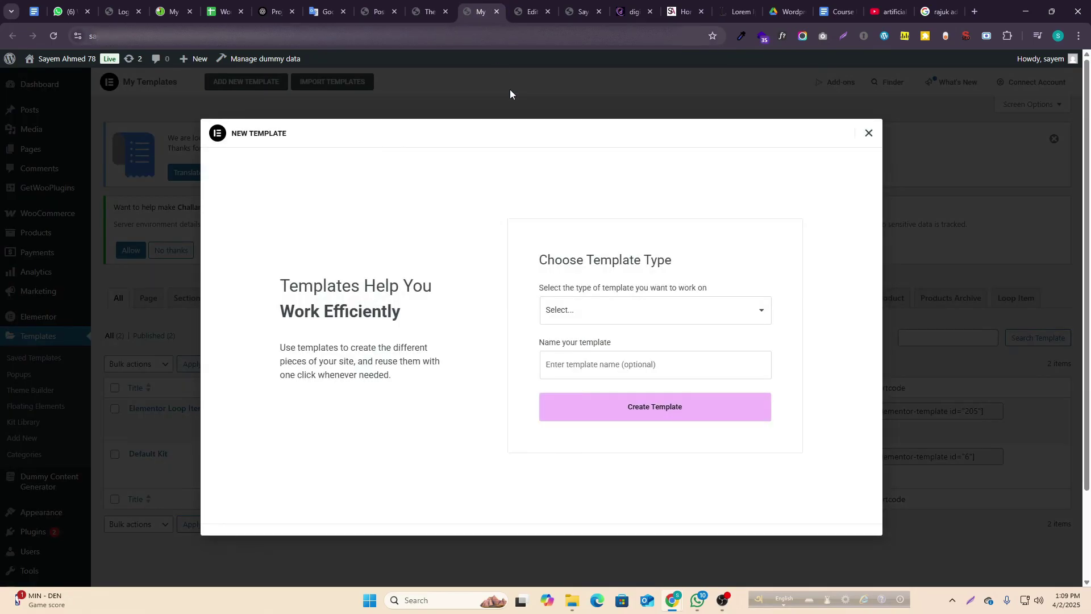
- Create a new Loop Item template with Posts as its source type and the name "Post loop"
left_click(575, 316)
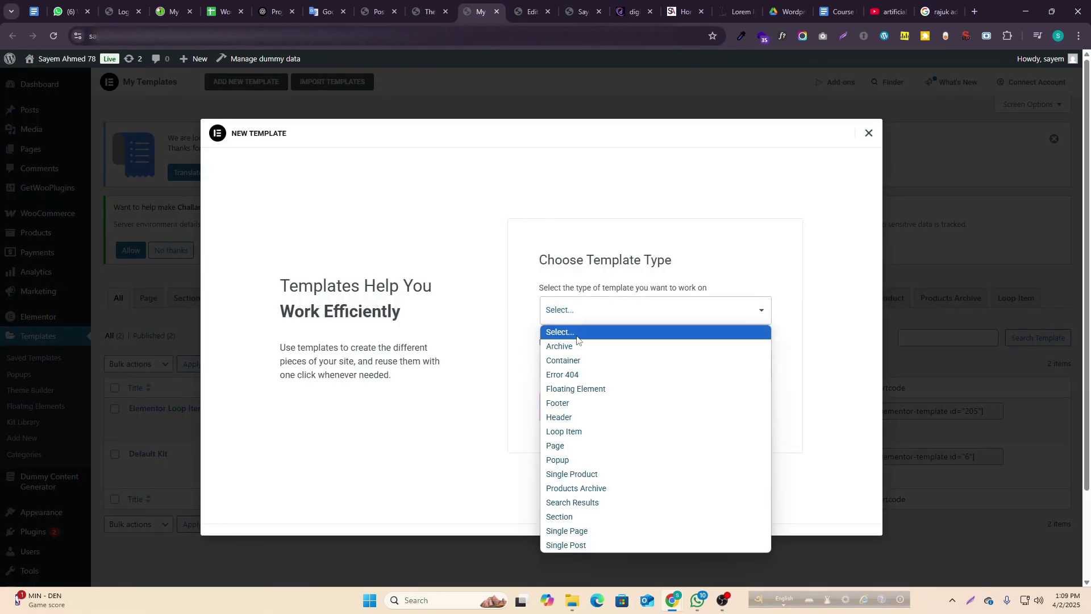
left_click(575, 431)
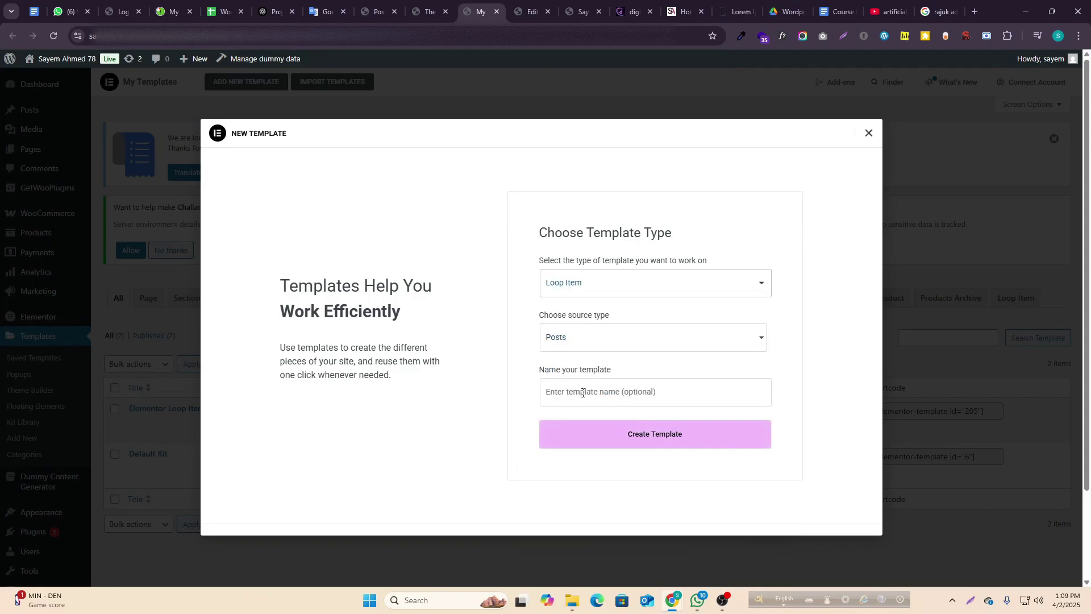
left_click(573, 340)
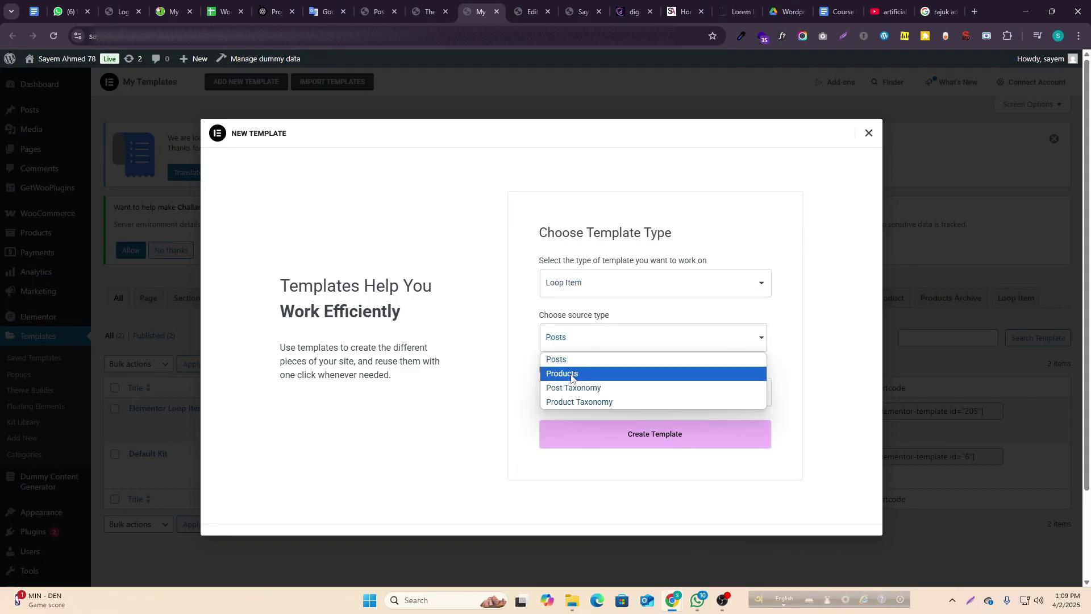
left_click(580, 340)
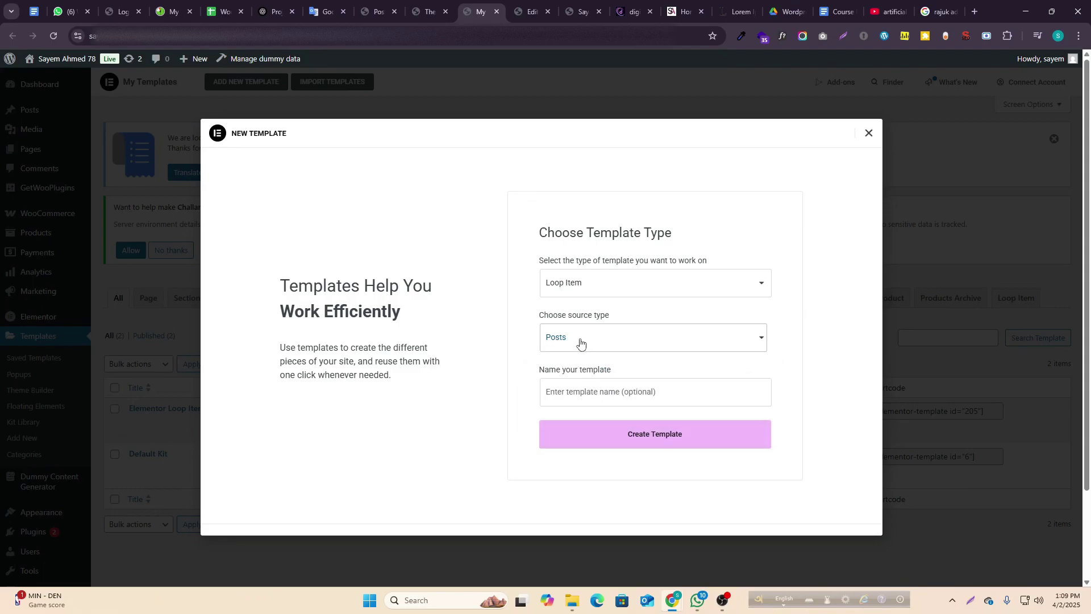
left_click(591, 392)
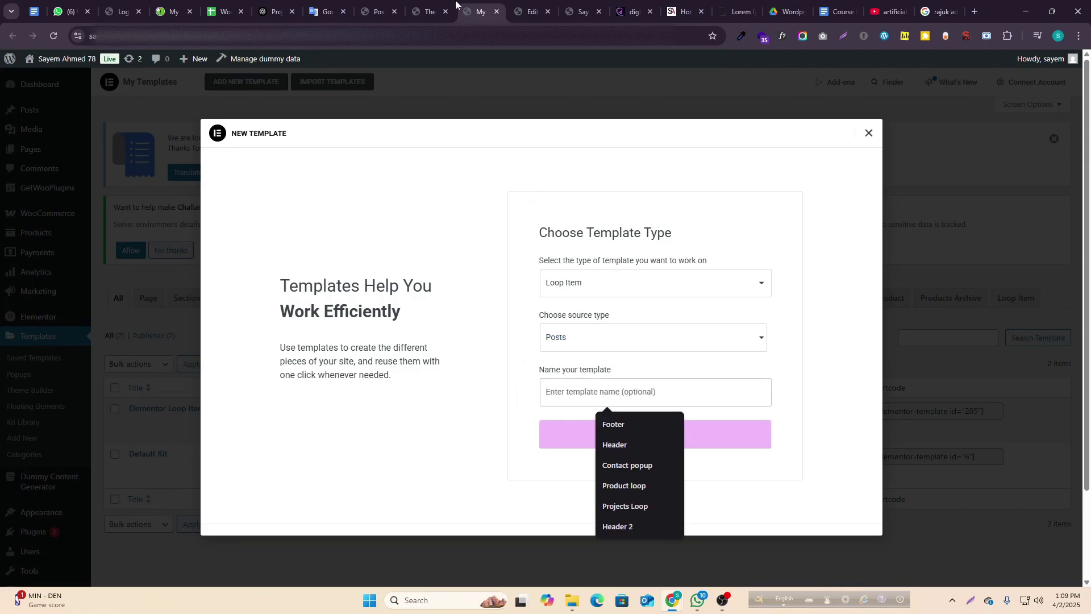
left_click(437, 6)
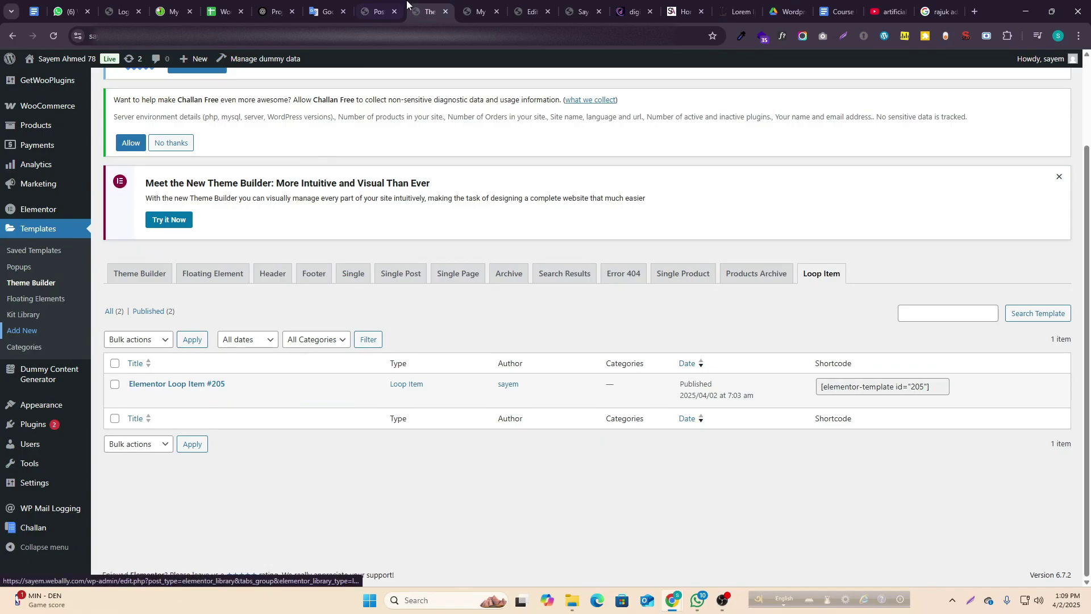
left_click(477, 10)
left_click(614, 397)
type("Post loop")
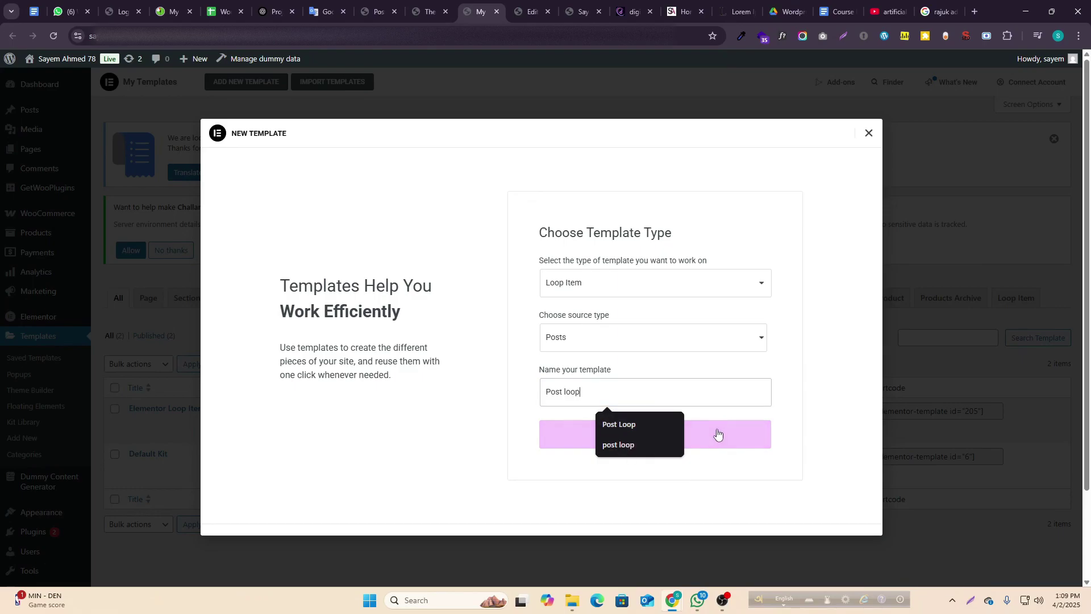
left_click(718, 434)
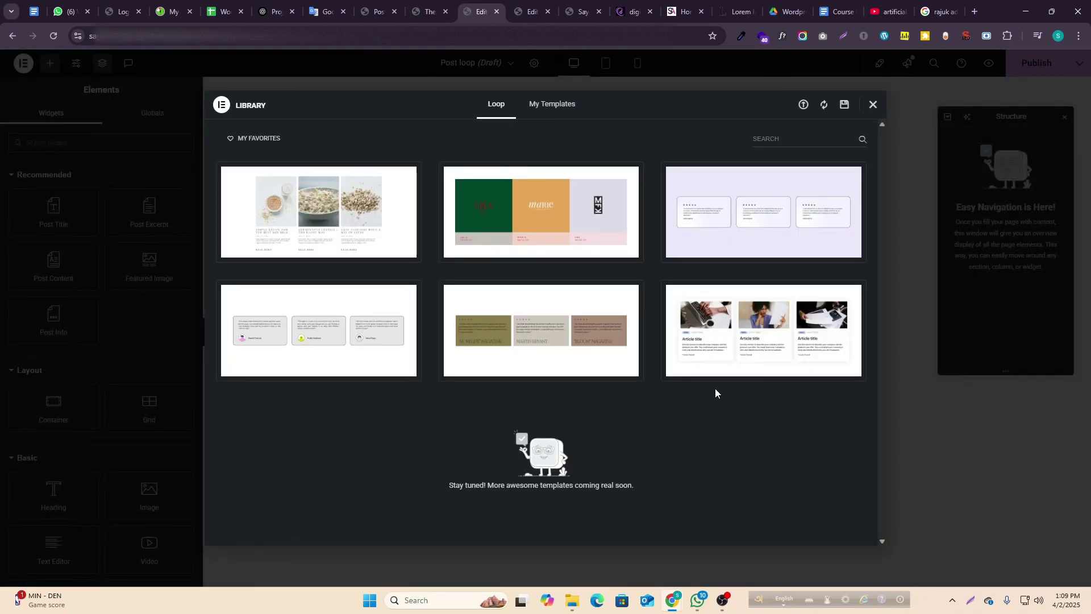
- Dismiss the template library and add a container holding a Post Title widget to the blank loop template
left_click(557, 106)
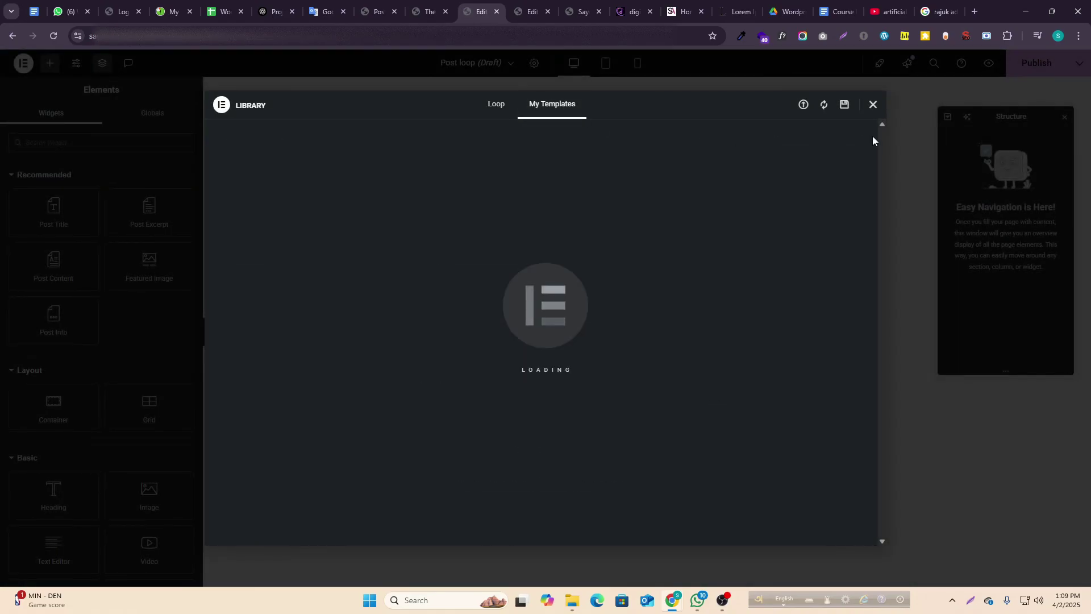
left_click(875, 111)
left_click_drag(47, 401, 640, 326)
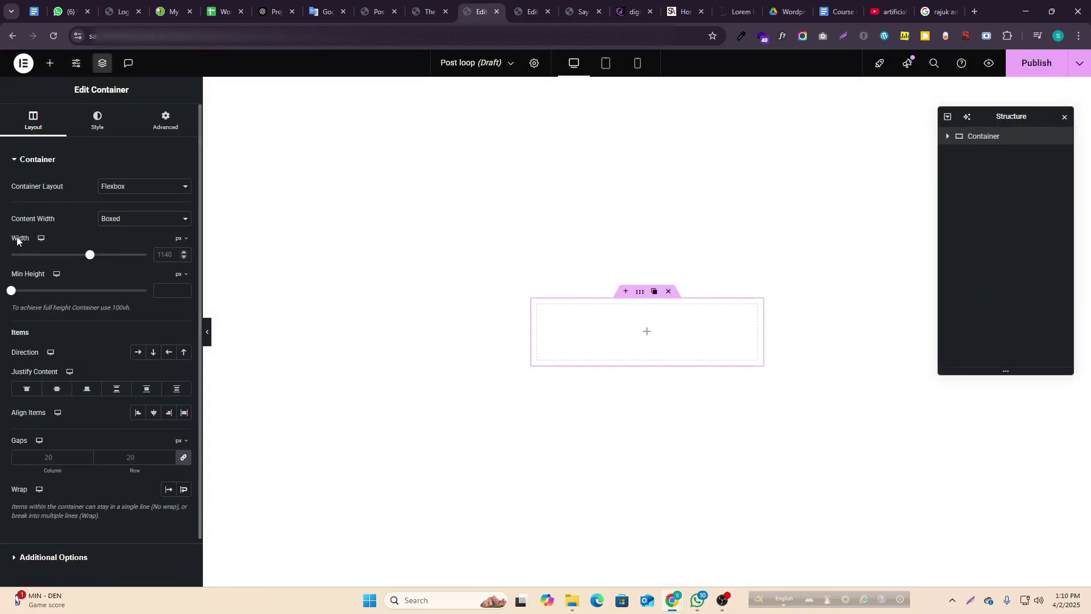
left_click(50, 63)
left_click_drag(55, 228, 625, 329)
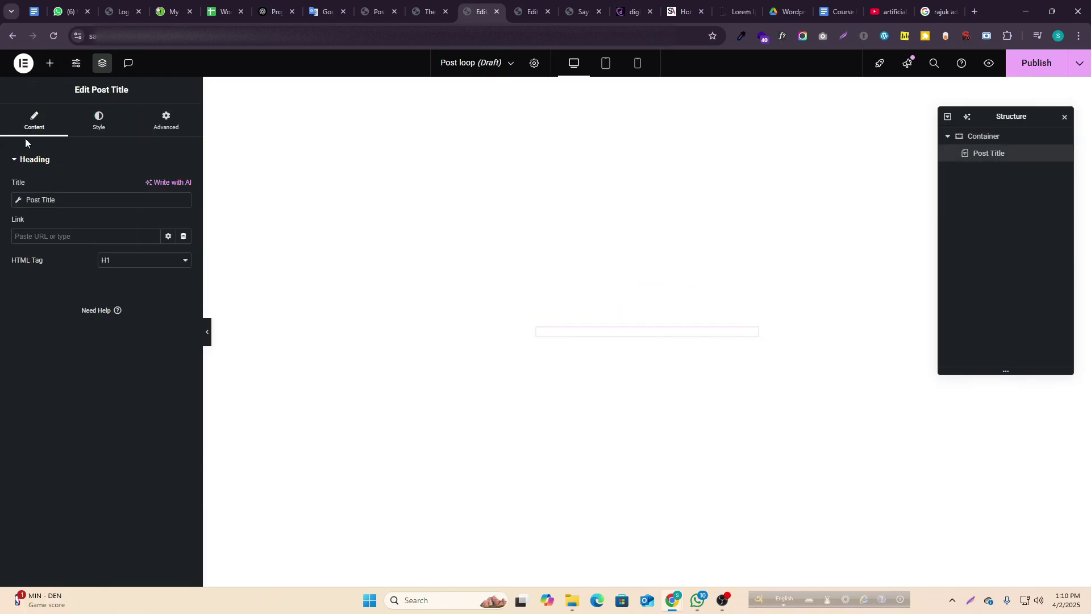
- Add a Featured Image below the post title and Post Info between them, and publish the loop template
left_click(50, 63)
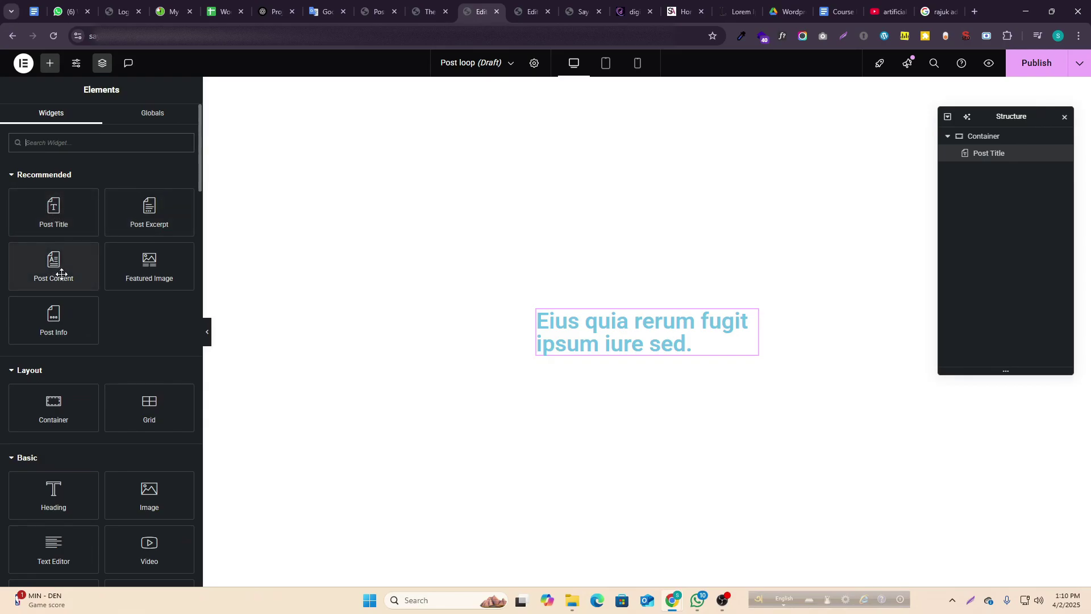
left_click_drag(170, 281, 635, 352)
left_click(56, 66)
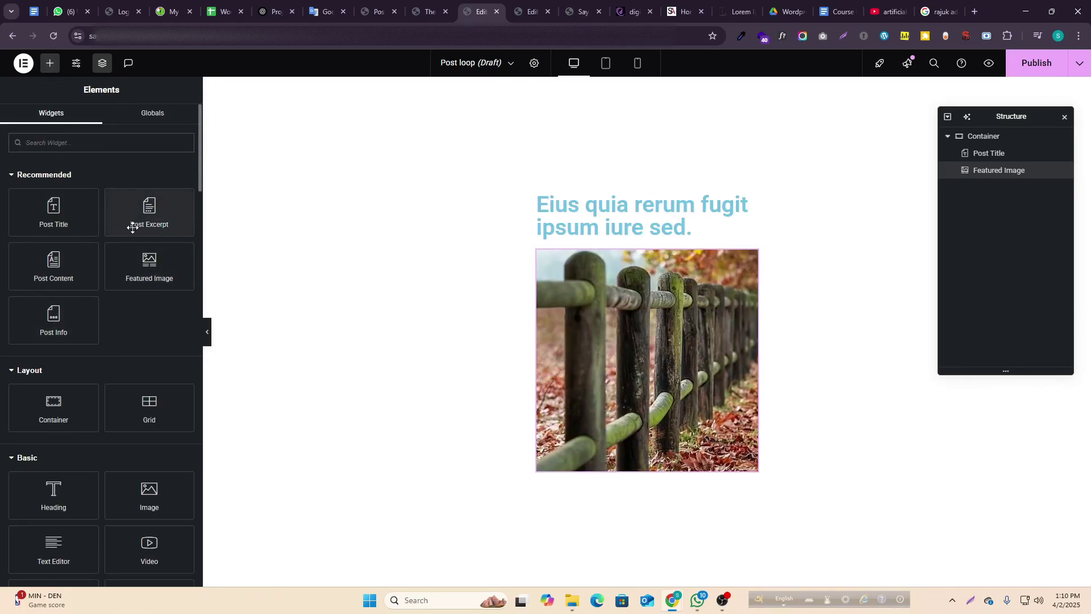
left_click_drag(46, 295, 656, 259)
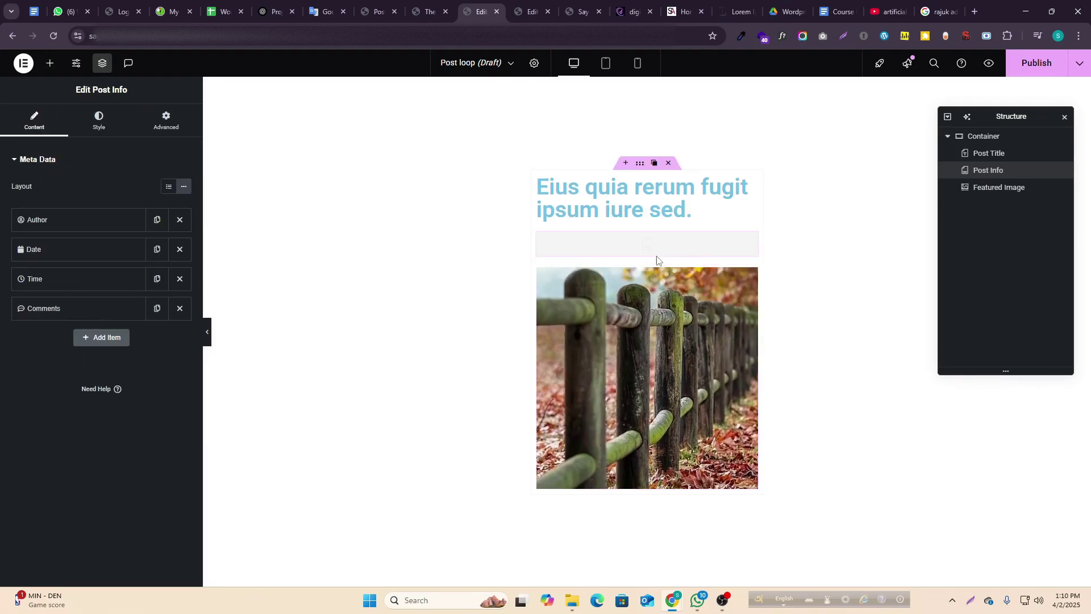
left_click(1036, 63)
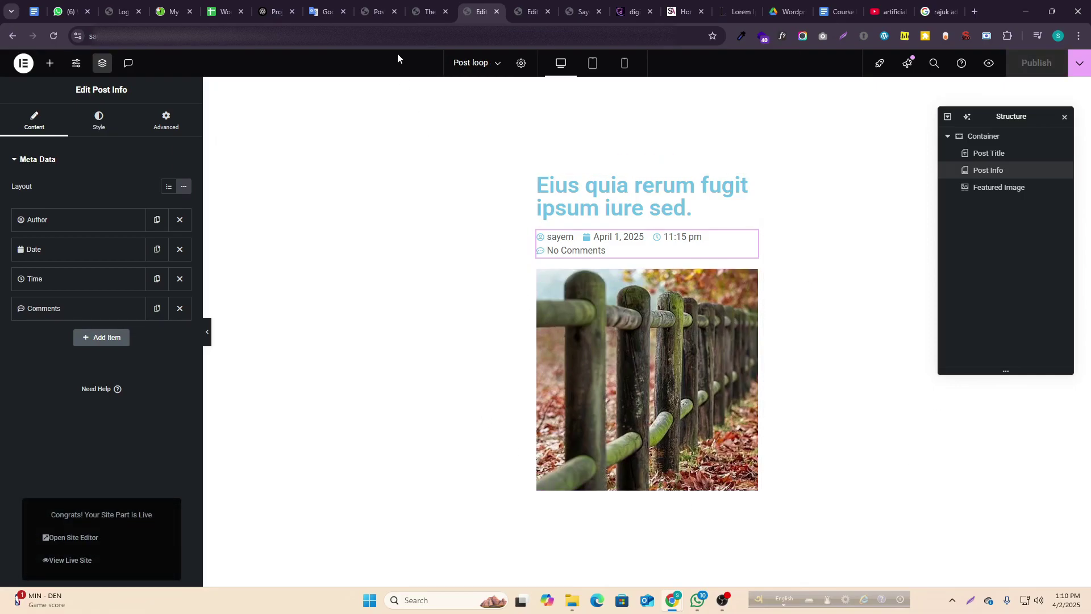
- On the Home page, set the existing Loop Grid's items per page to 3
left_click(525, 7)
scroll(676, 366, "down", 7)
scroll(704, 350, "up", 14)
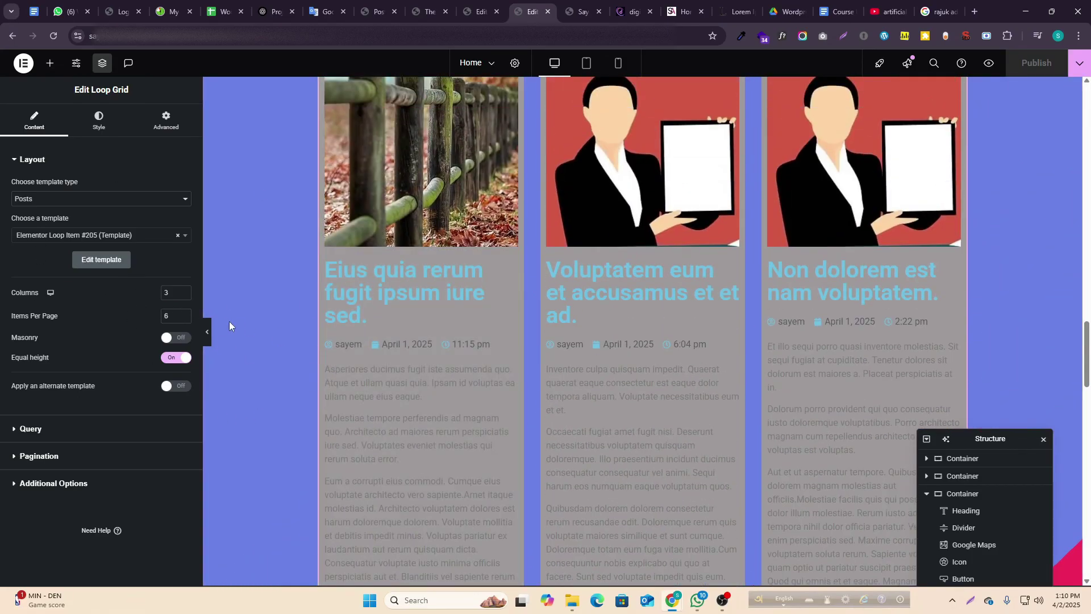
left_click_drag(177, 320, 132, 309)
type("3")
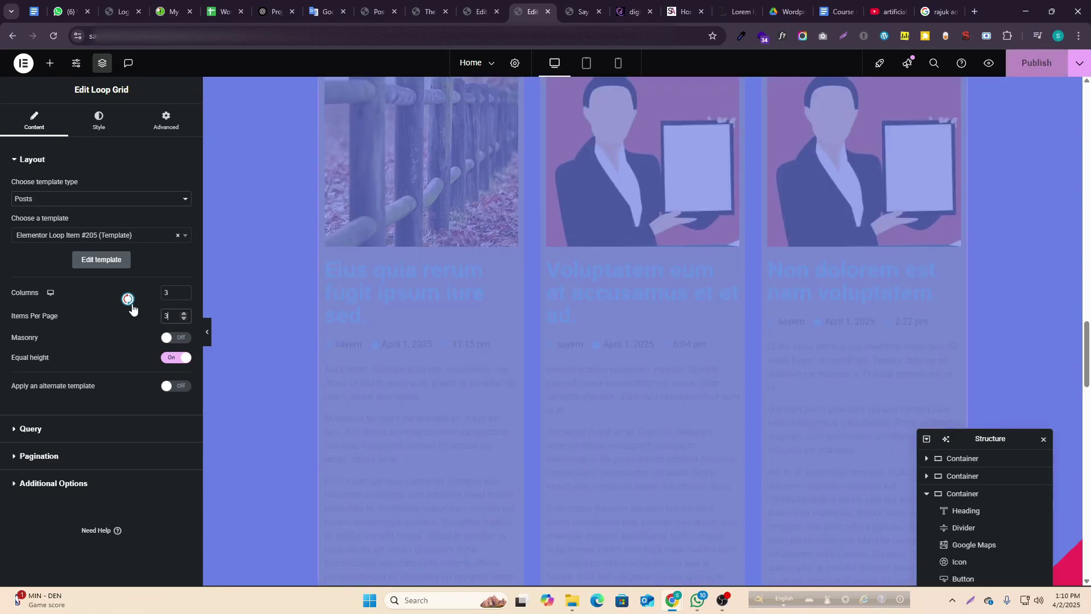
scroll(620, 359, "down", 10)
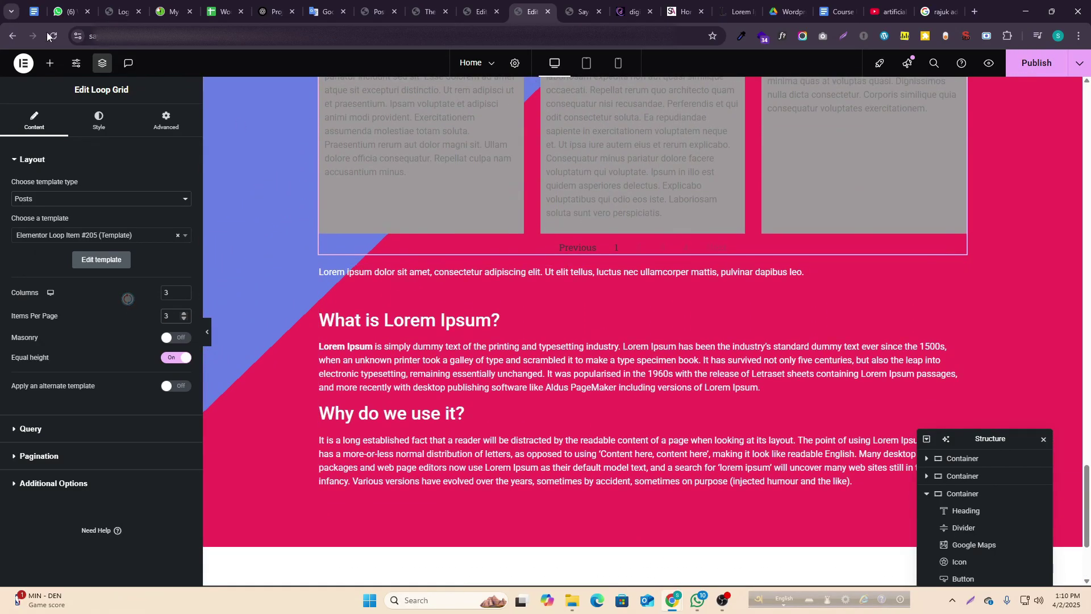
- Add a second Loop Grid directly below the first one and assign it the Post loop template
left_click(50, 64)
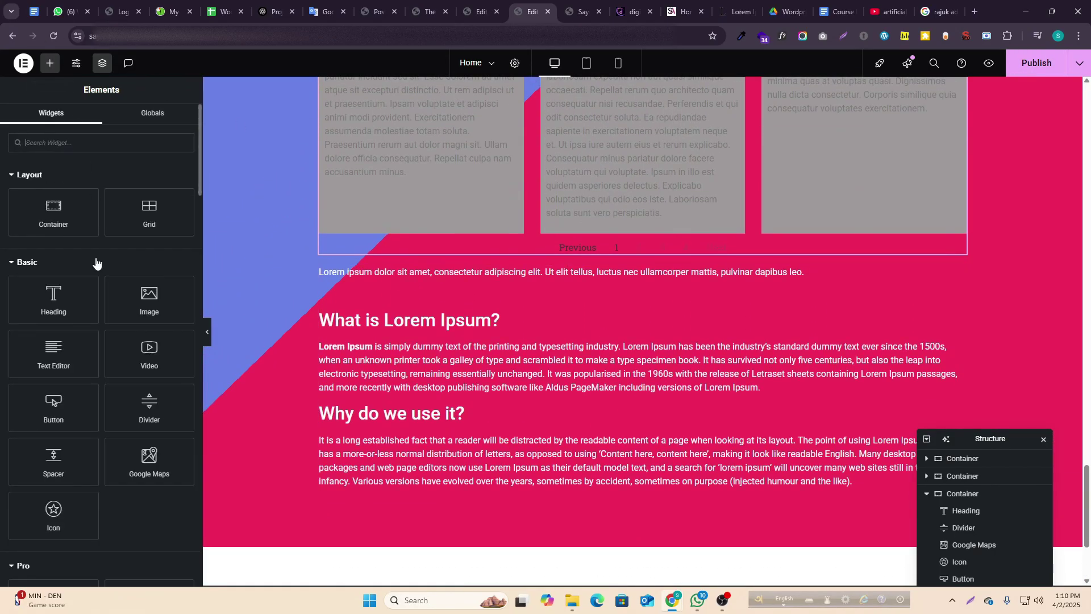
scroll(84, 418, "down", 5)
left_click_drag(54, 318, 608, 244)
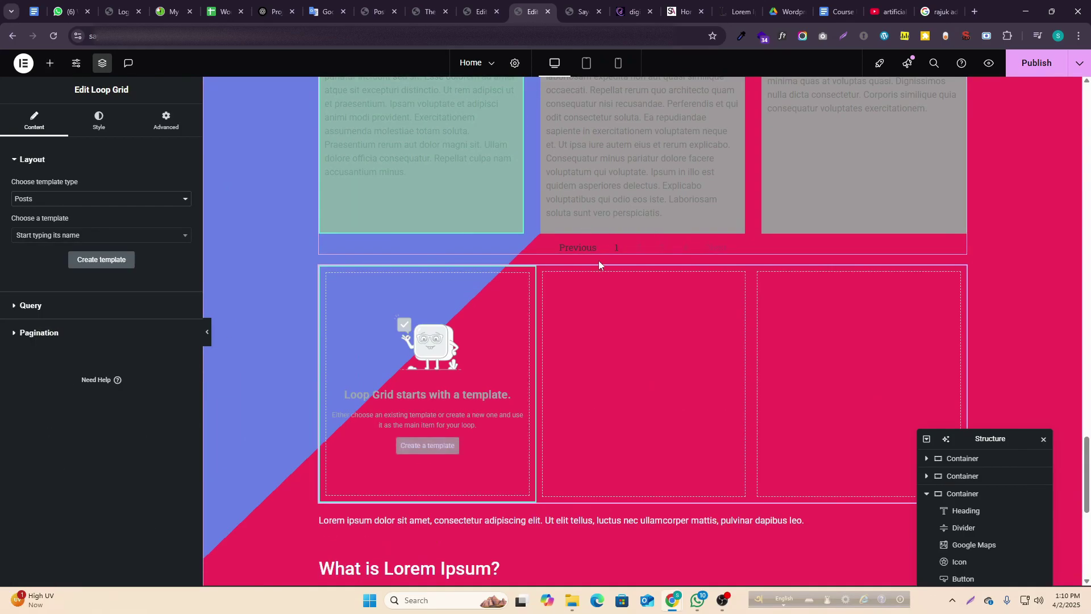
left_click(100, 238)
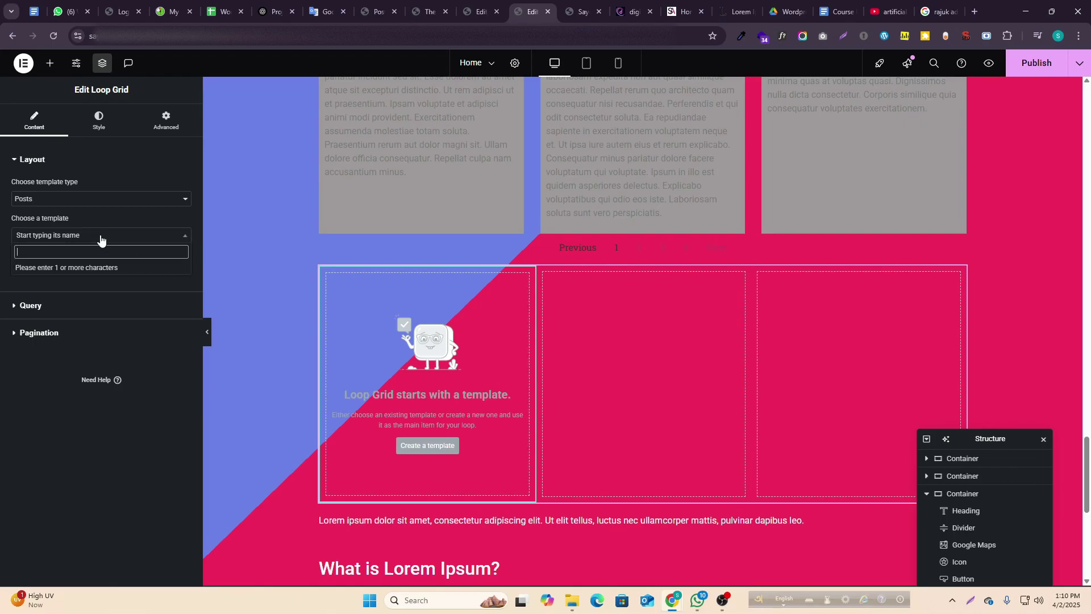
type("post")
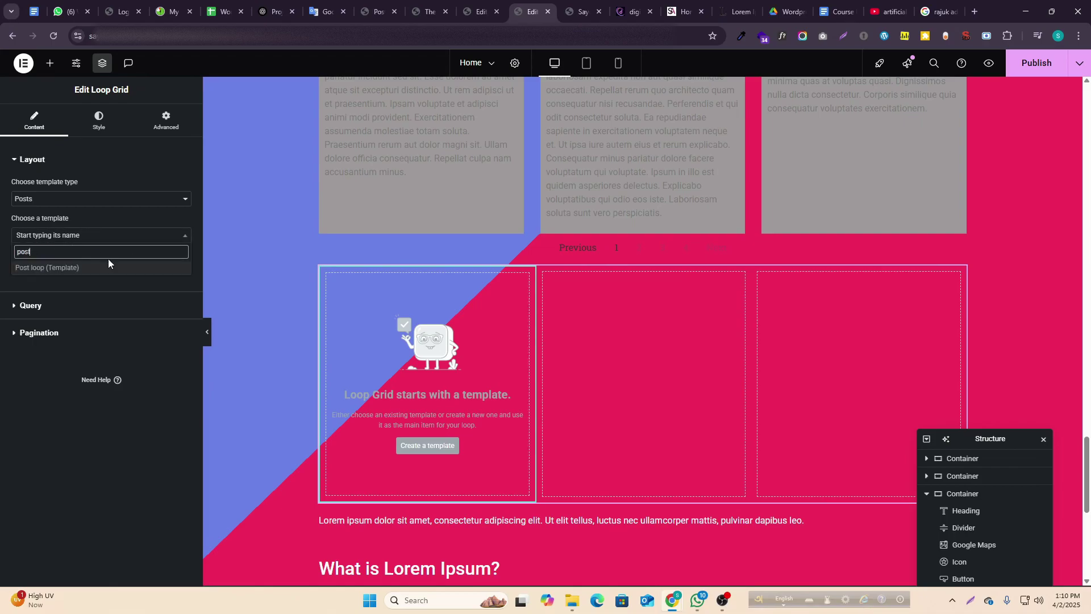
left_click(45, 268)
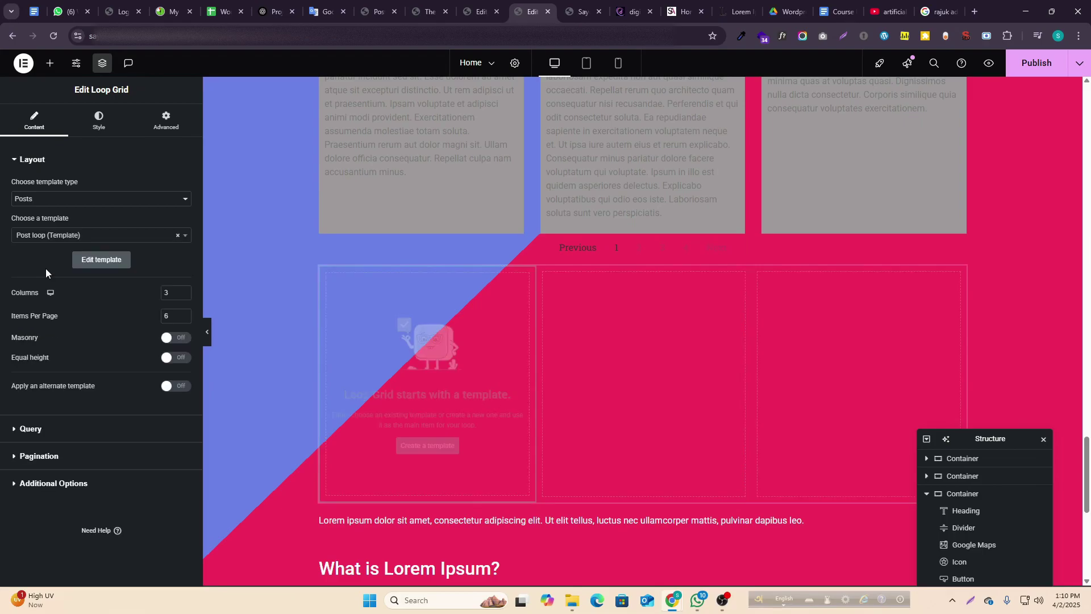
- Examine the new Loop Grid's post layout and compare it with the grid above it
scroll(460, 367, "down", 3)
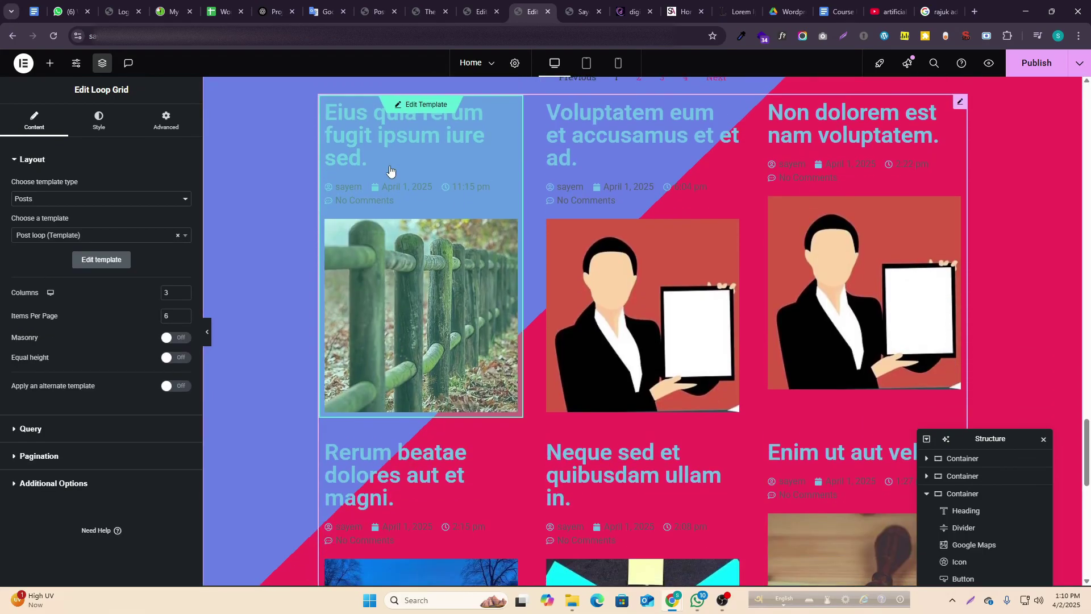
scroll(891, 224, "down", 5)
scroll(788, 342, "up", 6)
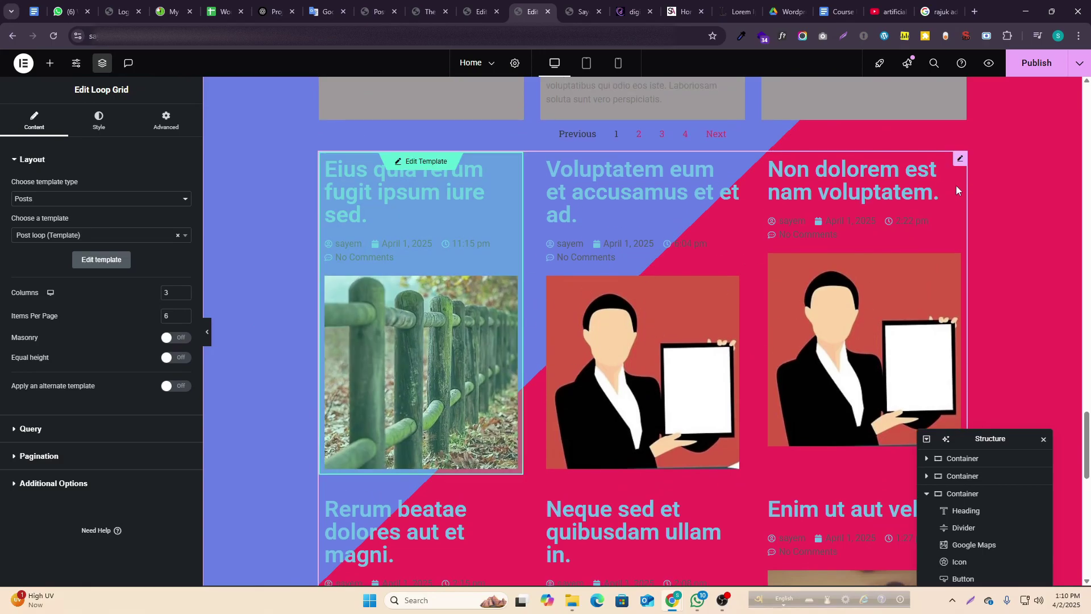
scroll(954, 184, "up", 4)
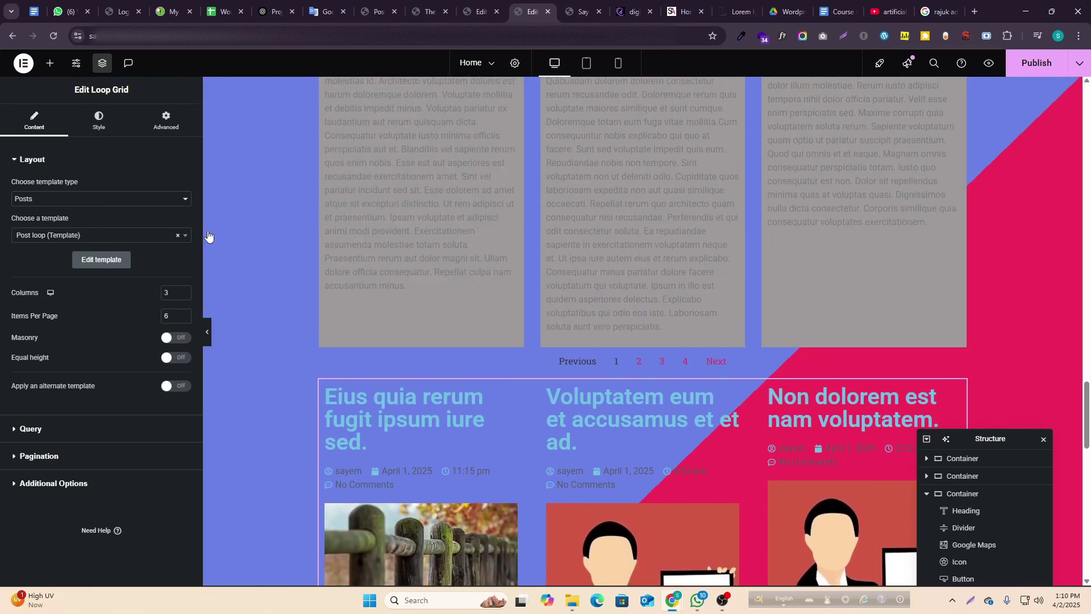
scroll(613, 380, "down", 3)
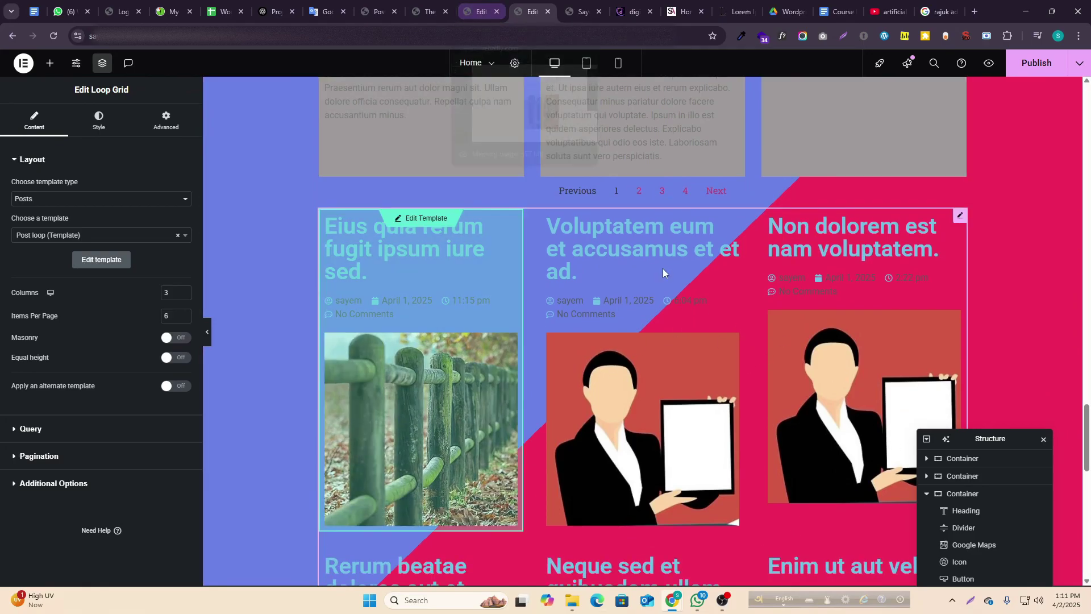
scroll(669, 271, "up", 6)
scroll(670, 267, "down", 5)
scroll(670, 264, "up", 2)
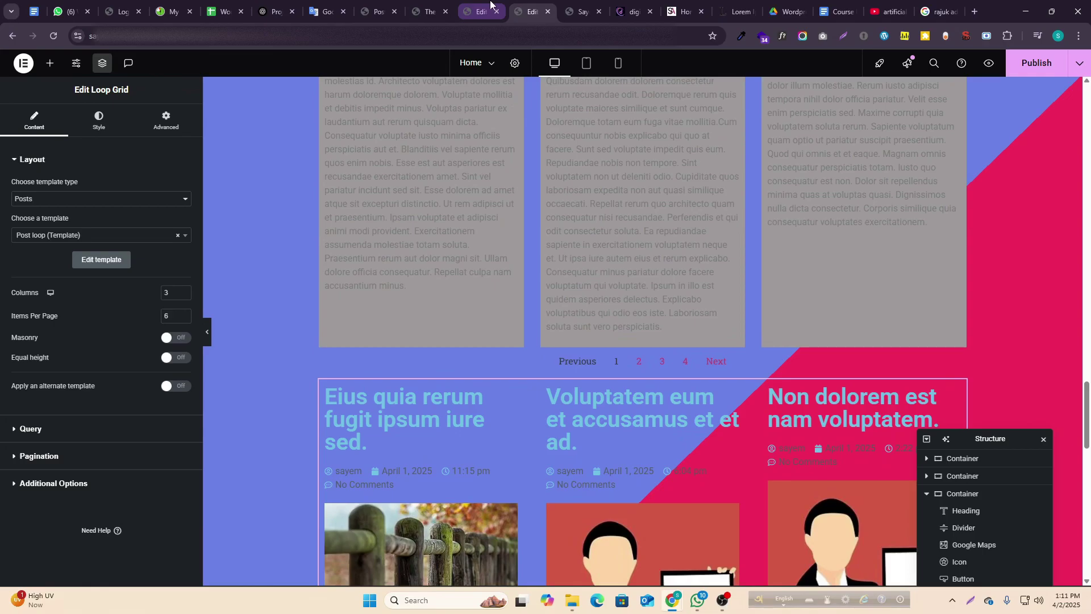
- In the Loop Item templates list, rename Elementor Loop Item #205 to "post design 1" with Quick Edit and save it
key("ctrl+shift+Tab")
key("ctrl+shift+Tab")
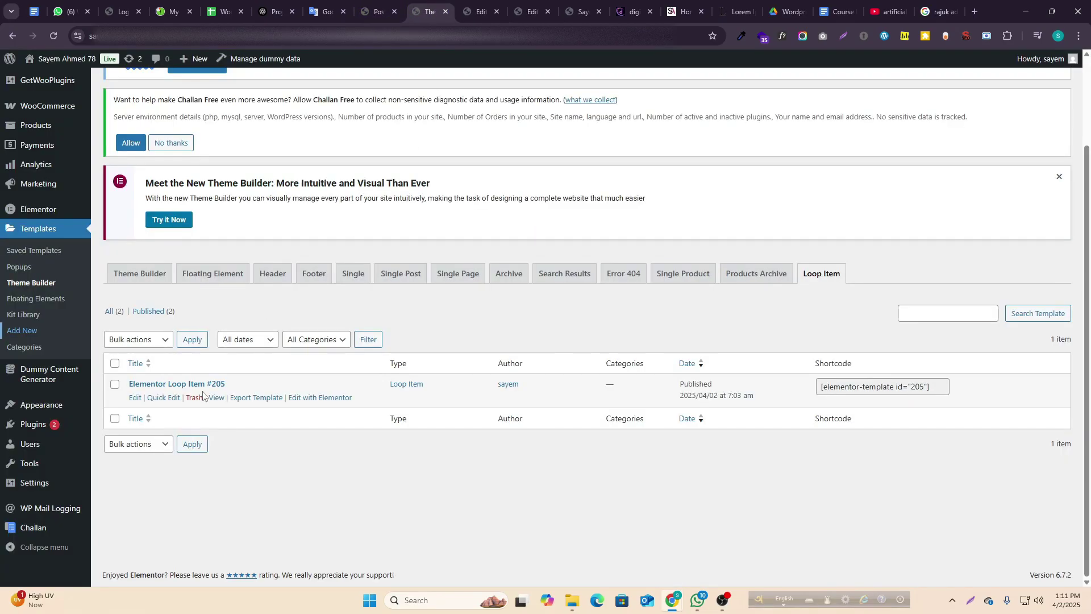
left_click(162, 398)
left_click_drag(260, 408, 147, 412)
type("p")
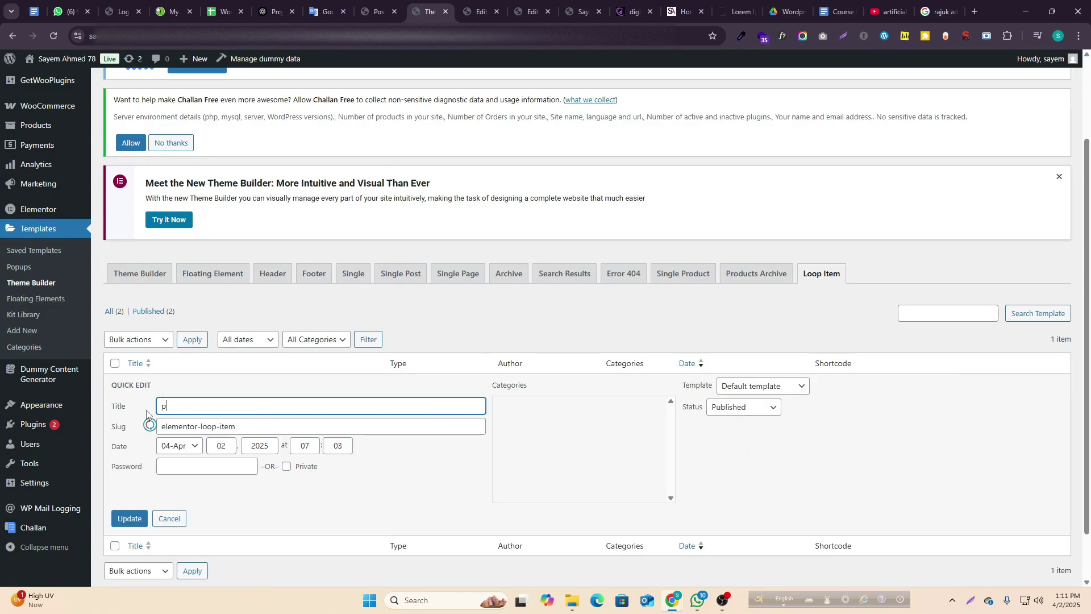
type("ost design 1")
left_click(130, 516)
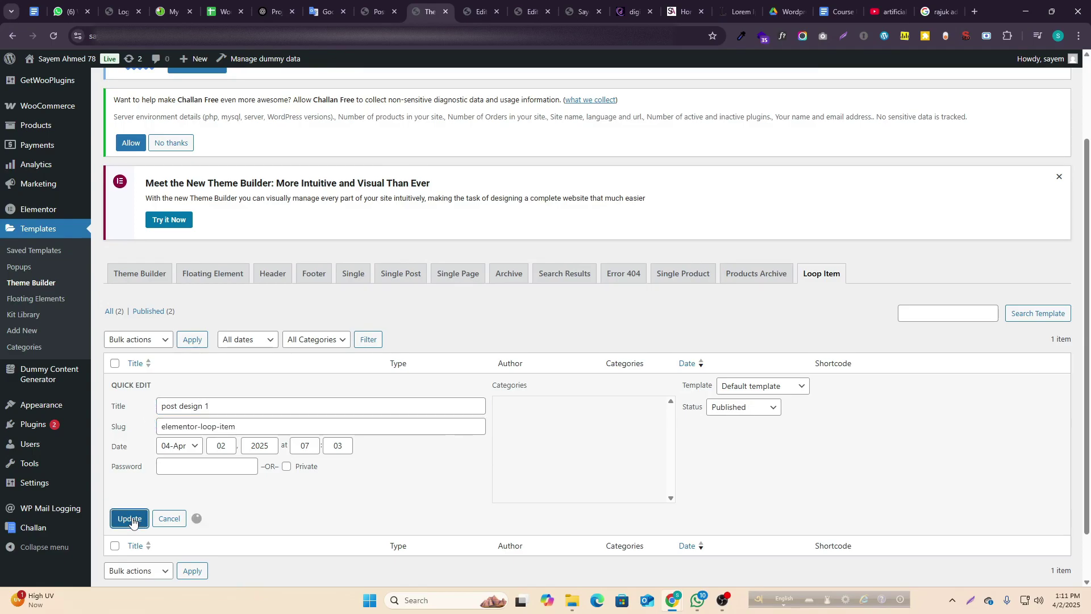
- Close the Post loop editor tab and check which template the upper Loop Grid on the Home page uses
left_click(465, 8)
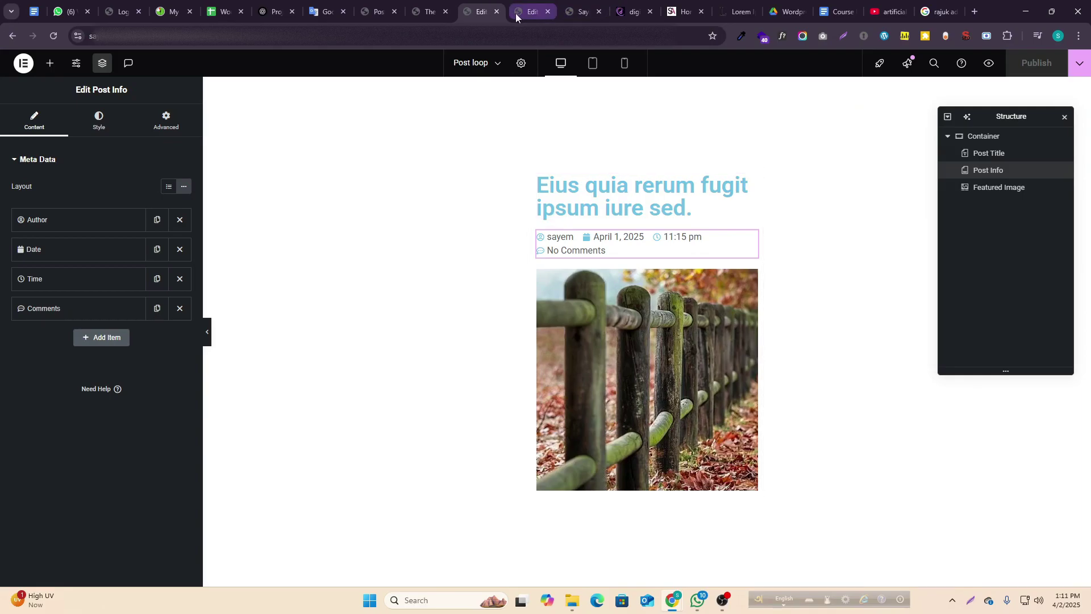
left_click(498, 11)
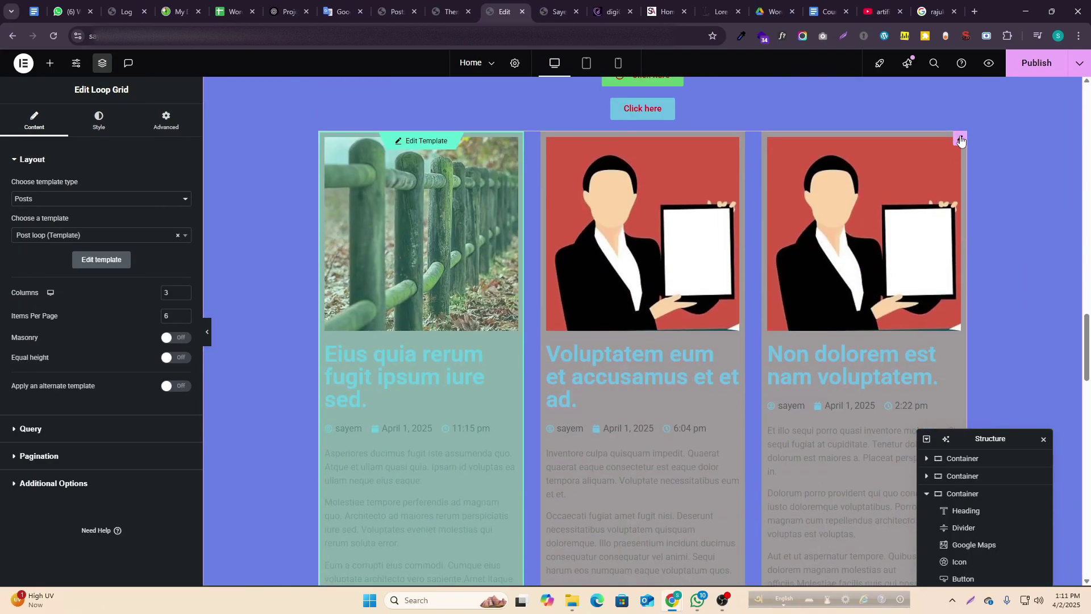
left_click(960, 141)
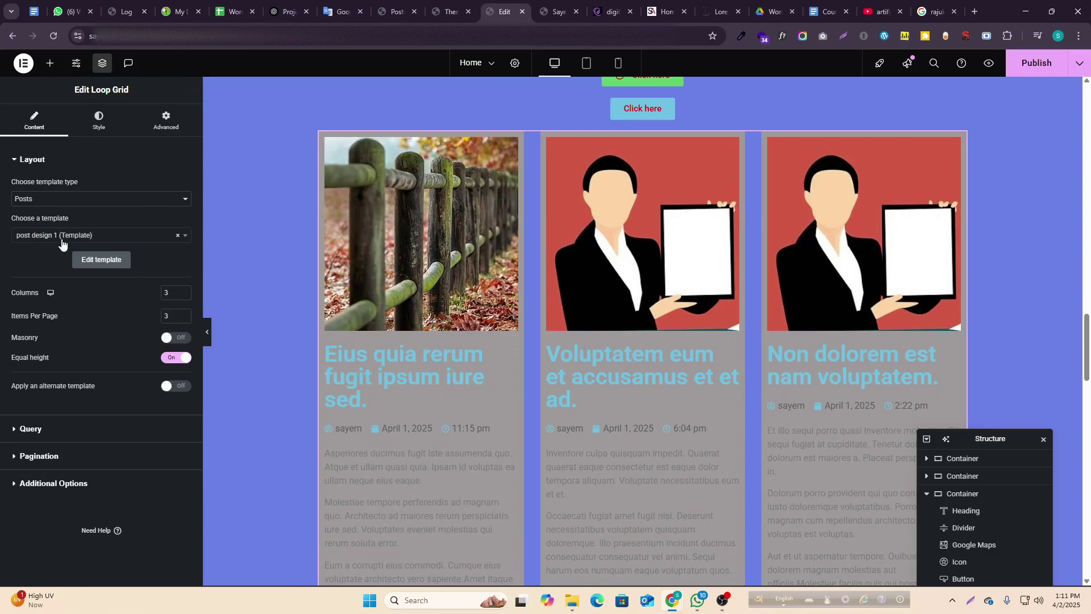
scroll(646, 363, "down", 12)
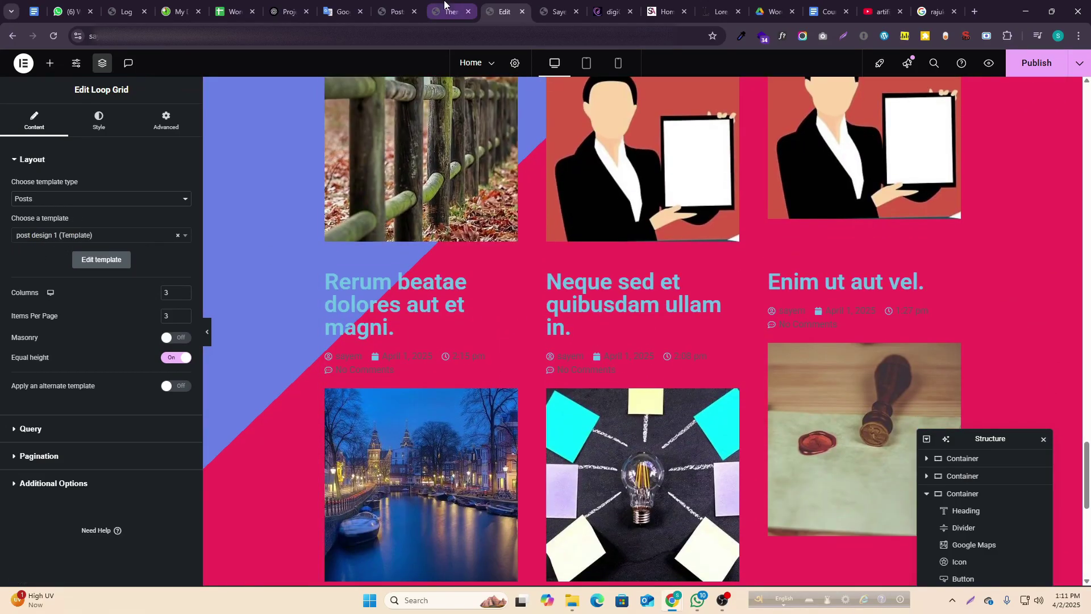
left_click(443, 8)
left_click(397, 10)
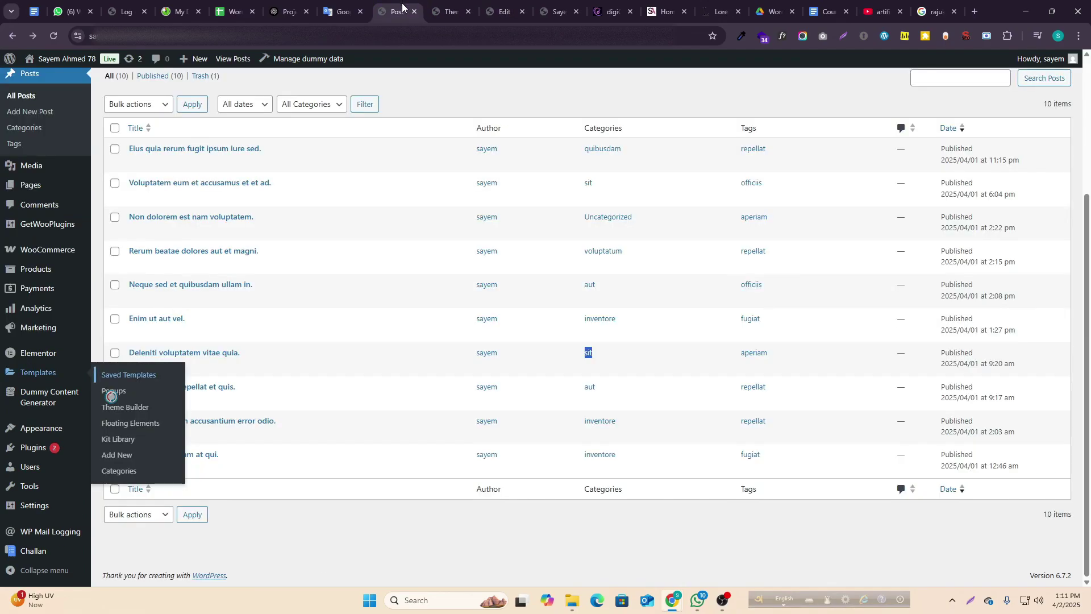
left_click(452, 6)
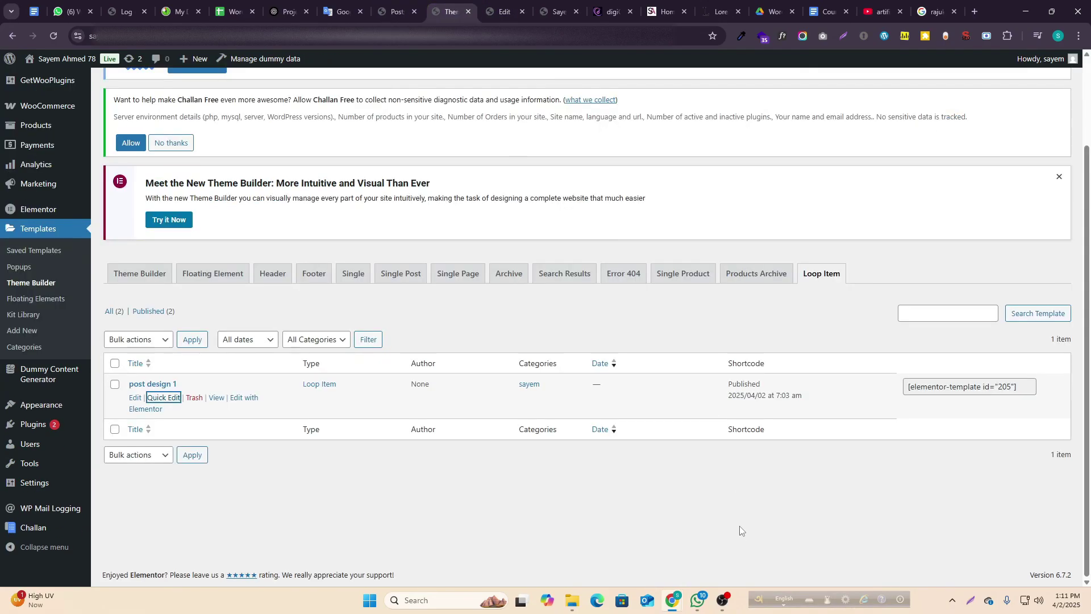
left_click(723, 601)
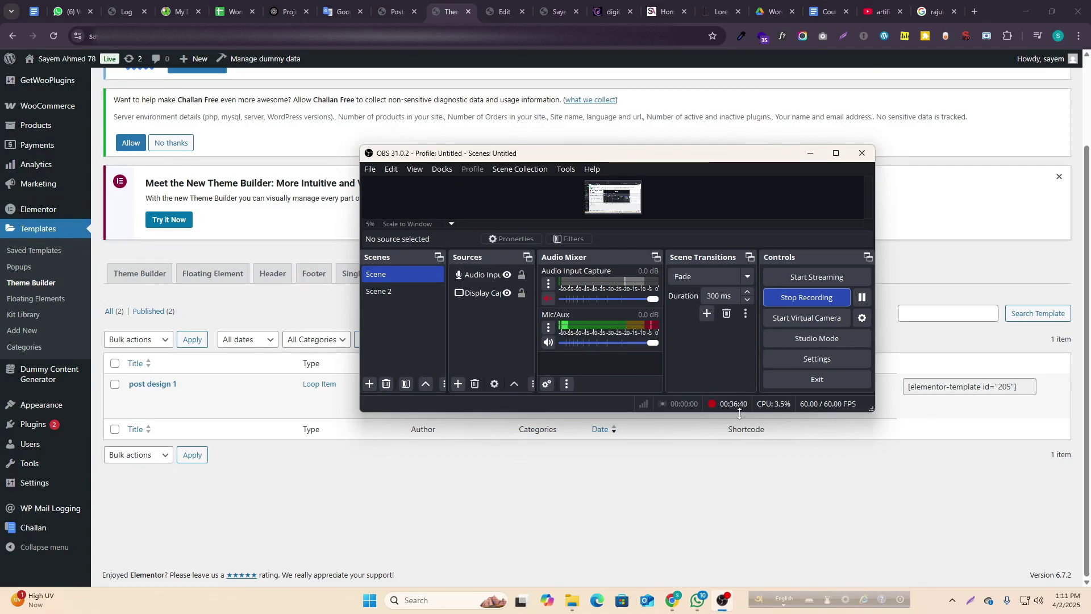
left_click(723, 601)
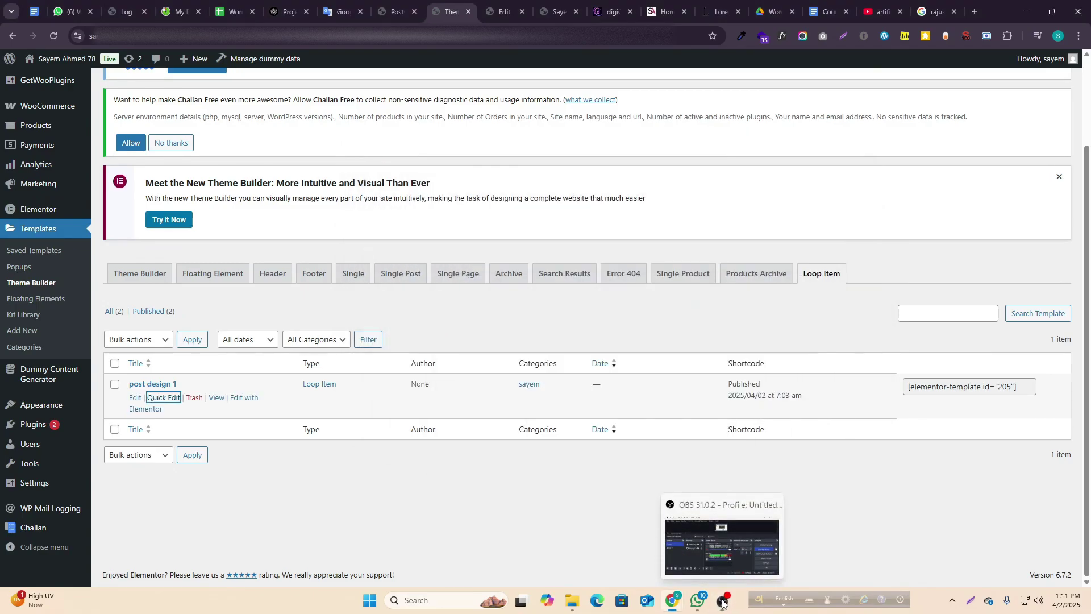
left_click(396, 11)
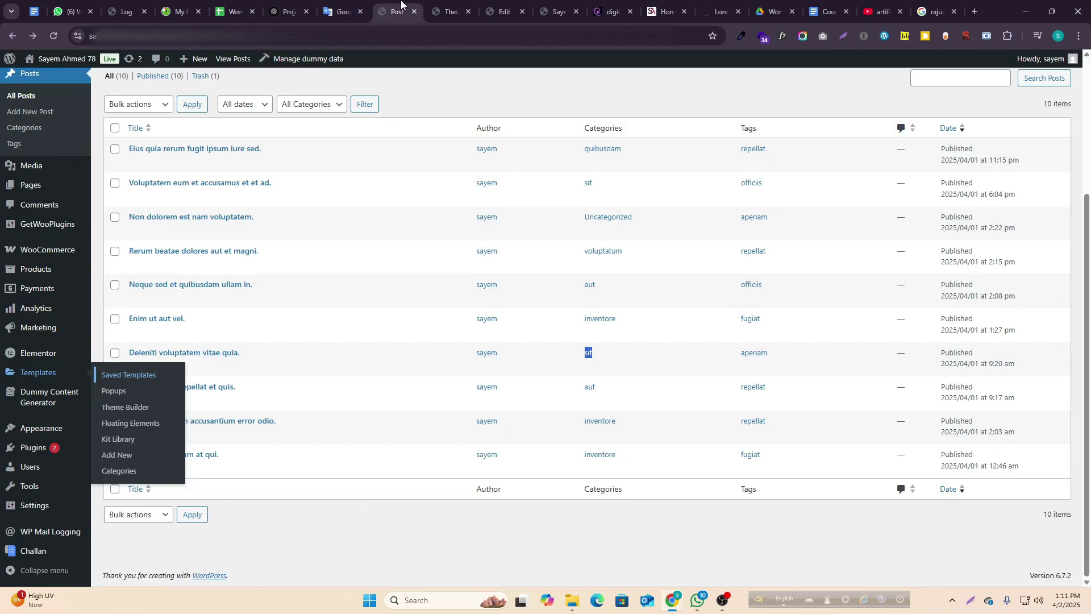
left_click(498, 7)
left_click(449, 11)
left_click(492, 7)
- Open the widget library for the Home page and look through the Basic and Pro widgets
scroll(549, 406, "down", 10)
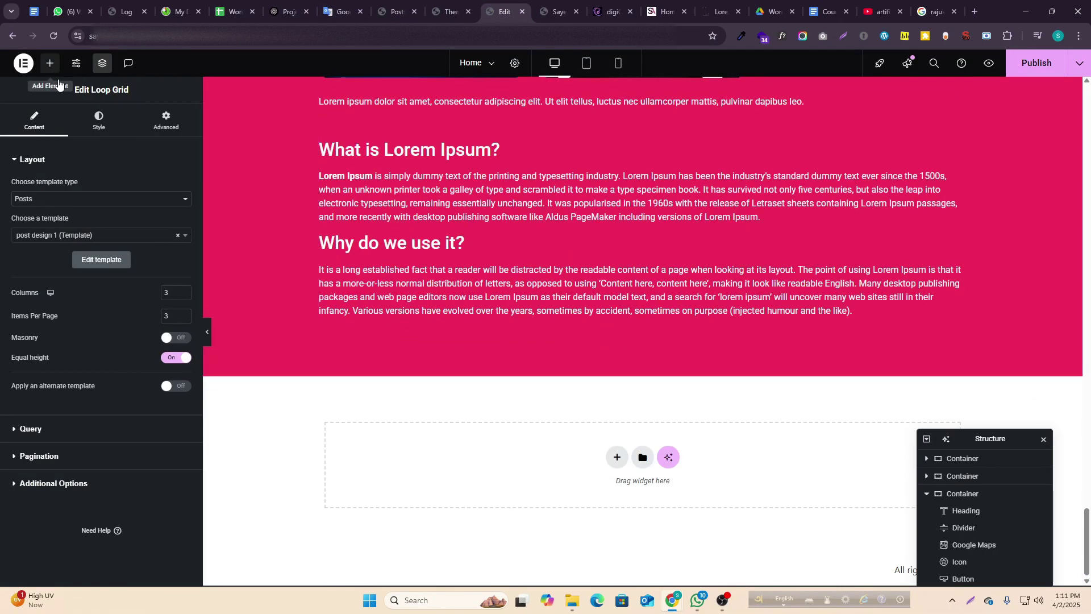
left_click(52, 73)
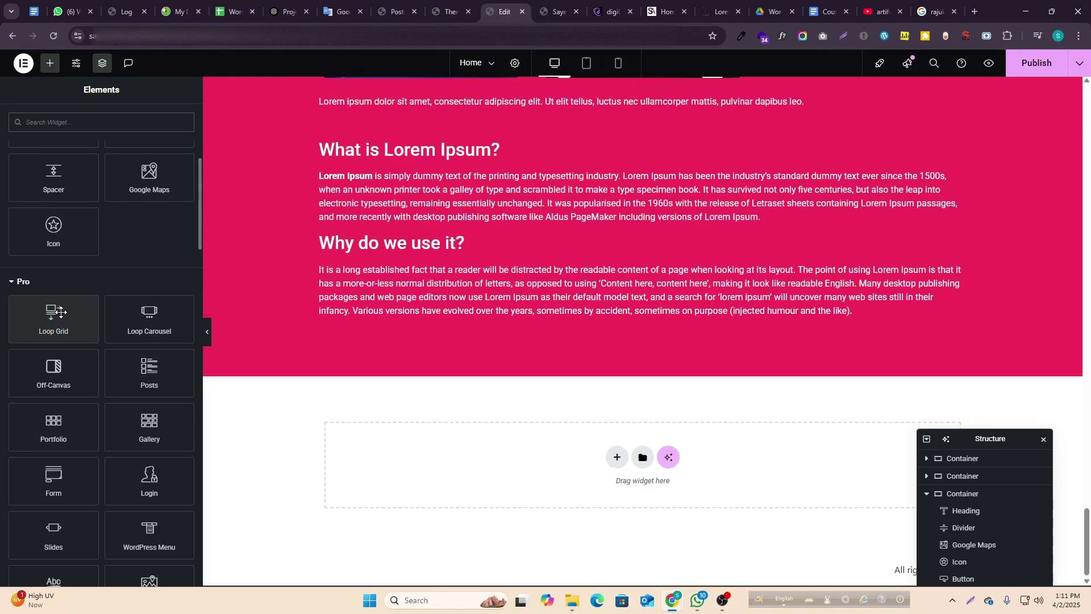
scroll(59, 446, "down", 7)
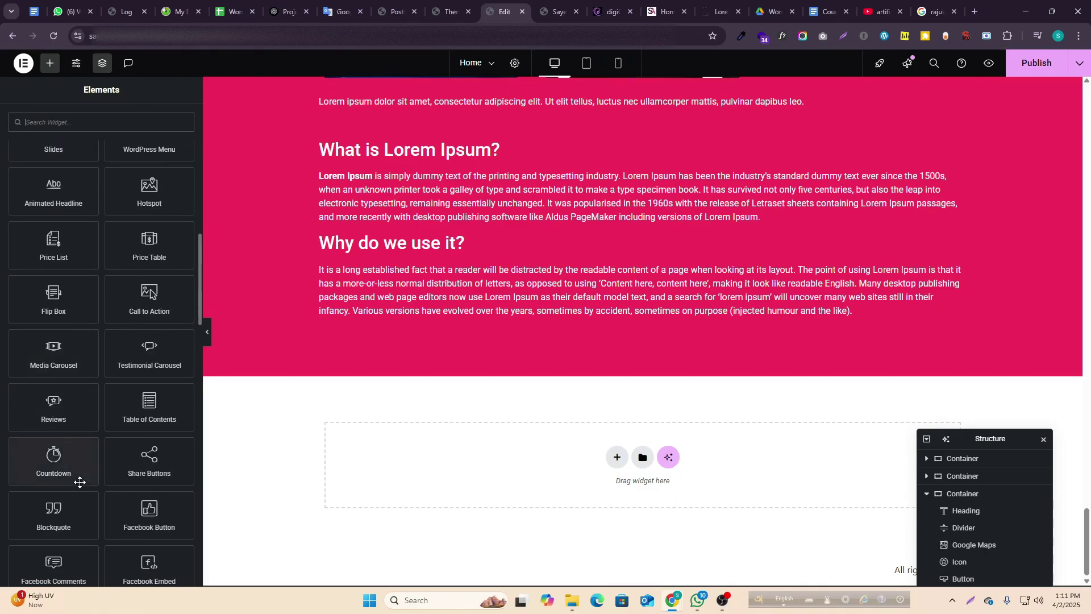
scroll(80, 486, "up", 10)
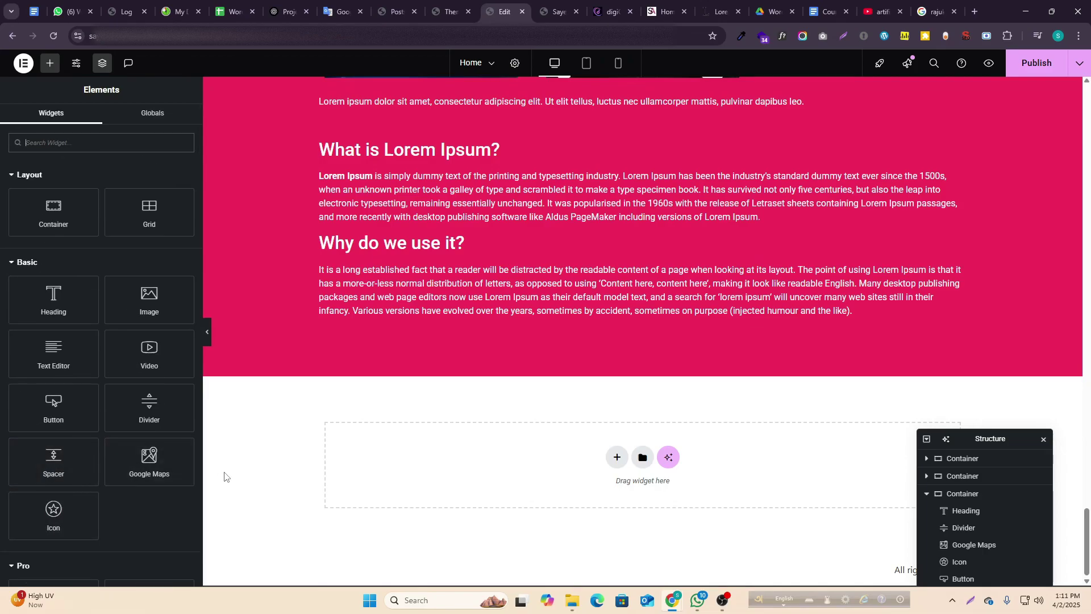
scroll(434, 403, "up", 5)
scroll(434, 403, "up", 2)
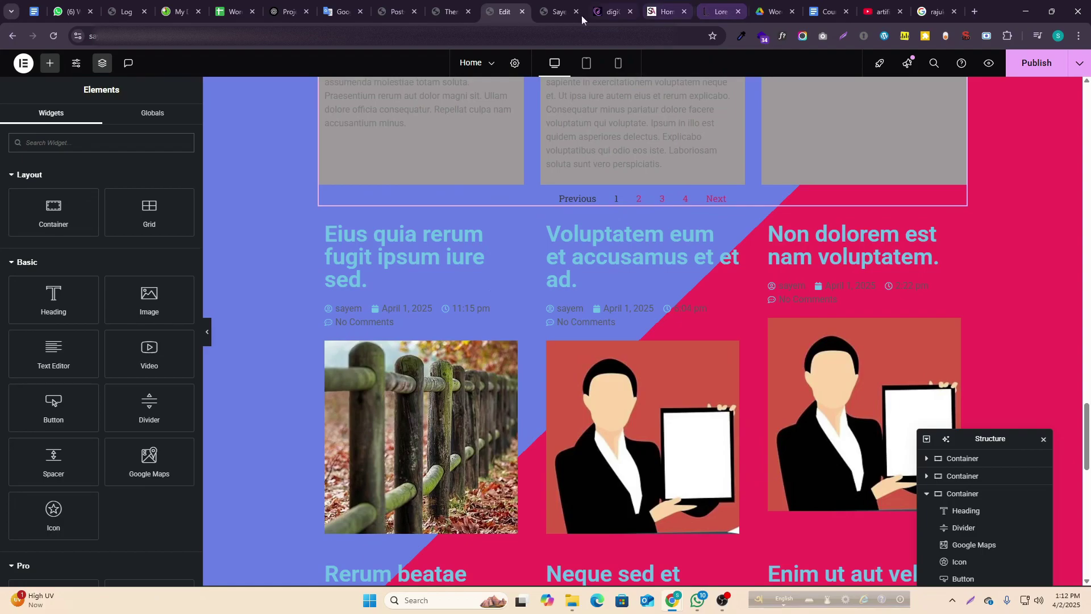
- Close the live site preview tab and look through the digiGoing homepage as a design example
middle_click(561, 7)
left_click(561, 6)
scroll(716, 439, "down", 10)
scroll(721, 442, "down", 15)
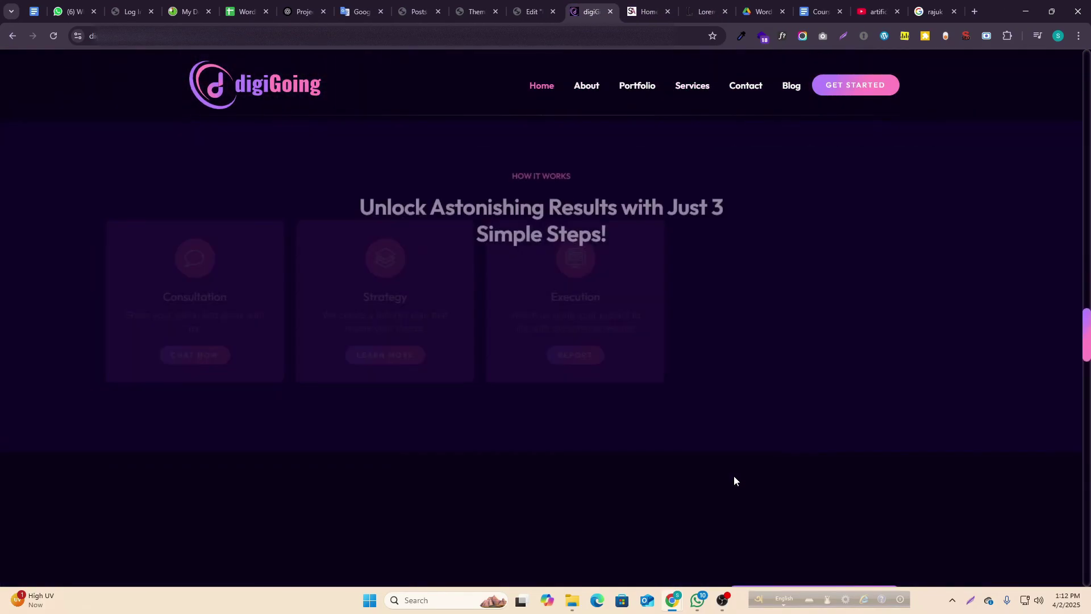
- Return to the Home page editor and publish the page
left_click(534, 10)
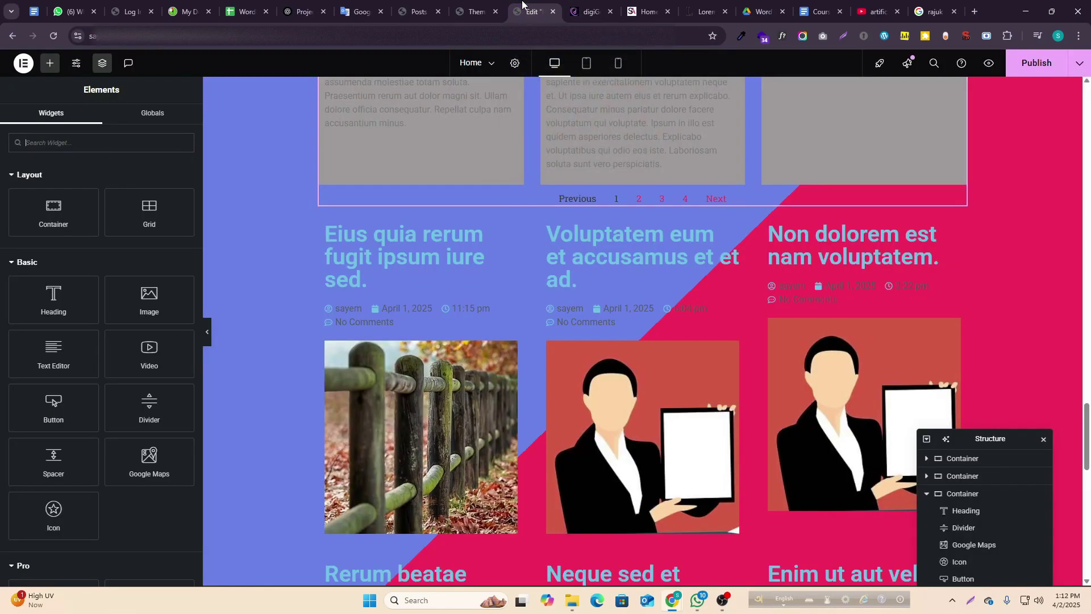
left_click(1038, 64)
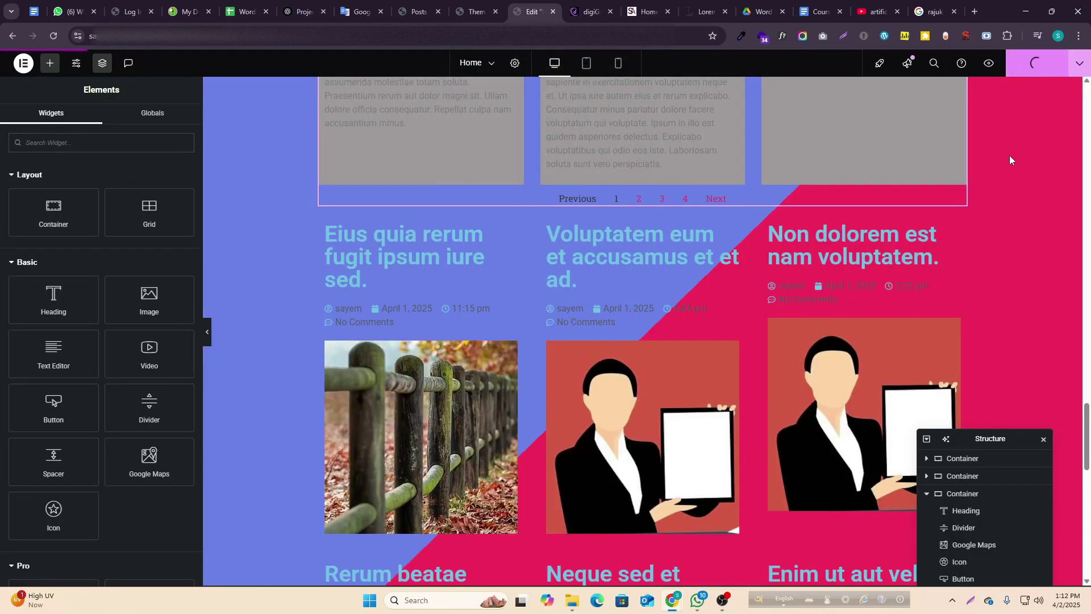
left_click(720, 601)
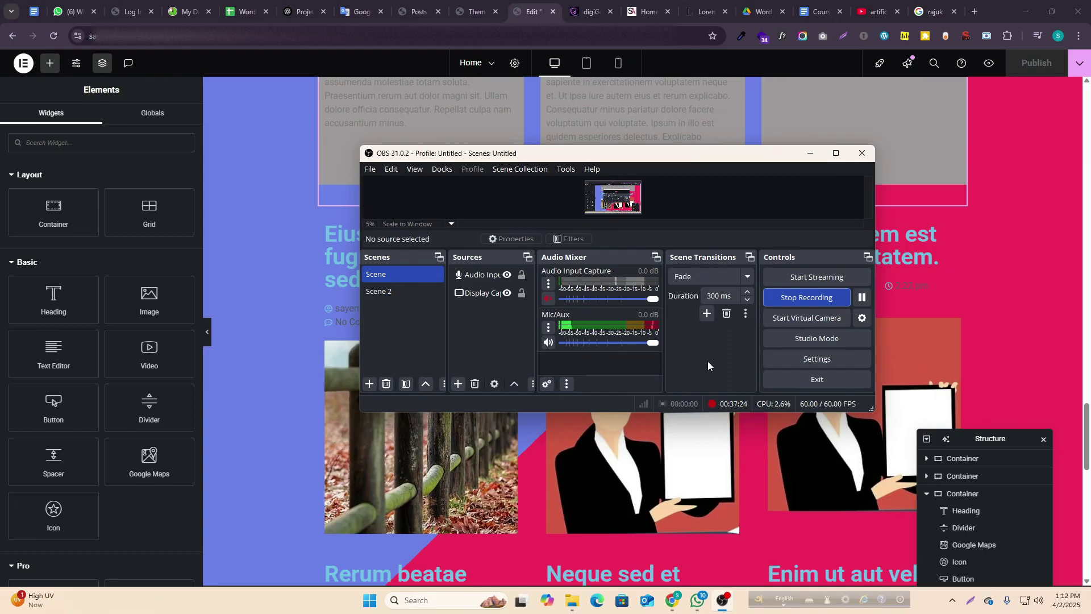